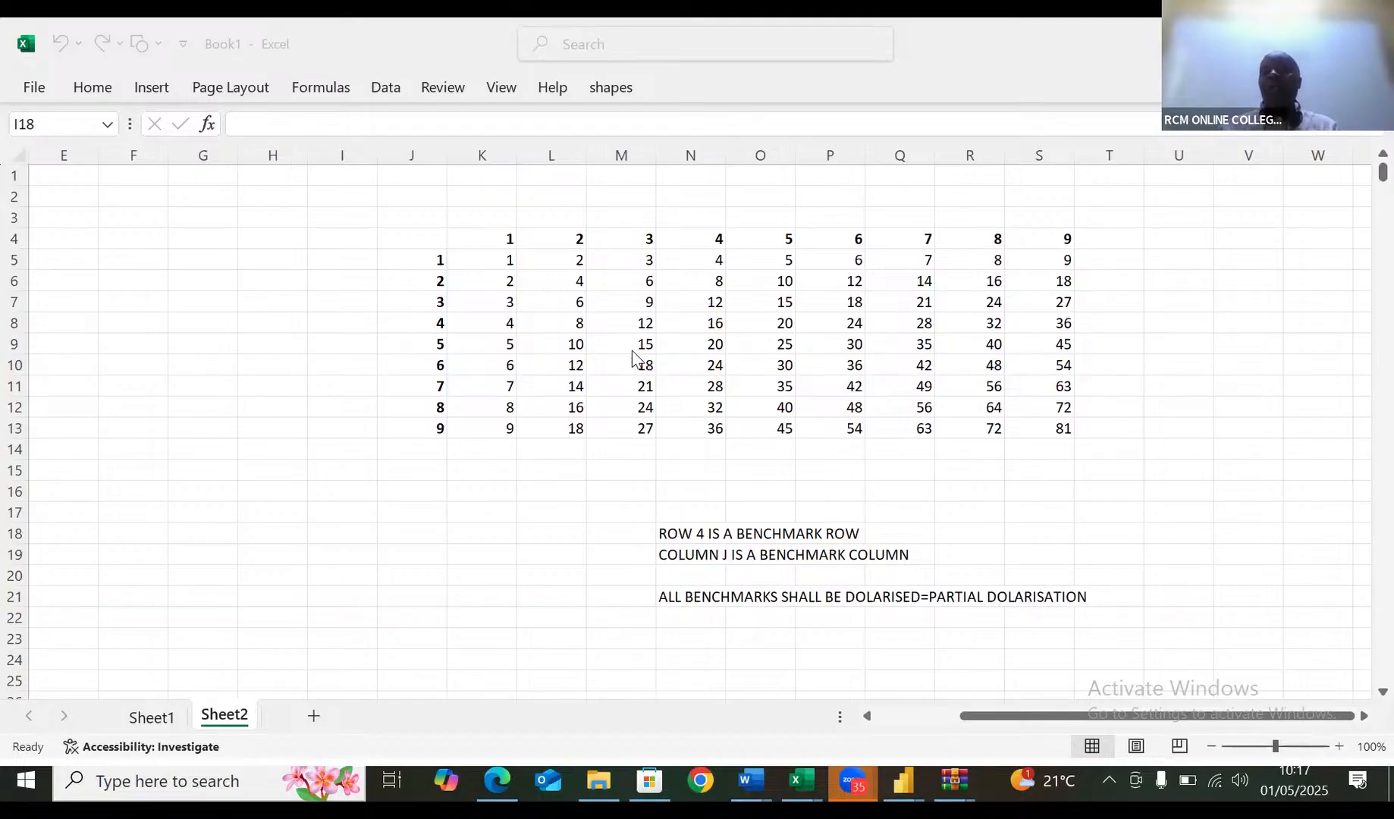
Clear the old multiplication table and the notes below it, covering the range J4:T21
{"action": "left_click", "coordinate": [427, 237]}
{"action": "left_click", "coordinate": [427, 237]}
{"action": "left_click_drag", "start_coordinate": [428, 238], "coordinate": [1105, 609]}
{"action": "key", "text": "Delete"}
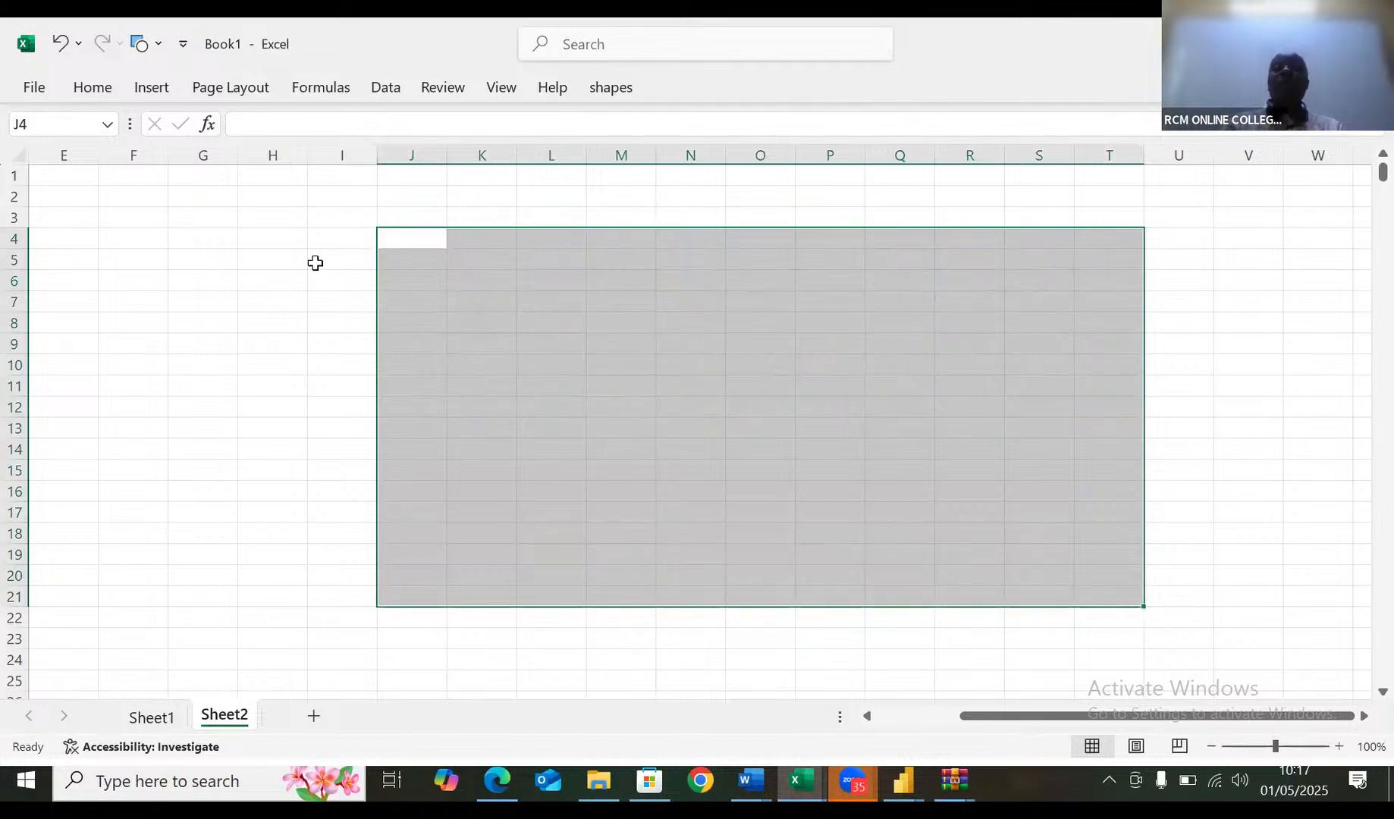
Enter the title "multiplication table" in cell I4
{"action": "left_click", "coordinate": [324, 240]}
{"action": "type", "text": "mu"}
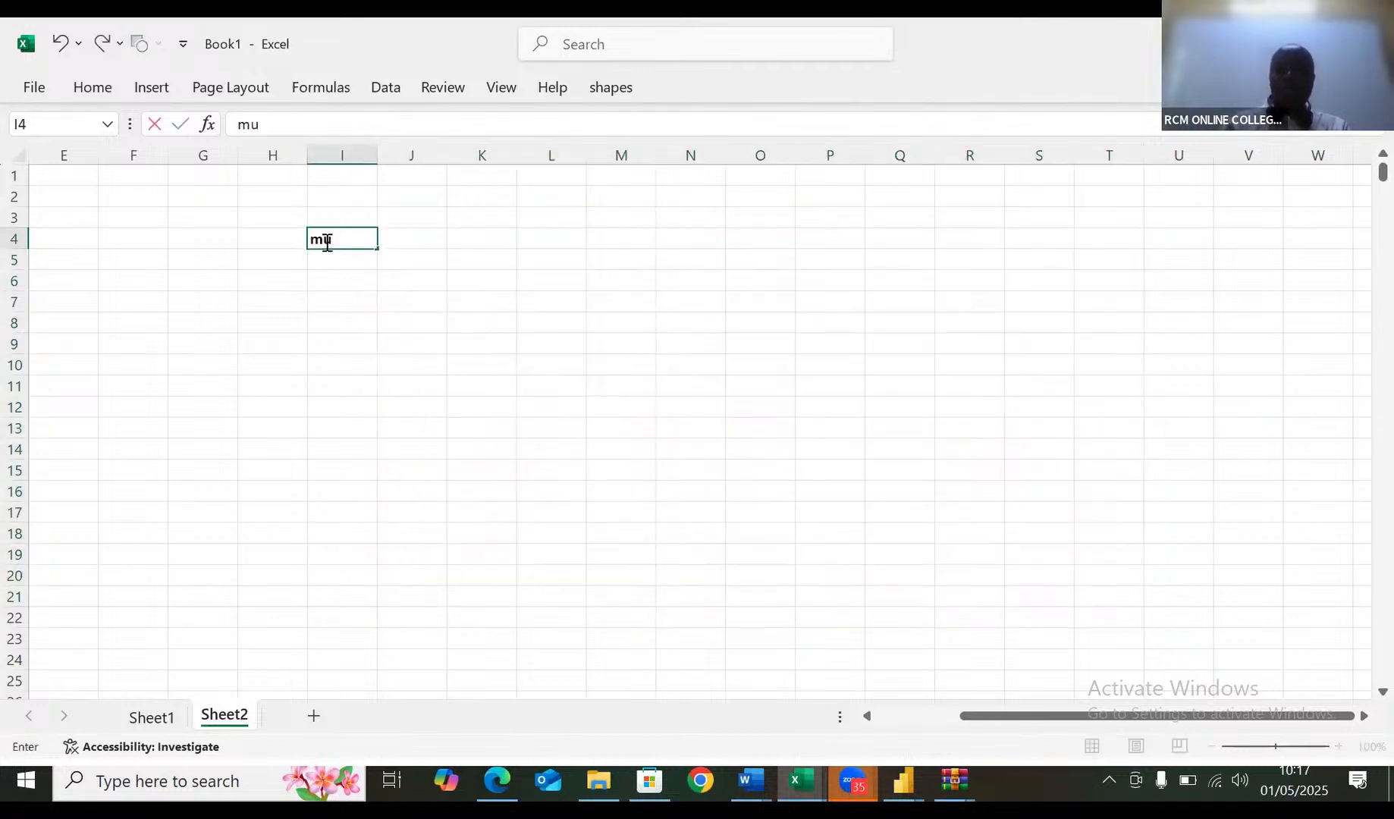
{"action": "type", "text": "ltipli"}
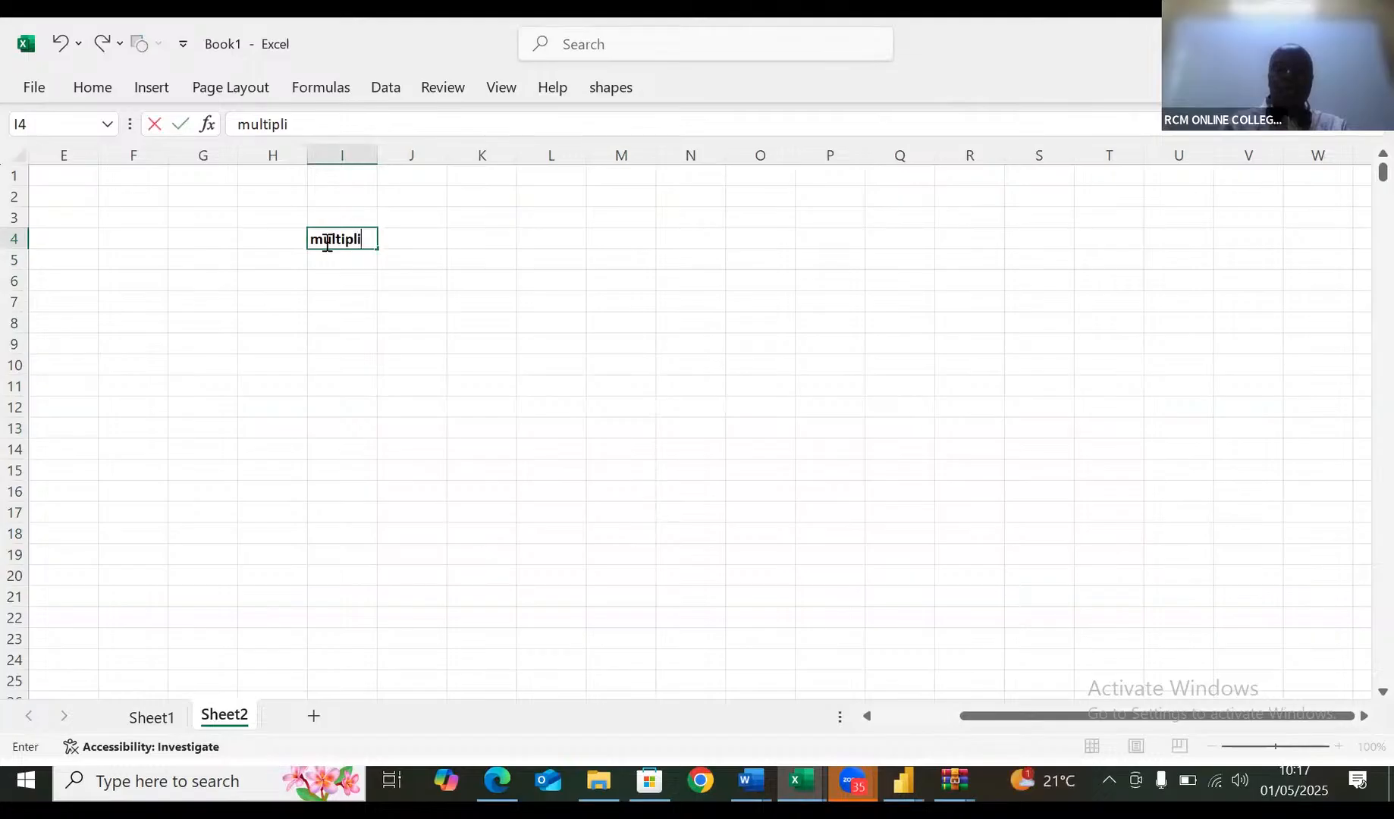
{"action": "type", "text": "catio"}
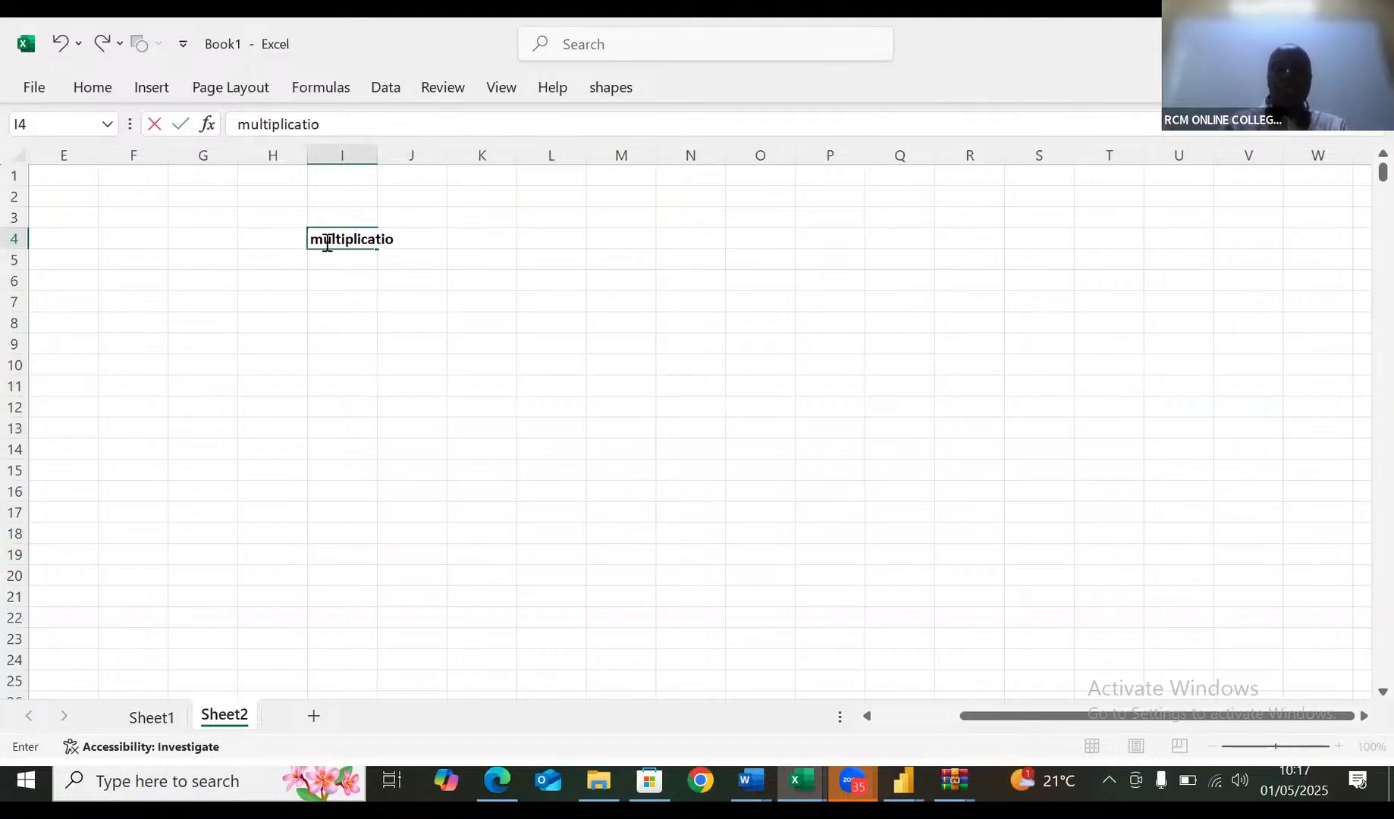
{"action": "type", "text": "n table"}
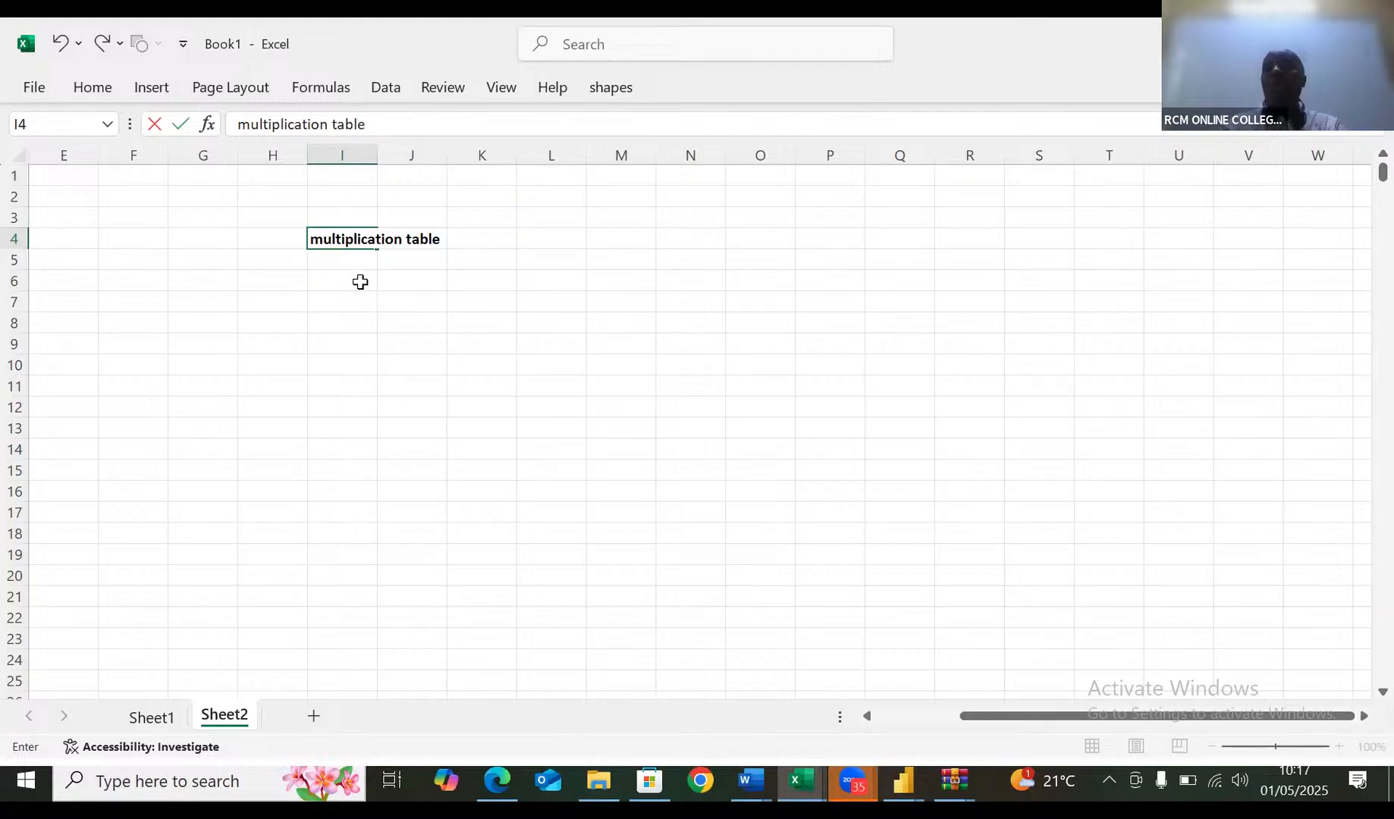
Enter 1 in I6 and 2 in J6, and extend the series across row 6 to 9 in Q6
{"action": "left_click", "coordinate": [357, 281]}
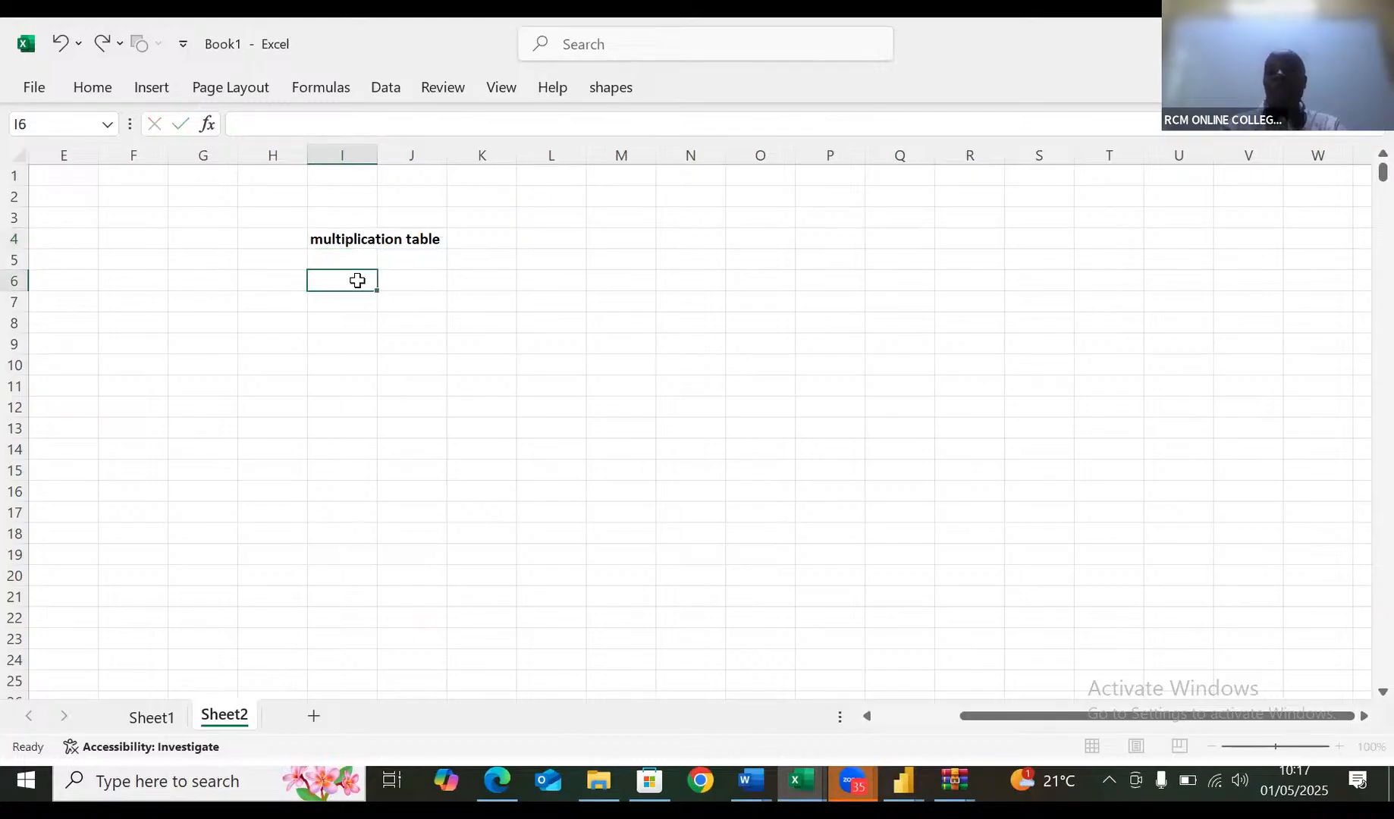
{"action": "type", "text": "1"}
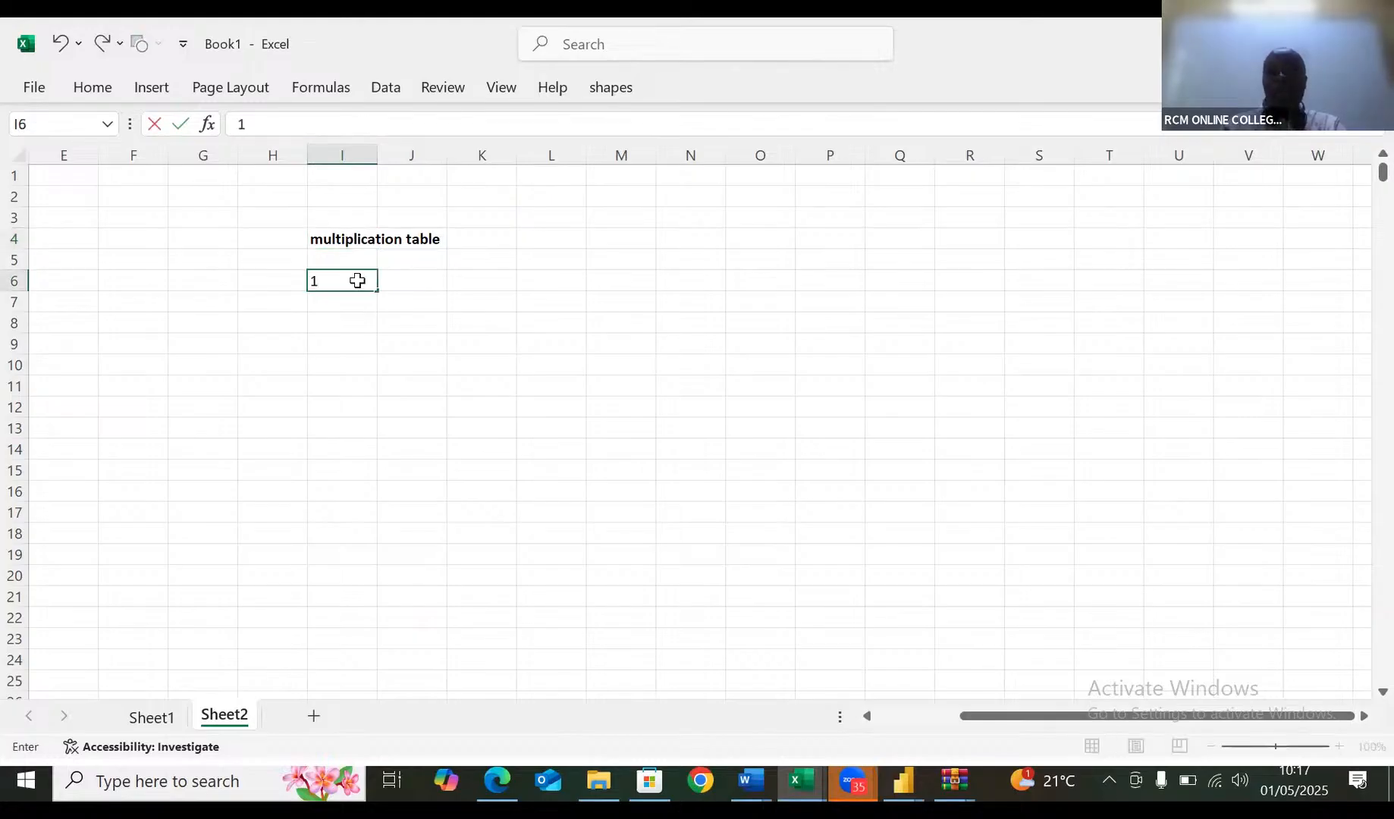
{"action": "key", "text": "Tab"}
{"action": "type", "text": "2"}
{"action": "left_click", "coordinate": [357, 280]}
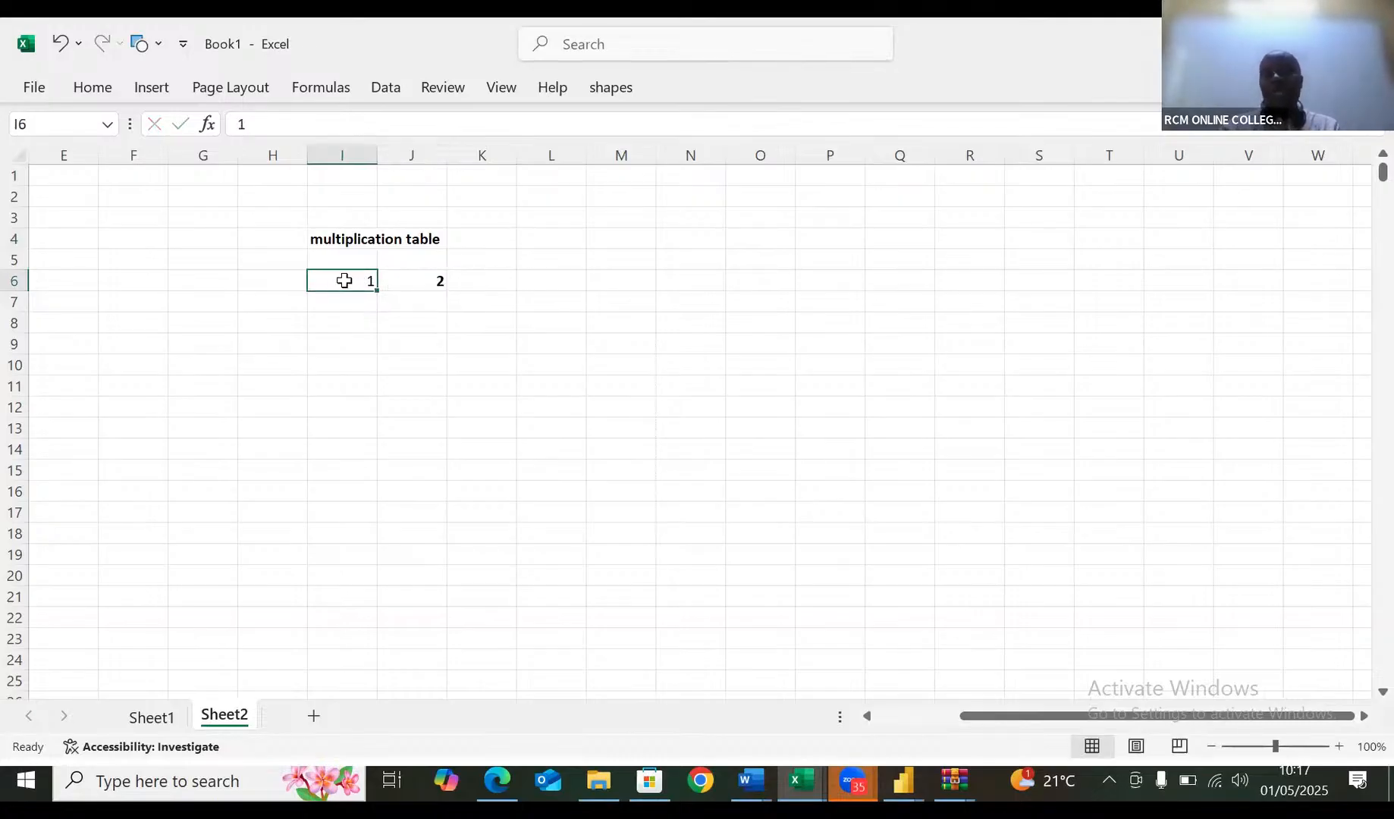
{"action": "left_click_drag", "start_coordinate": [344, 281], "coordinate": [383, 280]}
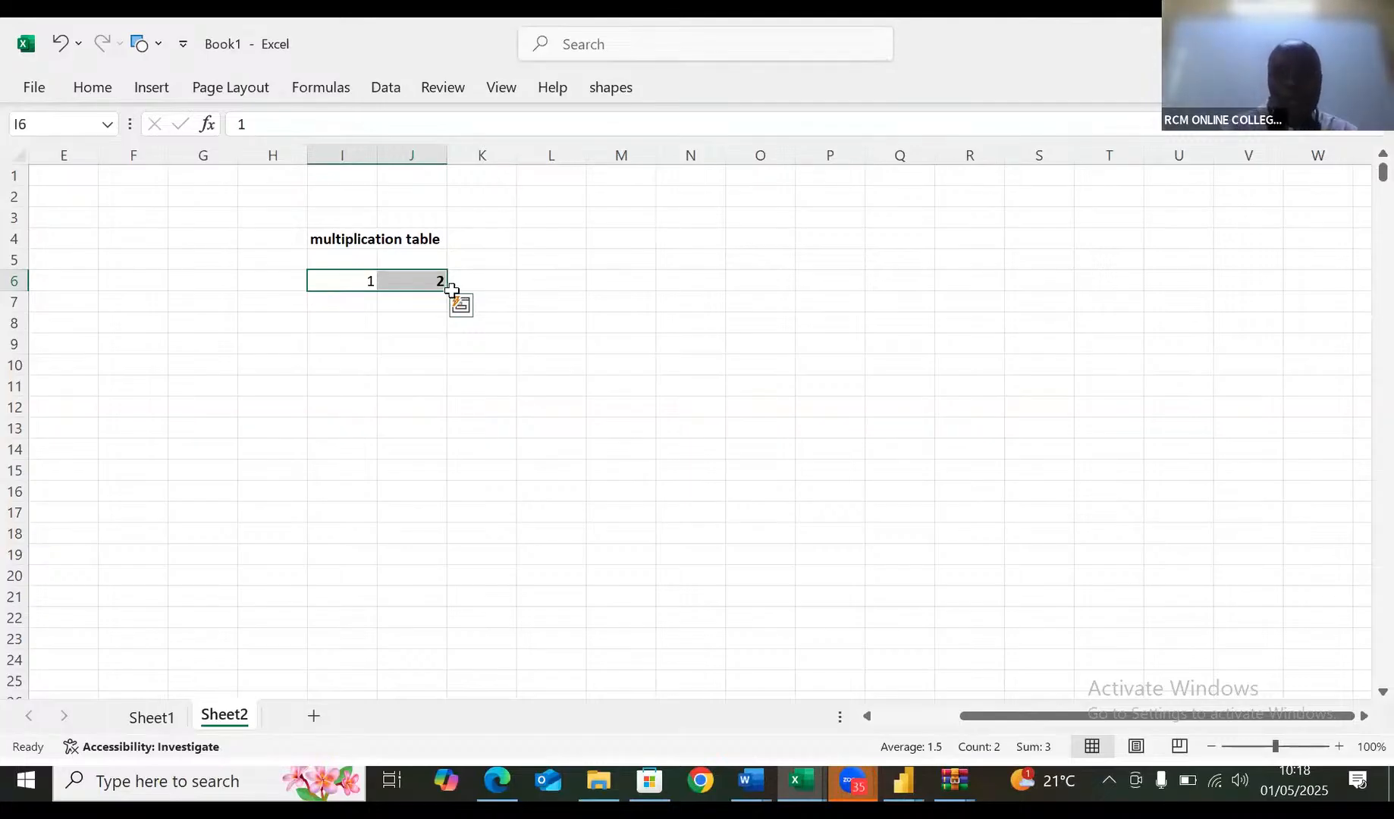
{"action": "left_click_drag", "start_coordinate": [448, 289], "coordinate": [932, 288]}
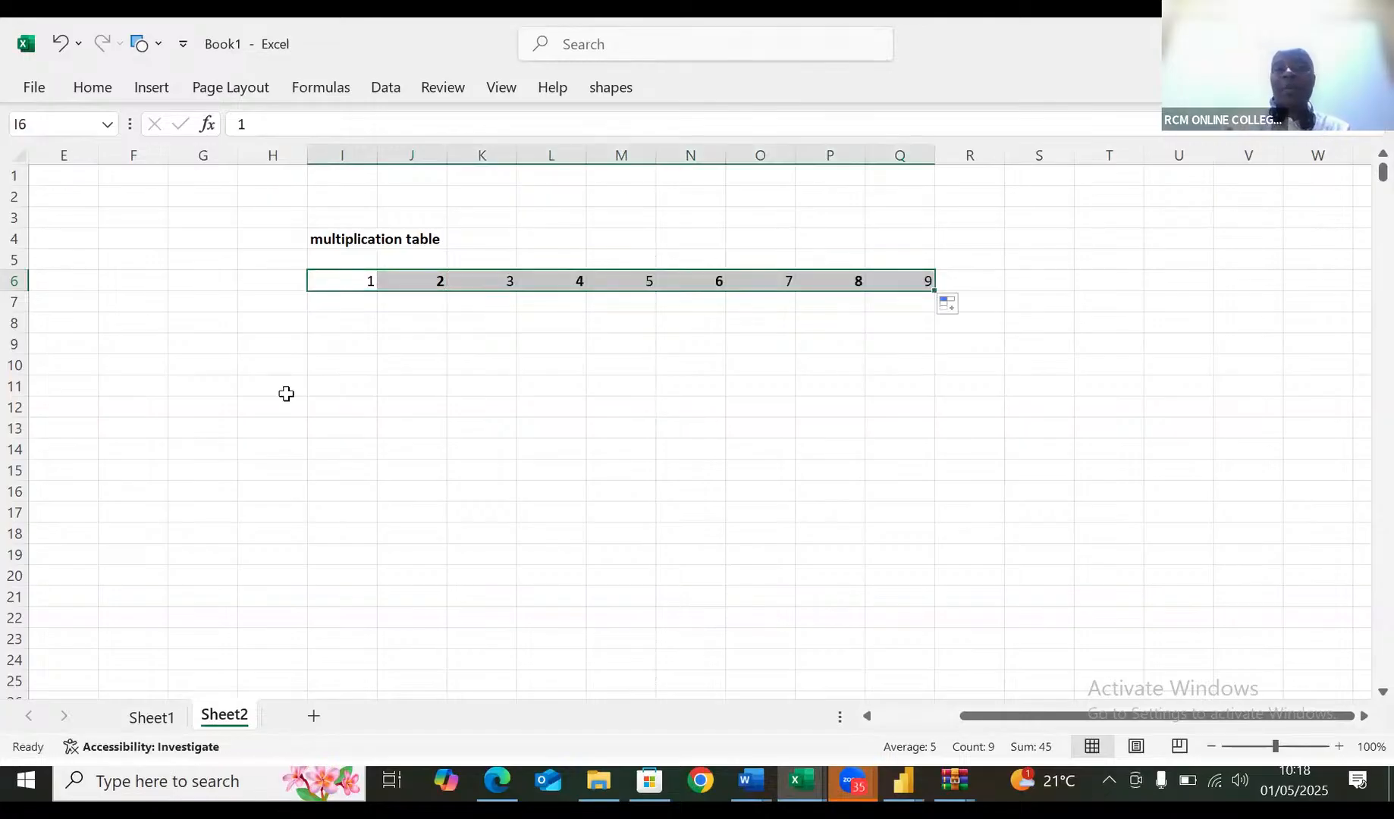
Enter 1 in H7 and 2 in H8 as the first row headings of the table
{"action": "left_click", "coordinate": [270, 303]}
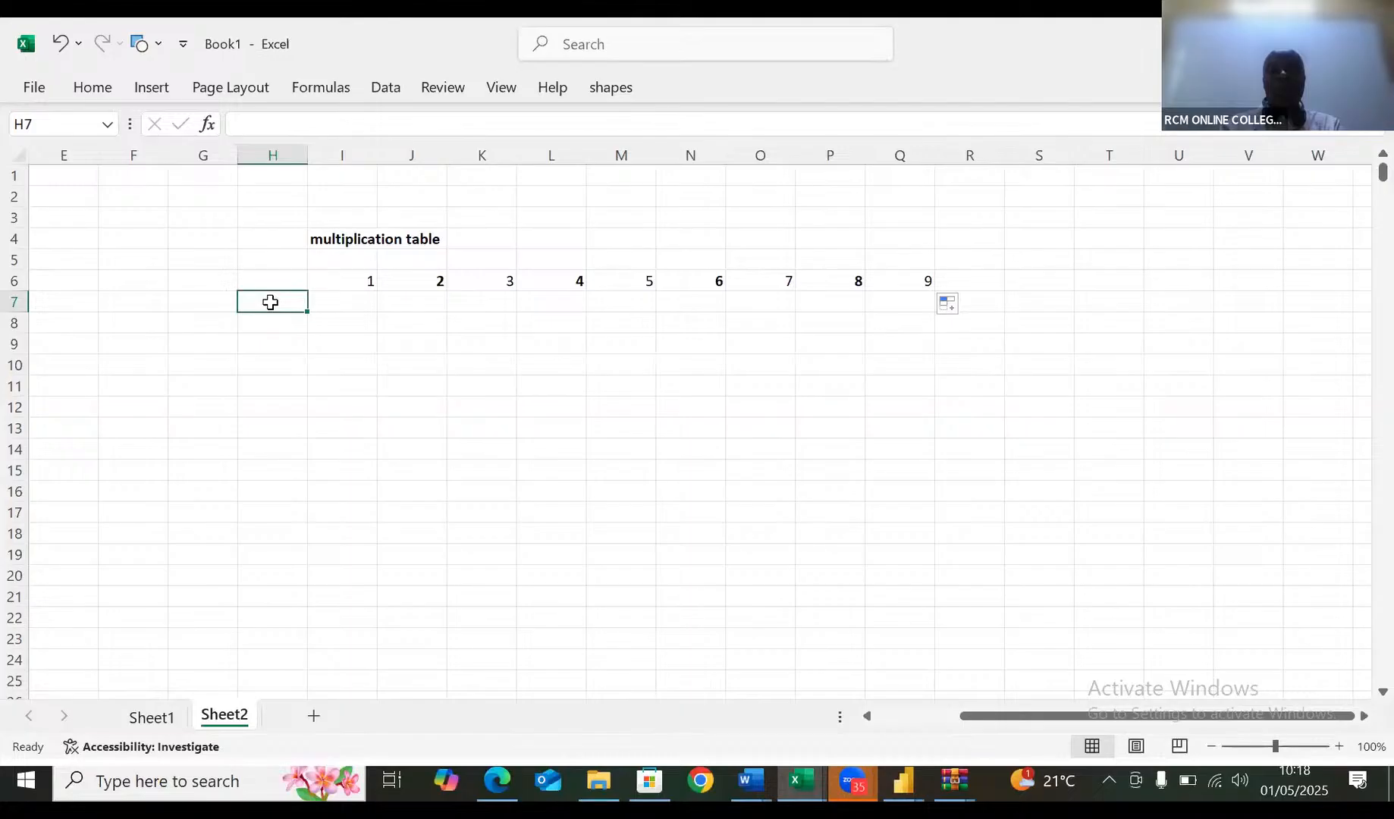
{"action": "type", "text": "1"}
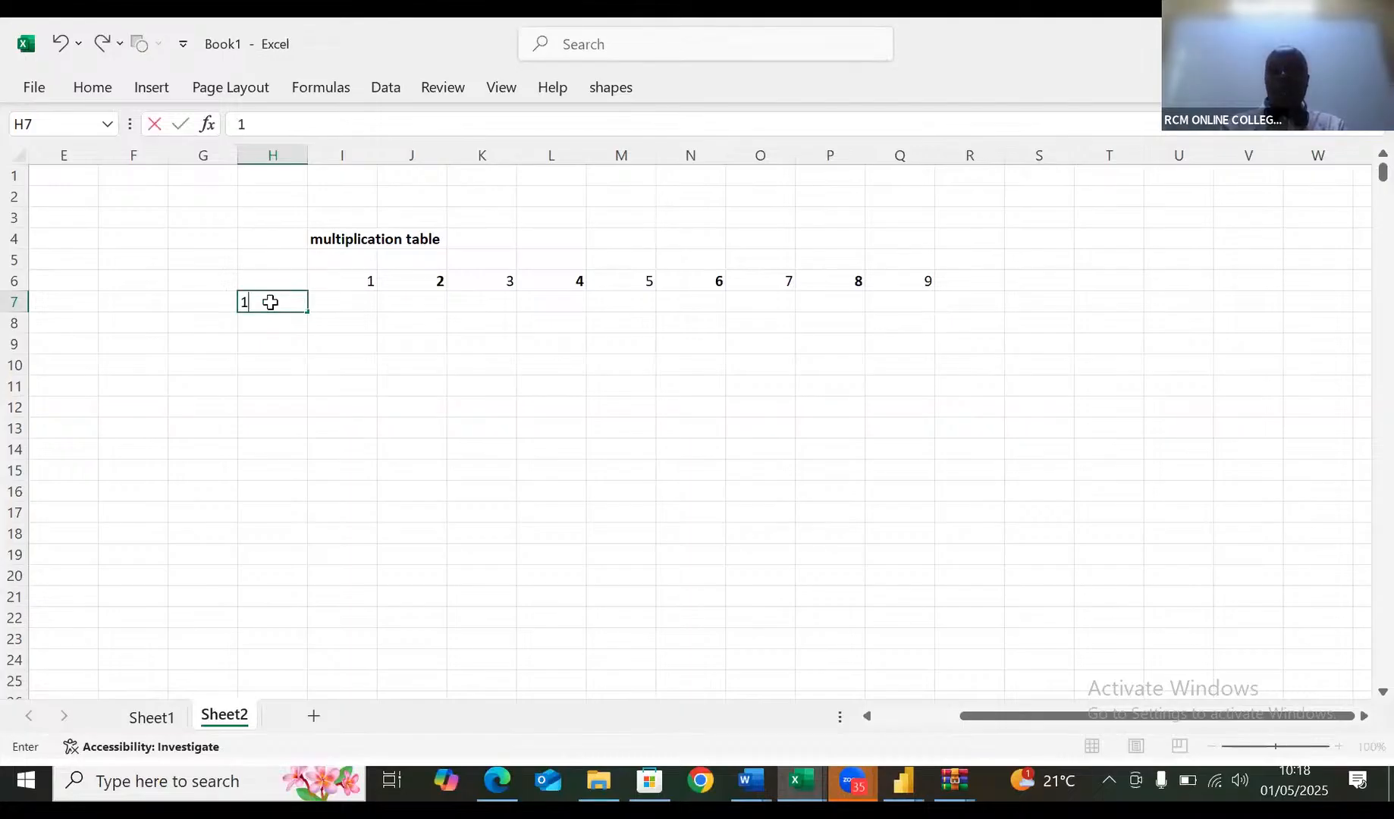
{"action": "key", "text": "Return"}
{"action": "type", "text": "2"}
{"action": "left_click", "coordinate": [270, 302]}
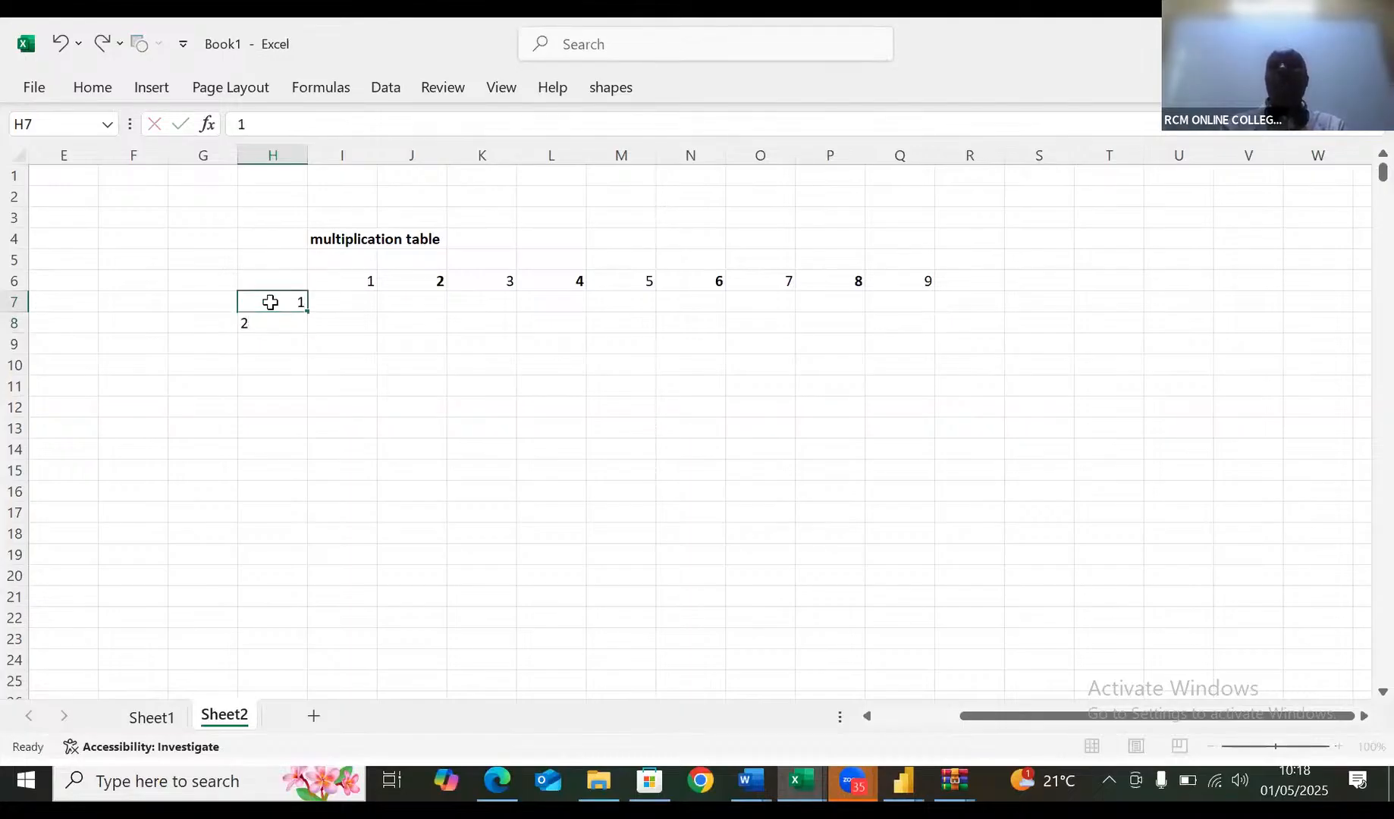
Extend the series from H7:H8 down column H to 9 in H15
{"action": "left_click_drag", "start_coordinate": [270, 303], "coordinate": [270, 315]}
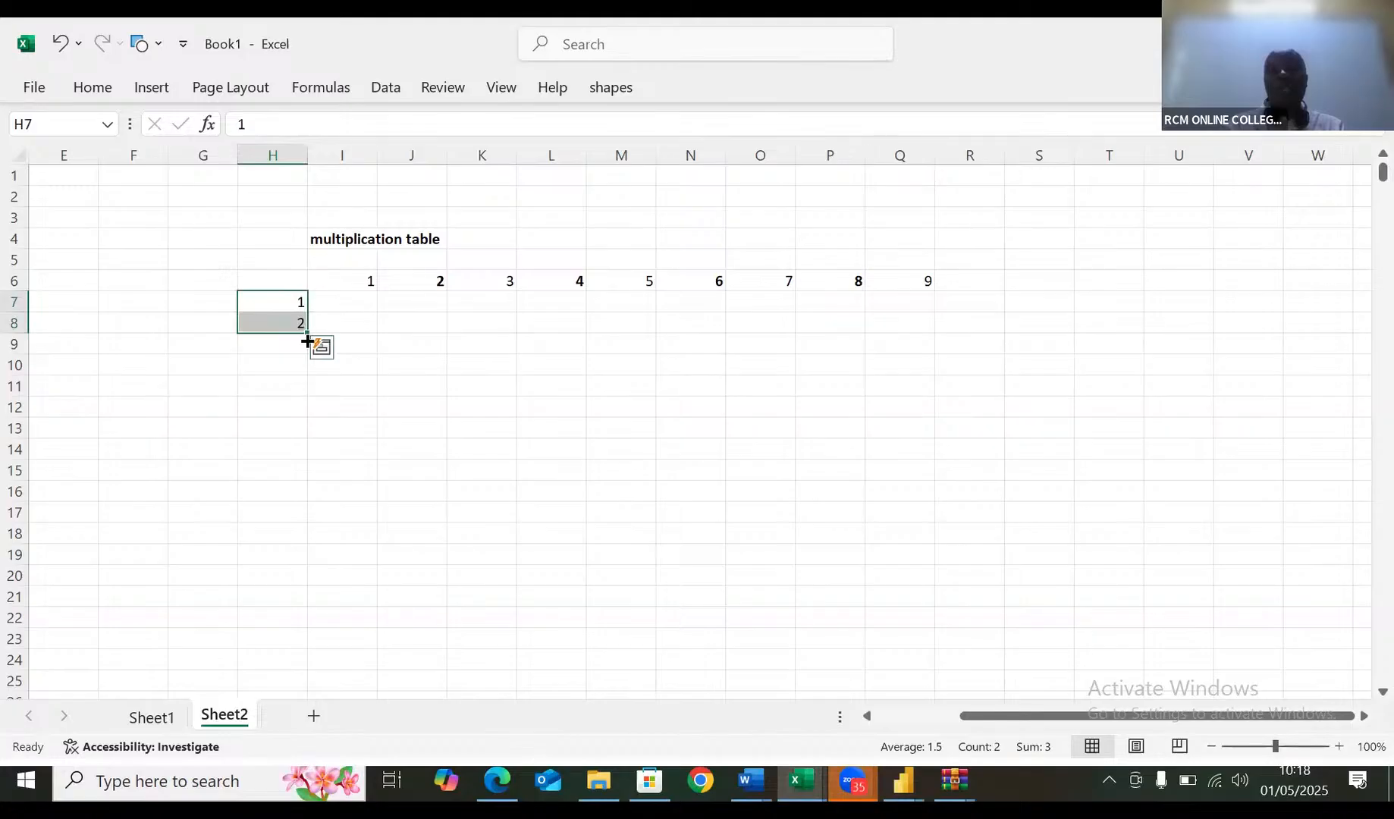
{"action": "left_click_drag", "start_coordinate": [307, 334], "coordinate": [319, 474]}
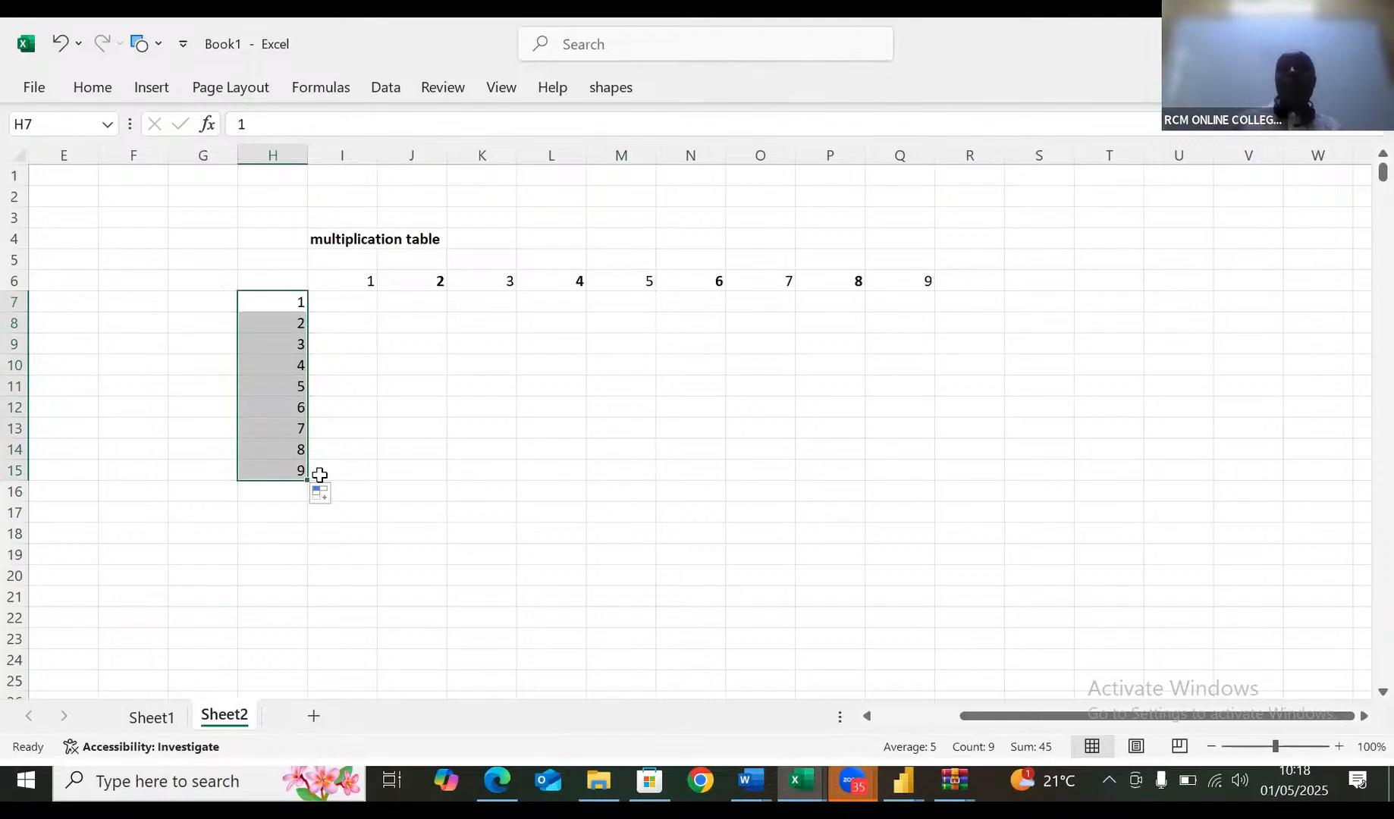
{"action": "left_click", "coordinate": [710, 406]}
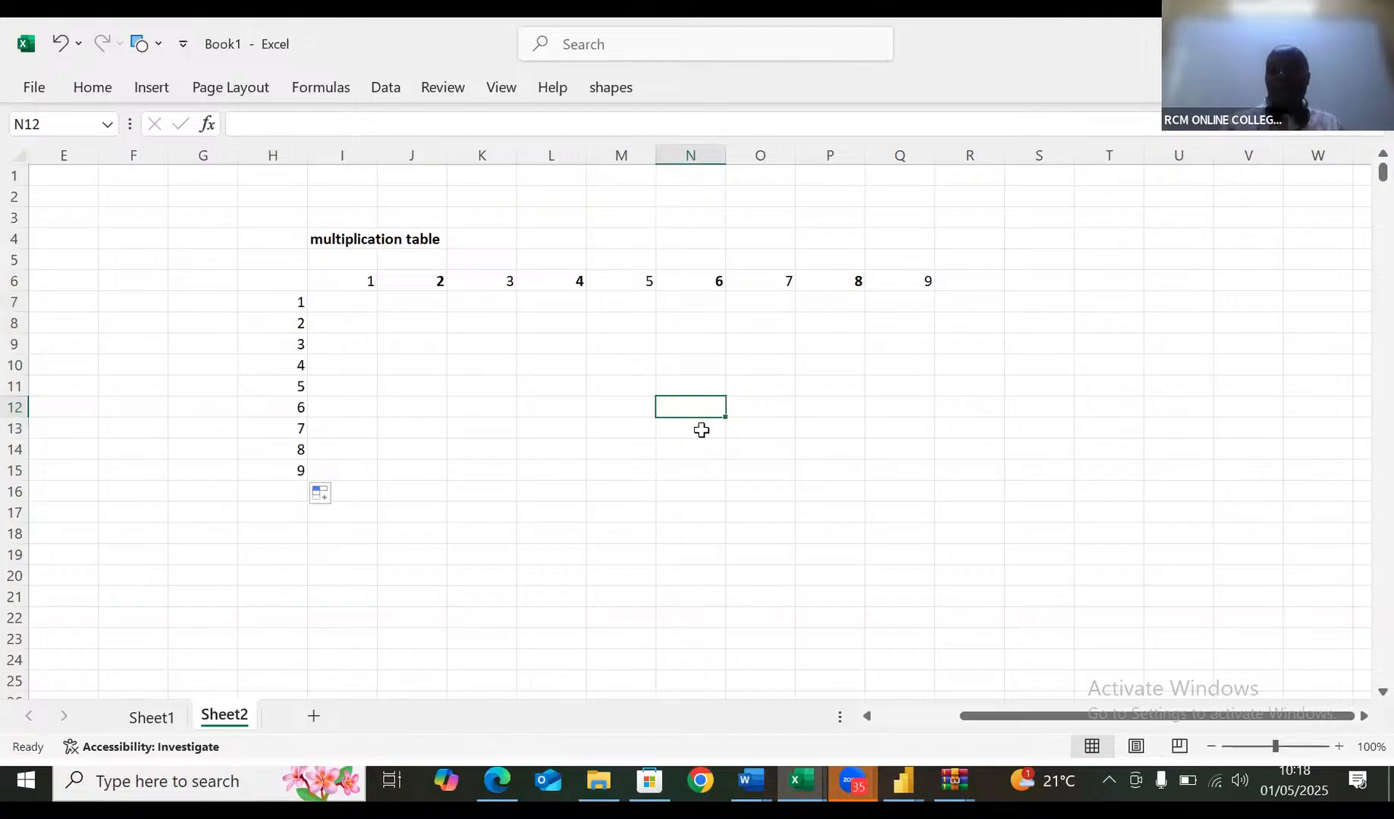
Enter the formula =SEQUENCE(9) in cell N18 to generate a vertical list of numbers
{"action": "left_click", "coordinate": [689, 527]}
{"action": "type", "text": "="}
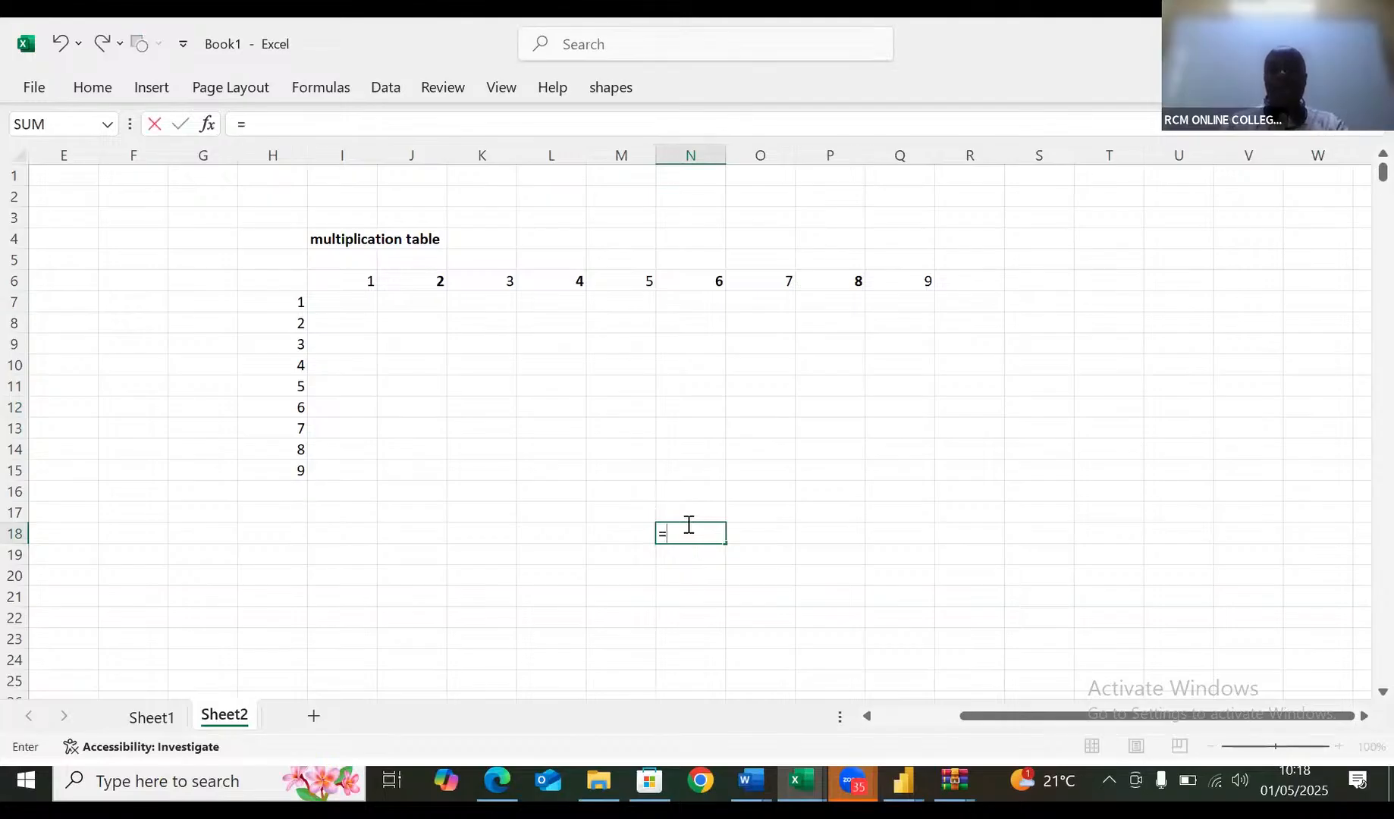
{"action": "type", "text": "sequen"}
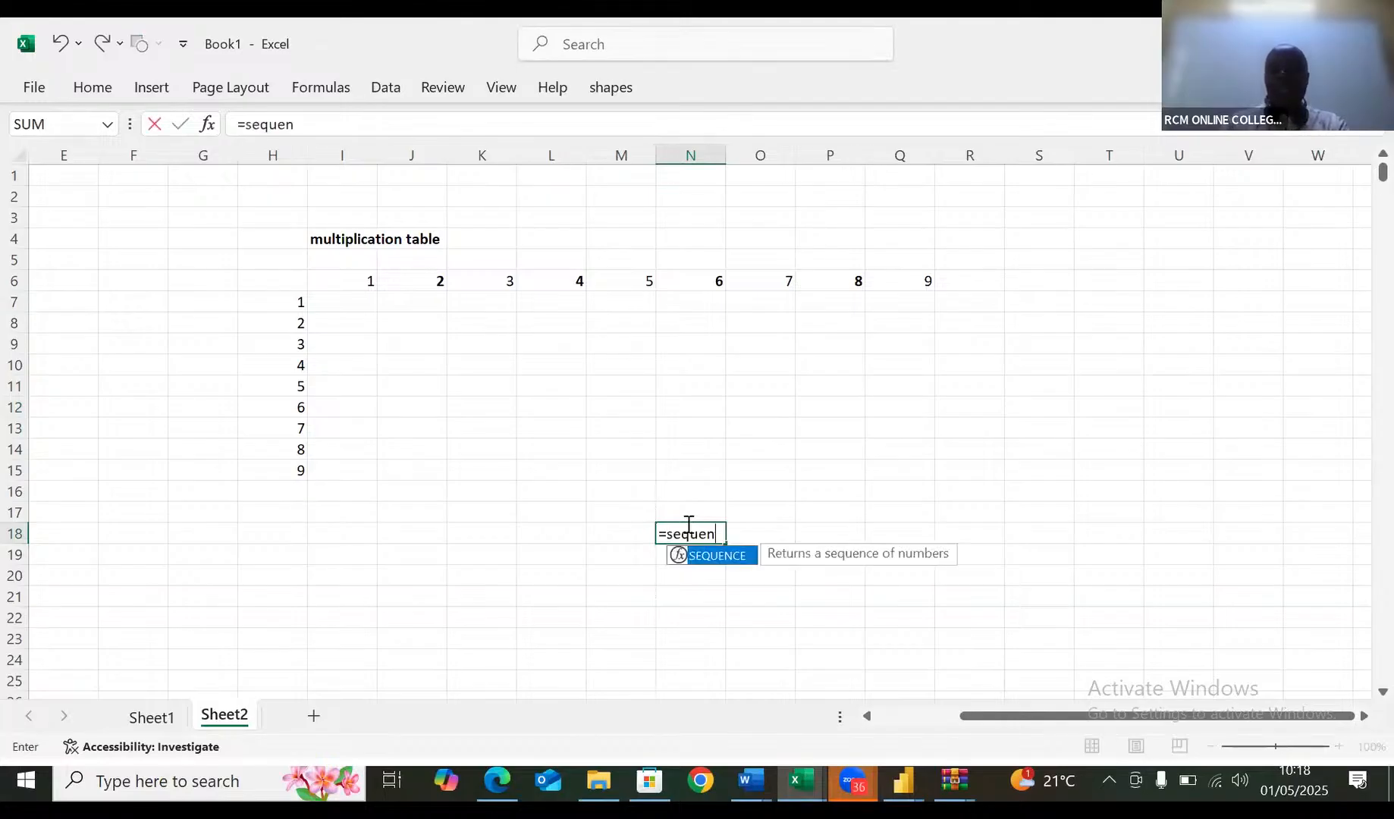
{"action": "double_click", "coordinate": [738, 559]}
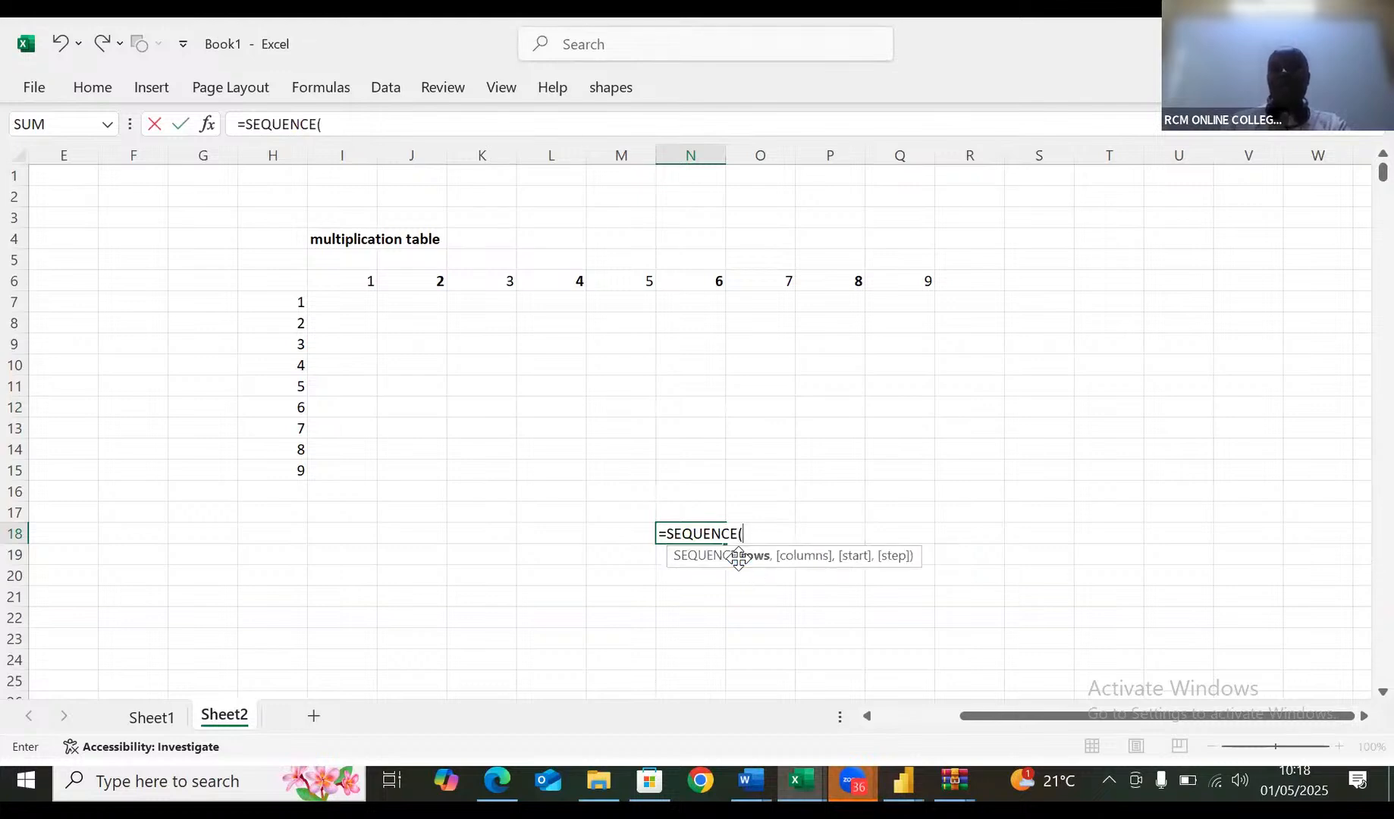
{"action": "type", "text": "9)"}
{"action": "key", "text": "Return"}
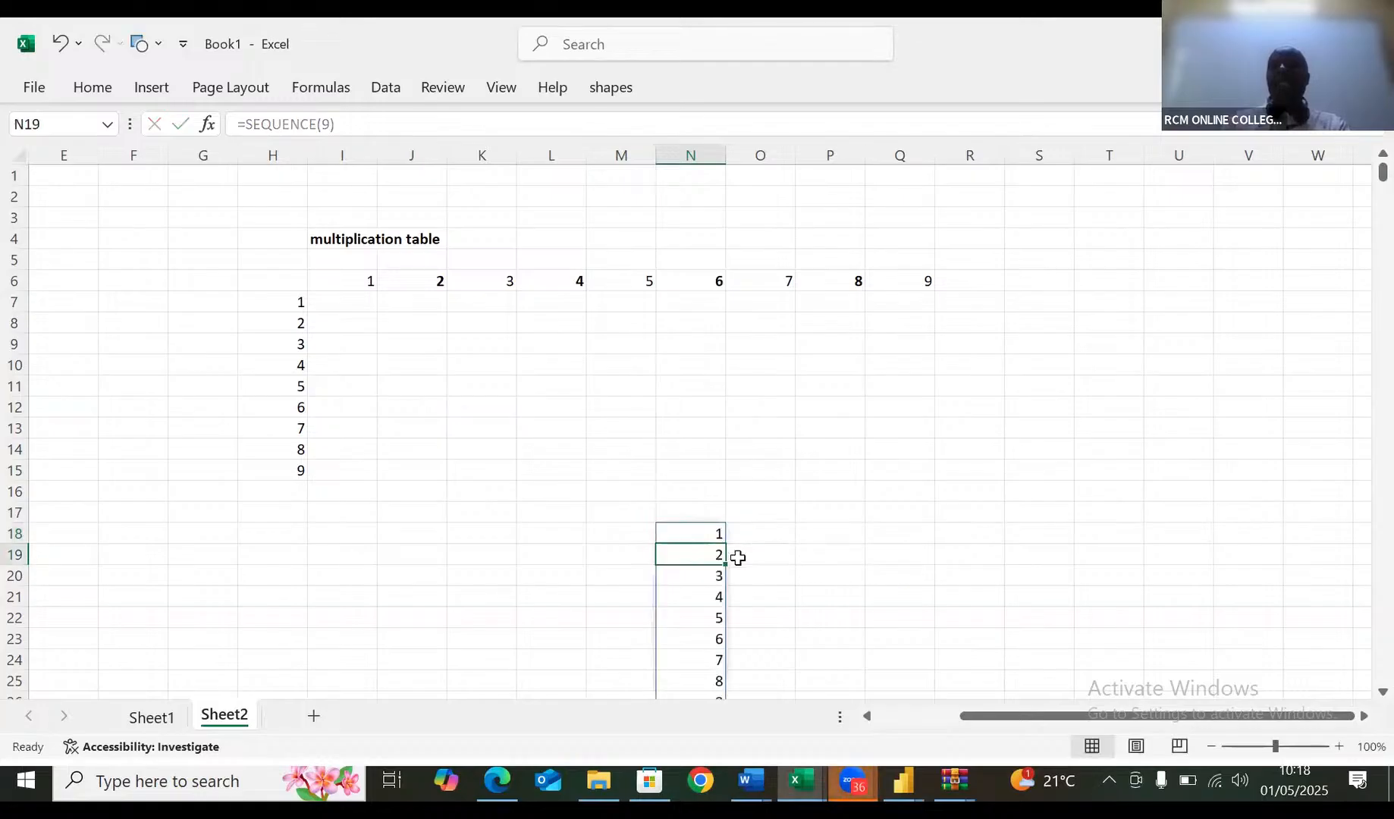
Look down the generated list in column N, and undo both the SEQUENCE formula and the series fill in column H
{"action": "key", "text": "Down"}
{"action": "key", "text": "Down"}
{"action": "key", "text": "Down"}
{"action": "key", "text": "Down"}
{"action": "key", "text": "Down"}
{"action": "key", "text": "Down"}
{"action": "key", "text": "Down"}
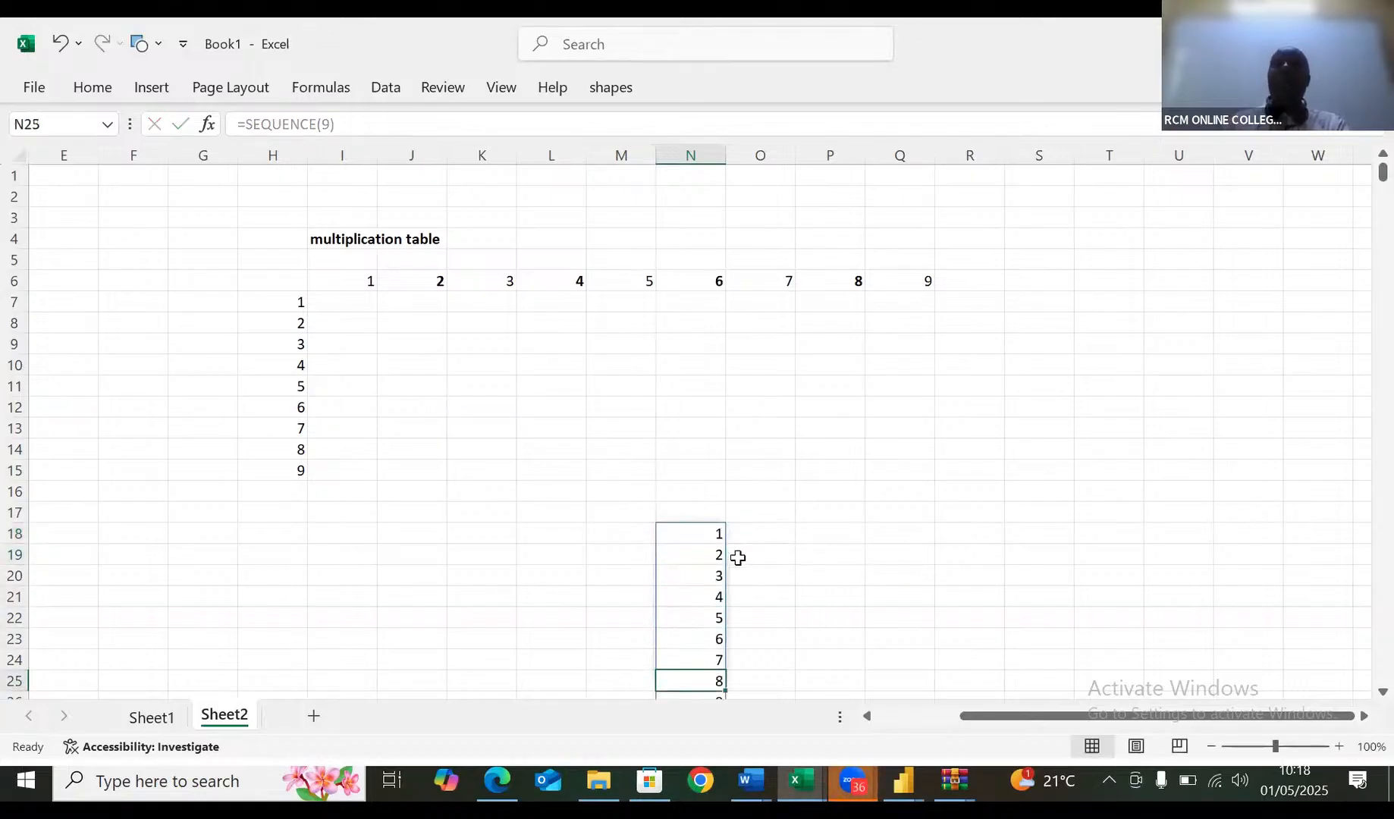
{"action": "key", "text": "ctrl+z"}
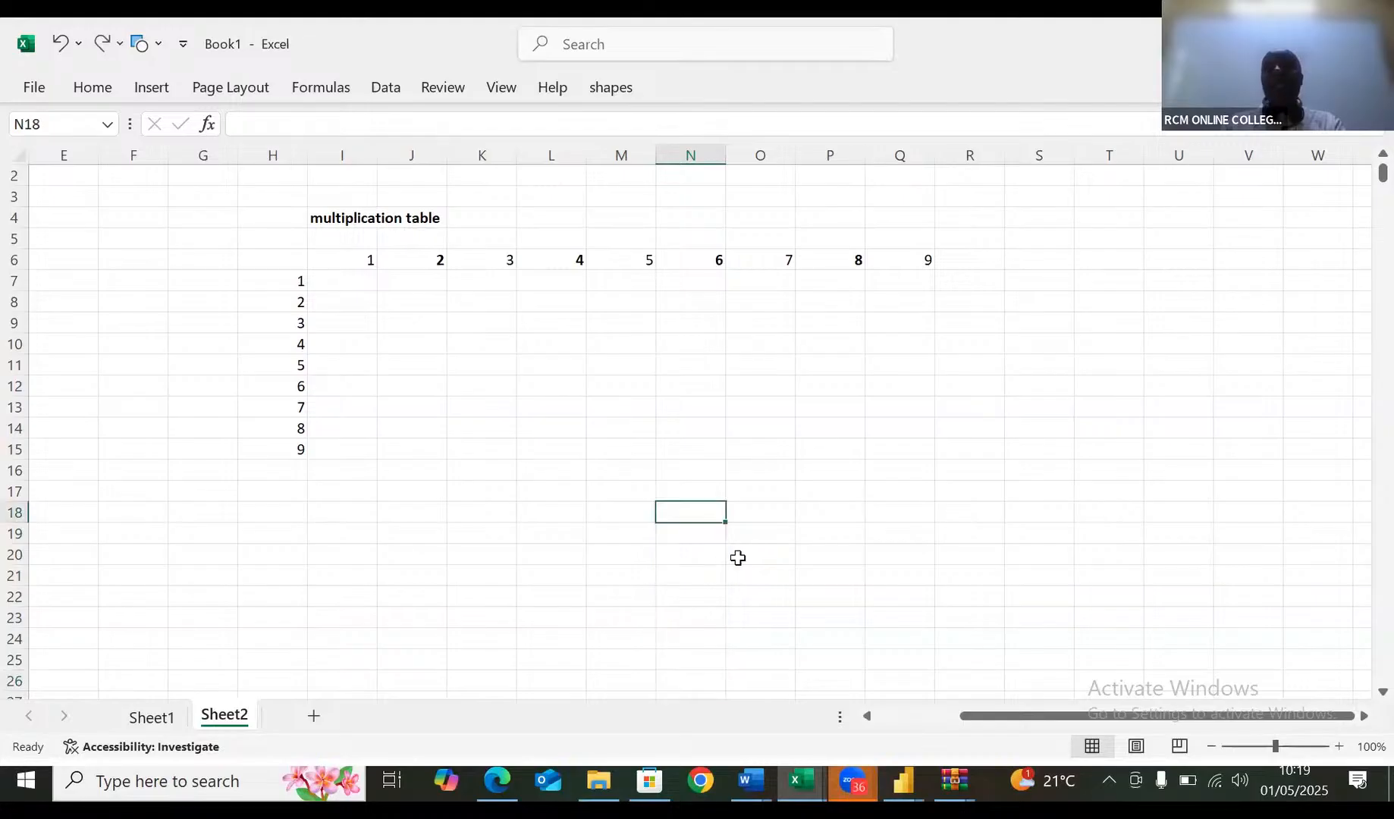
{"action": "key", "text": "ctrl+z"}
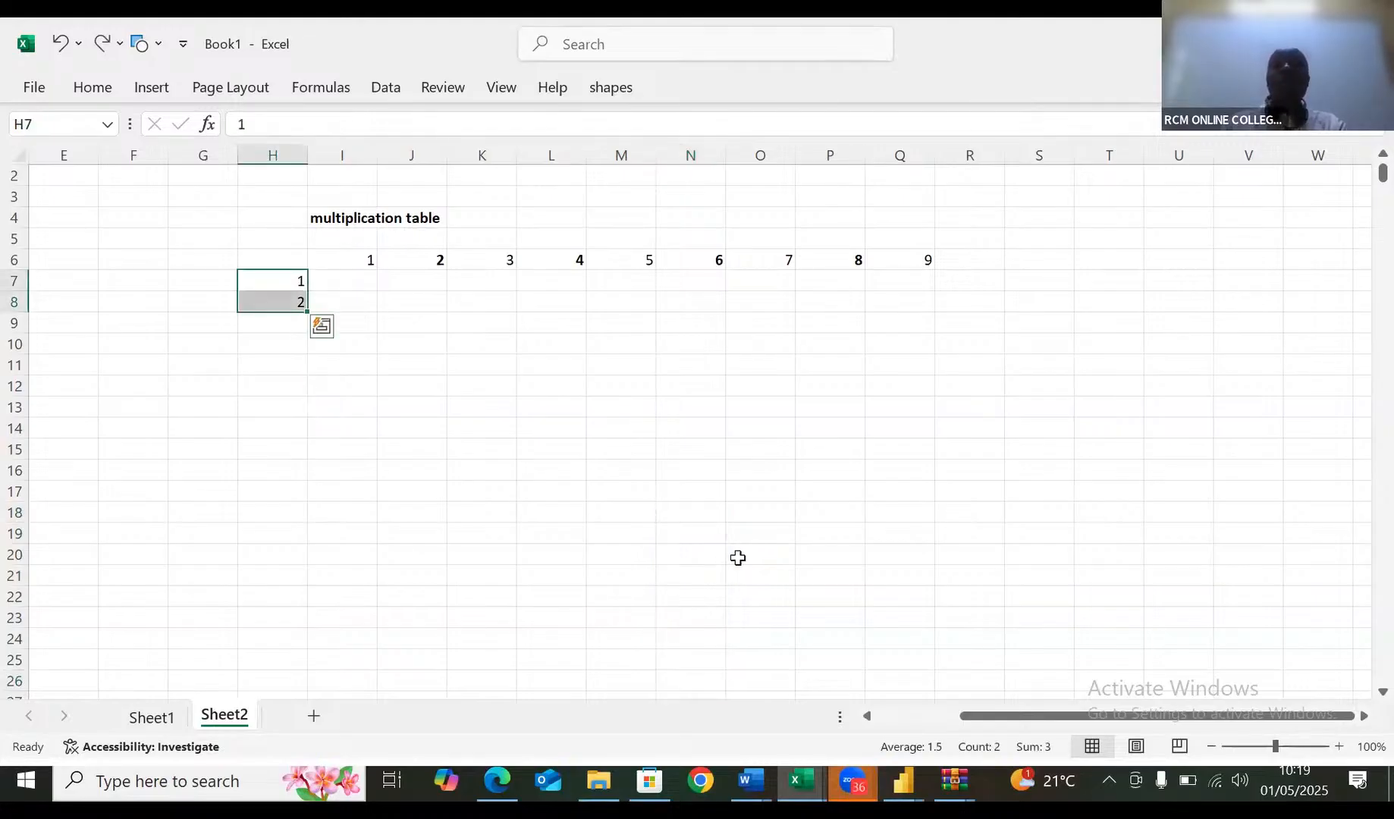
Enter the row headings 3, 4, 5, 6, 7, 8 and 9 individually in cells H9 to H15
{"action": "left_click", "coordinate": [282, 324]}
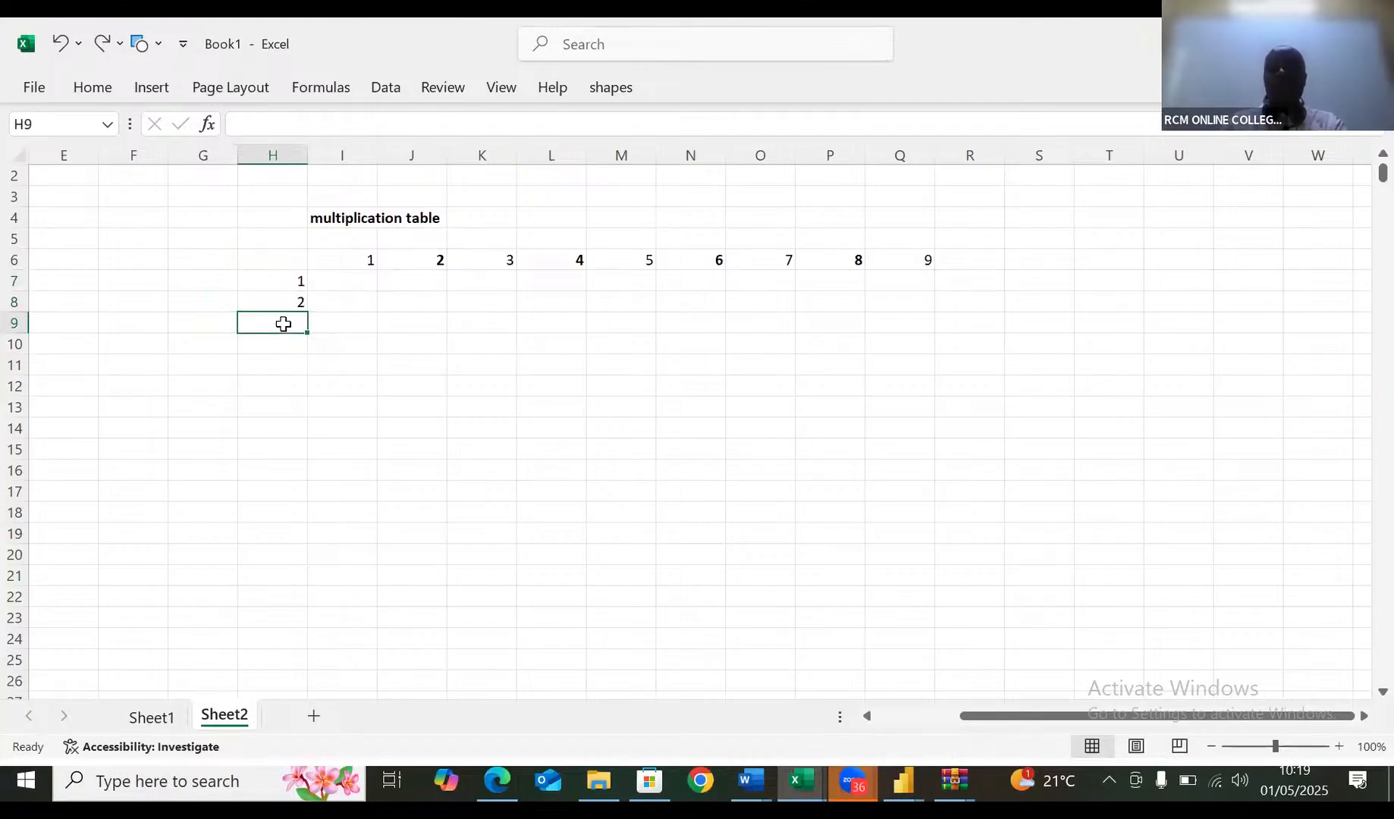
{"action": "type", "text": "3"}
{"action": "key", "text": "Return"}
{"action": "type", "text": "4"}
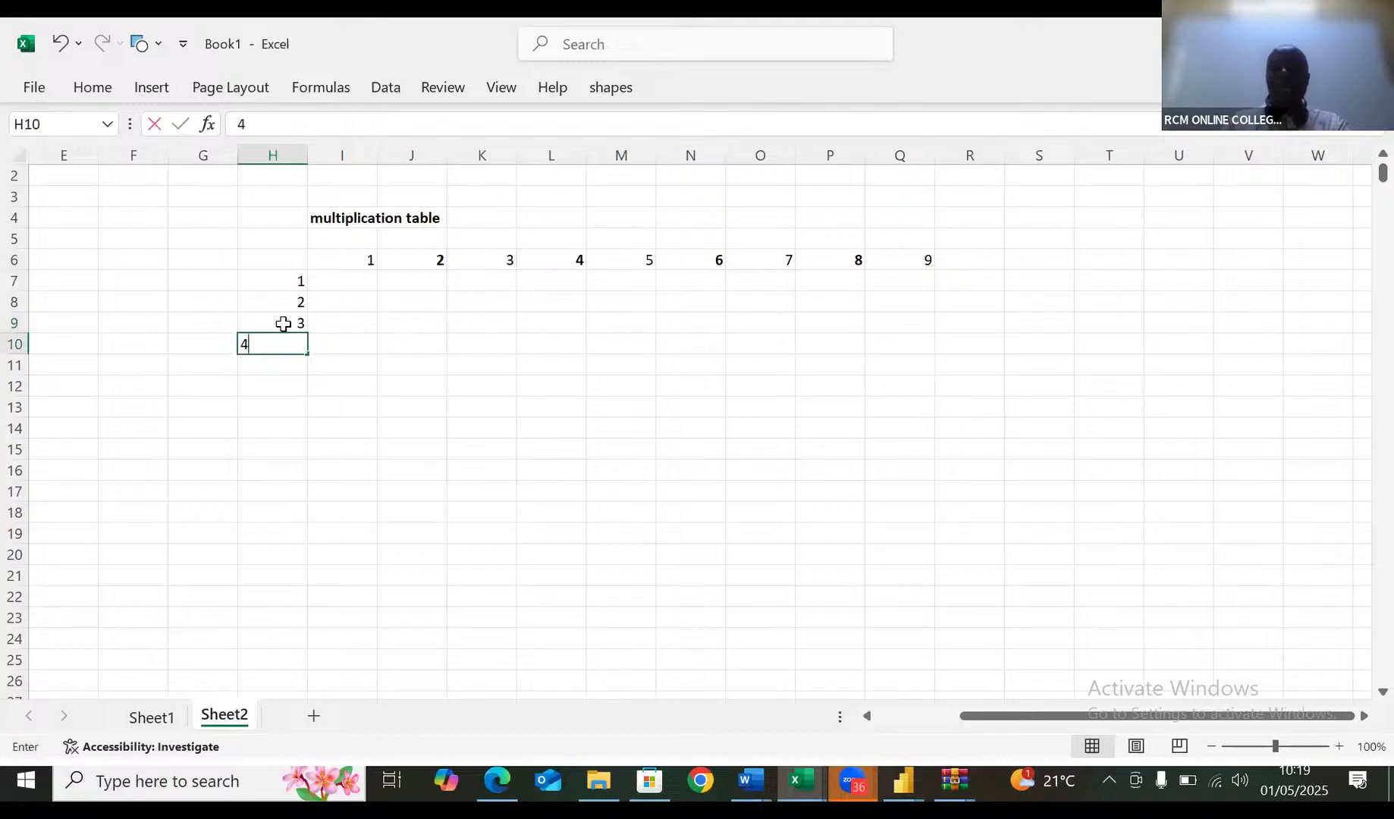
{"action": "key", "text": "Return"}
{"action": "type", "text": "5"}
{"action": "key", "text": "Return"}
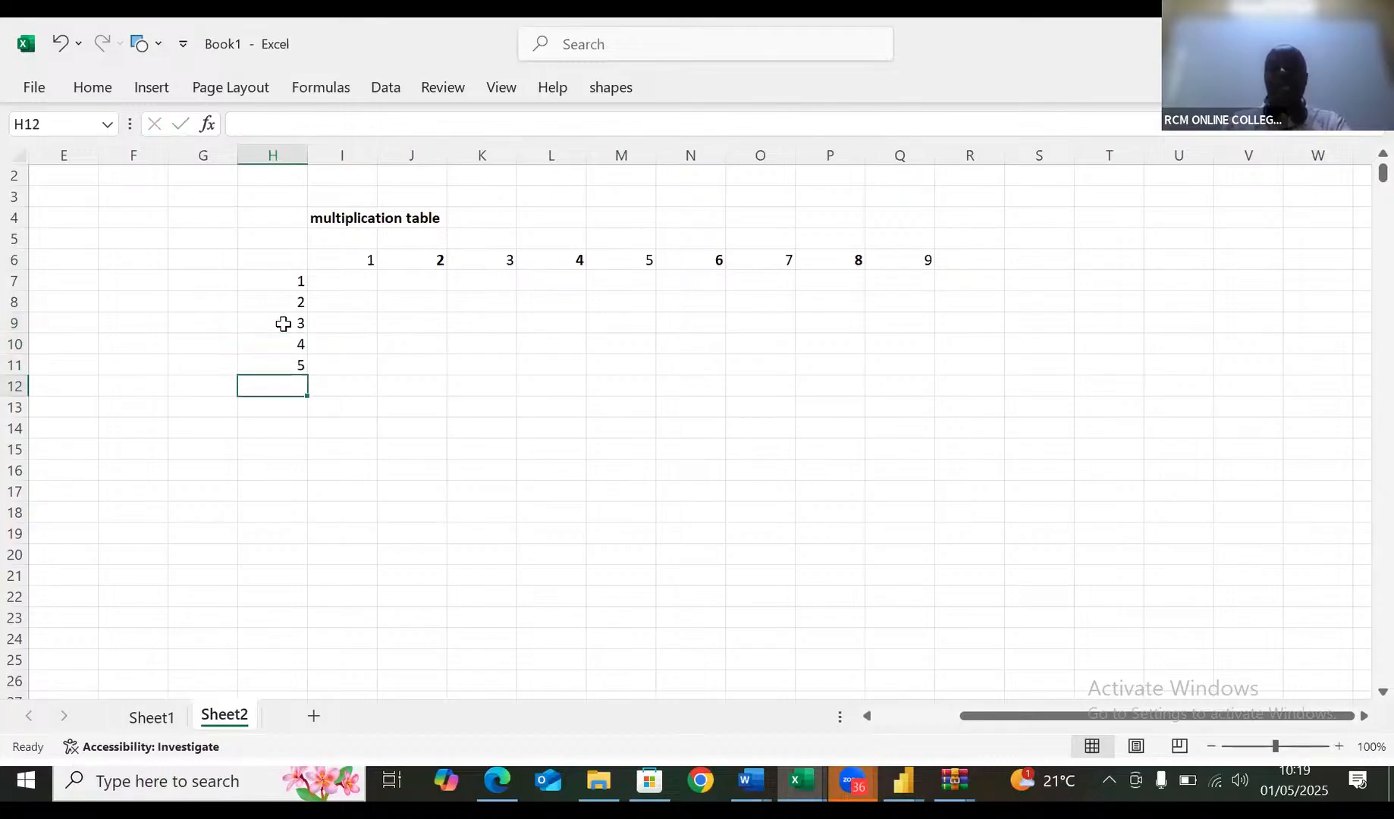
{"action": "type", "text": "6"}
{"action": "key", "text": "Return"}
{"action": "type", "text": "7"}
{"action": "key", "text": "Return"}
{"action": "type", "text": "8"}
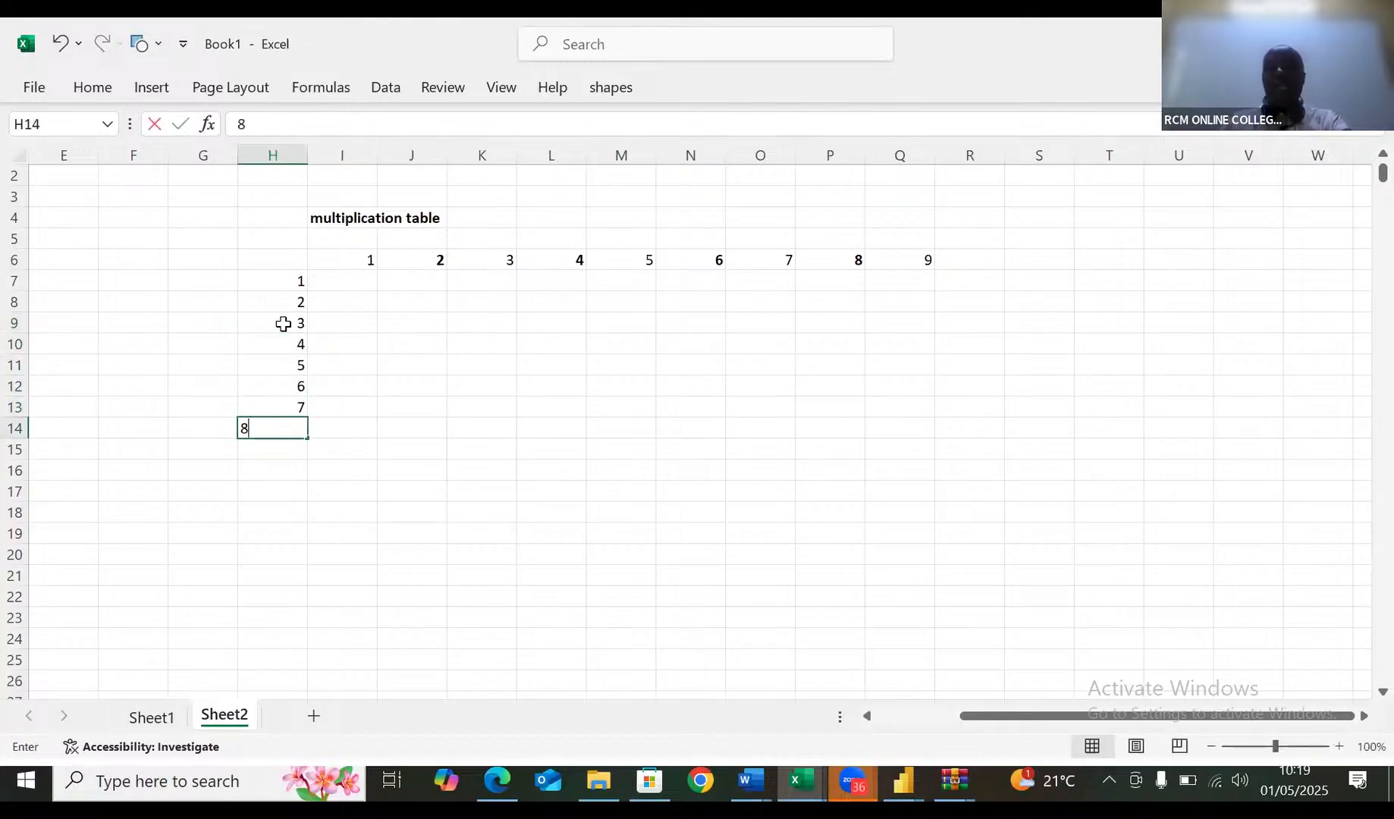
{"action": "key", "text": "Return"}
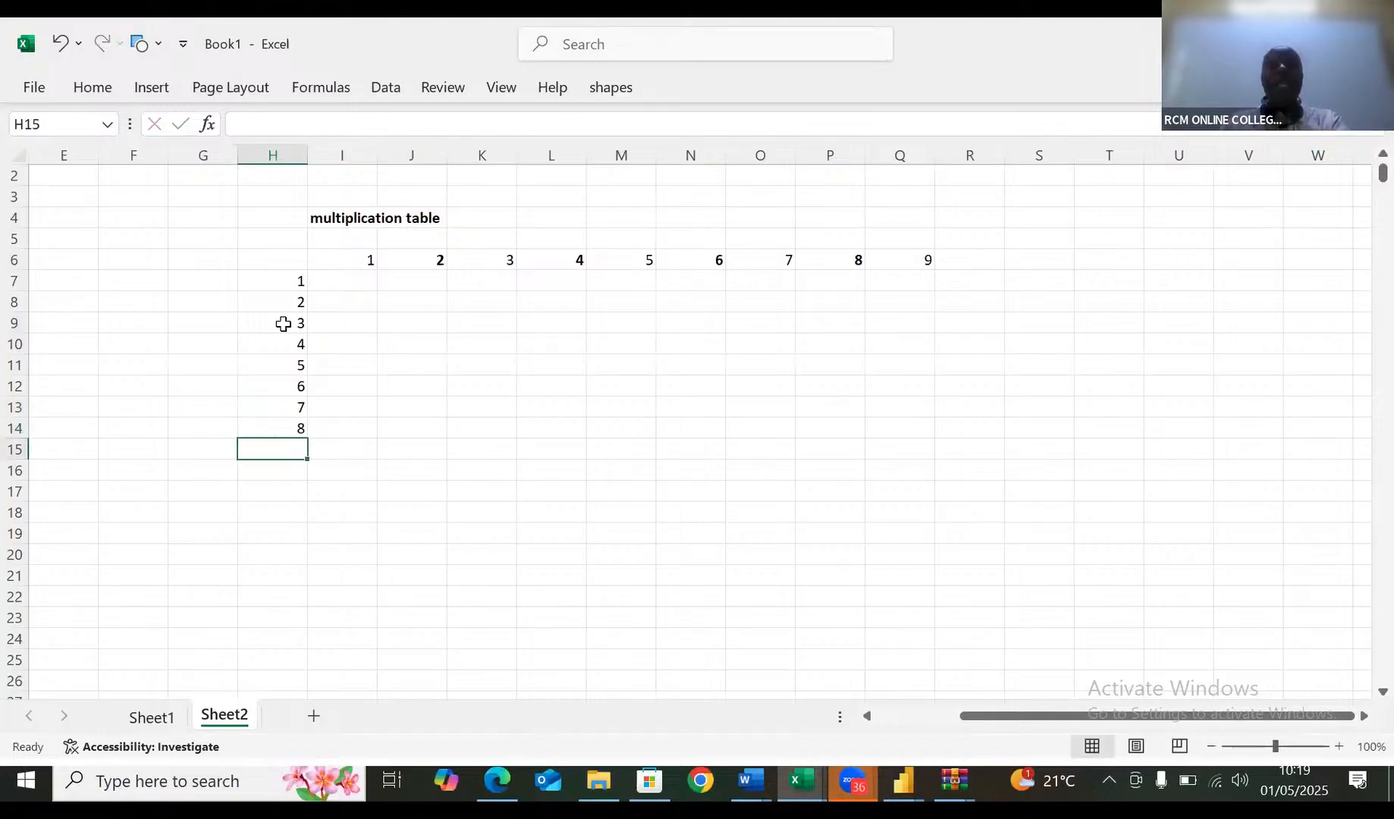
{"action": "type", "text": "9"}
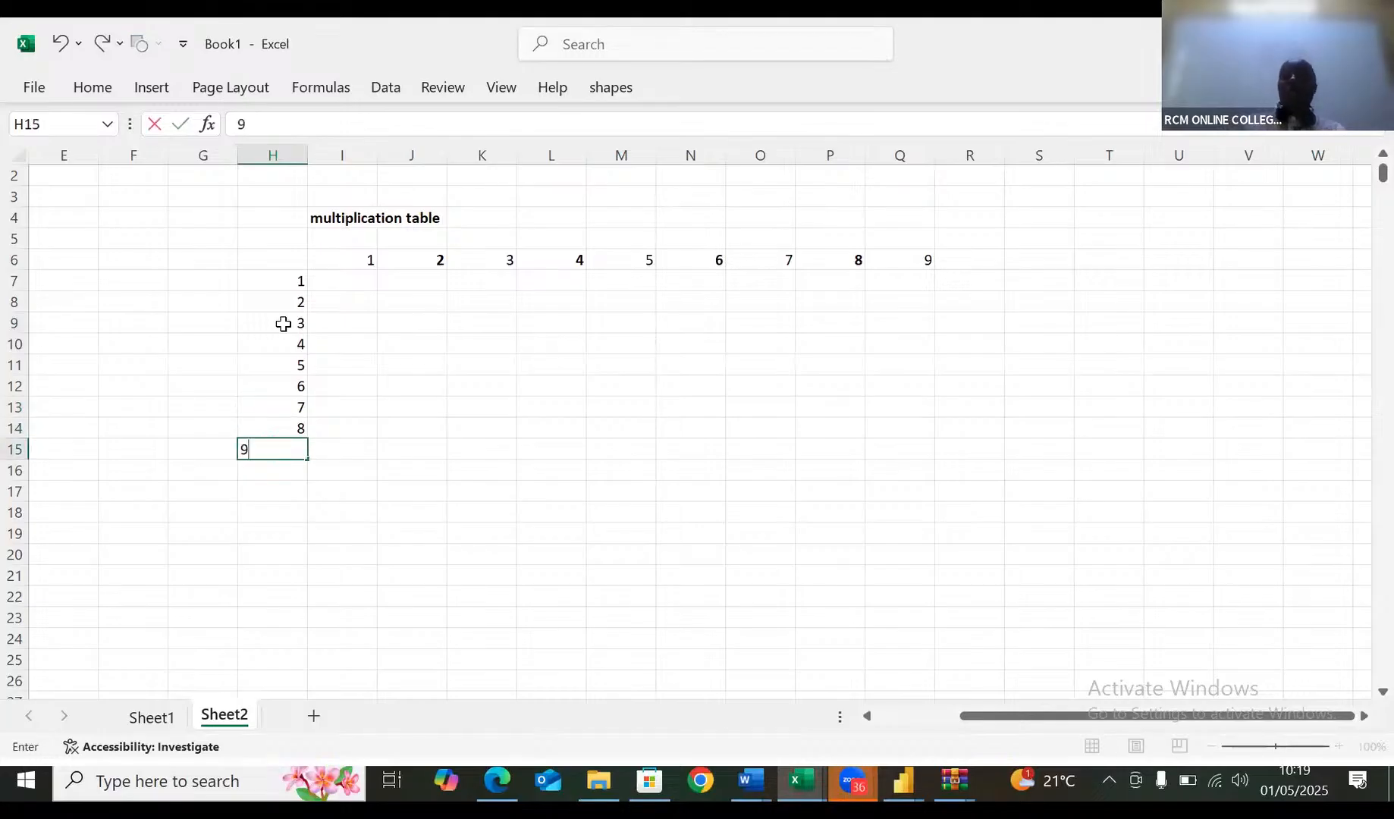
{"action": "key", "text": "Return"}
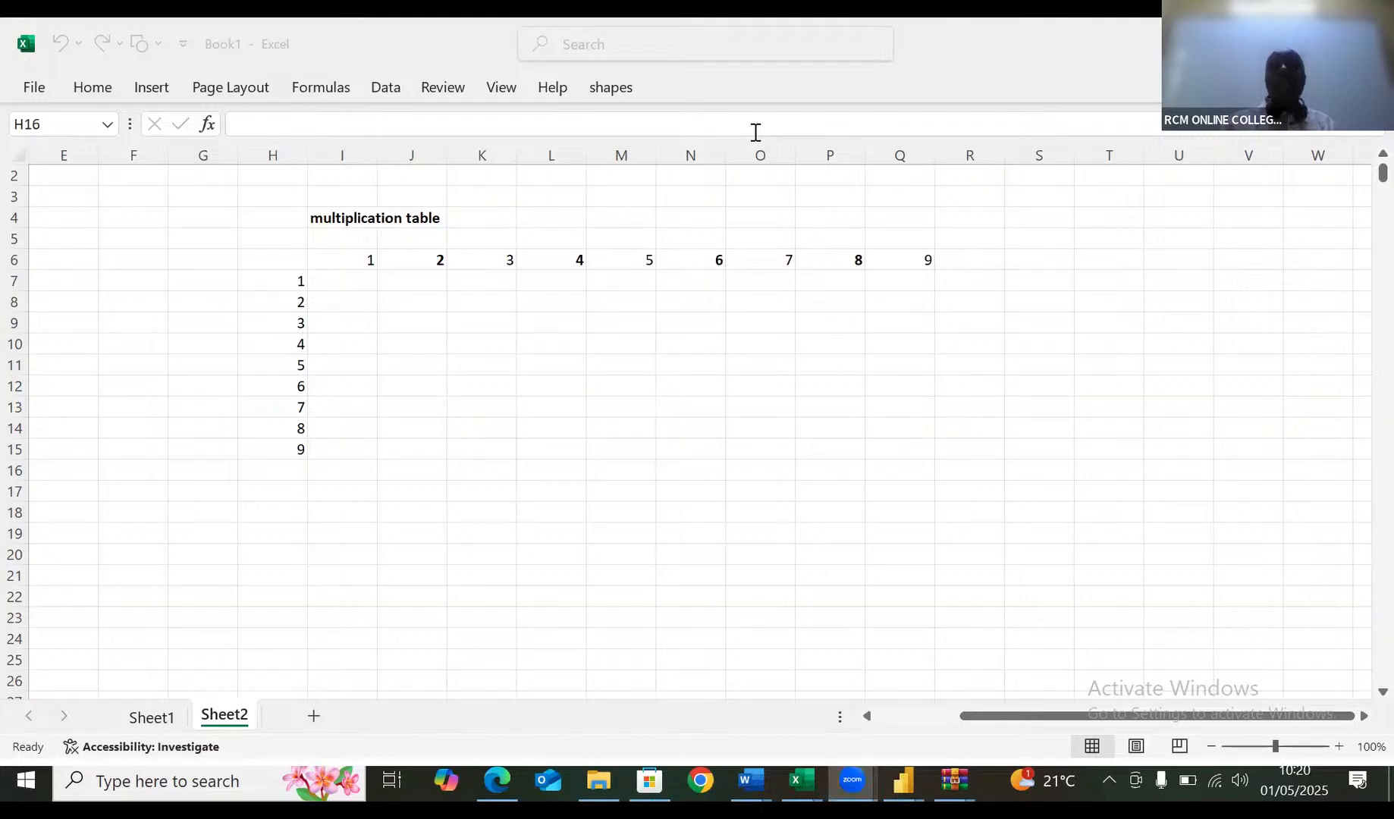
Enter the formula =H7*I6 in cell I7 and fill it down column I to I15
{"action": "left_click", "coordinate": [403, 533]}
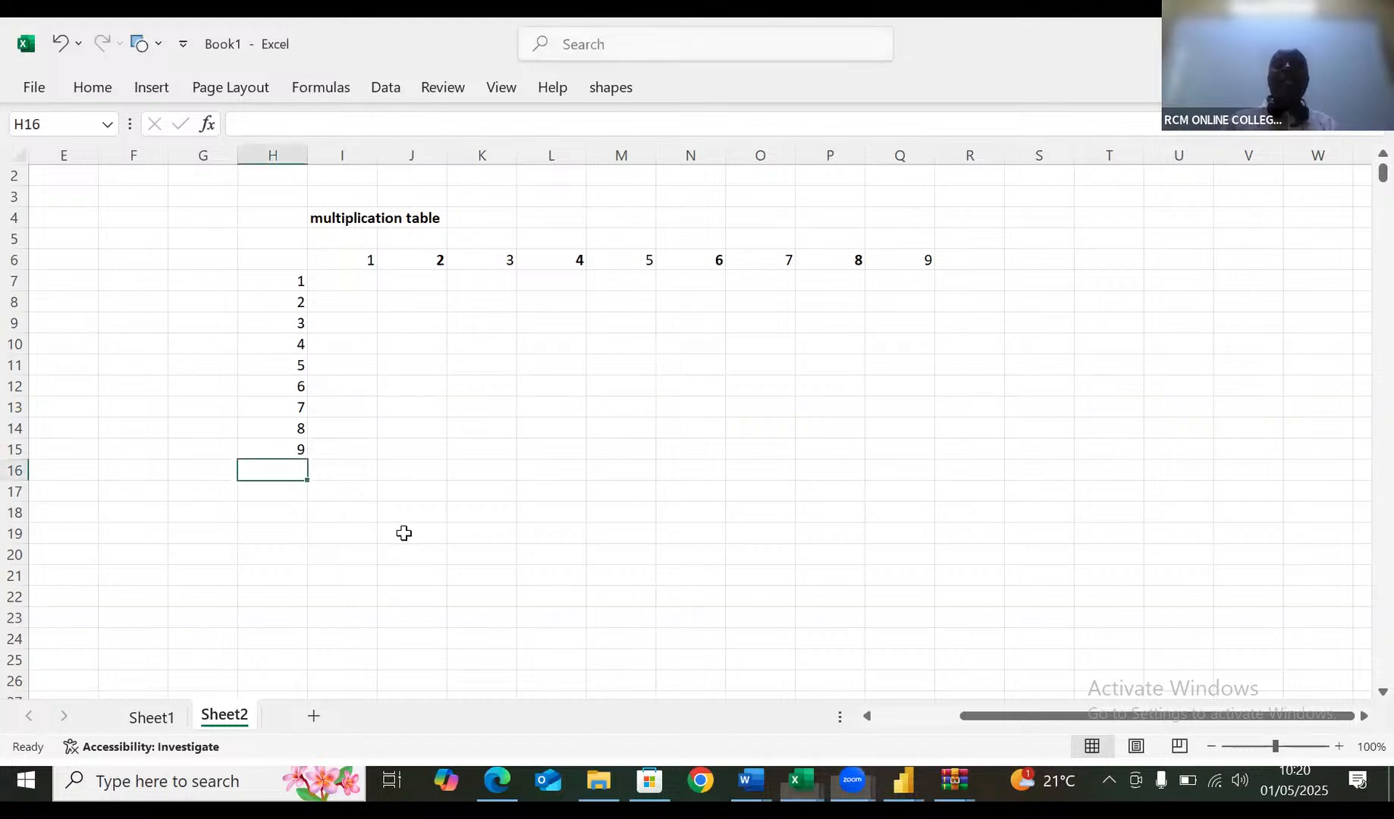
{"action": "left_click", "coordinate": [347, 283]}
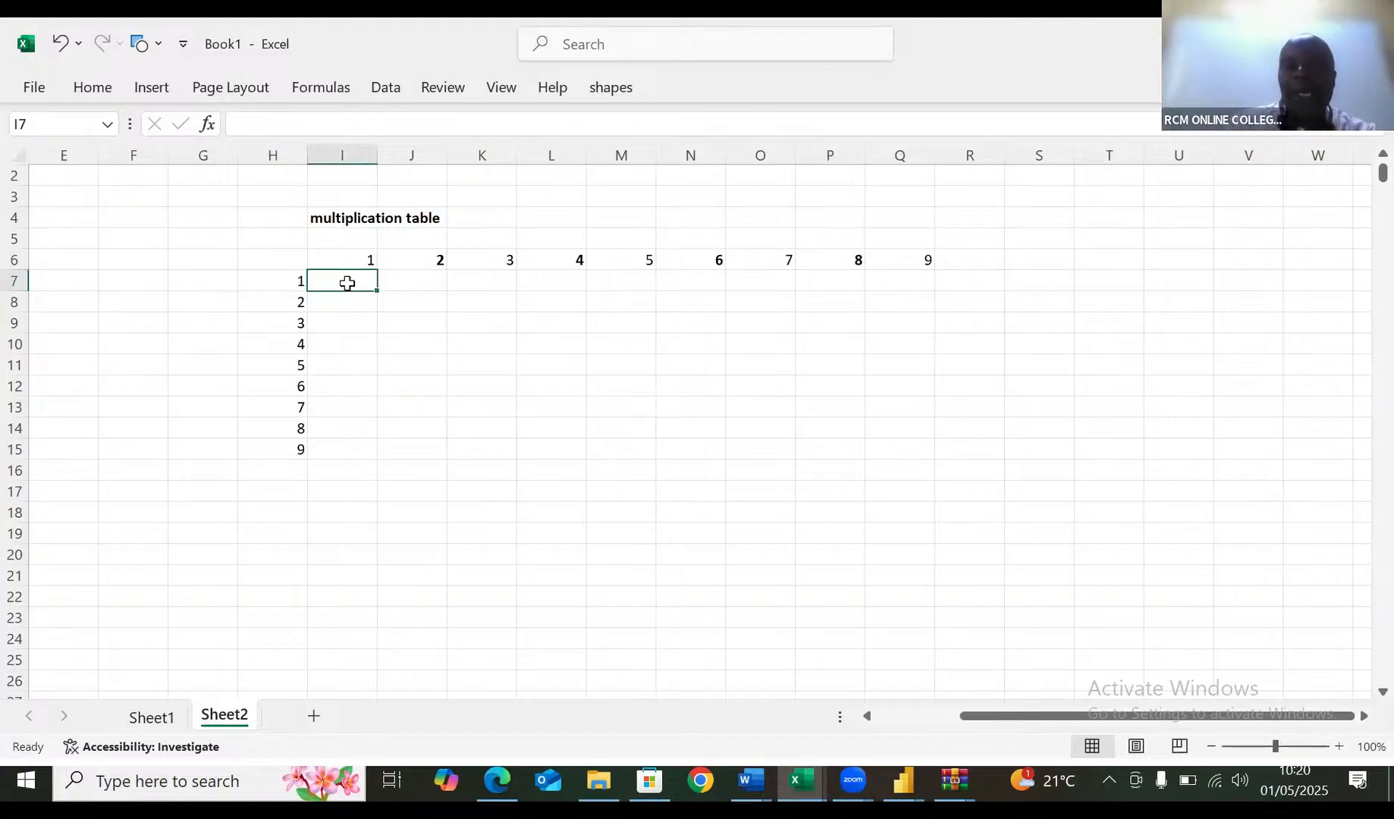
{"action": "type", "text": "="}
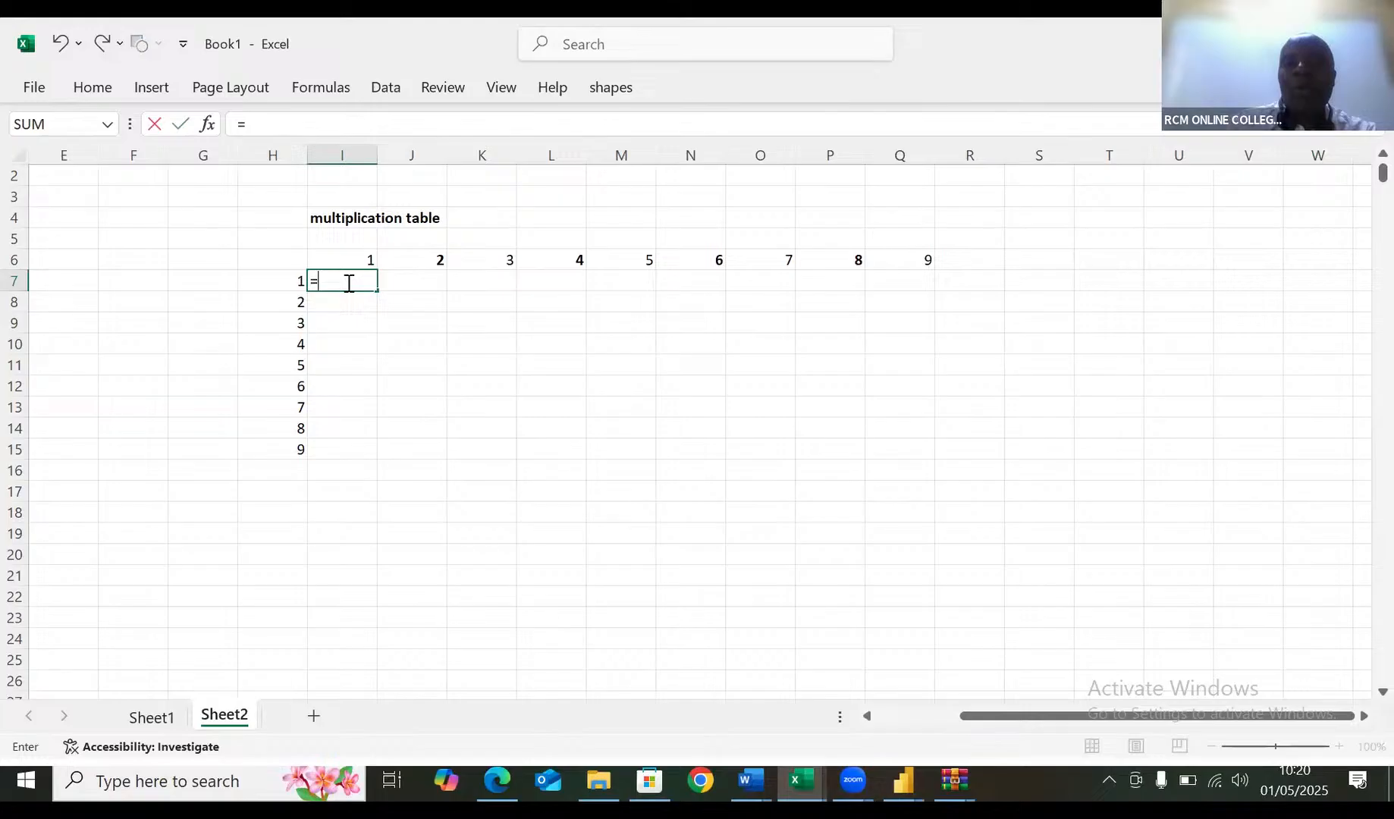
{"action": "left_click", "coordinate": [273, 283]}
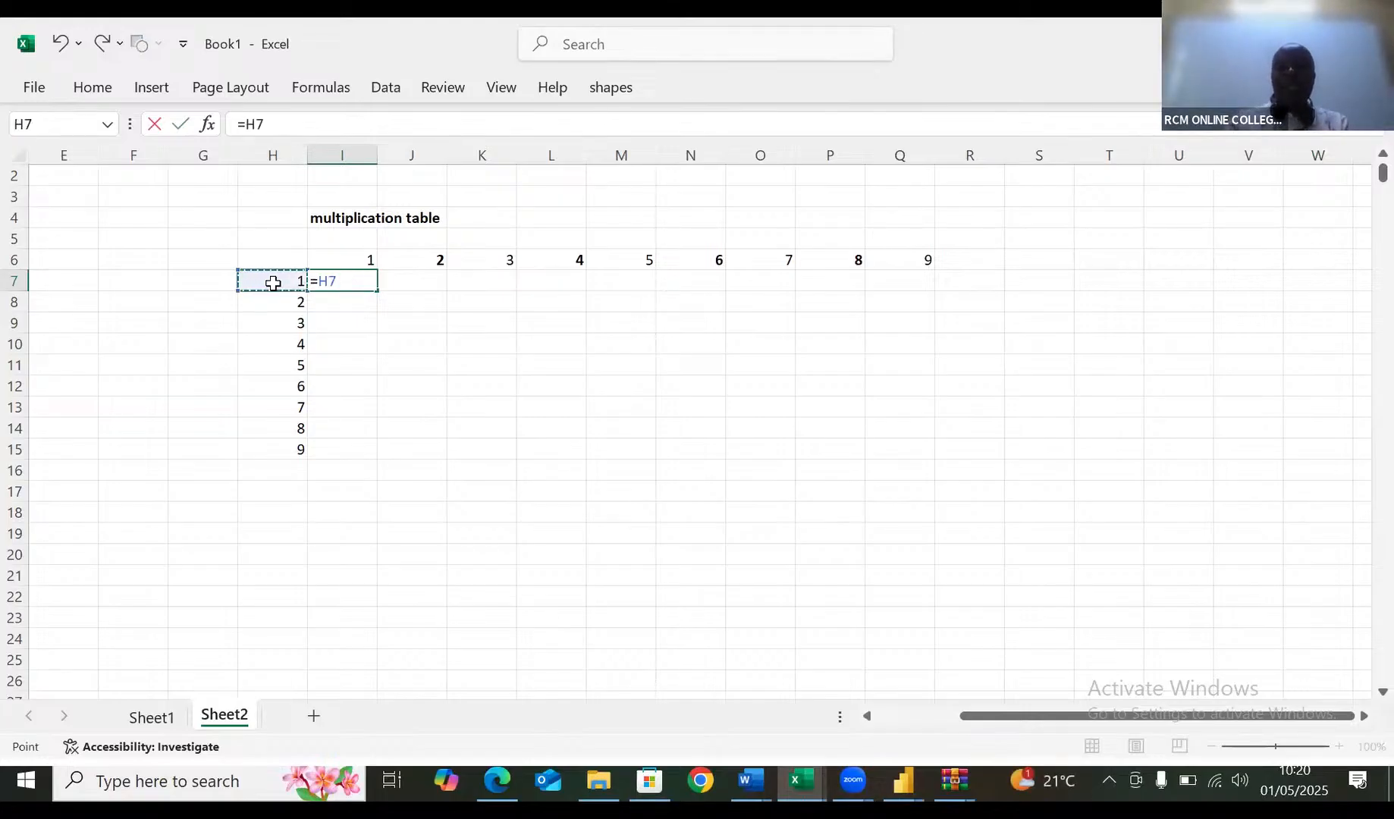
{"action": "type", "text": "*"}
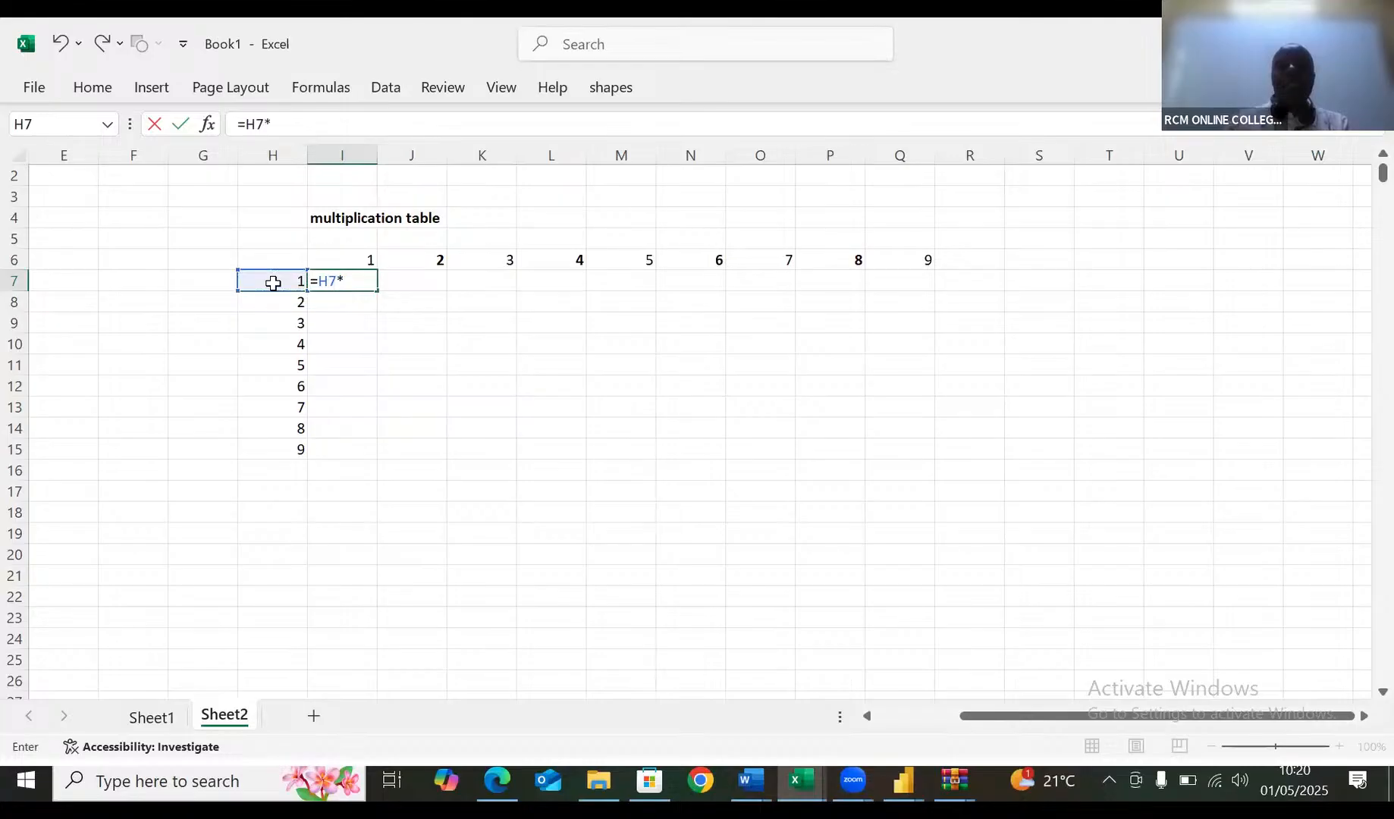
{"action": "left_click", "coordinate": [356, 262]}
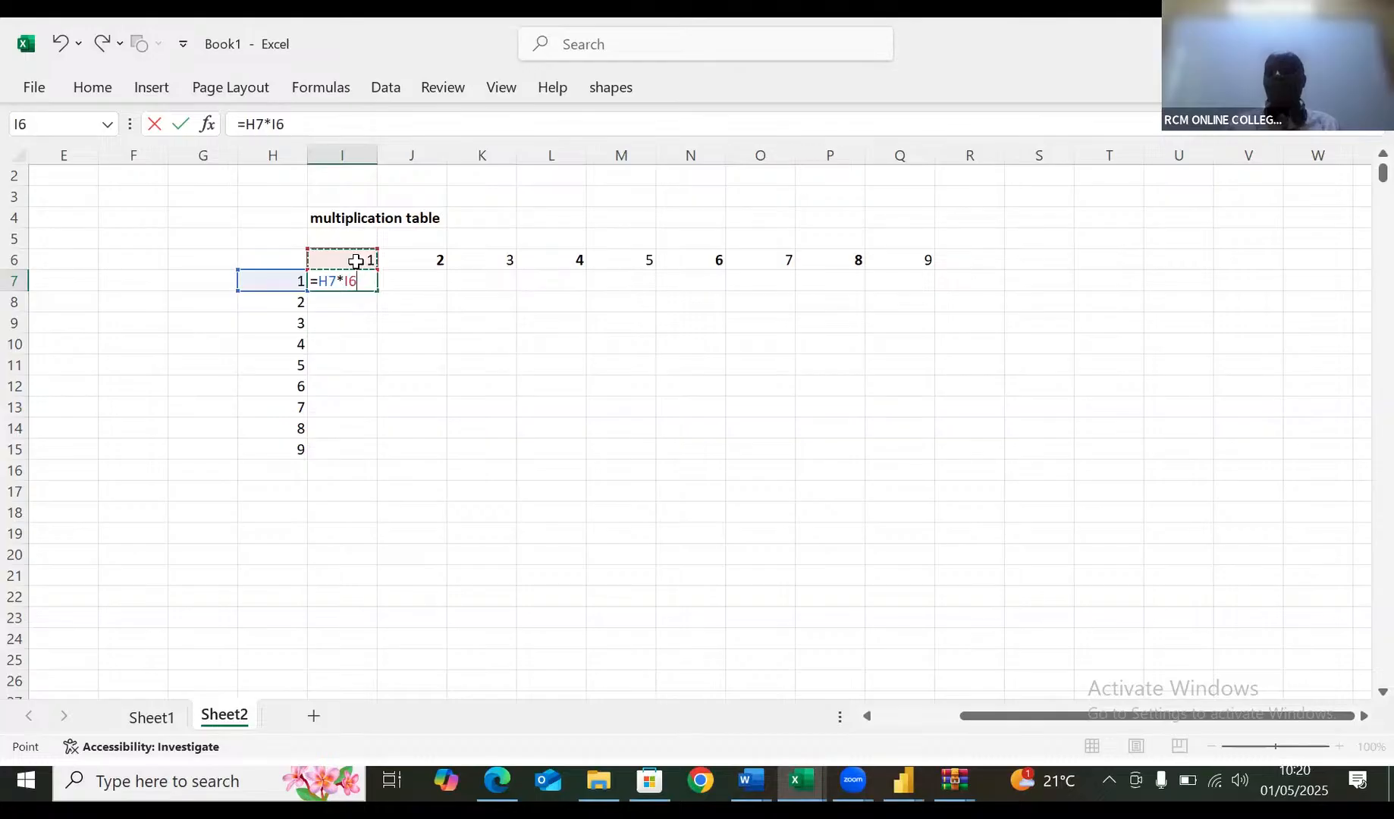
{"action": "key", "text": "Return"}
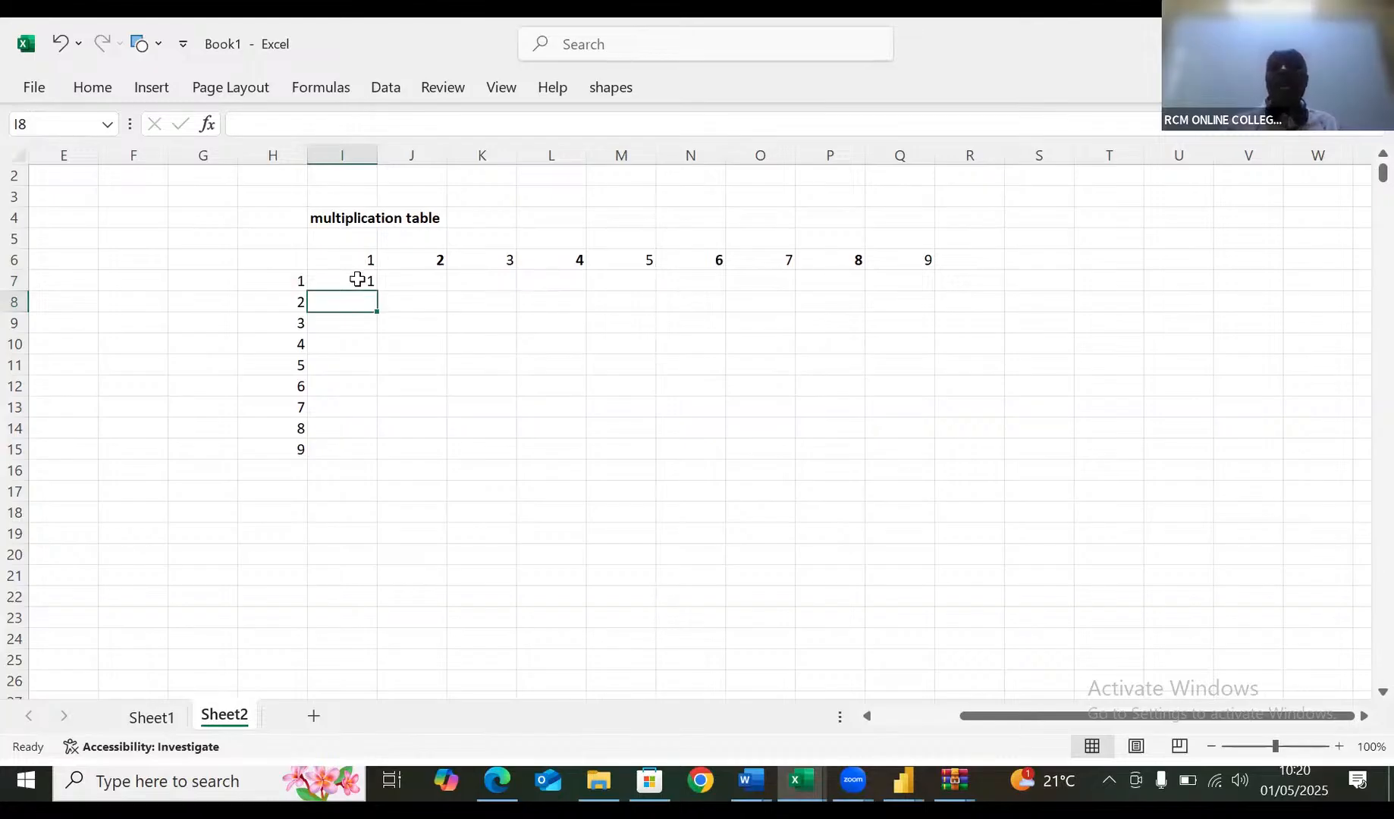
{"action": "left_click", "coordinate": [357, 280]}
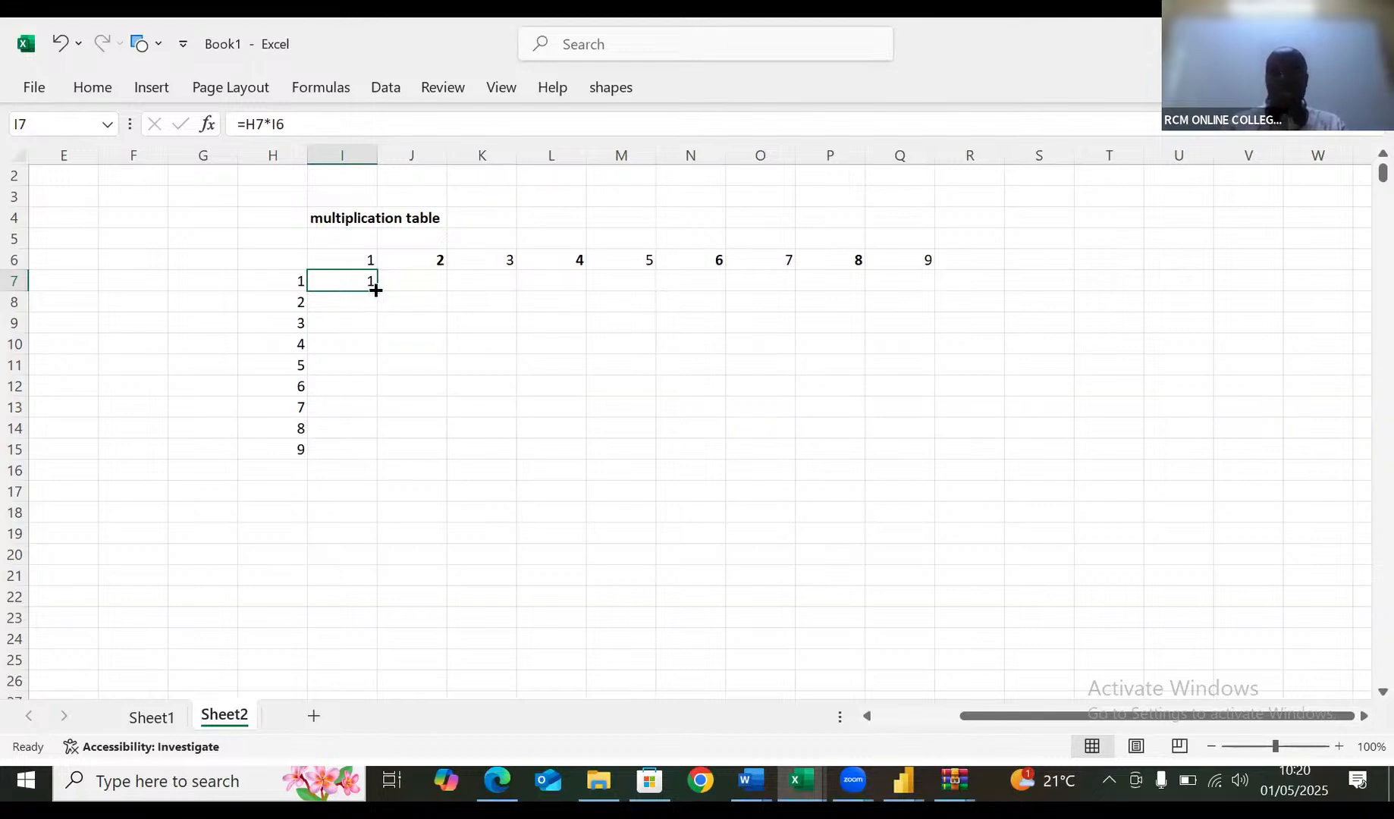
{"action": "left_click_drag", "start_coordinate": [376, 291], "coordinate": [379, 457]}
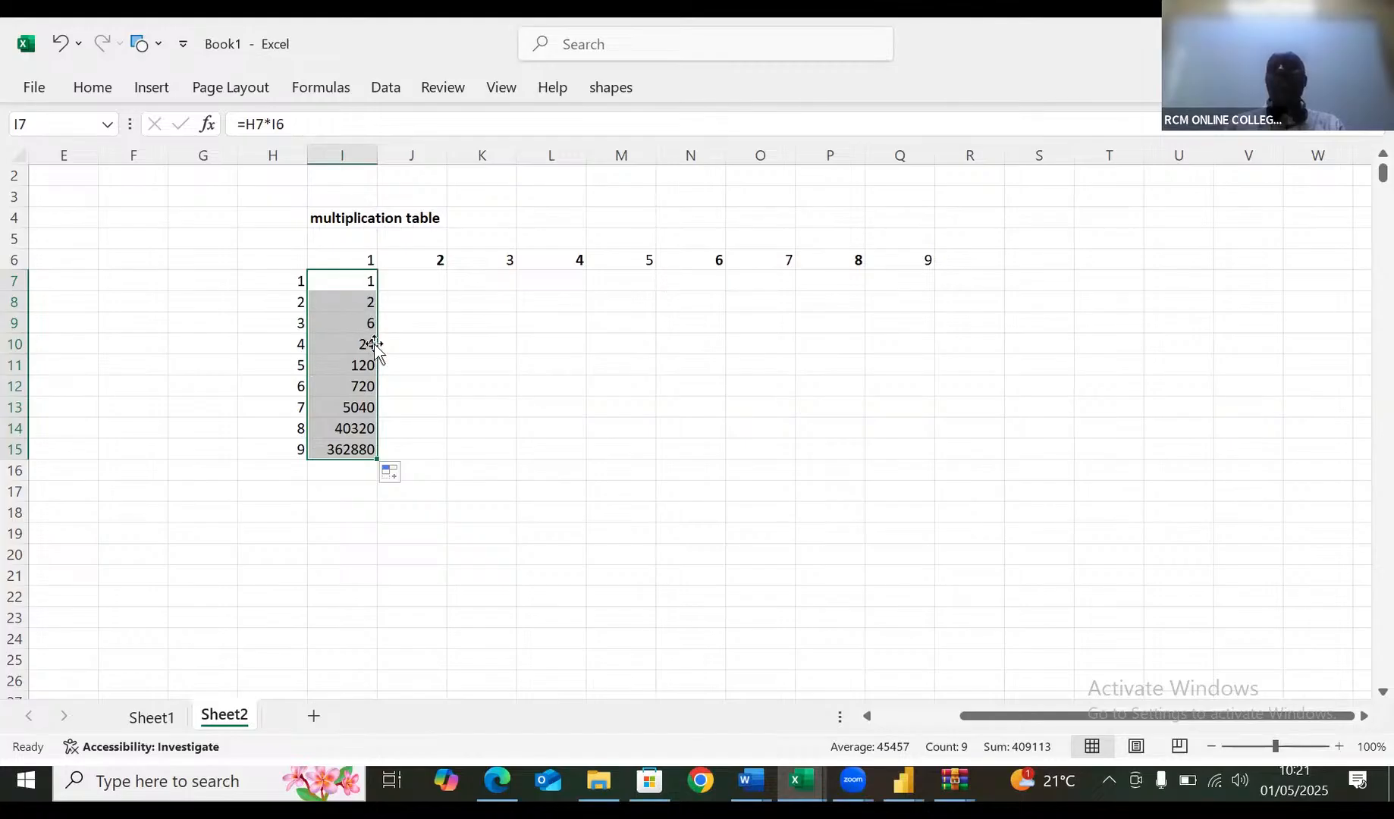
Enter the note "benchmark row and benchmark column=title rows and columns" in cell J18
{"action": "left_click", "coordinate": [411, 513]}
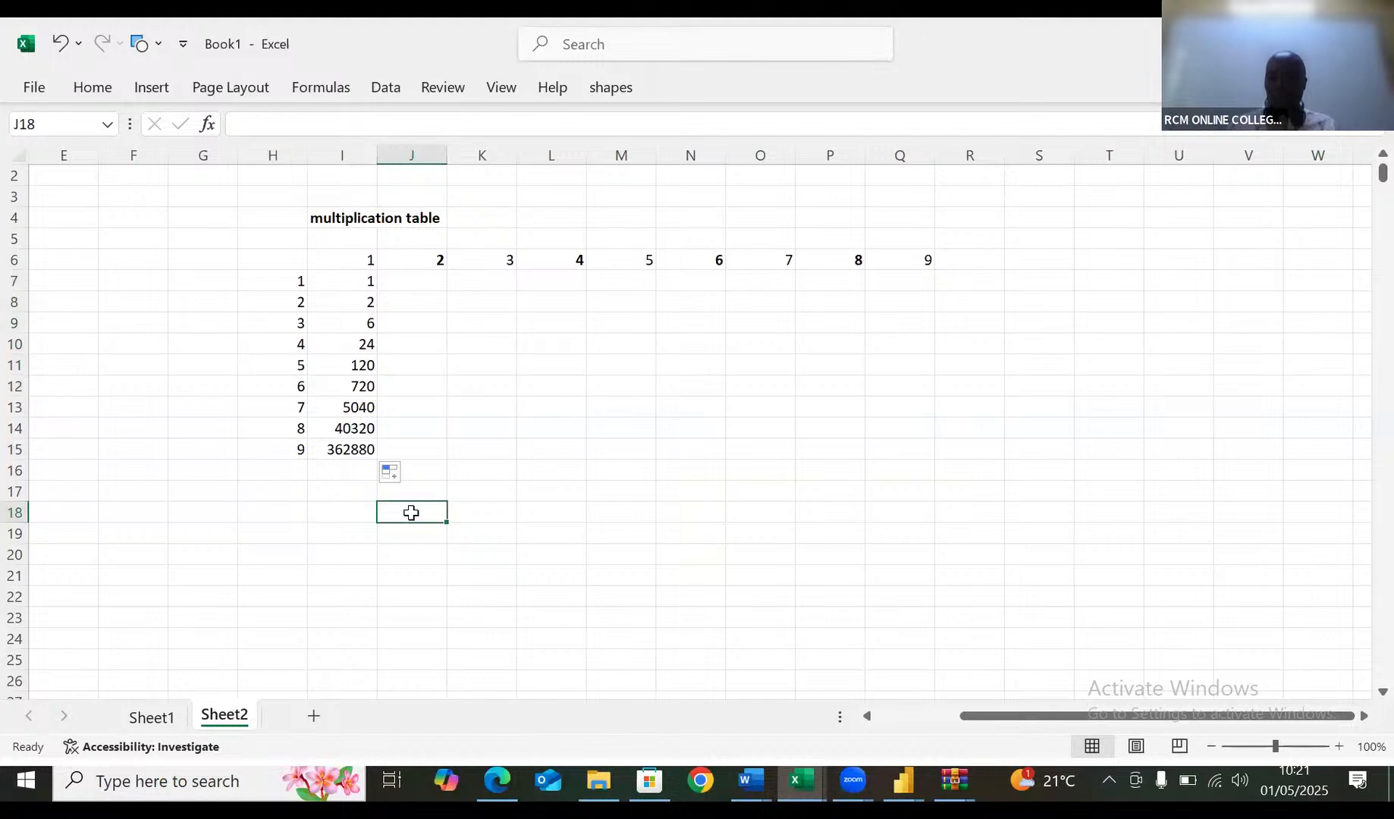
{"action": "type", "text": "be"}
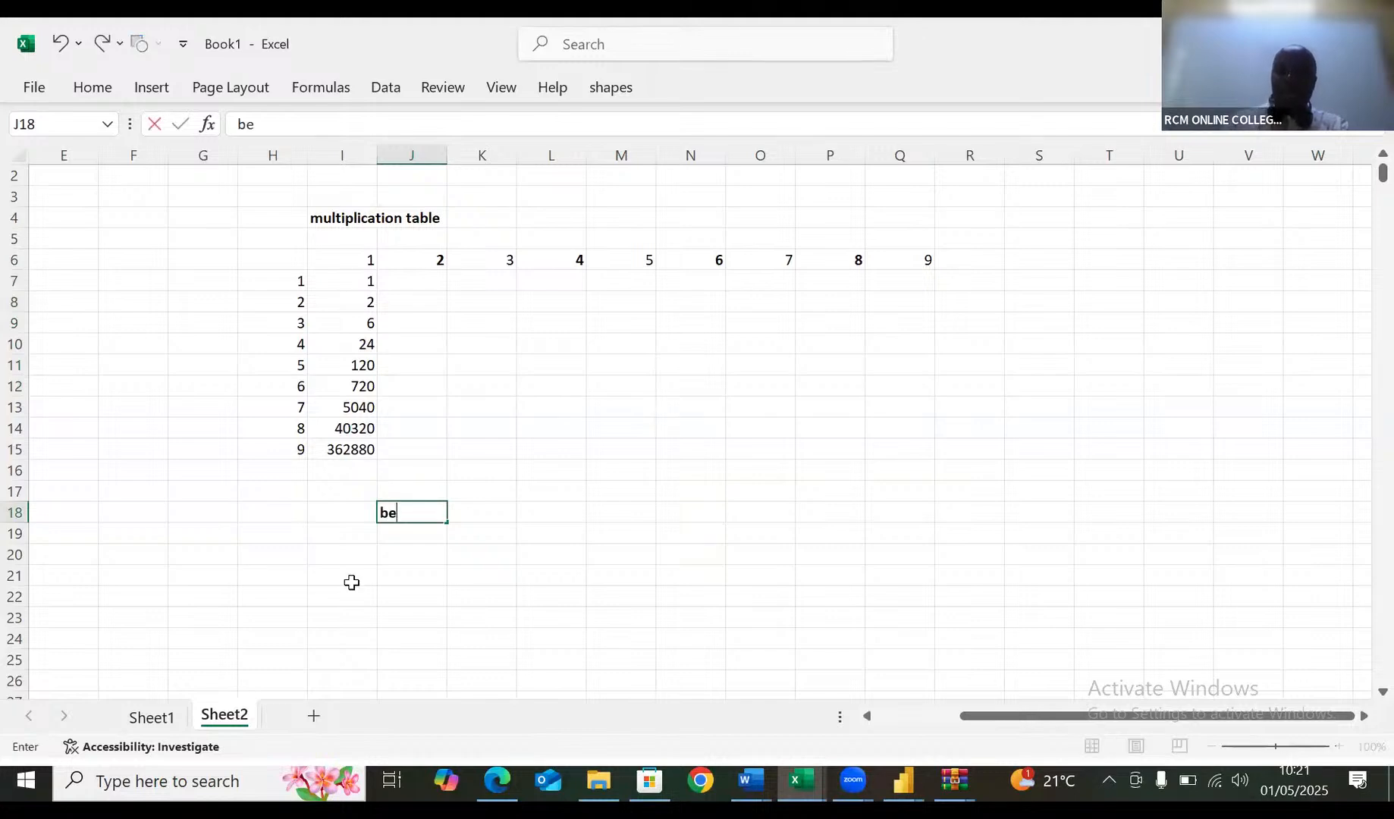
{"action": "type", "text": "nchmar"}
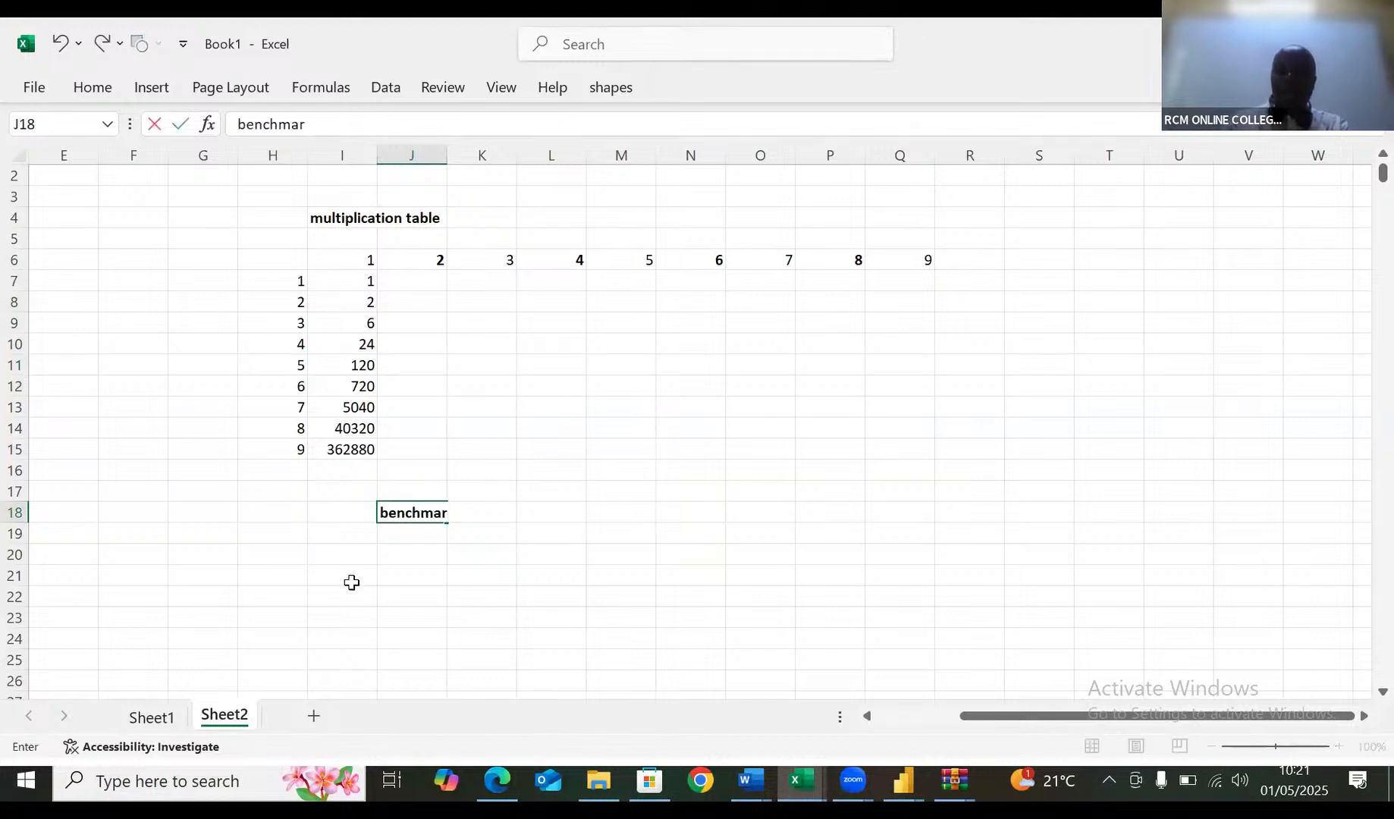
{"action": "type", "text": "k row and bench"}
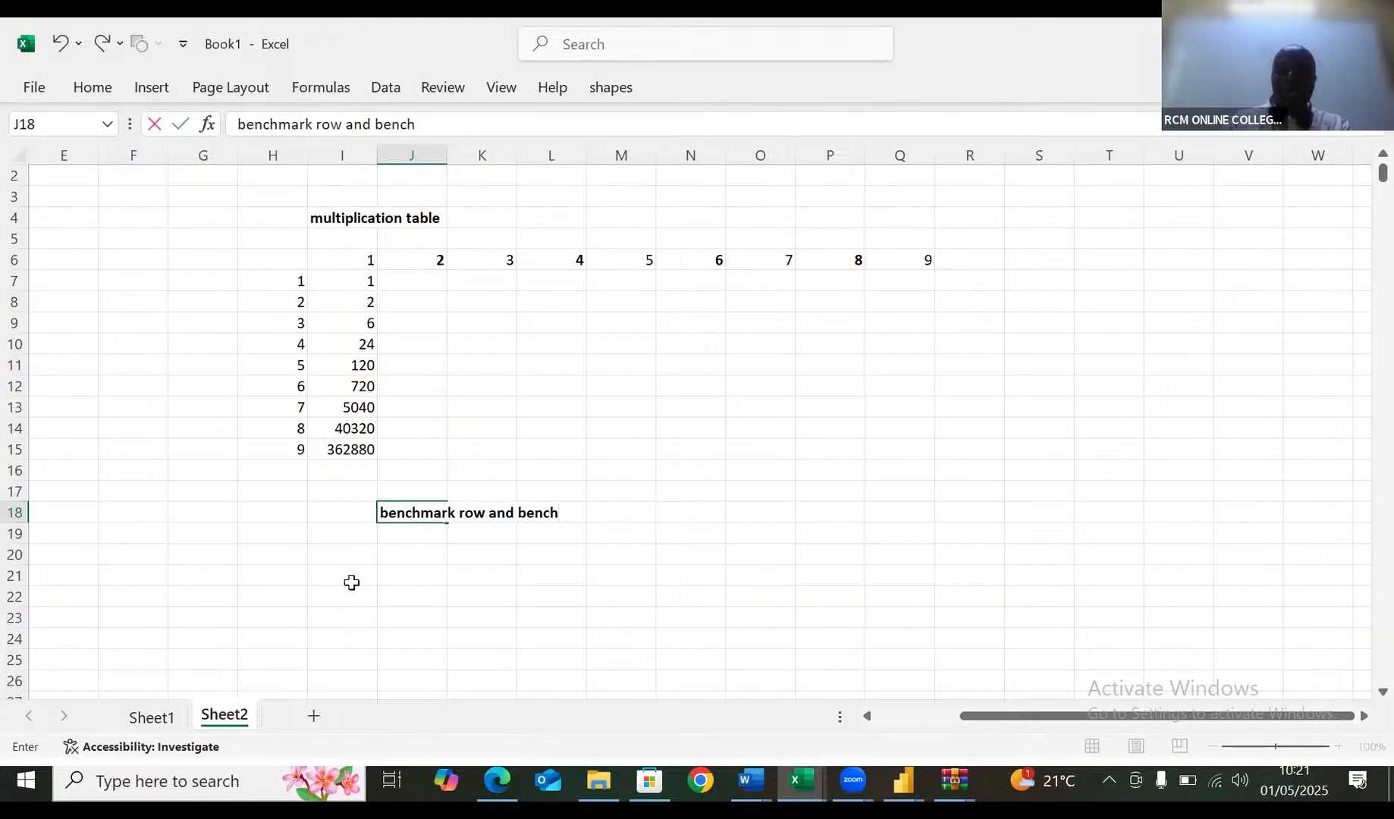
{"action": "type", "text": "mark colu"}
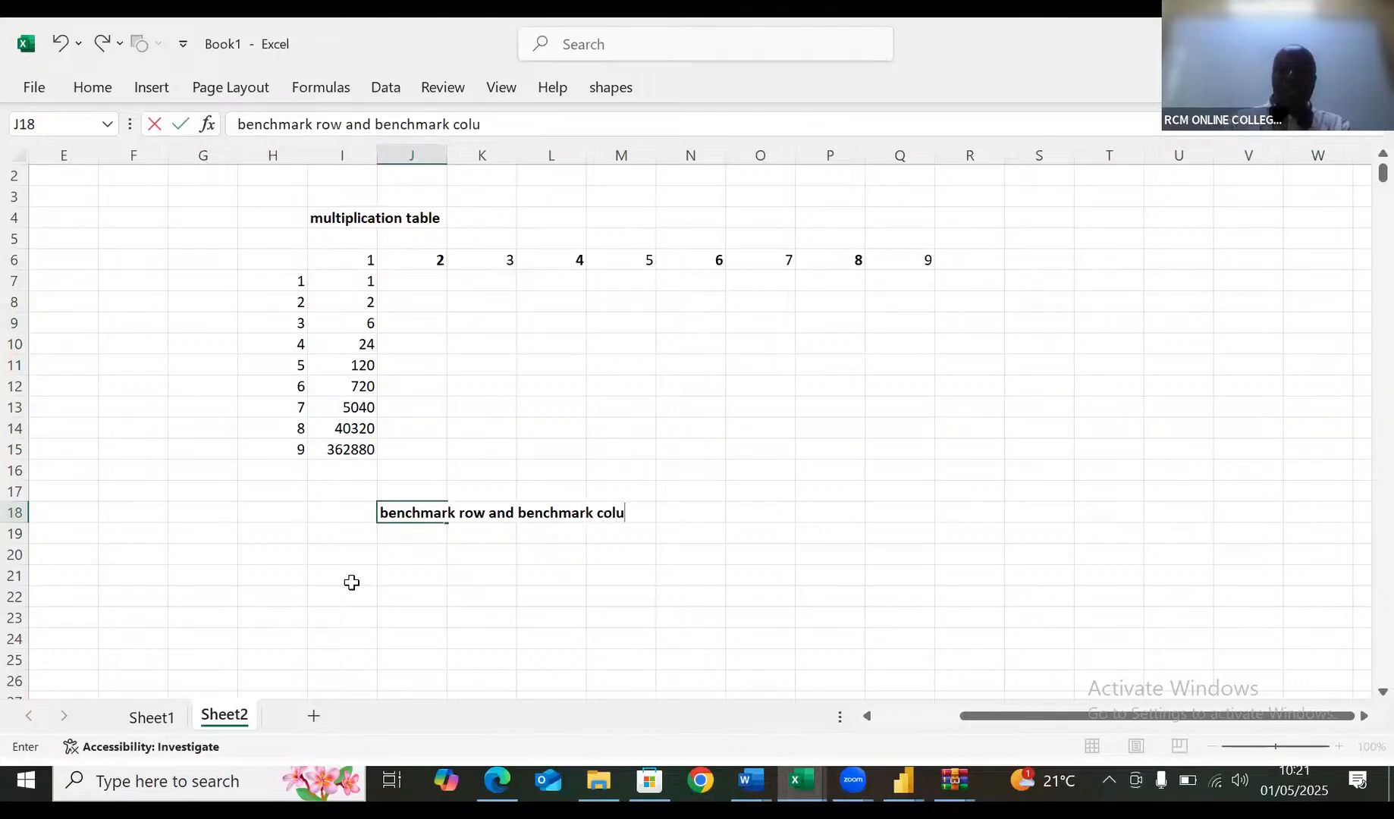
{"action": "type", "text": "mn"}
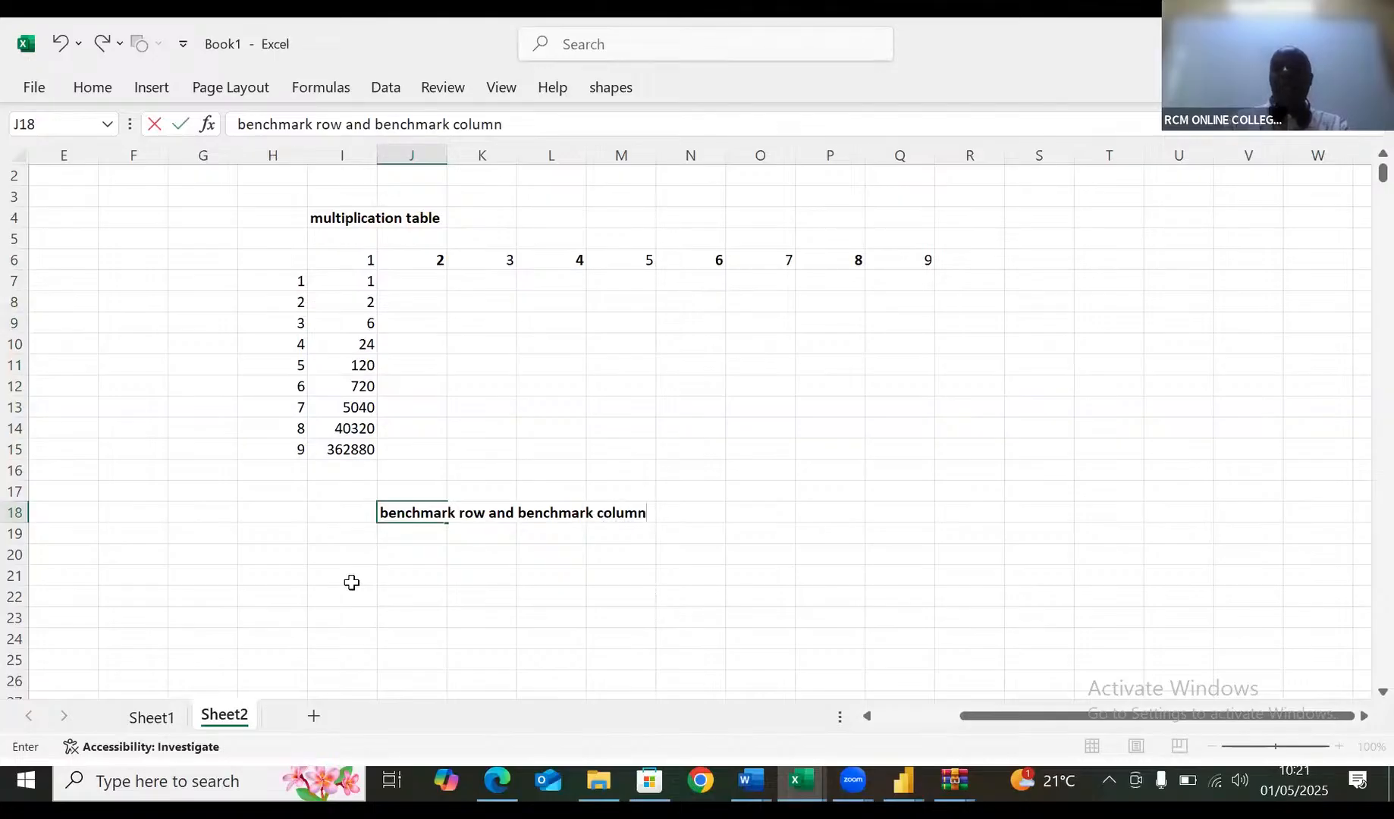
{"action": "type", "text": "=title"}
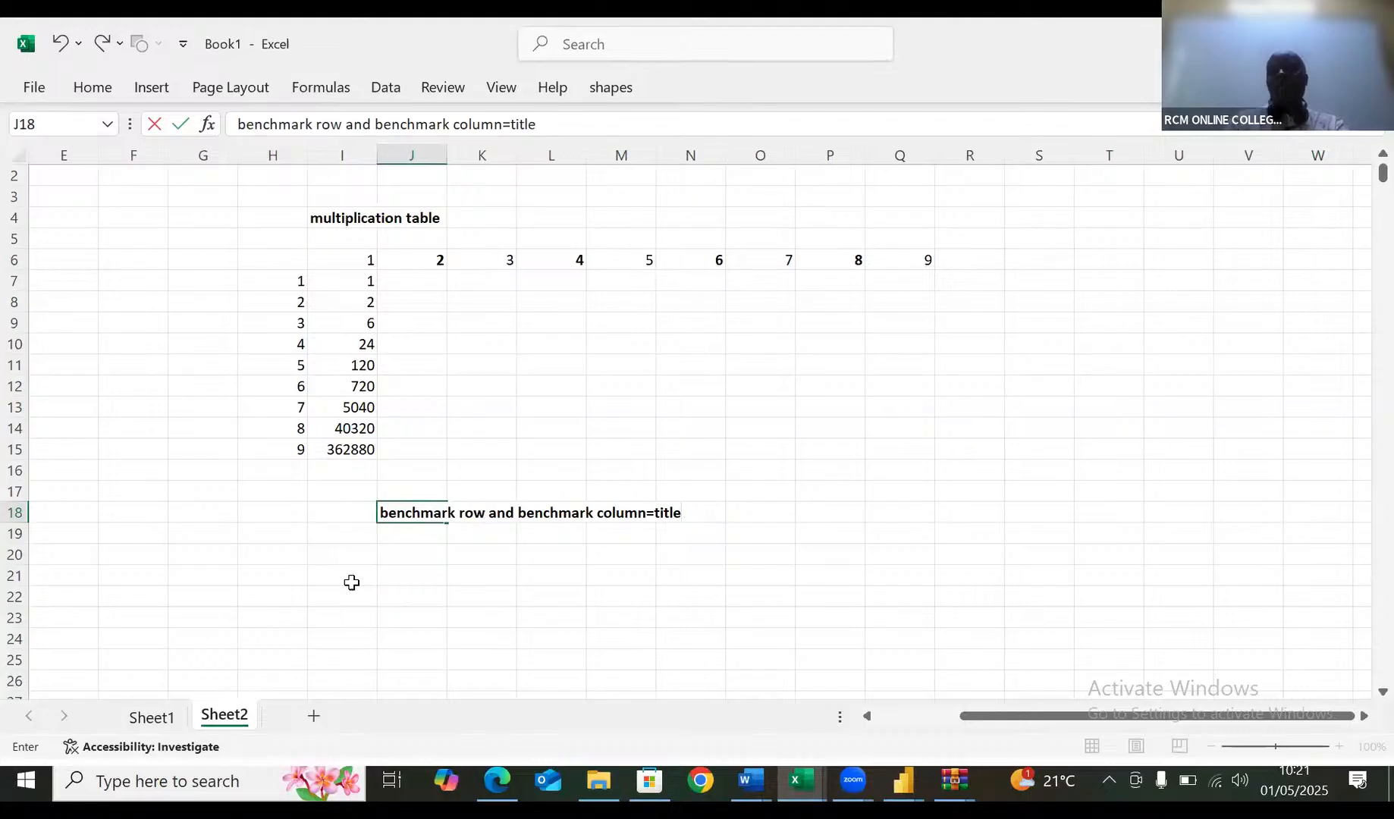
{"action": "type", "text": " row"}
{"action": "type", "text": "s and "}
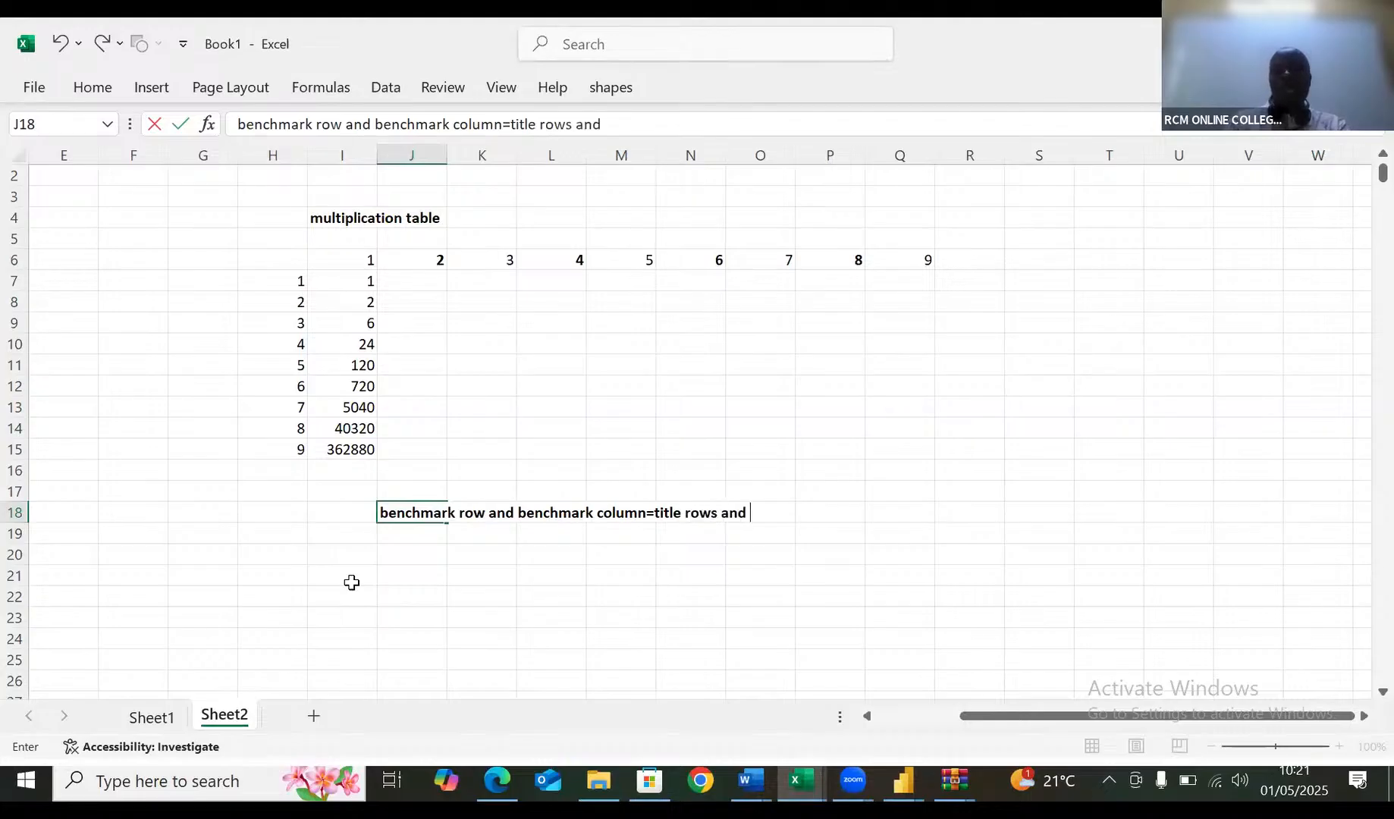
{"action": "type", "text": "columns"}
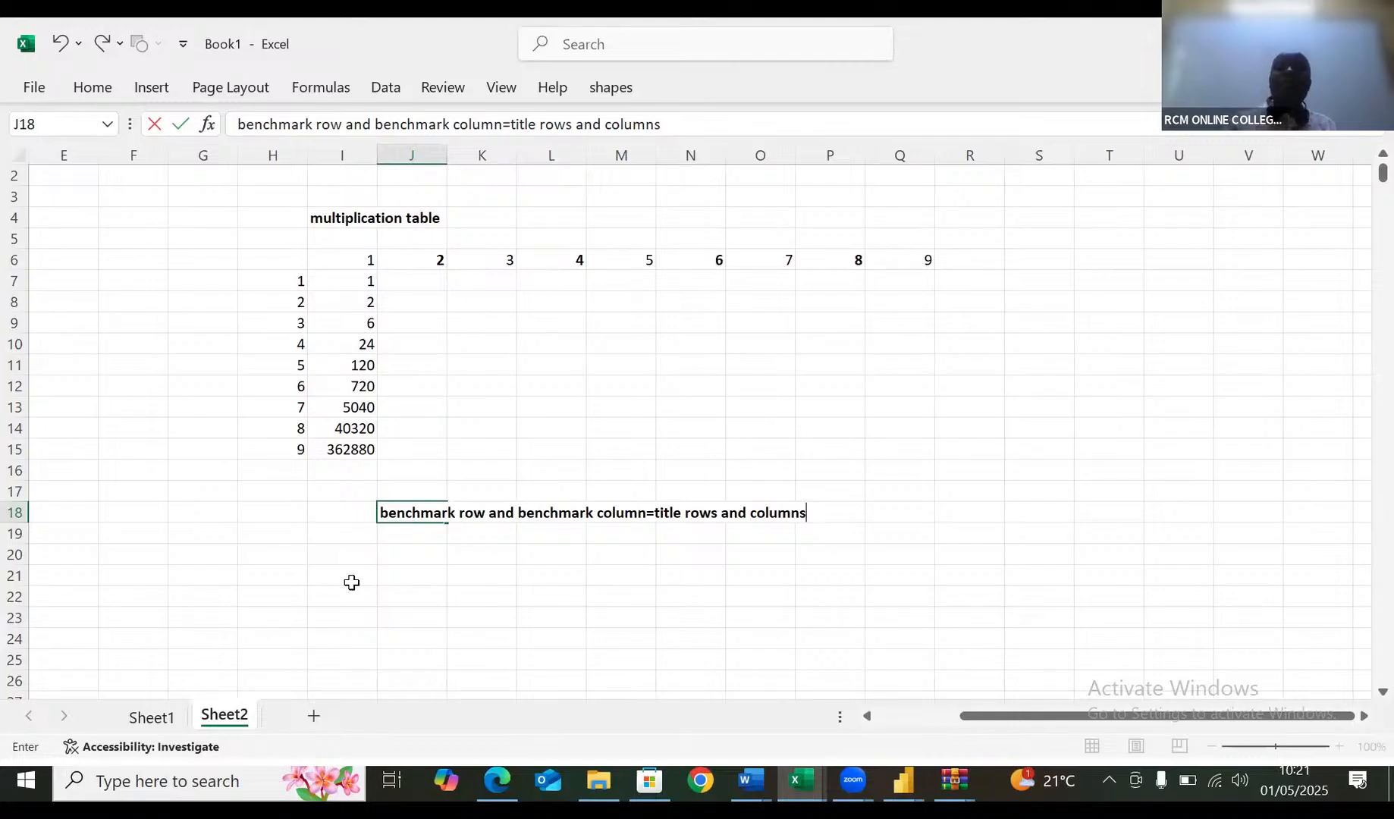
Examine which cells the formula in I15 refers to, leaving the formula as it is
{"action": "left_click", "coordinate": [349, 450]}
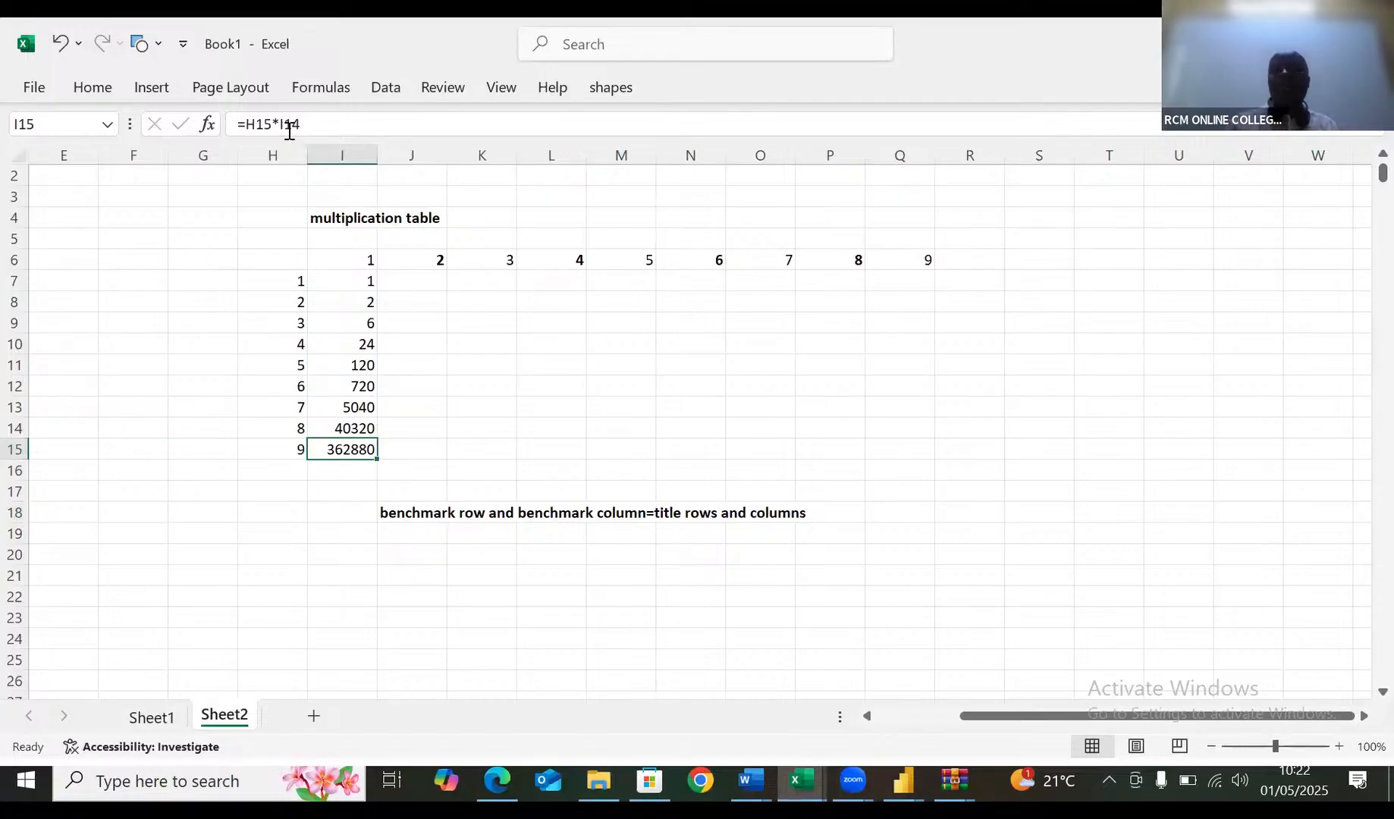
{"action": "double_click", "coordinate": [364, 450]}
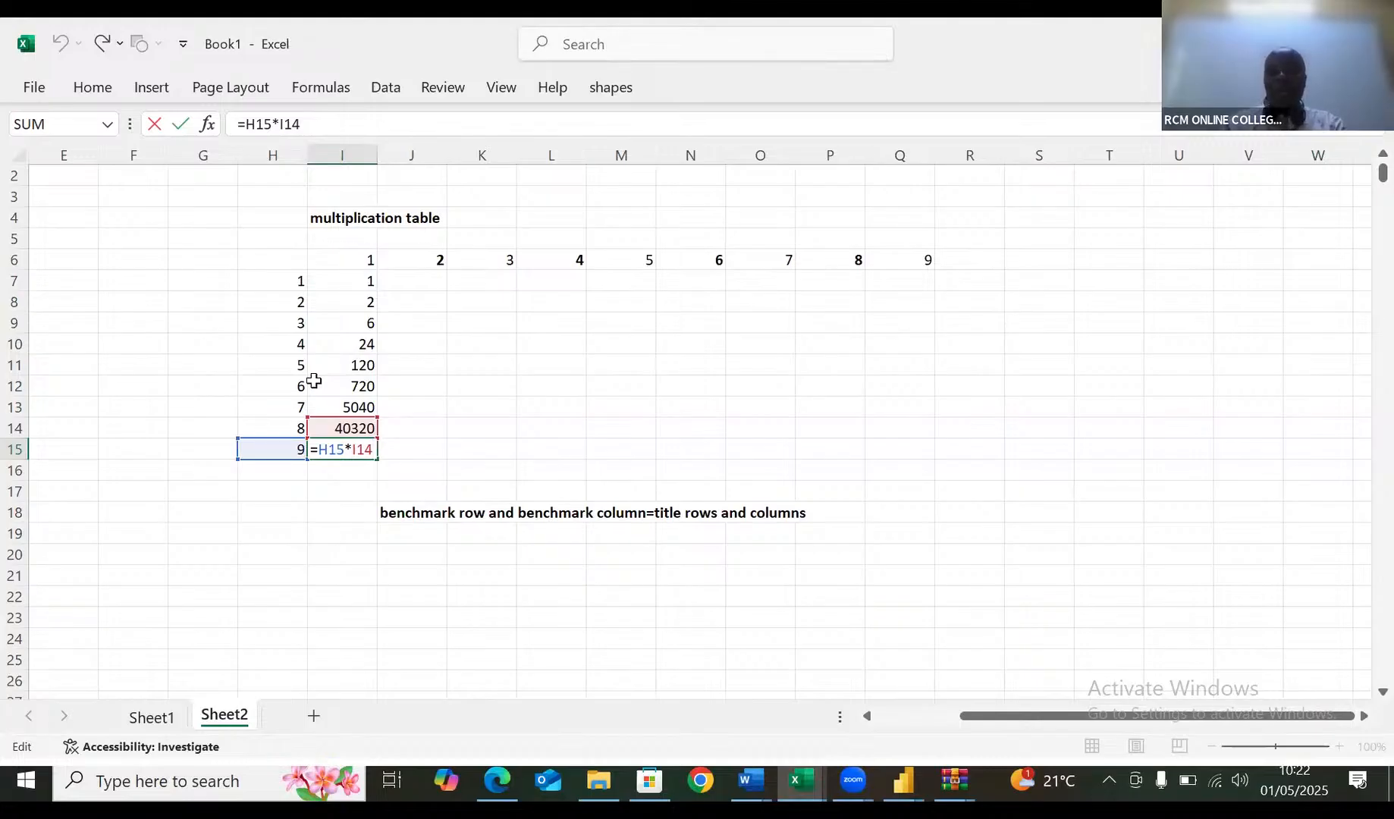
{"action": "key", "text": "ctrl+Return"}
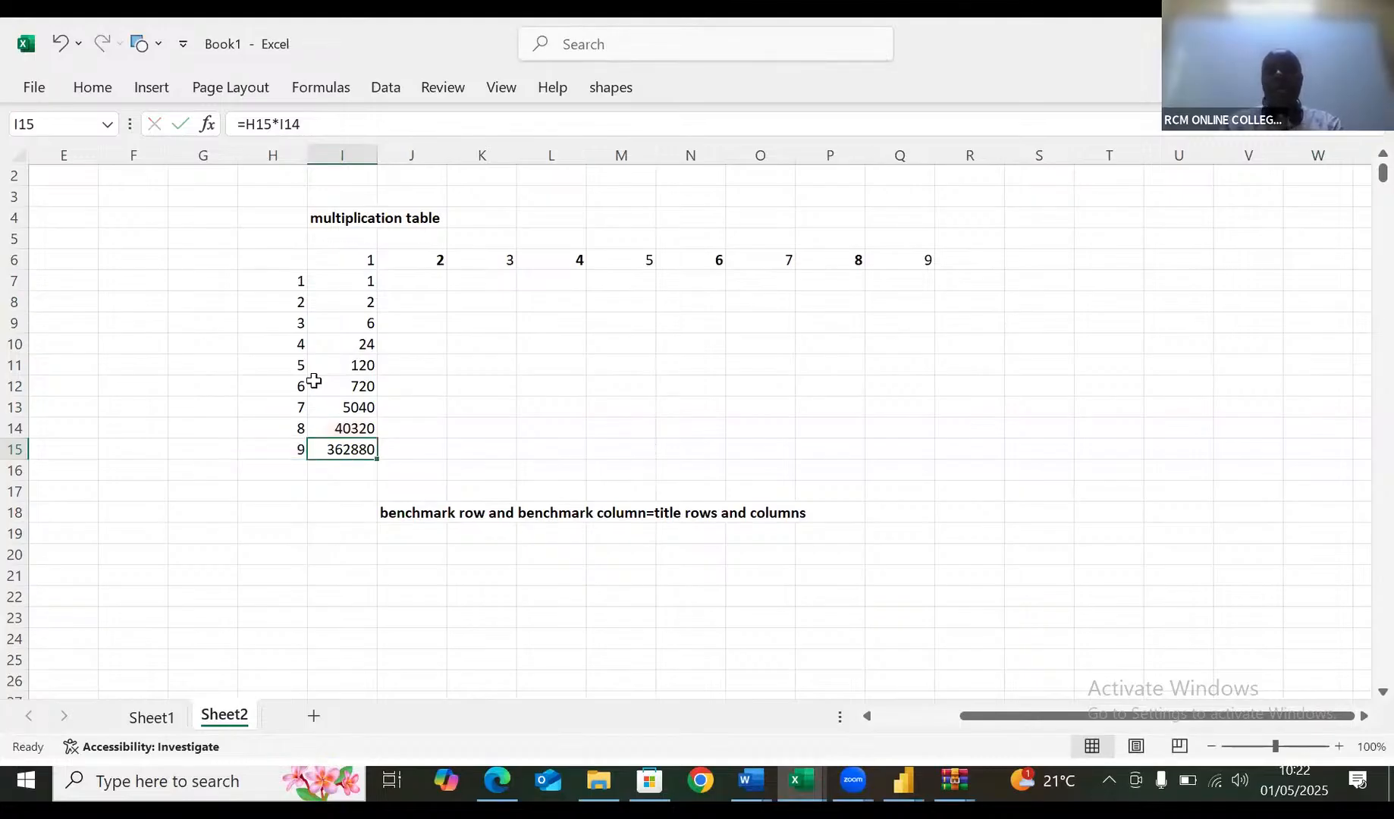
Undo the note in J18, the fill down column I and the formula in I7
{"action": "key", "text": "ctrl+z"}
{"action": "key", "text": "ctrl+z"}
{"action": "key", "text": "ctrl+z"}
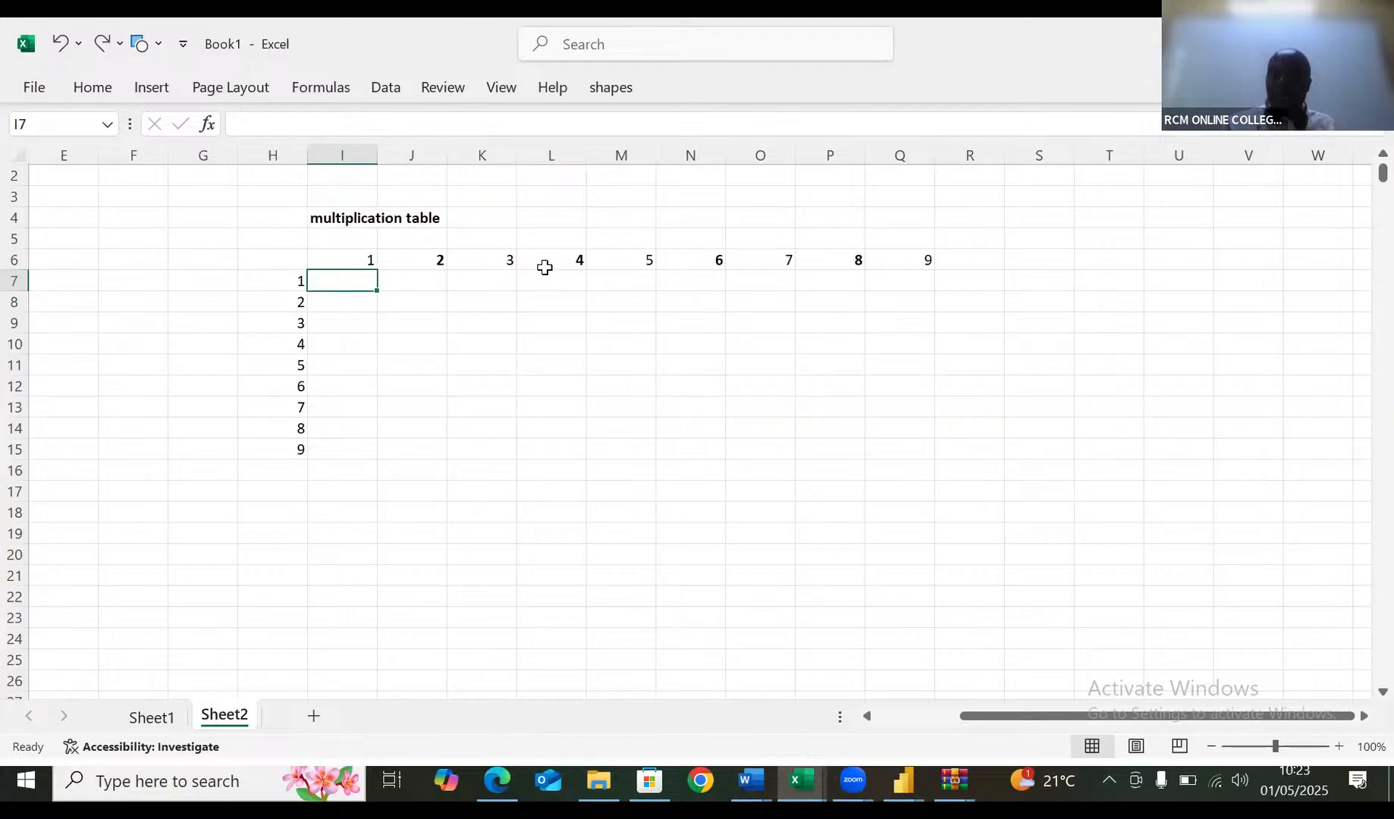
Enter the note "row 6 is title/benchmark and therefore it must be dollarised" in cell K19
{"action": "left_click", "coordinate": [342, 259]}
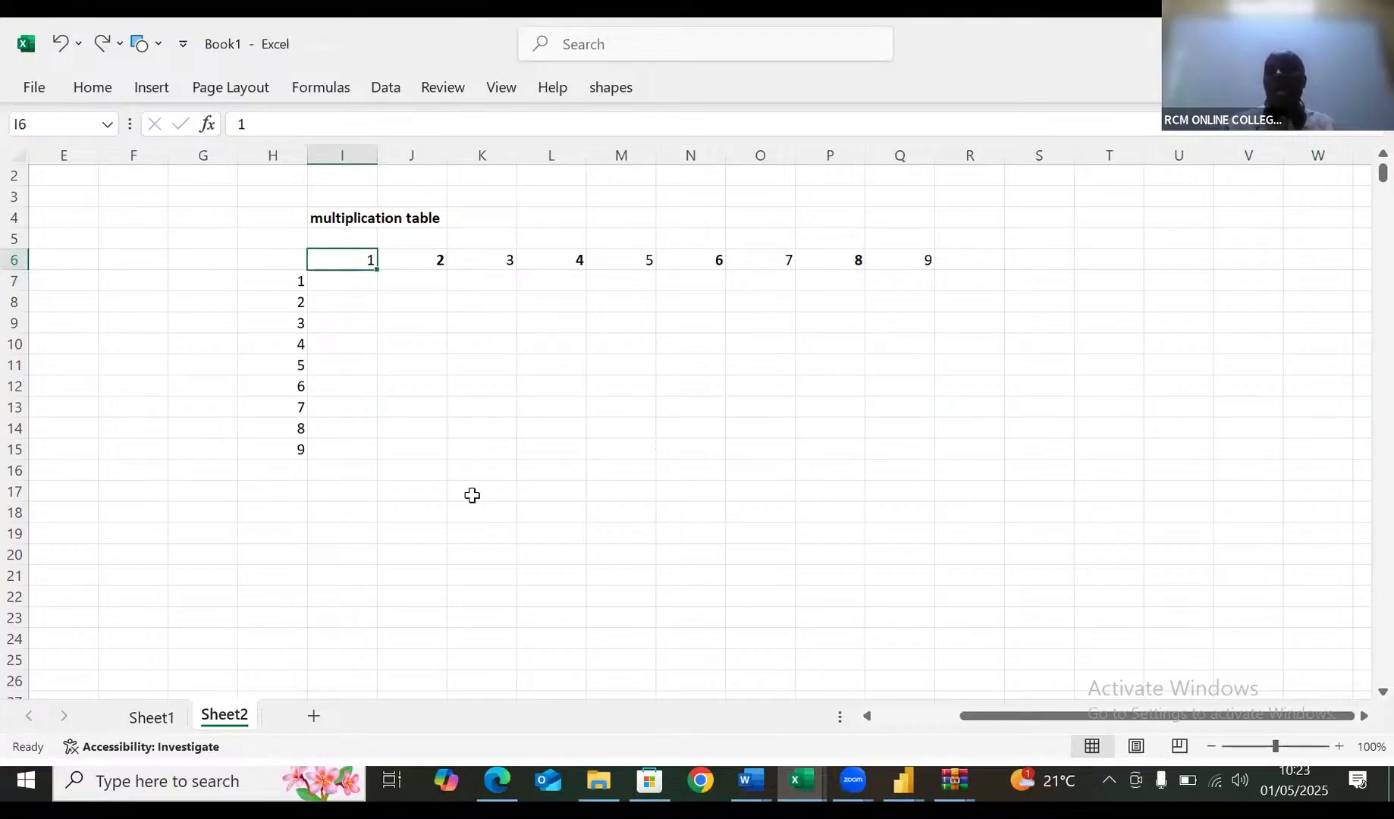
{"action": "left_click", "coordinate": [470, 535]}
{"action": "type", "text": "ro"}
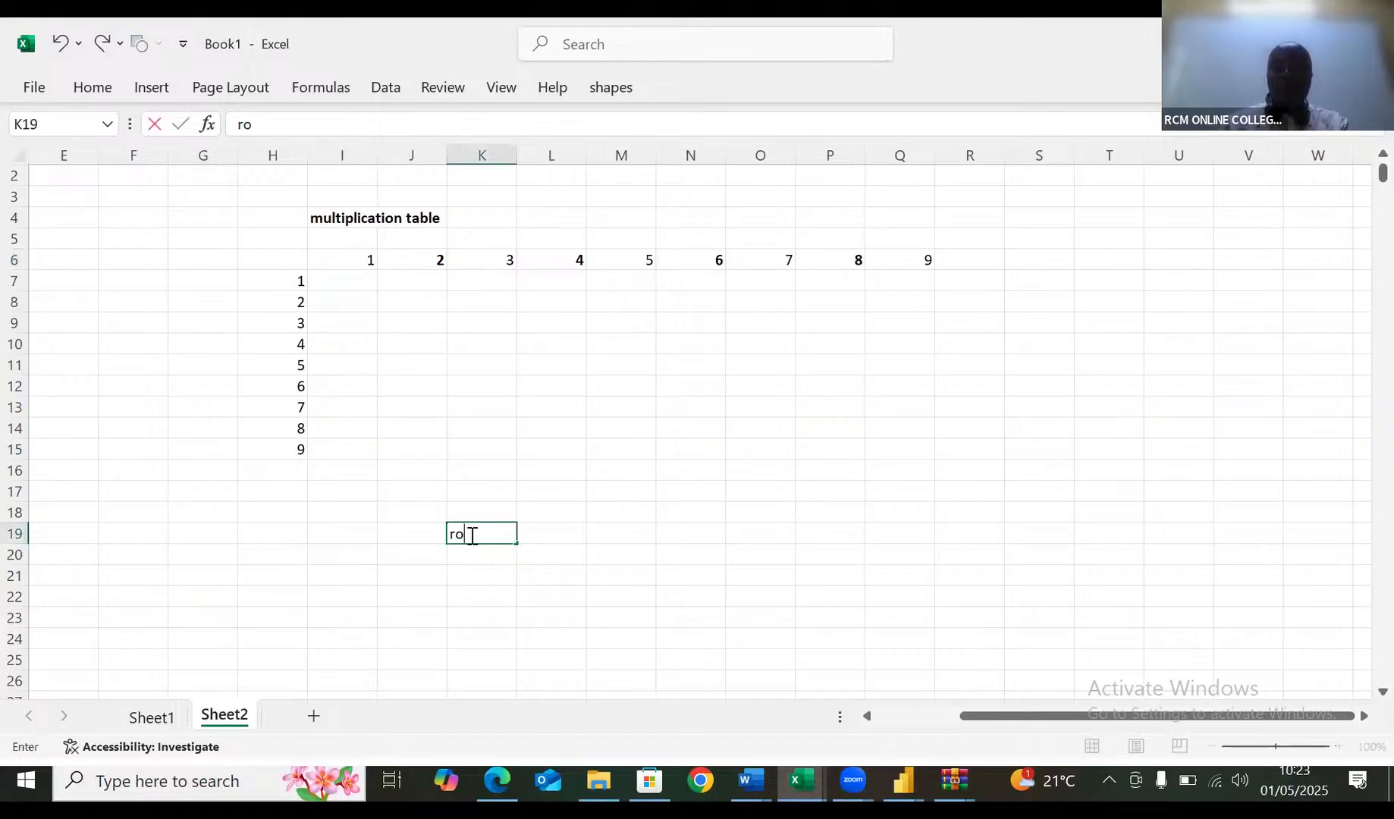
{"action": "type", "text": "w 6 i"}
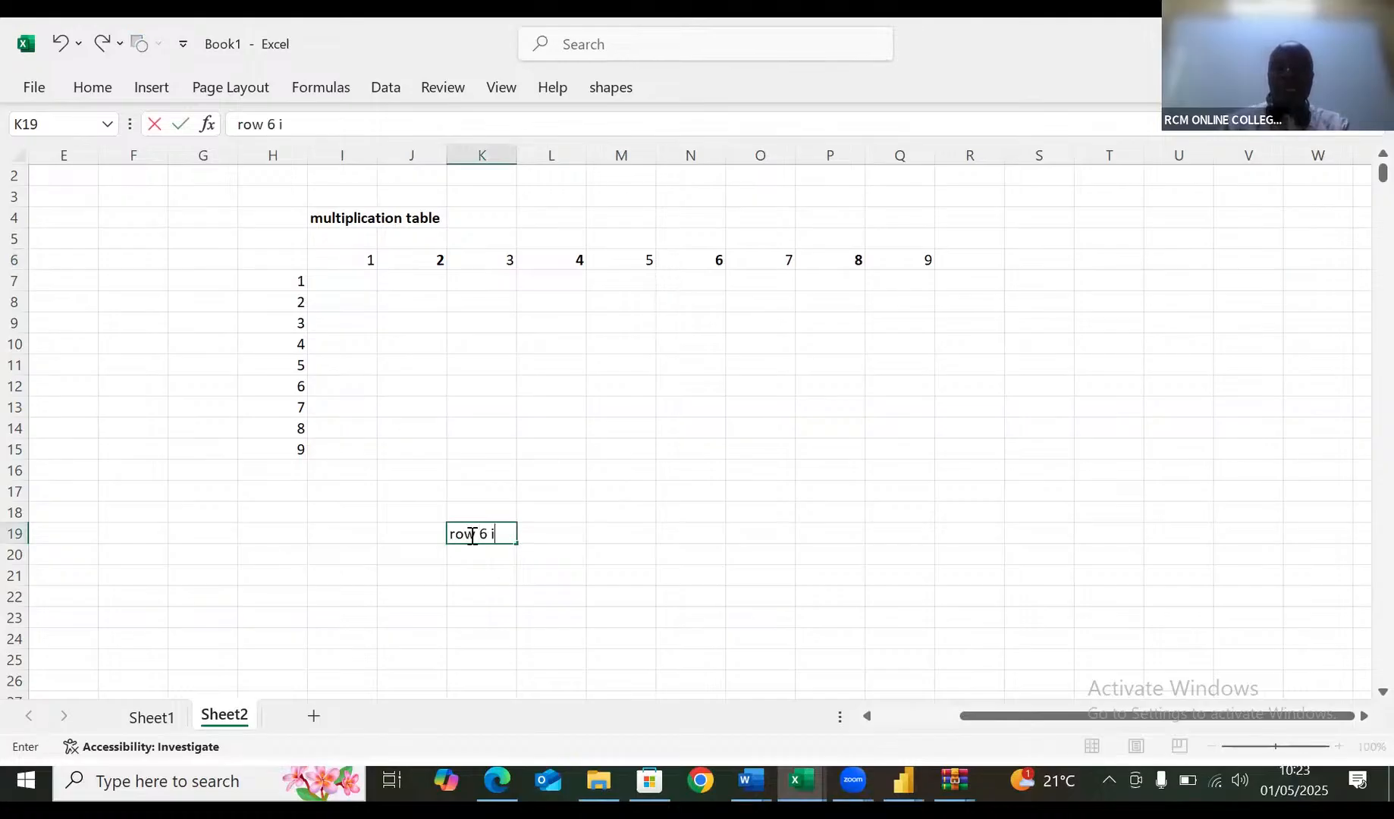
{"action": "type", "text": "s title/"}
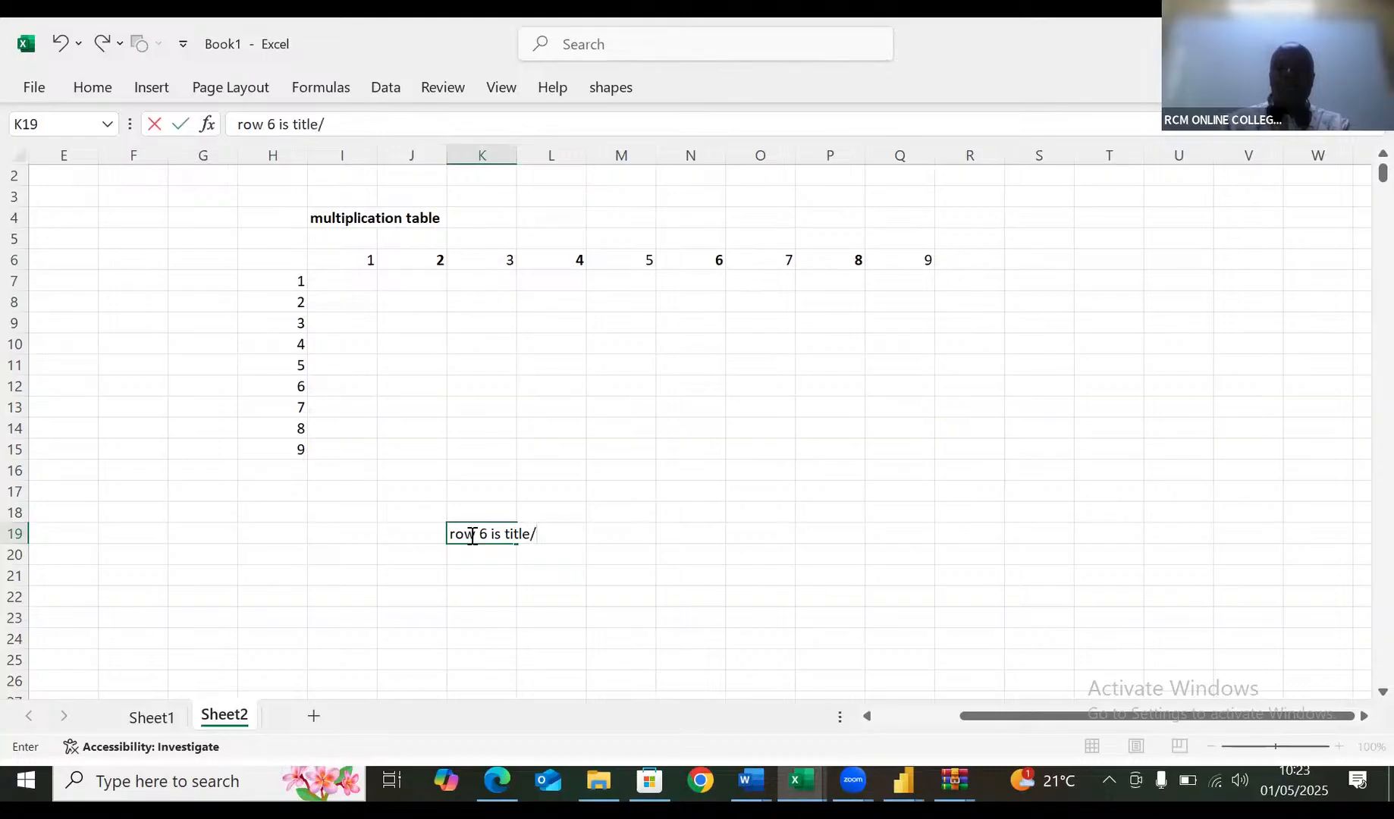
{"action": "type", "text": "benchmark and "}
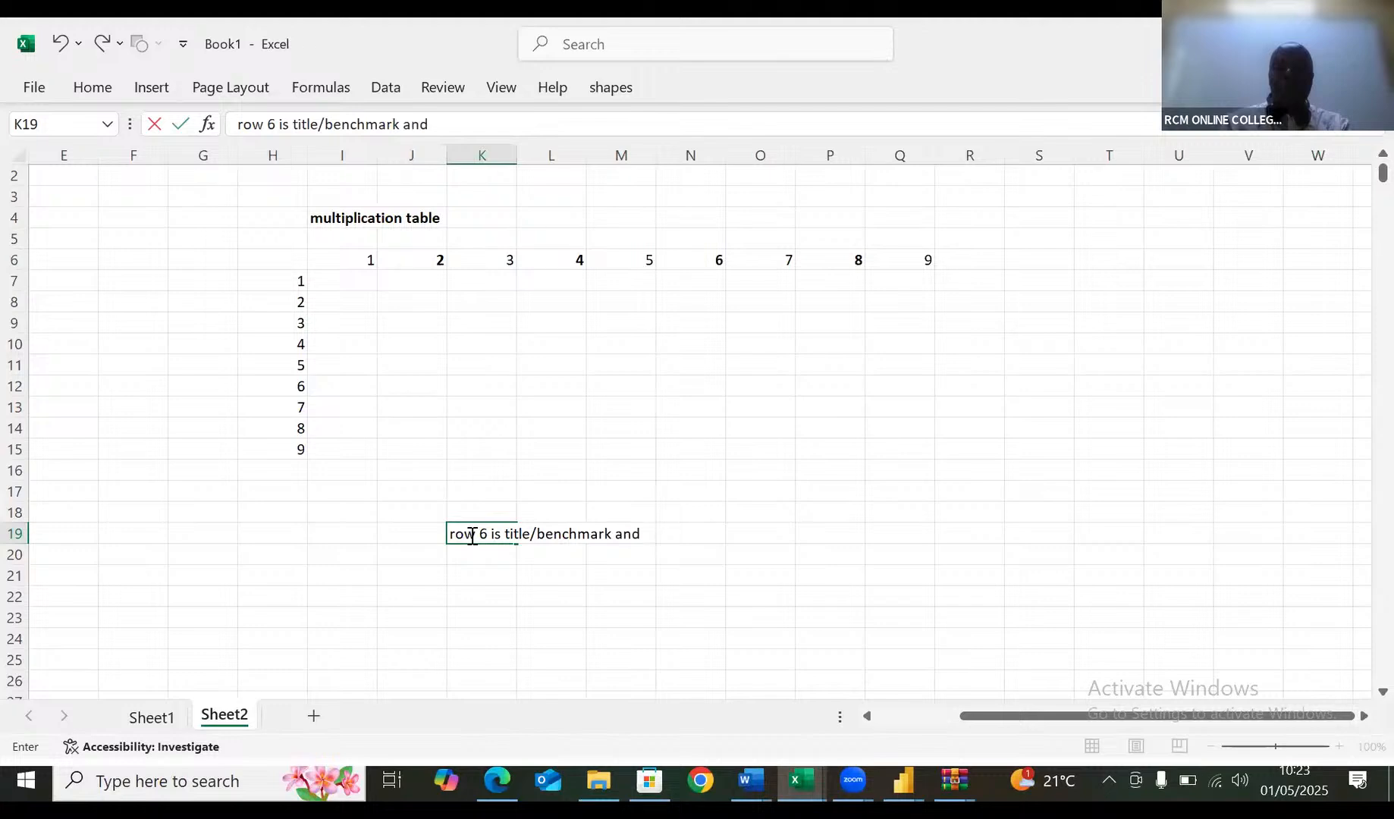
{"action": "type", "text": "therefore it "}
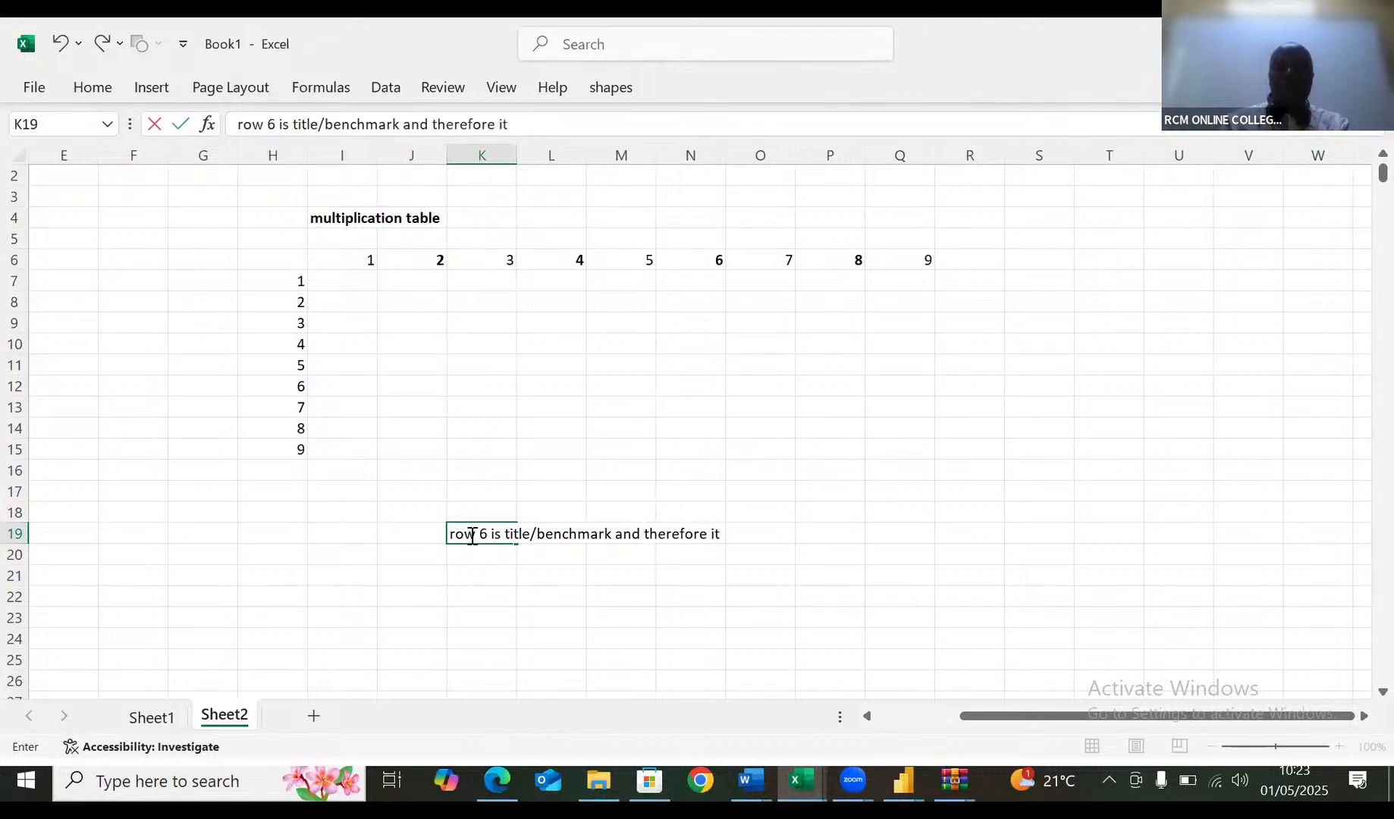
{"action": "type", "text": "must be dol"}
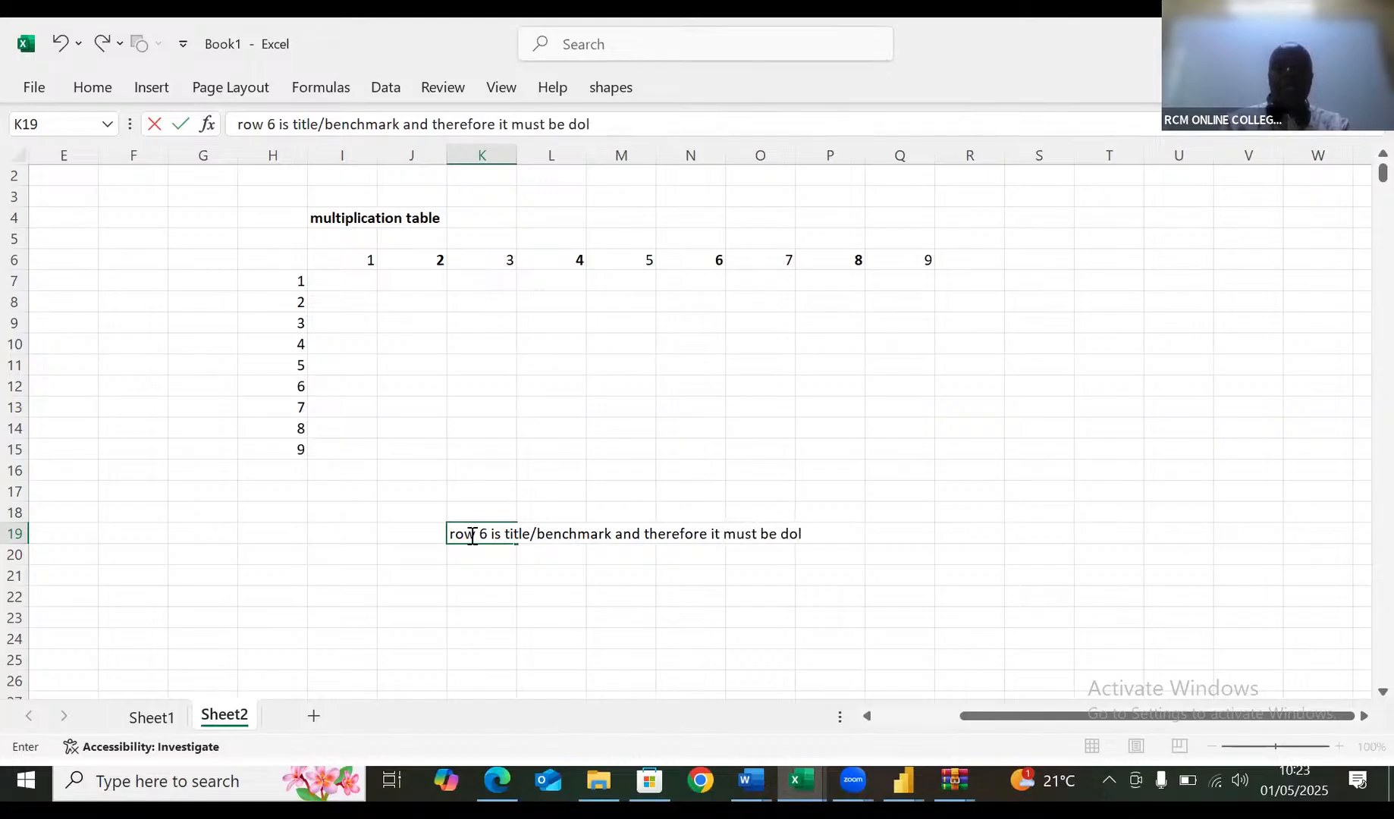
{"action": "type", "text": "larised"}
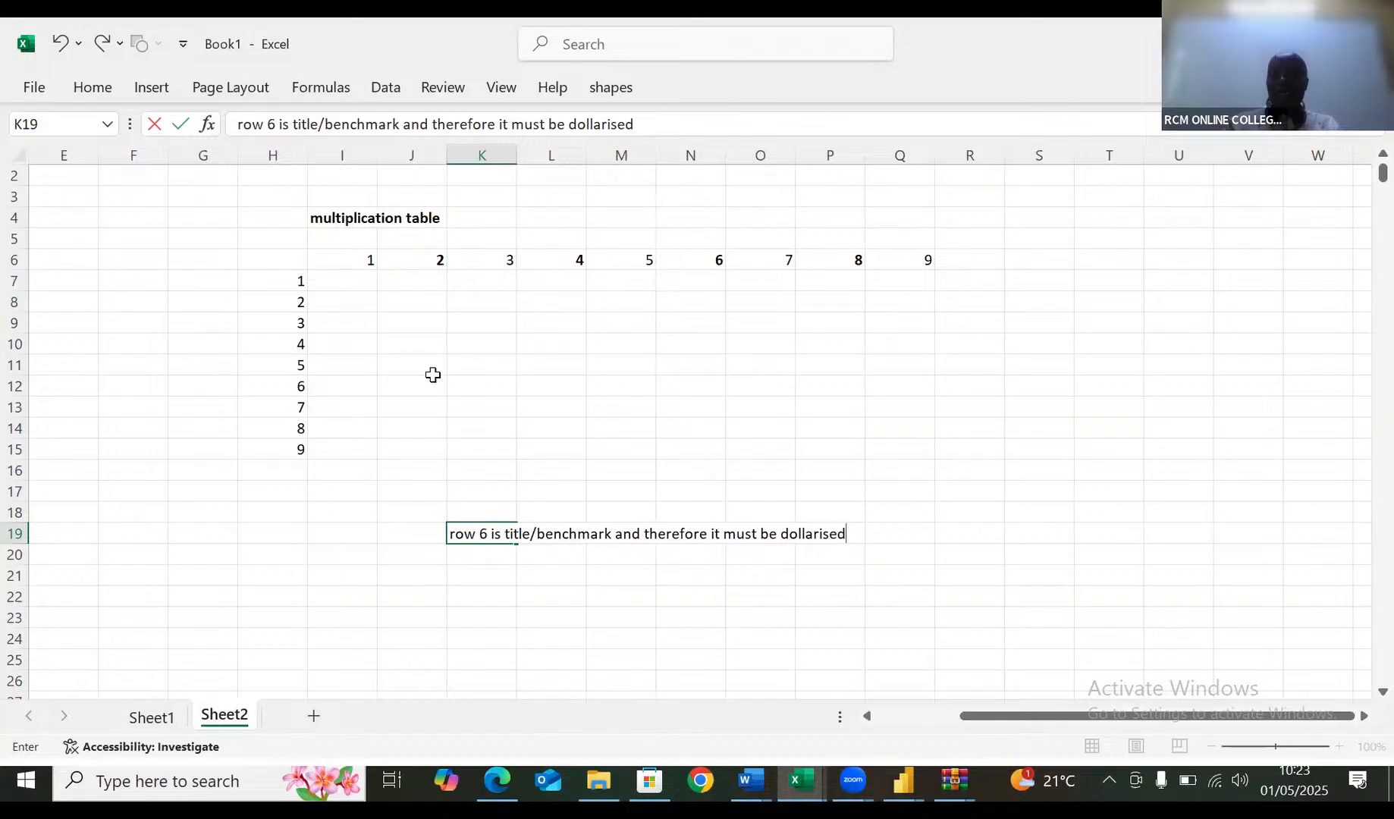
{"action": "key", "text": "ctrl+Return"}
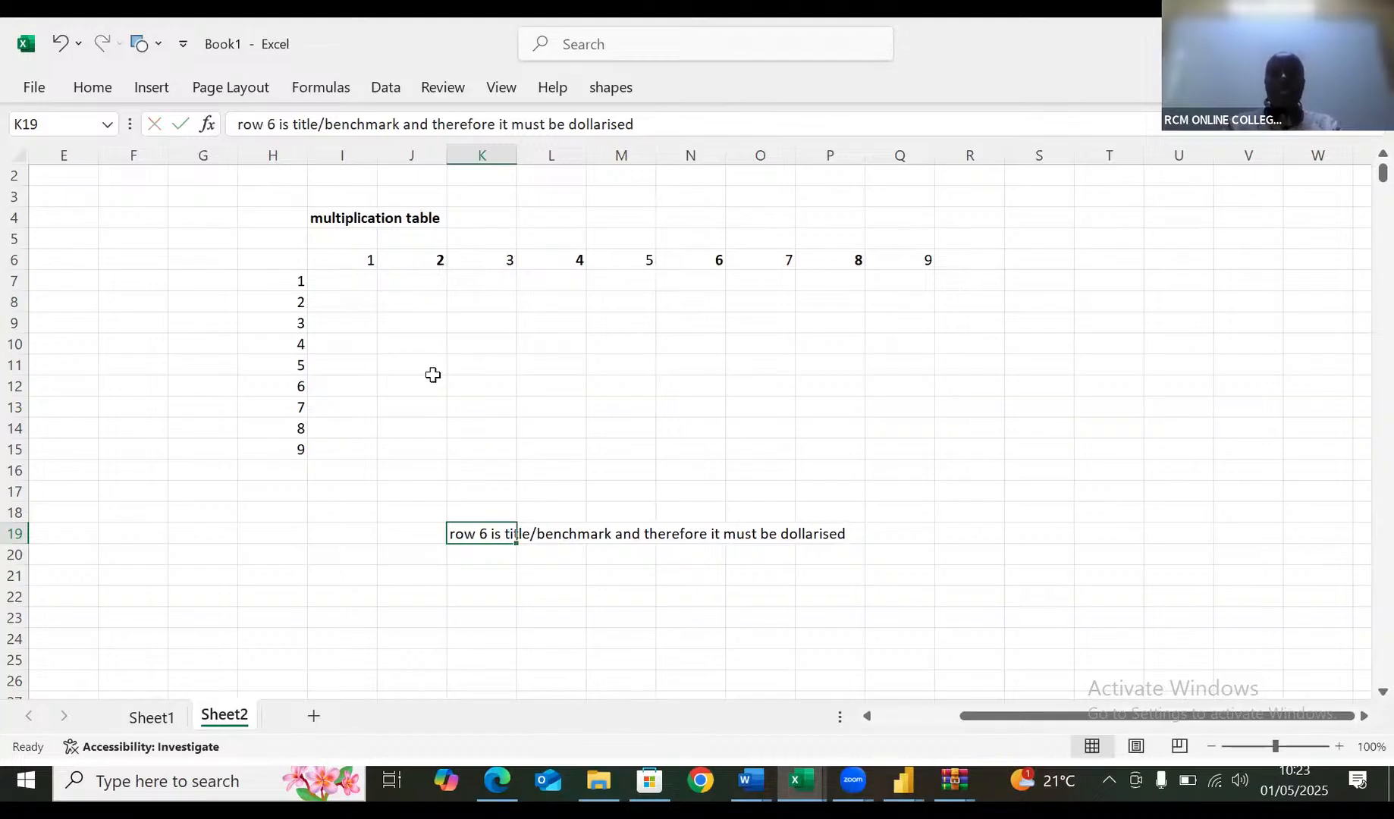
Copy the note in K19 to K21 and reword it as "column H is title/benchmark and therefore it must be dollarised"
{"action": "key", "text": "ctrl+c"}
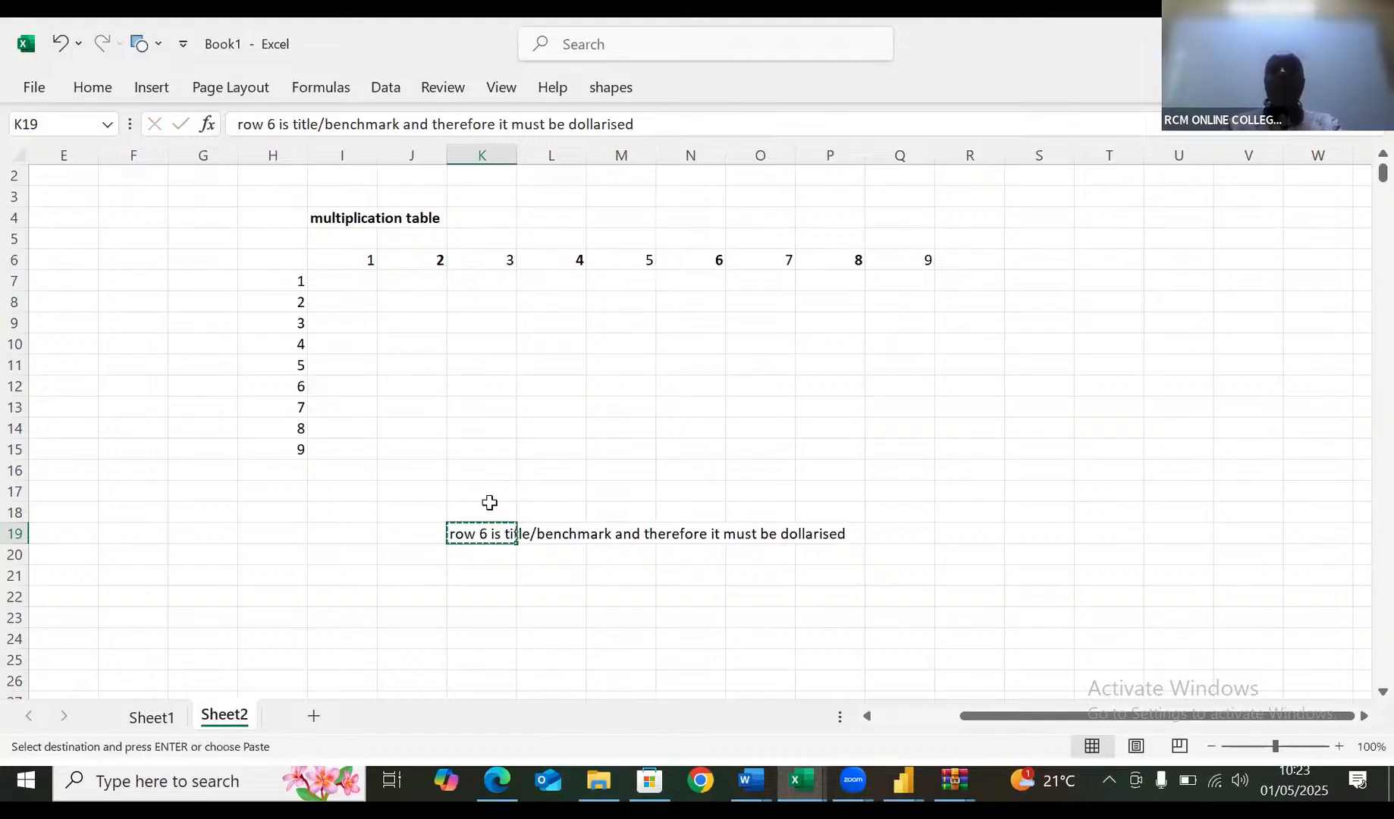
{"action": "left_click", "coordinate": [482, 572]}
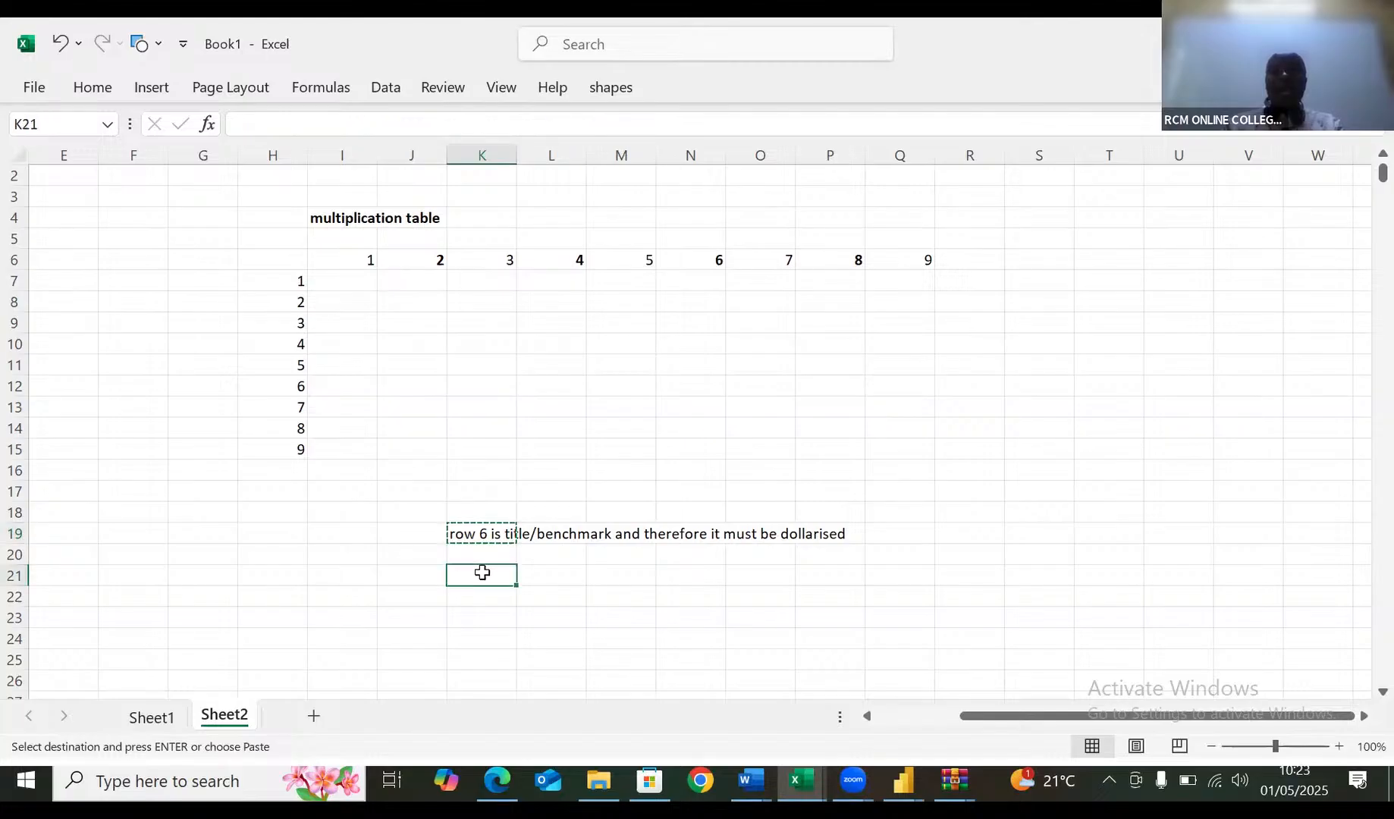
{"action": "key", "text": "ctrl+v"}
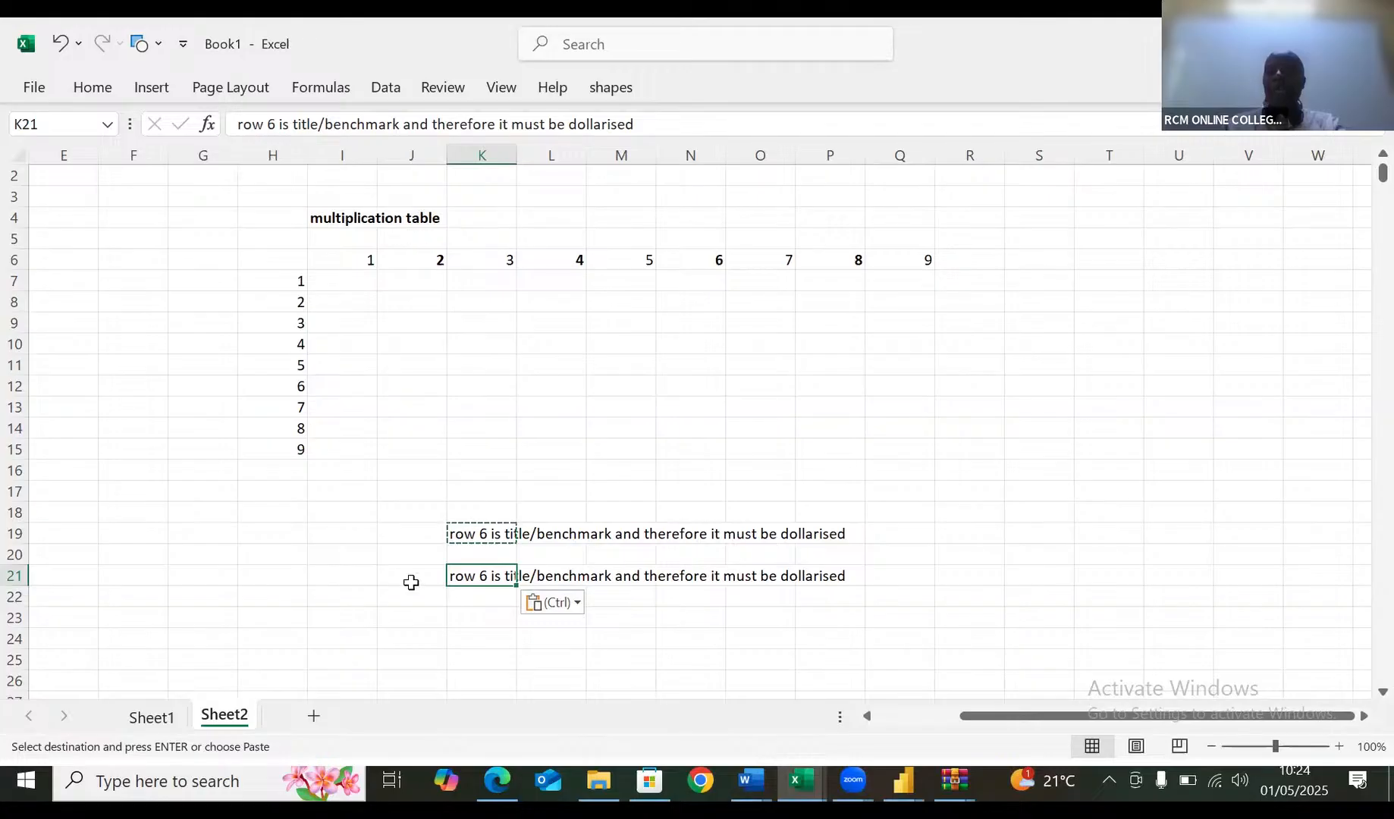
{"action": "double_click", "coordinate": [487, 576]}
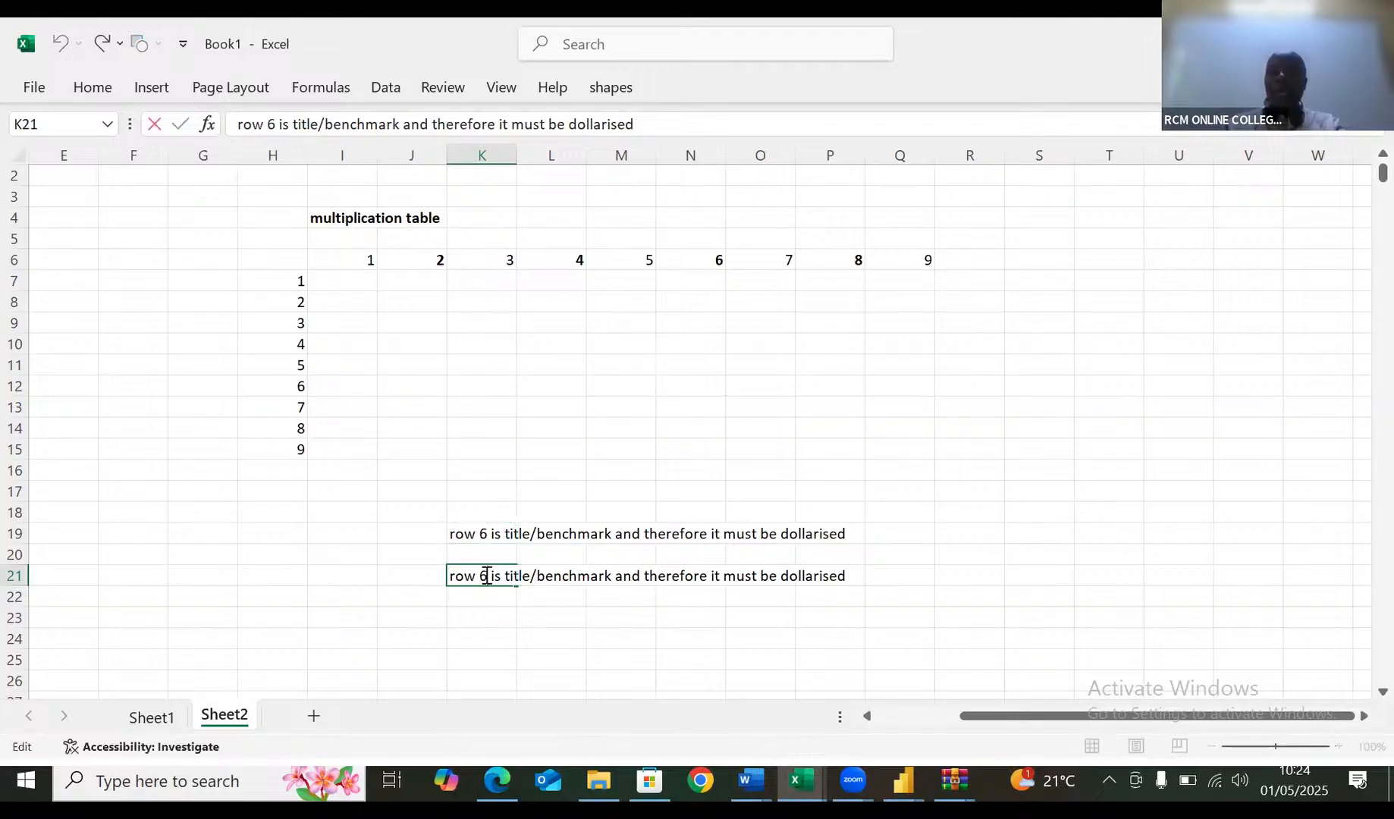
{"action": "key", "text": "BackSpace"}
{"action": "key", "text": "BackSpace"}
{"action": "key", "text": "BackSpace"}
{"action": "key", "text": "BackSpace"}
{"action": "key", "text": "BackSpace"}
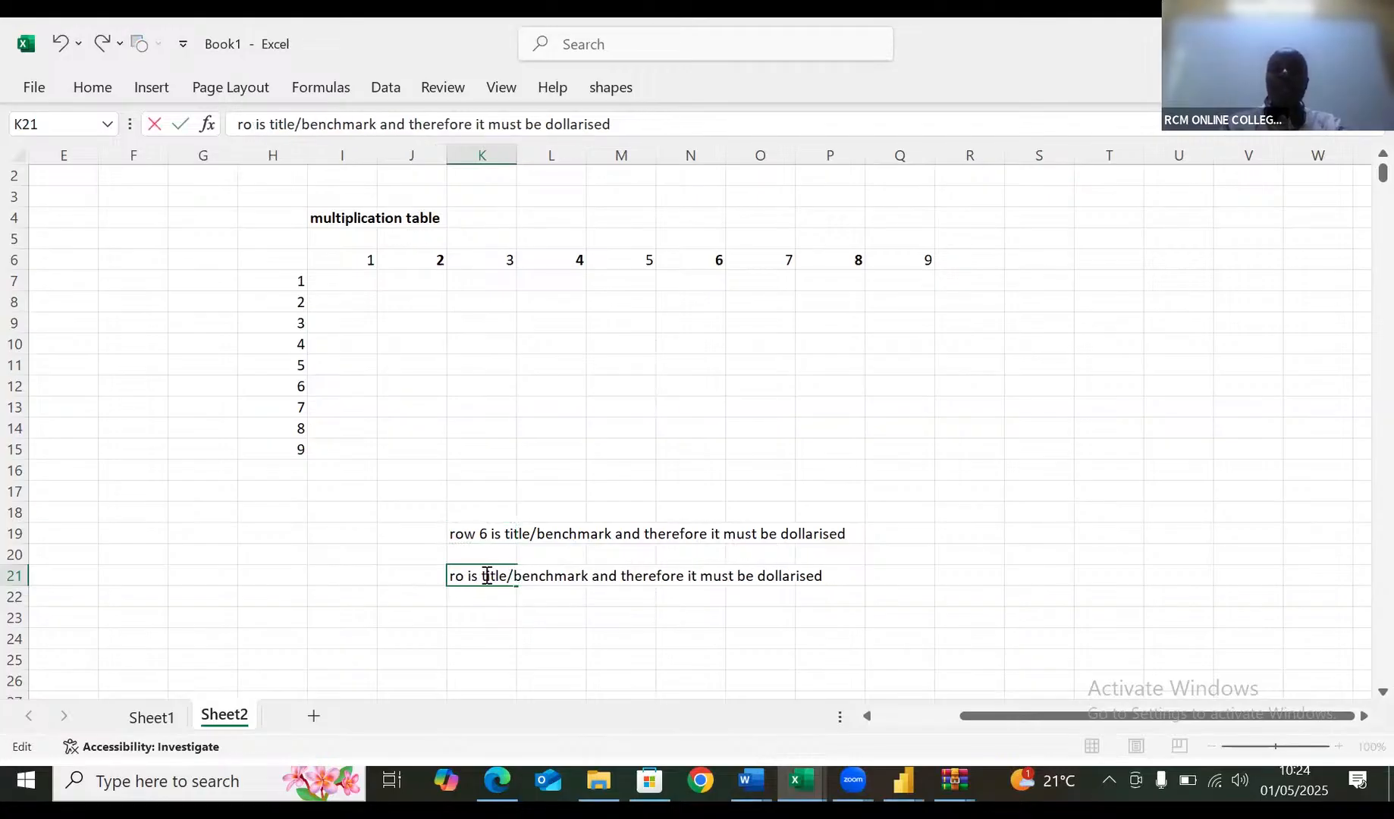
{"action": "type", "text": "co"}
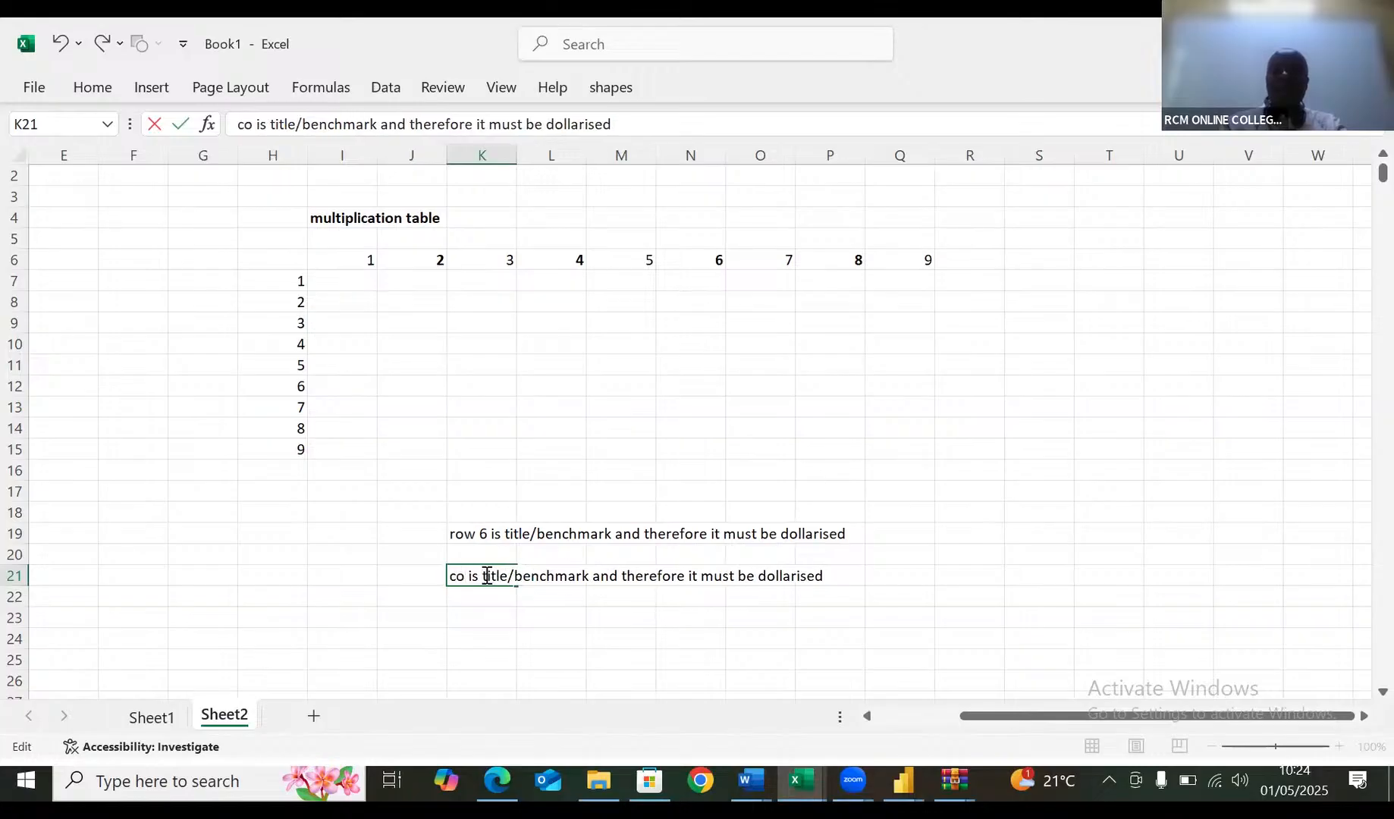
{"action": "type", "text": "lumn "}
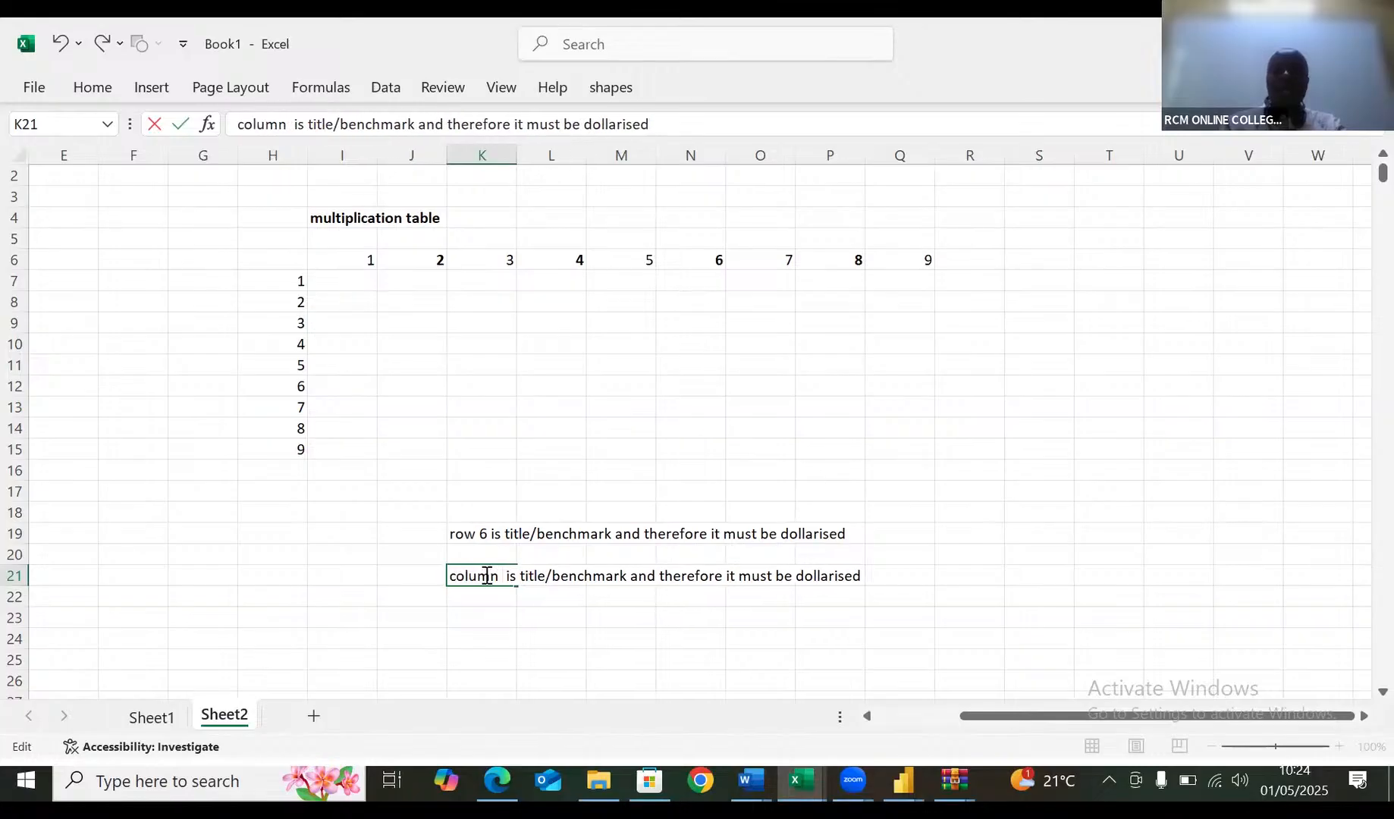
{"action": "type", "text": "H"}
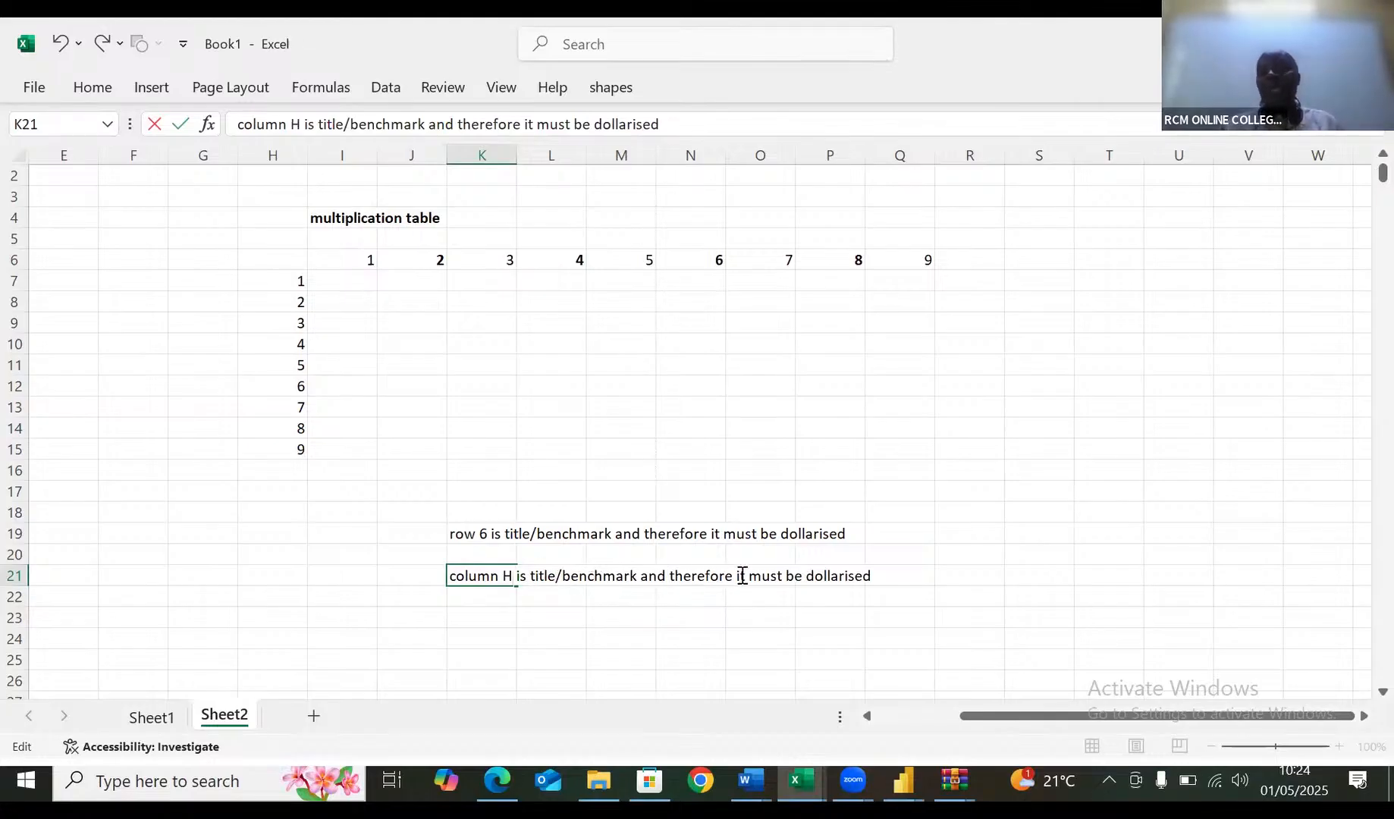
Enter the note "dollar sign=on top of number 4= press shift and then number 4" in N23 and the sign "$" in P25
{"action": "left_click", "coordinate": [689, 615]}
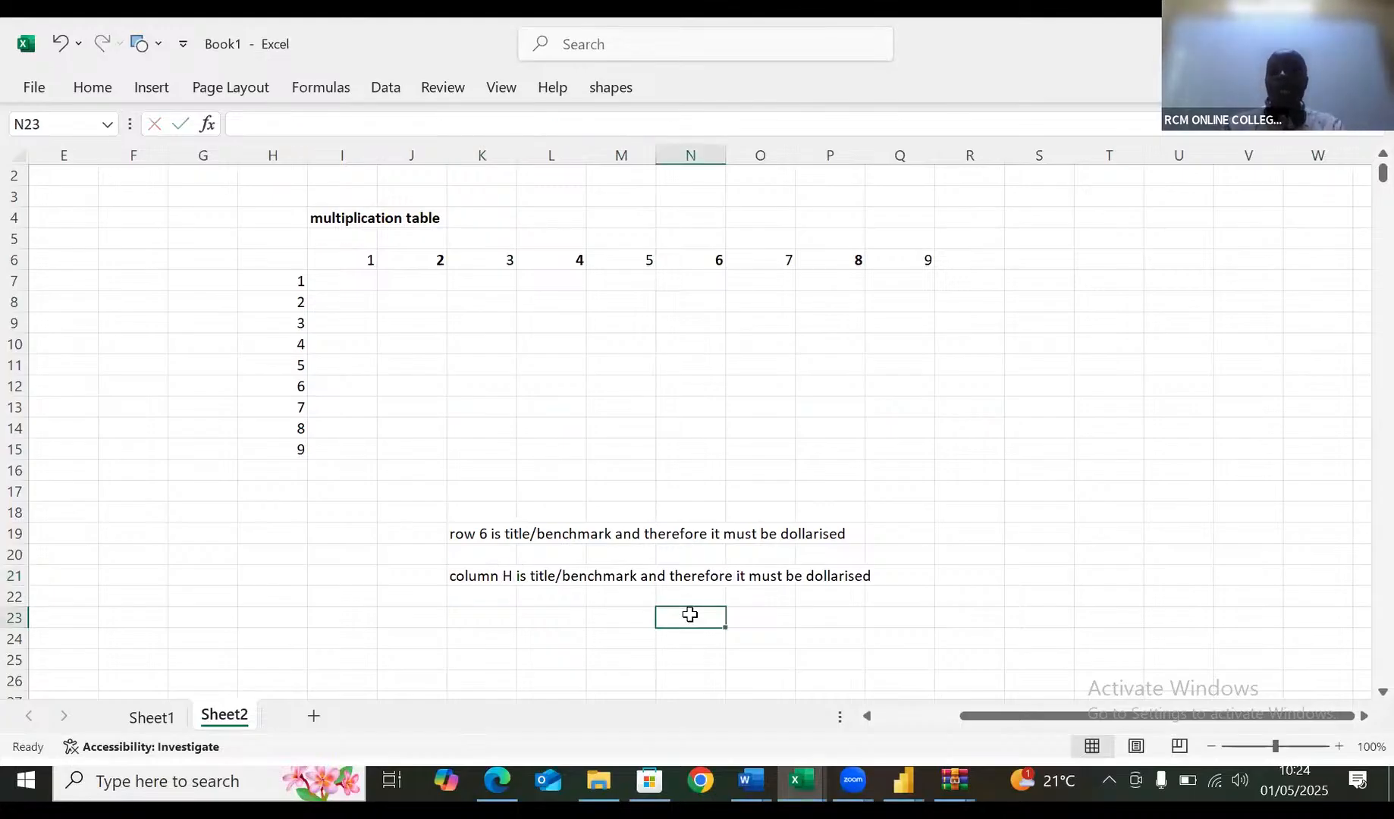
{"action": "type", "text": "dollar"}
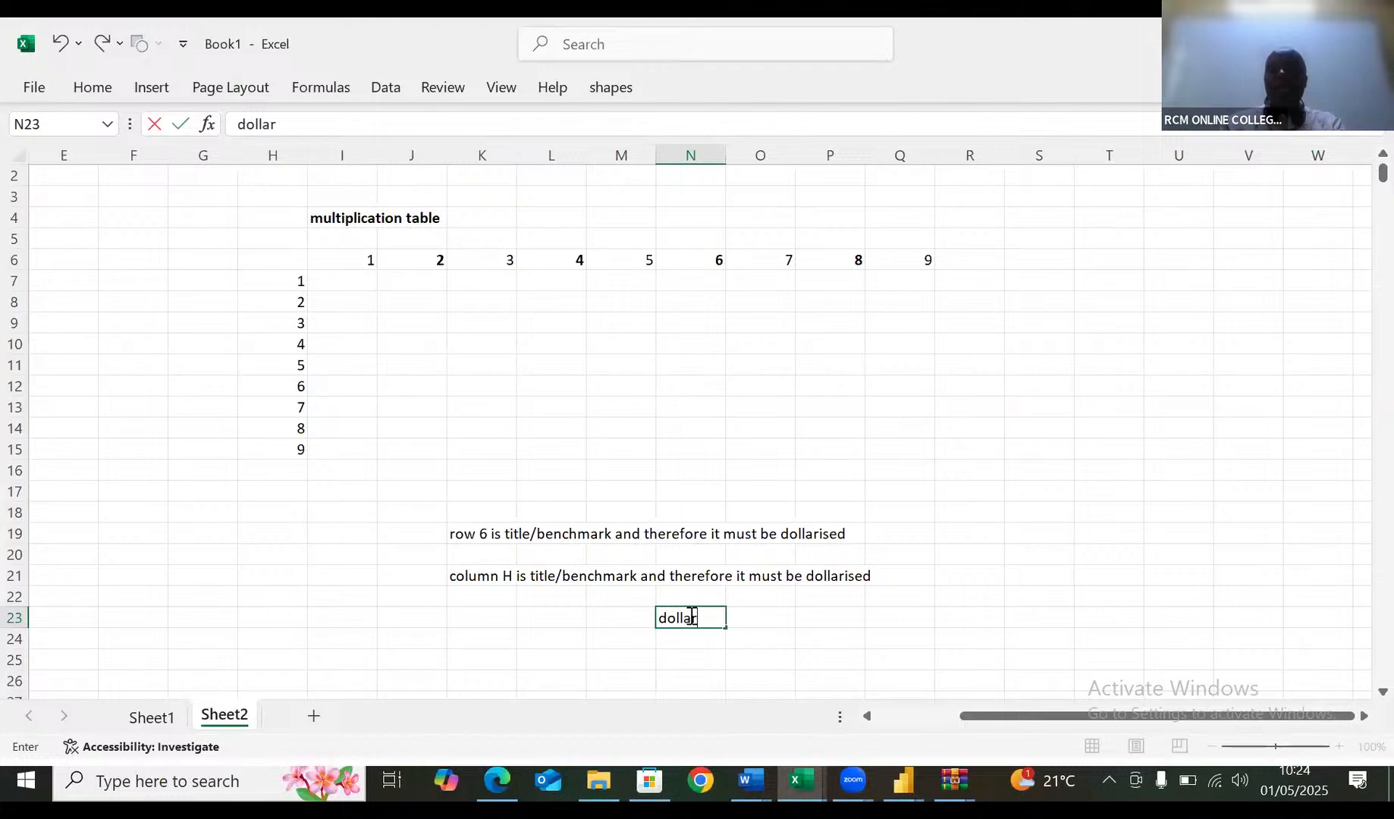
{"action": "type", "text": " sign"}
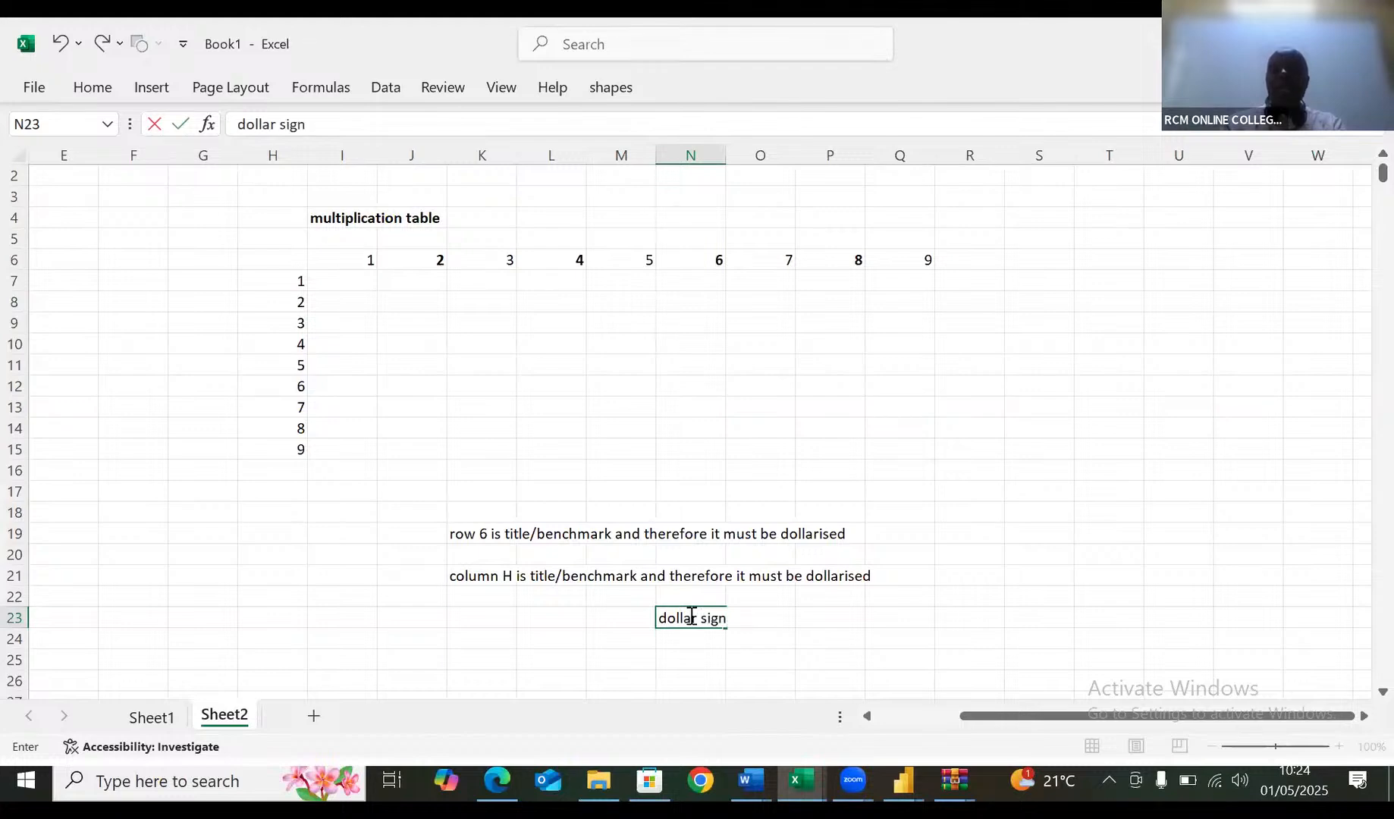
{"action": "type", "text": "=on top o"}
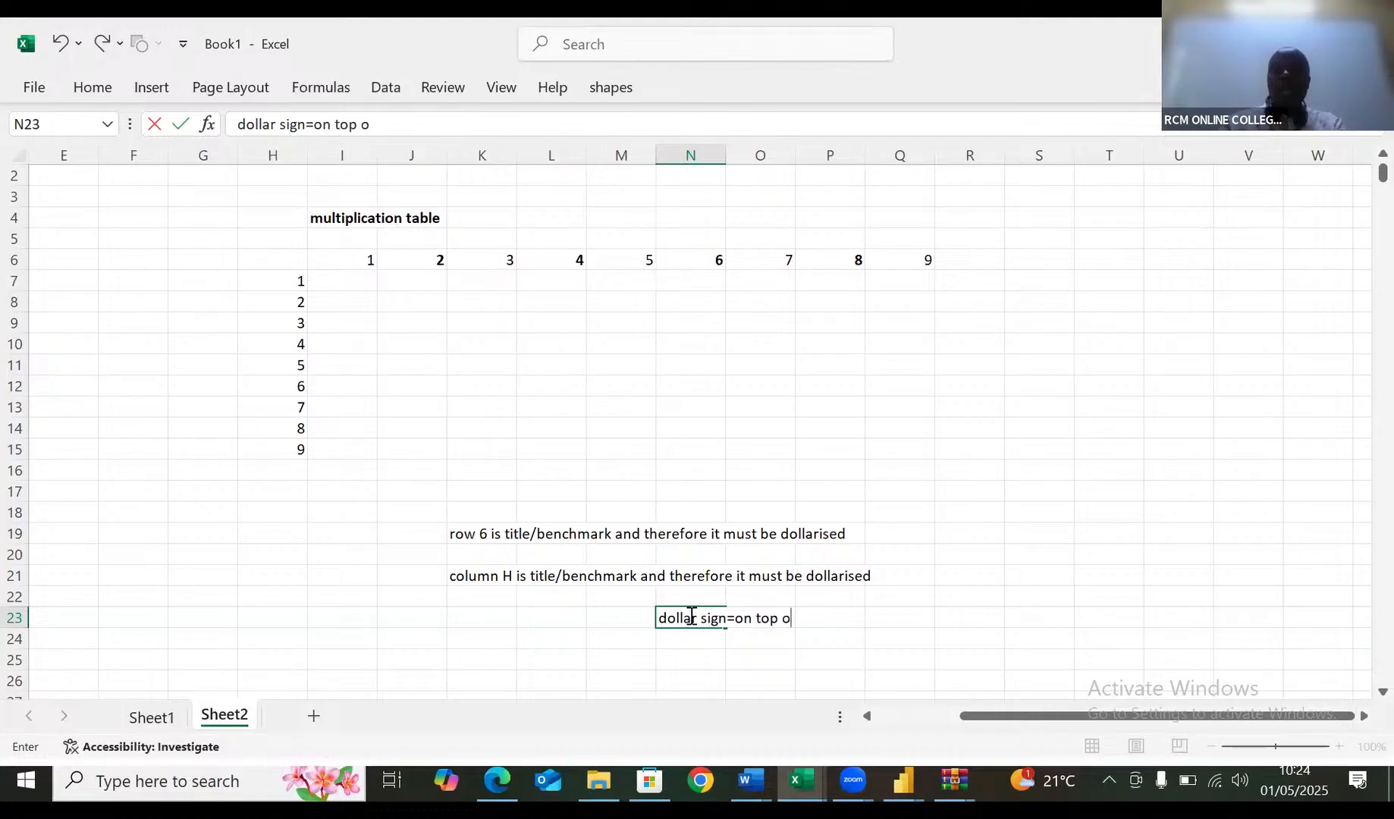
{"action": "type", "text": "f number 4"}
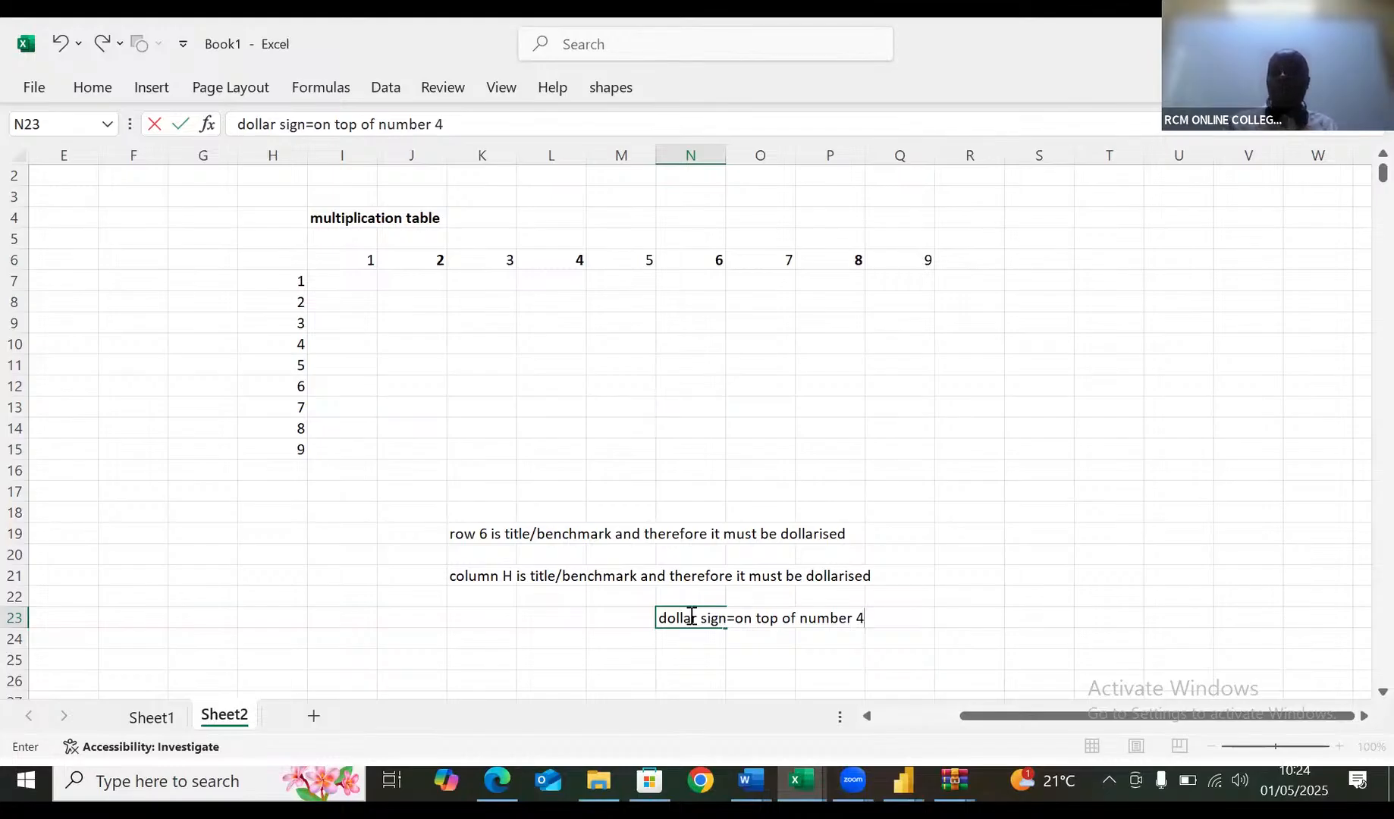
{"action": "type", "text": "= pr"}
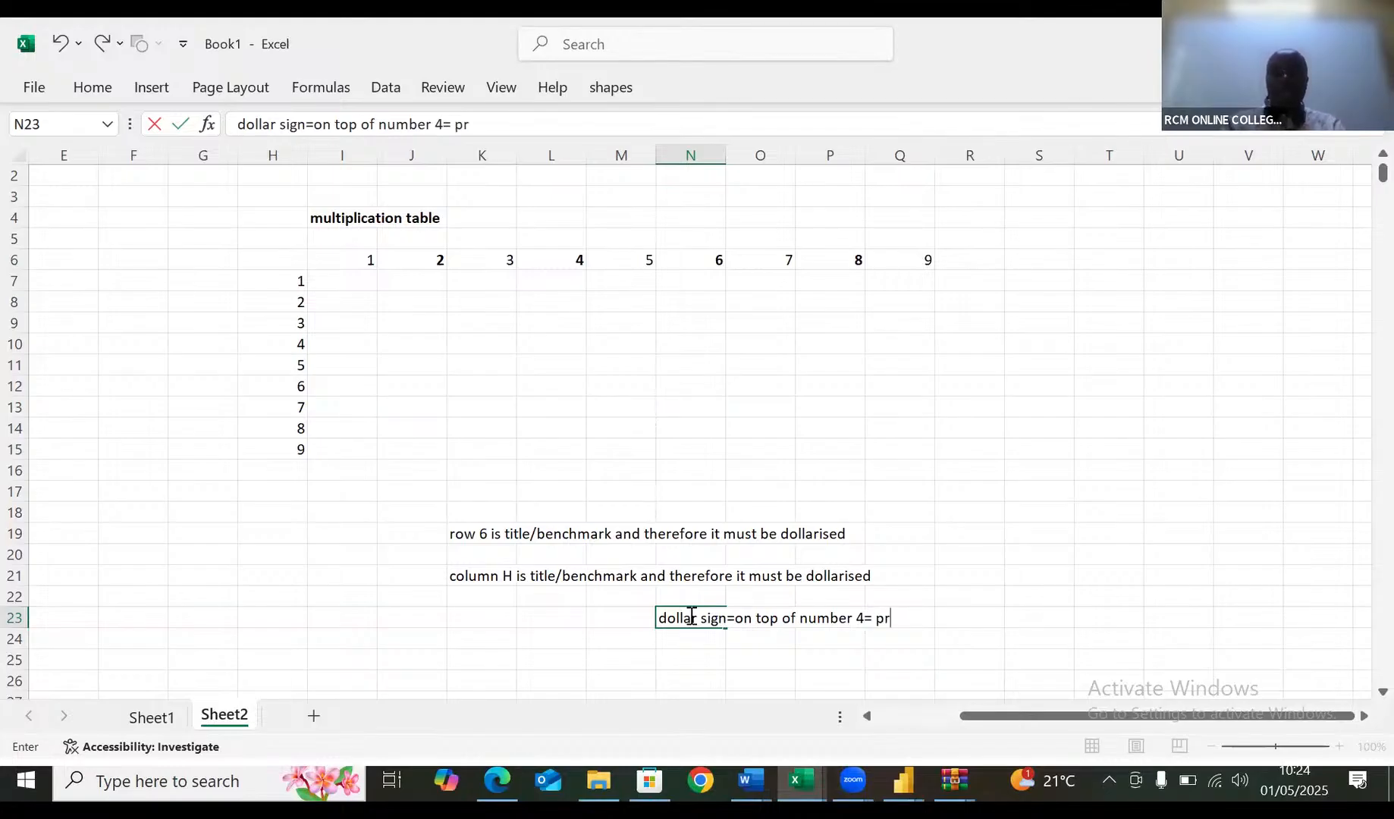
{"action": "type", "text": "ess sh"}
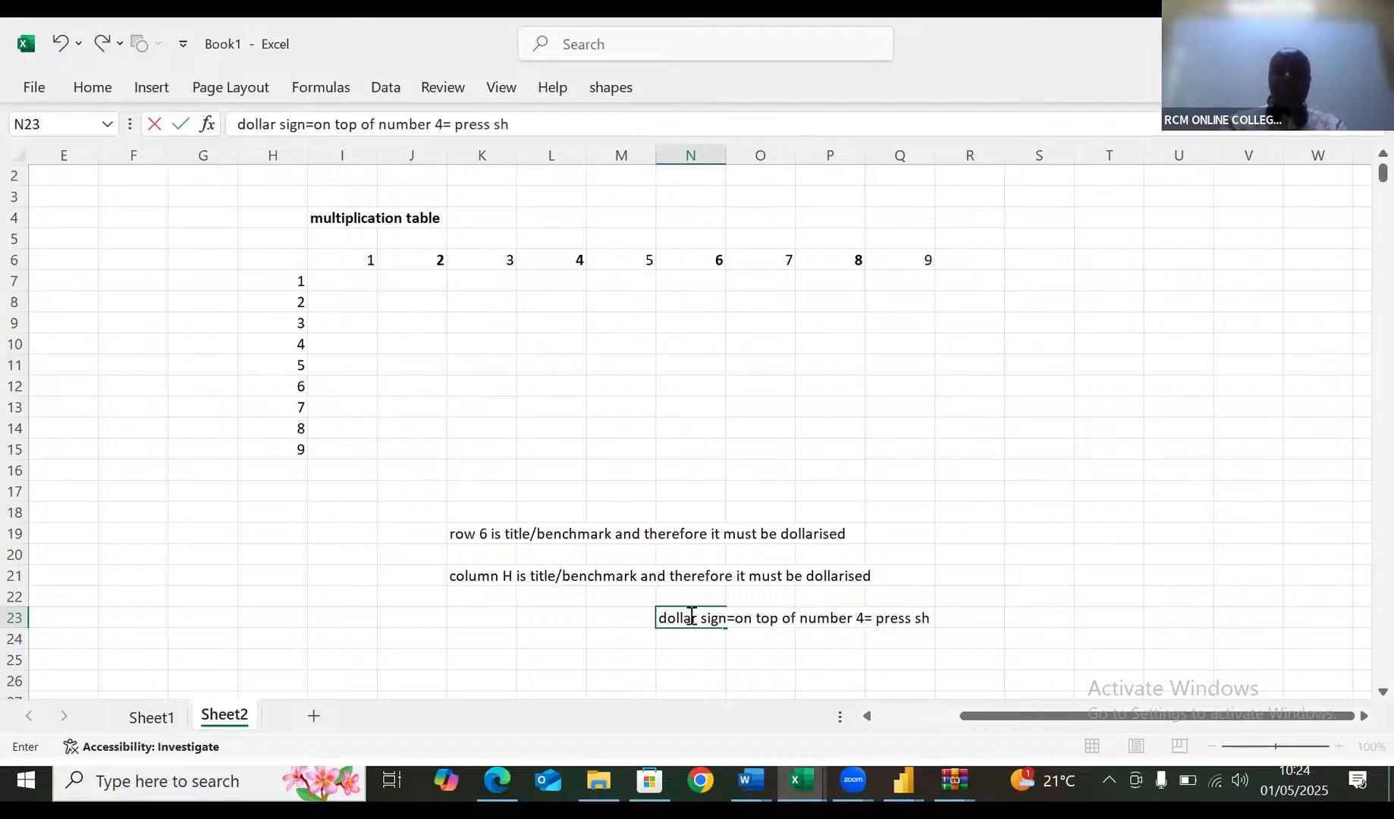
{"action": "type", "text": "ift and then n"}
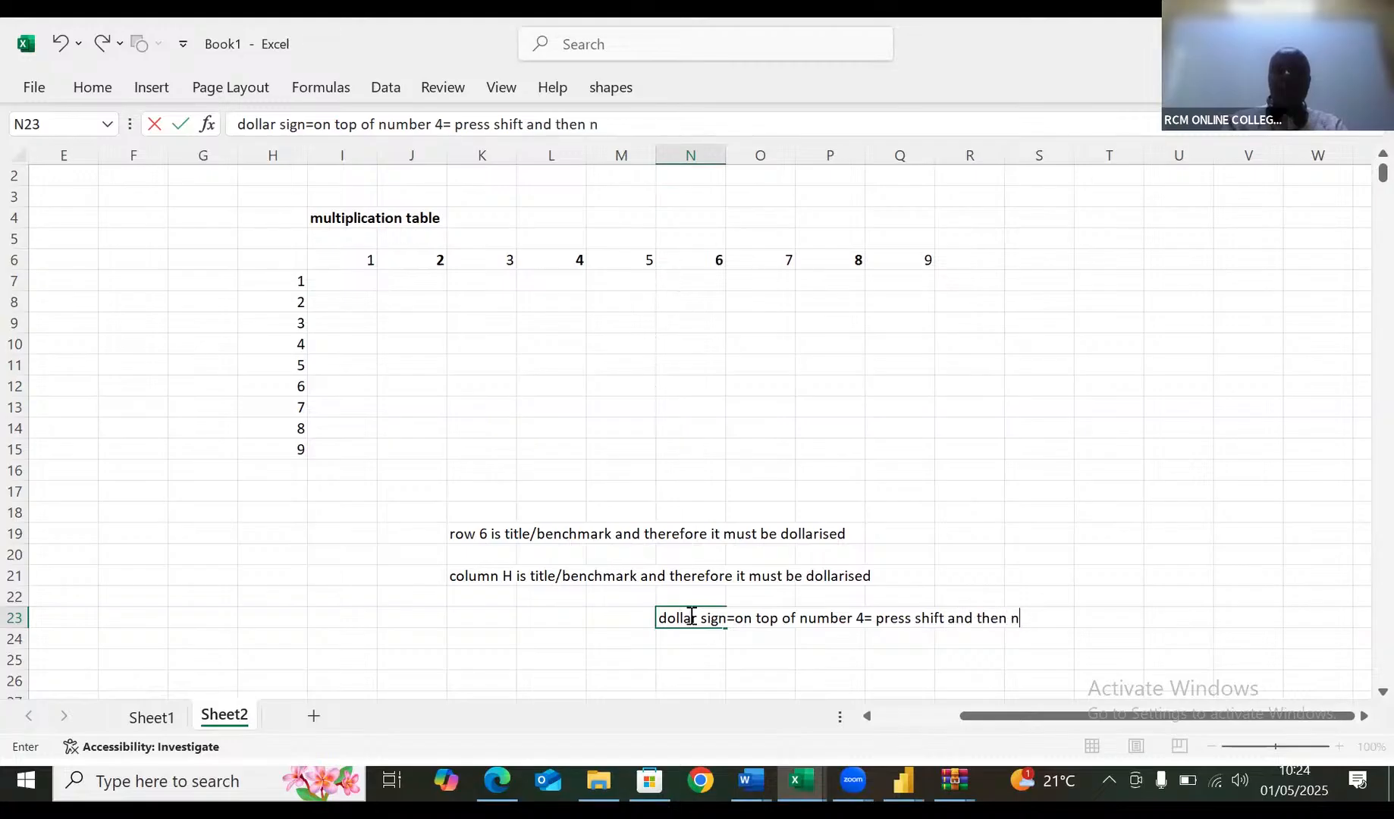
{"action": "type", "text": "umber"}
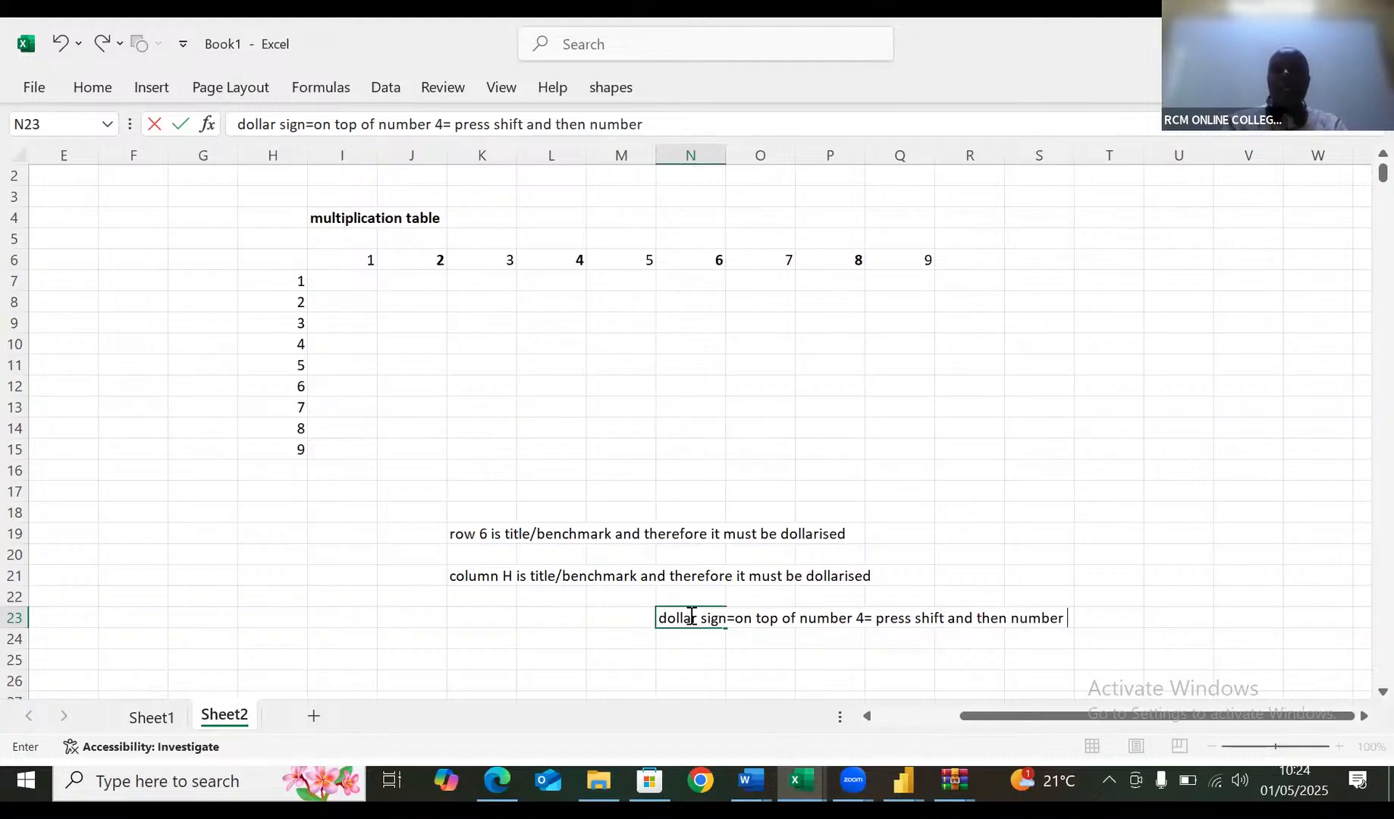
{"action": "type", "text": " 4"}
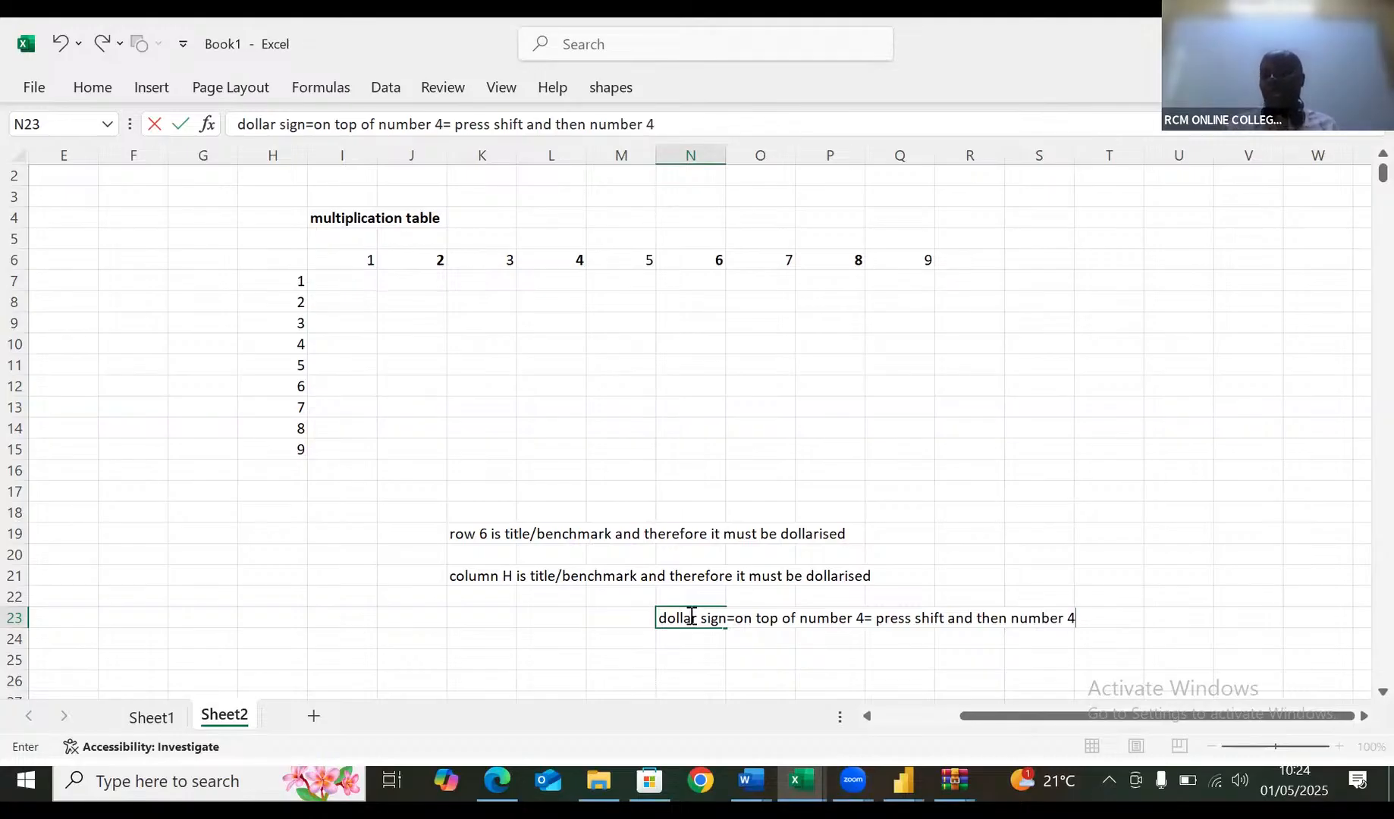
{"action": "left_click", "coordinate": [814, 665]}
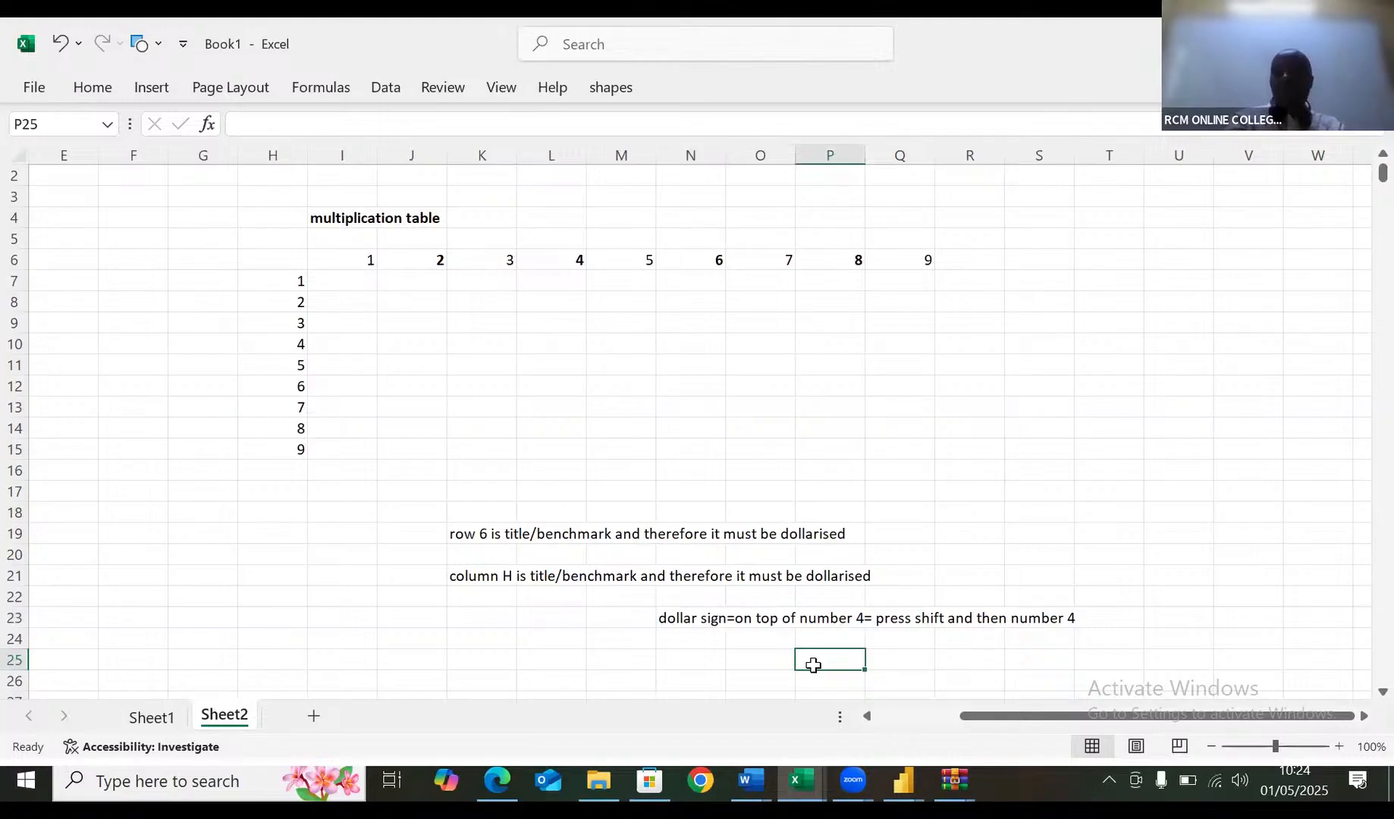
{"action": "type", "text": "$"}
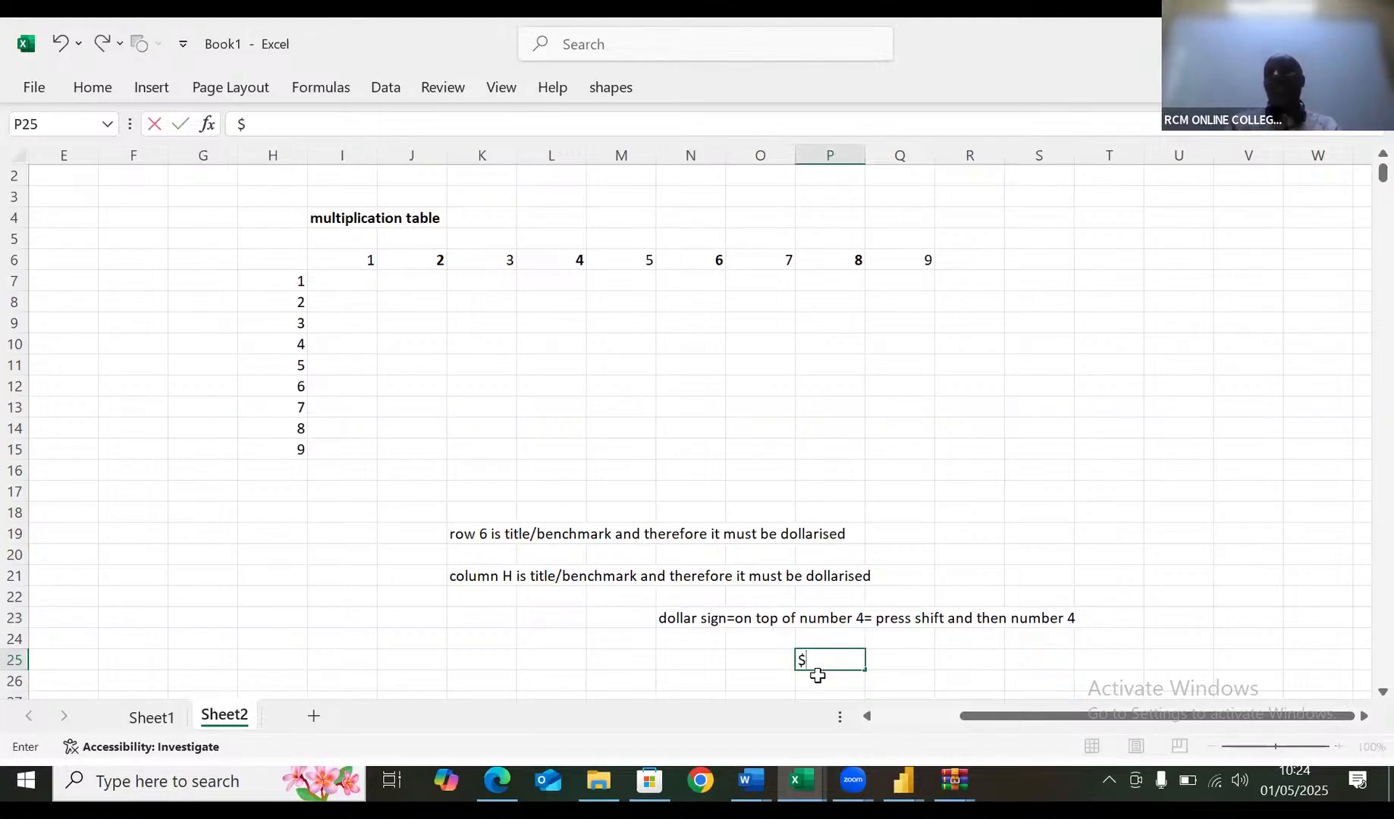
Enter the formula =$H7*I$6 in cell I7, locking column H and row 6 with dollar signs
{"action": "left_click", "coordinate": [338, 280]}
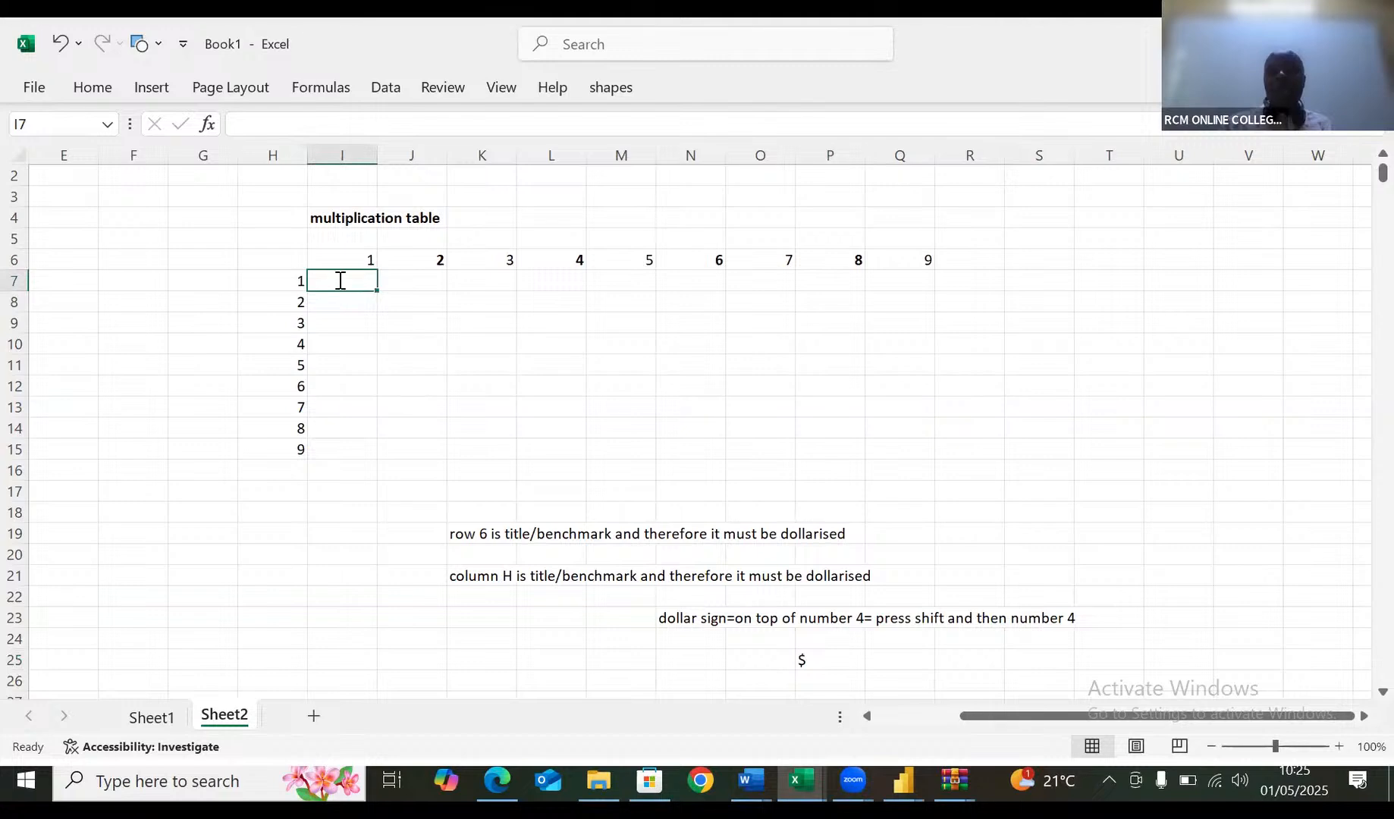
{"action": "type", "text": "="}
{"action": "left_click", "coordinate": [289, 283]}
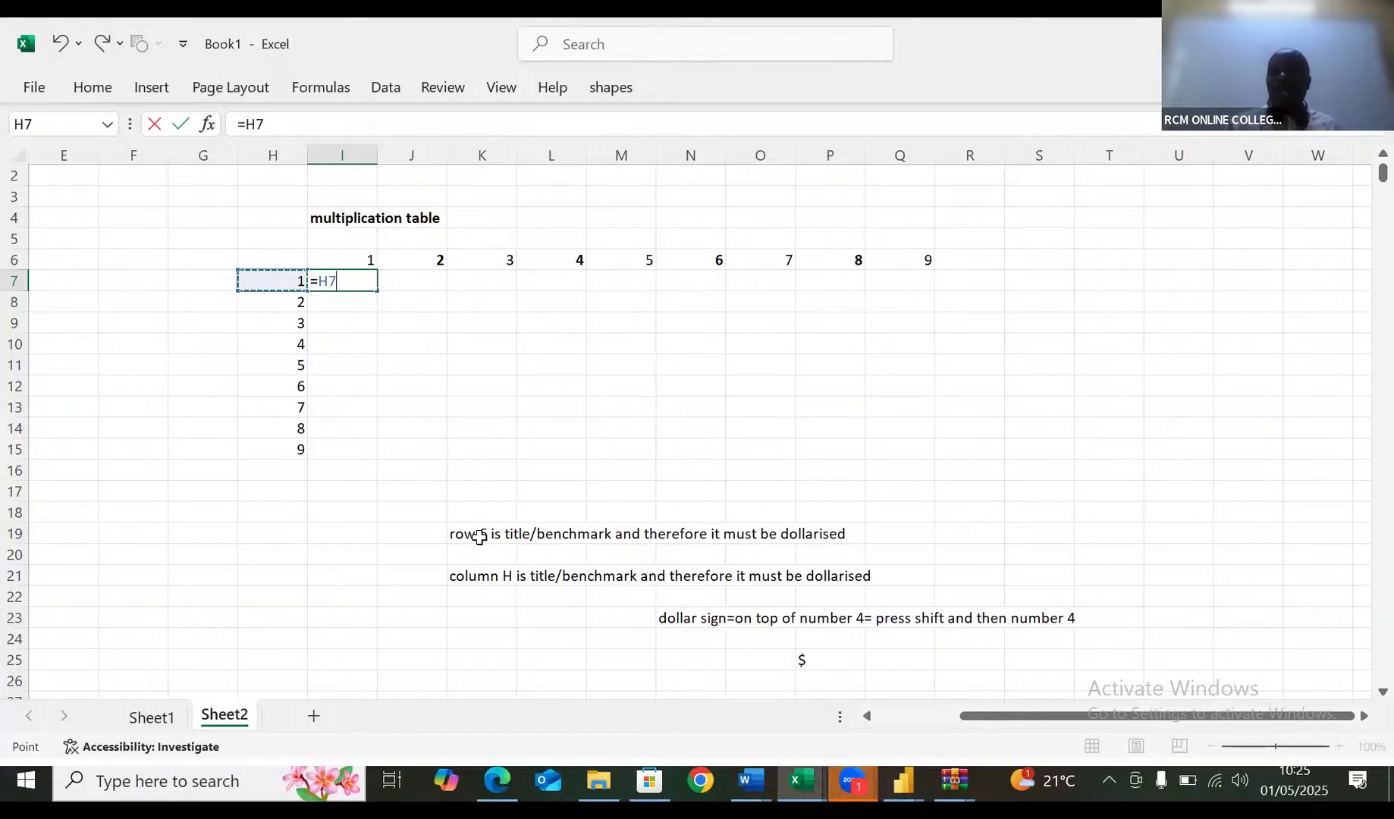
{"action": "left_click", "coordinate": [319, 286]}
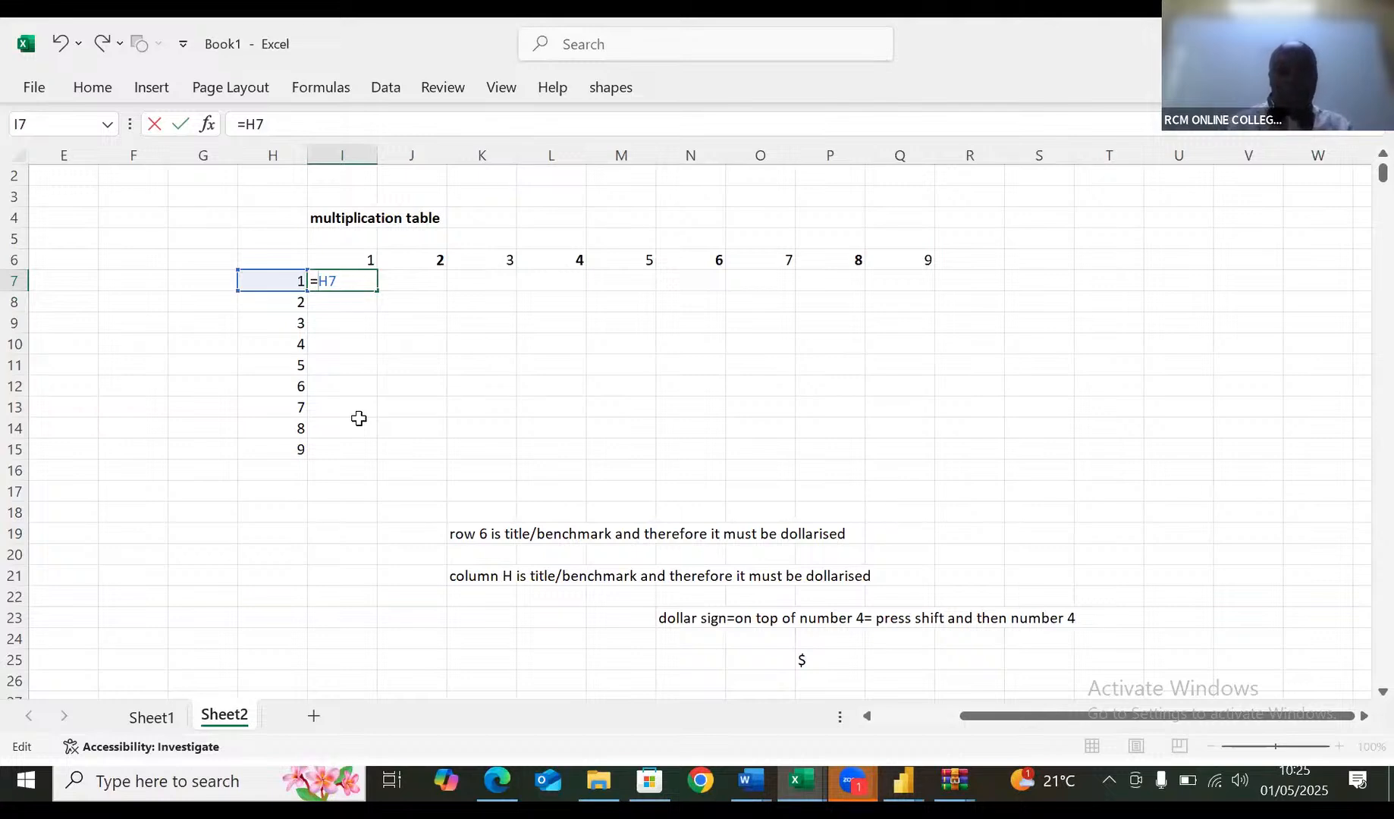
{"action": "type", "text": "$H7"}
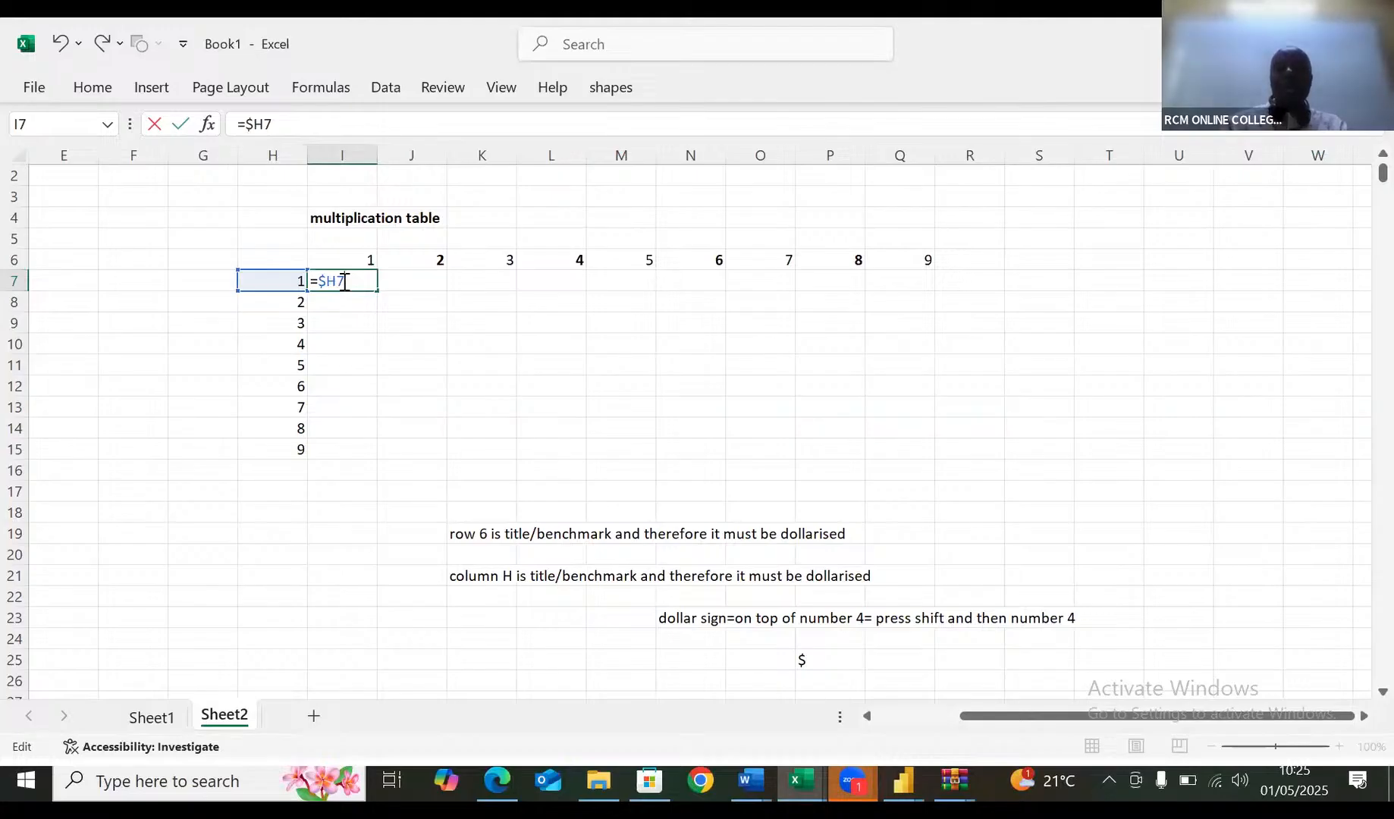
{"action": "type", "text": "*"}
{"action": "left_click", "coordinate": [365, 261]}
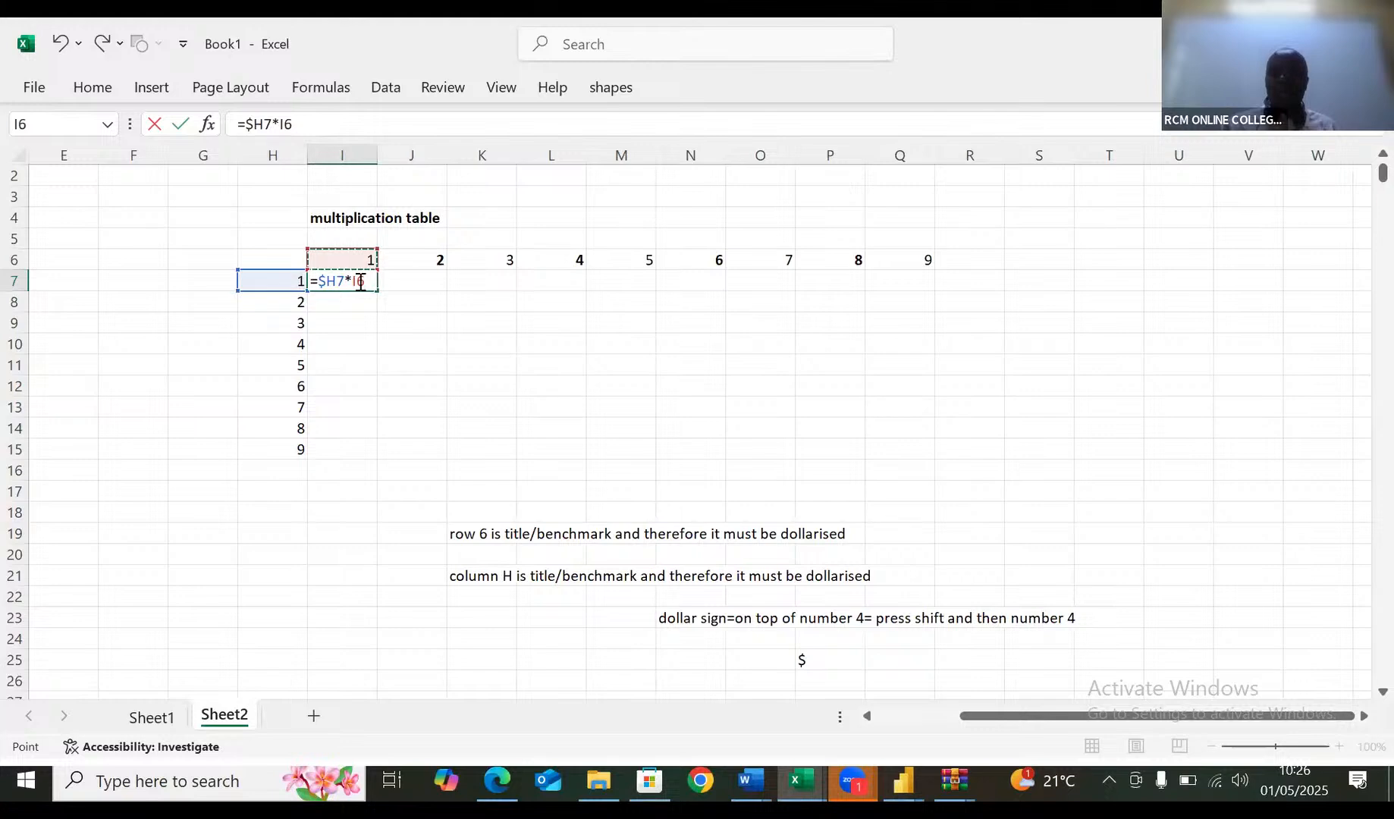
{"action": "left_click", "coordinate": [360, 281]}
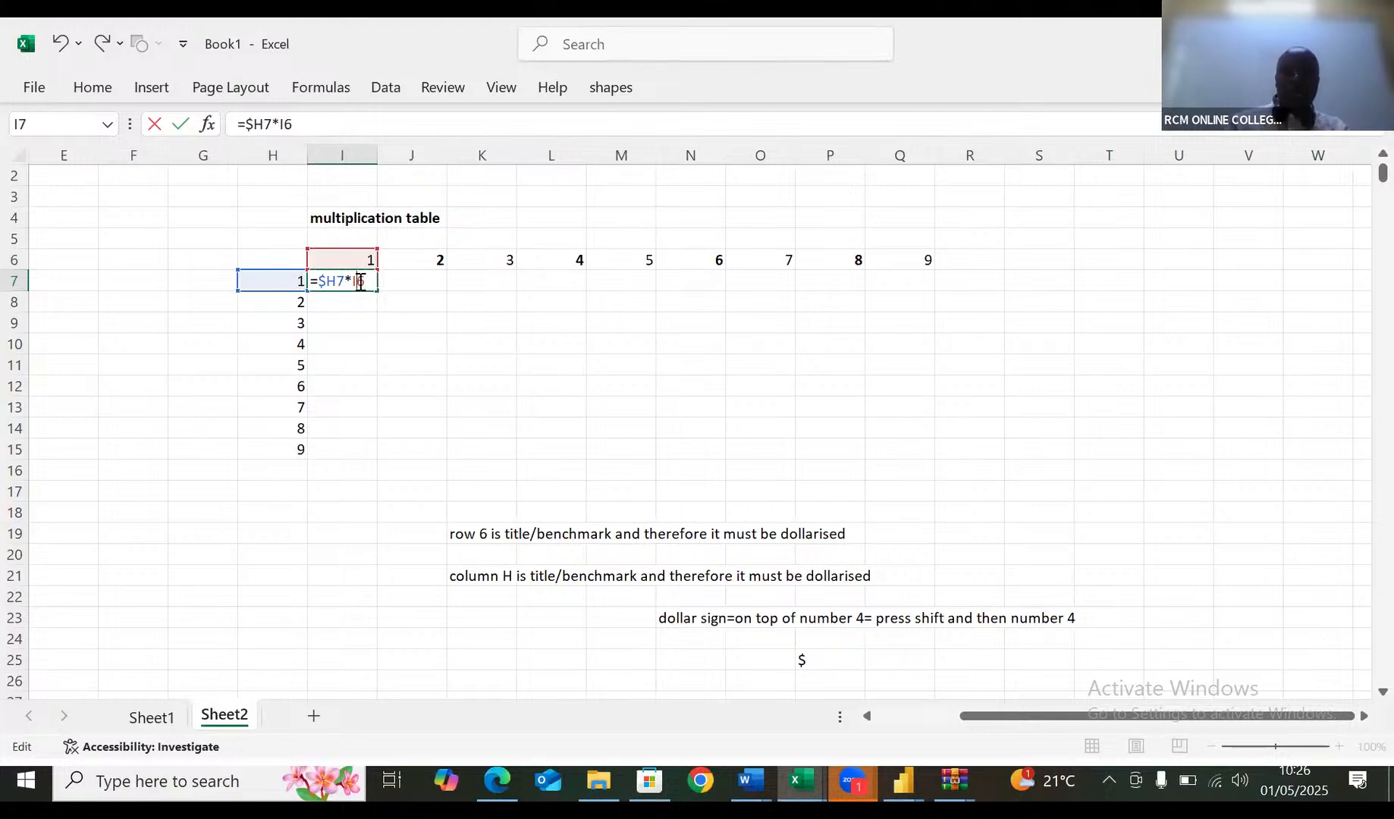
{"action": "type", "text": "$"}
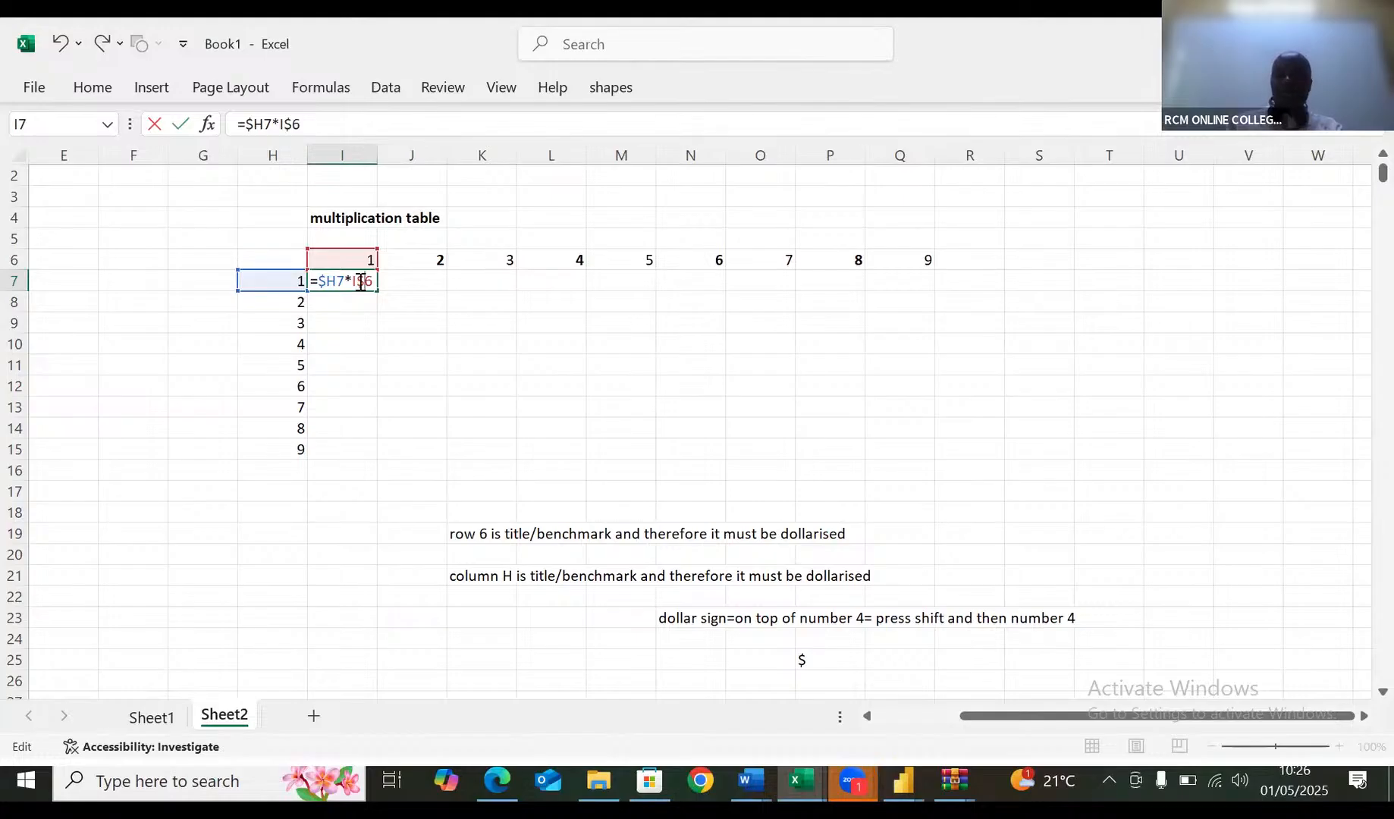
{"action": "key", "text": "ctrl+Return"}
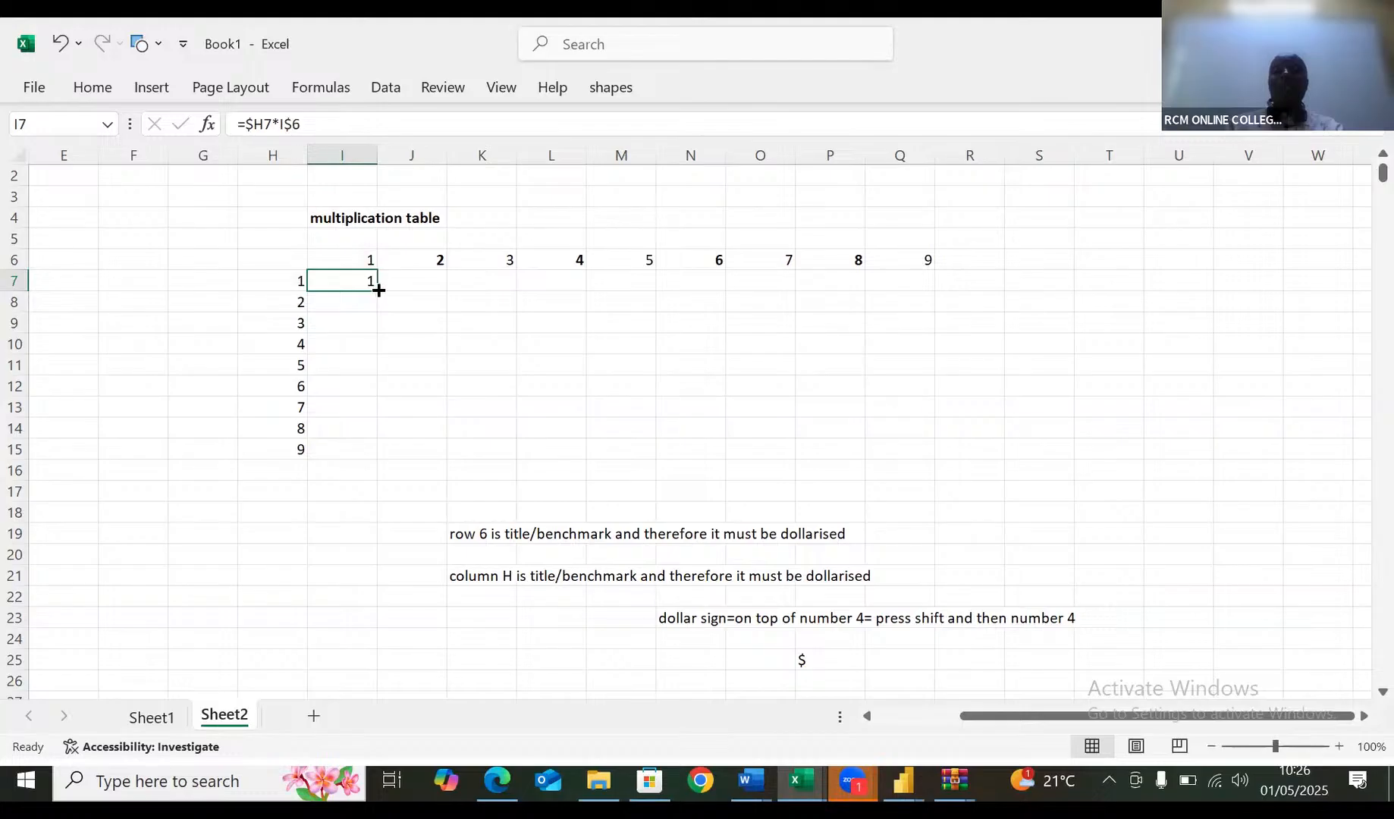
Fill the formula in I7 down to row 15 and across to column Q
{"action": "left_click_drag", "start_coordinate": [378, 290], "coordinate": [383, 458]}
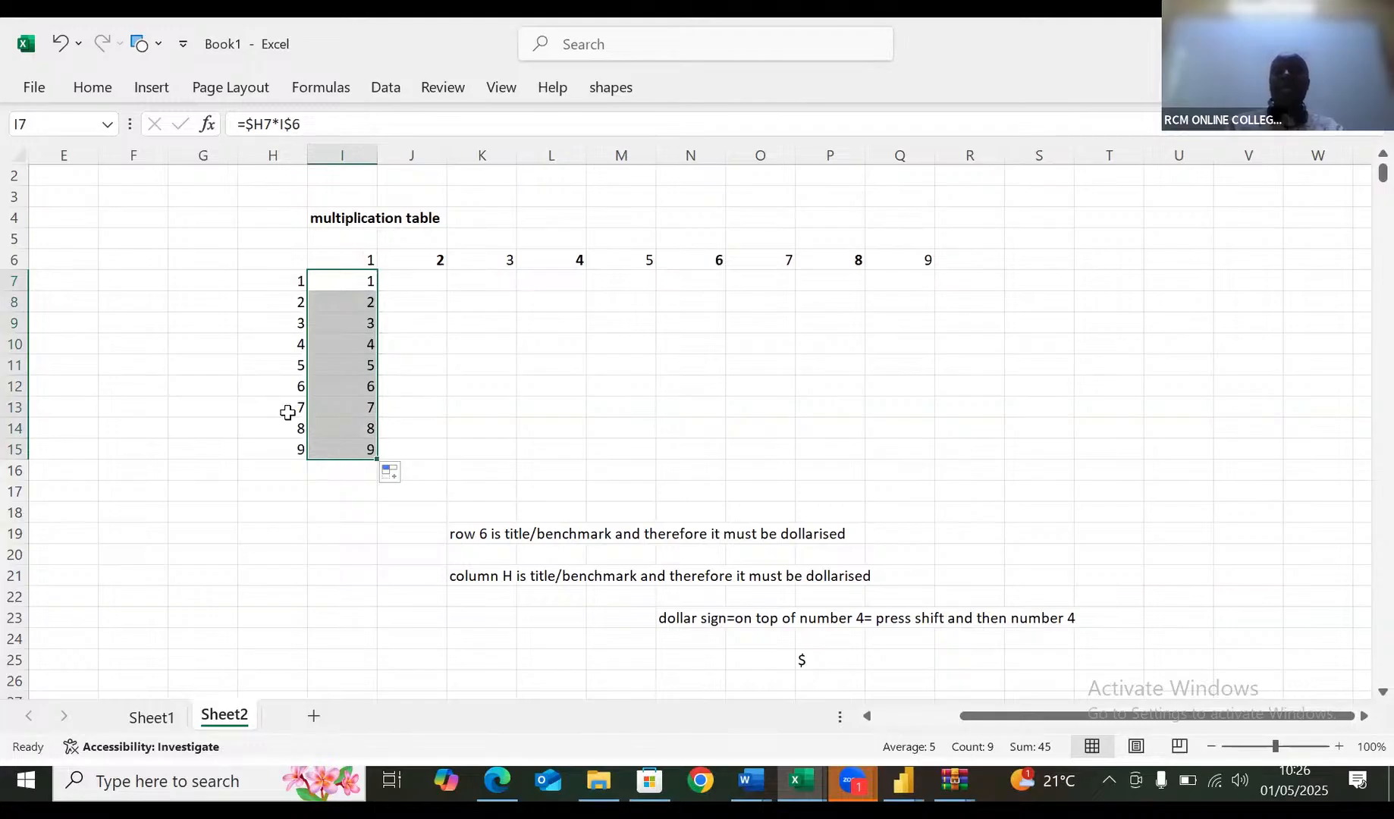
{"action": "left_click_drag", "start_coordinate": [296, 460], "coordinate": [912, 429]}
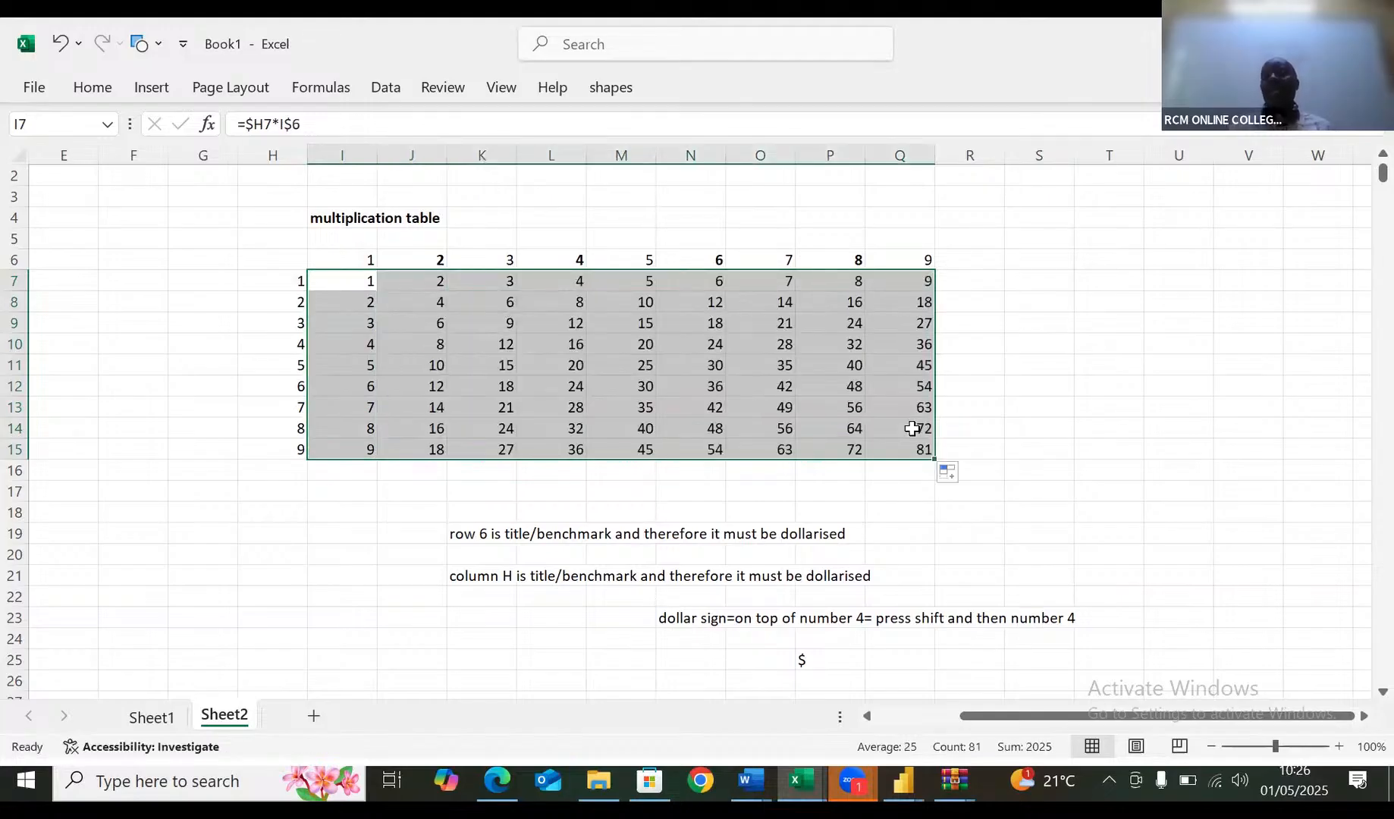
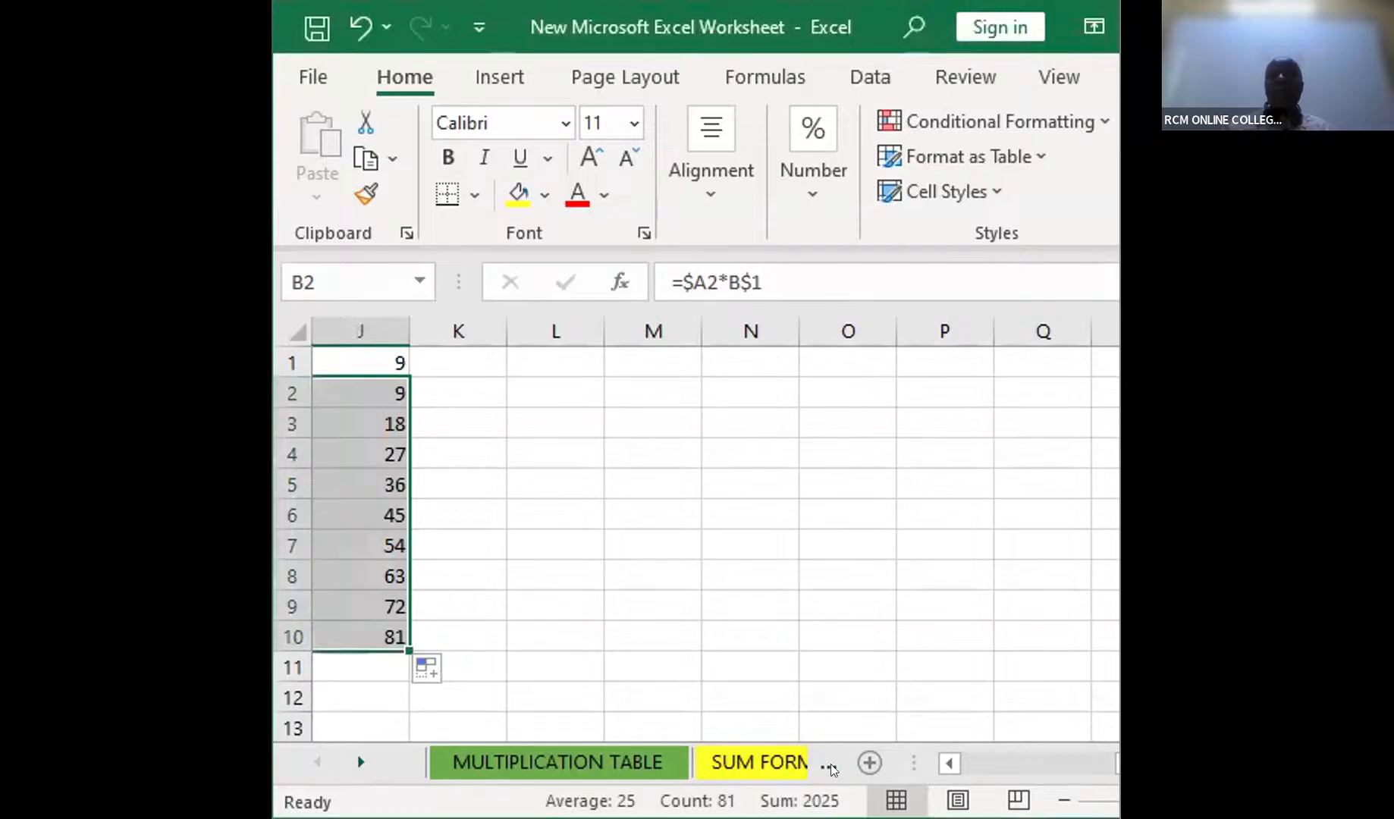
{"action": "scroll", "coordinate": [505, 476], "scroll_direction": "left", "scroll_amount": 9}
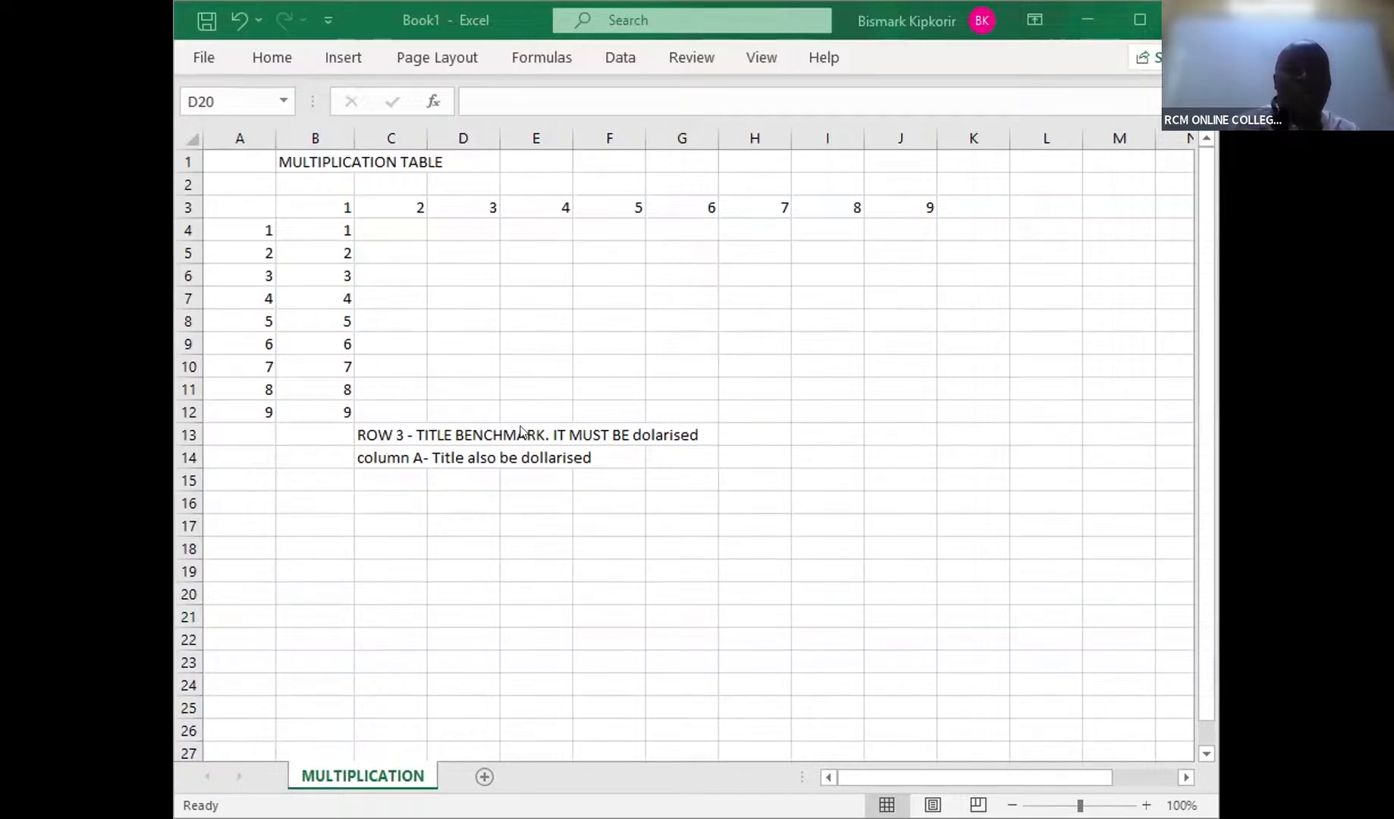
Clear the formulas in B4:B12 of the MULTIPLICATION sheet, keeping the headings in row 3 and column A
{"action": "left_click", "coordinate": [361, 410]}
{"action": "left_click", "coordinate": [342, 406]}
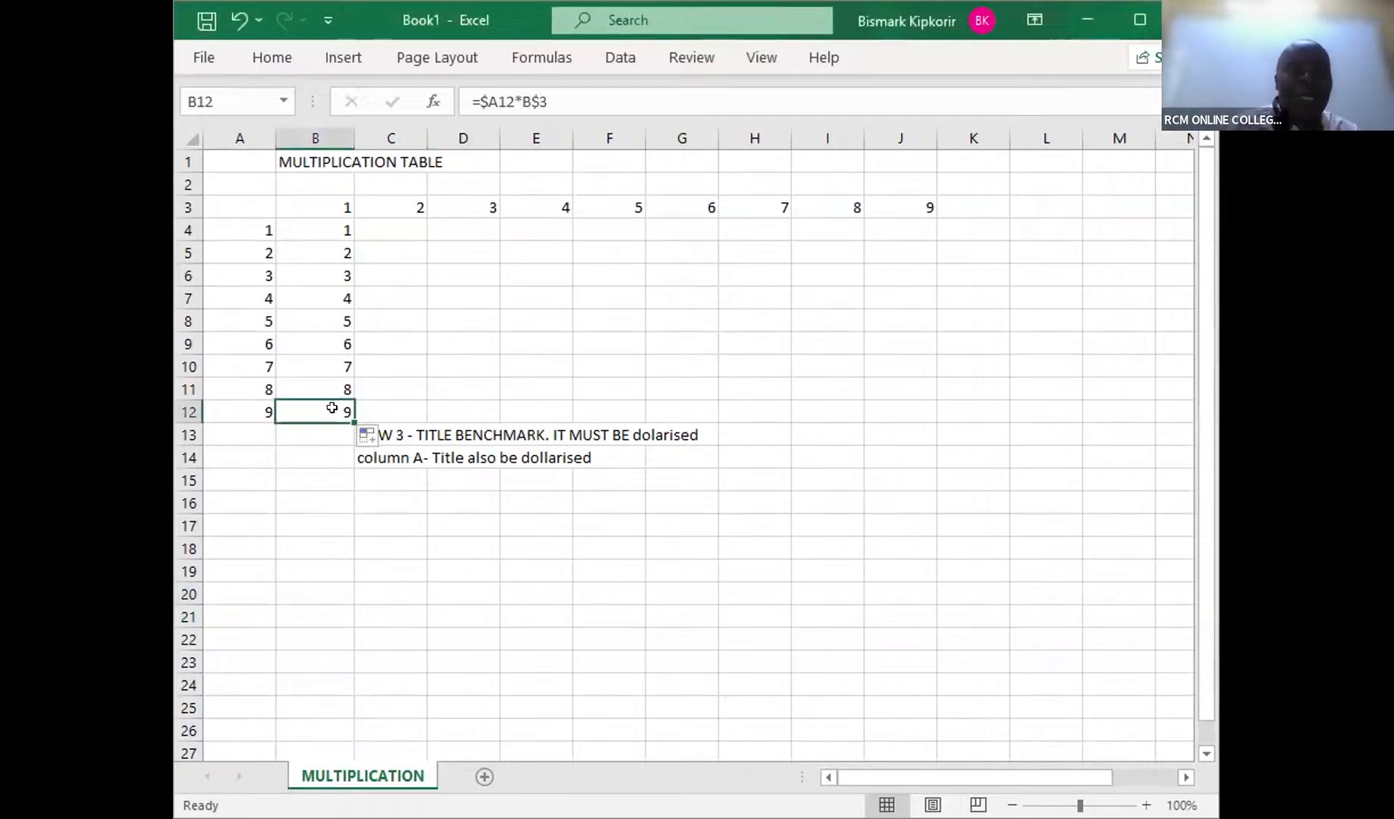
{"action": "left_click_drag", "start_coordinate": [342, 229], "coordinate": [340, 393]}
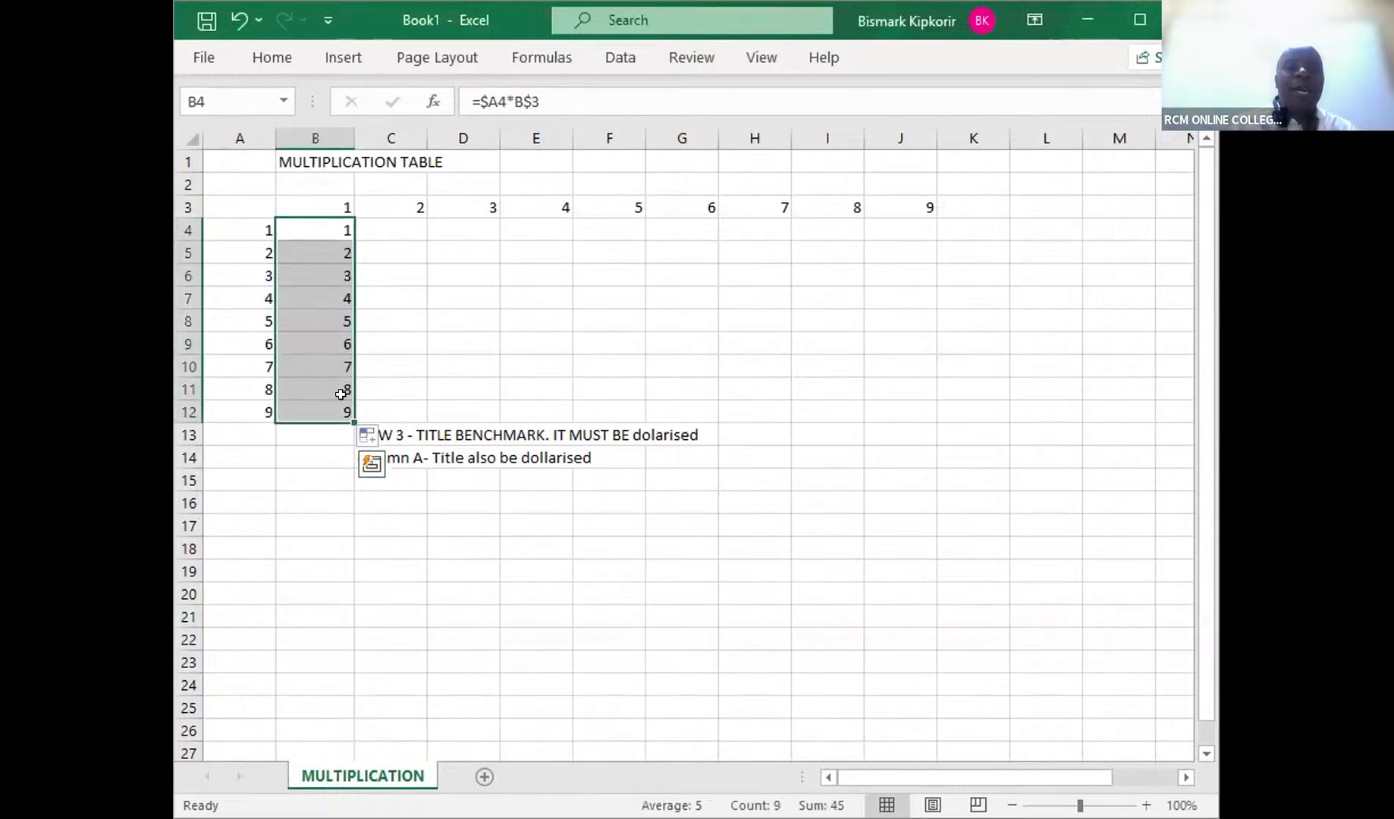
{"action": "key", "text": "Delete"}
{"action": "left_click", "coordinate": [414, 361]}
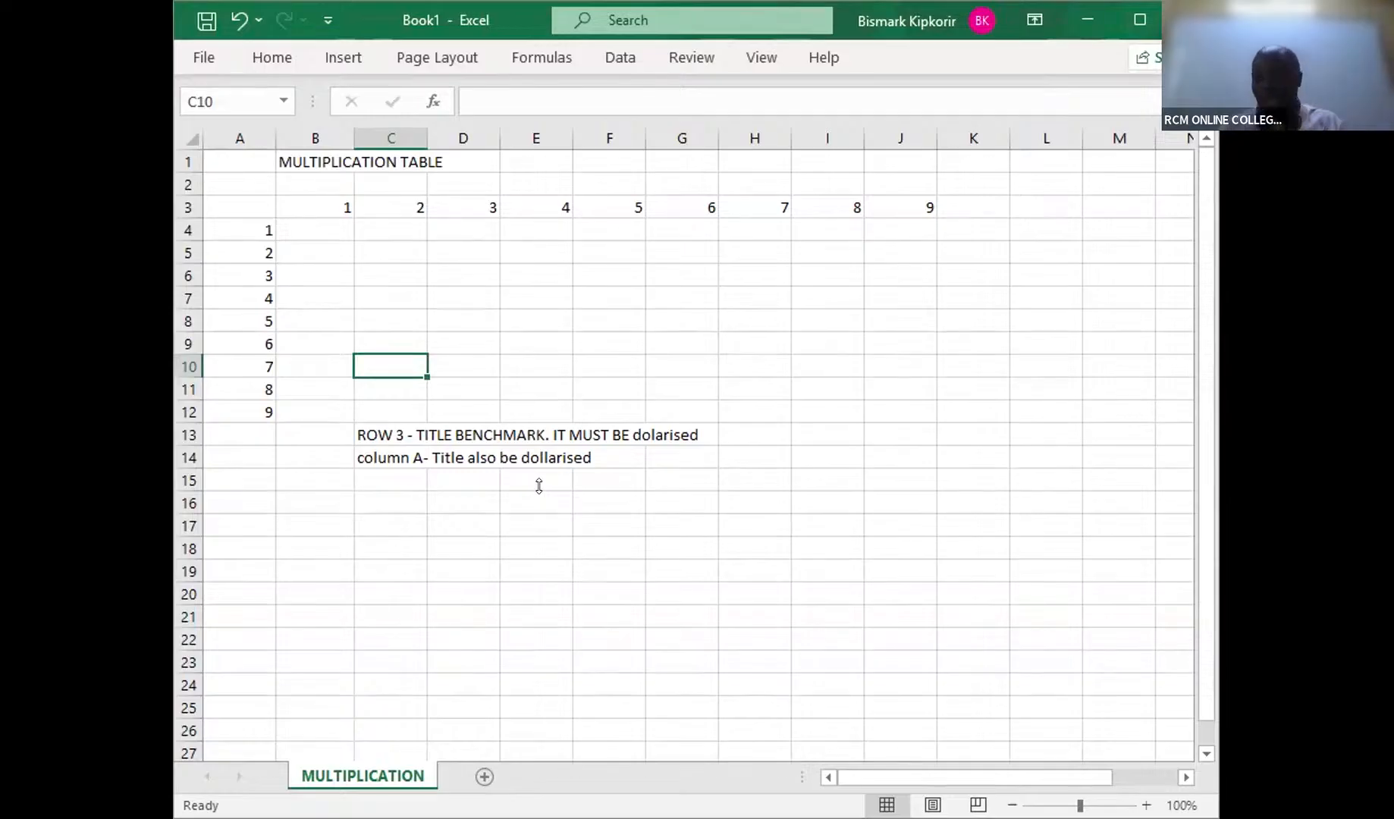
Enter the formula =$A4*B$3 in cell B4 of the MULTIPLICATION sheet, locking column A and row 3 with dollar signs
{"action": "left_click", "coordinate": [1168, 154]}
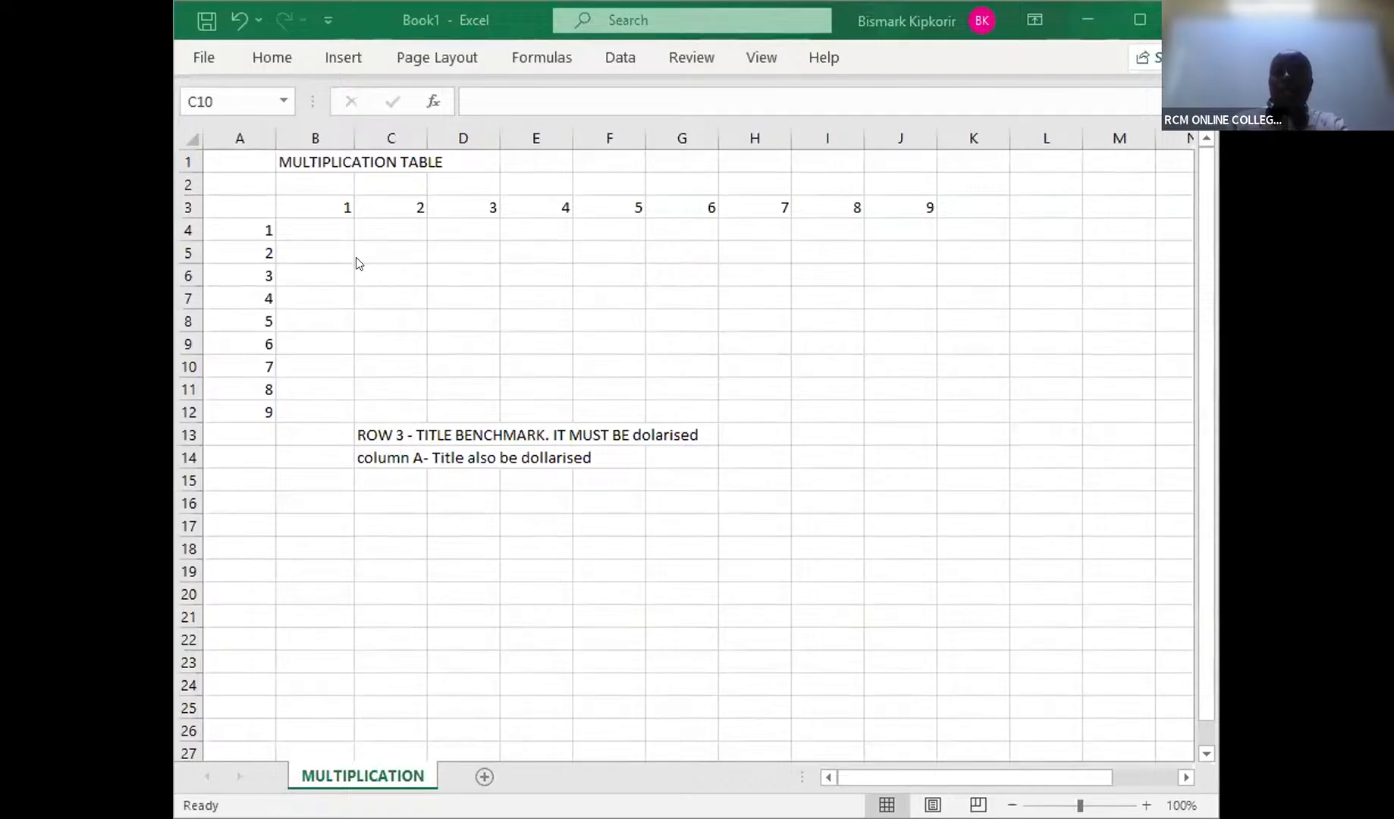
{"action": "left_click", "coordinate": [329, 227]}
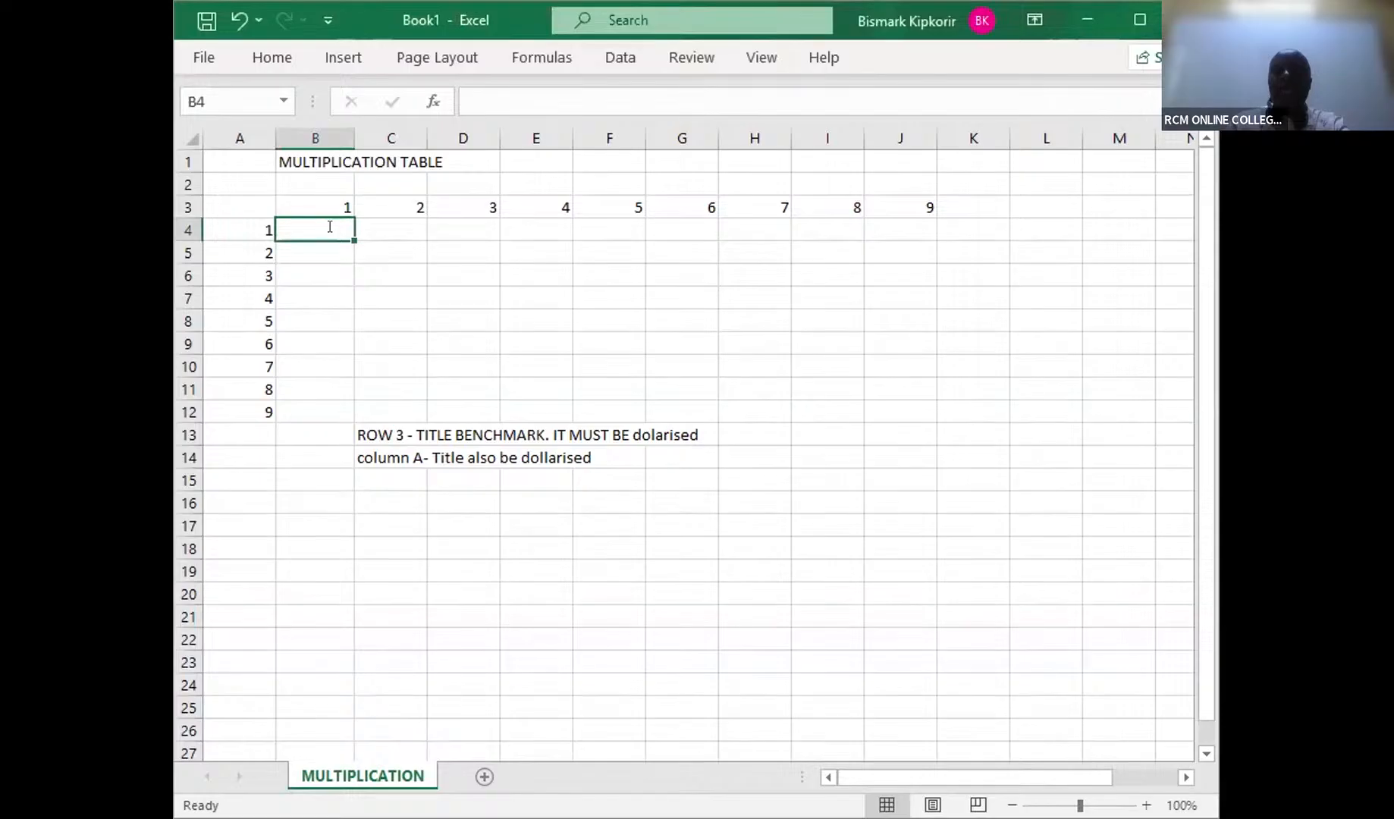
{"action": "type", "text": "="}
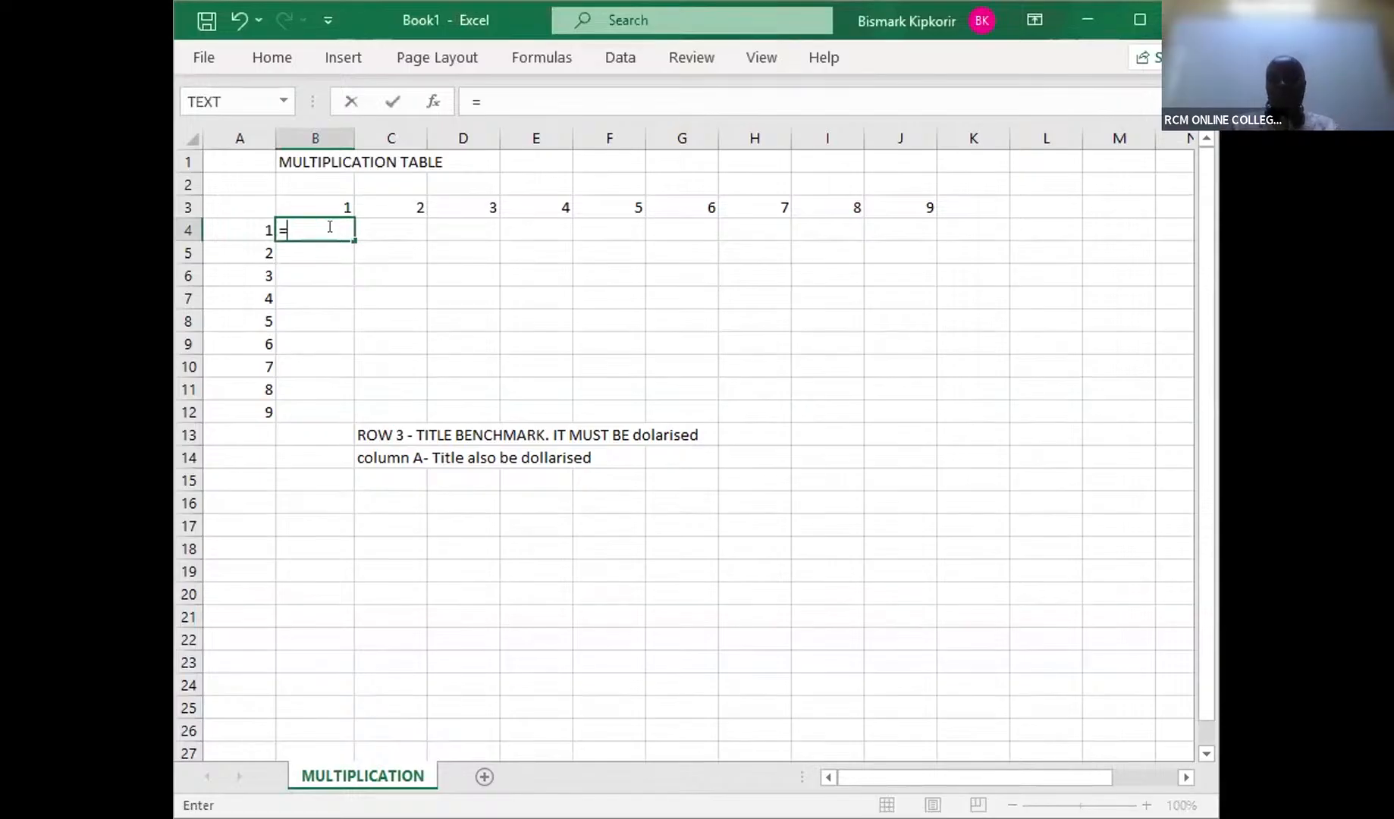
{"action": "left_click", "coordinate": [247, 229]}
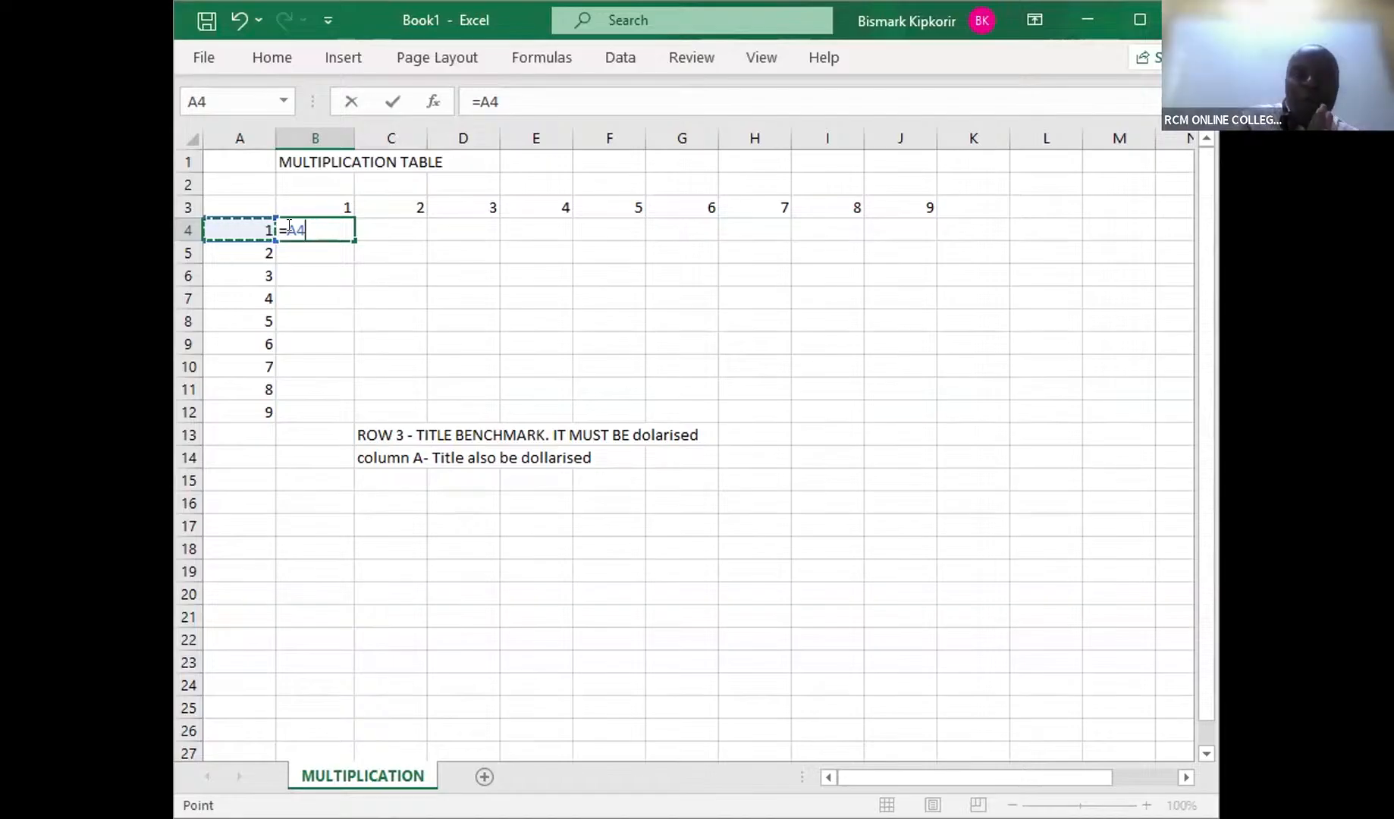
{"action": "left_click", "coordinate": [289, 228]}
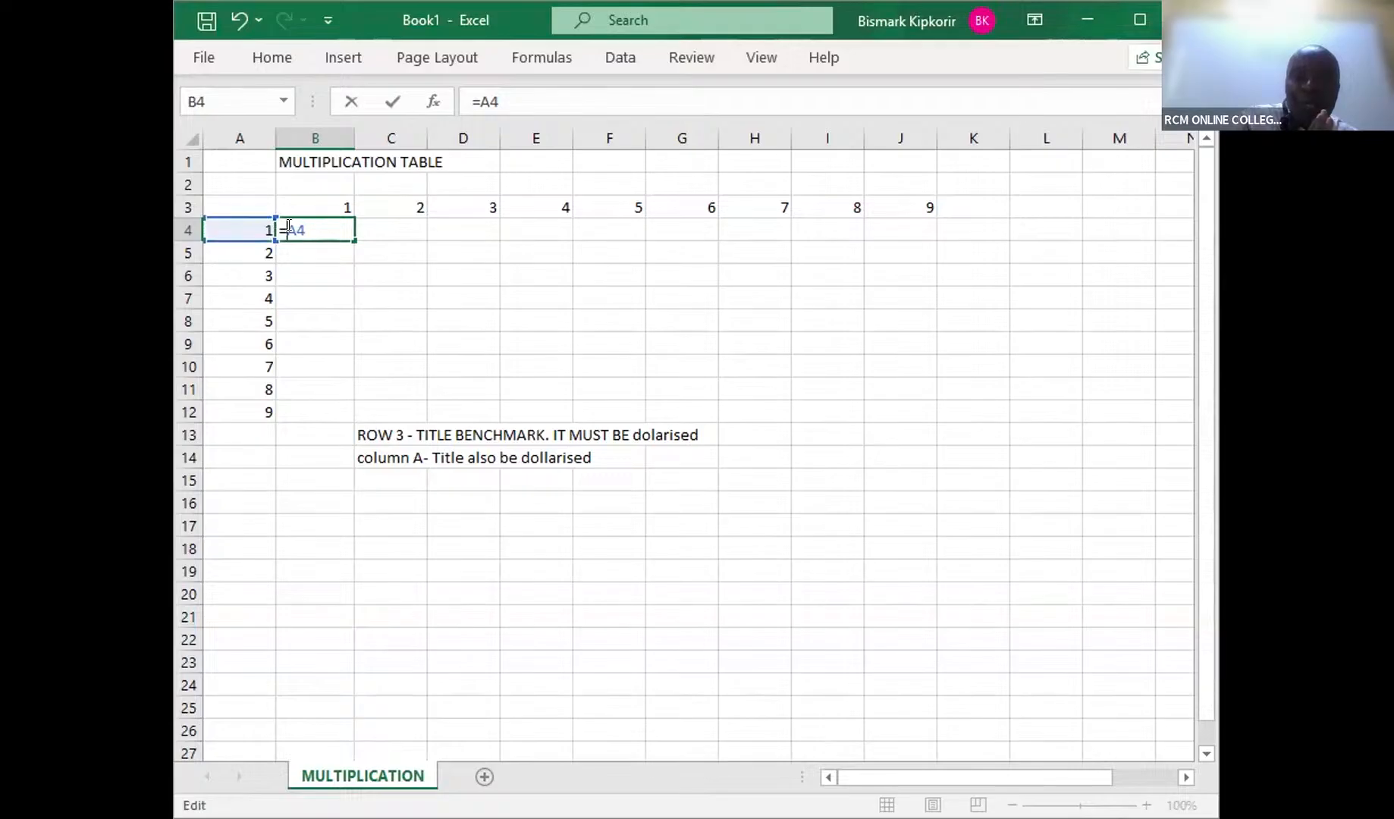
{"action": "type", "text": "$A4*"}
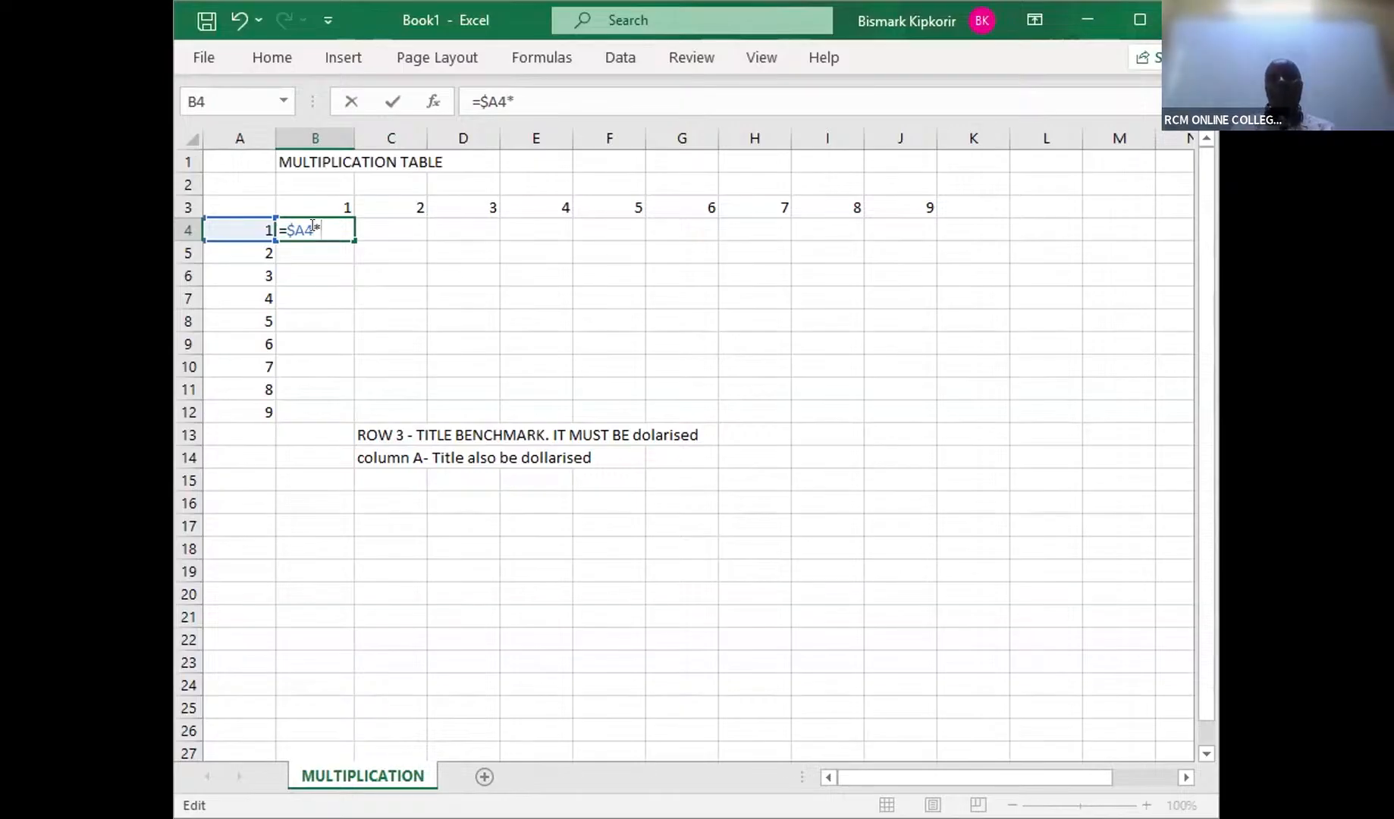
{"action": "left_click", "coordinate": [313, 199]}
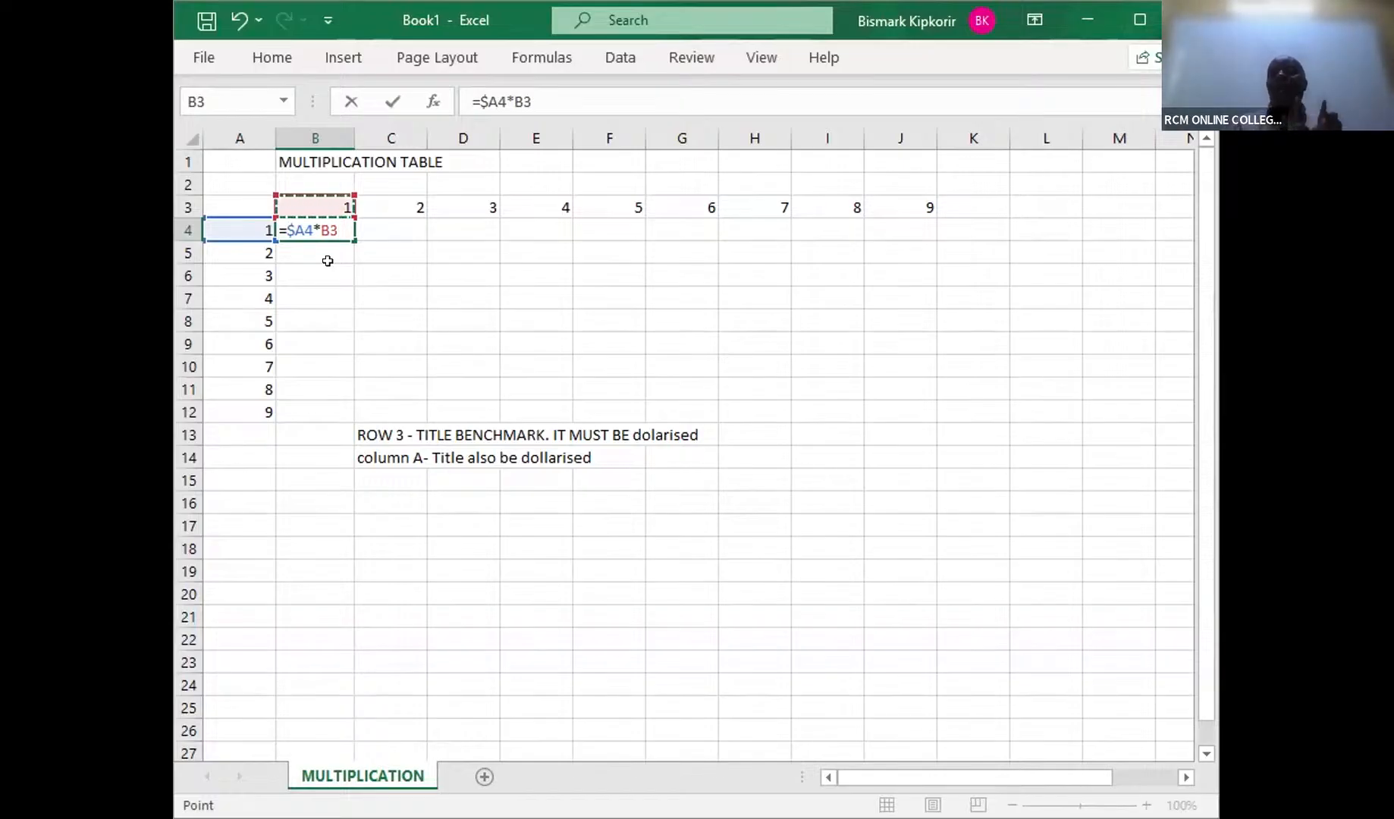
{"action": "key", "text": "Left"}
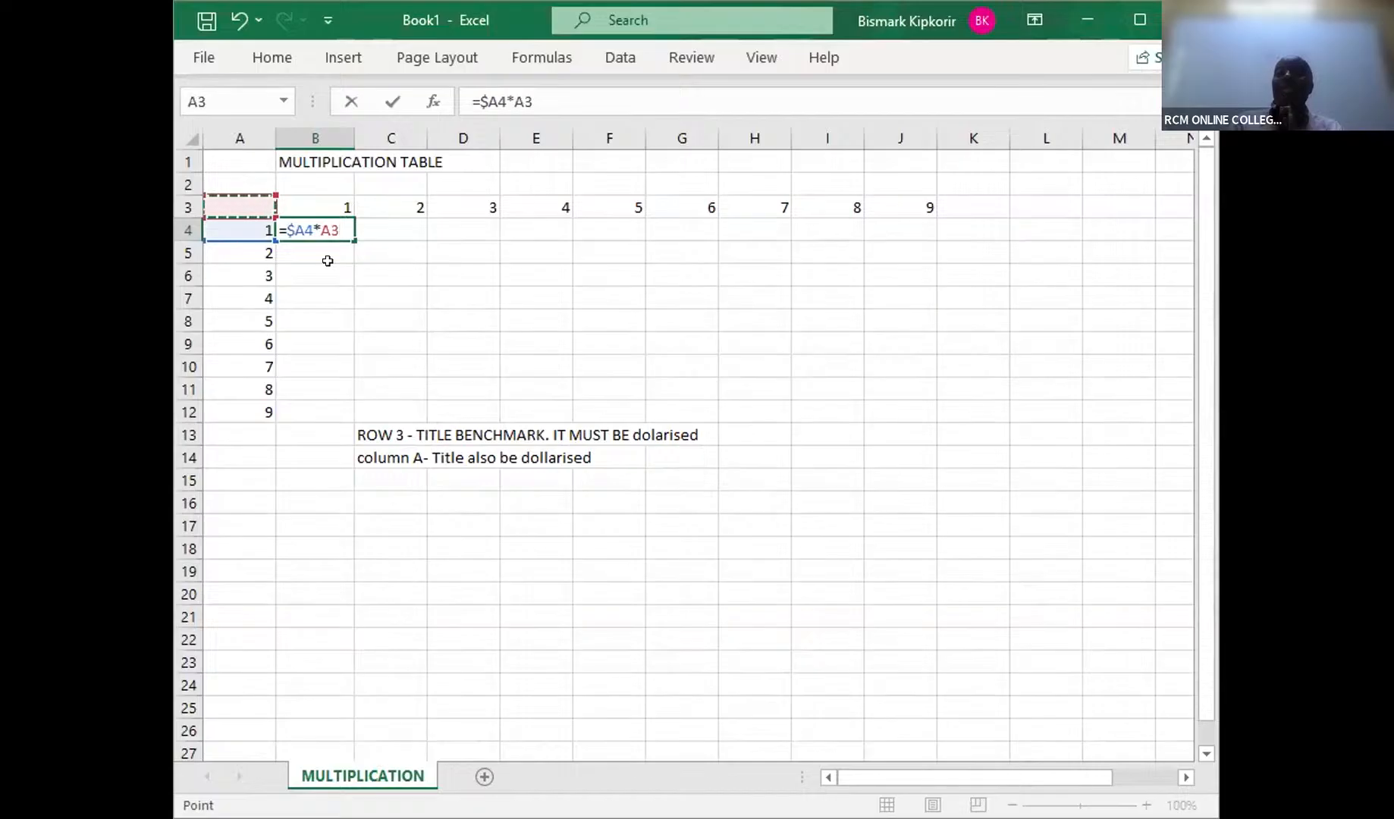
{"action": "key", "text": "Right"}
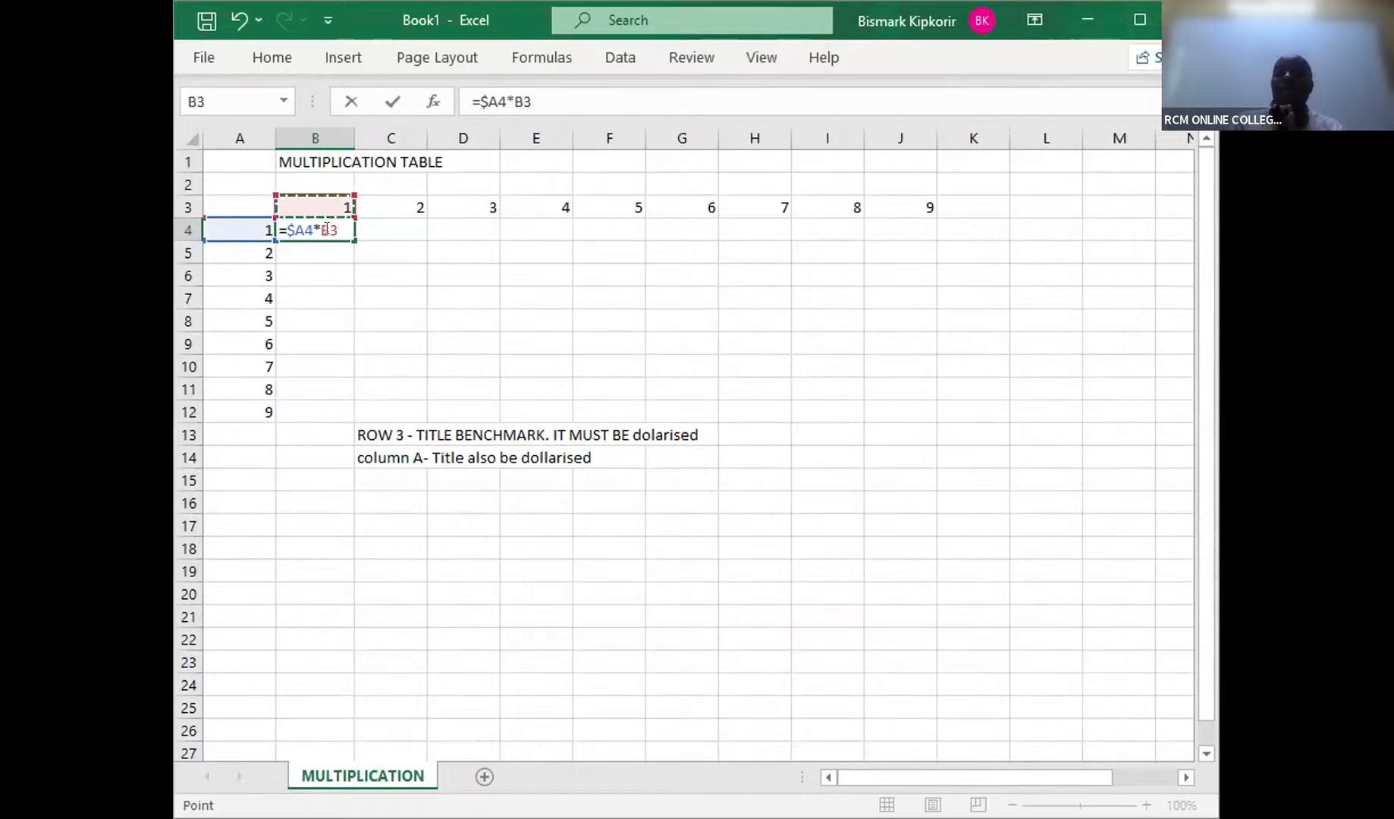
{"action": "left_click", "coordinate": [327, 229]}
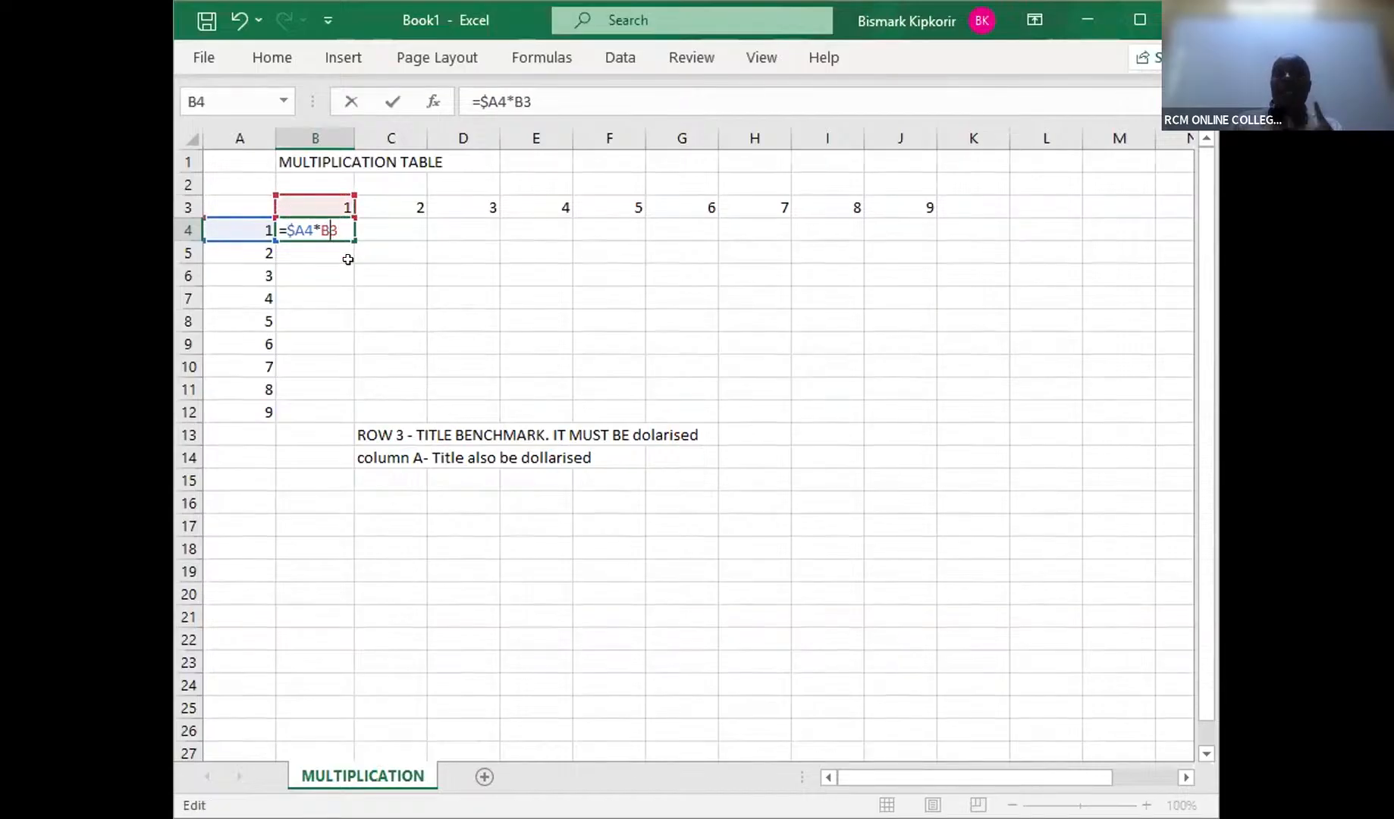
{"action": "type", "text": "$"}
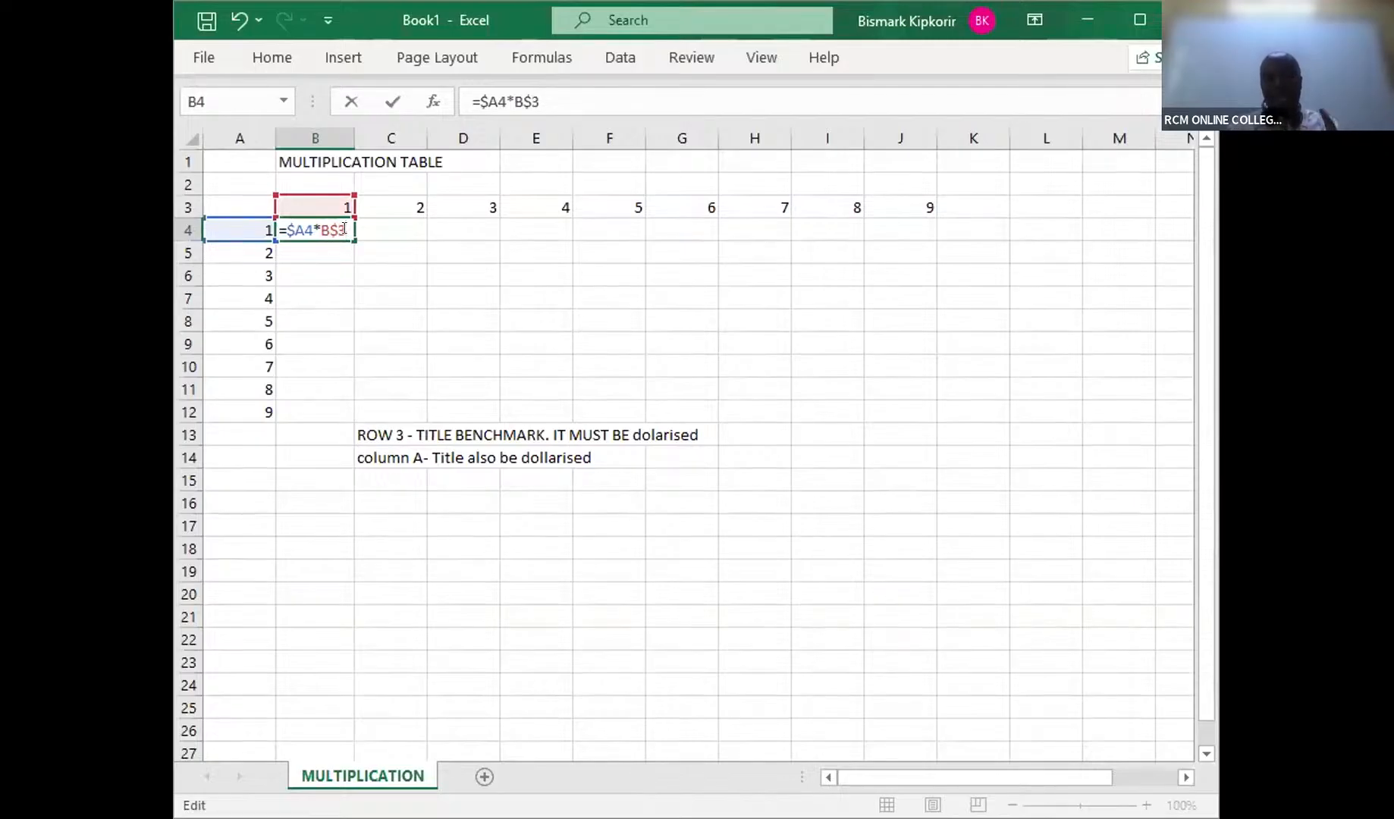
{"action": "key", "text": "Return"}
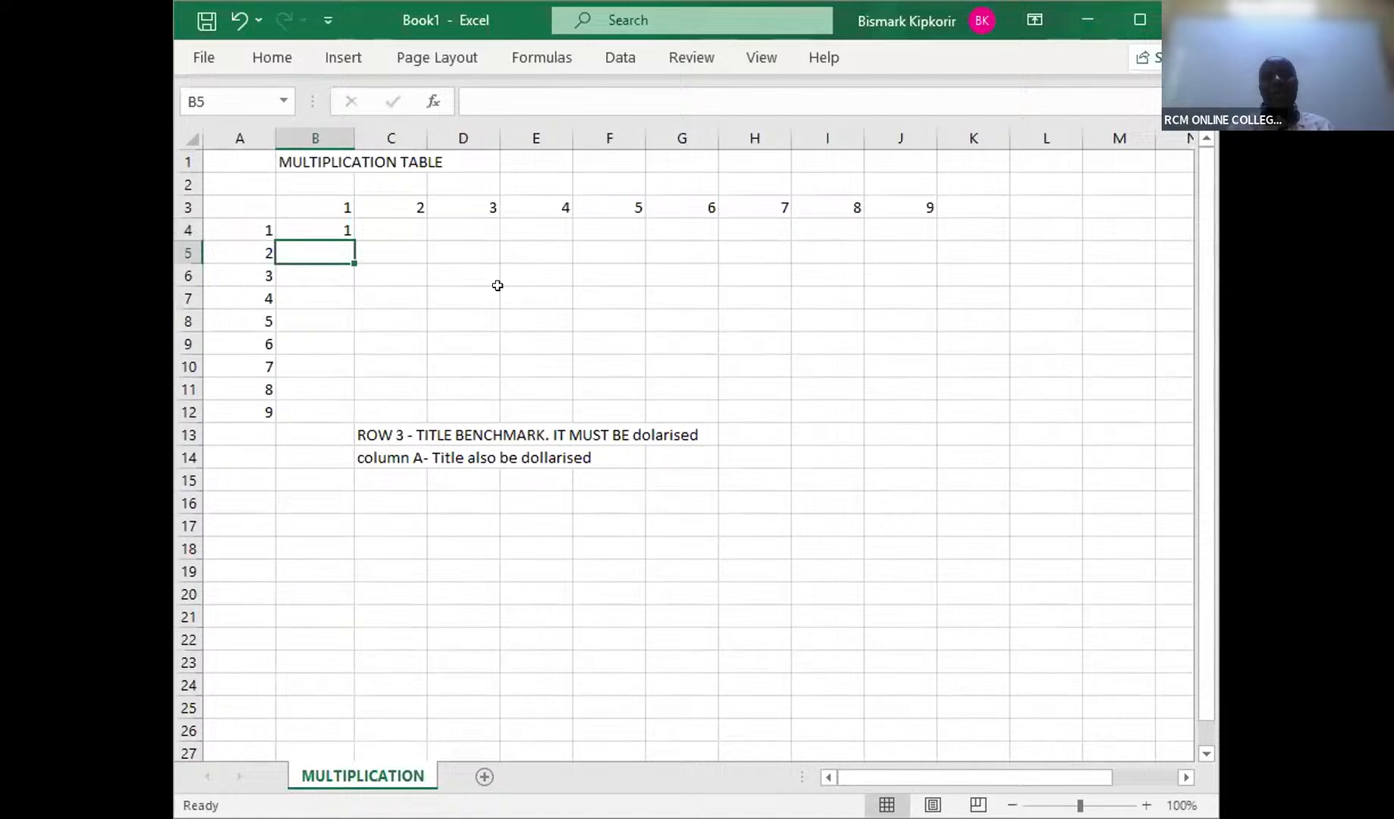
Fill the formula in B4 down to row 12 and across to column J
{"action": "left_click", "coordinate": [346, 231]}
{"action": "left_click_drag", "start_coordinate": [346, 262], "coordinate": [384, 375]}
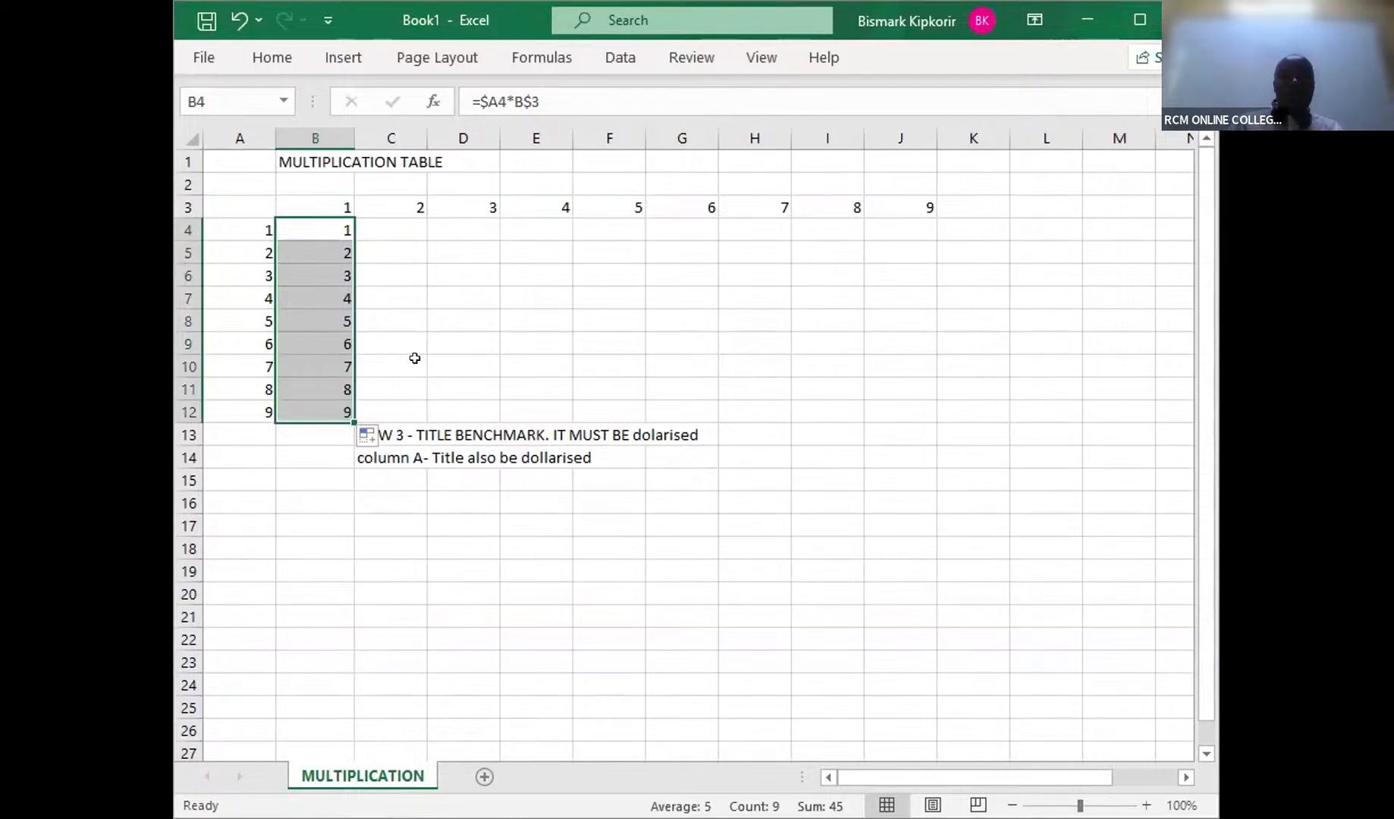
{"action": "left_click_drag", "start_coordinate": [354, 421], "coordinate": [903, 413]}
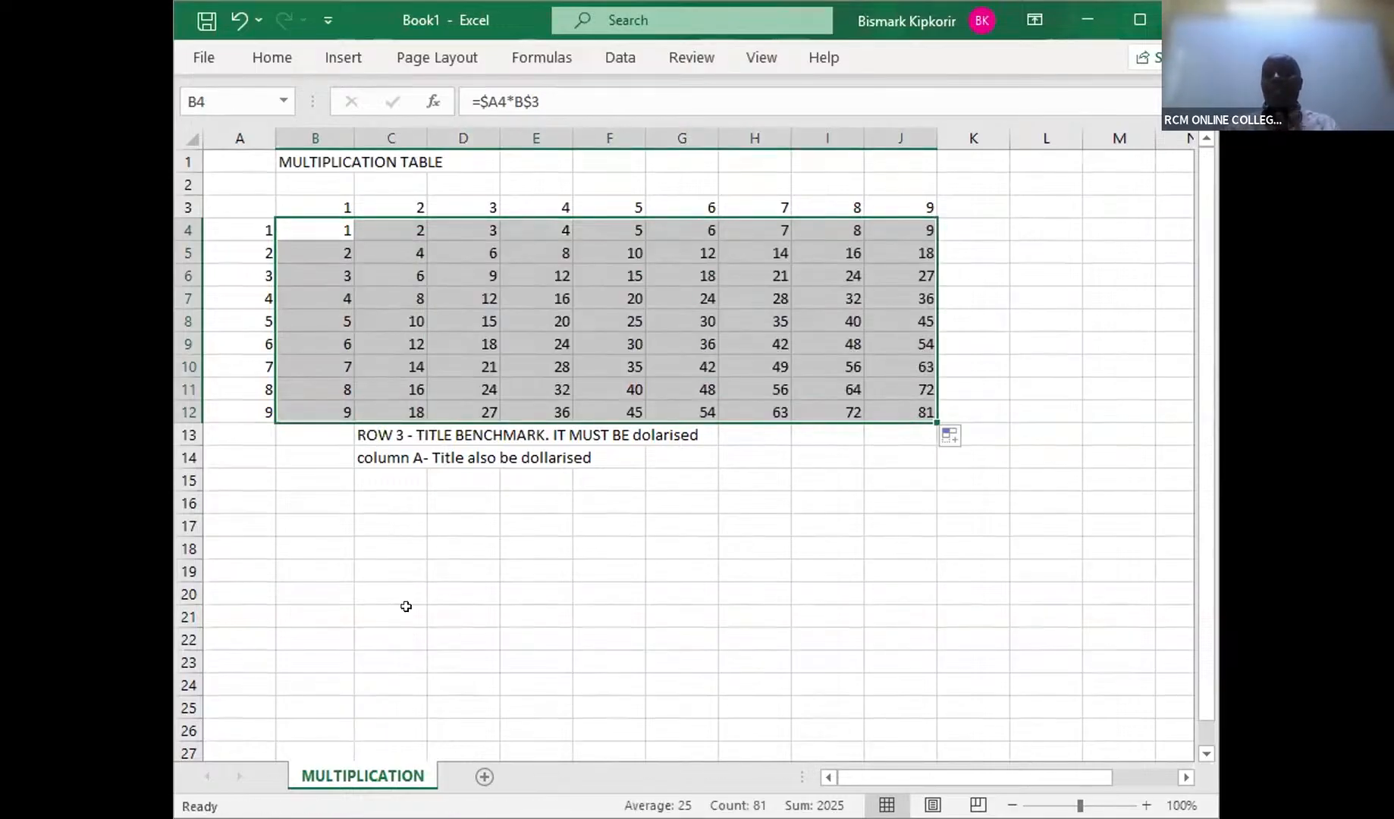
{"action": "left_click", "coordinate": [385, 470]}
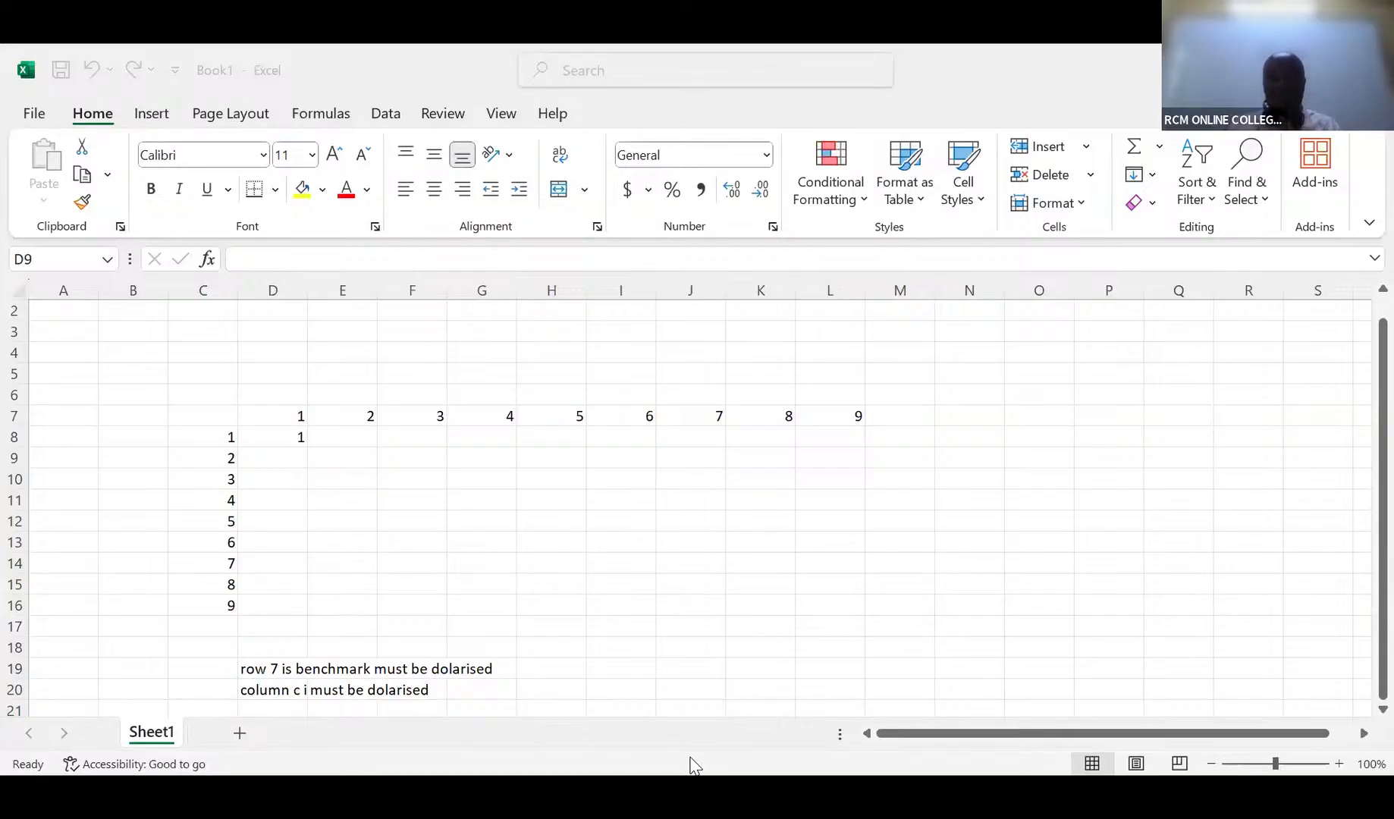
Re-enter the formula =$C8*D$7 in cell D8 of Sheet1, locking column C and row 7, and fill it down and across the table
{"action": "left_click", "coordinate": [295, 442]}
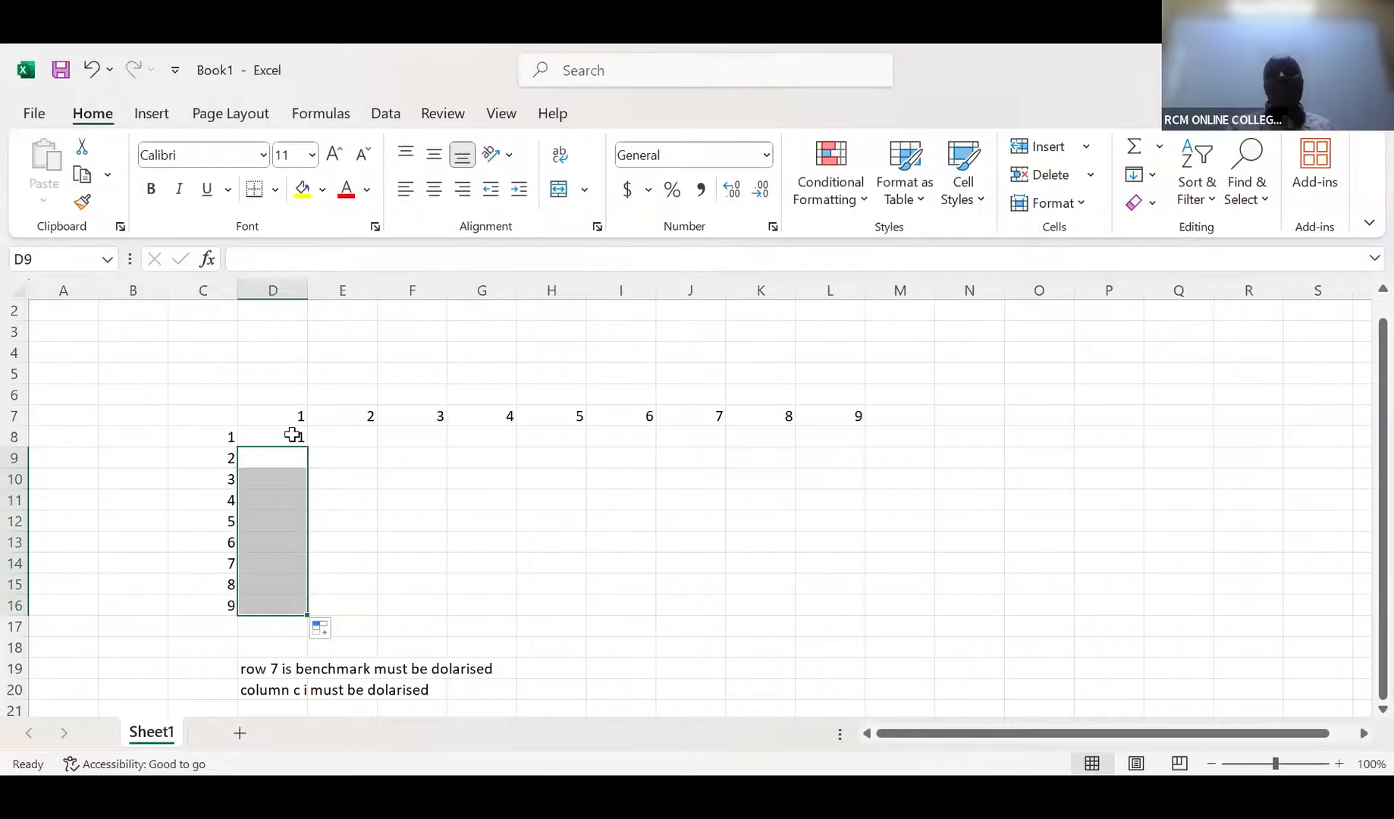
{"action": "left_click", "coordinate": [292, 436]}
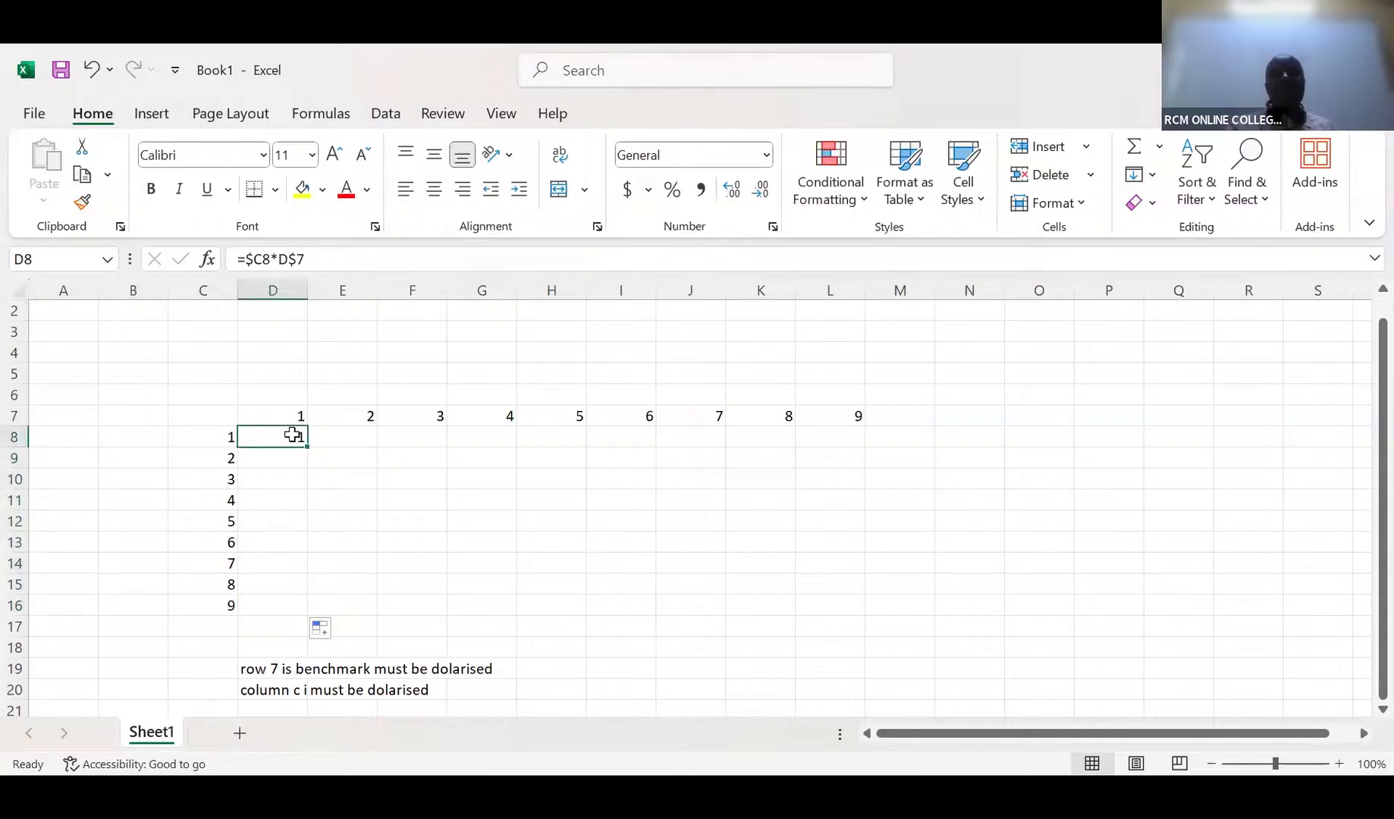
{"action": "double_click", "coordinate": [293, 435]}
{"action": "type", "text": "="}
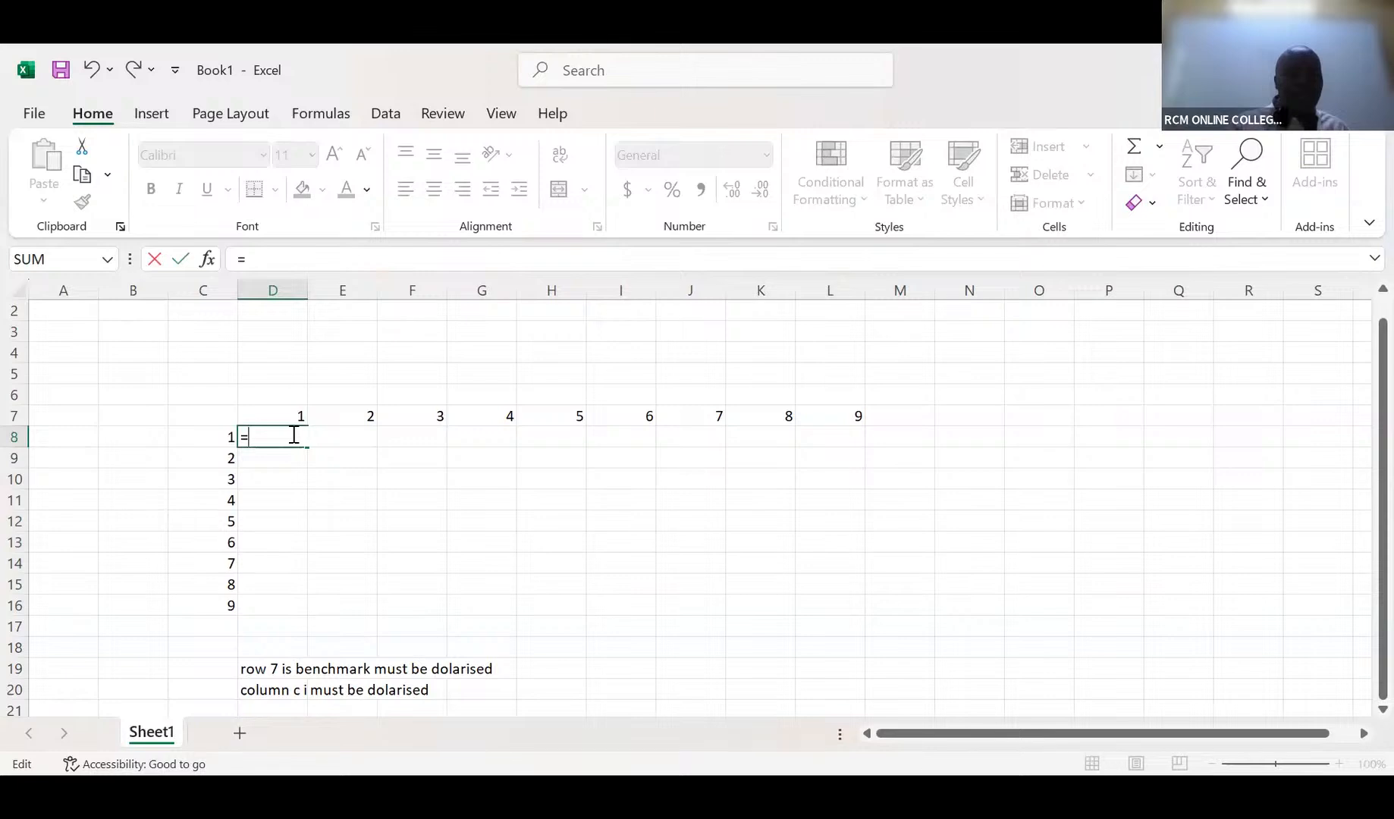
{"action": "left_click", "coordinate": [217, 437]}
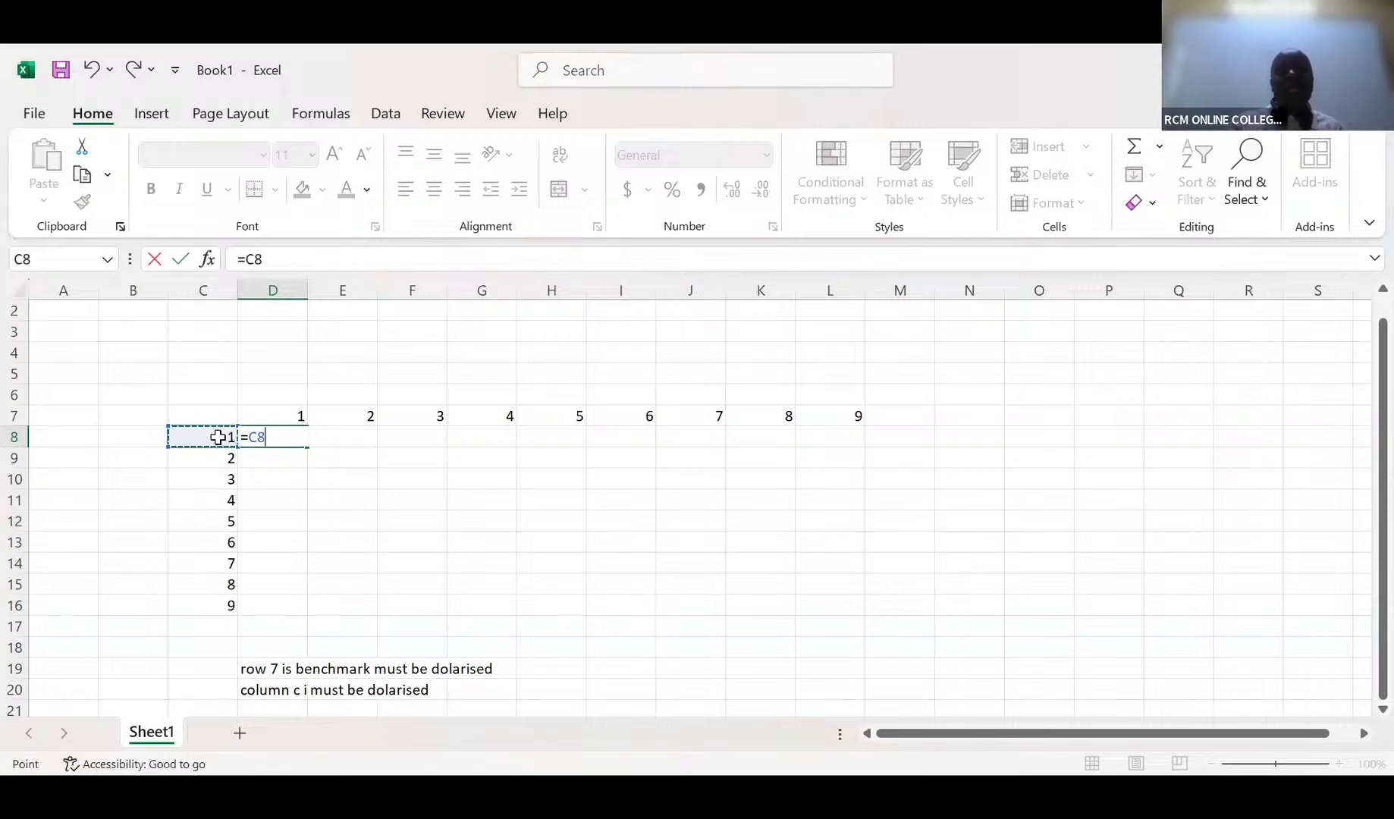
{"action": "left_click", "coordinate": [252, 259]}
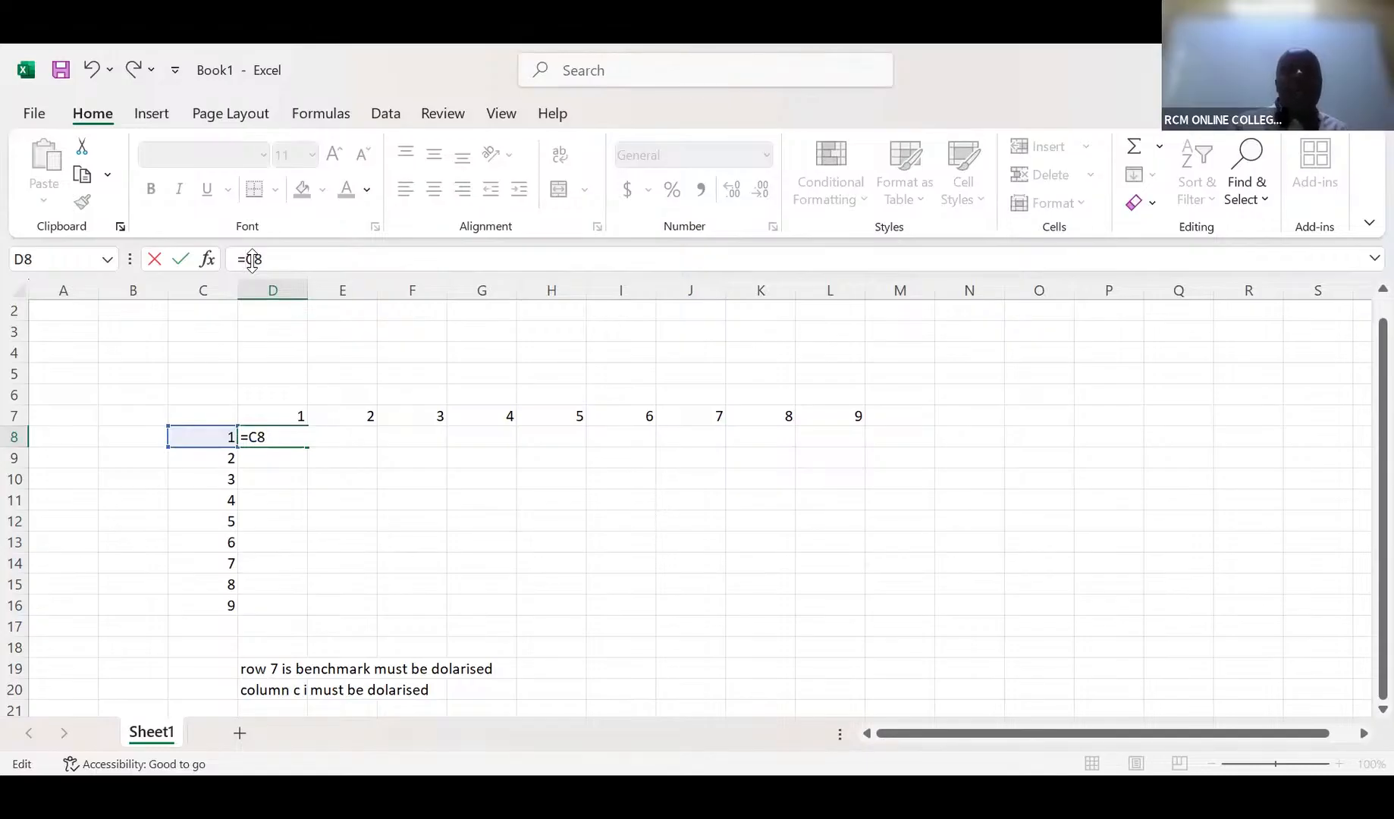
{"action": "type", "text": "$"}
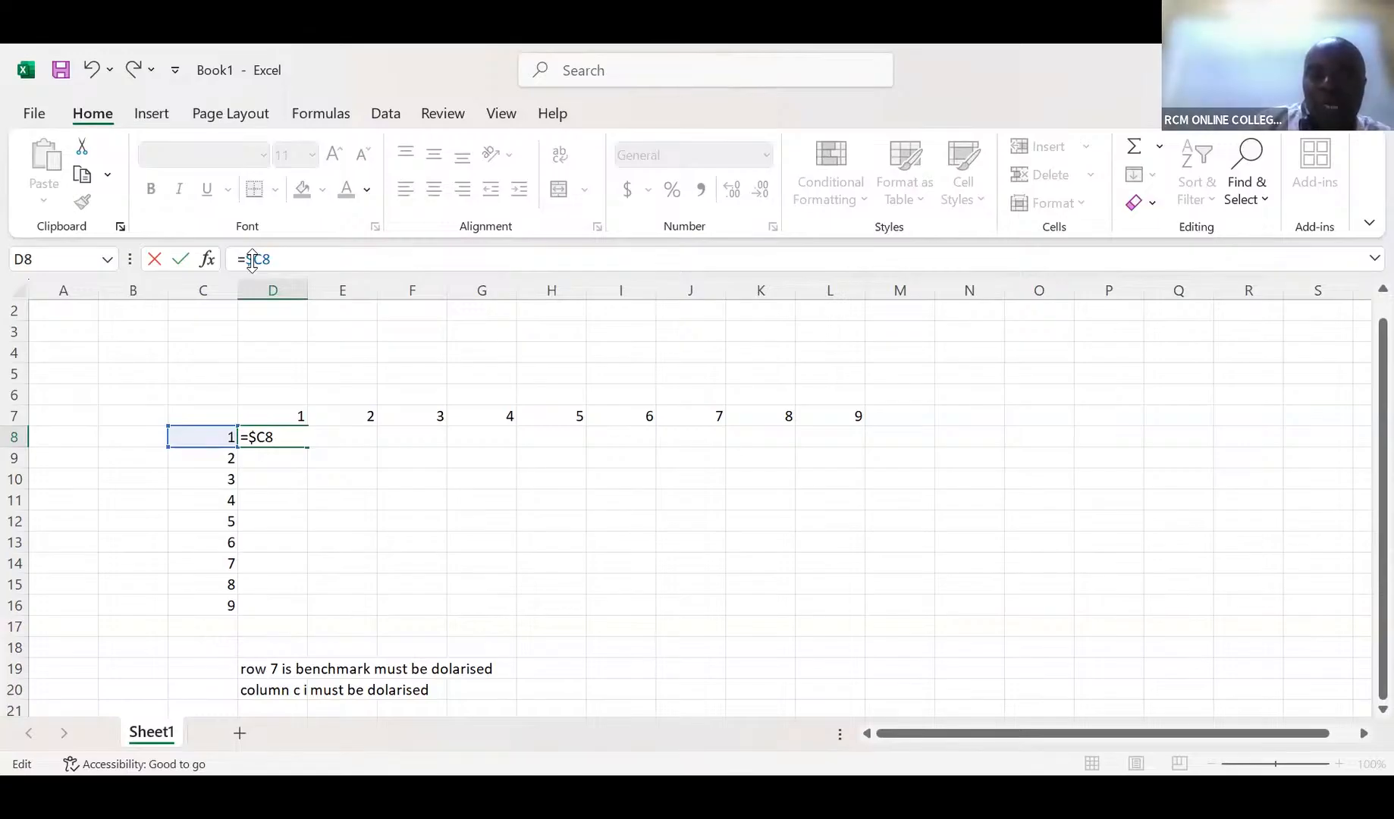
{"action": "left_click", "coordinate": [280, 437]}
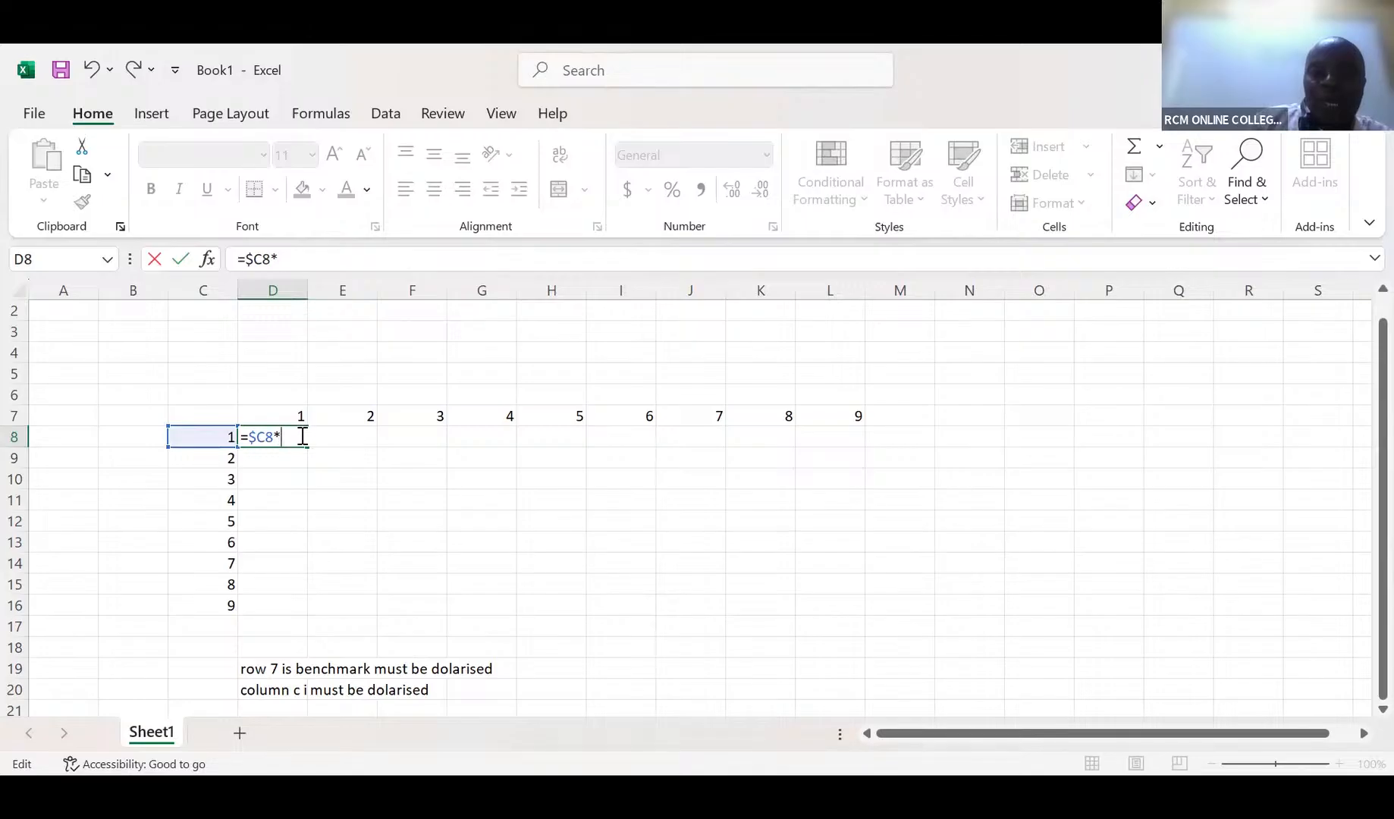
{"action": "left_click", "coordinate": [285, 417]}
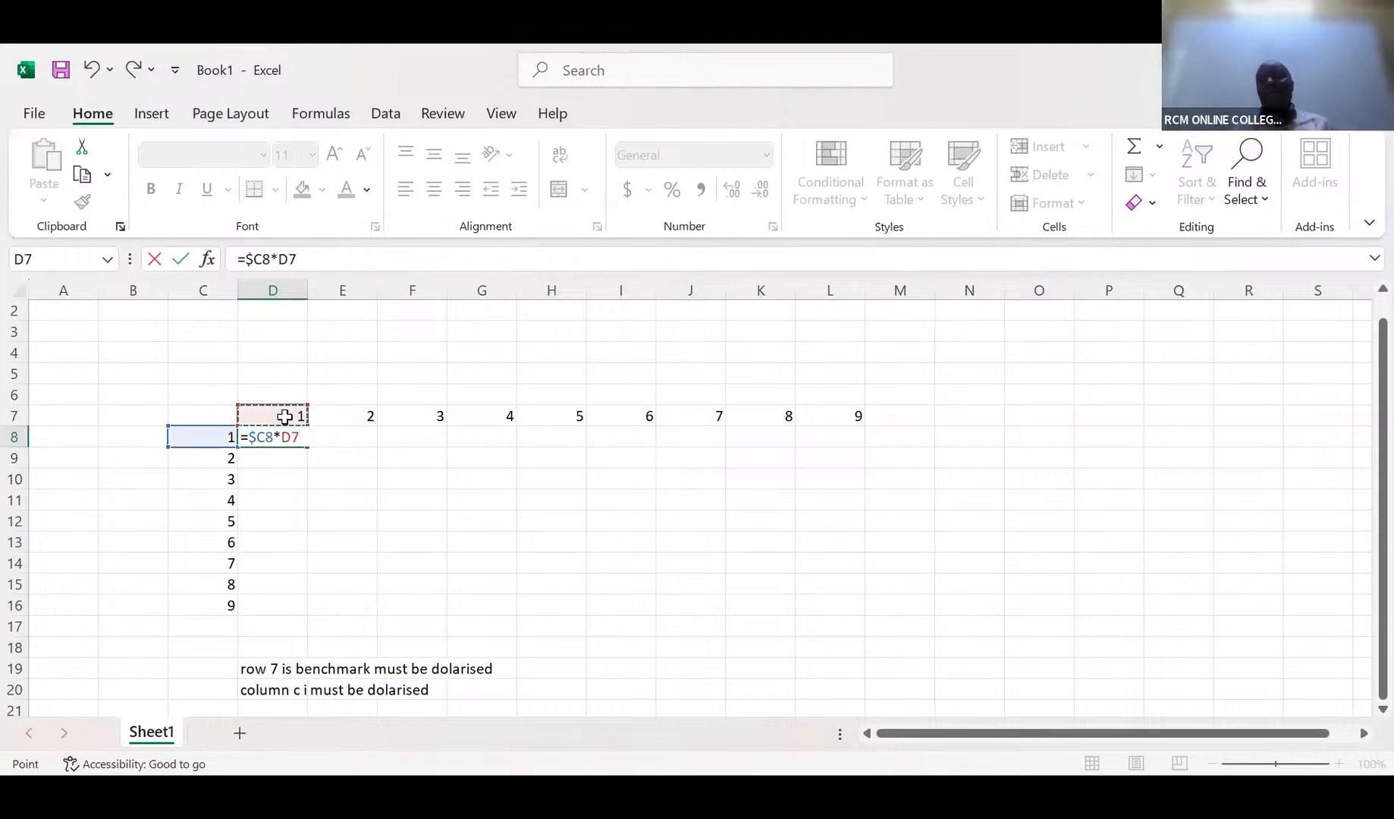
{"action": "key", "text": "F2"}
{"action": "key", "text": "Left"}
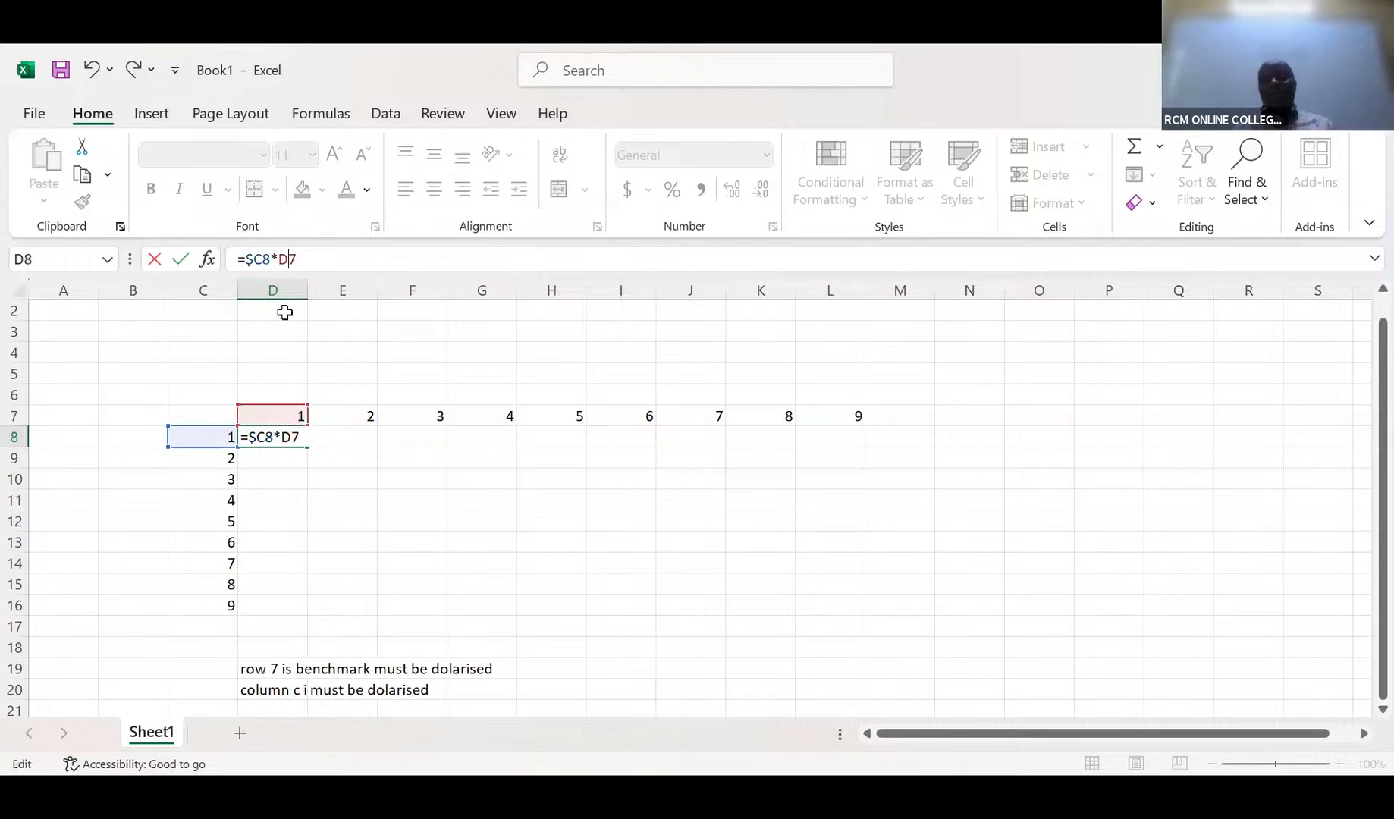
{"action": "type", "text": "$"}
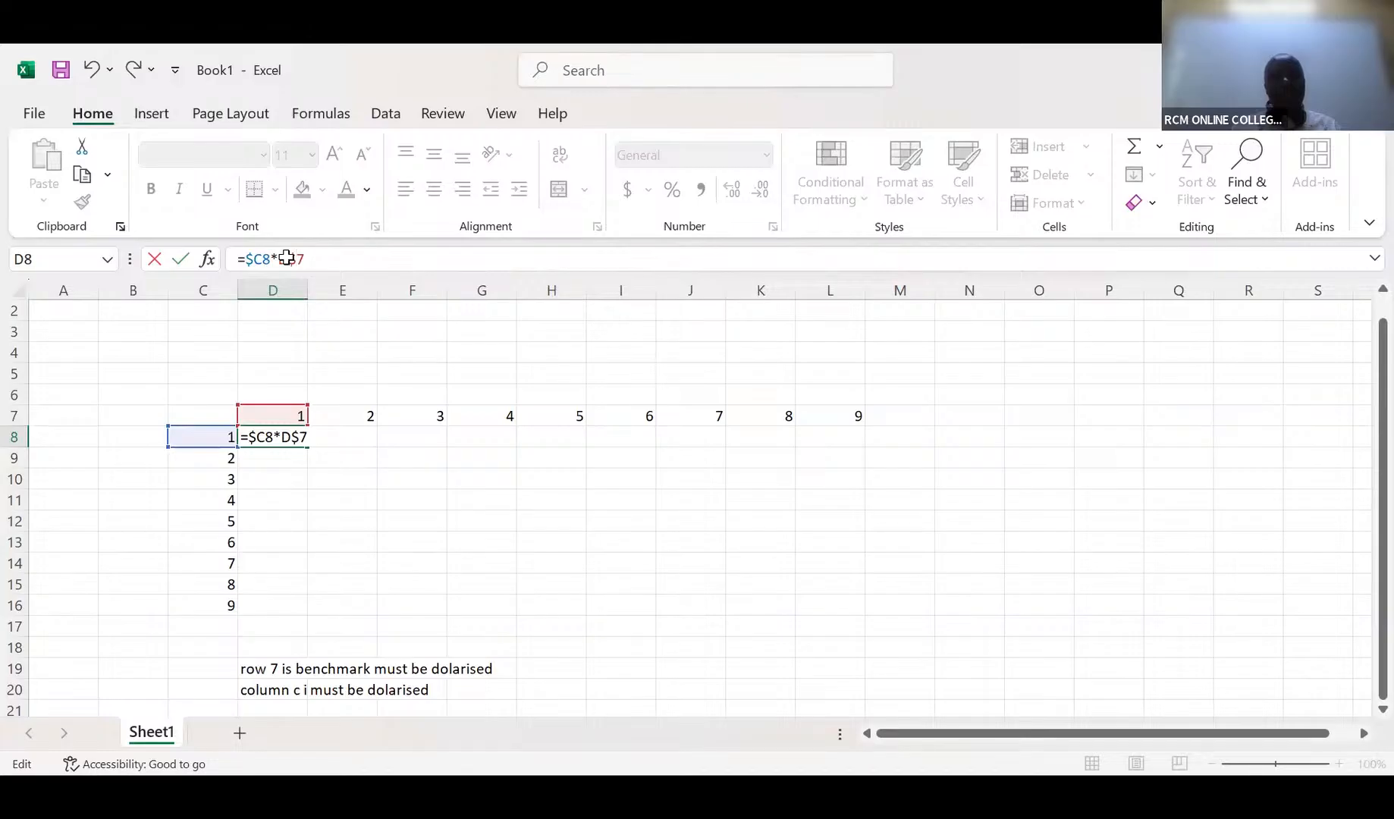
{"action": "key", "text": "ctrl+Return"}
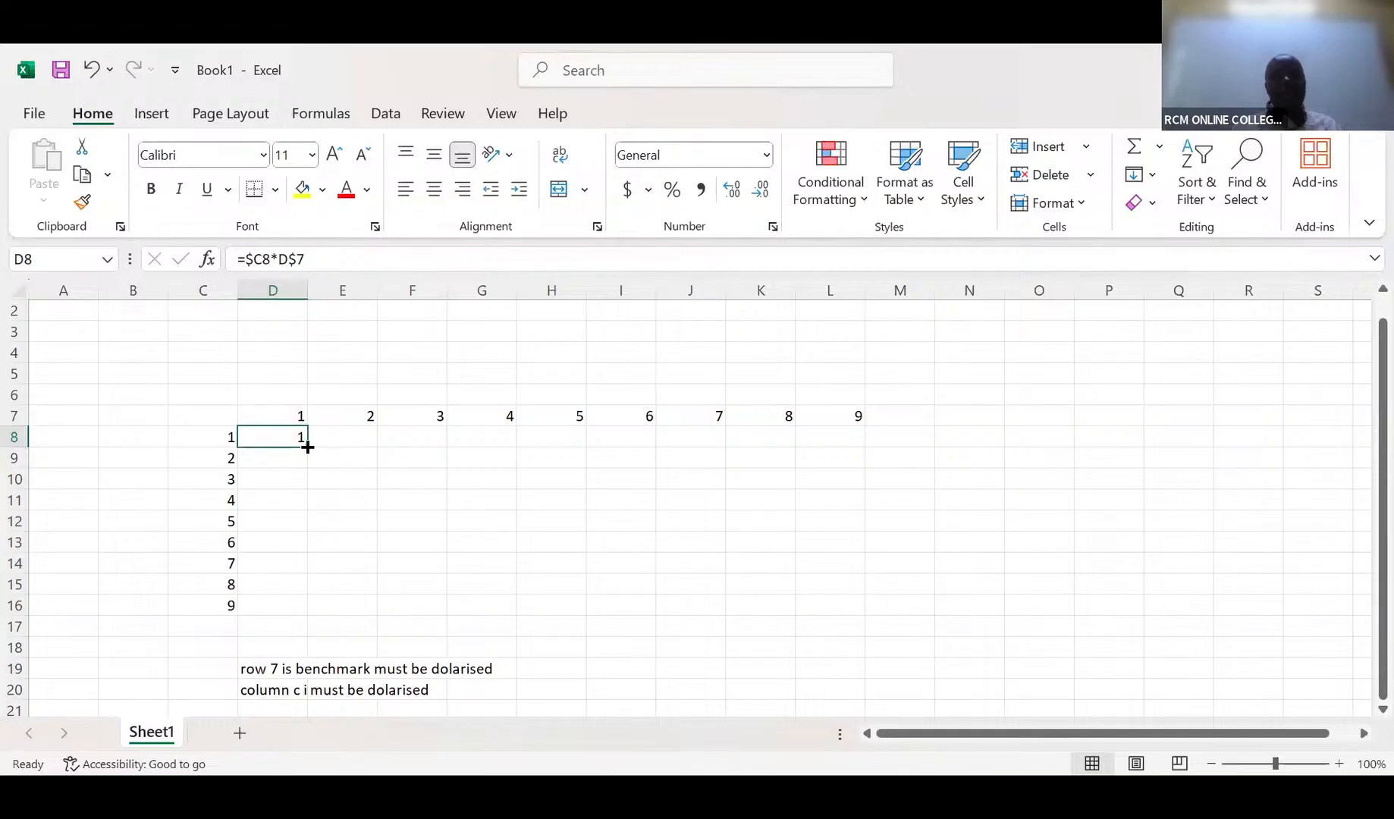
{"action": "left_click_drag", "start_coordinate": [308, 448], "coordinate": [657, 615]}
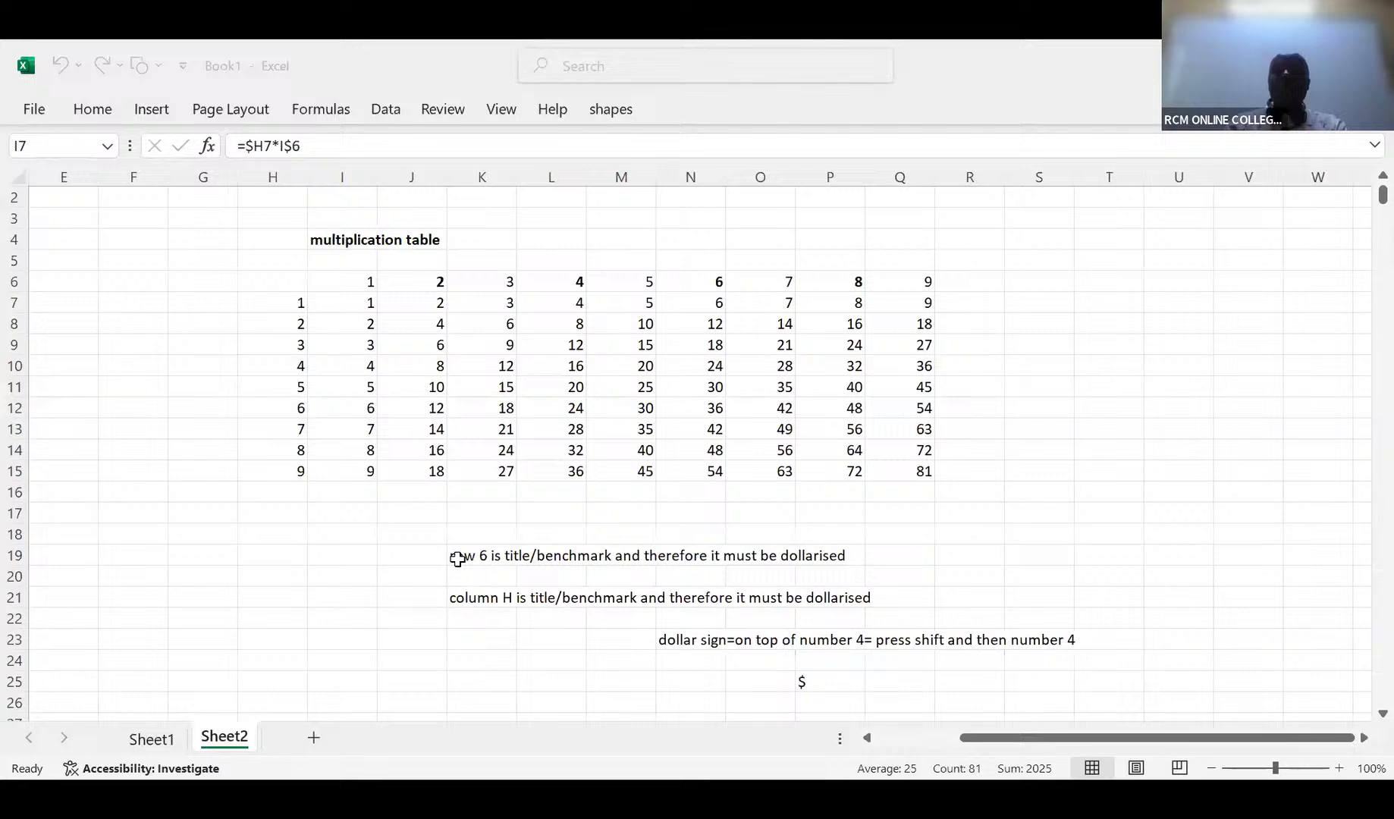
Clear the explanatory notes in K19:S24 below the multiplication table on Sheet2
{"action": "left_click", "coordinate": [458, 559]}
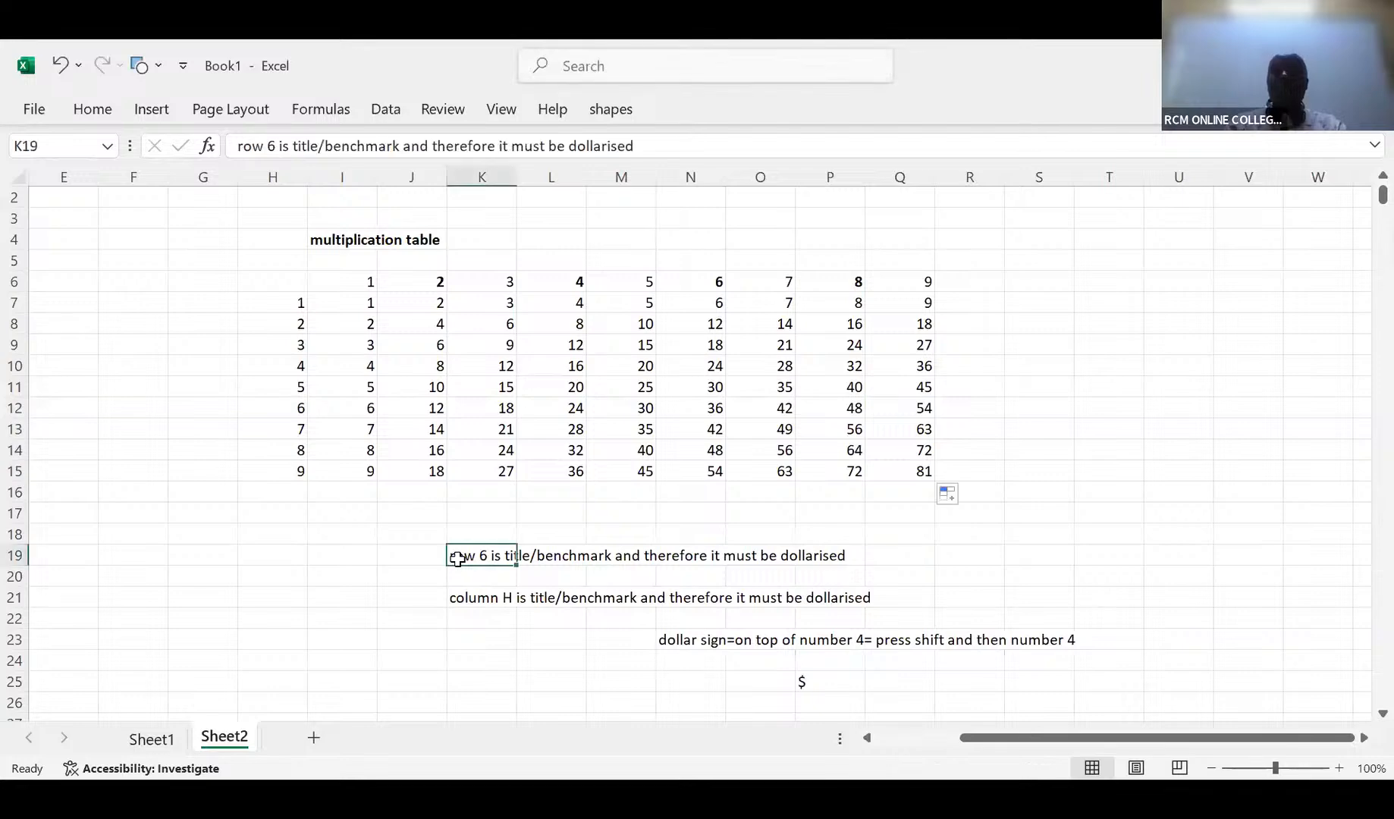
{"action": "left_click_drag", "start_coordinate": [457, 559], "coordinate": [1069, 653]}
{"action": "type", "text": "ful"}
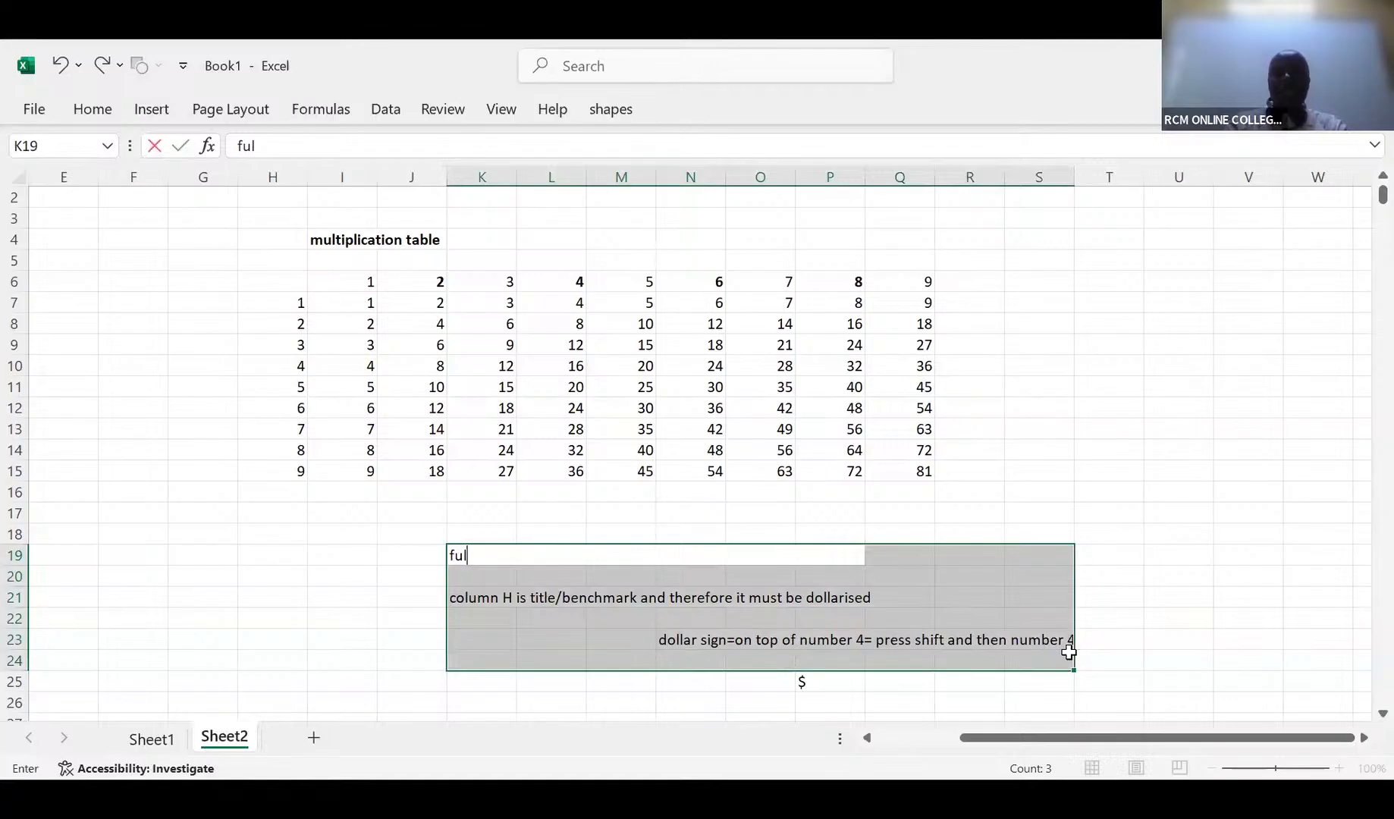
{"action": "type", "text": "l referenc"}
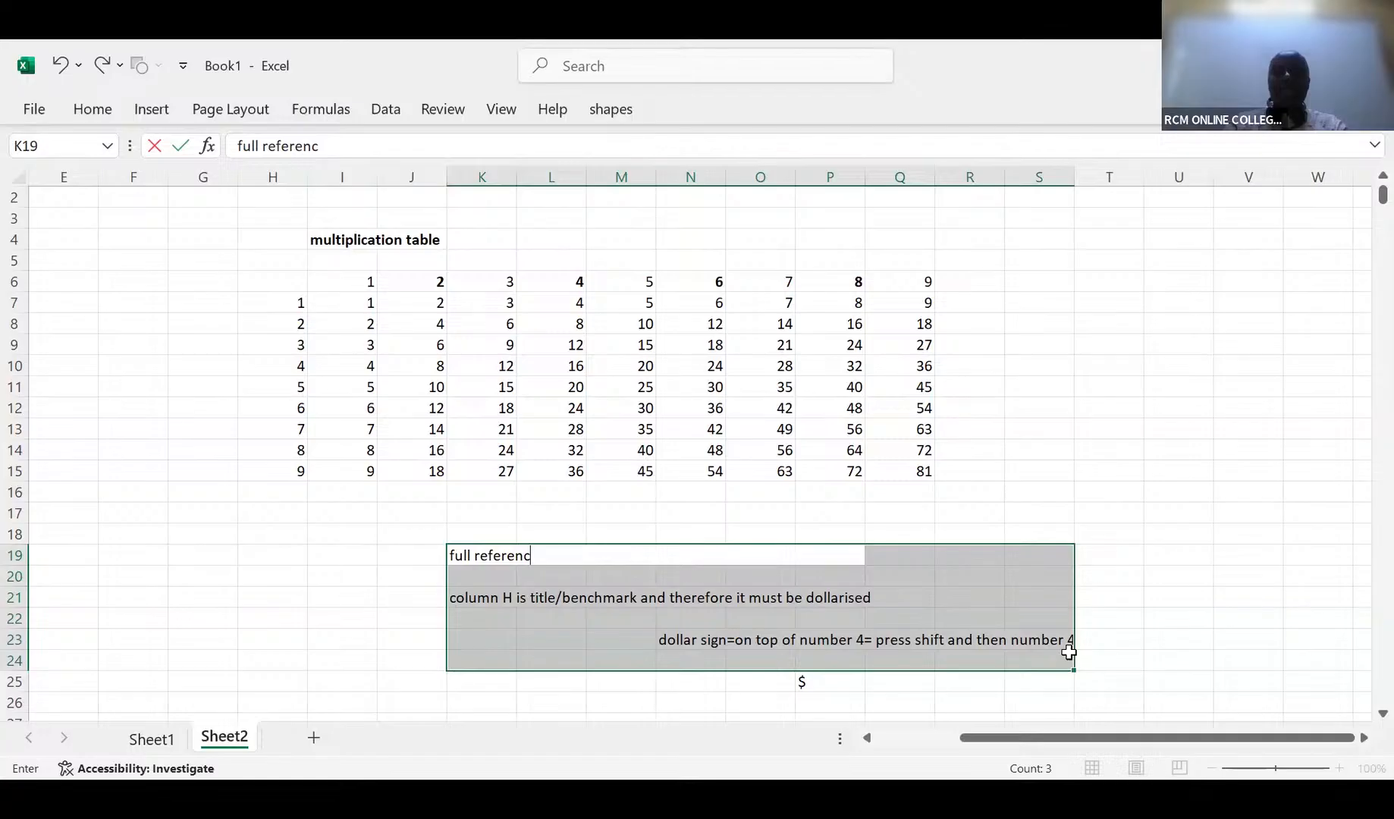
{"action": "key", "text": "Escape"}
{"action": "key", "text": "Delete"}
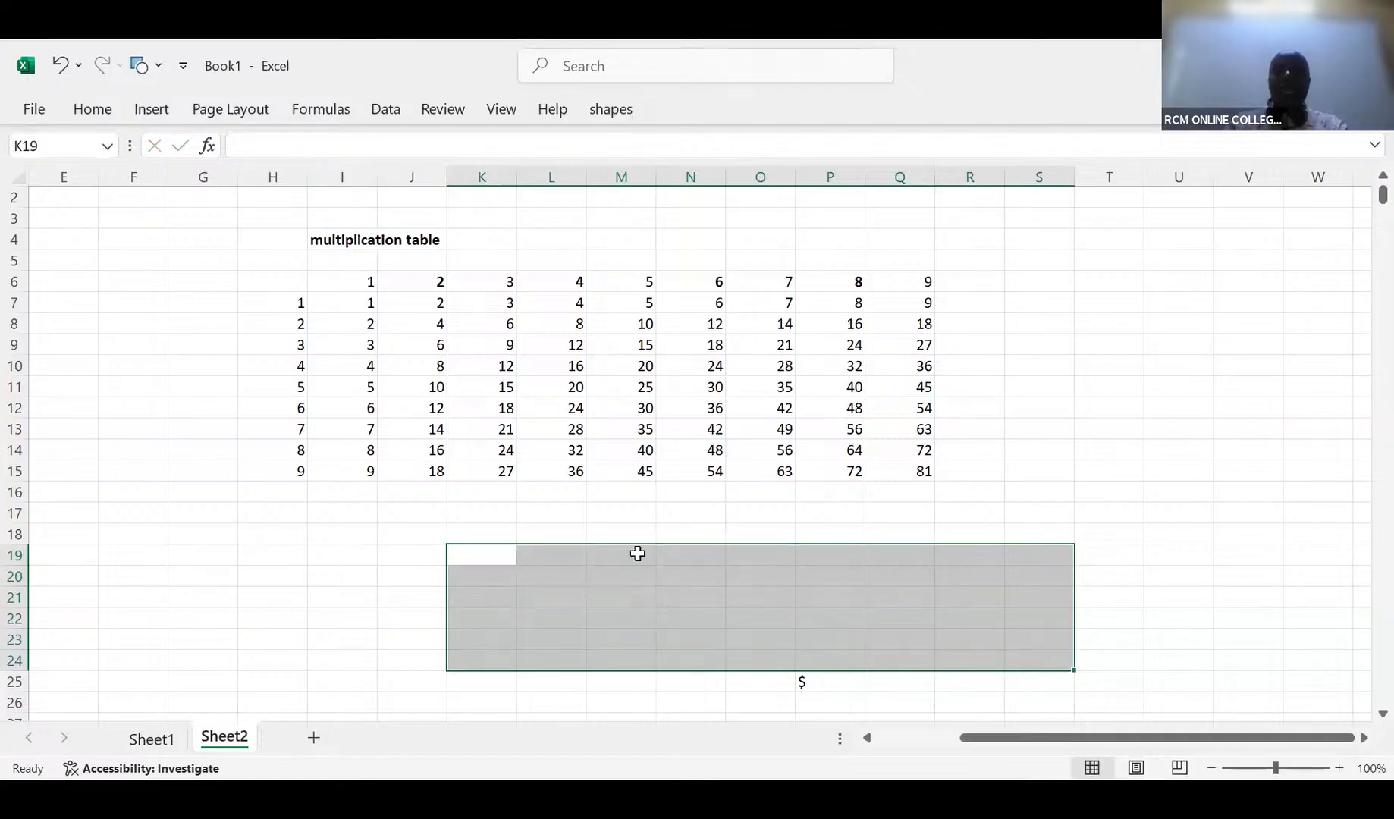
Enter the label full reference in cell K20 and the label Partial reference in cell K23 below the multiplication table on Sheet2
{"action": "left_click", "coordinate": [489, 576]}
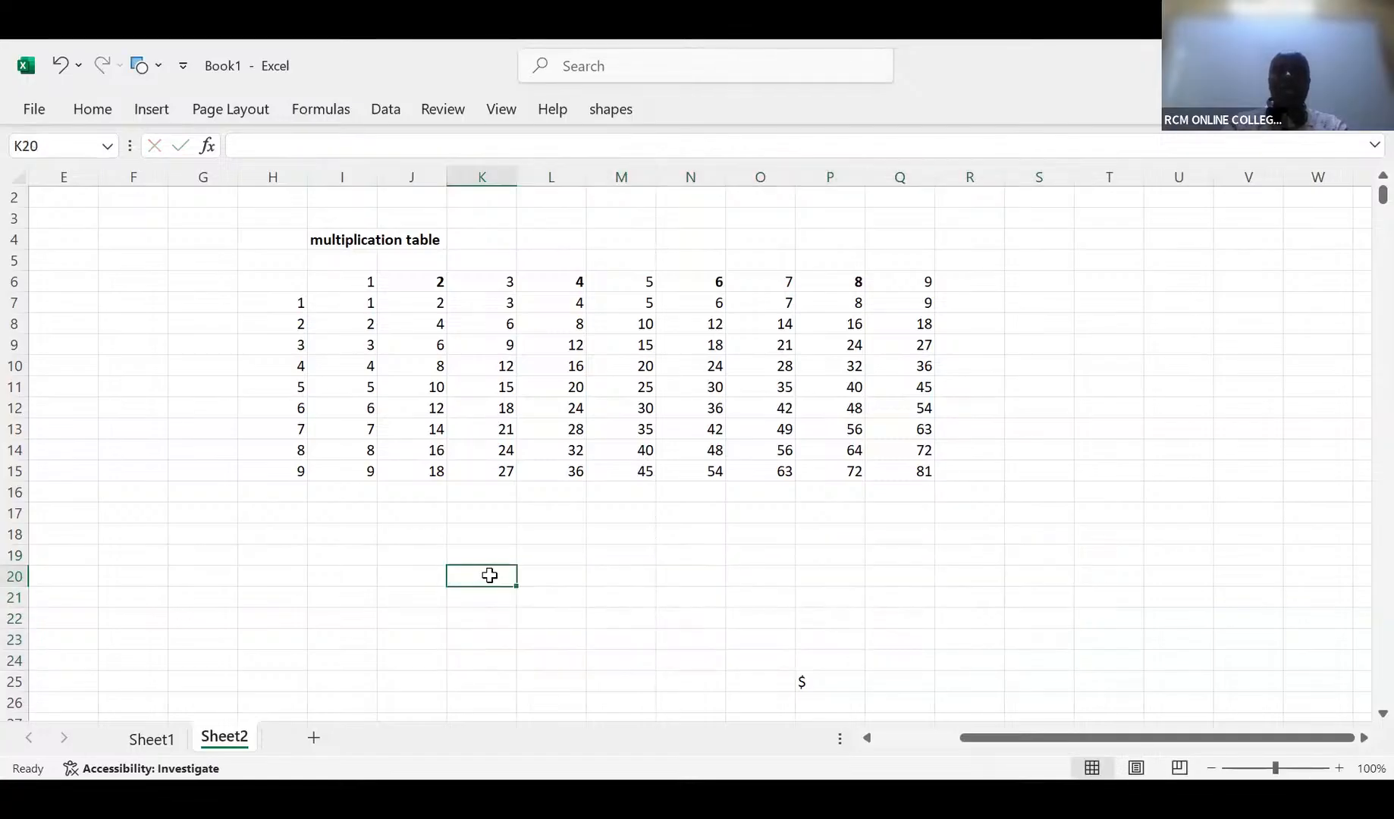
{"action": "type", "text": "full"}
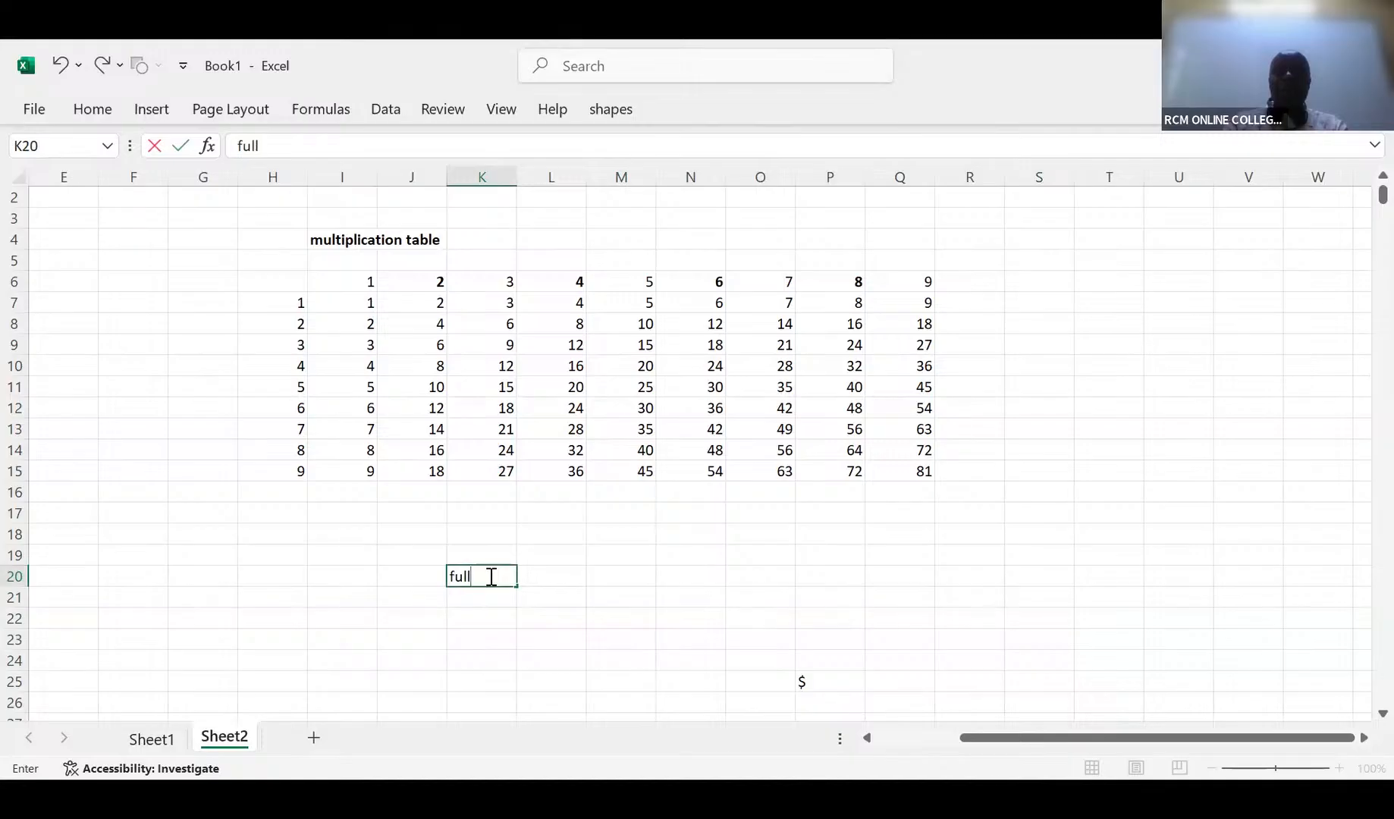
{"action": "type", "text": " refernce"}
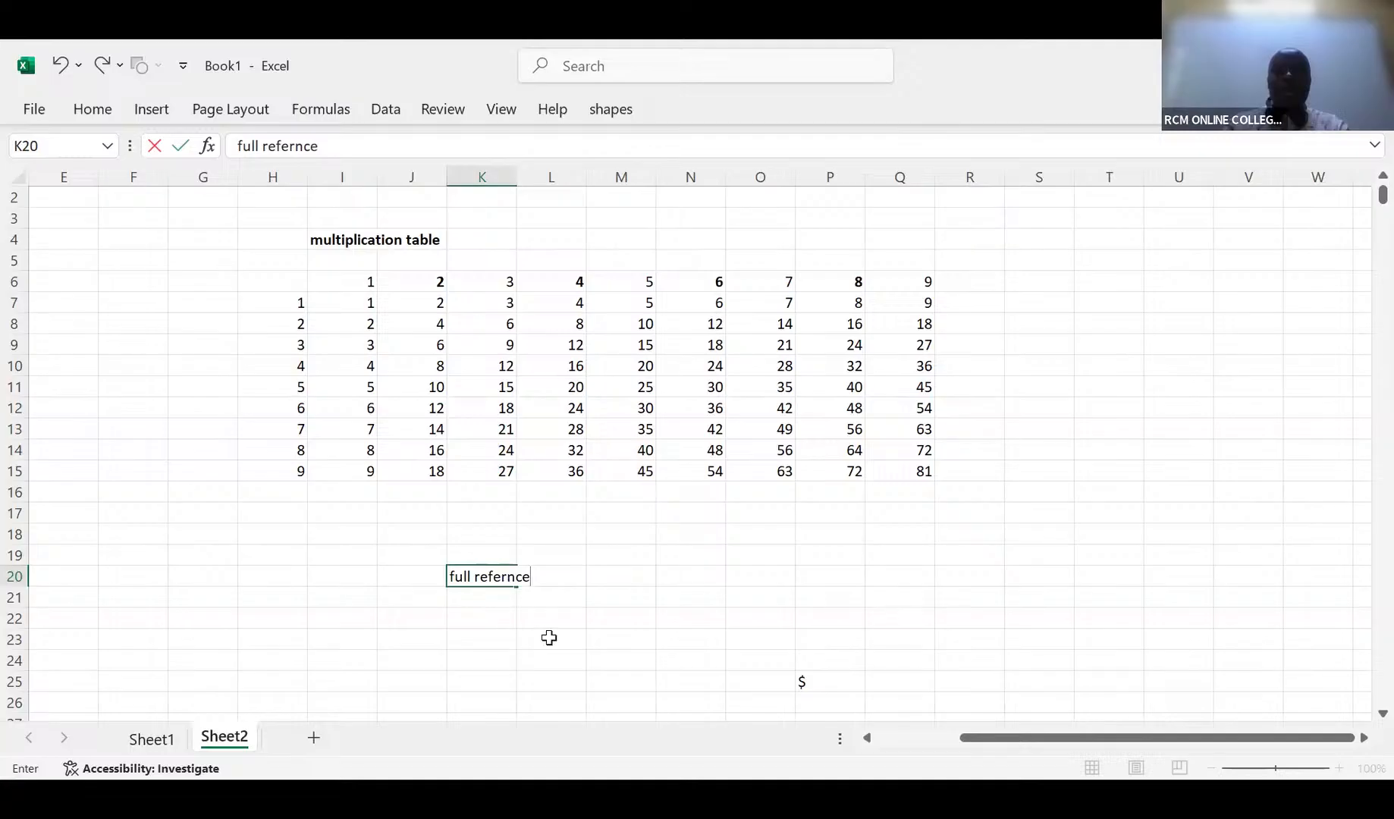
{"action": "key", "text": "BackSpace"}
{"action": "key", "text": "BackSpace"}
{"action": "key", "text": "BackSpace"}
{"action": "key", "text": "BackSpace"}
{"action": "type", "text": "rence"}
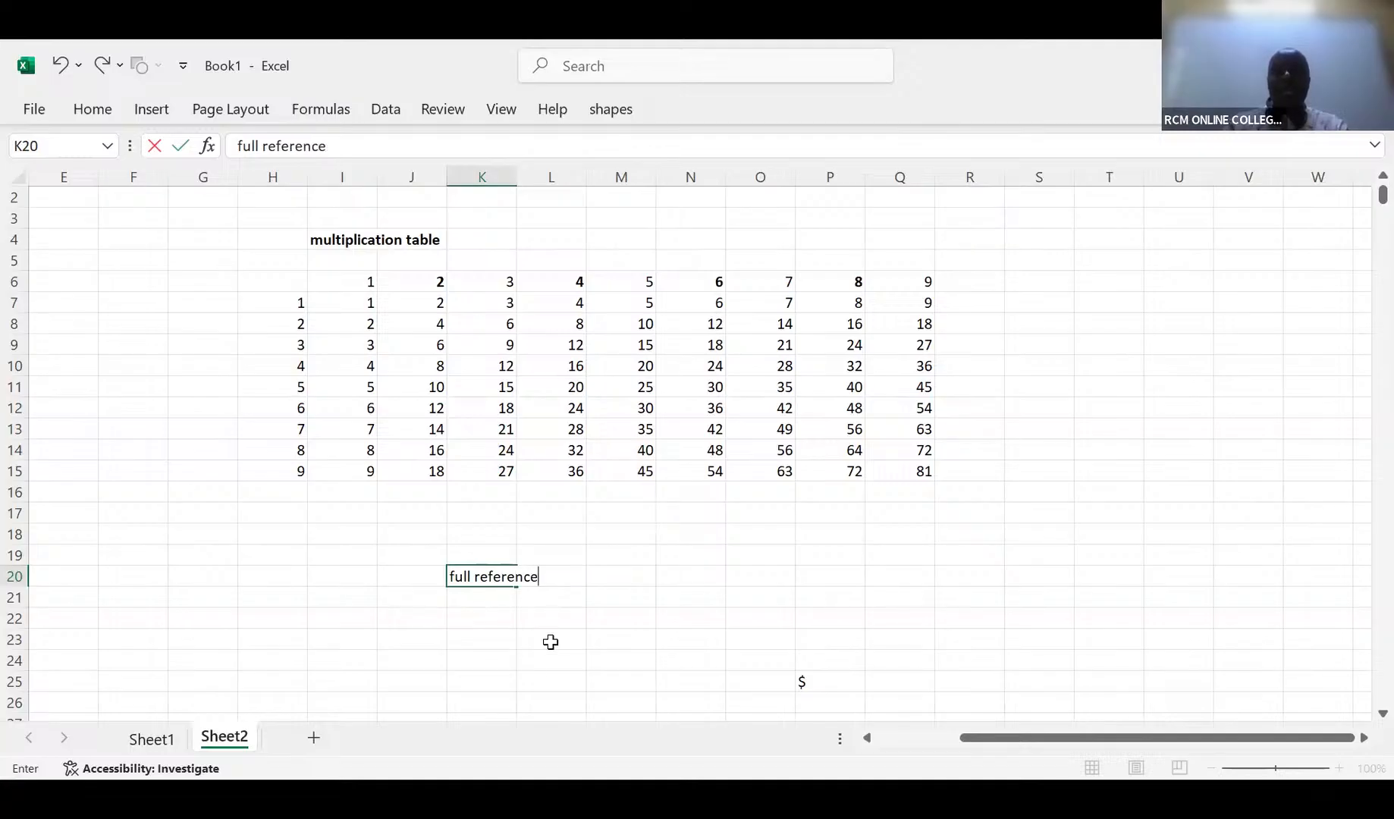
{"action": "left_click", "coordinate": [473, 637]}
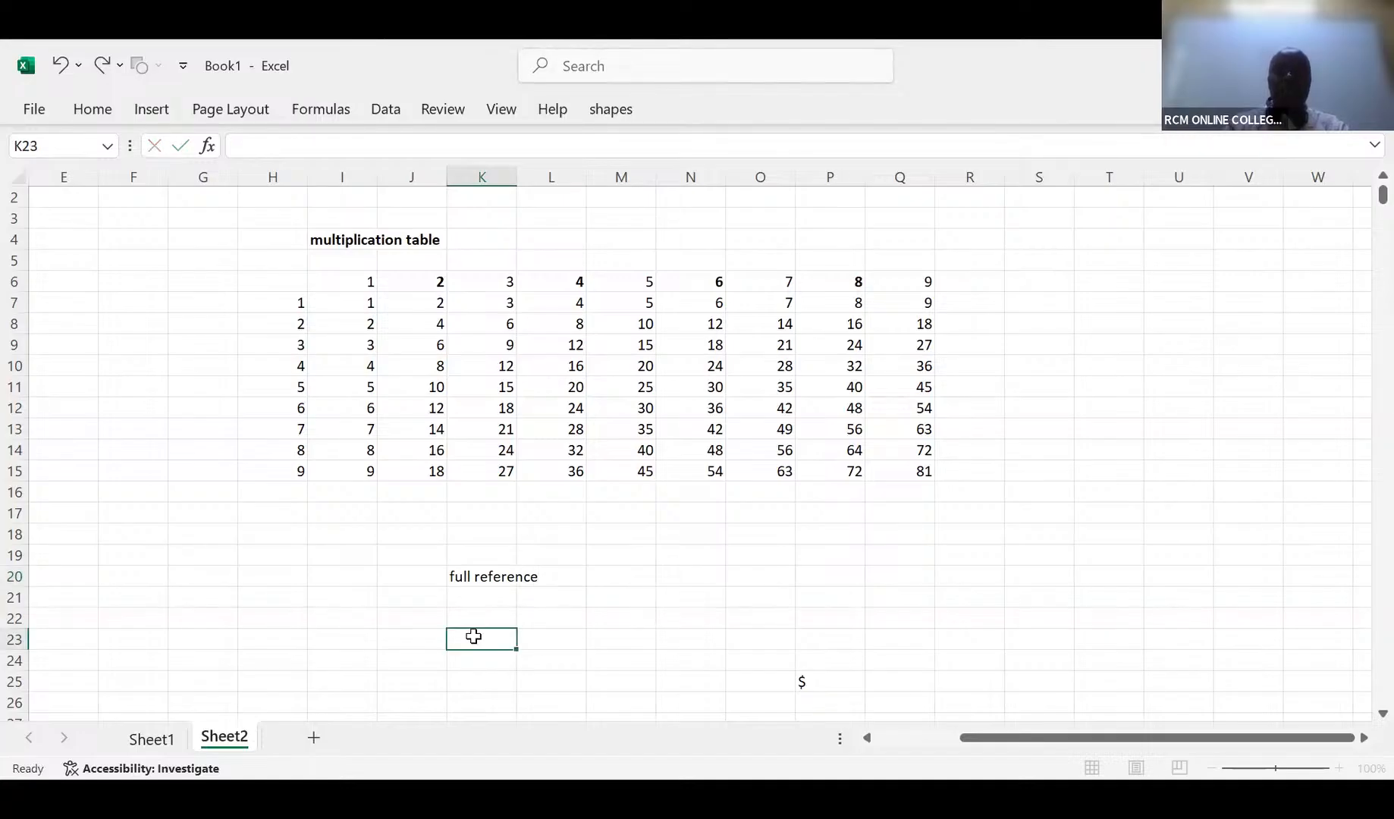
{"action": "type", "text": "Partia"}
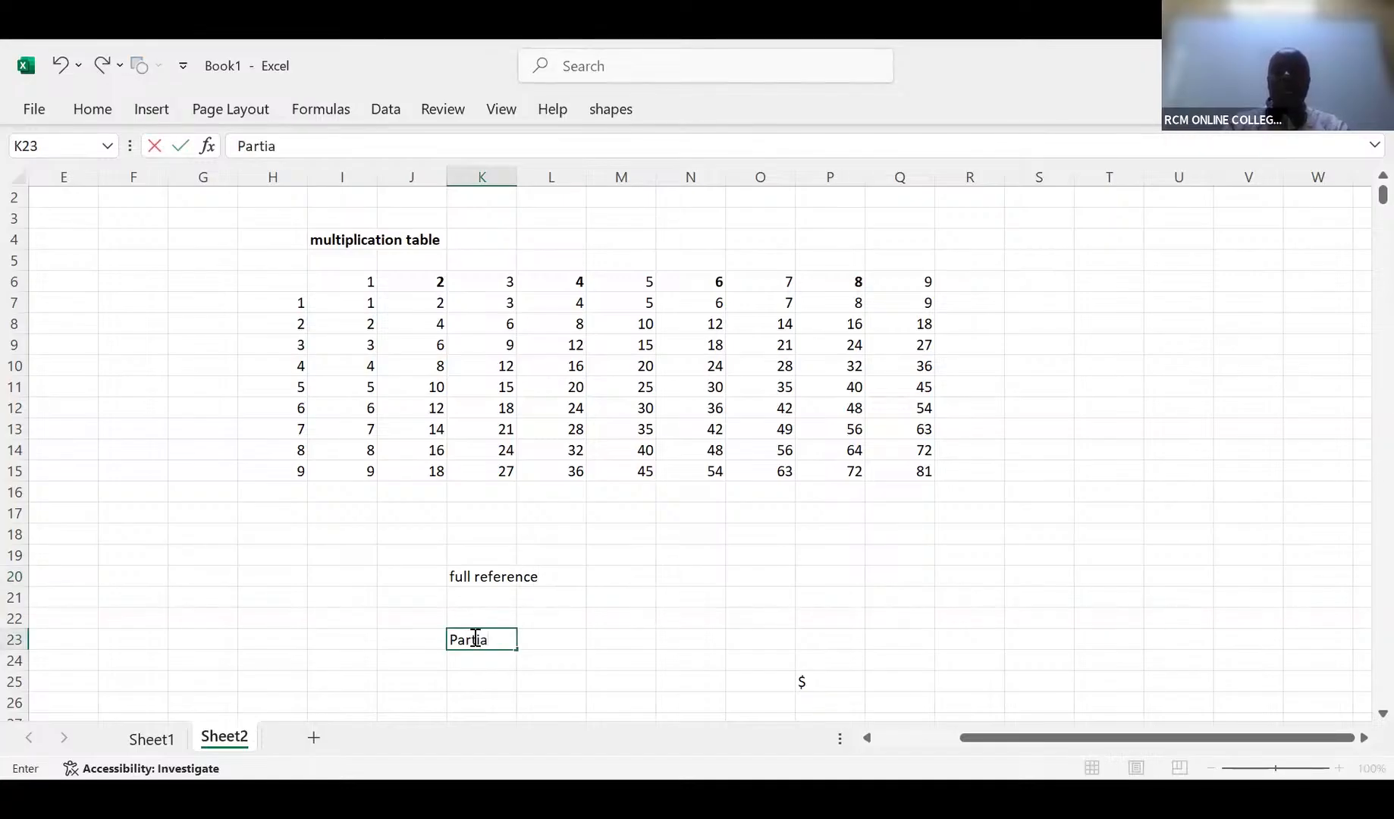
{"action": "type", "text": "l reference"}
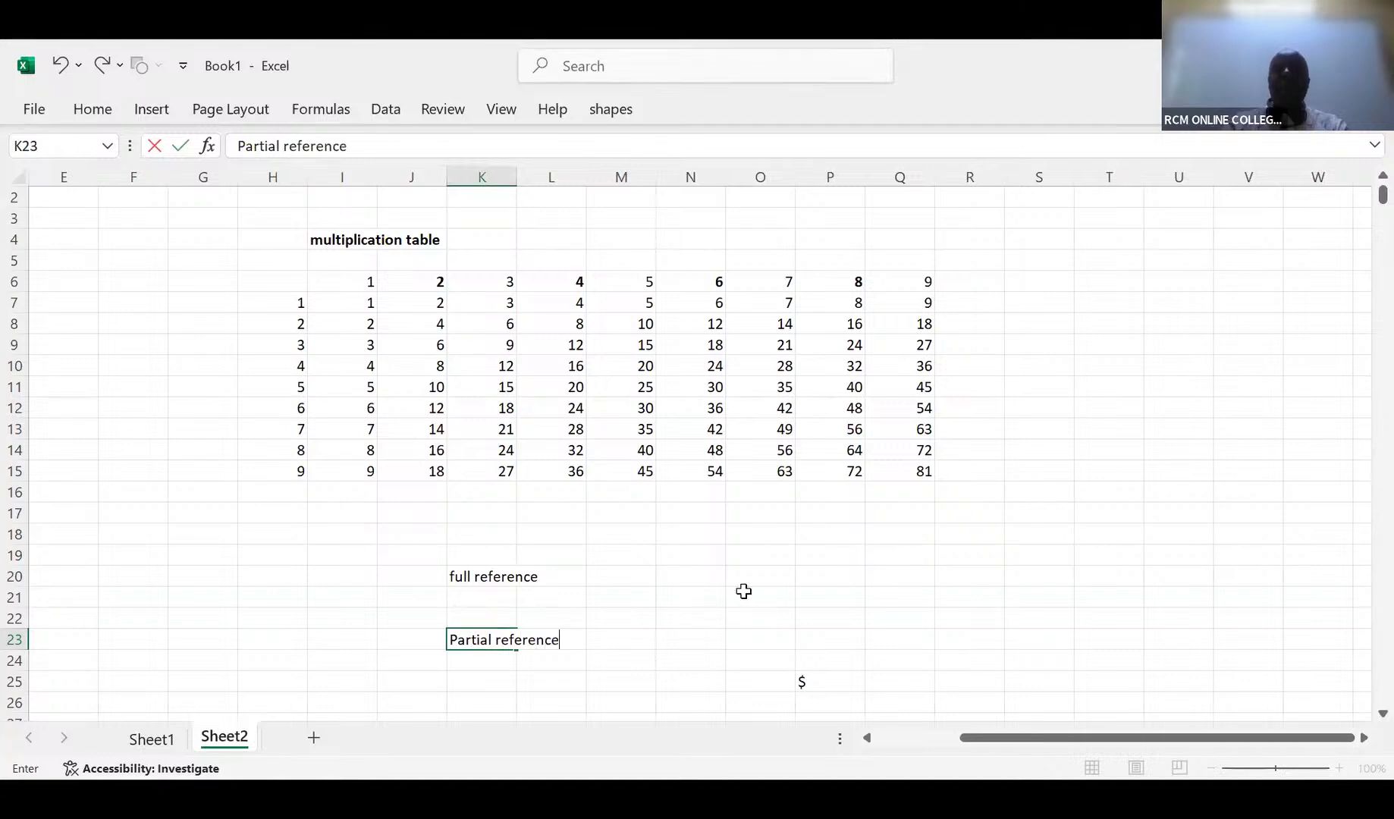
Enter 34 in cell O18 and the fully locked formula =$O$18 in cell M20 beside the full reference label
{"action": "left_click", "coordinate": [767, 532]}
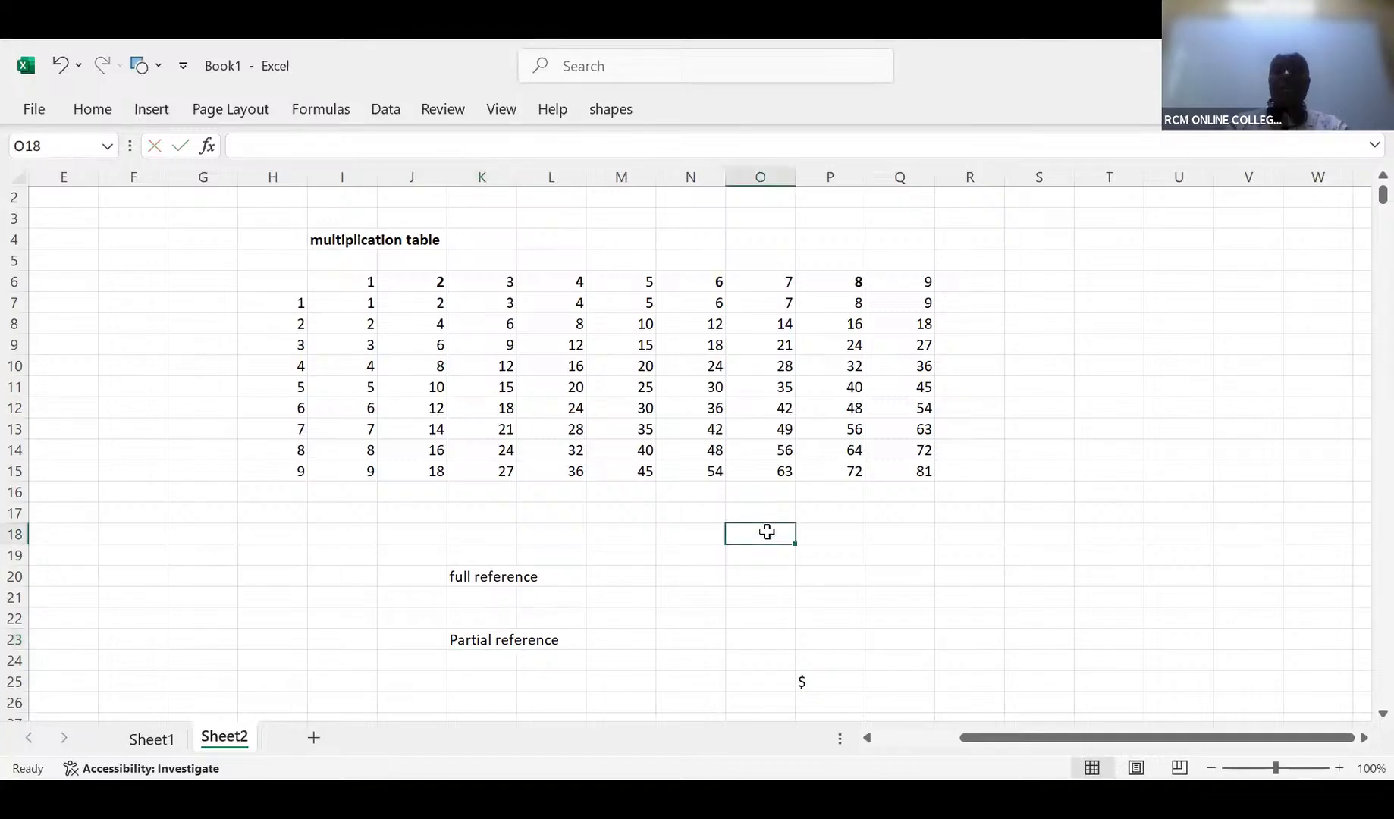
{"action": "type", "text": "34"}
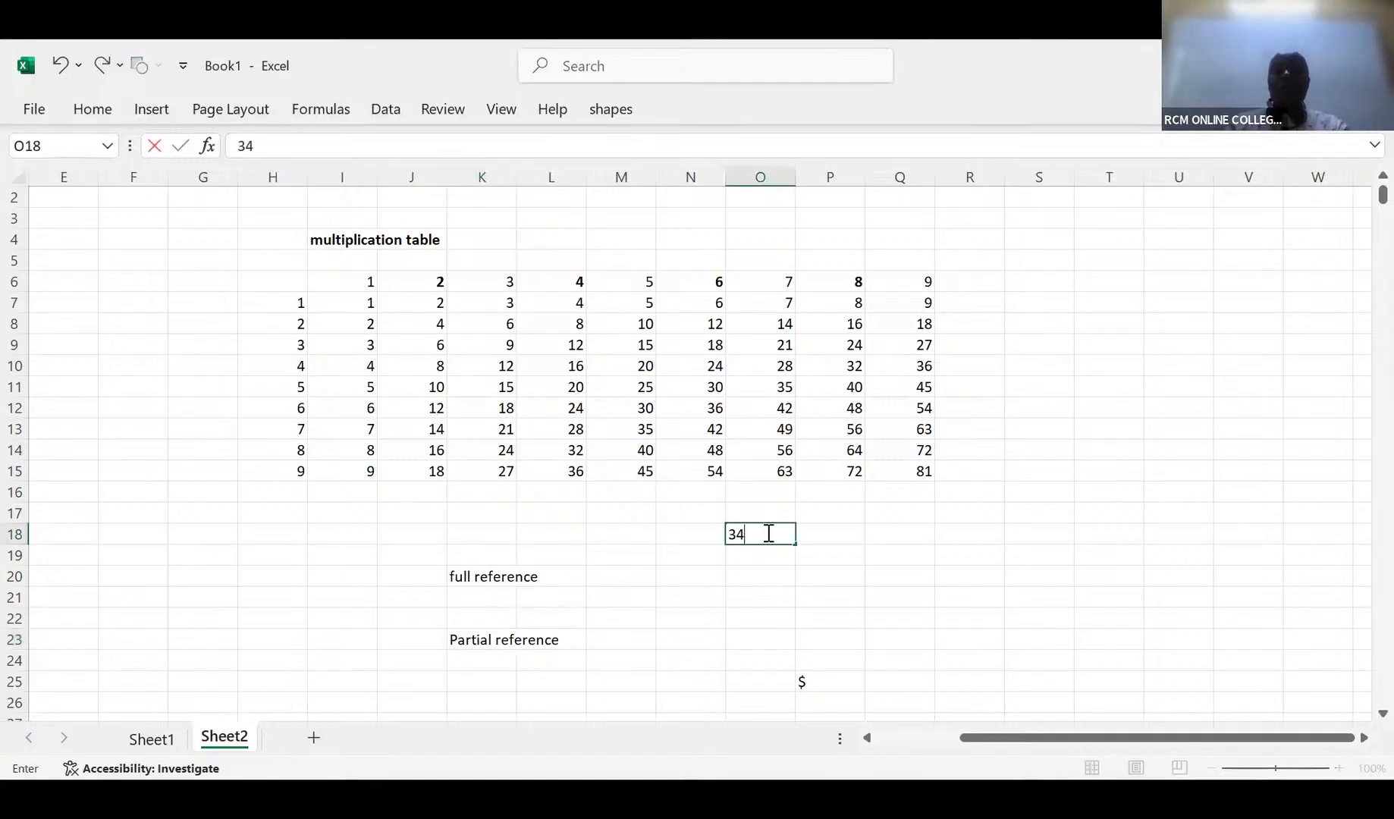
{"action": "left_click", "coordinate": [623, 580]}
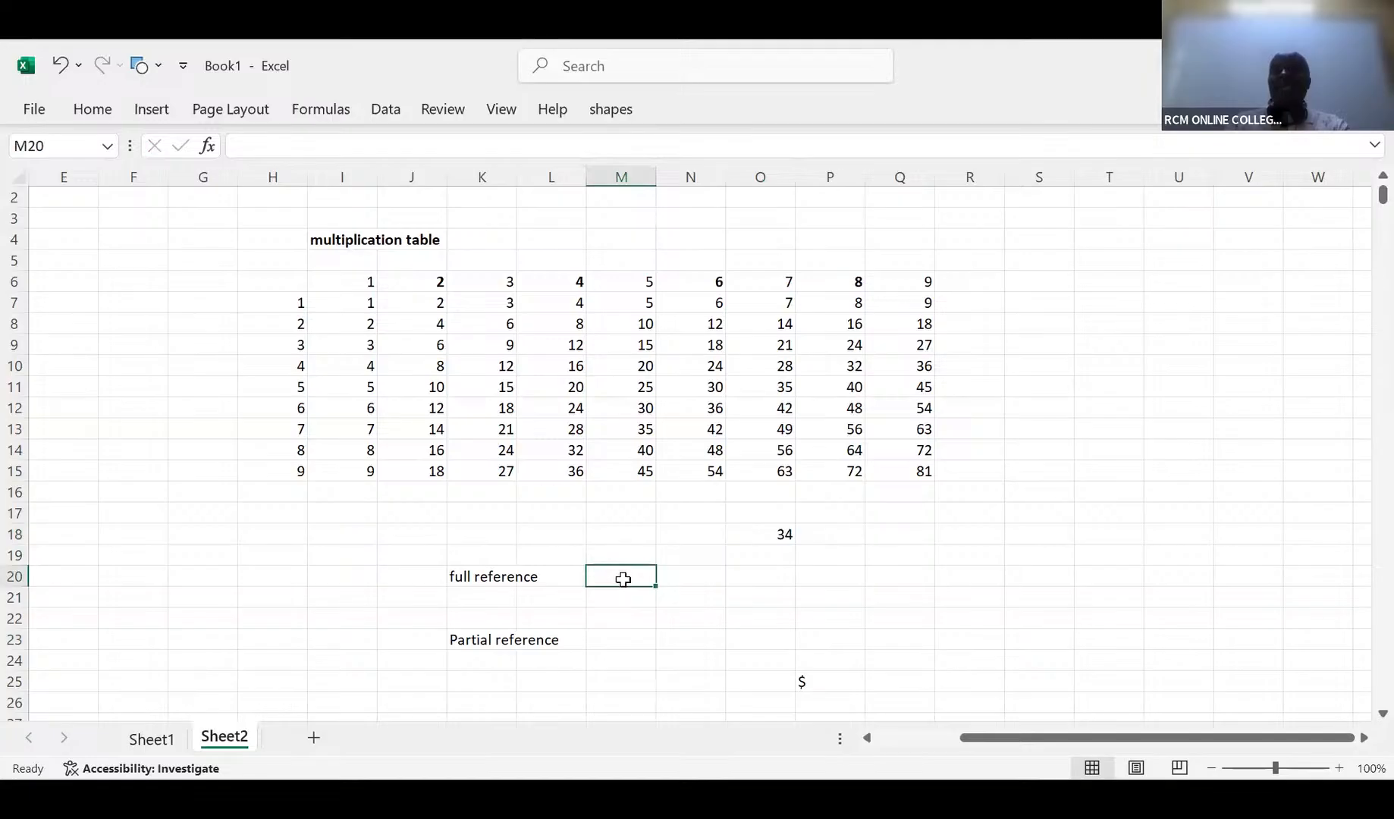
{"action": "type", "text": "="}
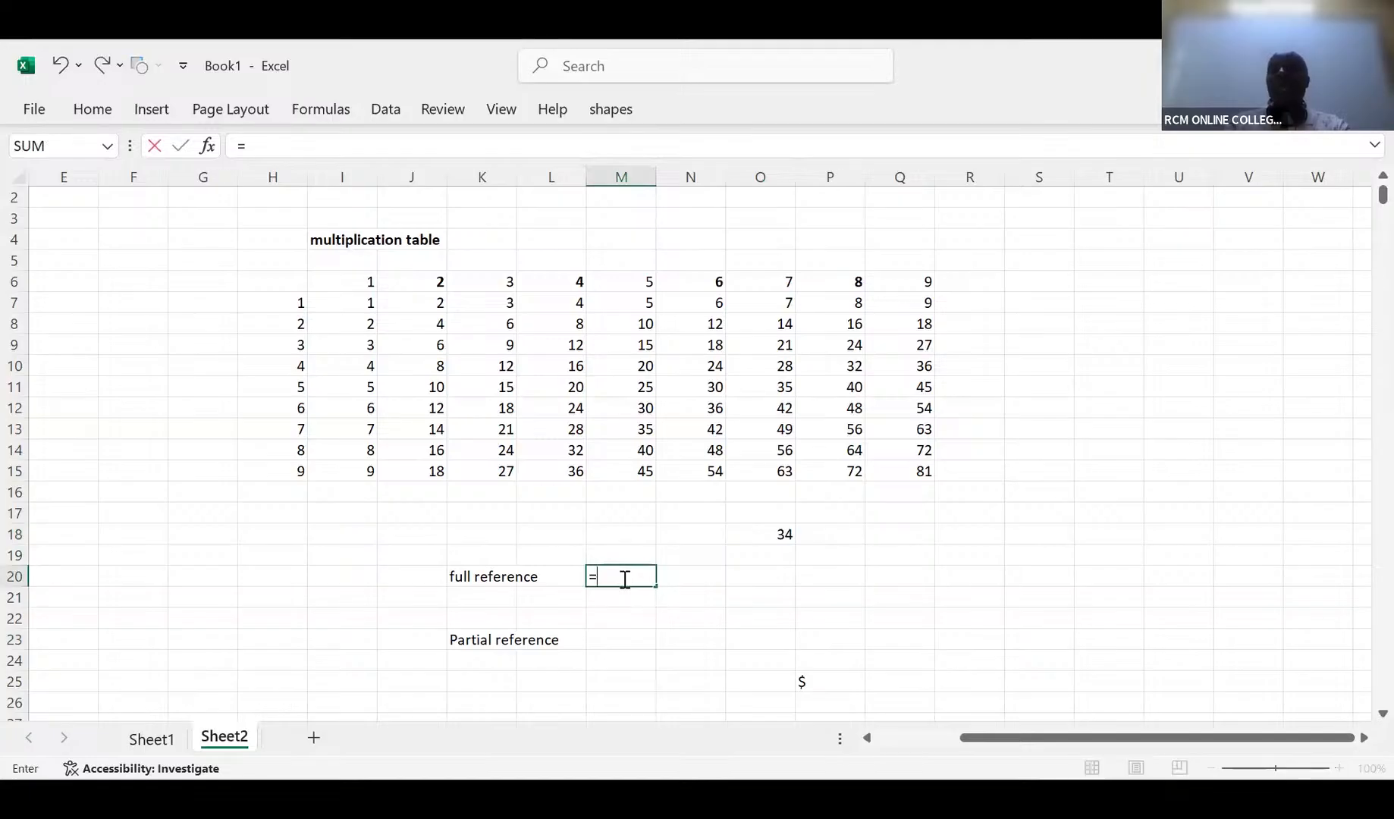
{"action": "left_click", "coordinate": [785, 534]}
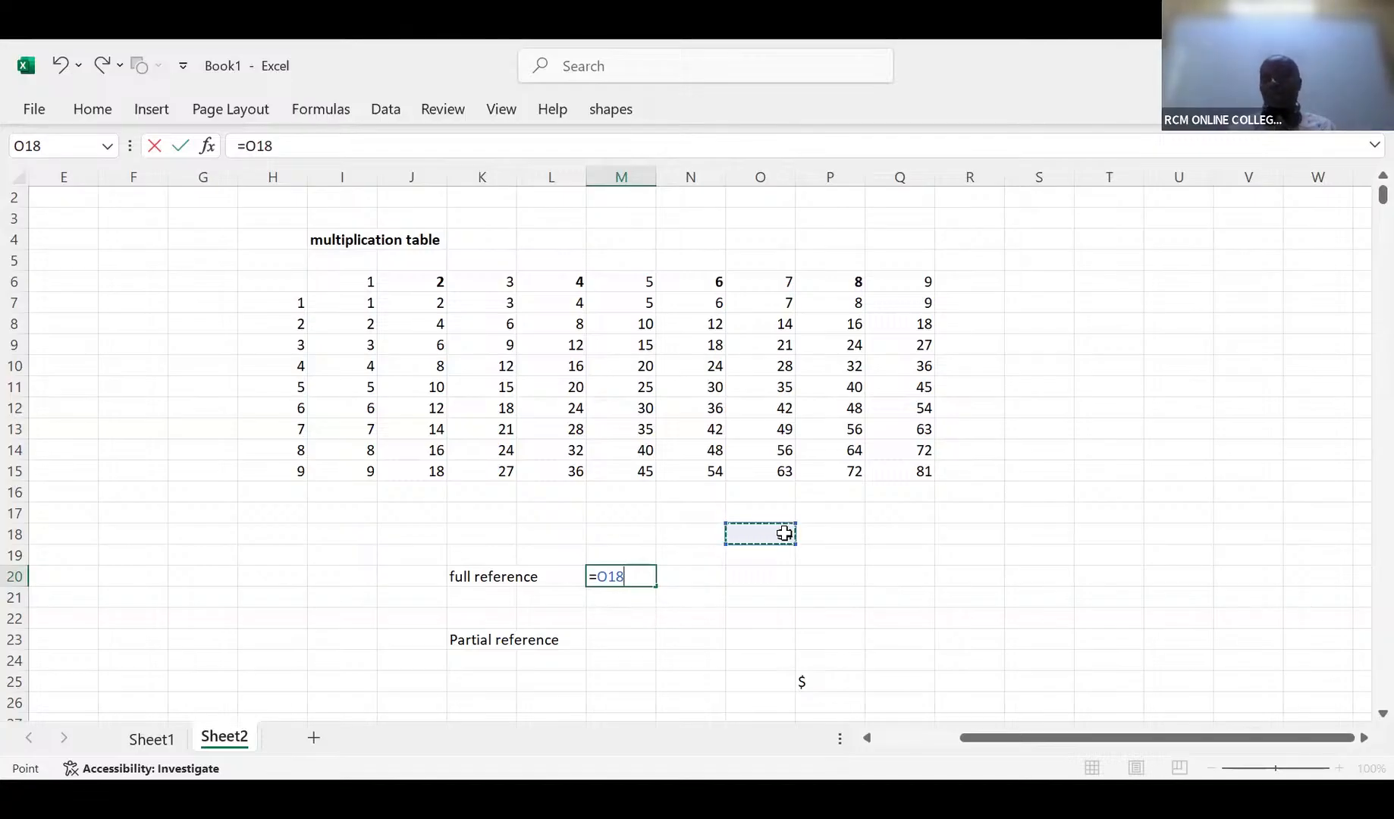
{"action": "left_click", "coordinate": [599, 577]}
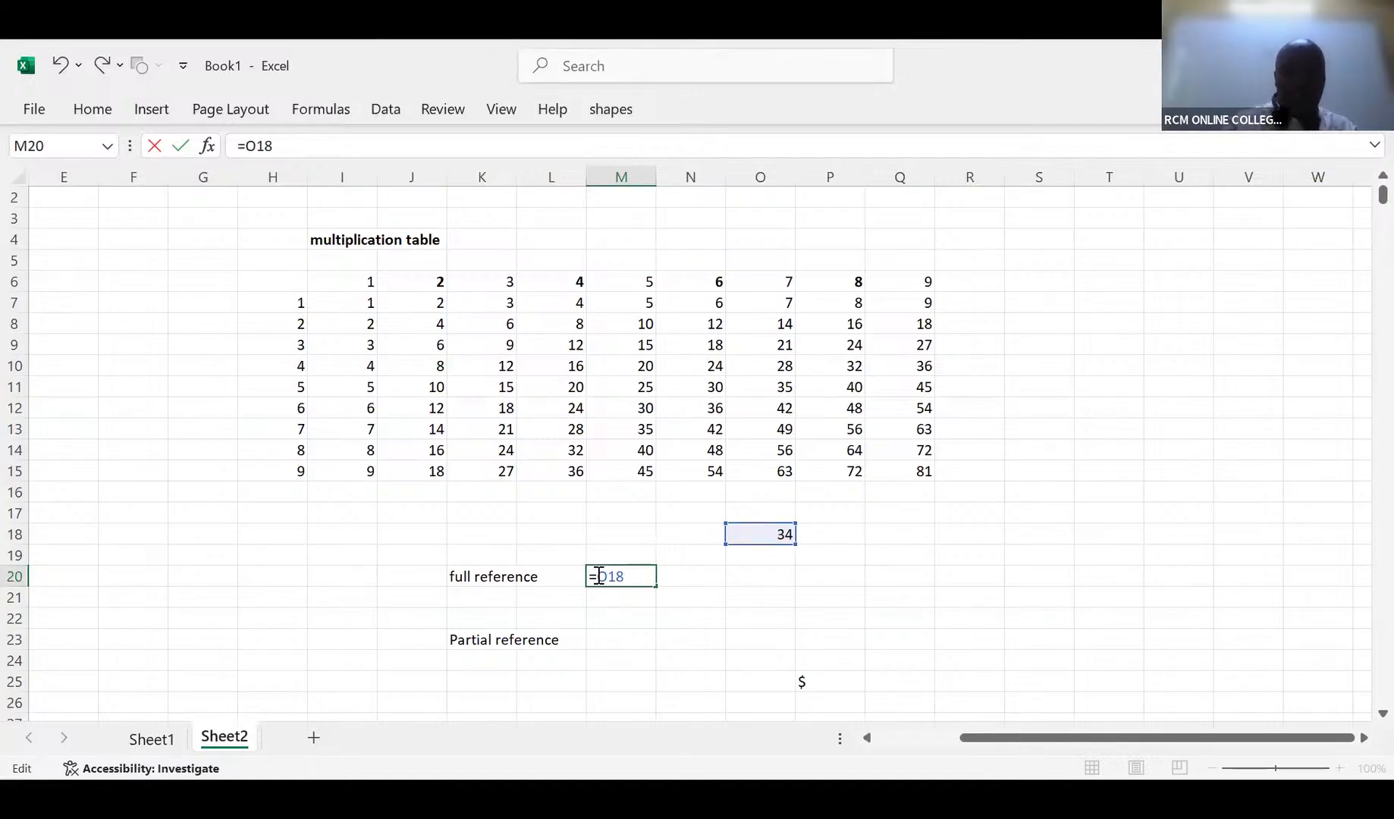
{"action": "type", "text": "$O"}
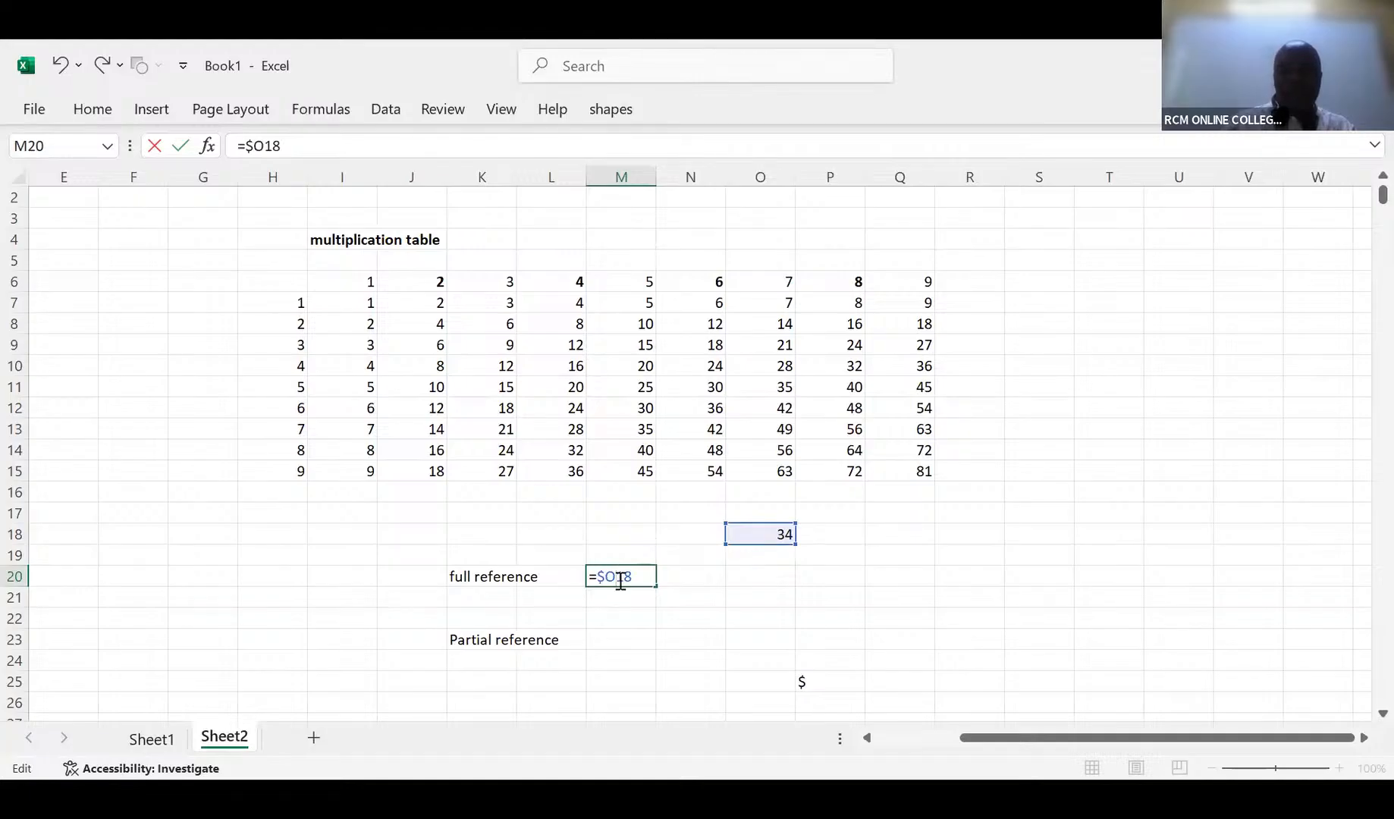
{"action": "type", "text": "$"}
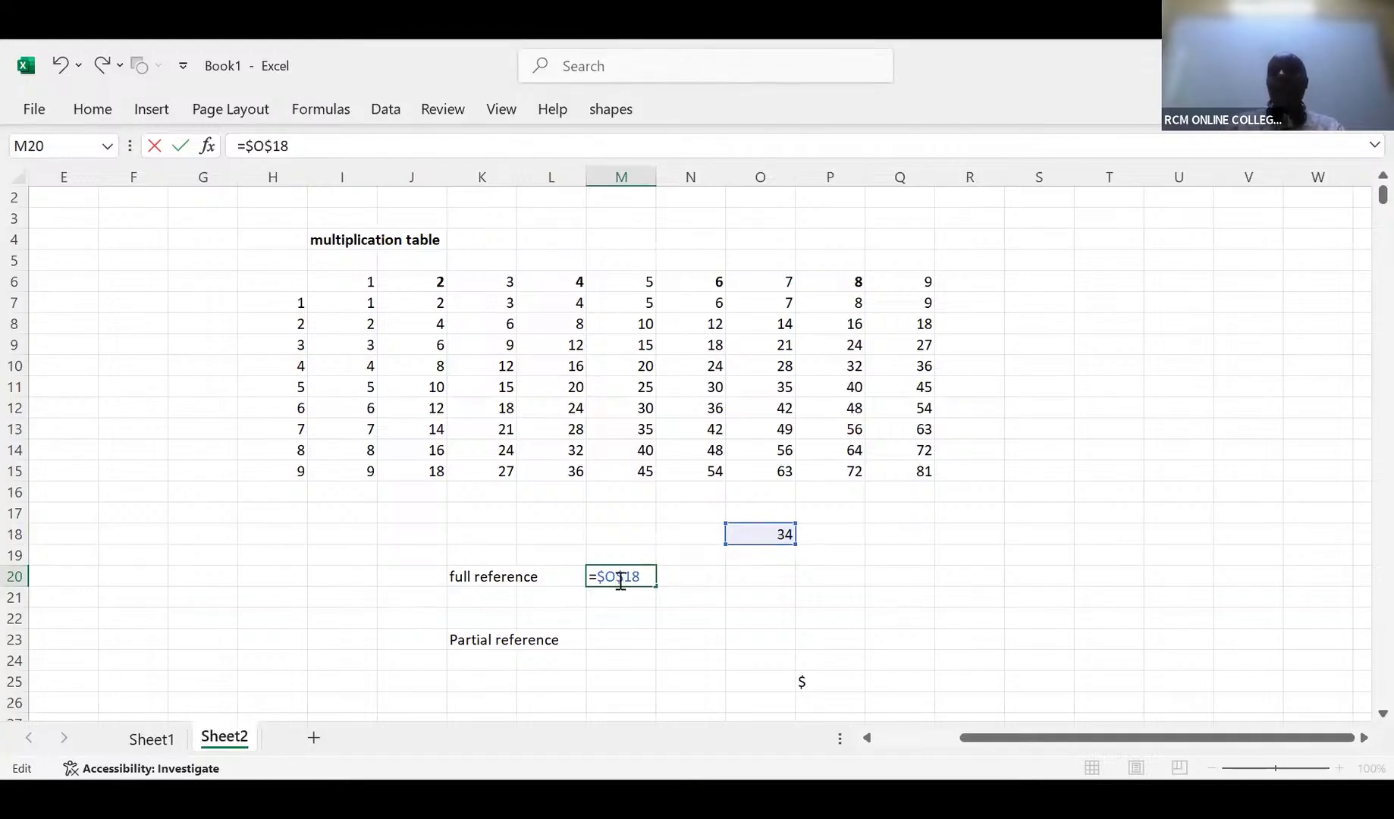
Enter the note F4 in cell P20, in the same row as the full reference example
{"action": "left_click", "coordinate": [762, 577]}
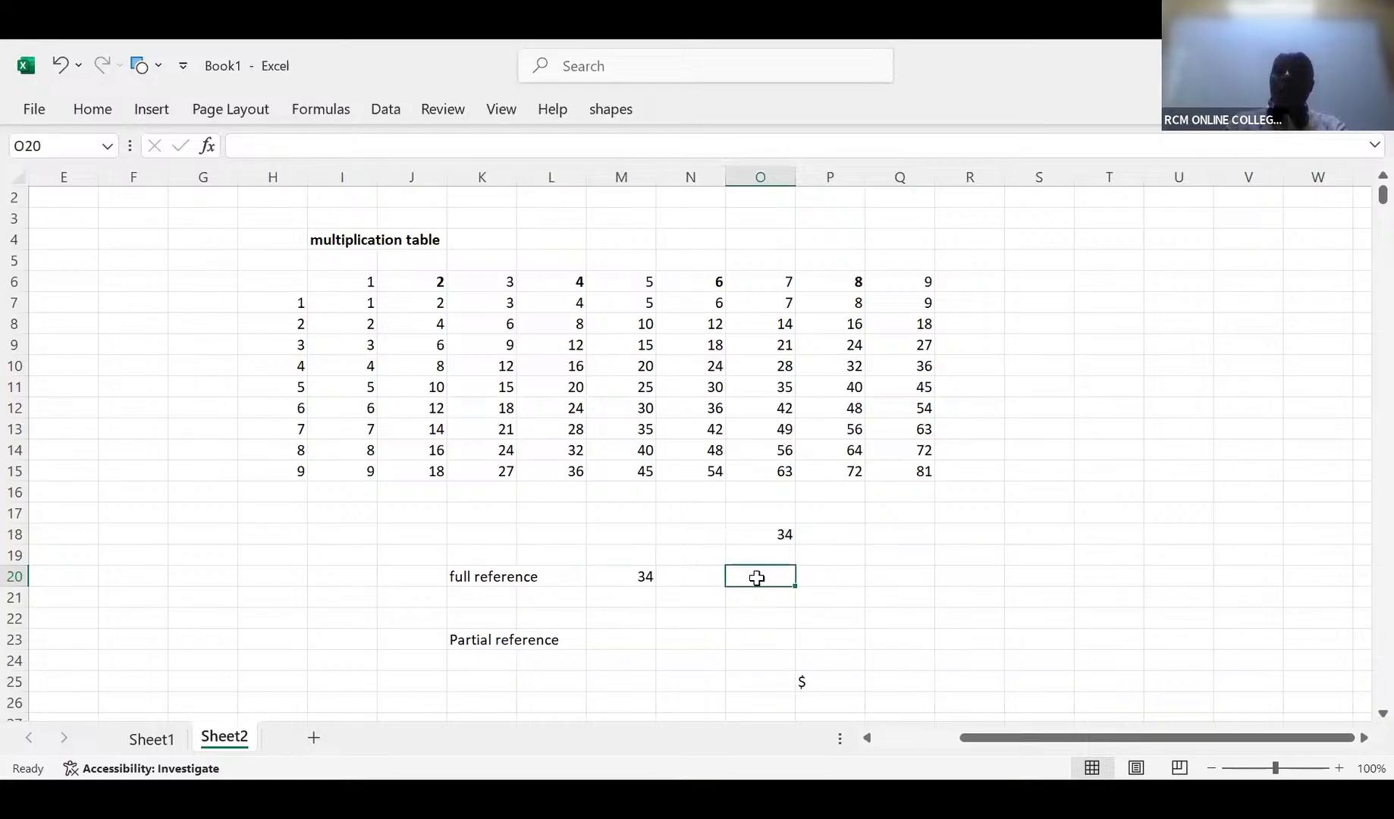
{"action": "type", "text": "f4"}
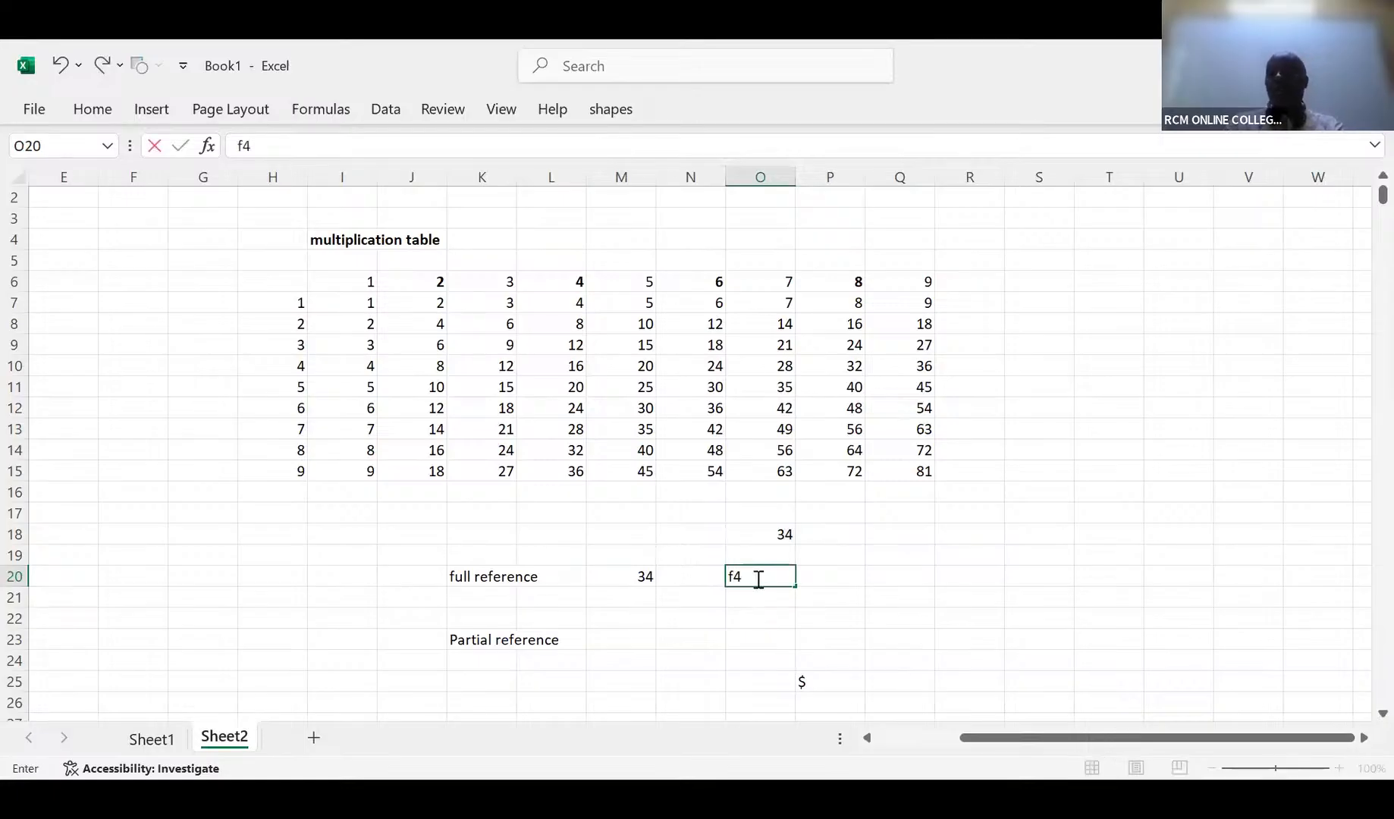
{"action": "key", "text": "BackSpace"}
{"action": "key", "text": "BackSpace"}
{"action": "key", "text": "Tab"}
{"action": "type", "text": "f4"}
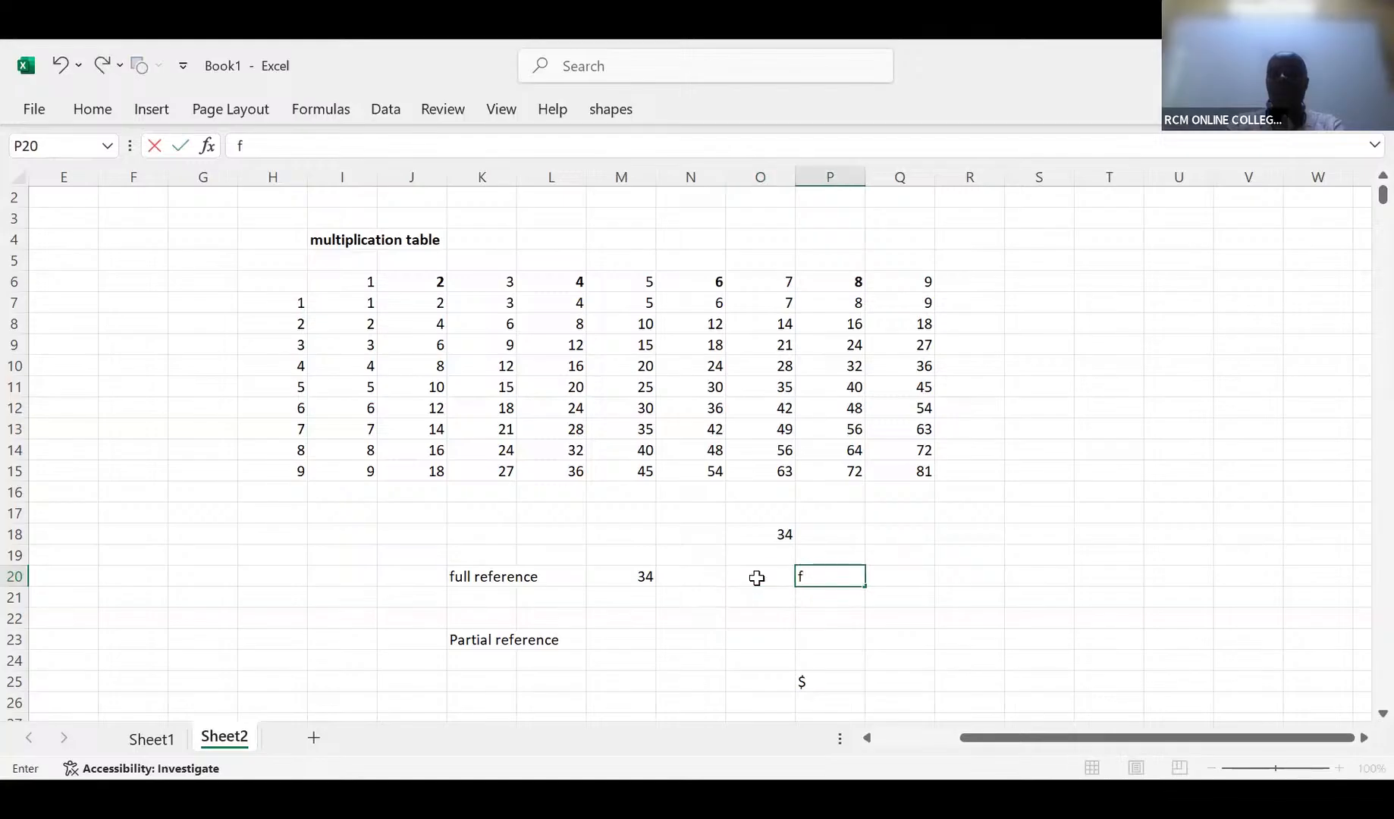
{"action": "key", "text": "BackSpace"}
{"action": "key", "text": "BackSpace"}
{"action": "type", "text": "F4"}
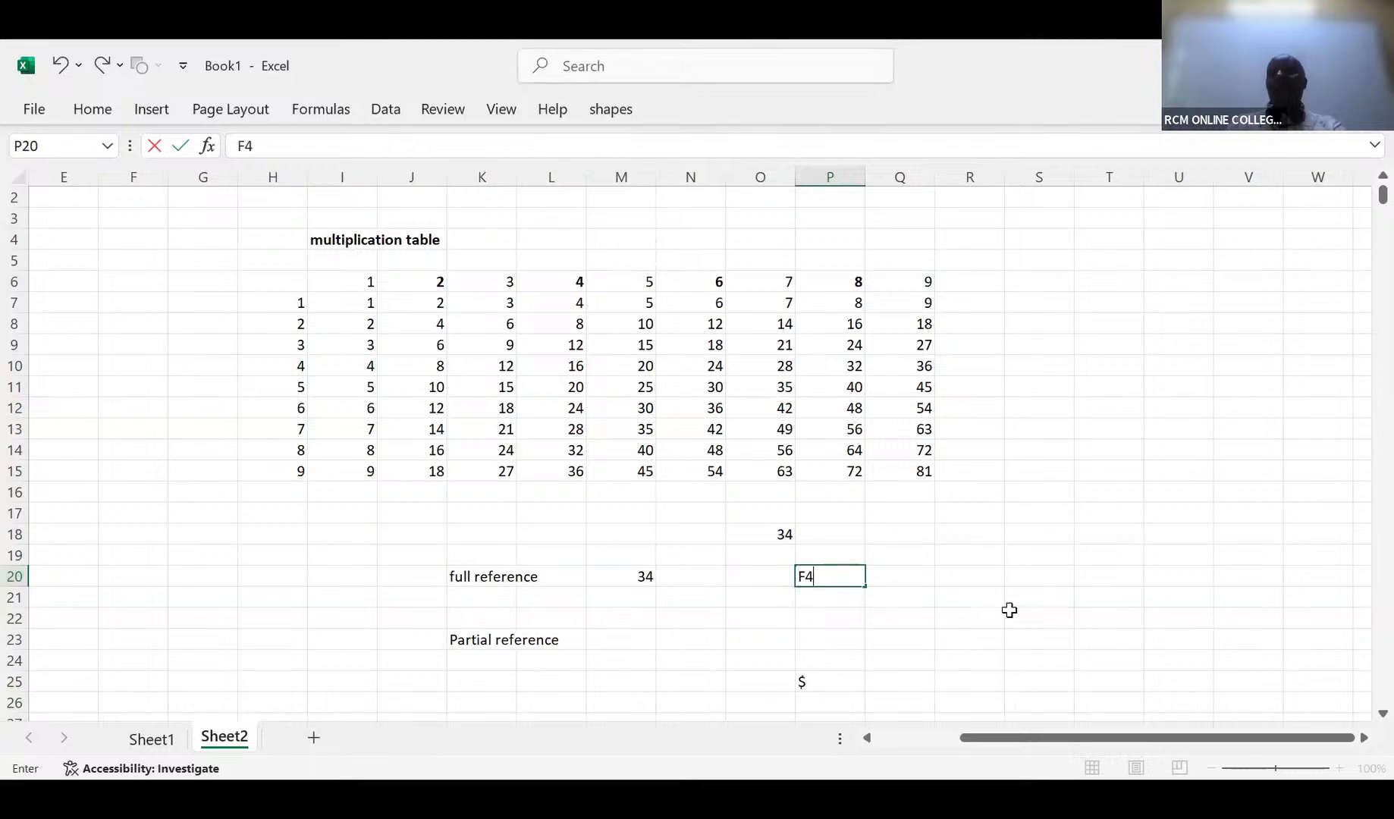
Try the formula =$O$18 in cell S22, toggling the reference to O18 to absolute
{"action": "left_click", "coordinate": [1009, 610]}
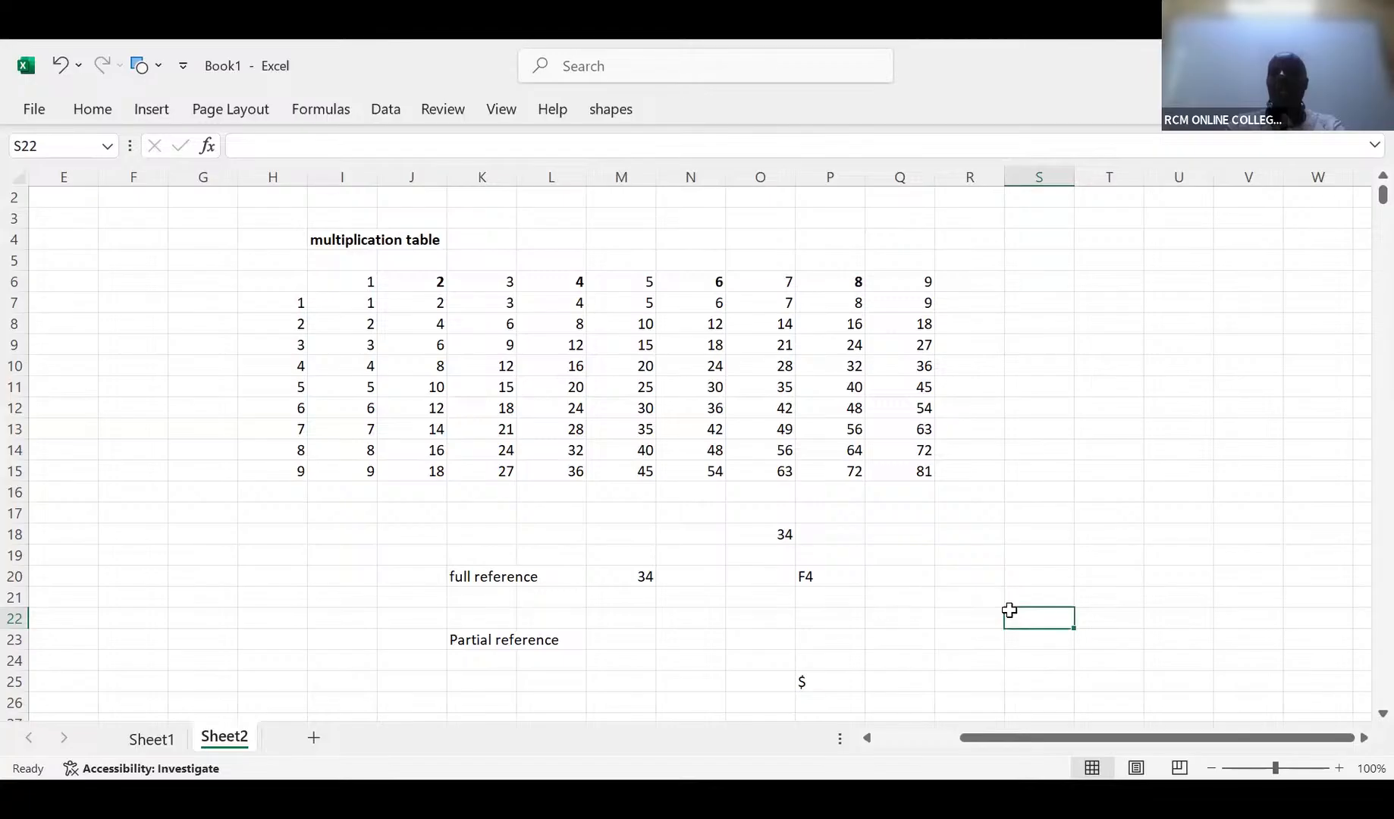
{"action": "type", "text": "="}
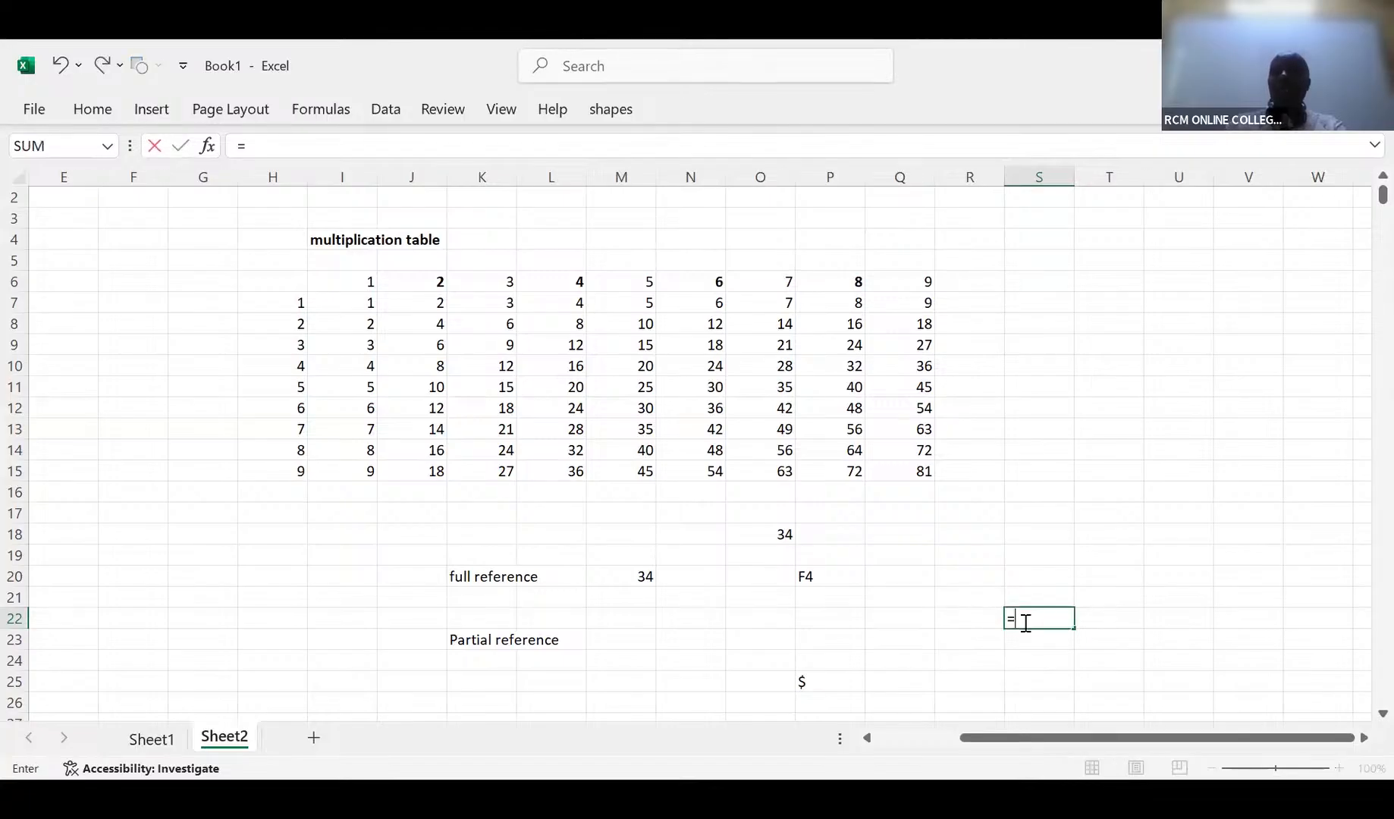
{"action": "left_click", "coordinate": [779, 534]}
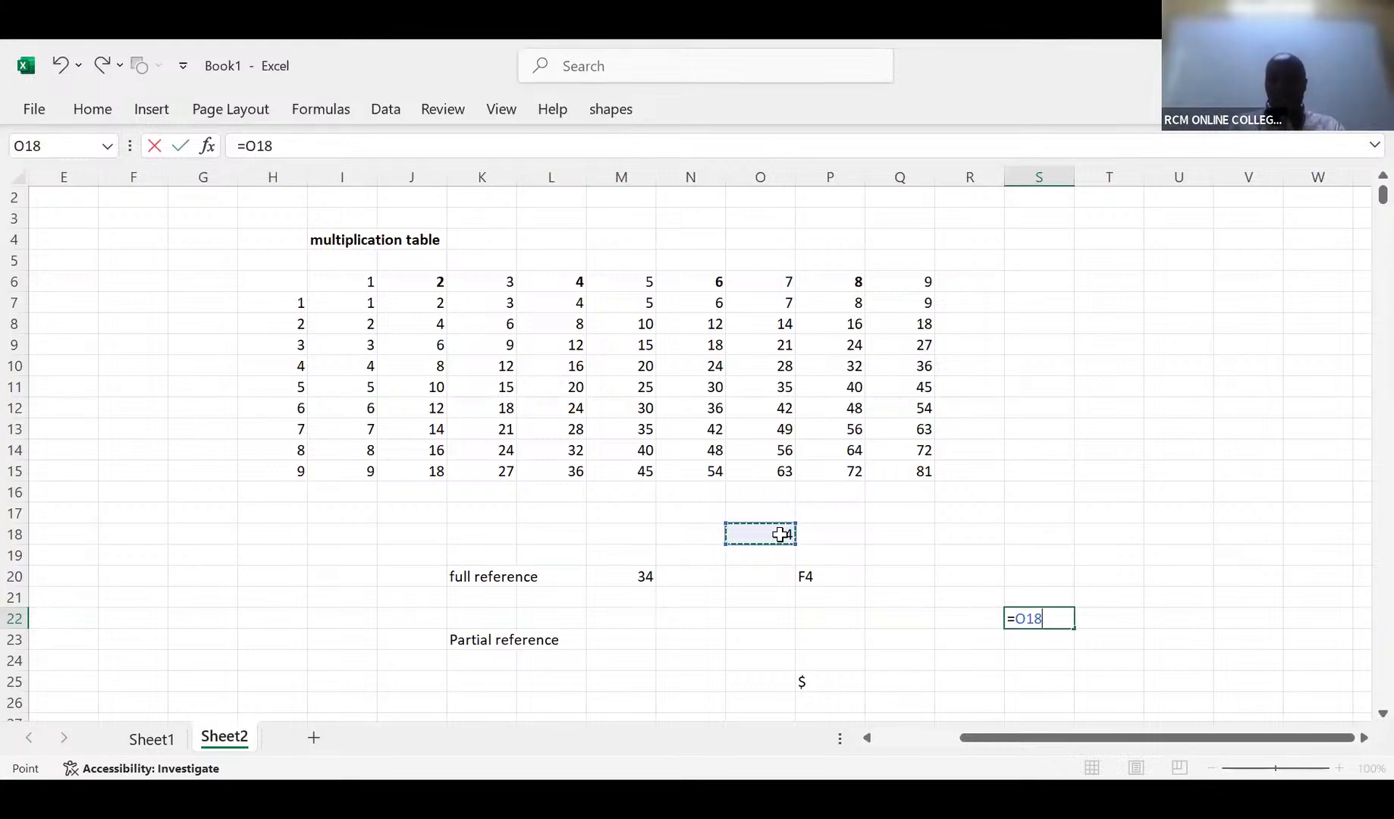
{"action": "key", "text": "F4"}
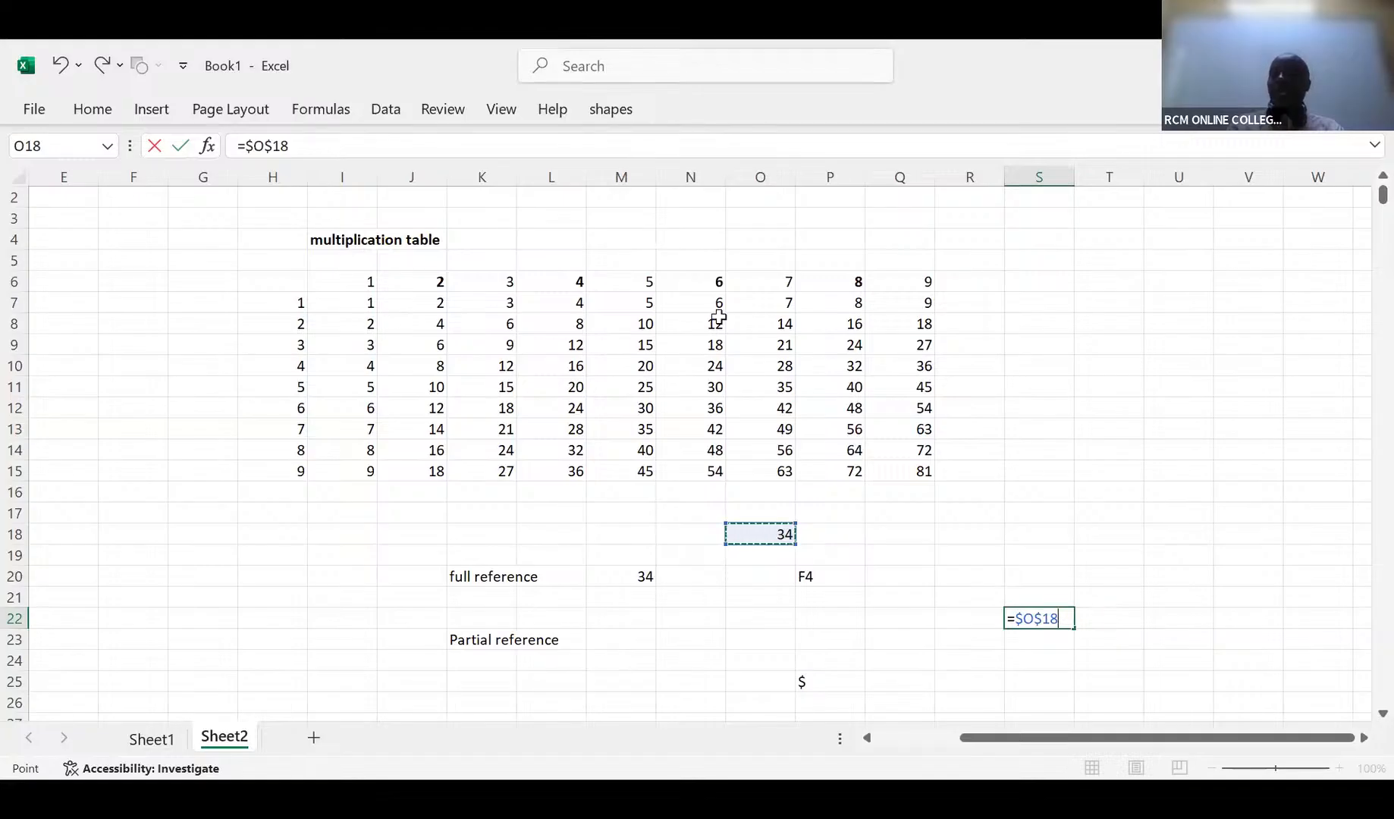
{"action": "left_click", "coordinate": [412, 537]}
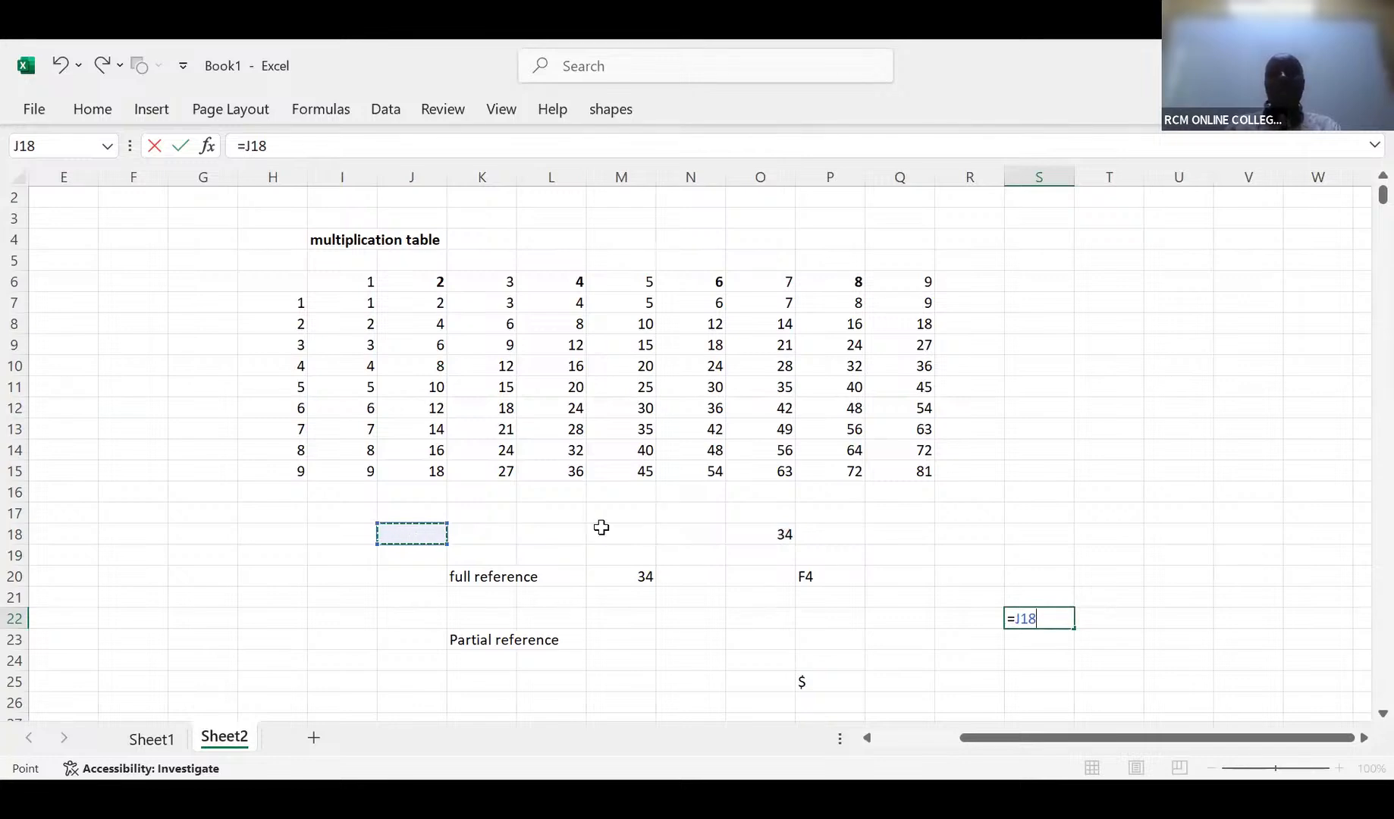
{"action": "key", "text": "Escape"}
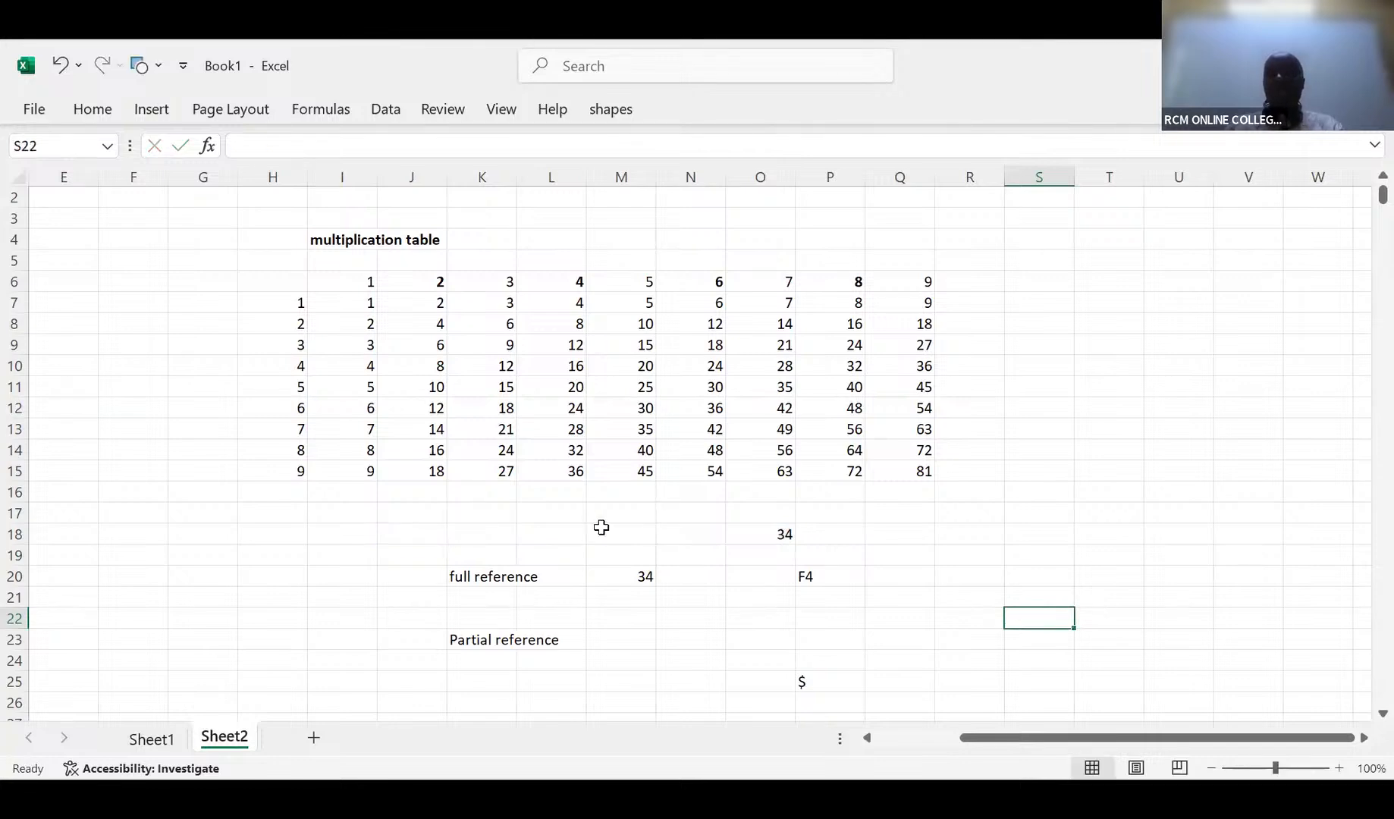
Clear the reference examples and the dollar sign from K18:Q25 on Sheet2
{"action": "left_click", "coordinate": [479, 531]}
{"action": "left_click_drag", "start_coordinate": [480, 531], "coordinate": [870, 685]}
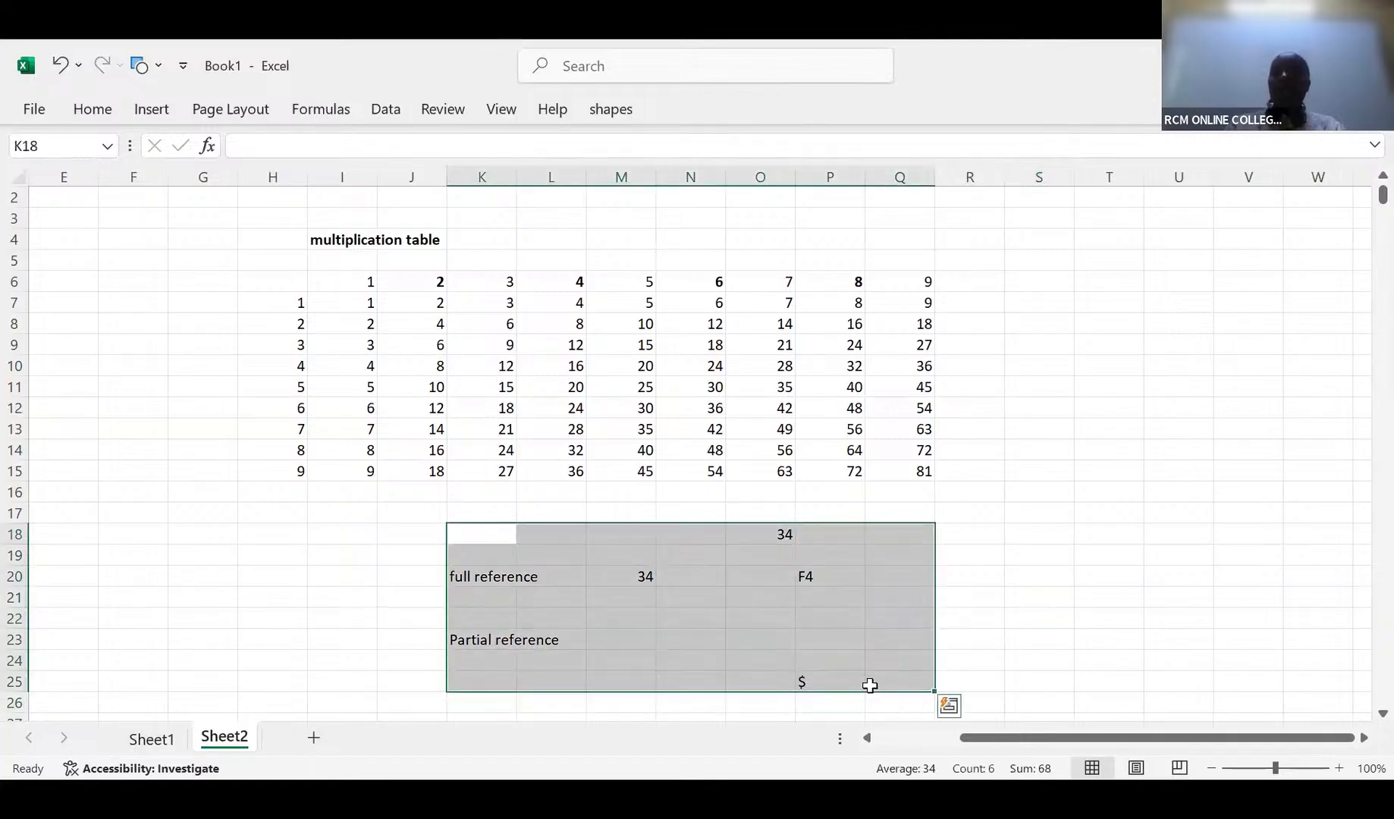
{"action": "key", "text": "Delete"}
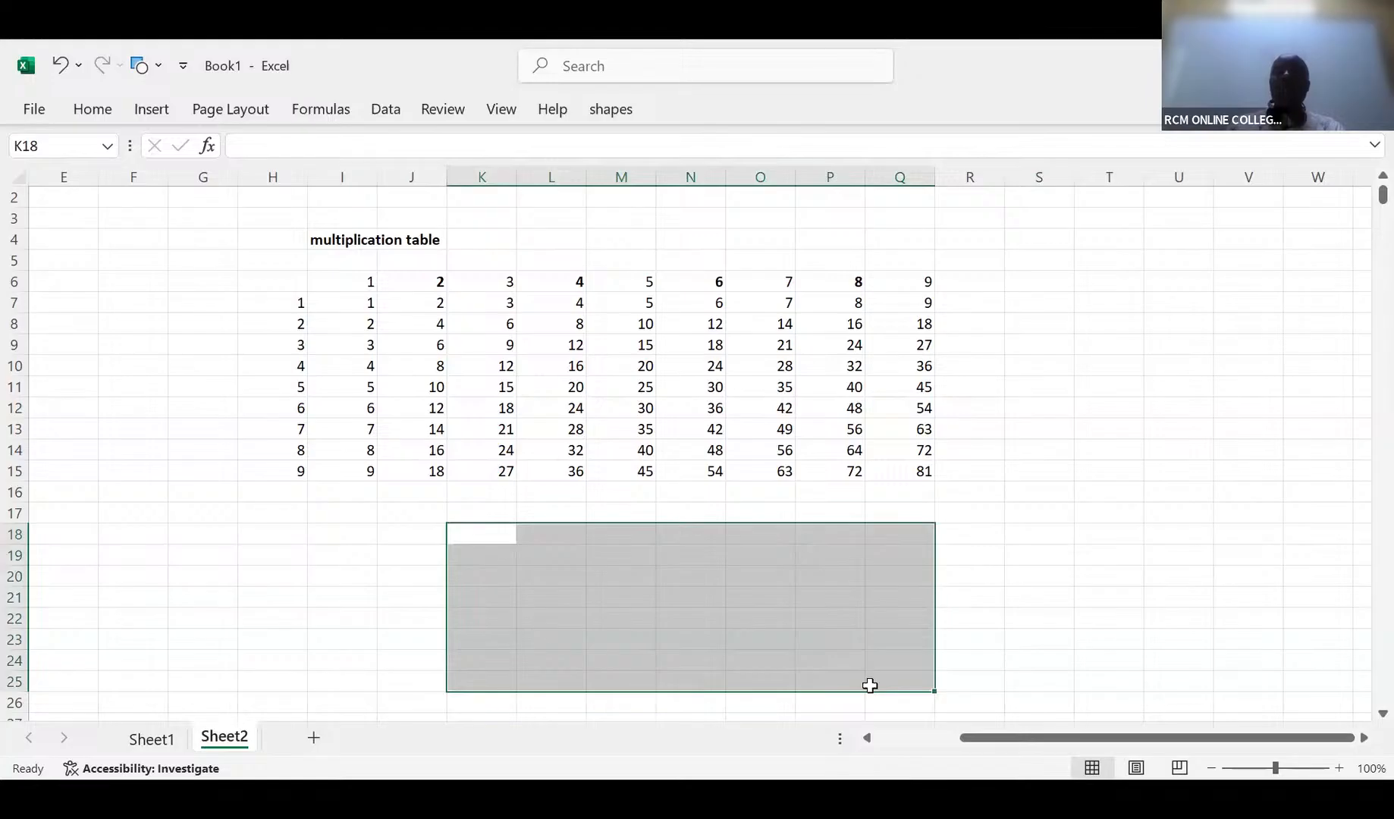
Enter the heading QUANTITY in cell K18 and the label PRICE in cell K17 above it
{"action": "left_click", "coordinate": [483, 535]}
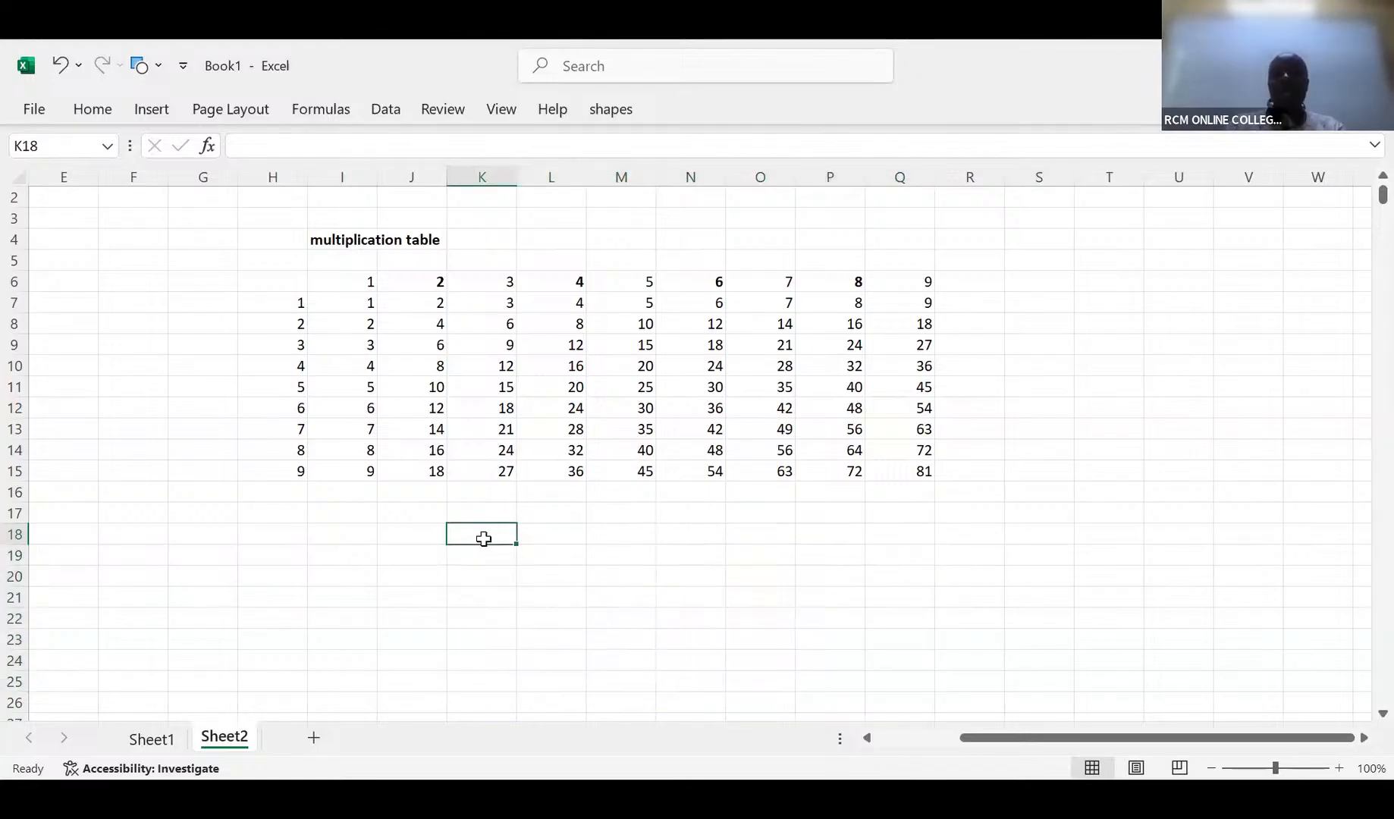
{"action": "type", "text": "QU"}
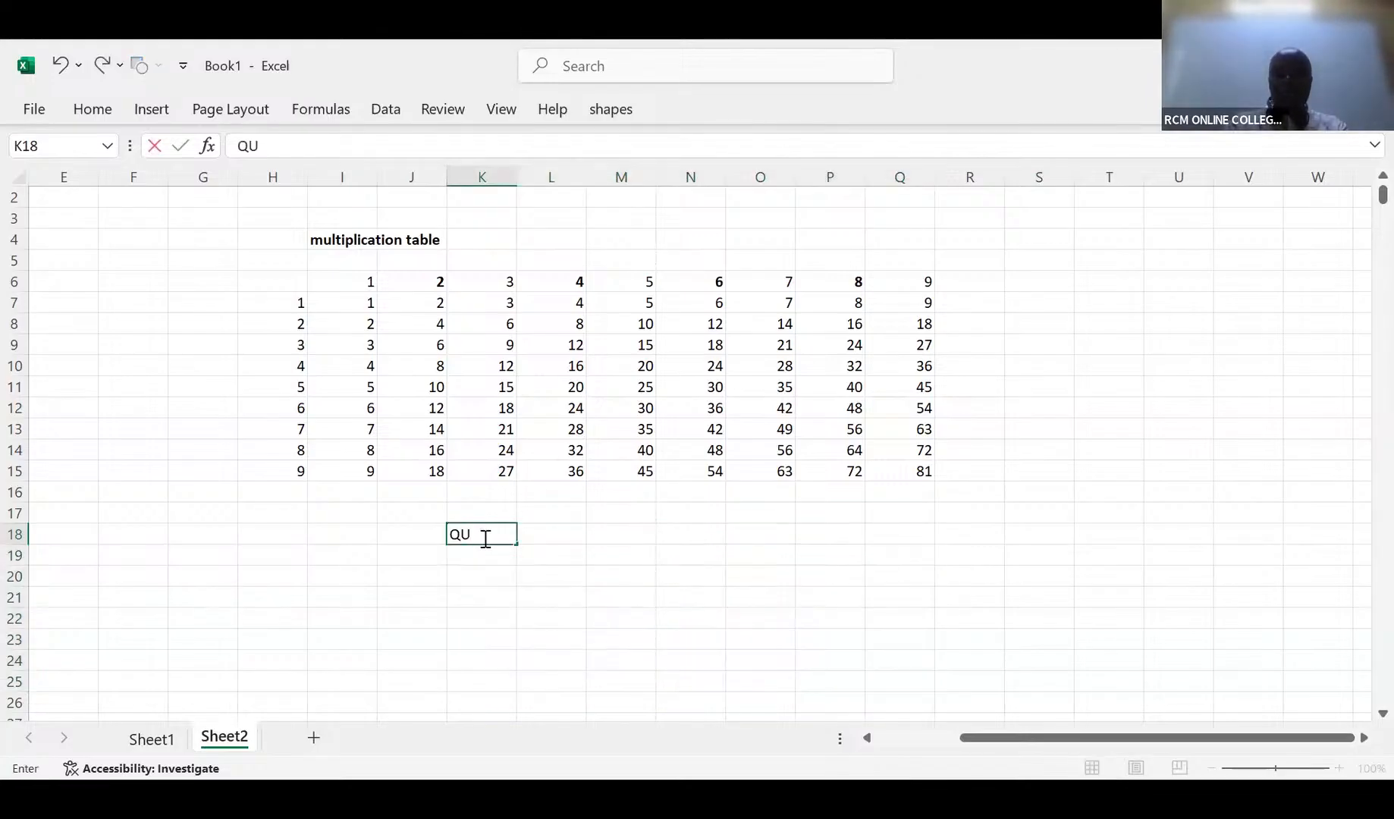
{"action": "type", "text": "ANTIT"}
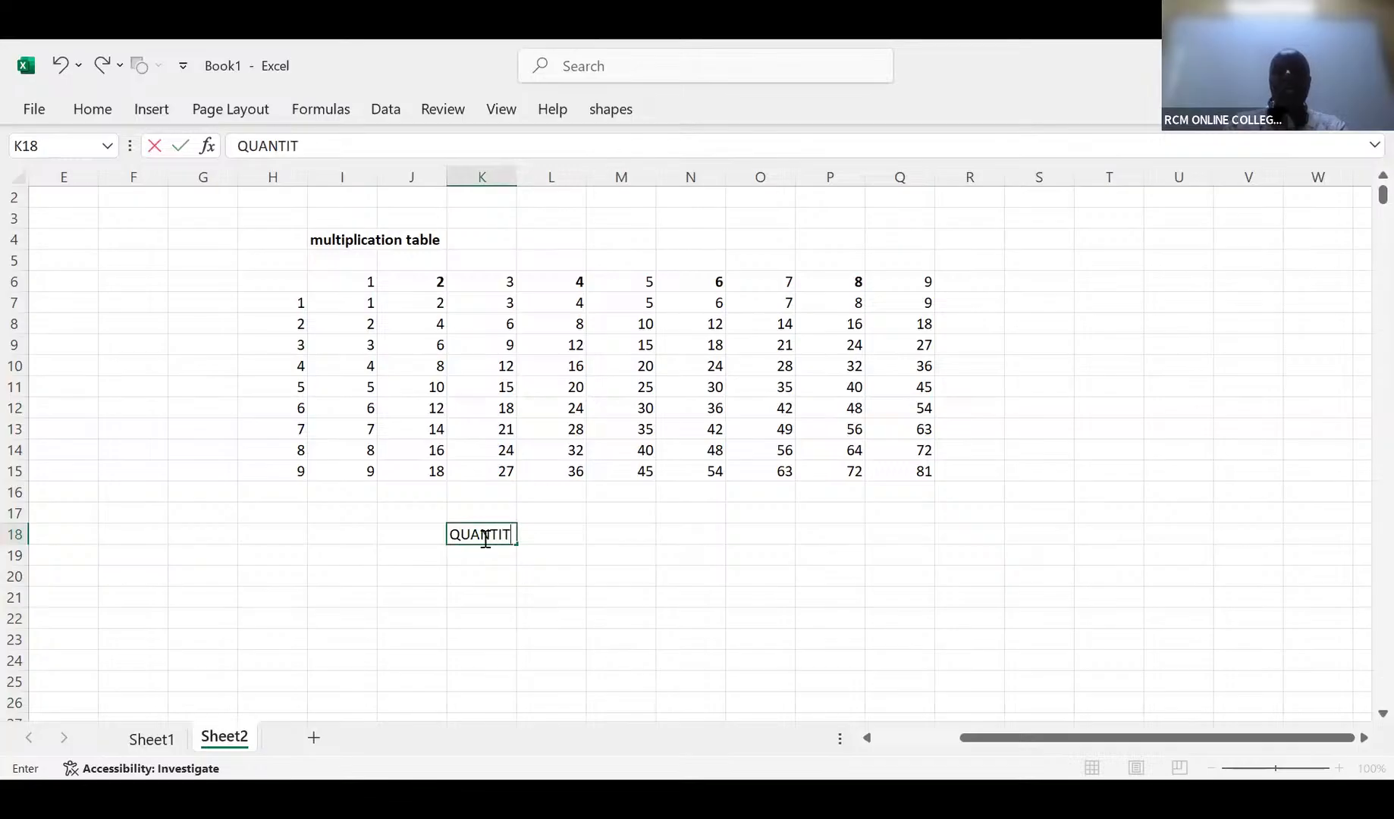
{"action": "type", "text": "Y"}
{"action": "left_click", "coordinate": [481, 511]}
{"action": "type", "text": "PR"}
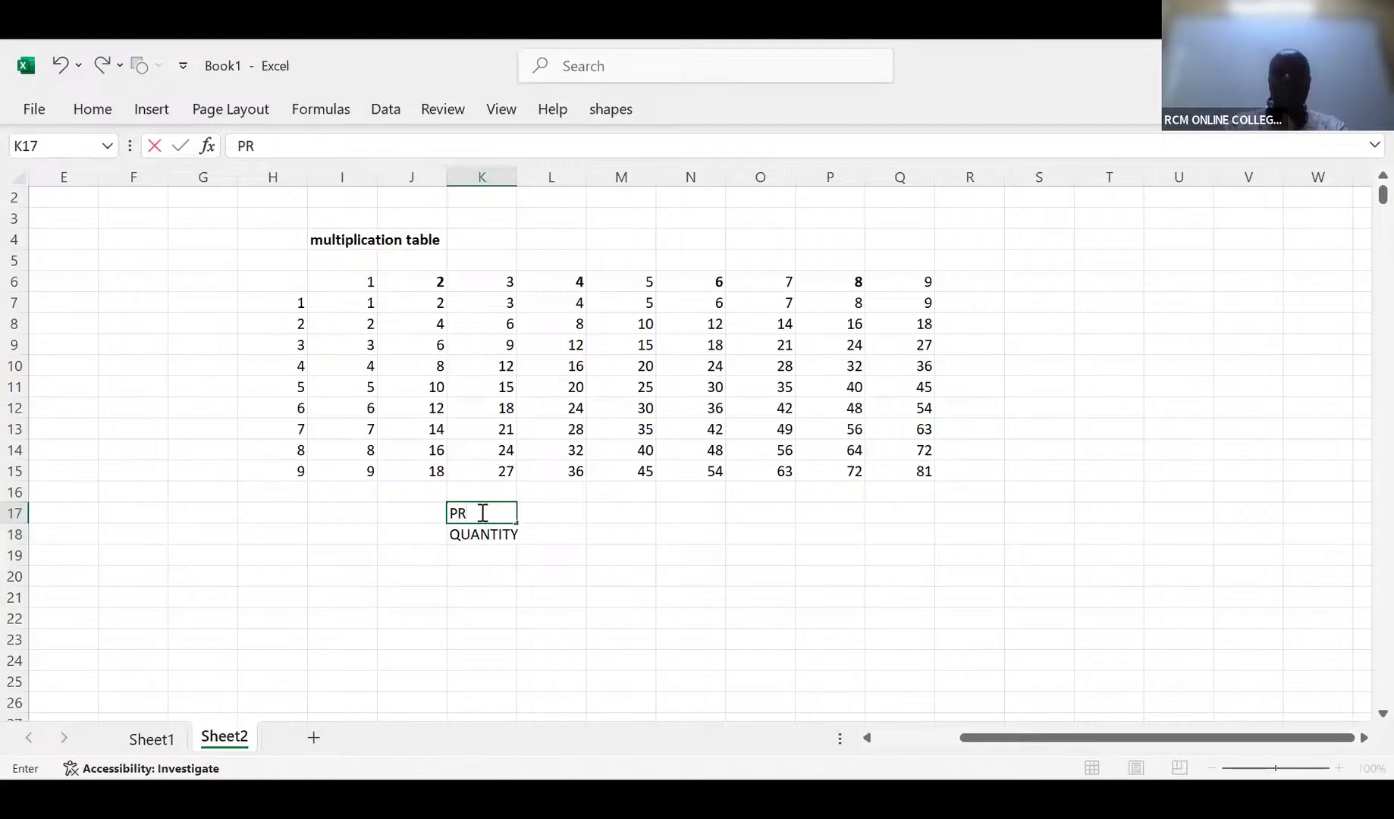
{"action": "type", "text": "ICE"}
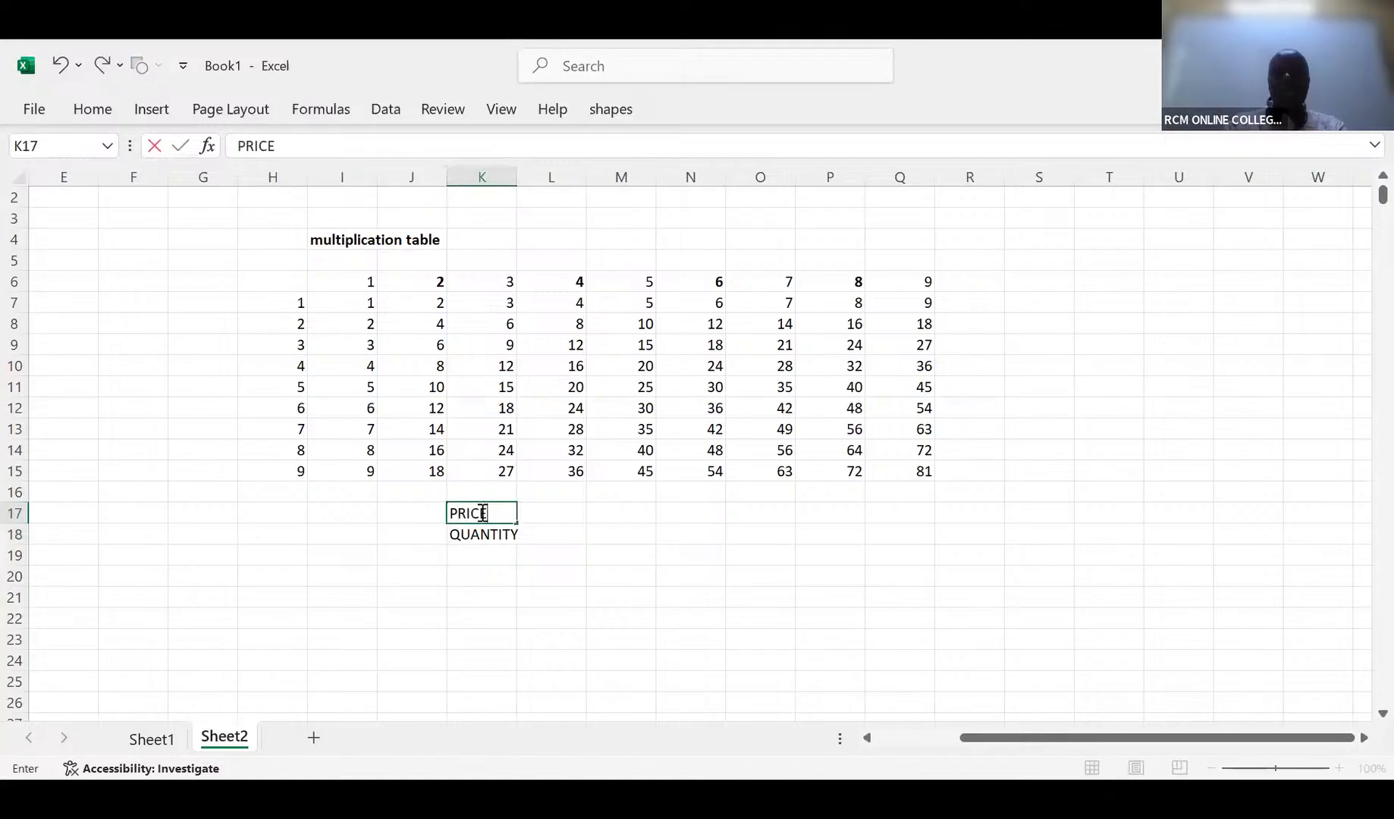
Enter the price 10 in L17 and the quantities 12, 34, 56 and 78 in K19:K22
{"action": "left_click", "coordinate": [566, 507]}
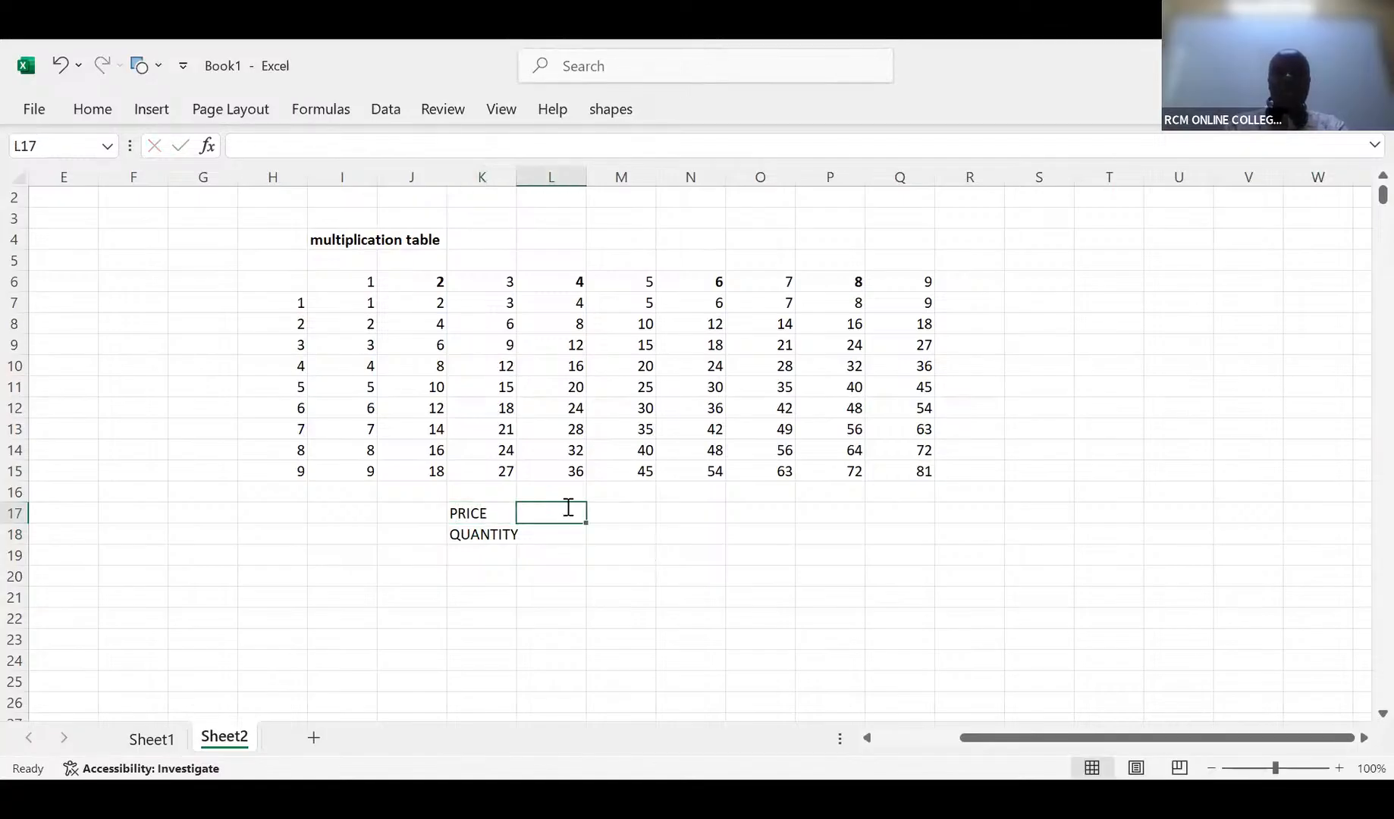
{"action": "type", "text": "10"}
{"action": "left_click", "coordinate": [482, 562]}
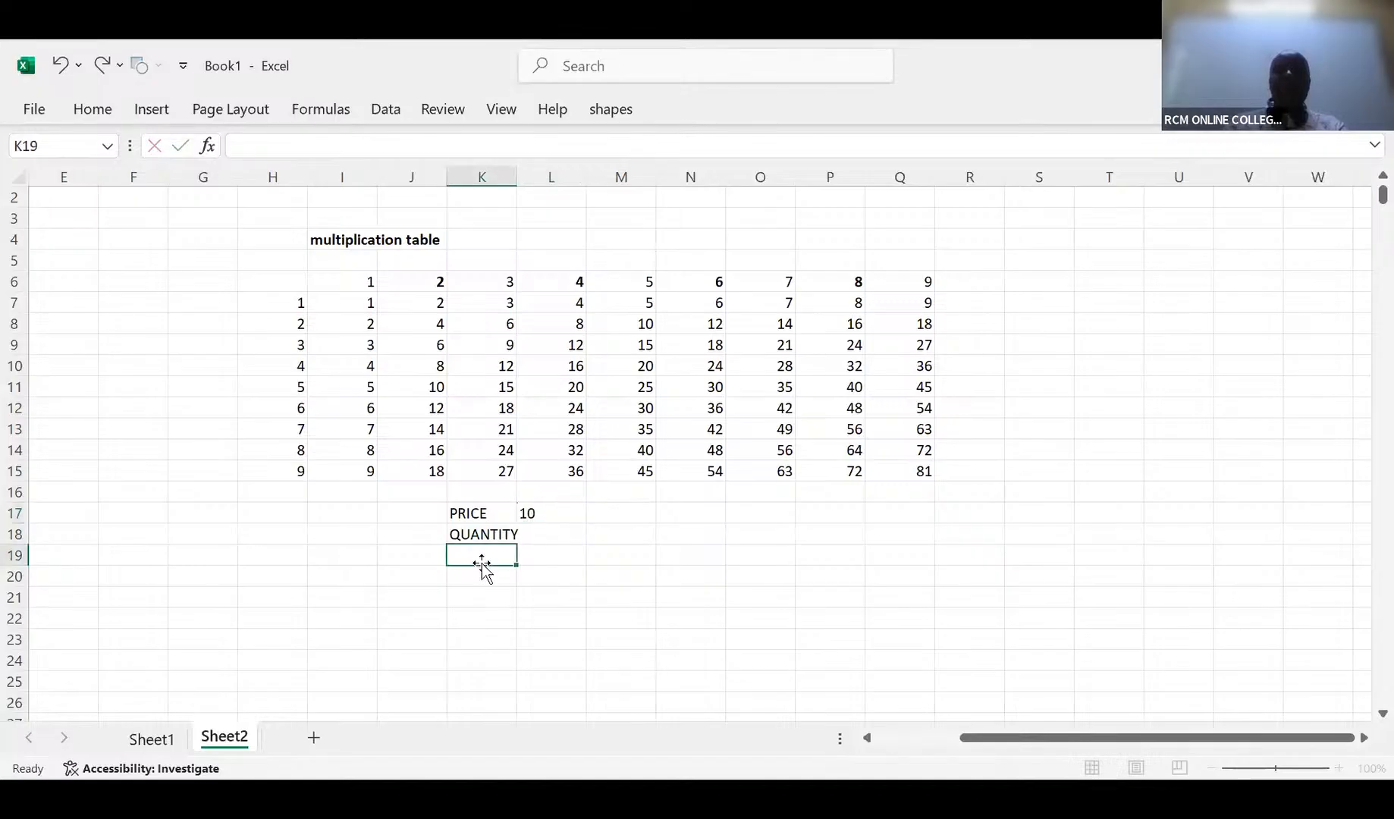
{"action": "type", "text": "12"}
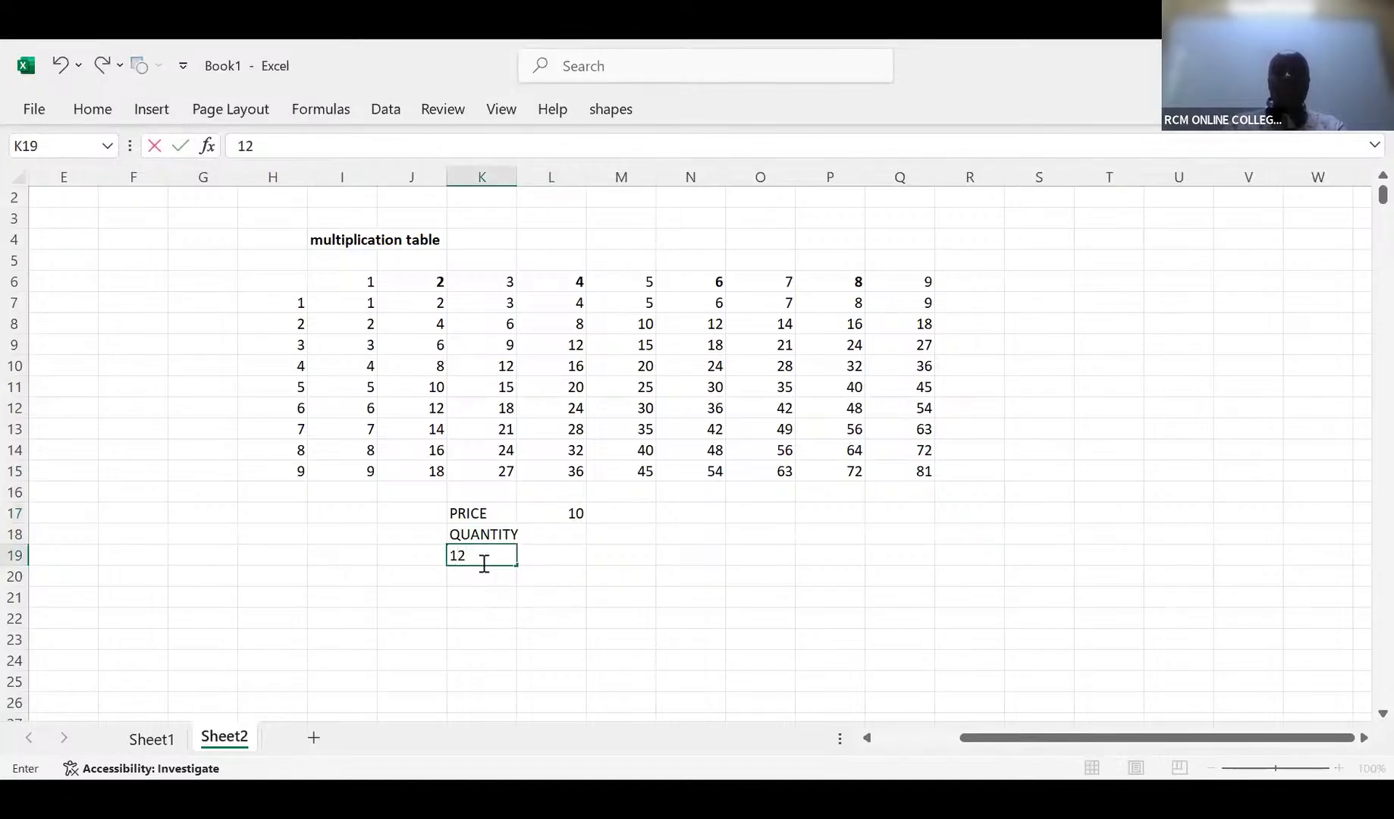
{"action": "key", "text": "Return"}
{"action": "type", "text": "34"}
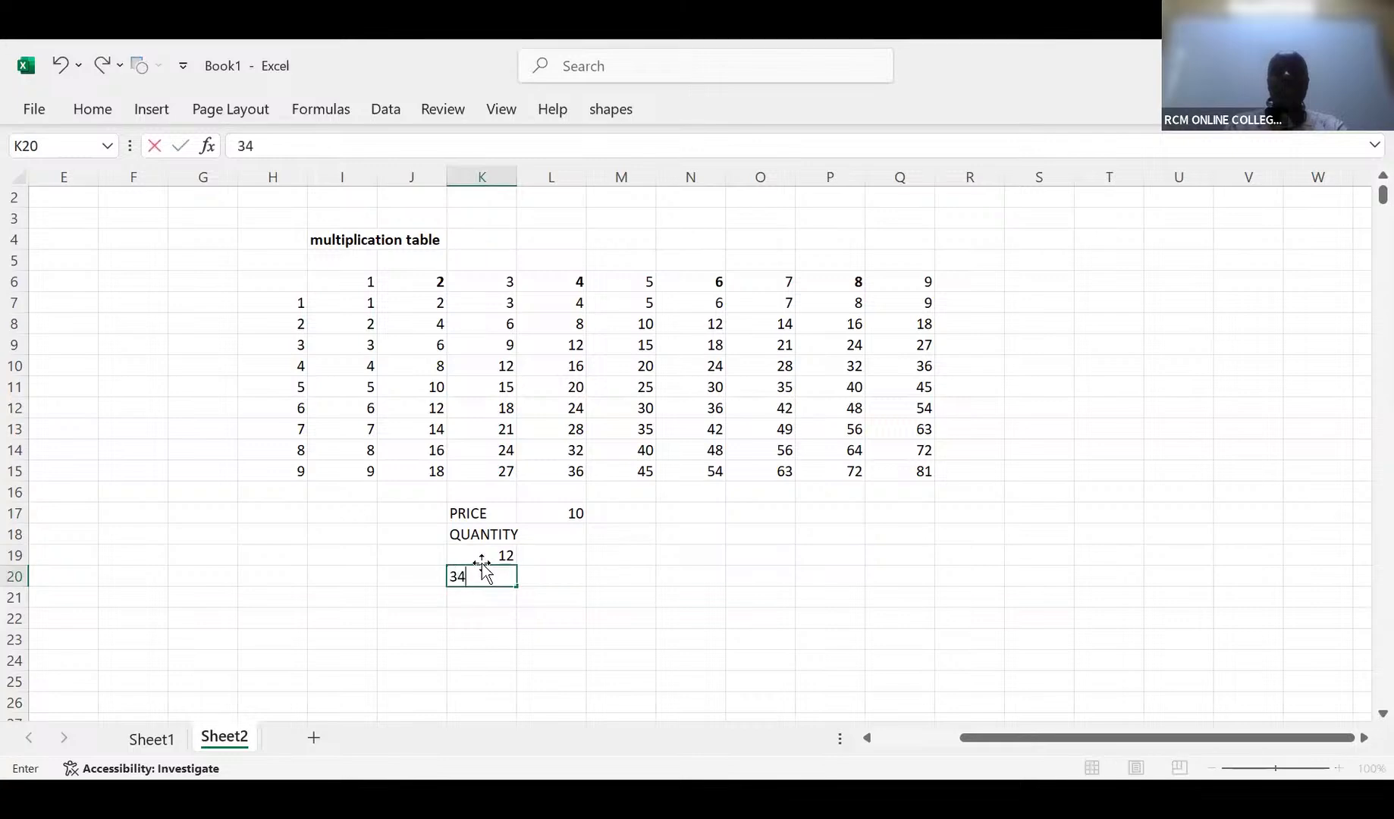
{"action": "key", "text": "Return"}
{"action": "type", "text": "56"}
{"action": "key", "text": "Return"}
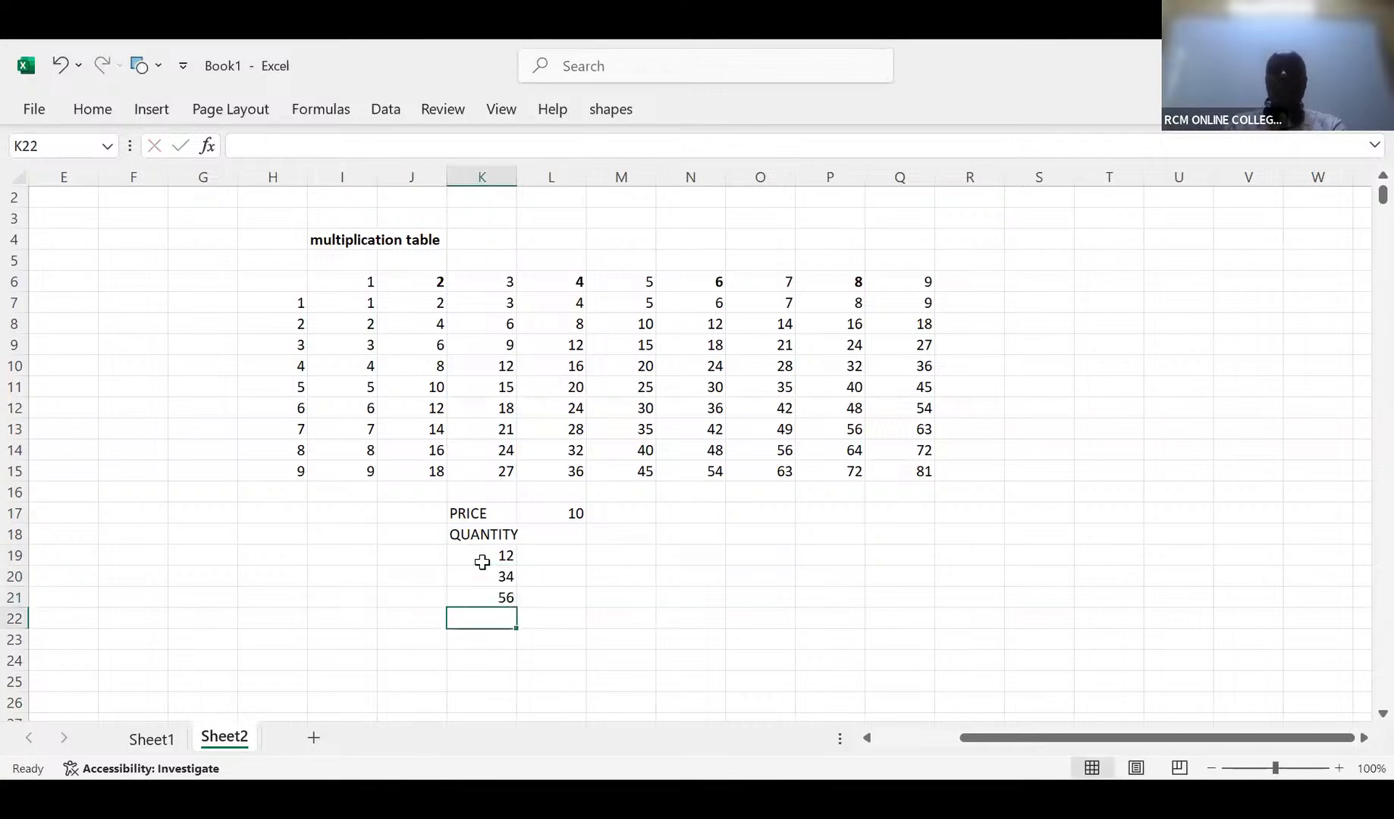
{"action": "type", "text": "78"}
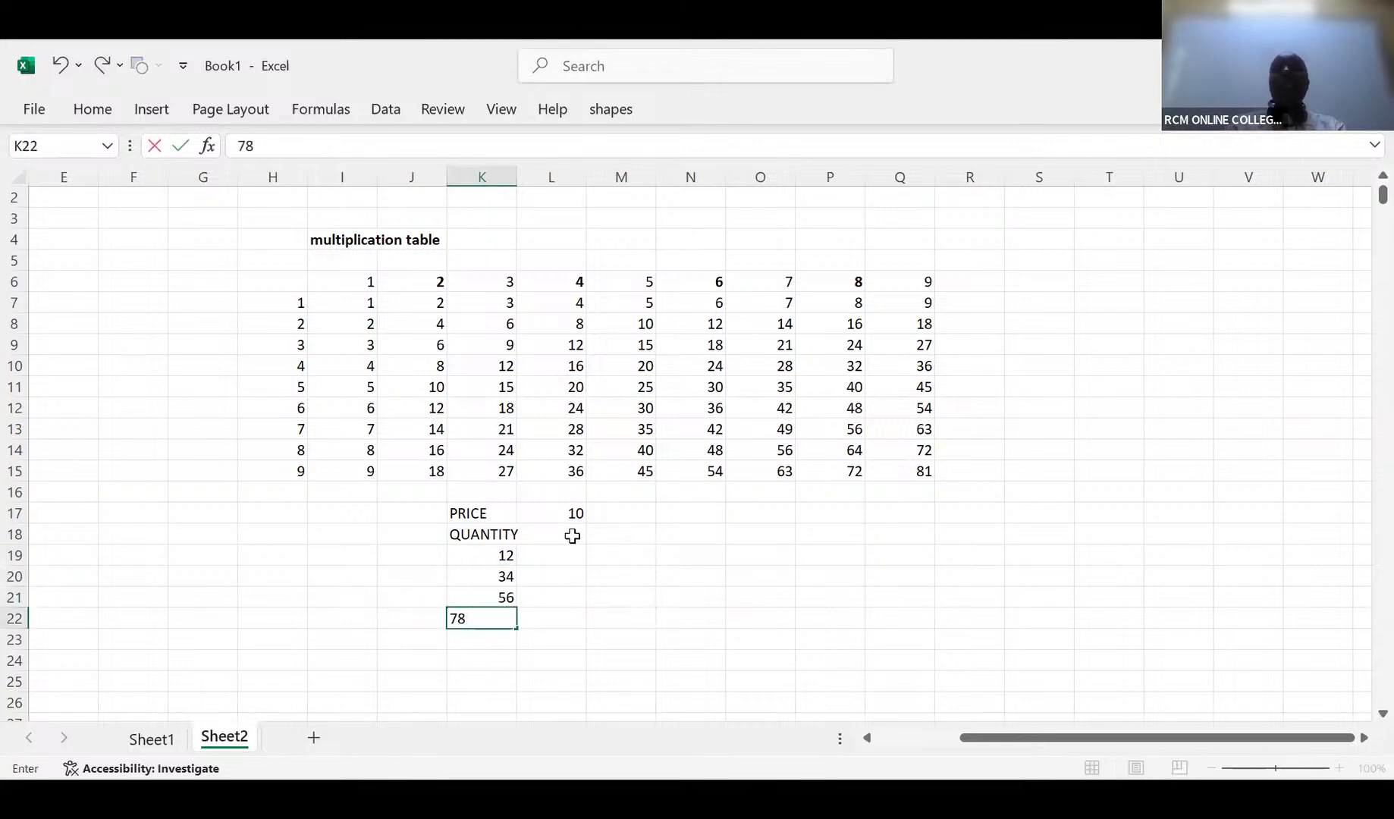
Enter the heading REVENUE=QP in cell L18, beside the QUANTITY heading
{"action": "left_click", "coordinate": [572, 536]}
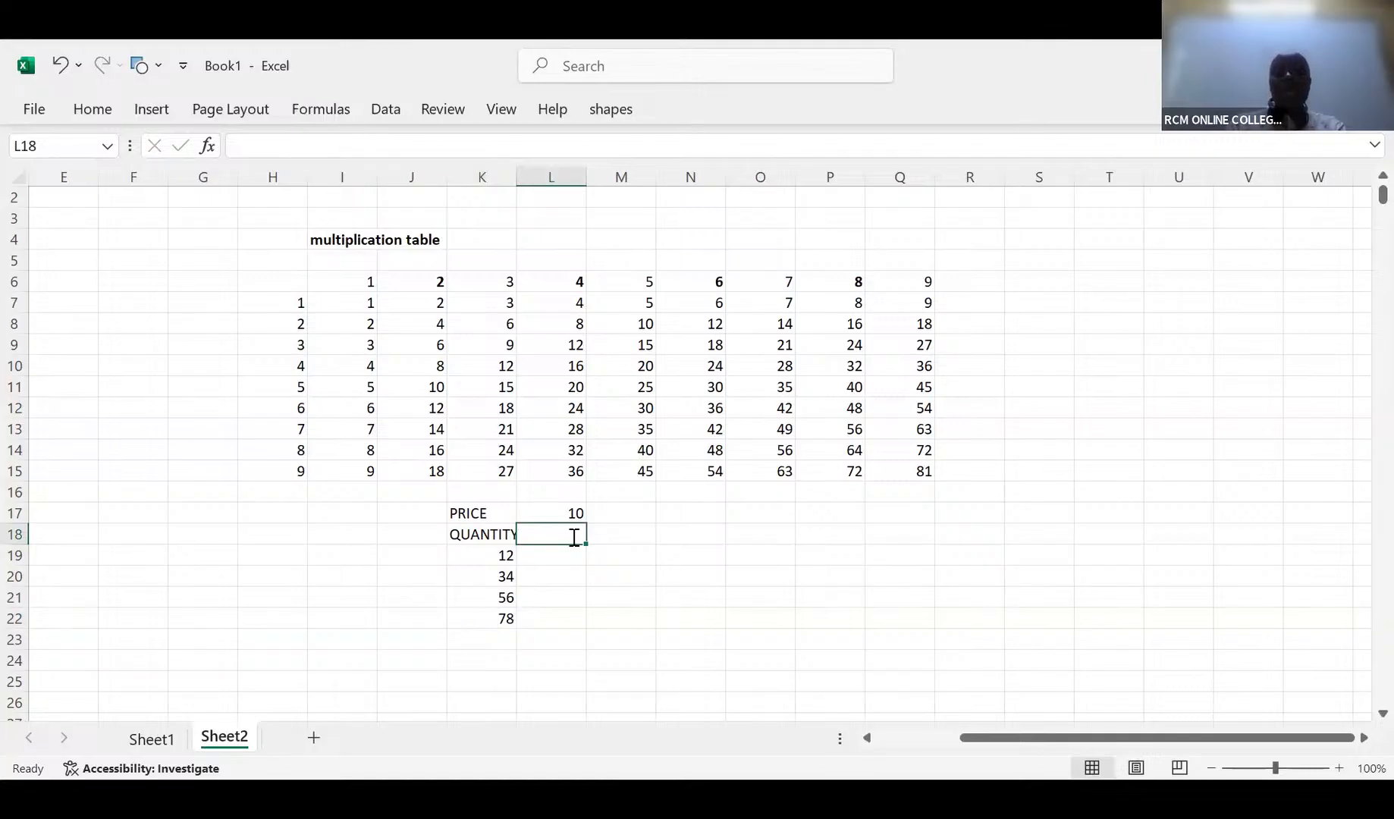
{"action": "type", "text": "RE"}
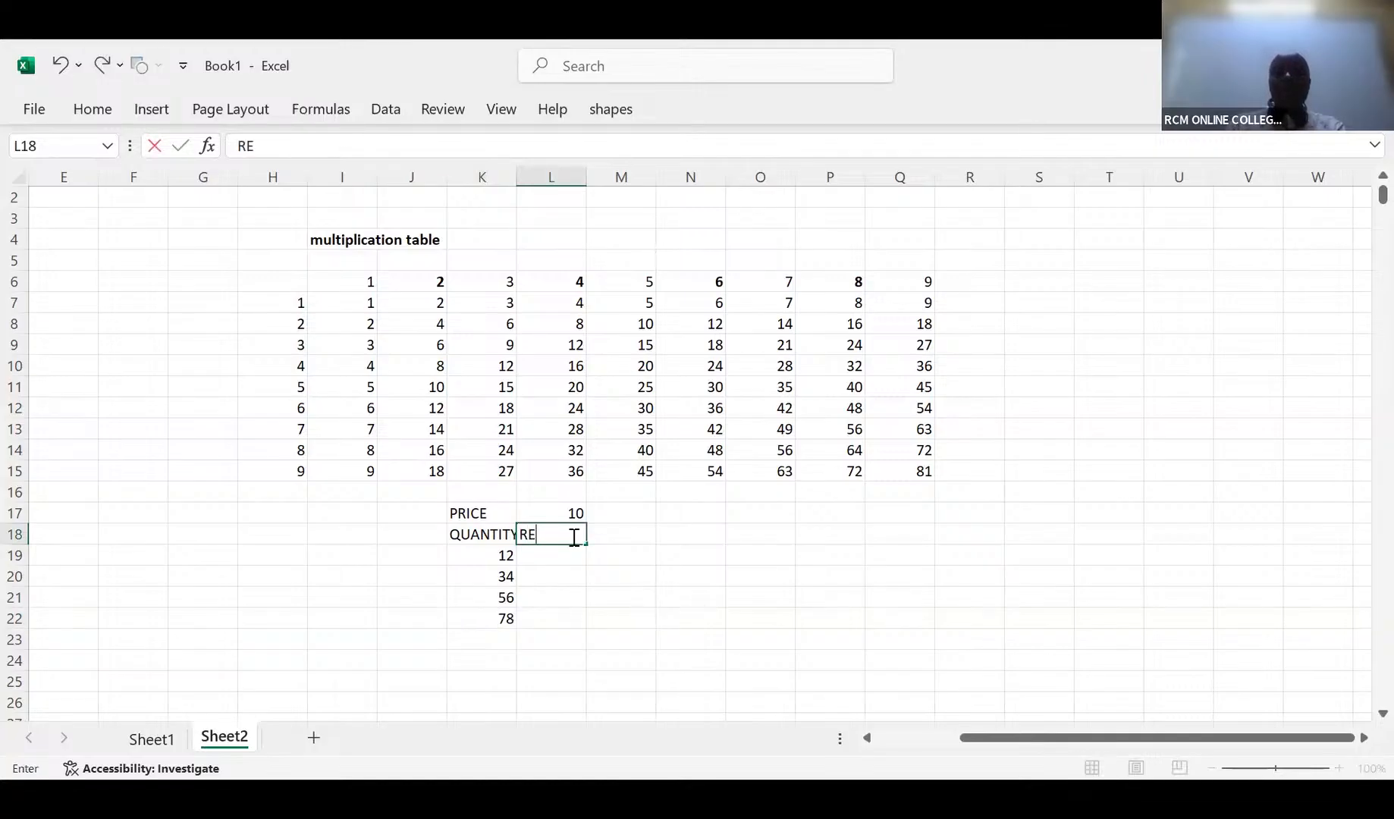
{"action": "type", "text": "VENUE"}
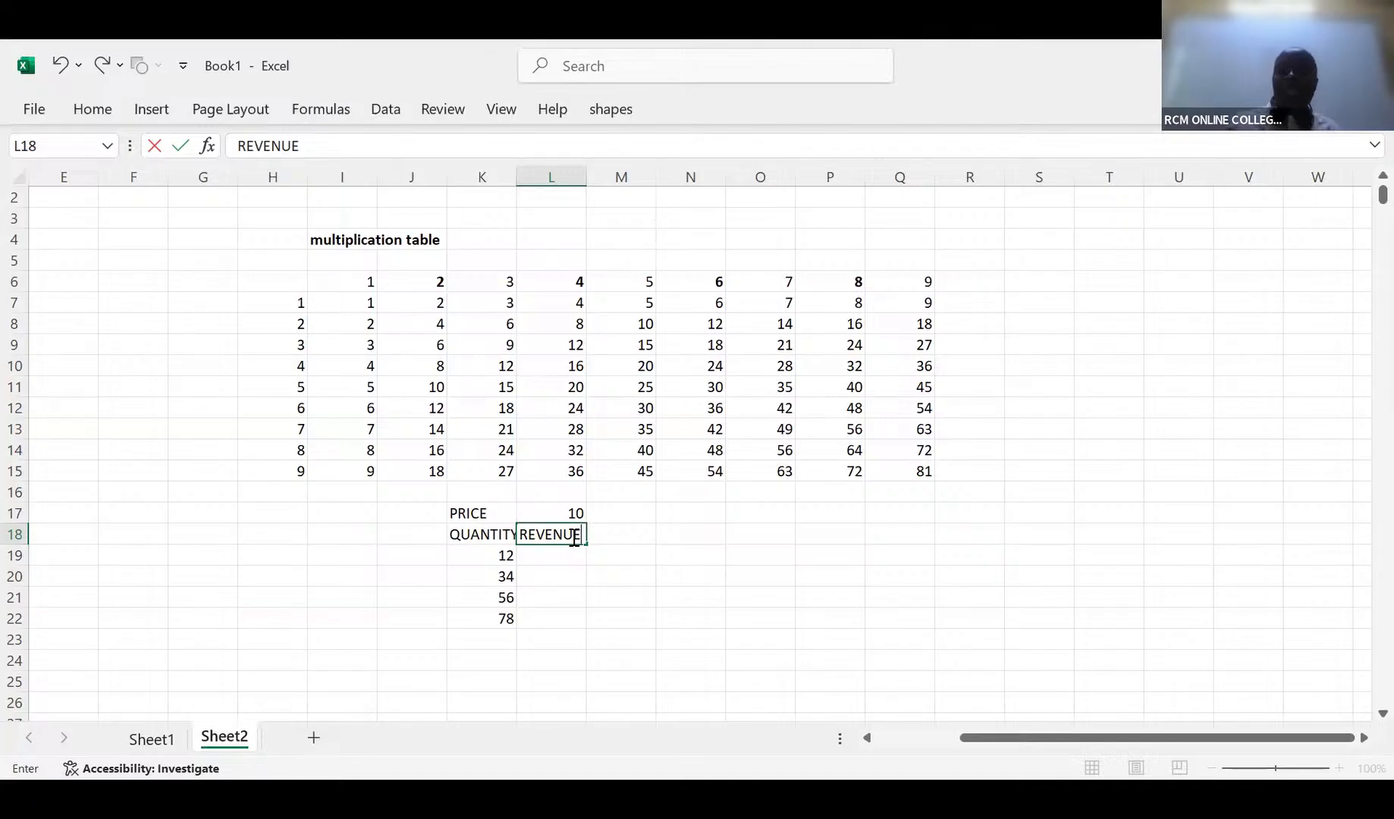
{"action": "type", "text": "="}
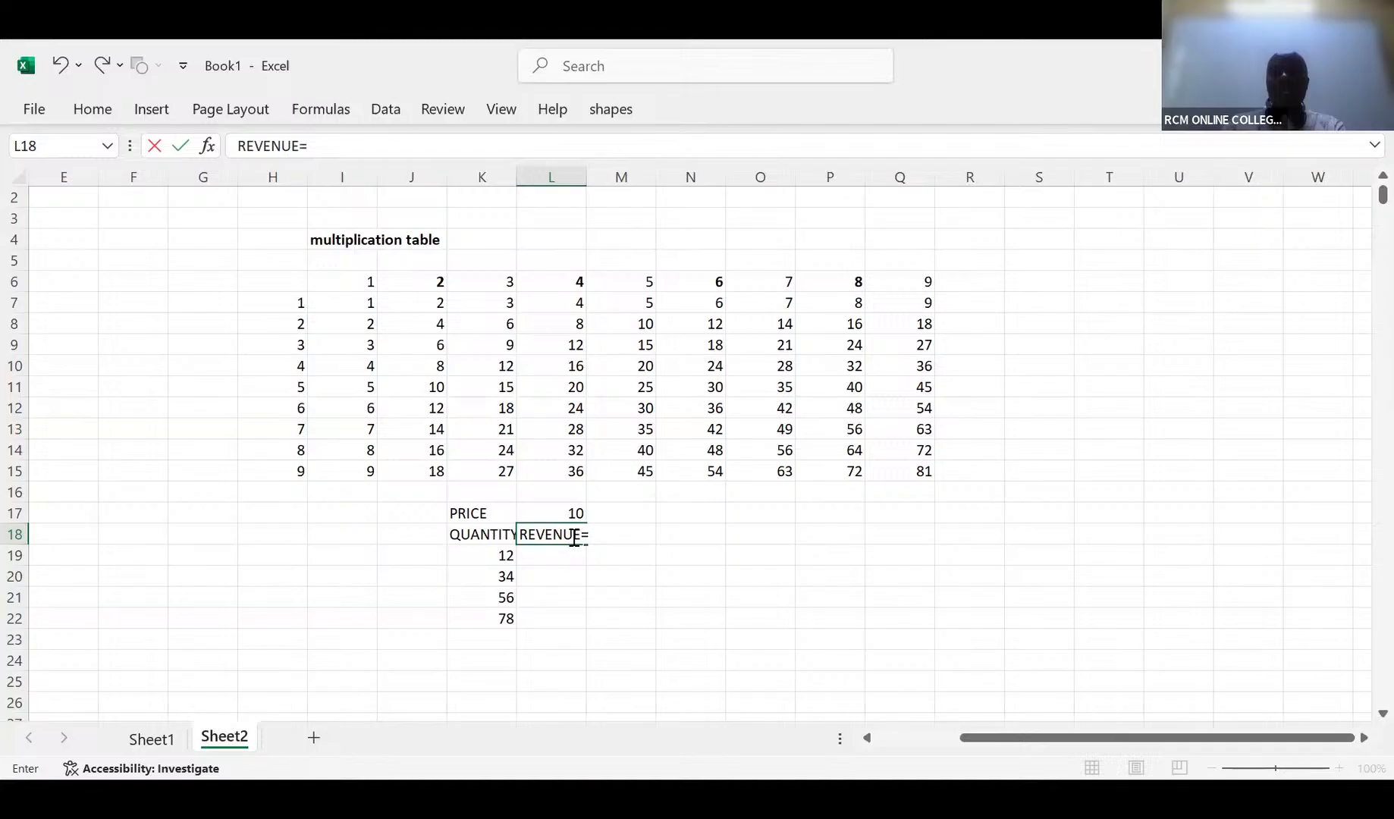
{"action": "type", "text": "QP"}
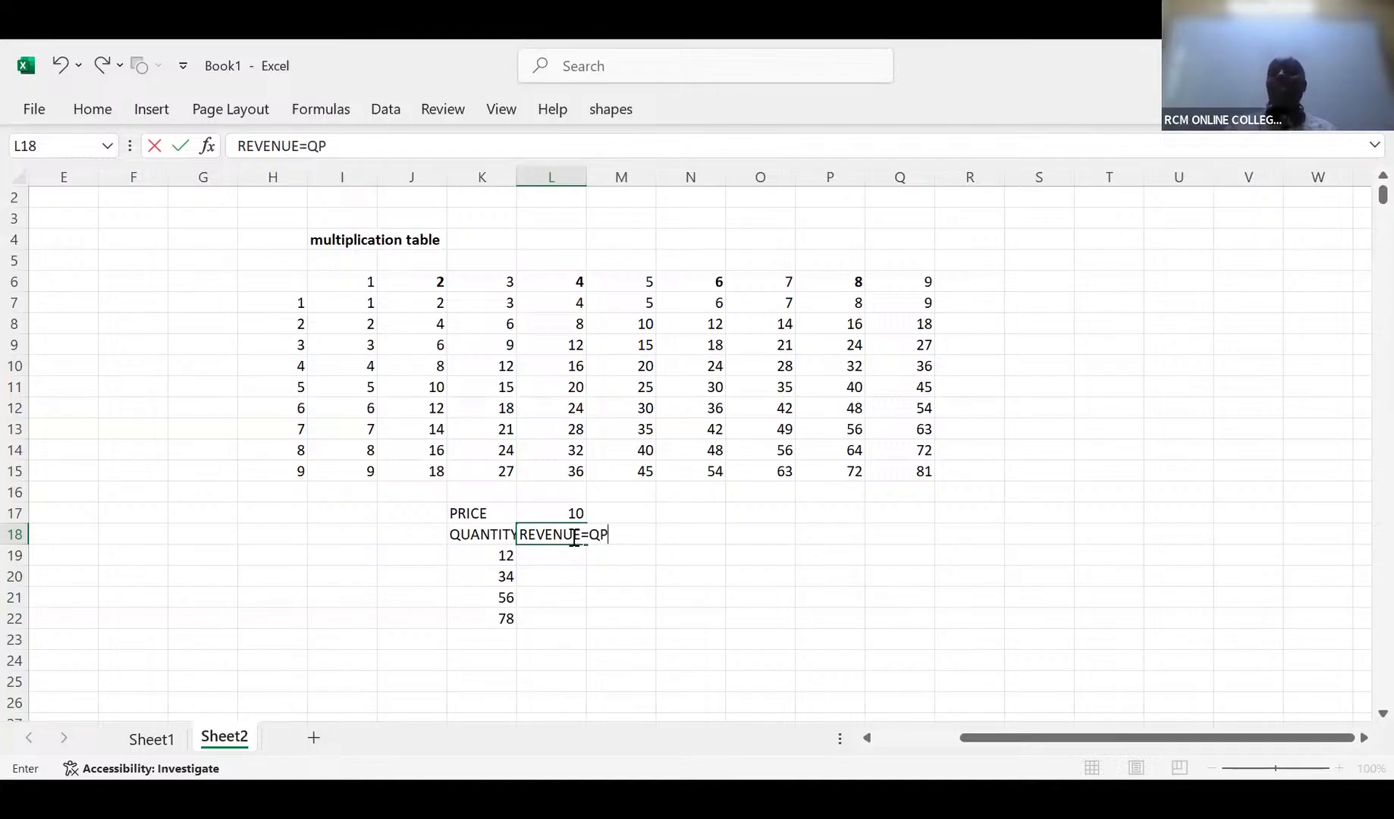
Enter the revenue formula =K19*$L$17 in cell L19, locking the price reference as absolute
{"action": "left_click", "coordinate": [555, 554]}
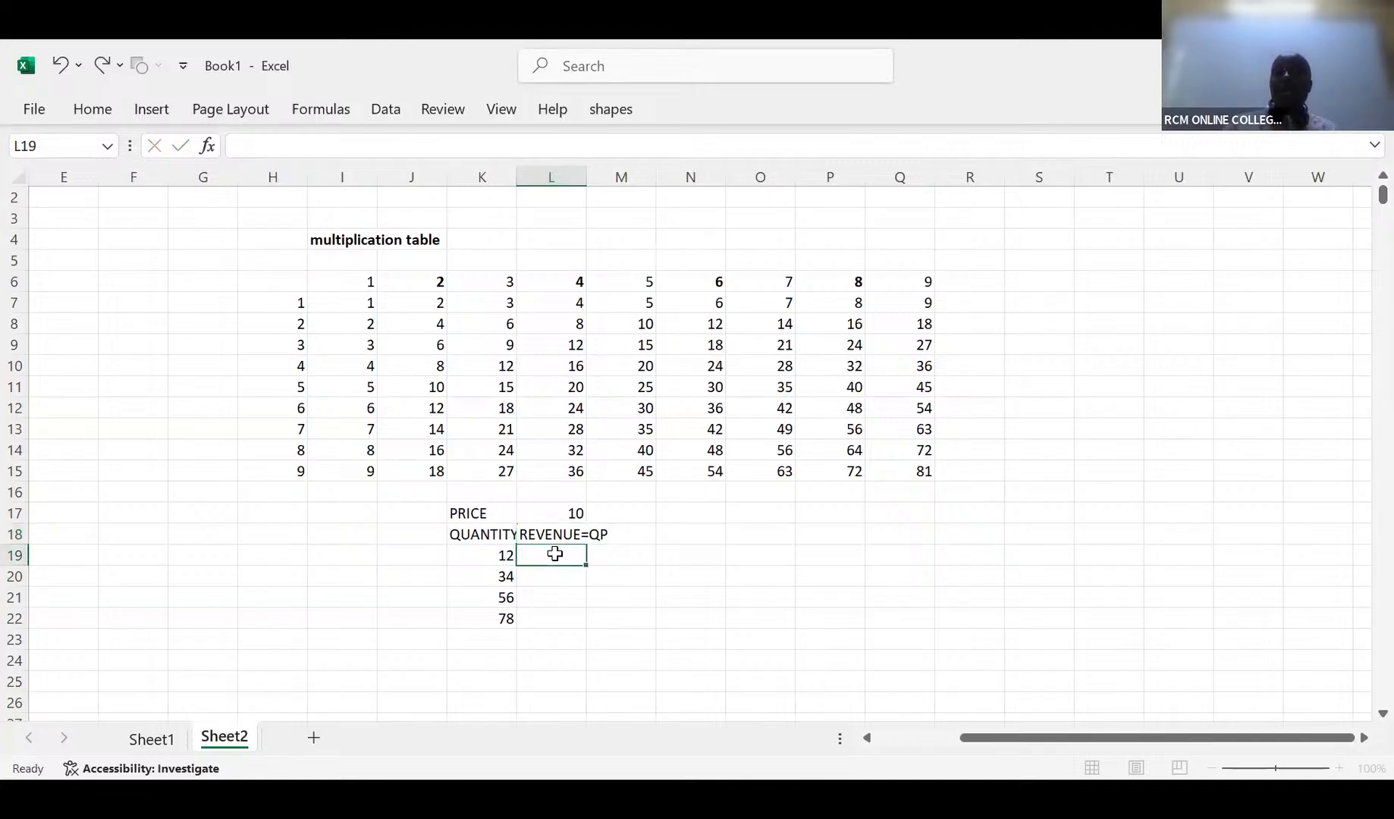
{"action": "type", "text": "="}
{"action": "left_click", "coordinate": [512, 557]}
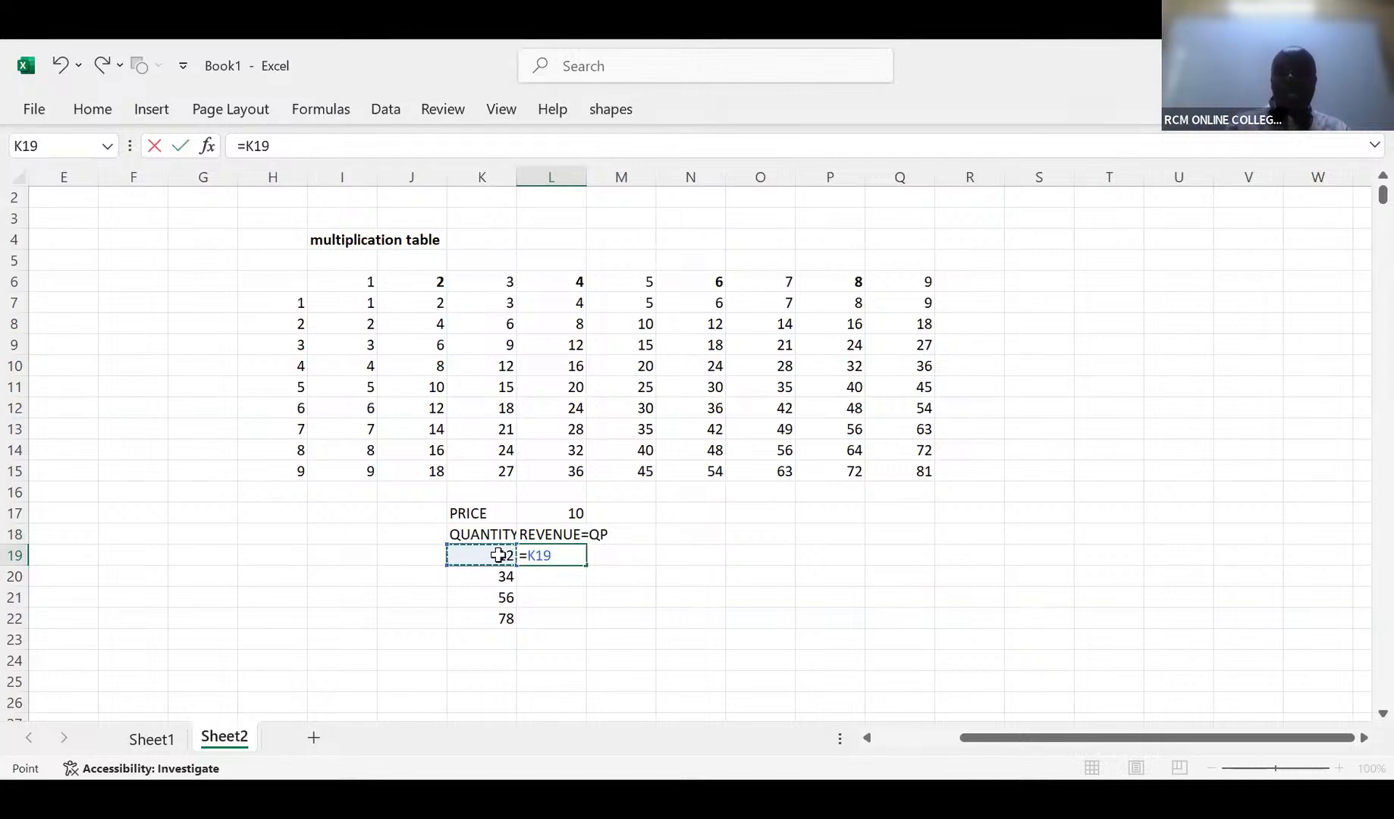
{"action": "type", "text": "*"}
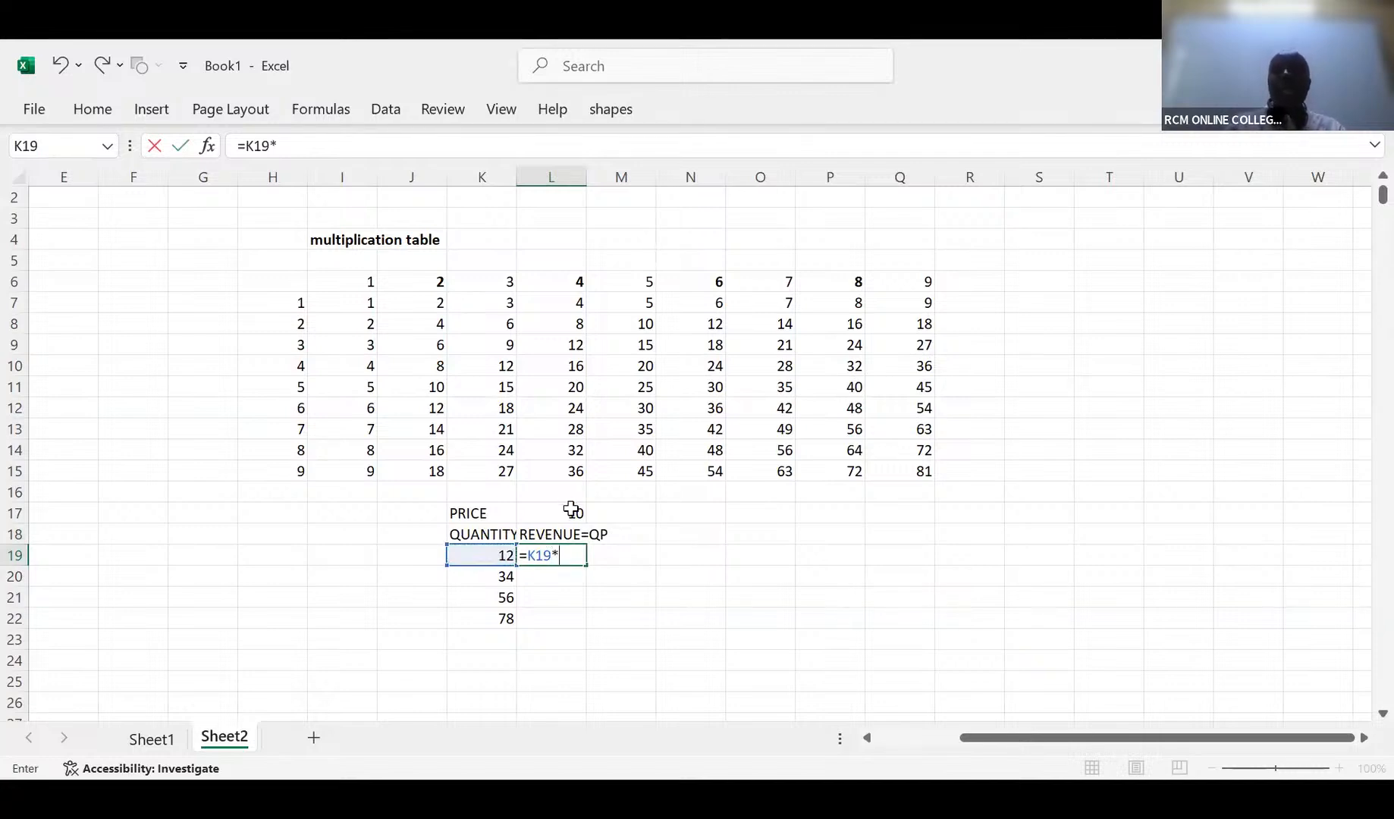
{"action": "left_click", "coordinate": [571, 514]}
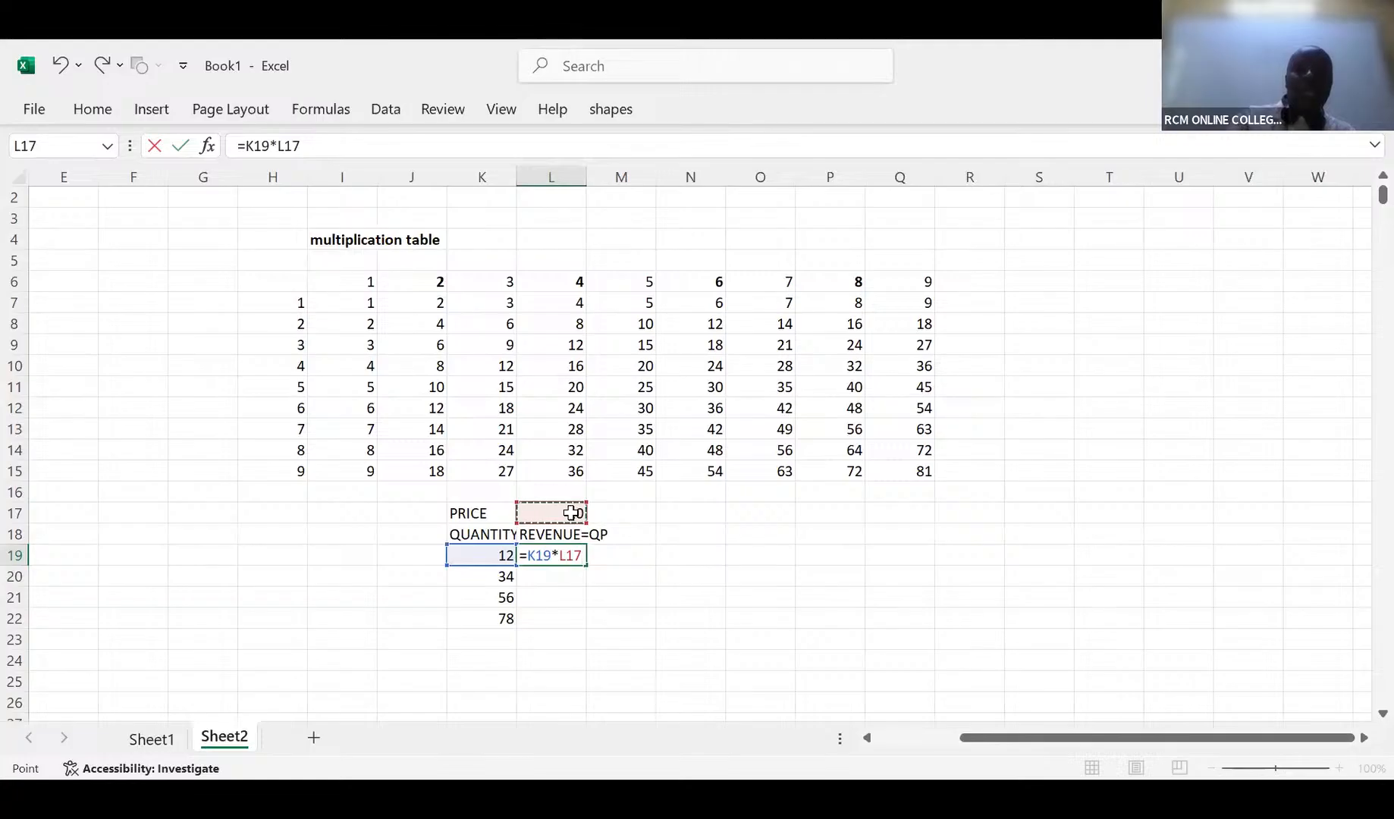
{"action": "key", "text": "F4"}
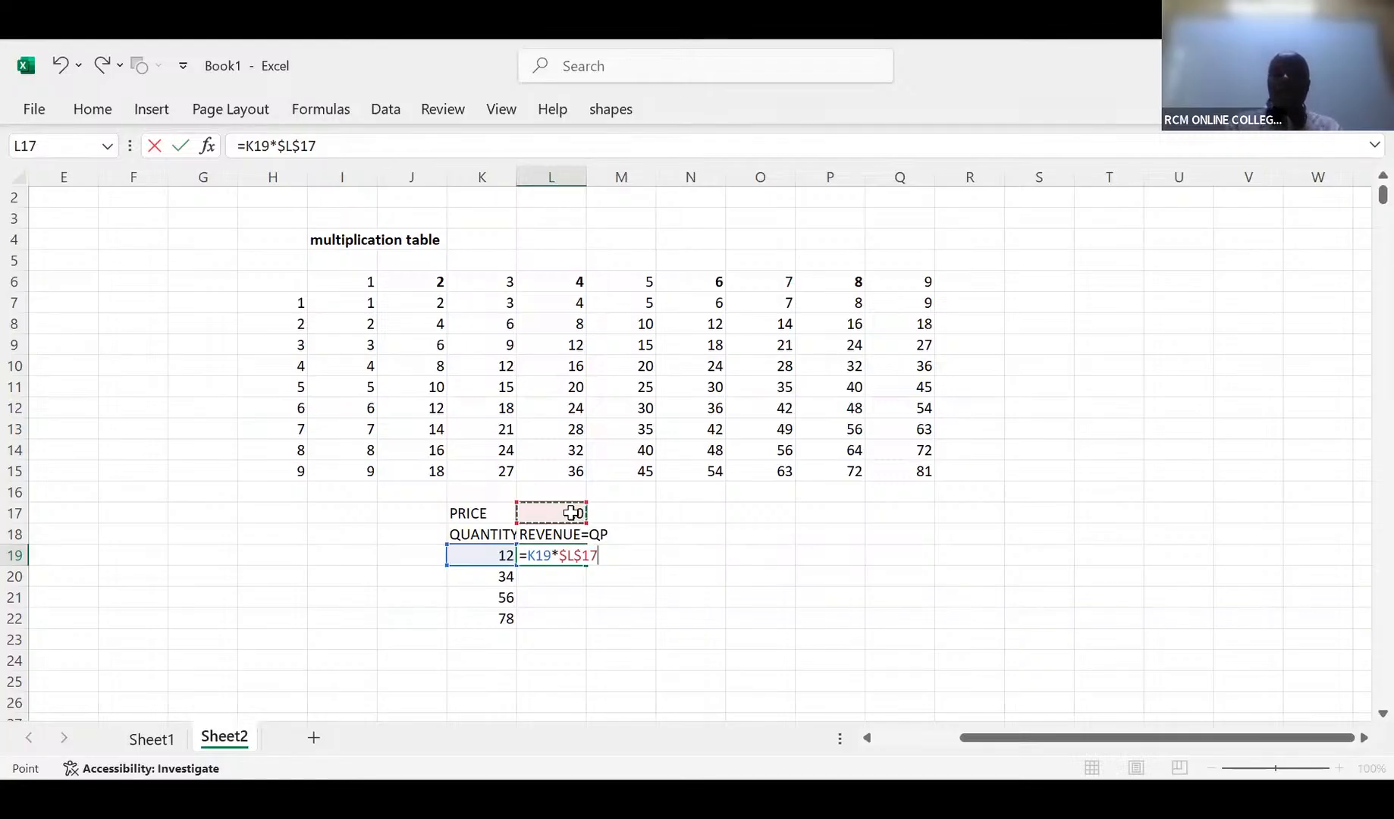
{"action": "key", "text": "ctrl+Return"}
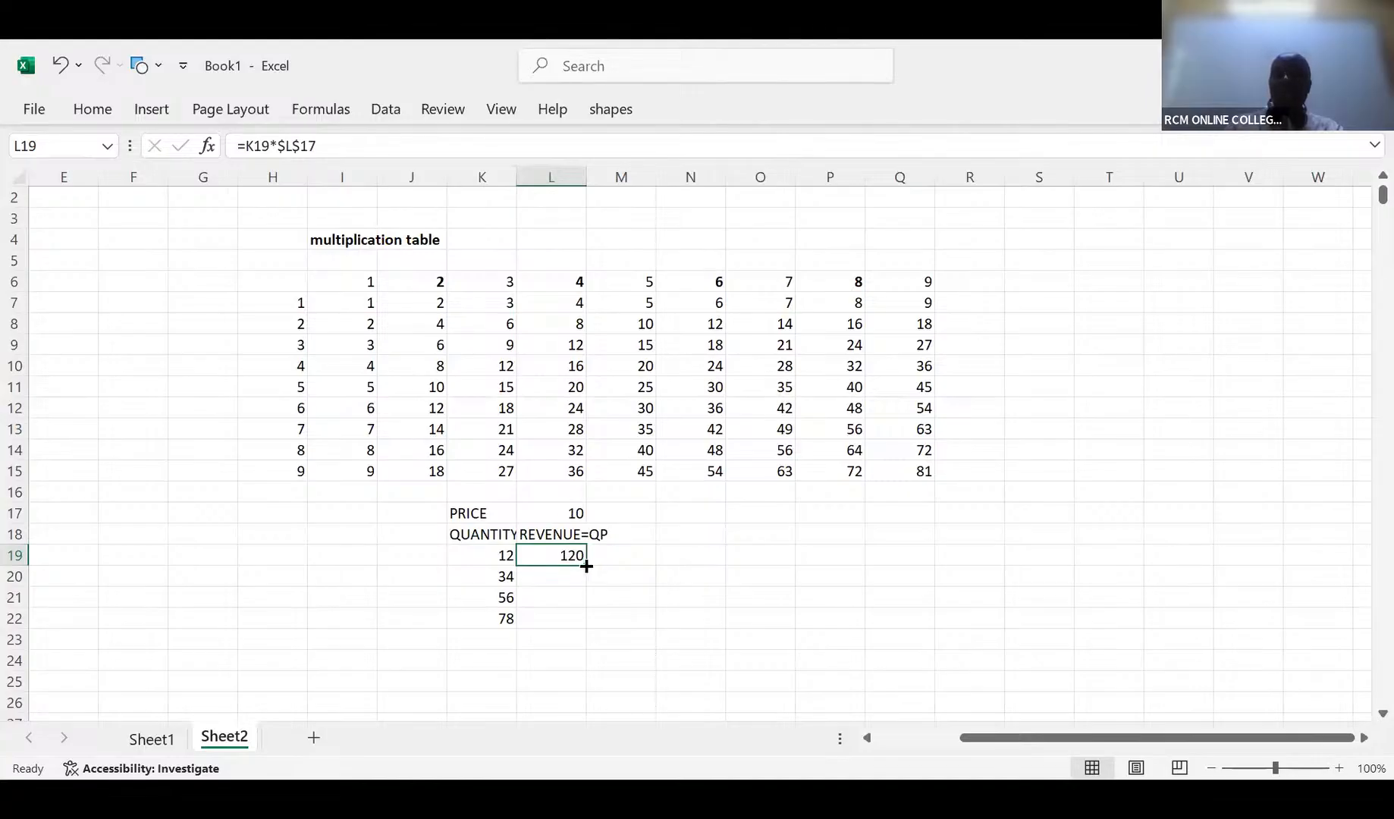
Fill the revenue formula from L19 down to L22 and open L22's formula to check its references
{"action": "left_click_drag", "start_coordinate": [587, 566], "coordinate": [589, 629]}
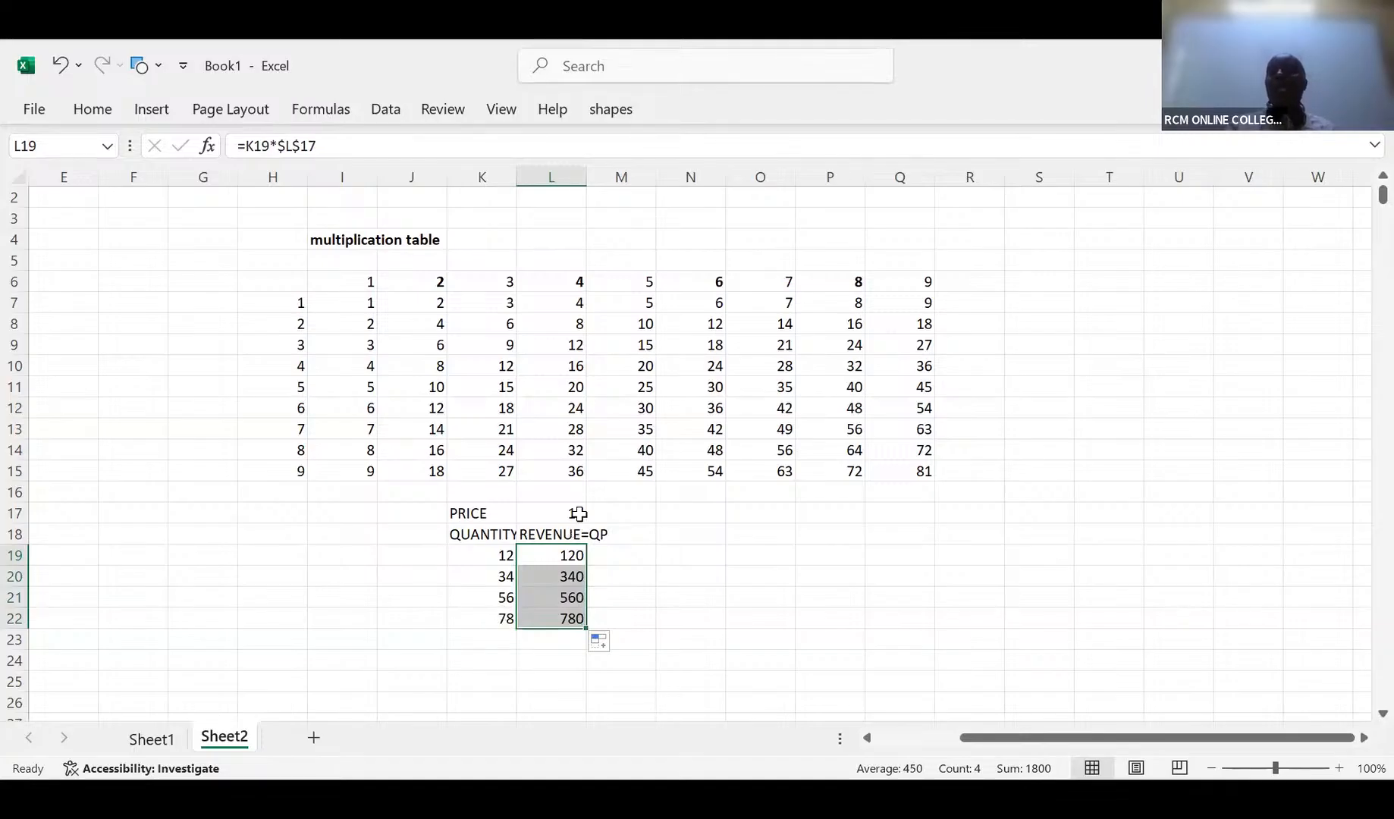
{"action": "left_click", "coordinate": [567, 620]}
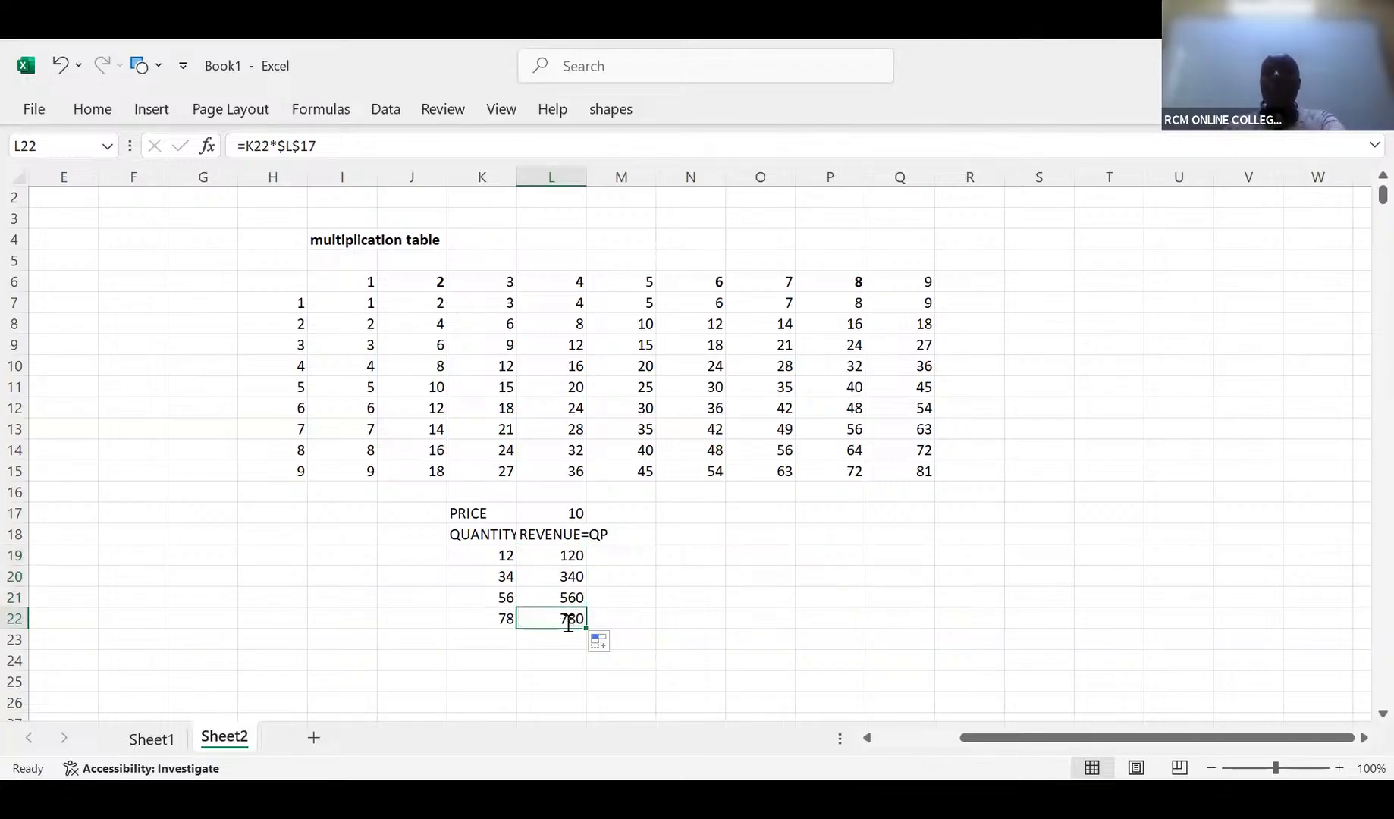
{"action": "double_click", "coordinate": [568, 621]}
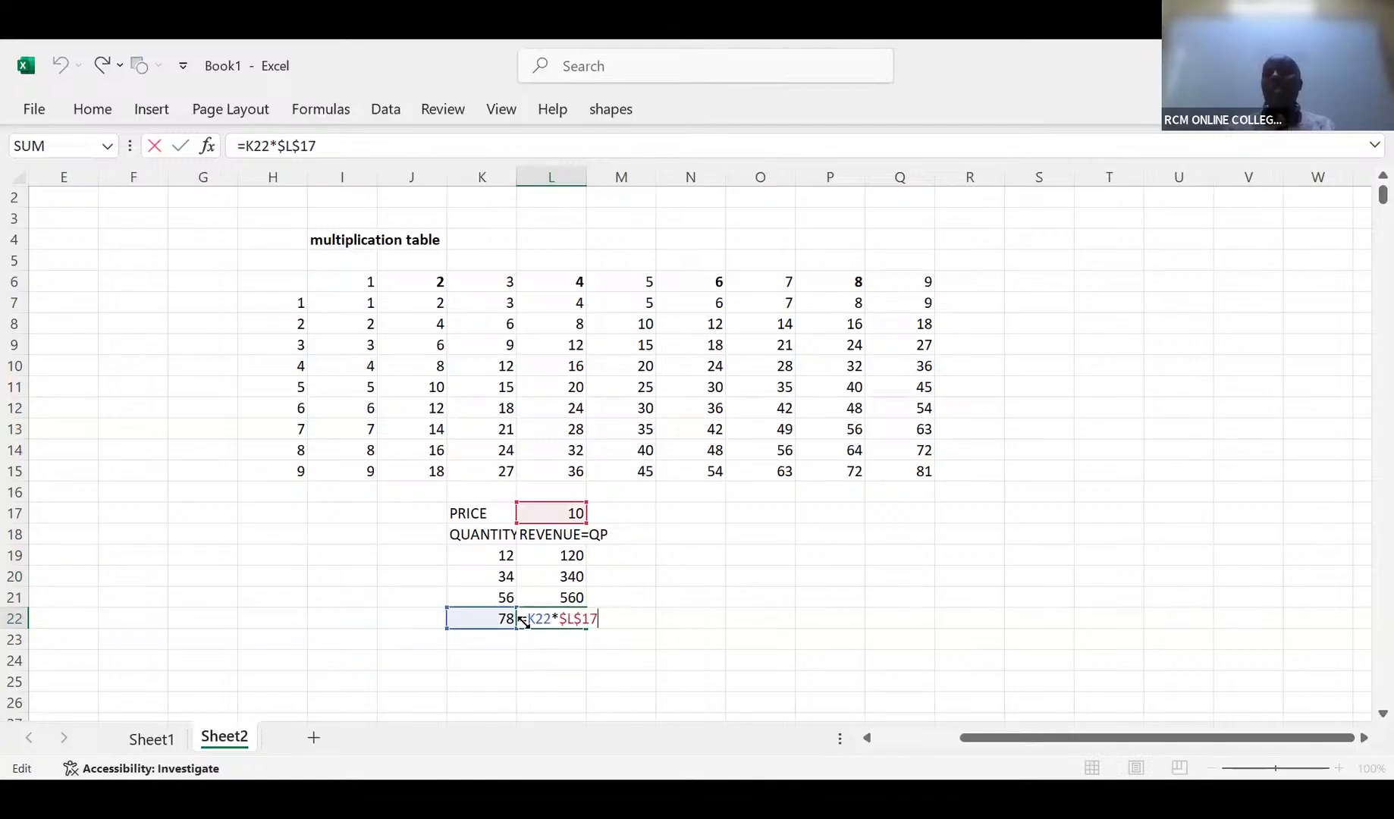
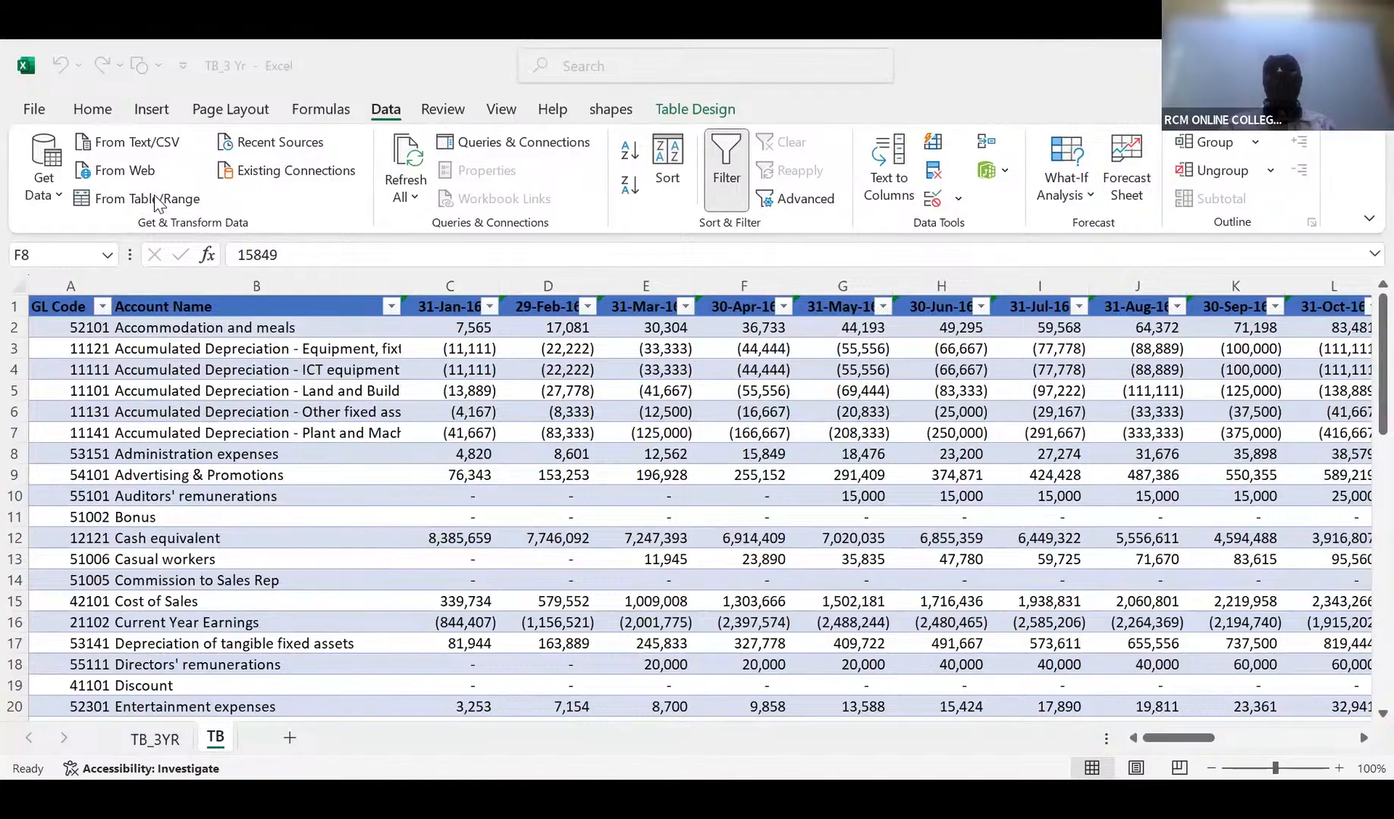
Load the trial balance table on the TB sheet of TB_3 Yr into the Power Query editor
{"action": "left_click", "coordinate": [155, 204]}
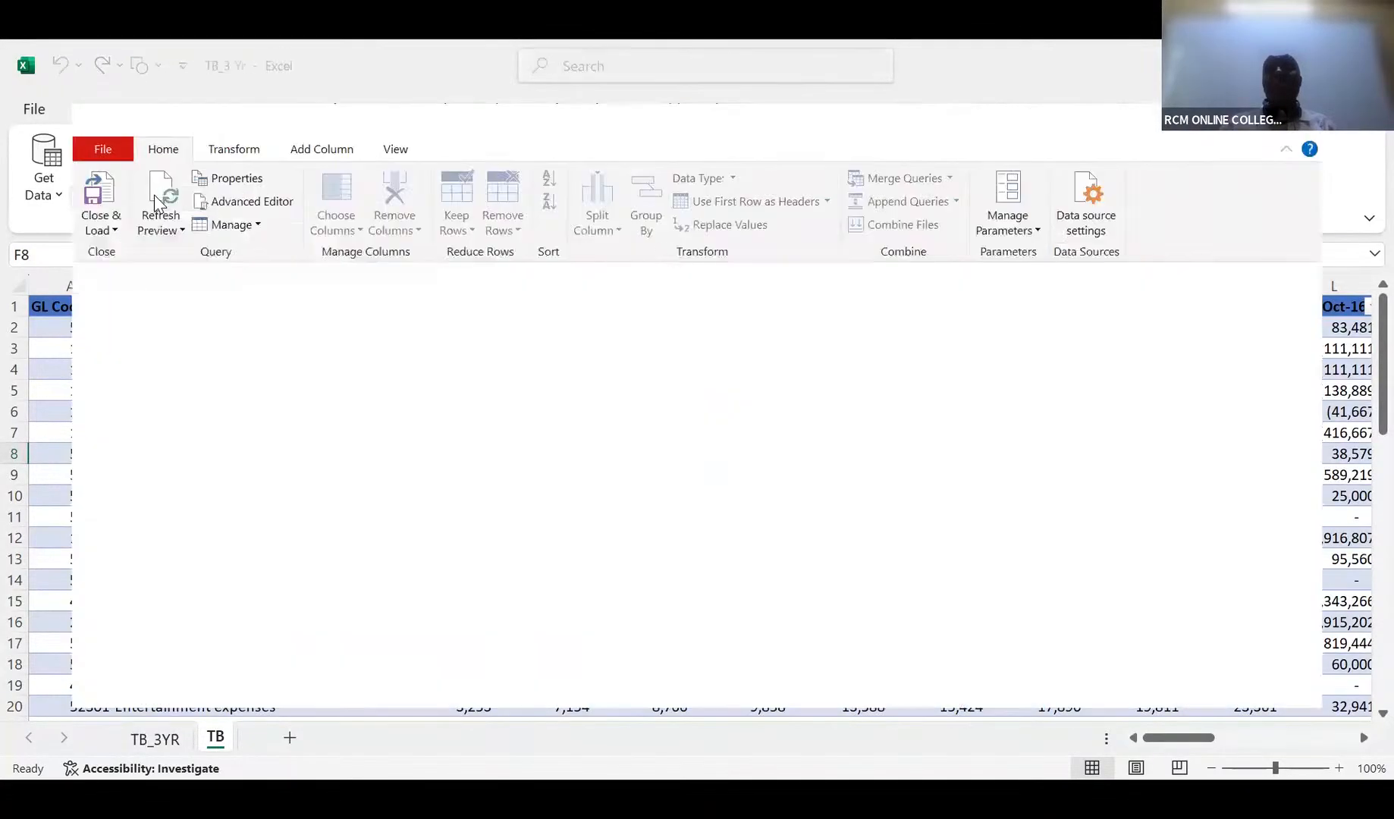
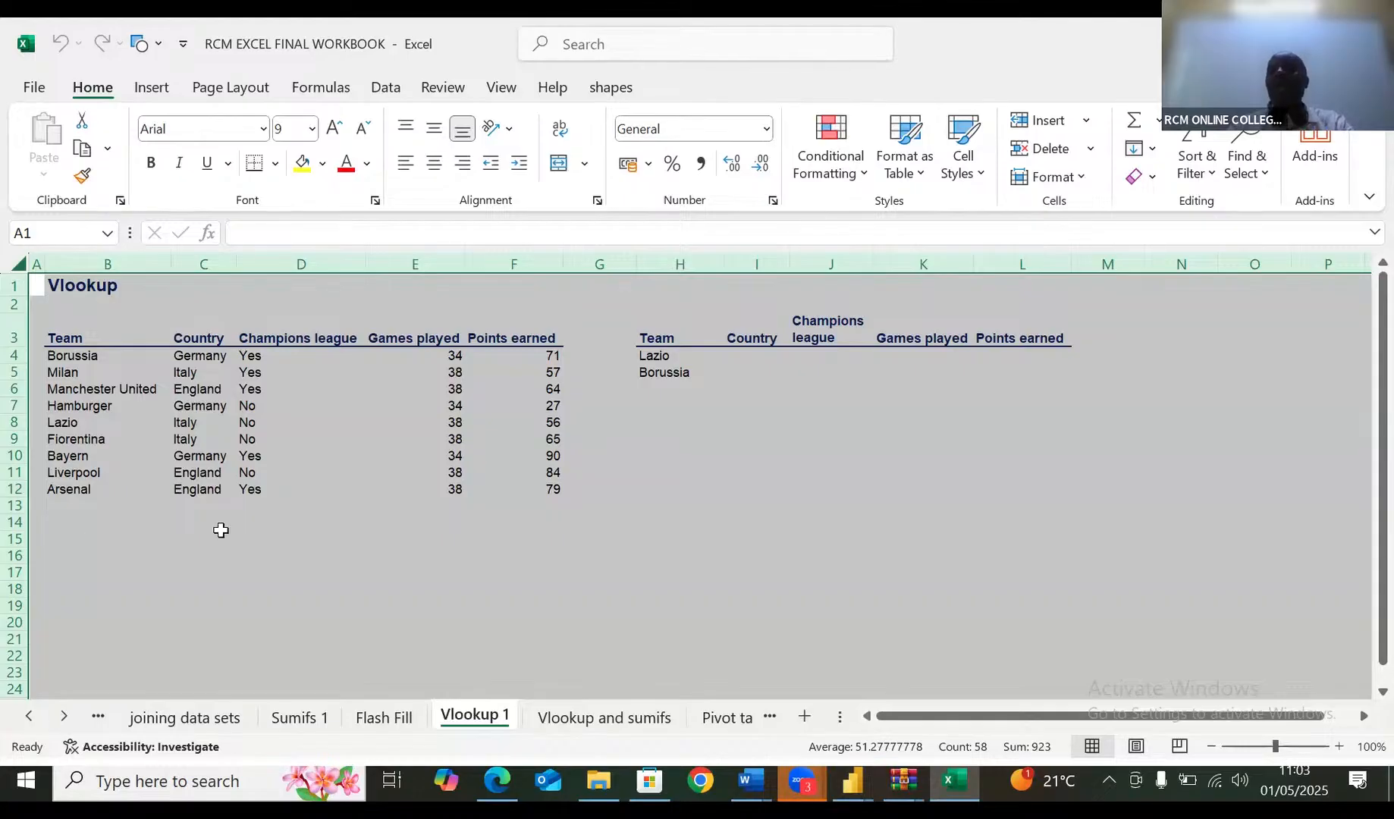
Enter the note SEARCHING FOR AN ITEM IN A COLUMN=USE VERTICAL LOOKUP=VLOOKUP in cell E16 of the Vlookup 1 sheet
{"action": "left_click", "coordinate": [436, 551]}
{"action": "type", "text": "SEAR"}
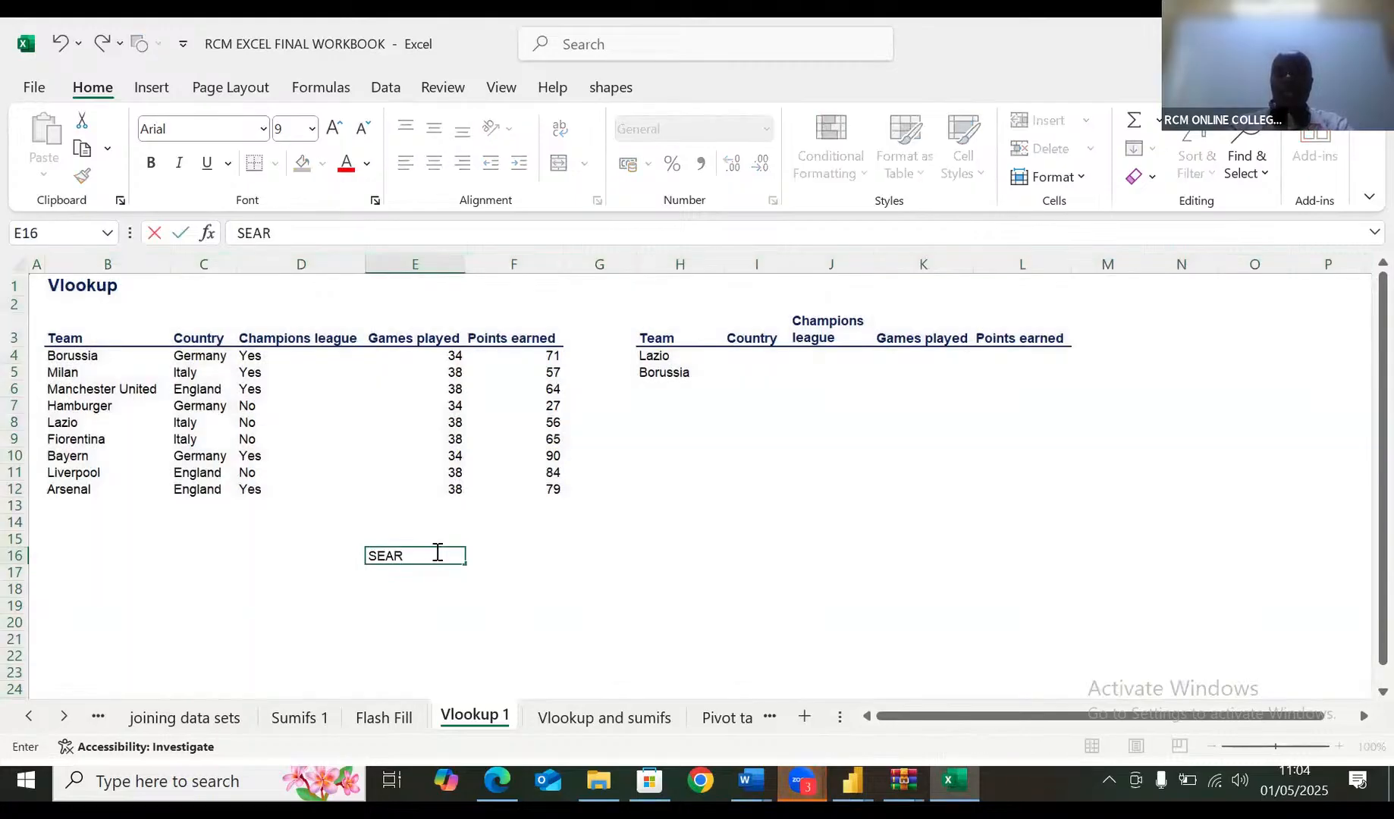
{"action": "type", "text": "CHING FOR AN IT"}
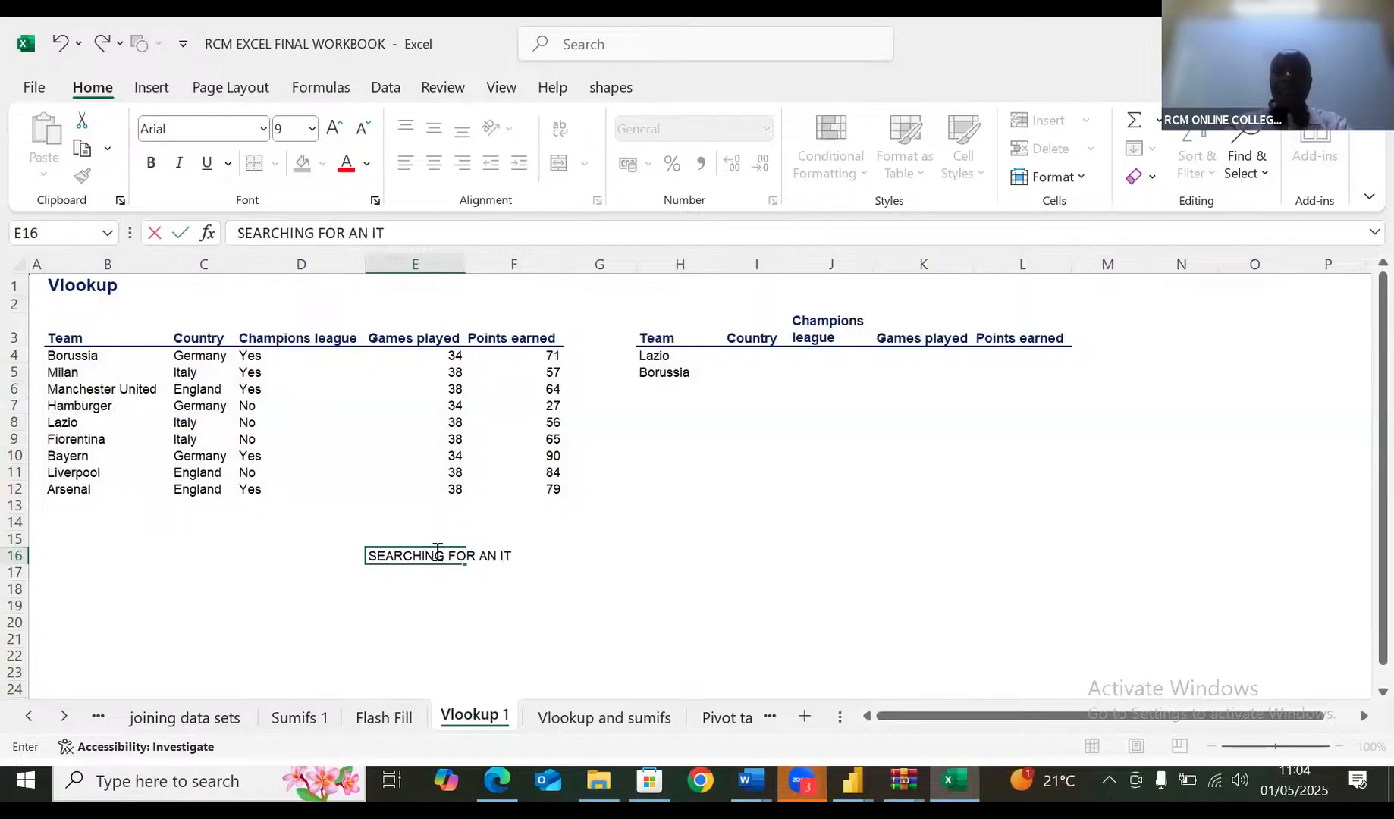
{"action": "type", "text": "EM IN"}
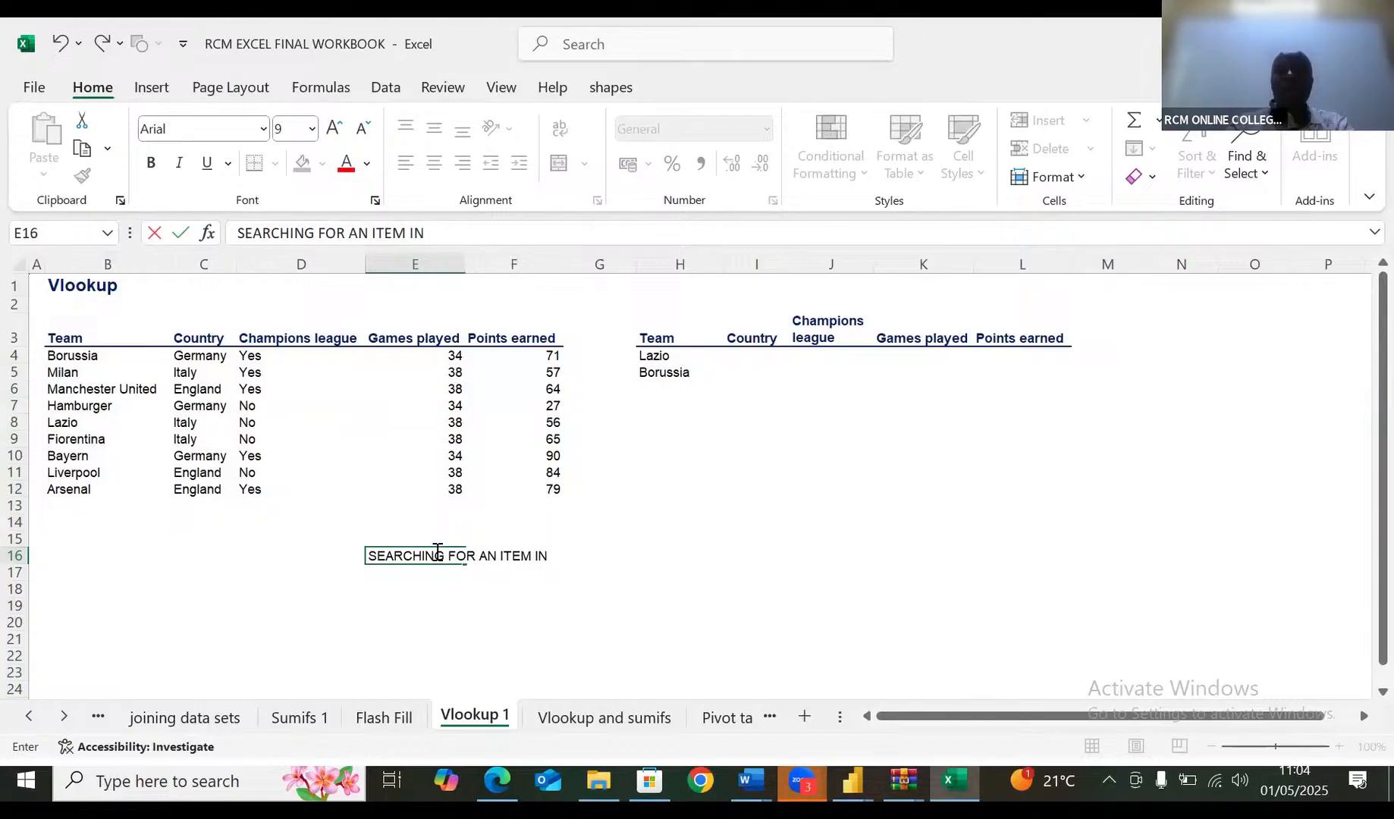
{"action": "type", "text": " A COLUMN"}
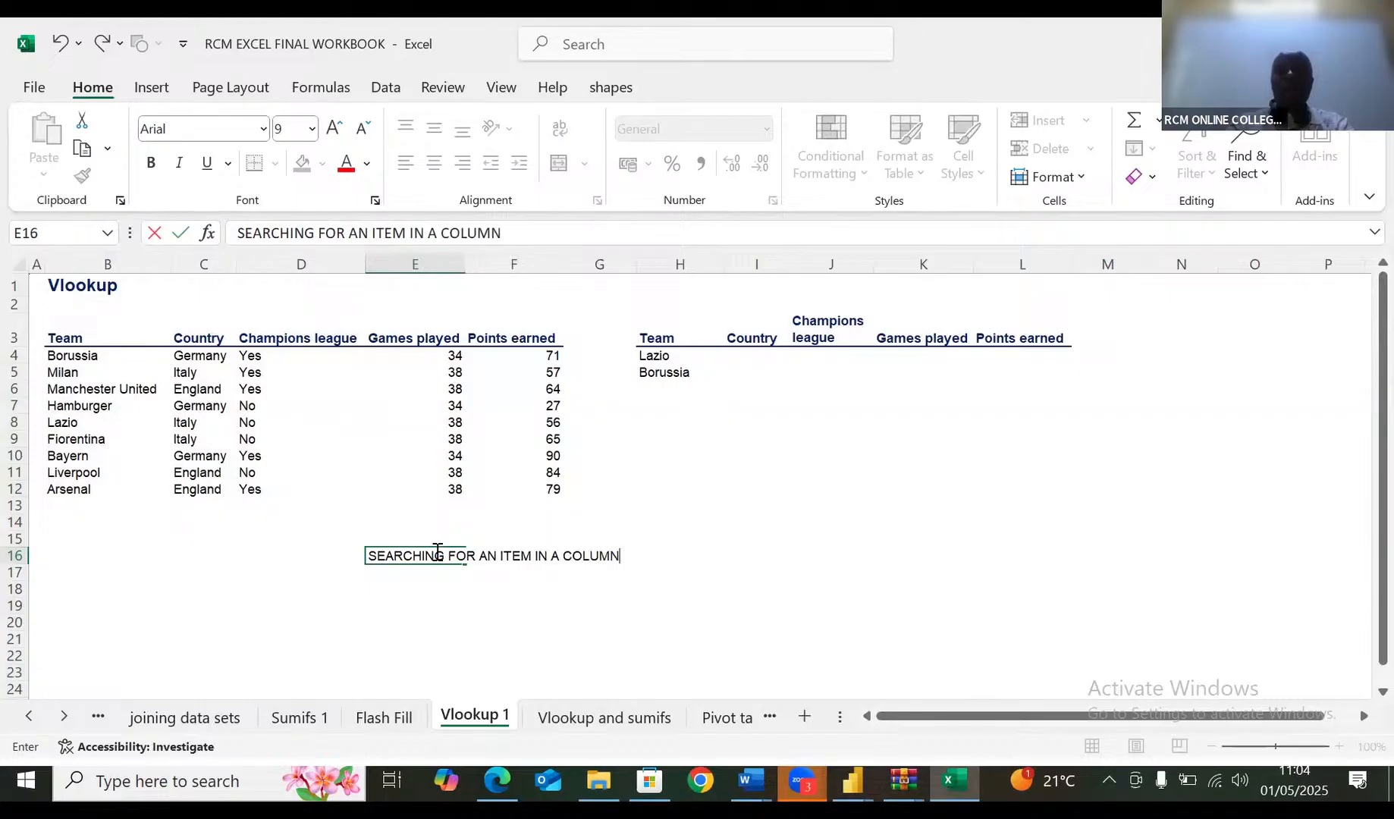
{"action": "type", "text": "=USE VERTIC"}
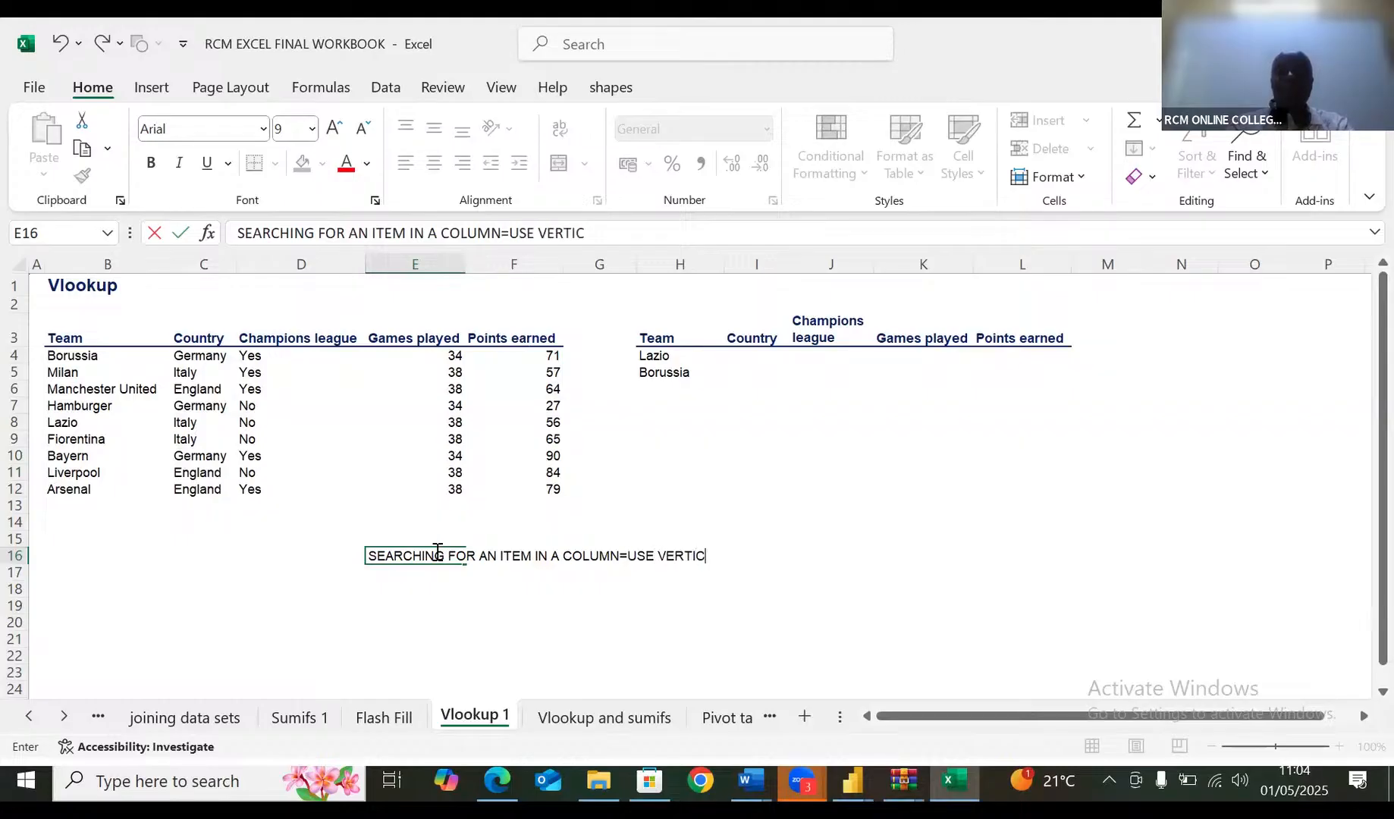
{"action": "type", "text": "AL LOOK"}
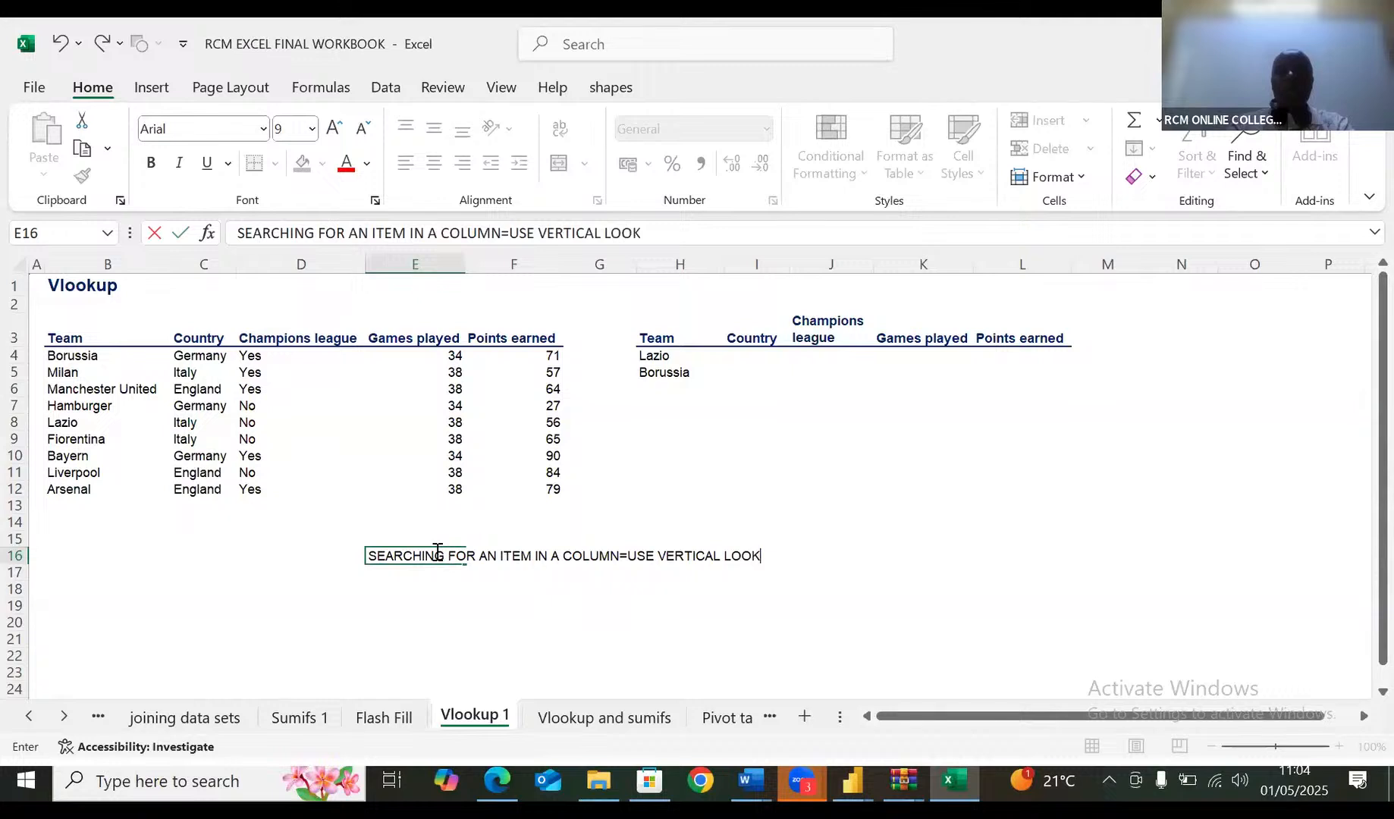
{"action": "type", "text": "UP"}
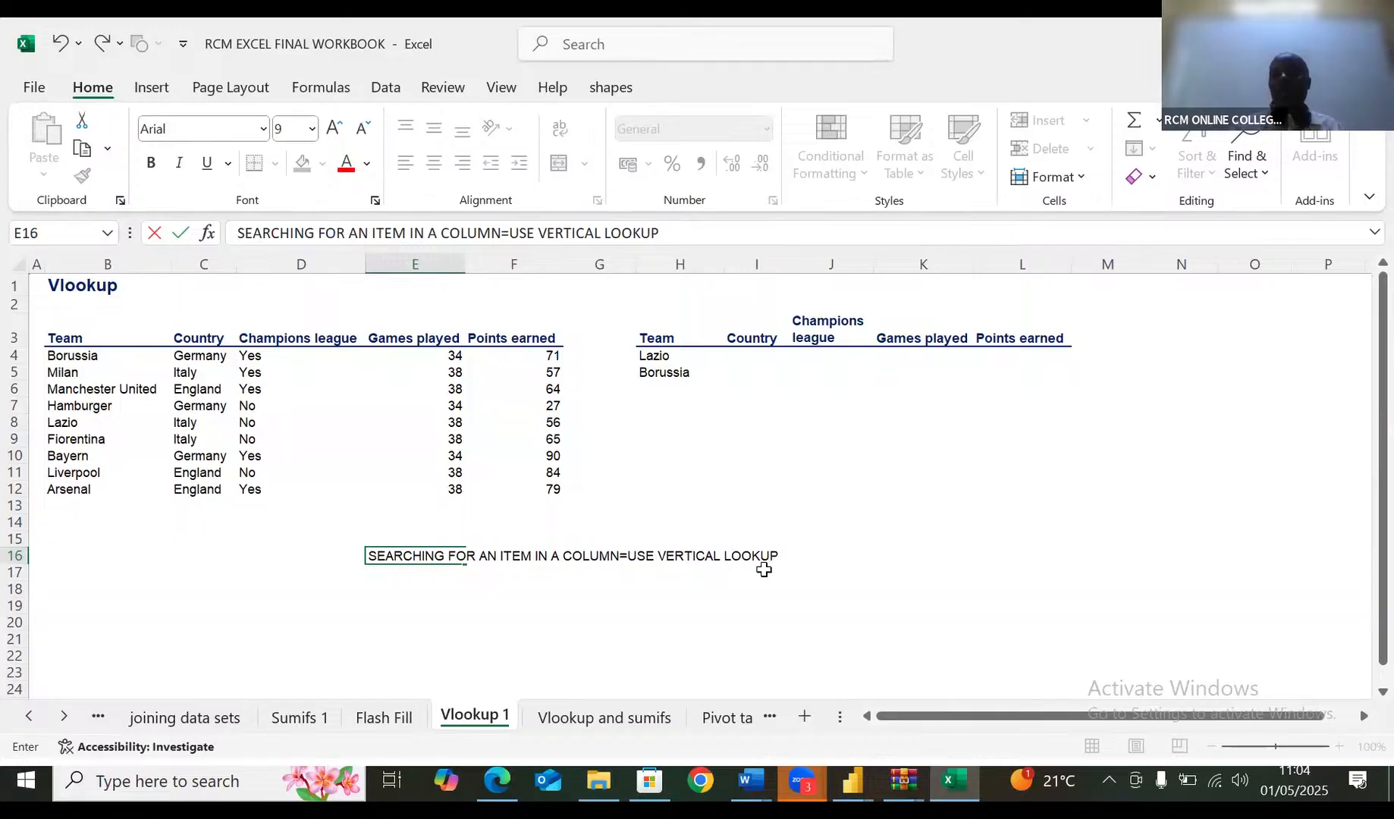
{"action": "type", "text": "=VLOOK"}
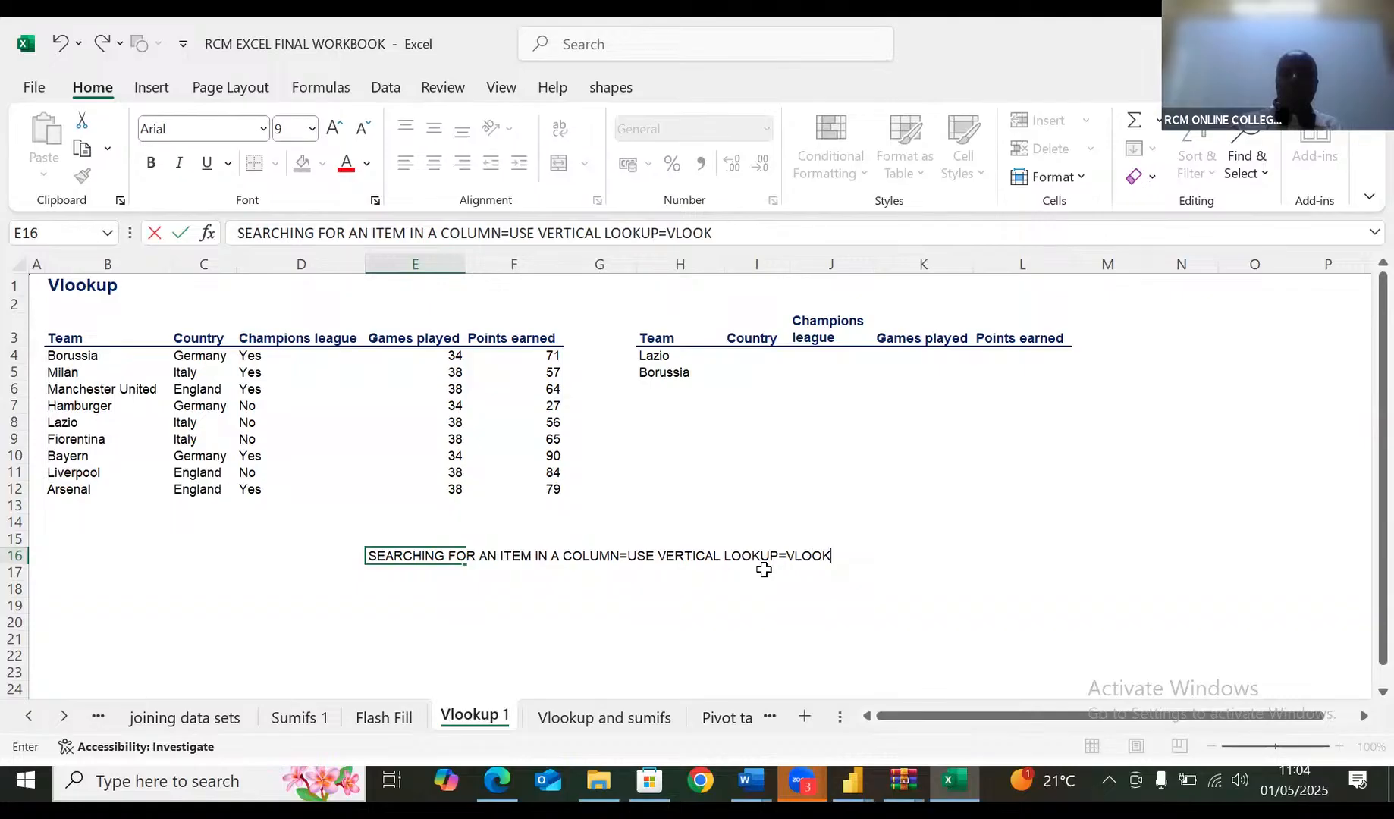
{"action": "type", "text": "UP"}
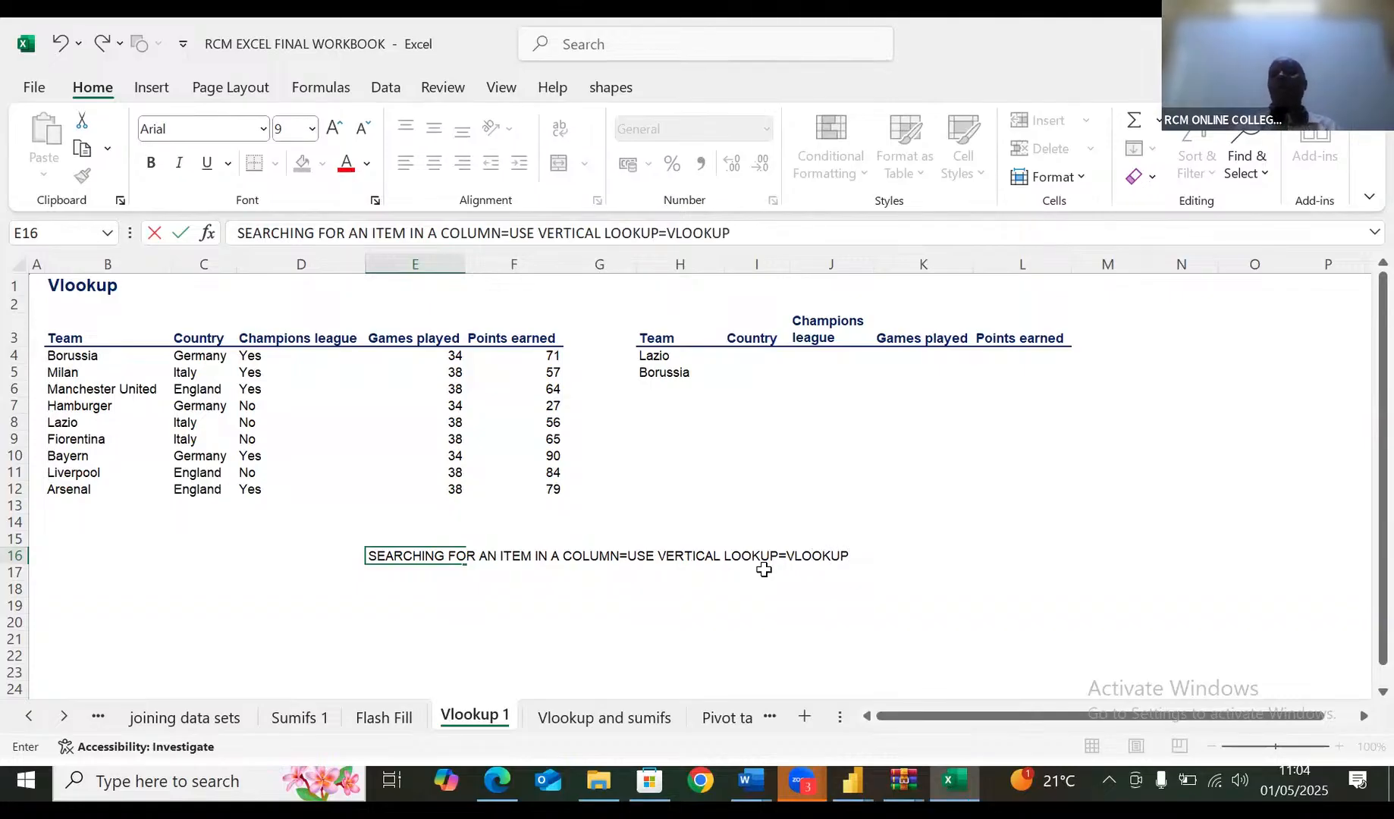
Start a VLOOKUP formula in Lazio's Country cell I4 with H4 as the lookup value, locking its column as $H4
{"action": "left_click", "coordinate": [763, 355]}
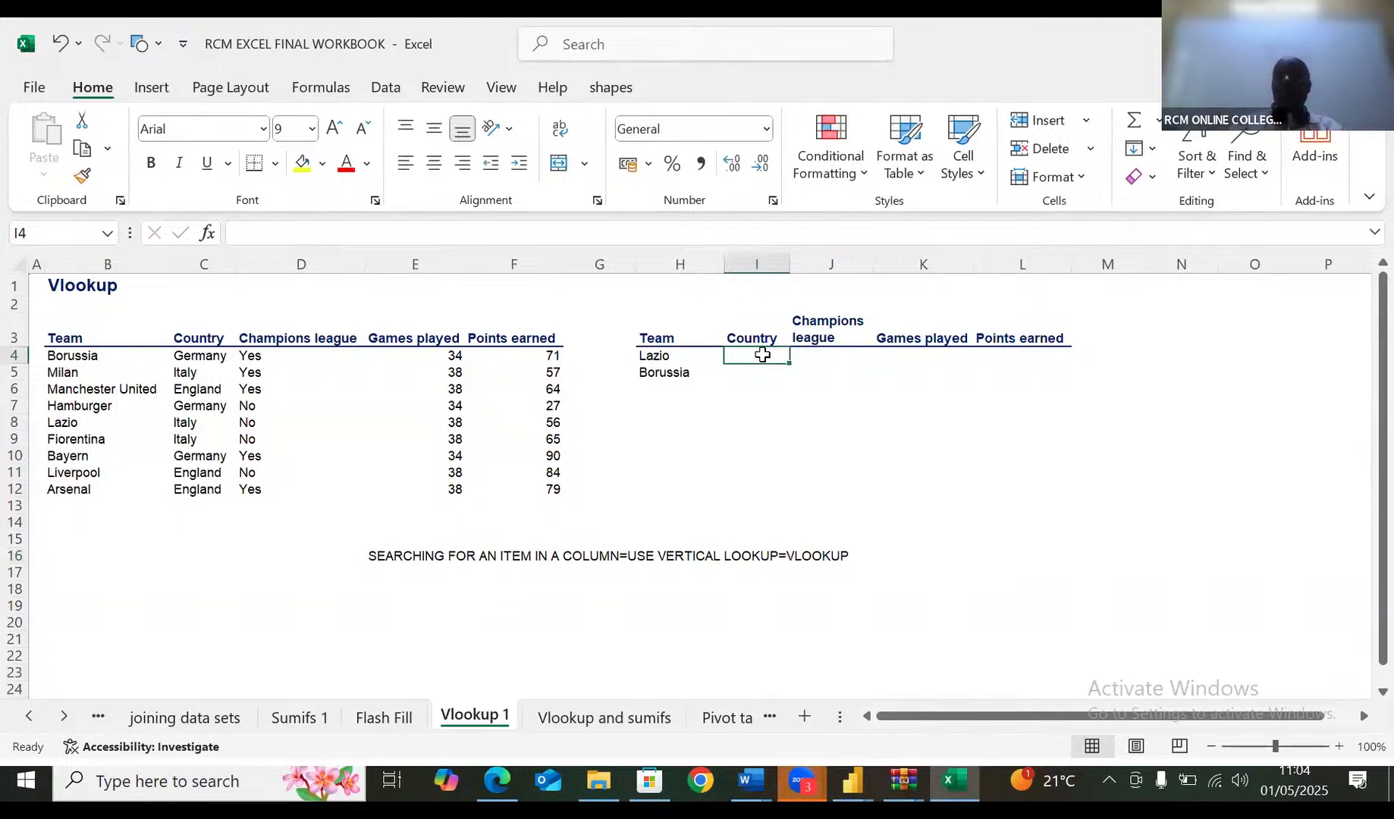
{"action": "type", "text": "="}
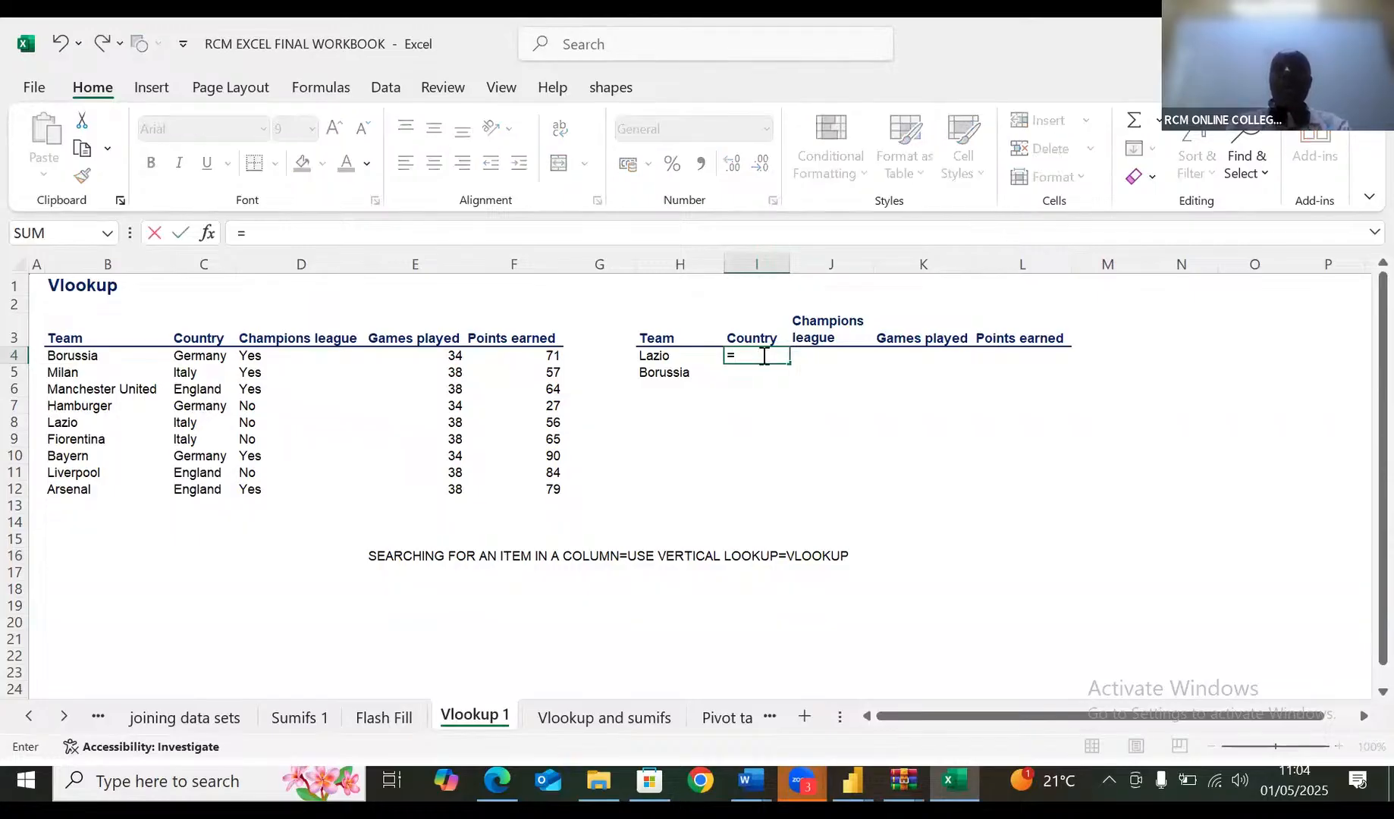
{"action": "left_click", "coordinate": [763, 360]}
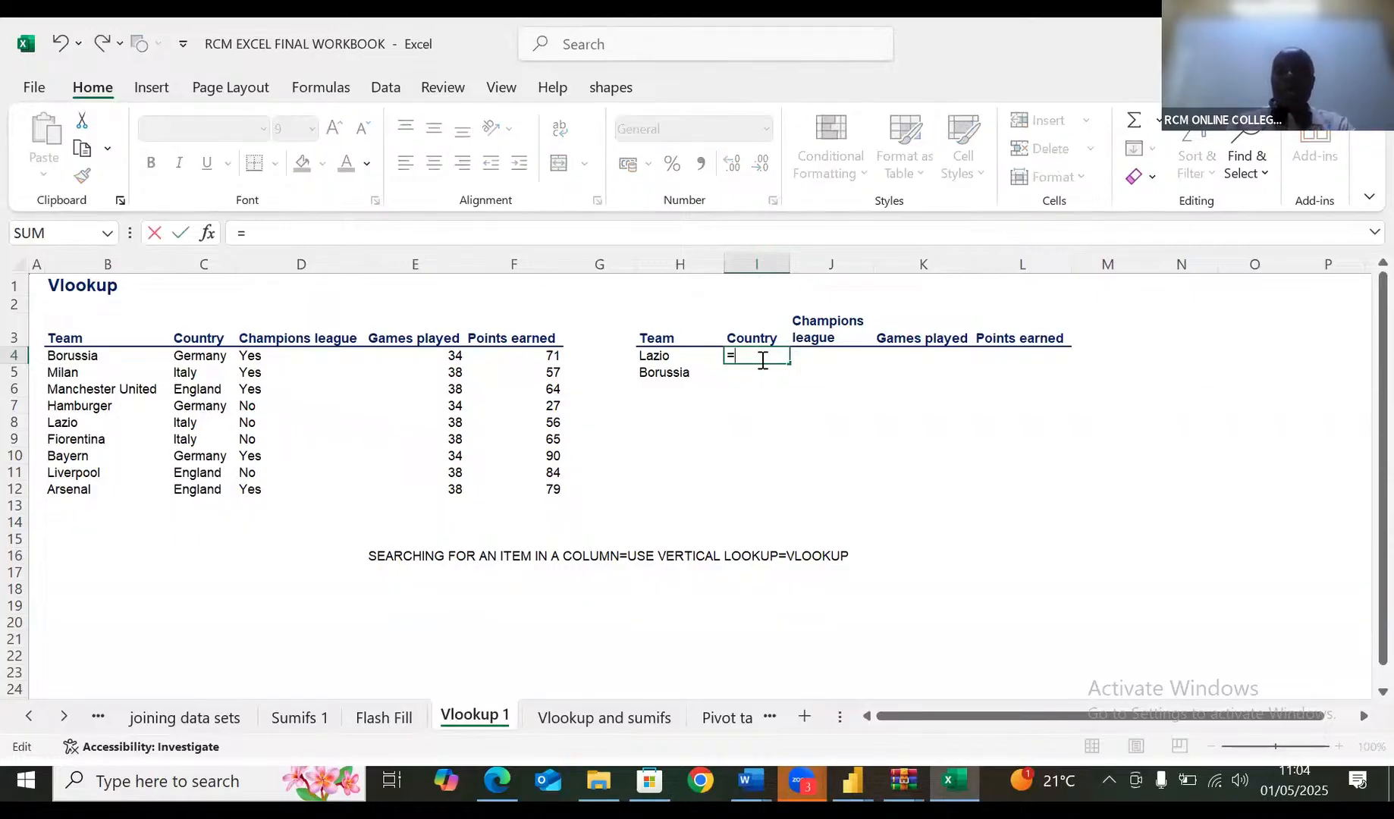
{"action": "type", "text": "VLOO"}
{"action": "key", "text": "Tab"}
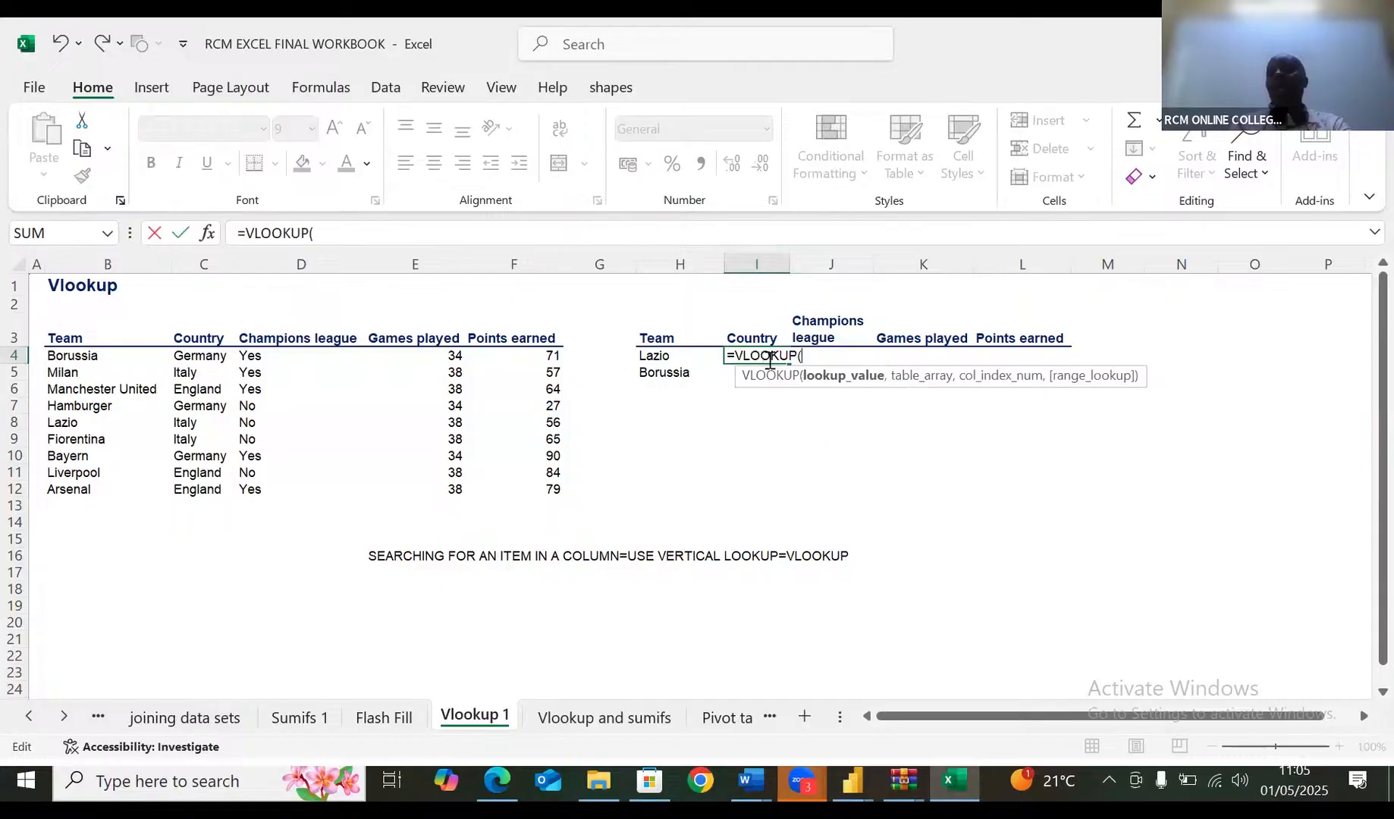
{"action": "left_click", "coordinate": [660, 358]}
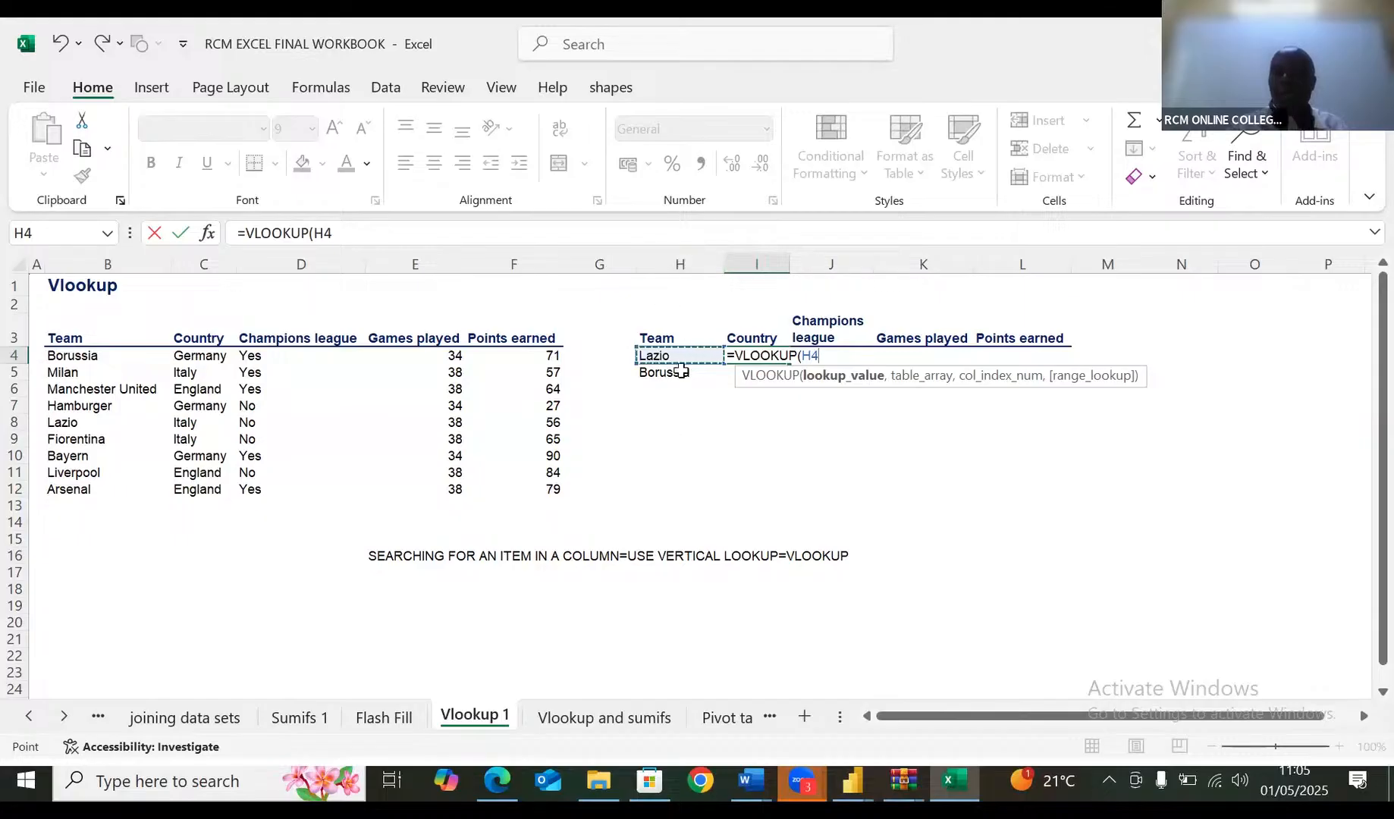
{"action": "left_click", "coordinate": [805, 358]}
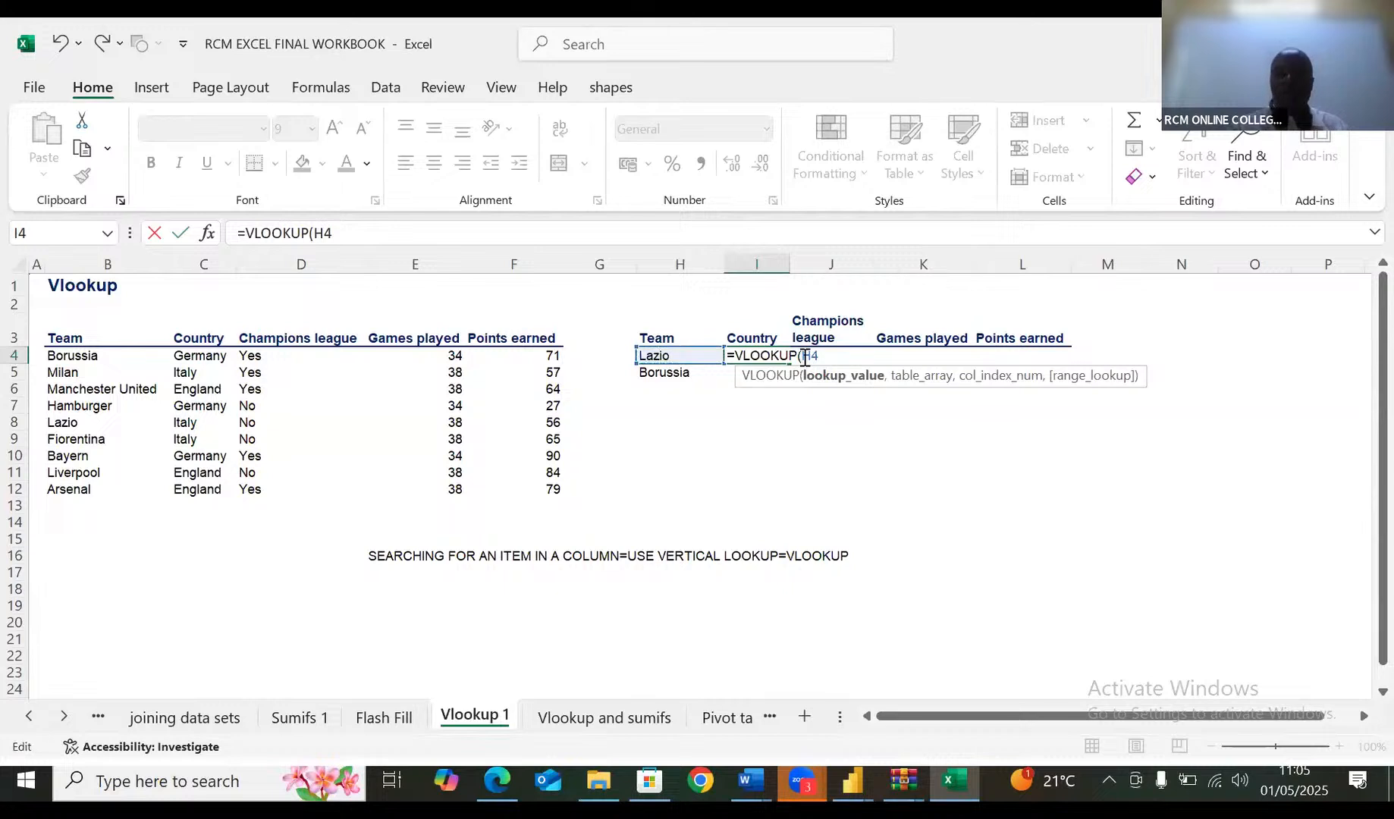
{"action": "type", "text": "$"}
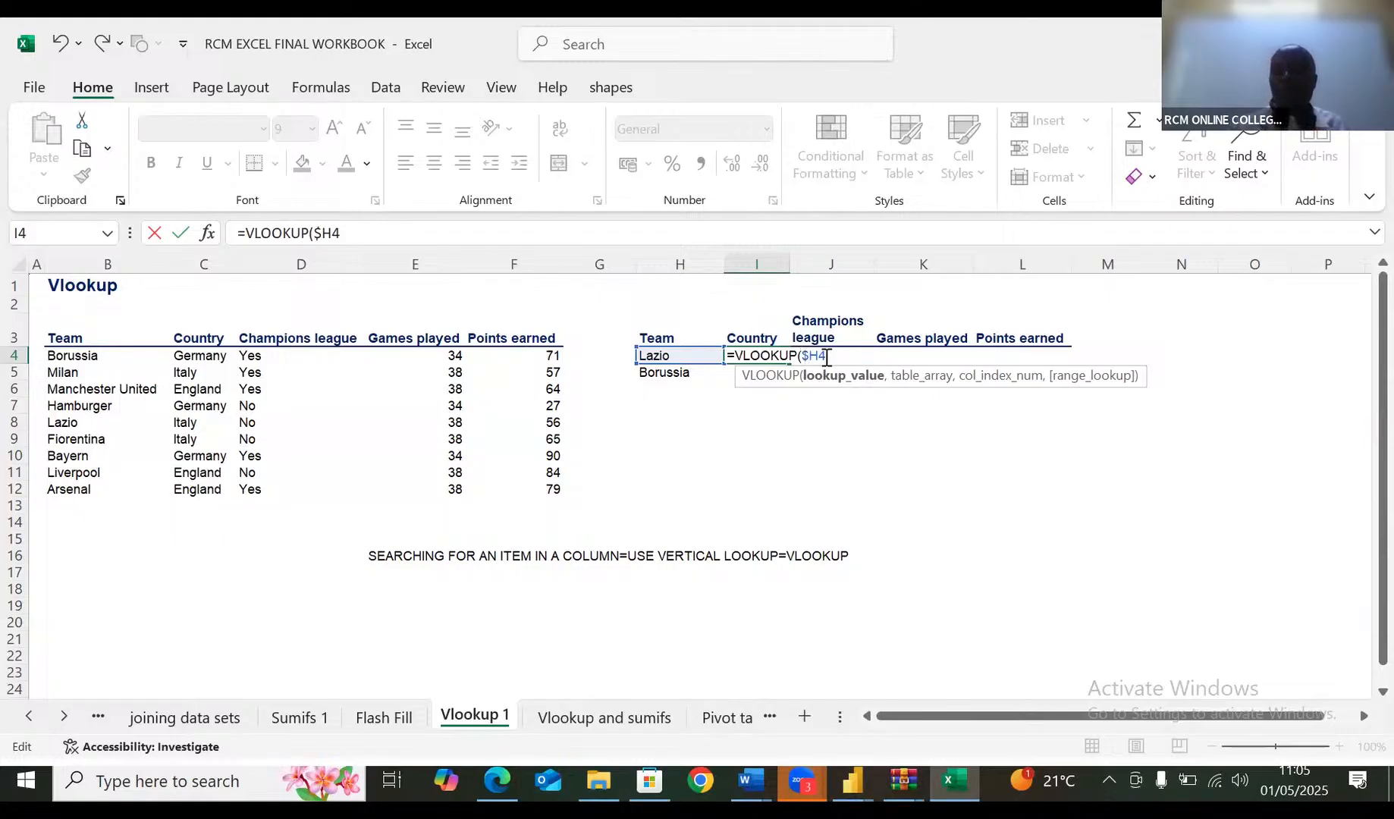
{"action": "type", "text": ","}
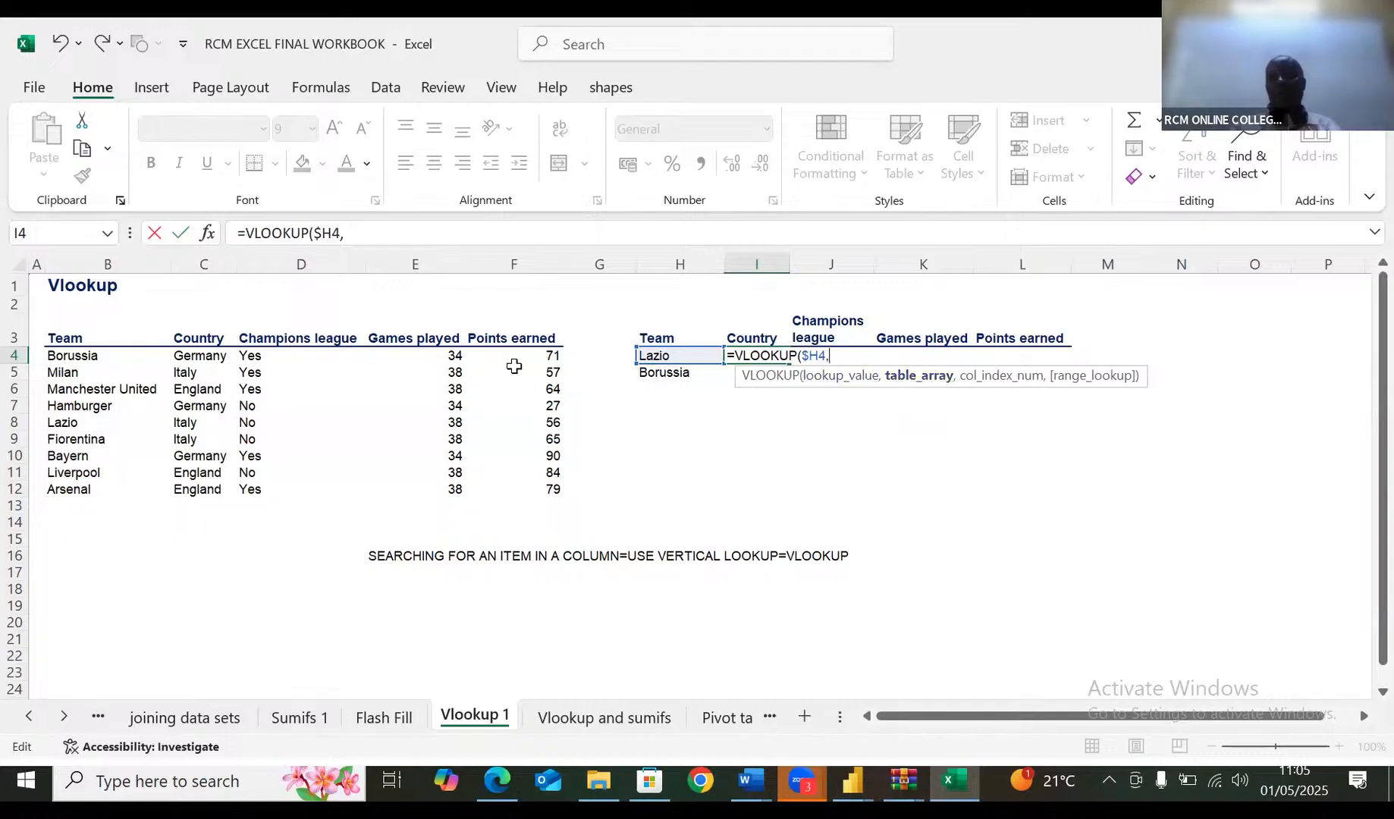
{"action": "left_click", "coordinate": [60, 338]}
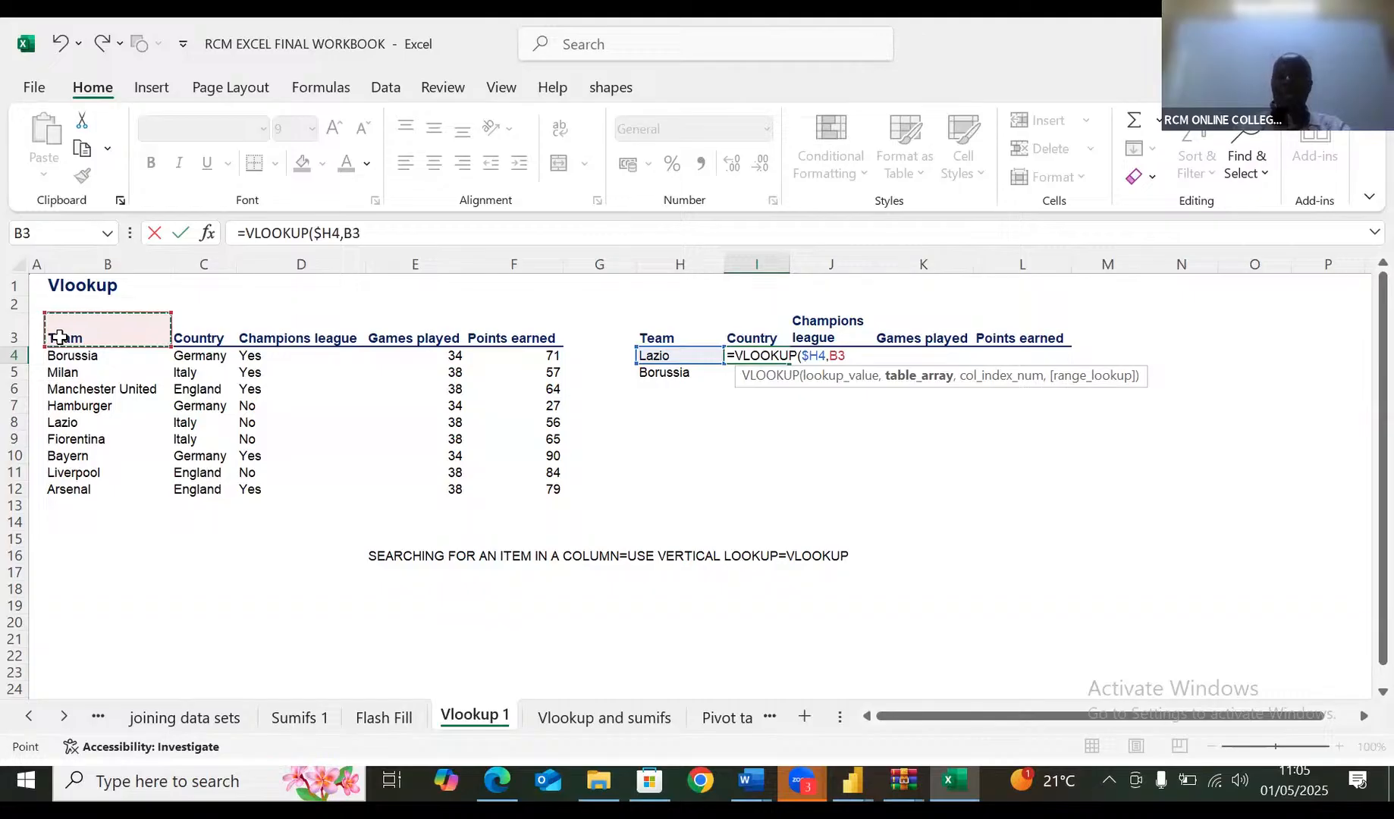
{"action": "key", "text": "ctrl+shift+Right"}
{"action": "key", "text": "ctrl+shift+Down"}
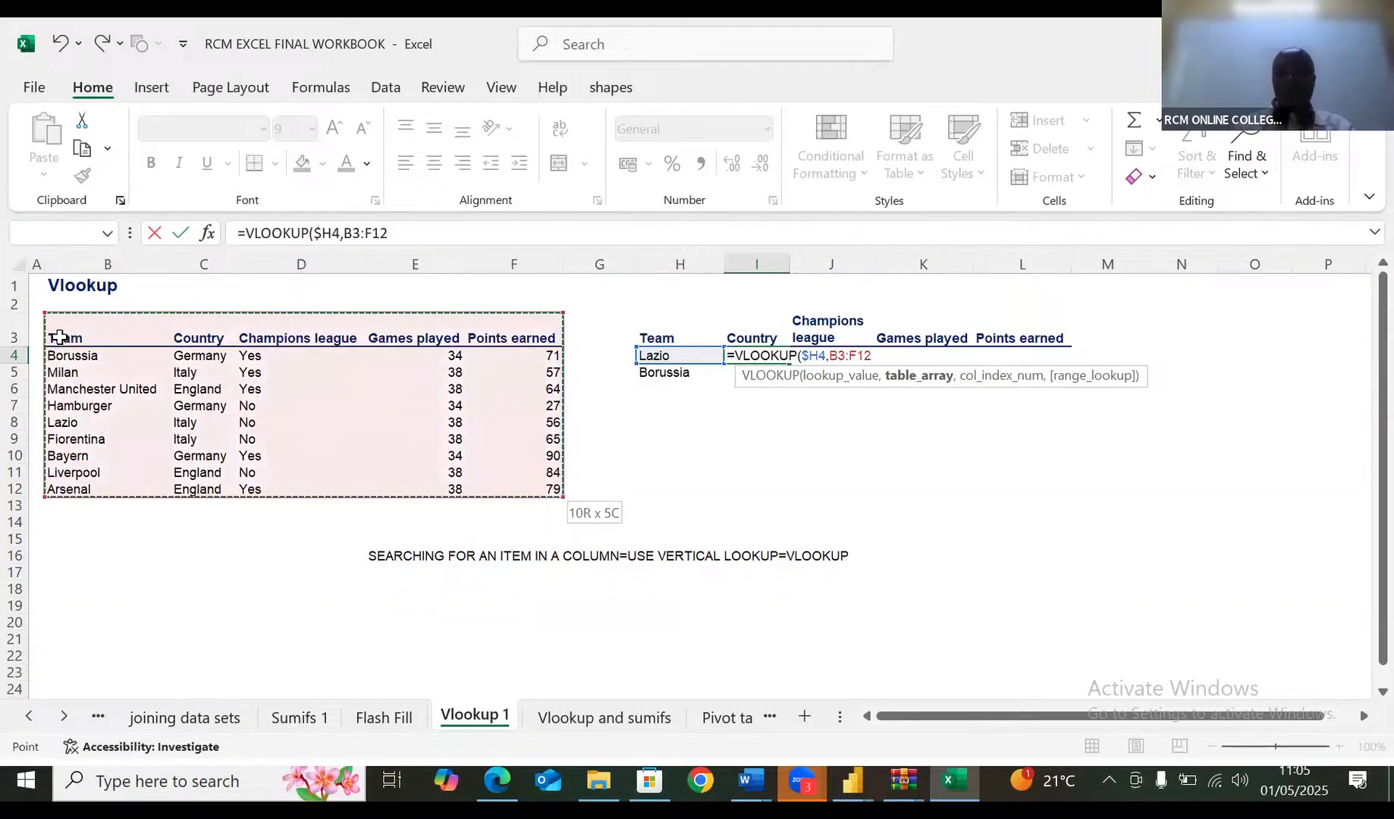
{"action": "key", "text": "F4"}
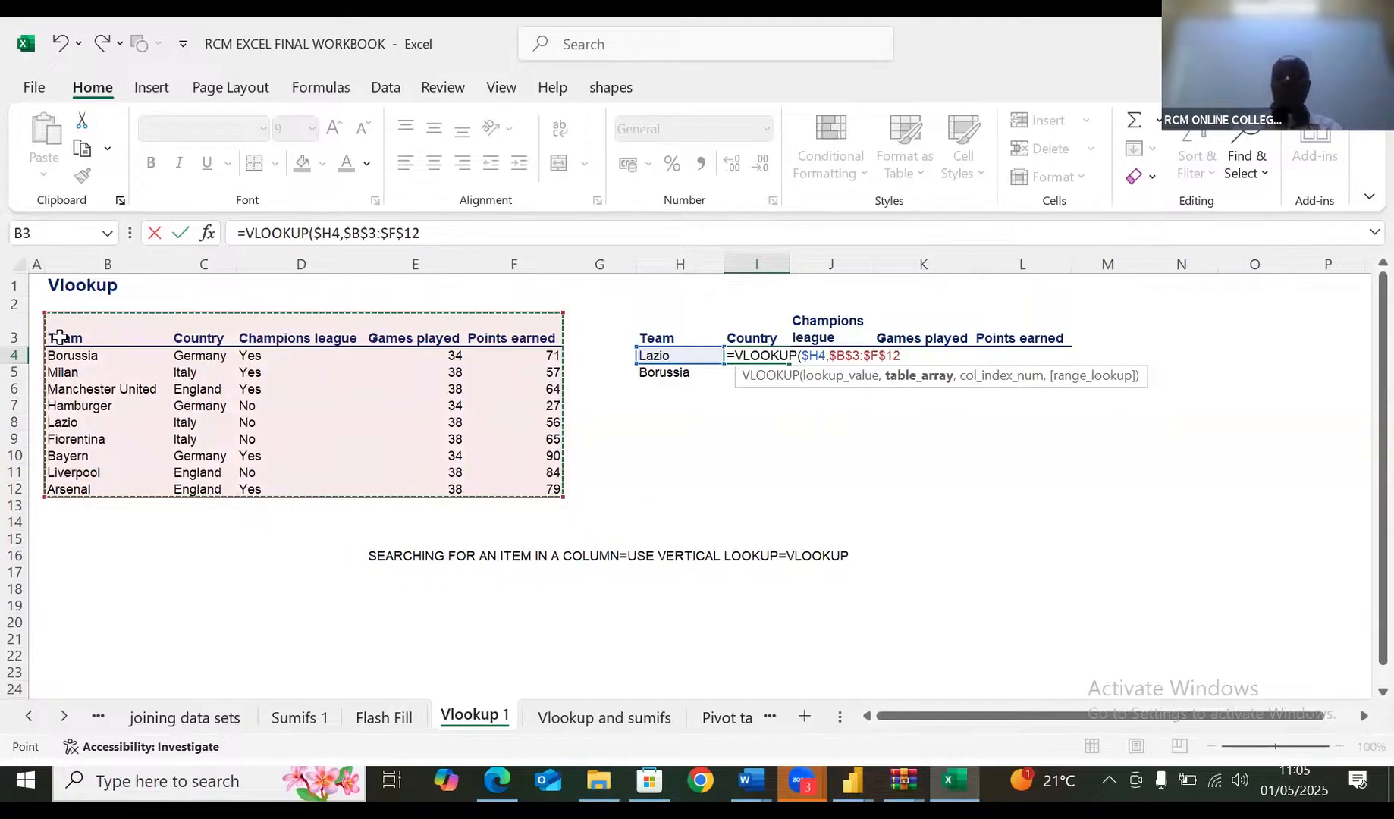
{"action": "type", "text": ","}
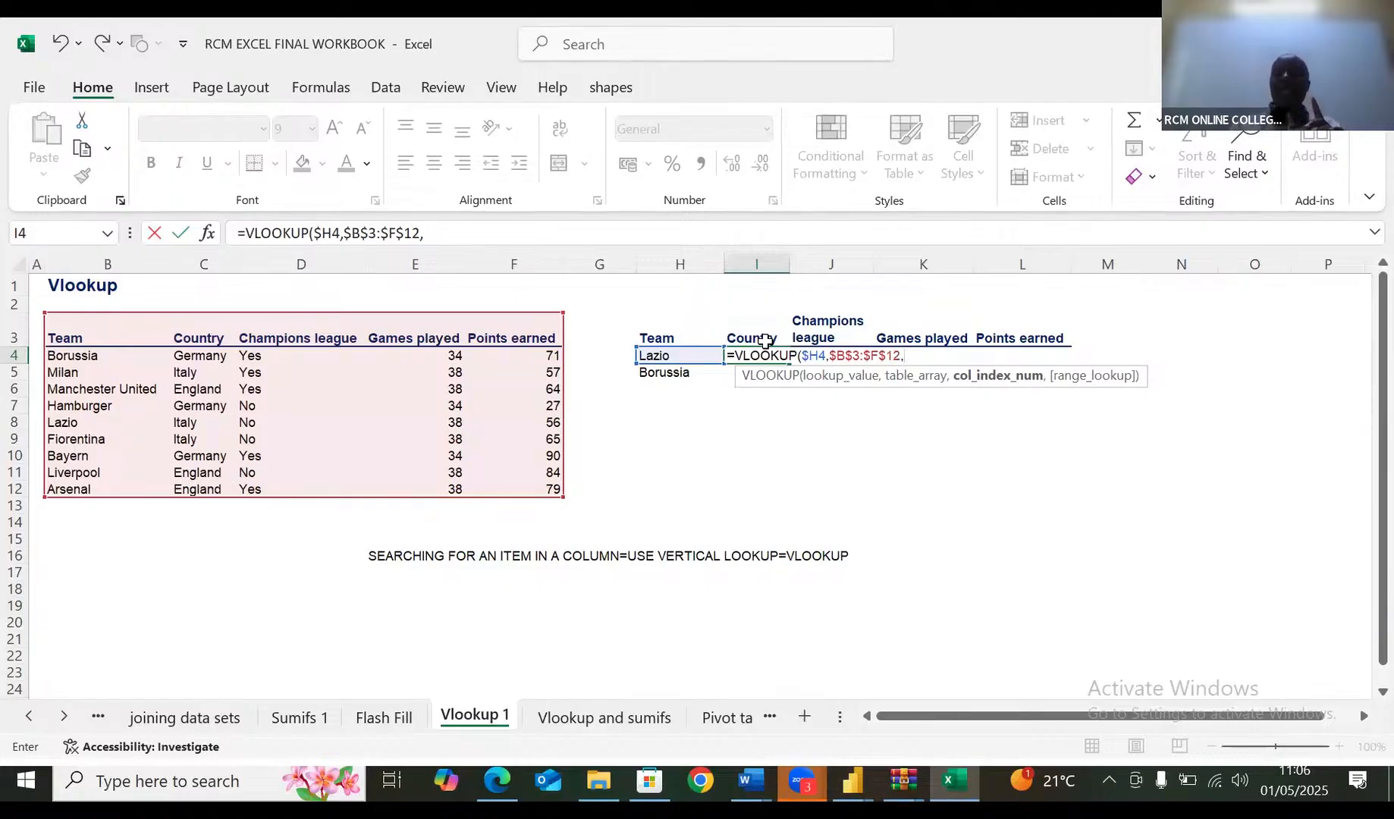
{"action": "key", "text": "BackSpace"}
{"action": "key", "text": "BackSpace"}
{"action": "key", "text": "BackSpace"}
{"action": "key", "text": "BackSpace"}
{"action": "key", "text": "BackSpace"}
{"action": "key", "text": "BackSpace"}
{"action": "key", "text": "BackSpace"}
{"action": "key", "text": "BackSpace"}
{"action": "key", "text": "BackSpace"}
{"action": "key", "text": "BackSpace"}
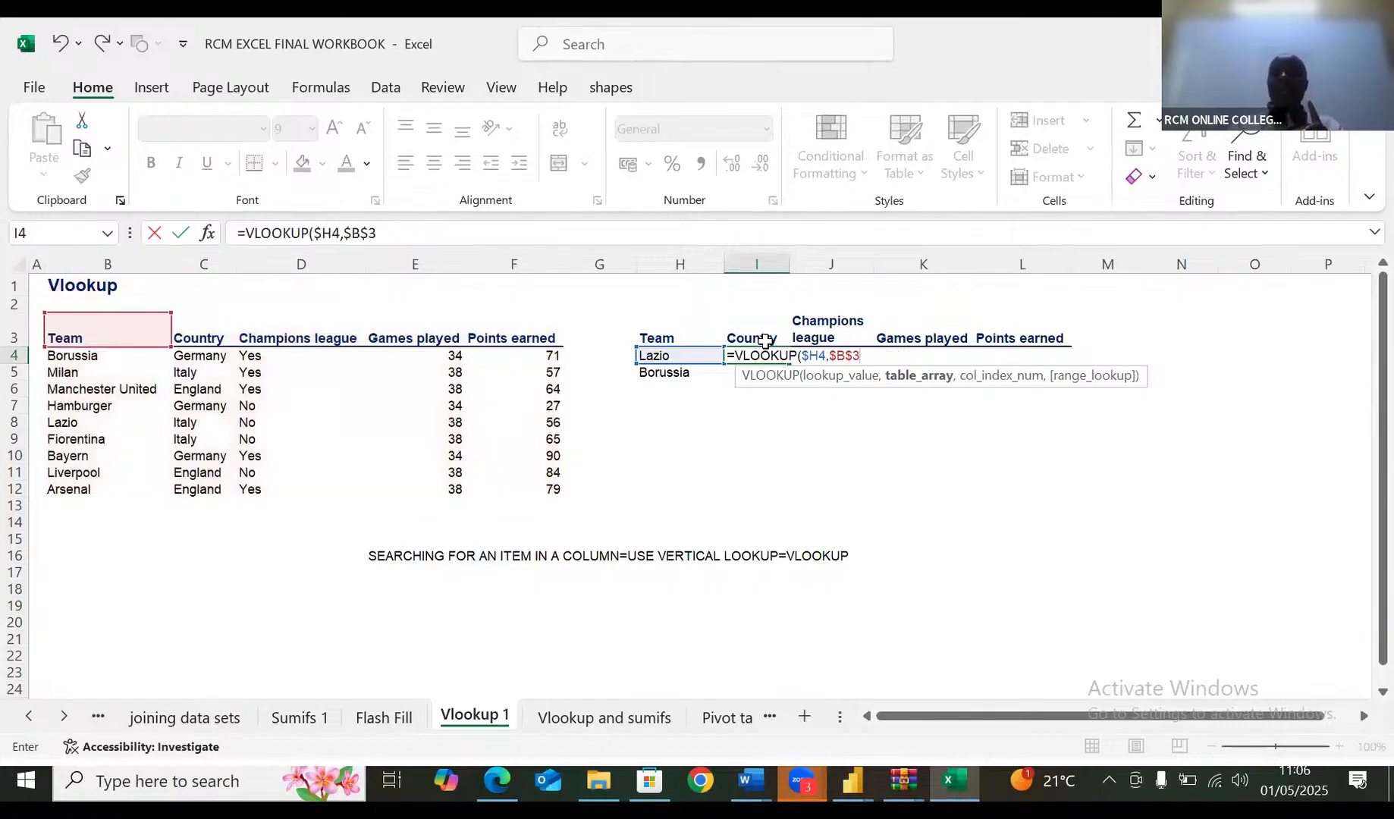
{"action": "key", "text": "BackSpace"}
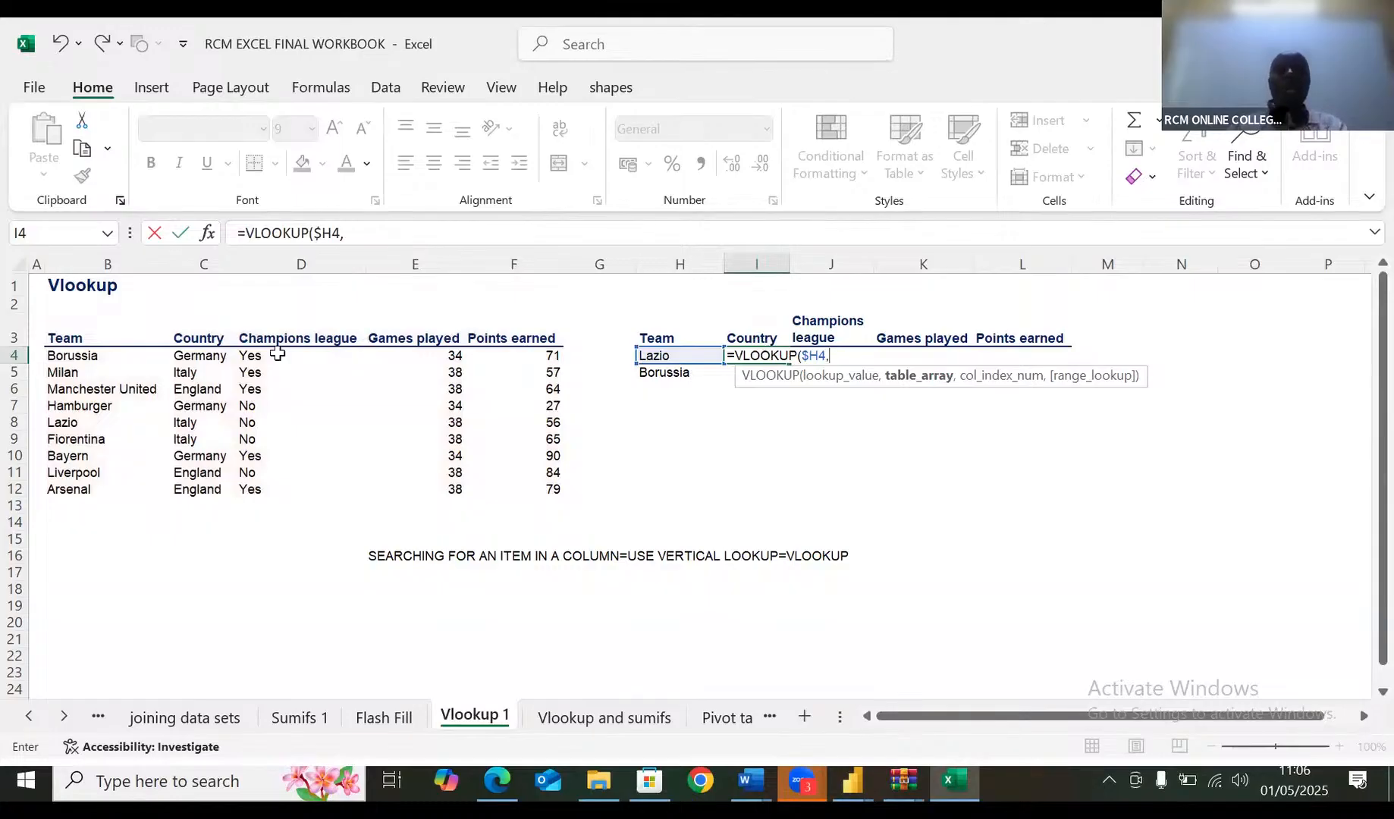
Complete the I4 VLOOKUP with table array $B$3:$F$12 locked as absolute, column index 2 and FALSE for an exact match
{"action": "left_click", "coordinate": [65, 327]}
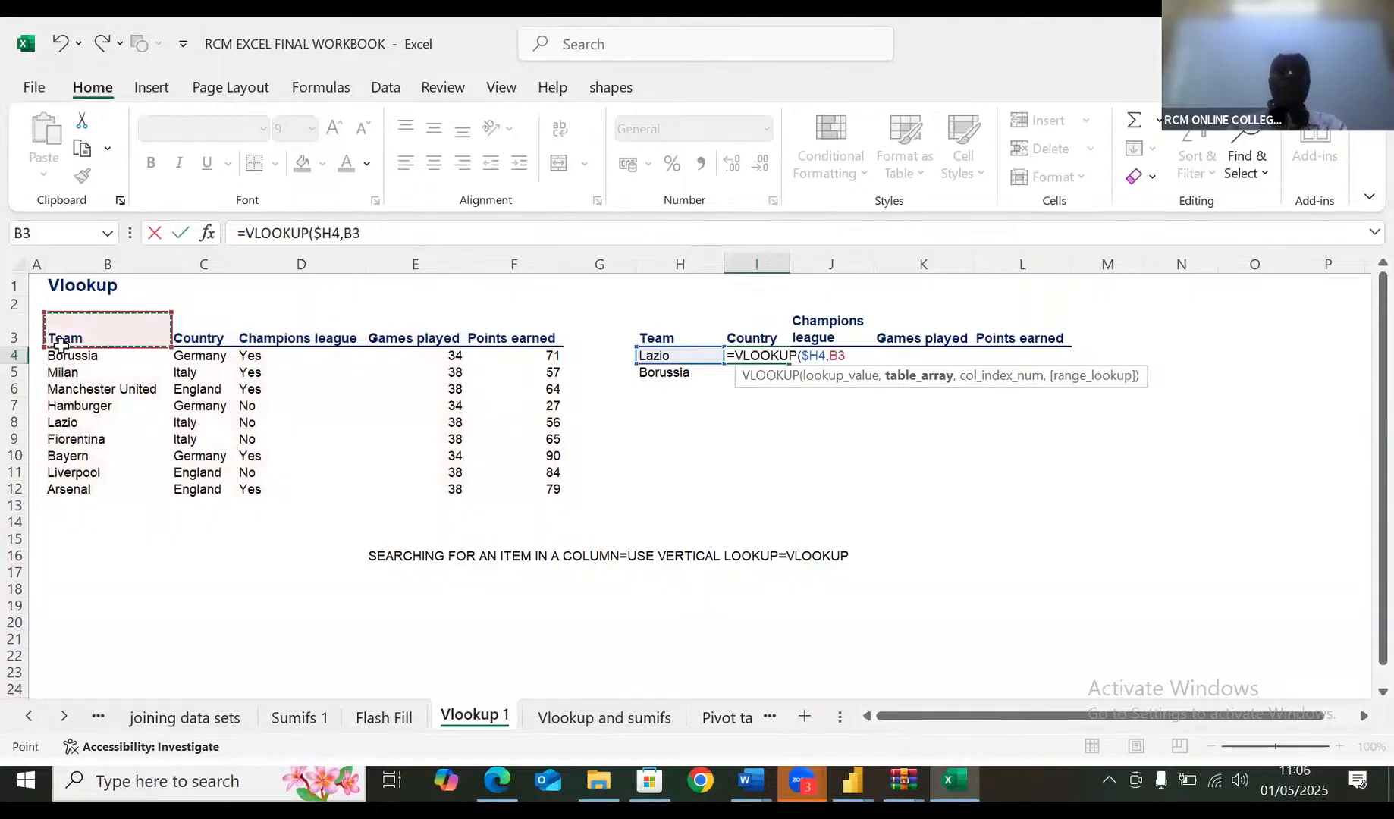
{"action": "left_click_drag", "start_coordinate": [65, 327], "coordinate": [499, 489]}
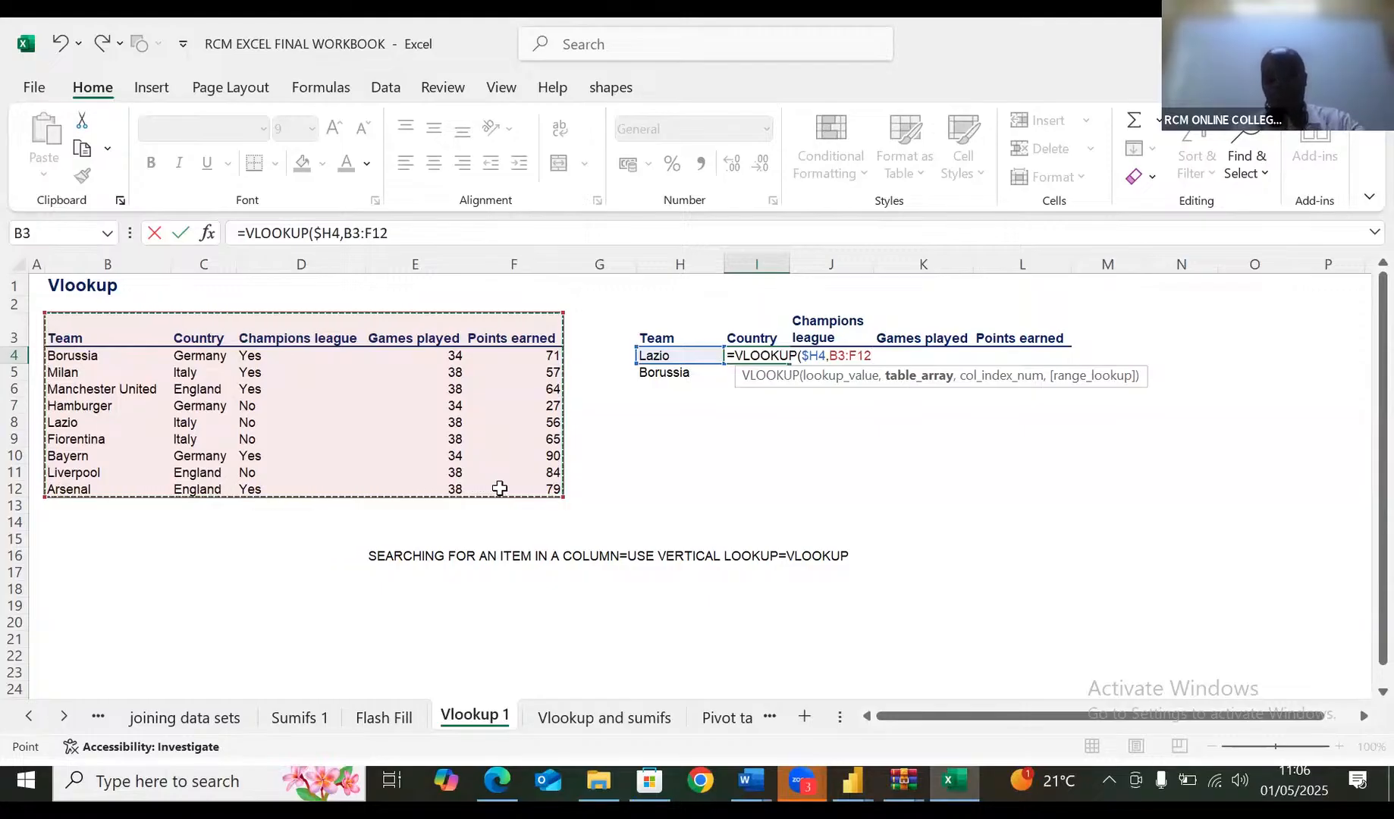
{"action": "key", "text": "F4"}
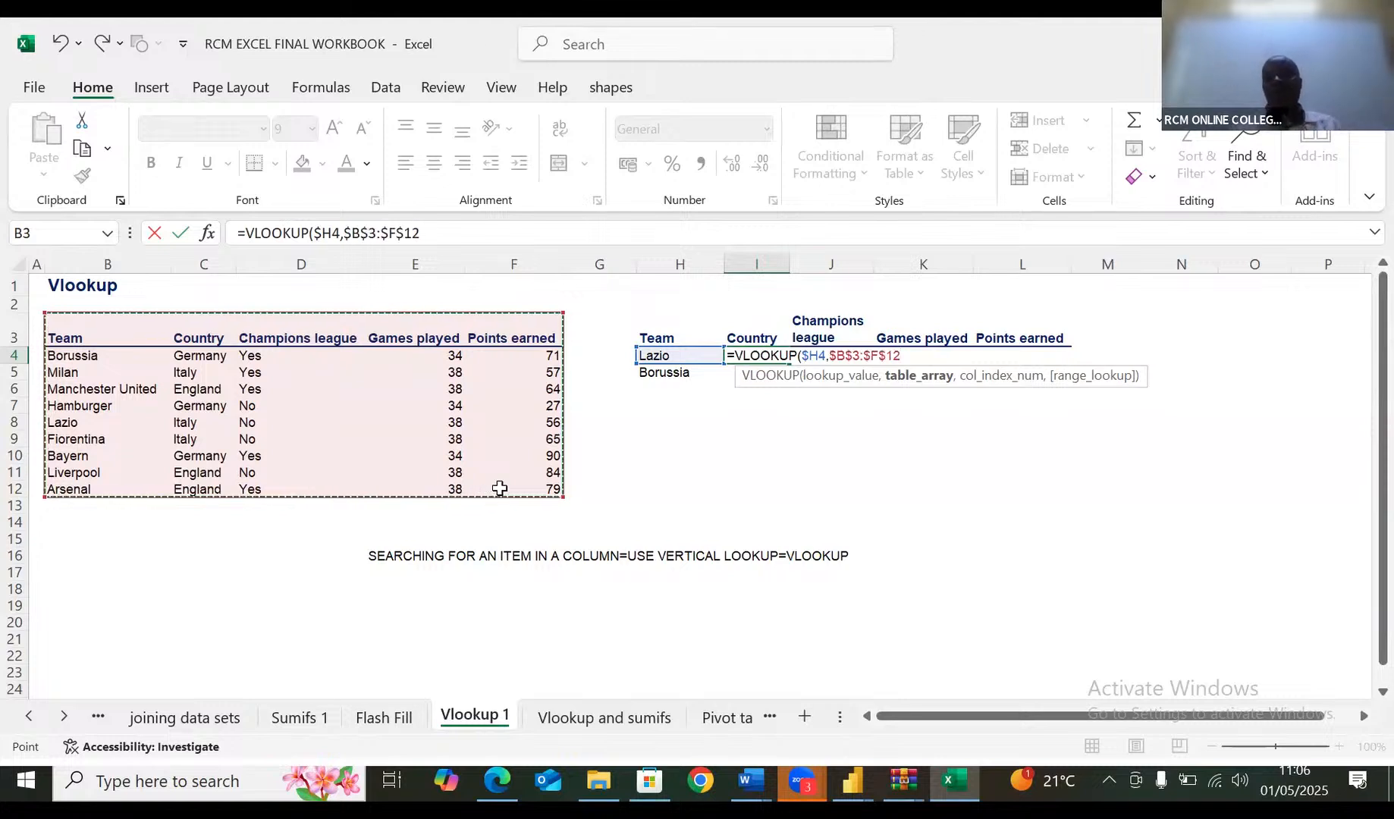
{"action": "type", "text": ","}
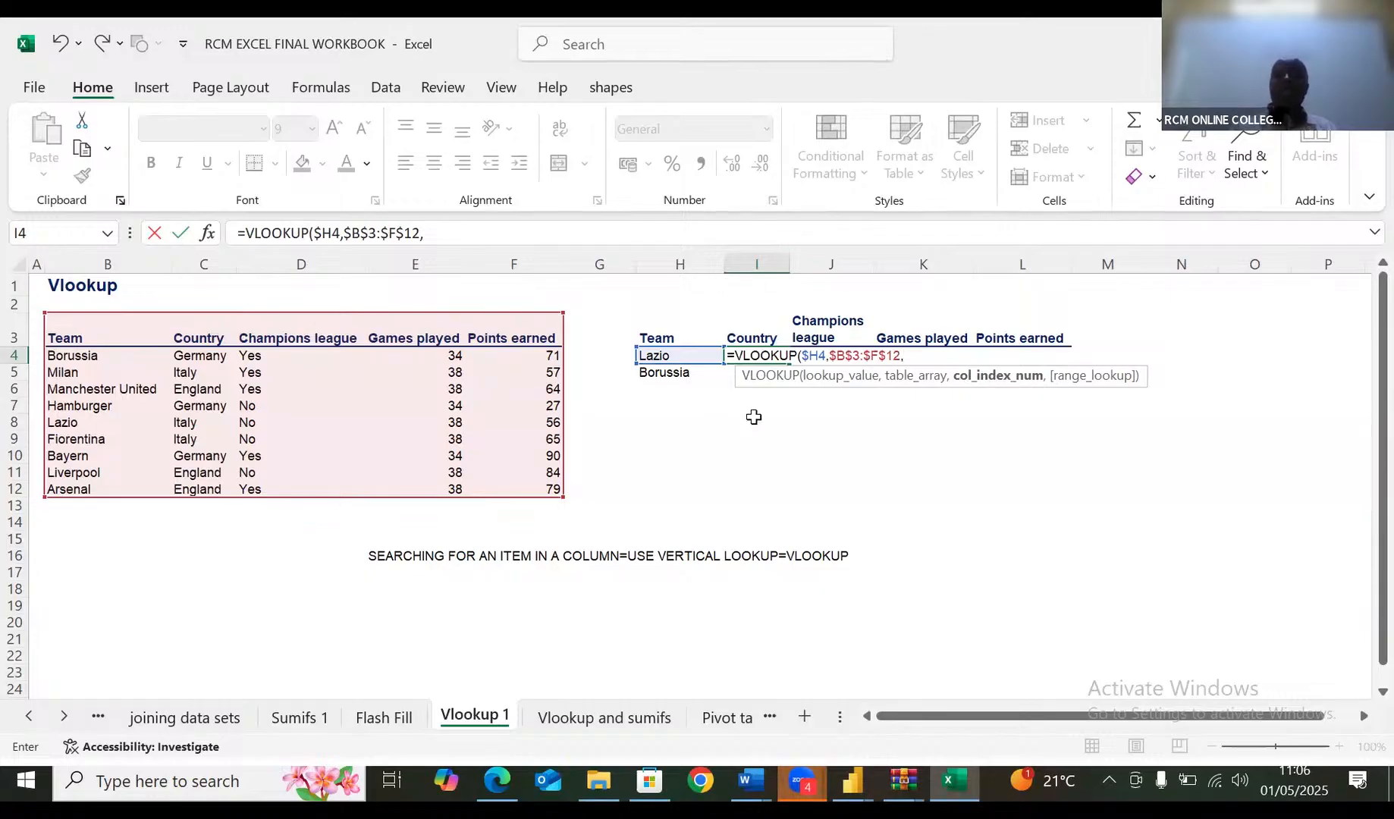
{"action": "type", "text": "2"}
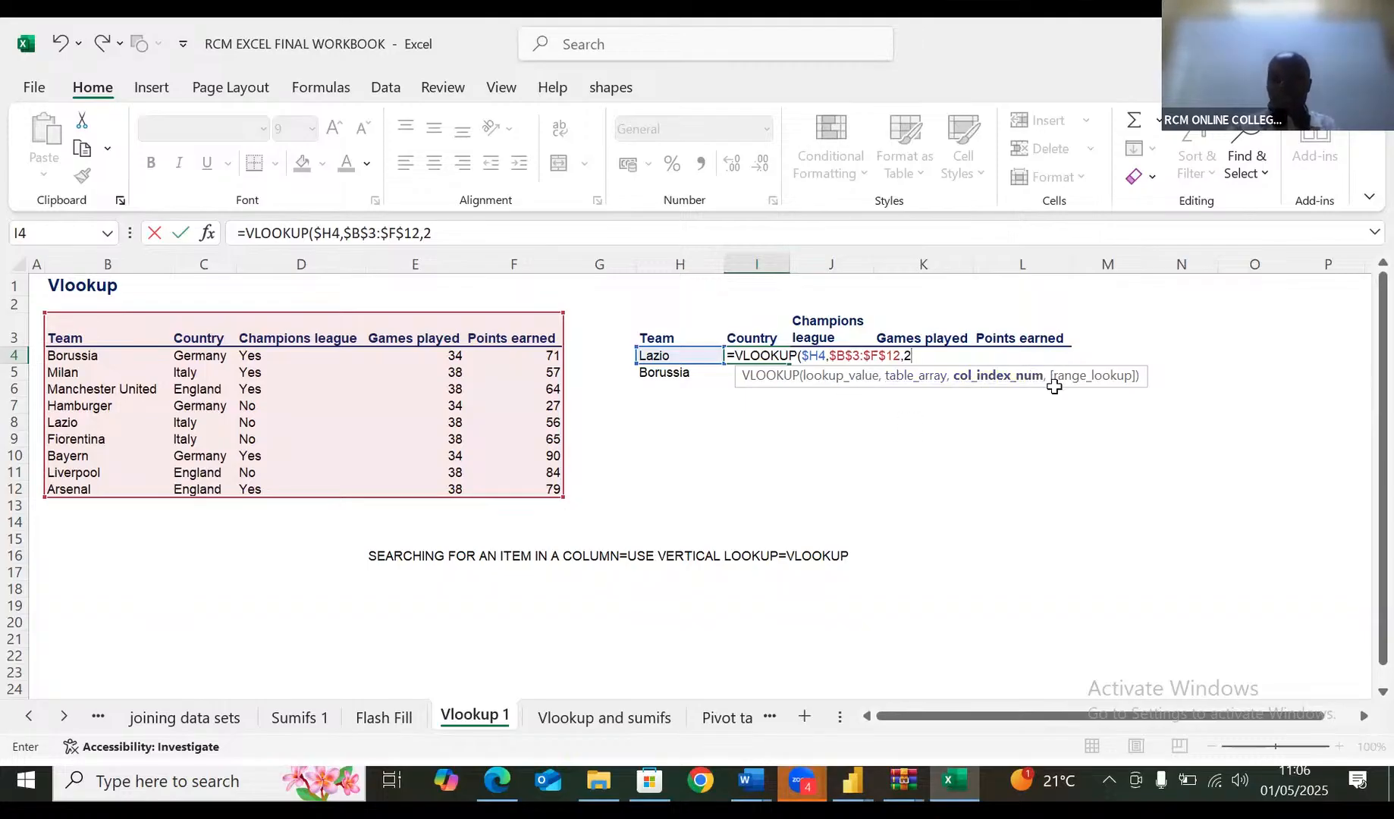
{"action": "type", "text": ","}
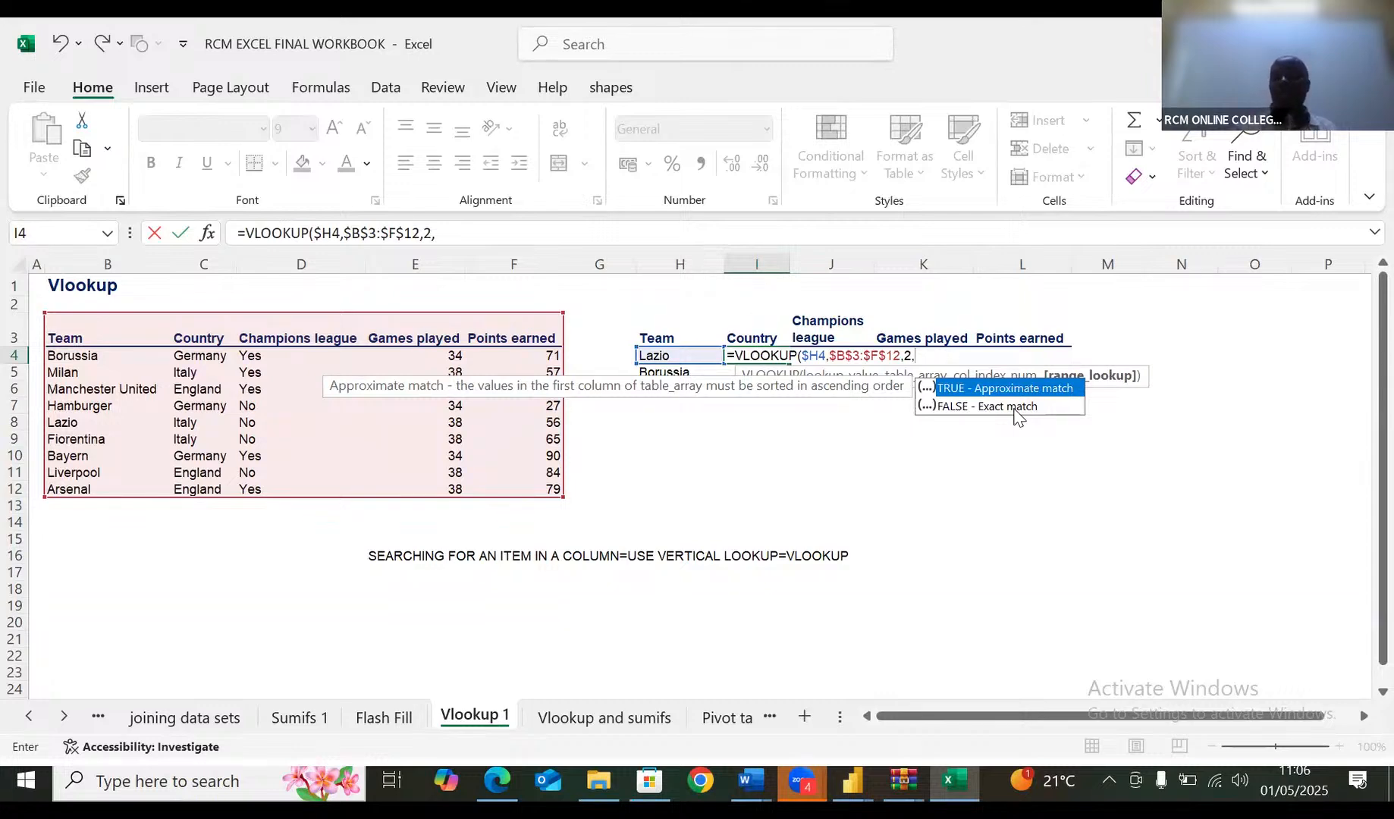
{"action": "double_click", "coordinate": [1014, 408]}
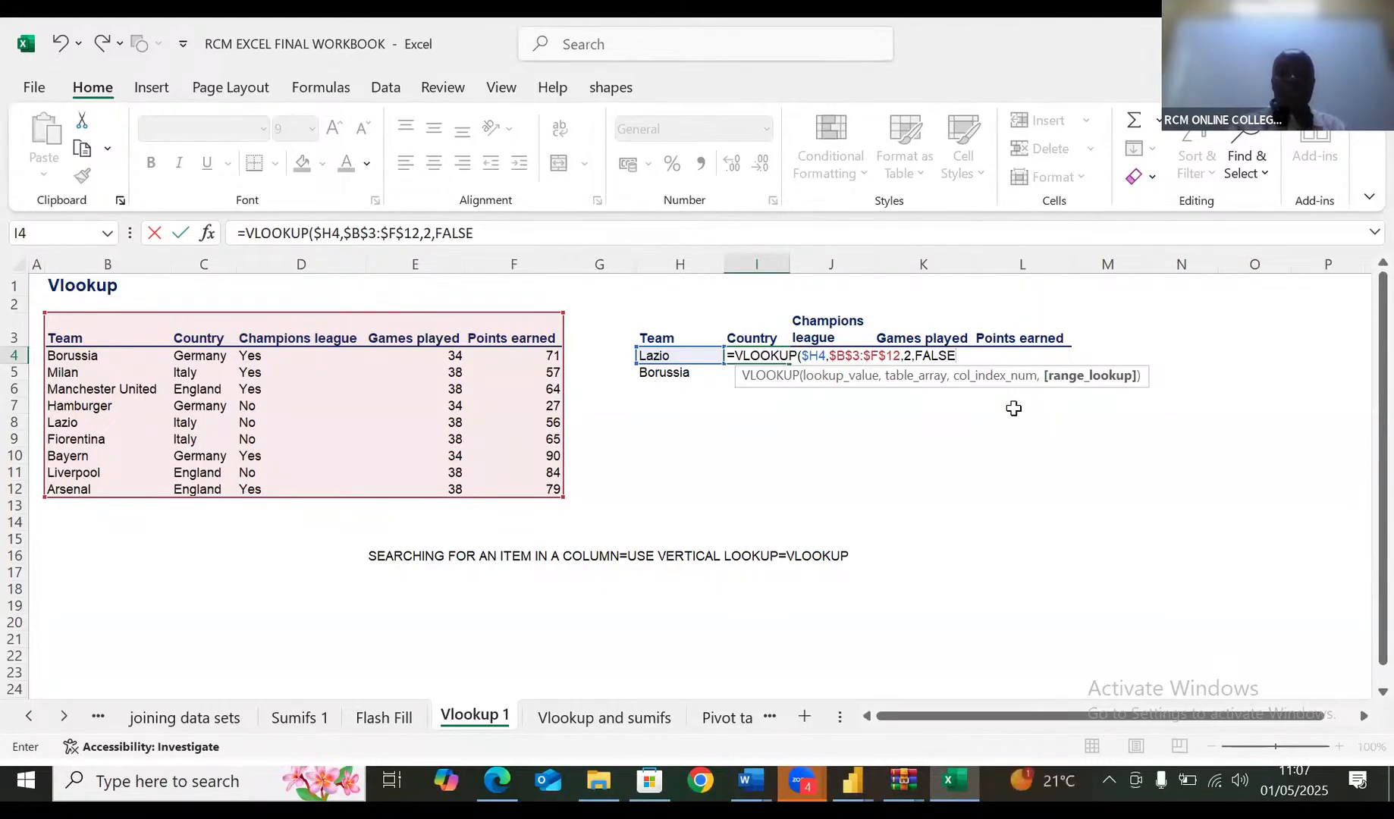
{"action": "type", "text": ")_"}
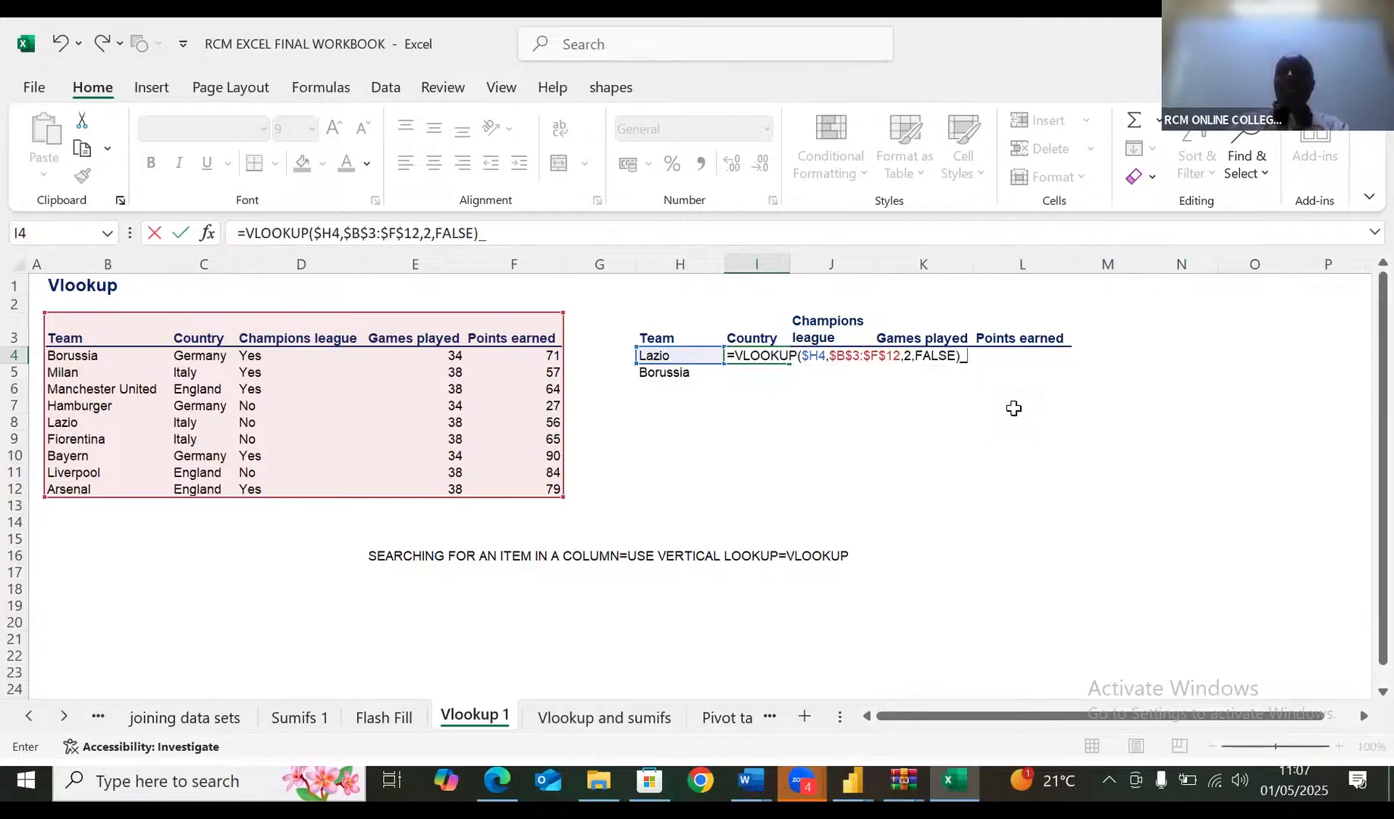
{"action": "key", "text": "BackSpace"}
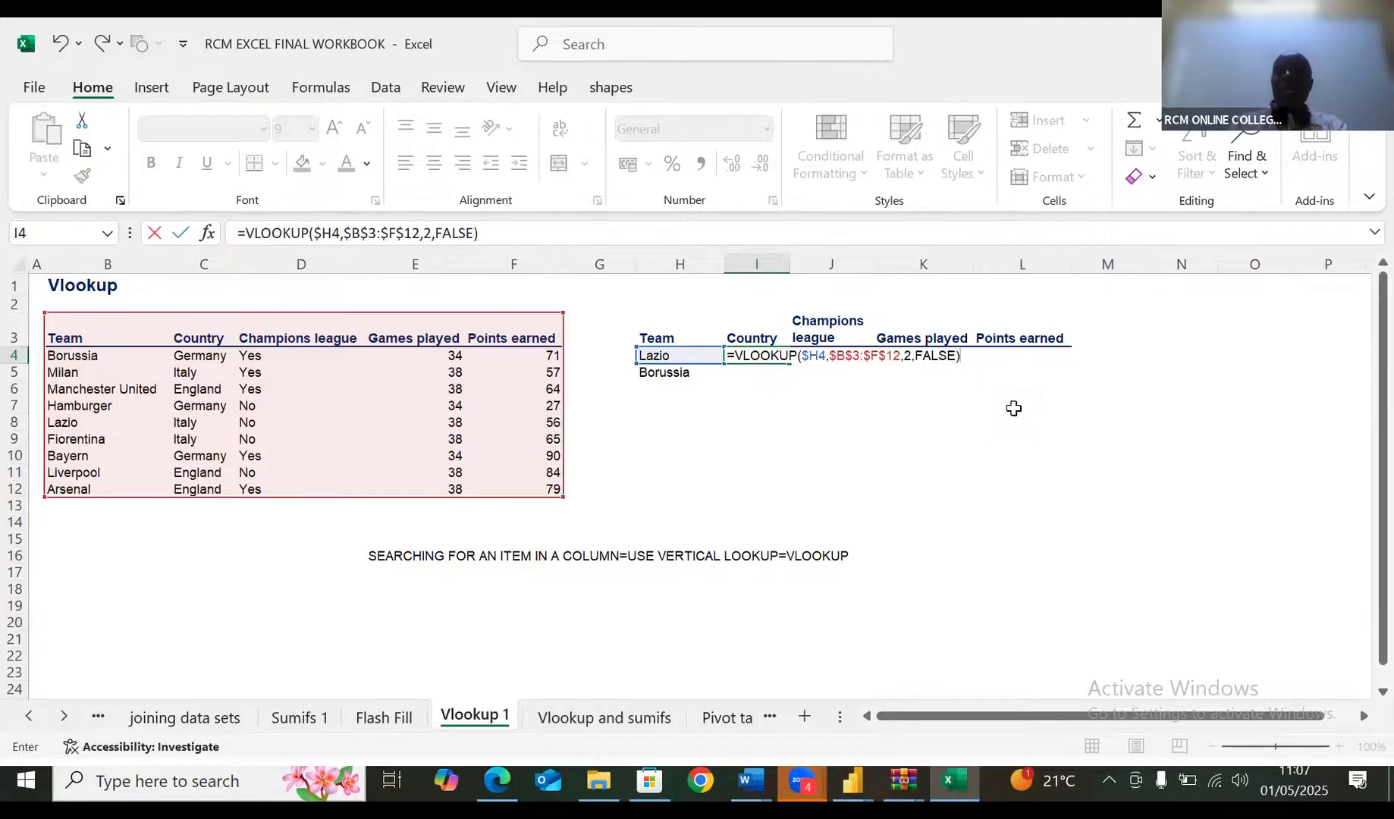
{"action": "key", "text": "Return"}
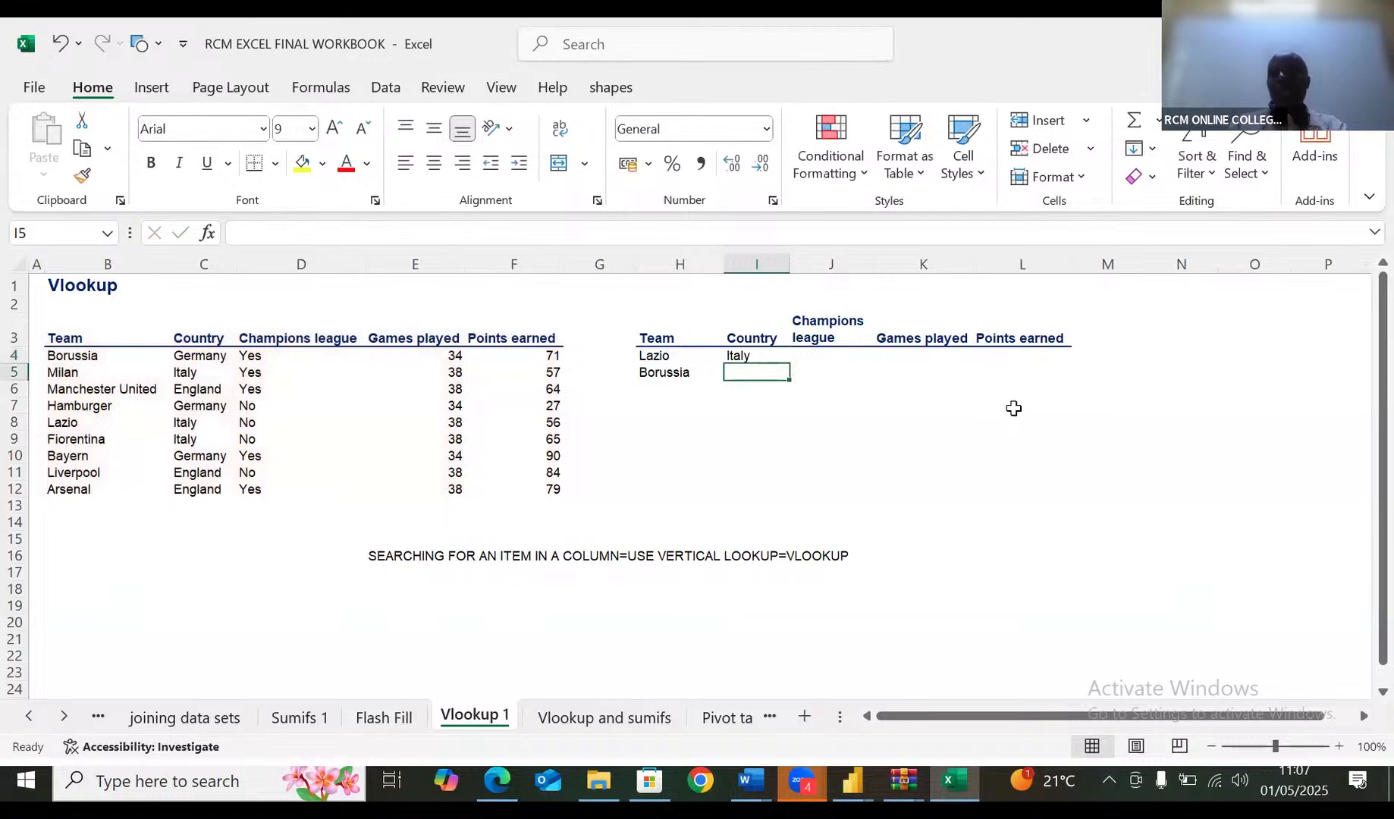
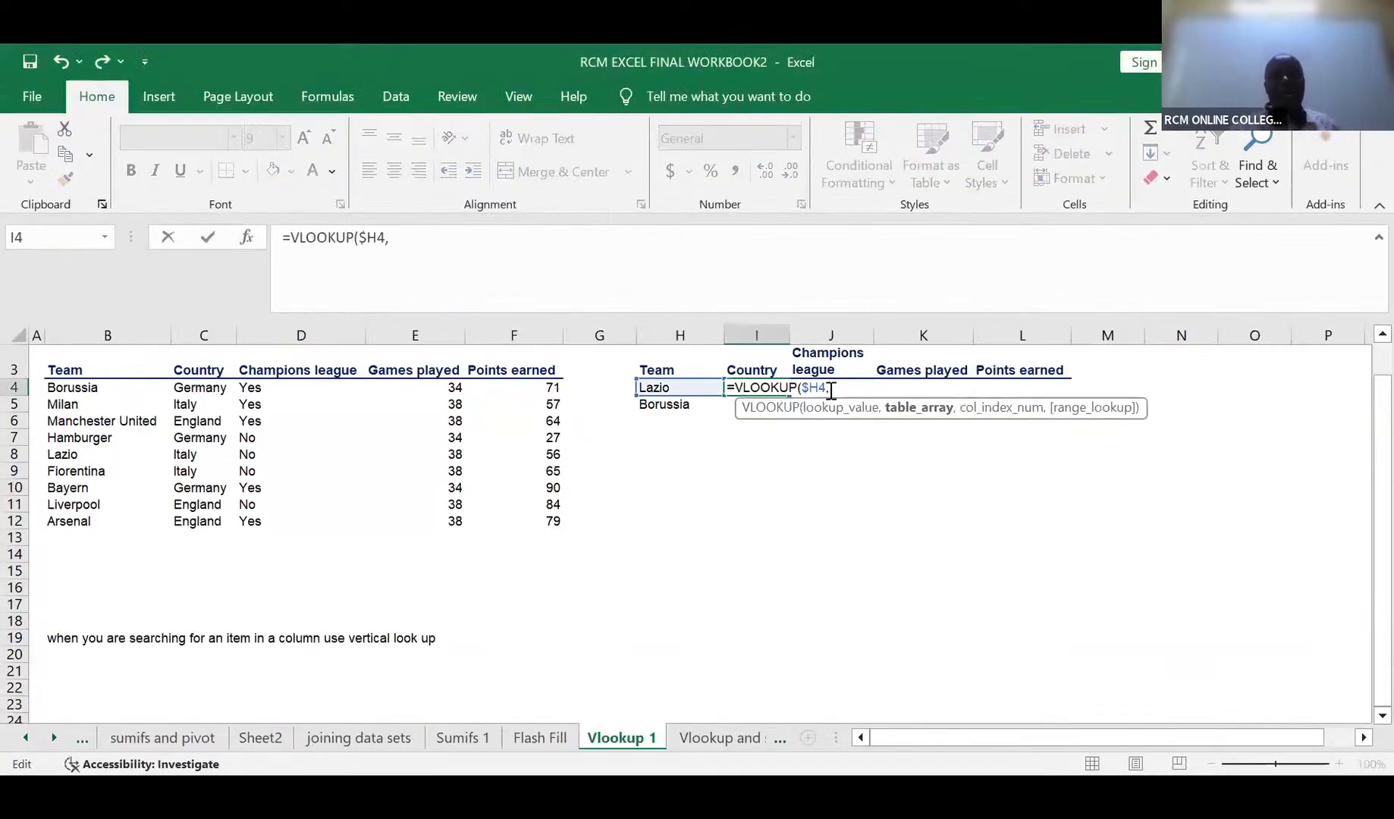
Clear the unfinished VLOOKUP formula from cell I4
{"action": "type", "text": "4"}
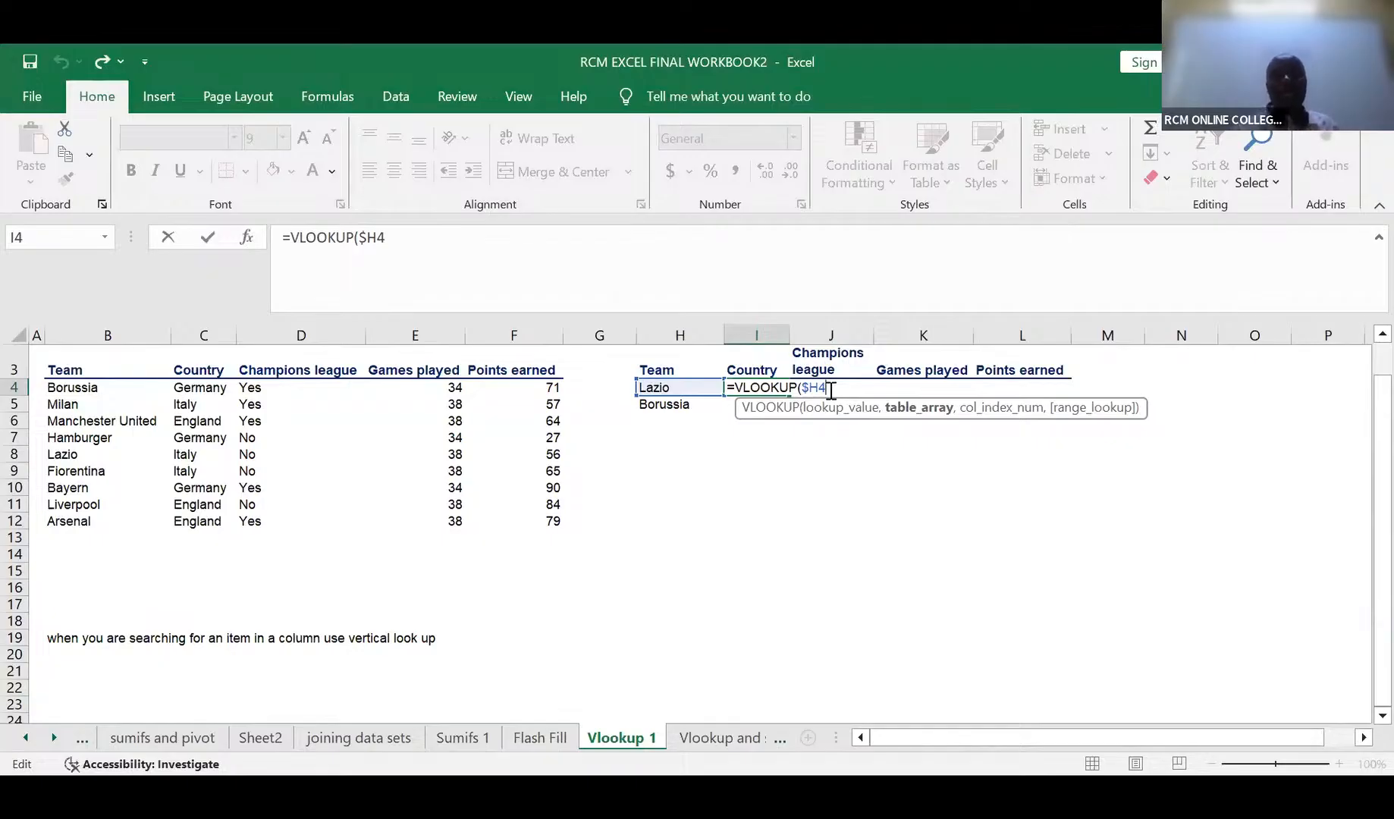
{"action": "key", "text": "BackSpace"}
{"action": "key", "text": "BackSpace"}
{"action": "key", "text": "BackSpace"}
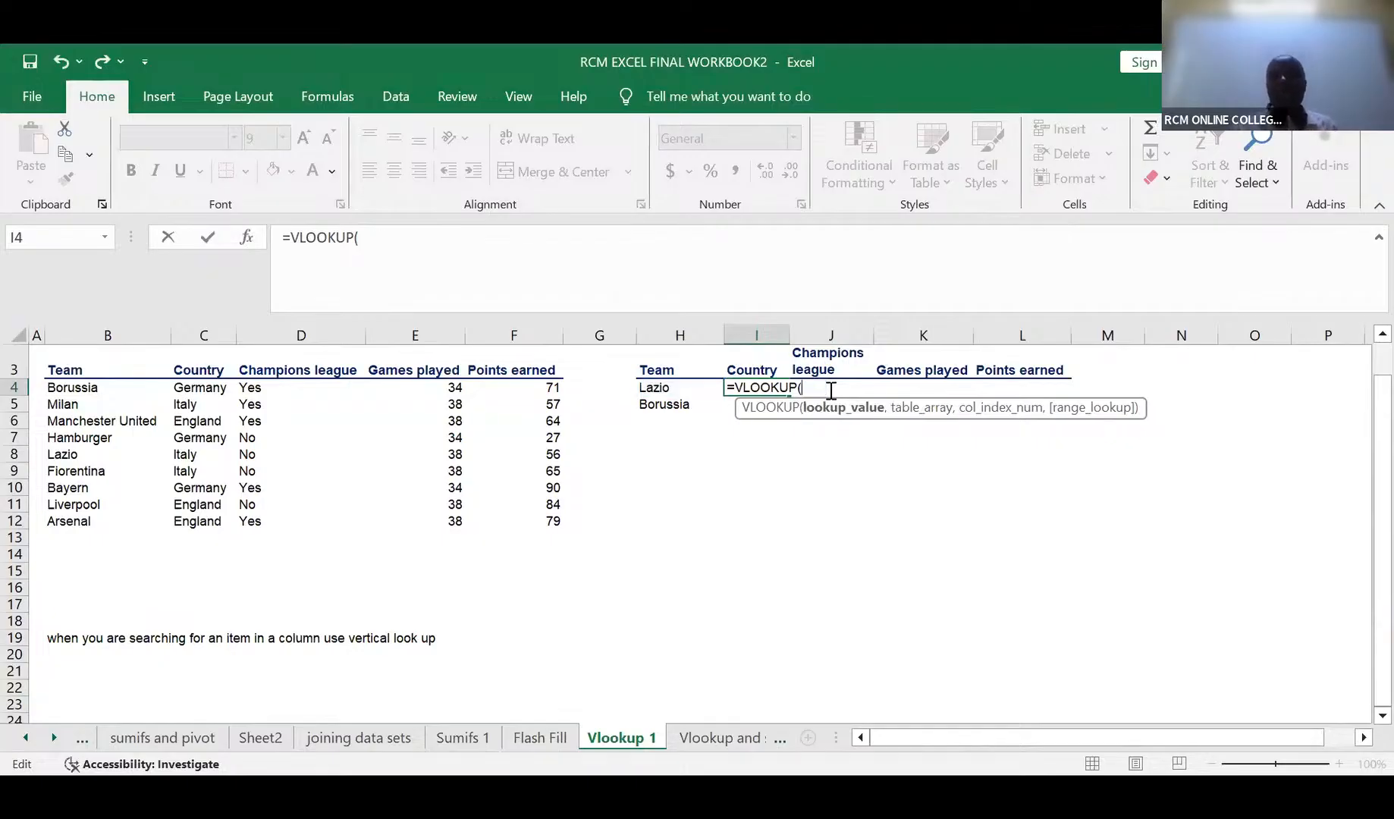
{"action": "key", "text": "BackSpace"}
{"action": "key", "text": "BackSpace"}
{"action": "key", "text": "BackSpace"}
{"action": "key", "text": "BackSpace"}
{"action": "key", "text": "BackSpace"}
{"action": "key", "text": "BackSpace"}
{"action": "key", "text": "BackSpace"}
{"action": "key", "text": "BackSpace"}
{"action": "key", "text": "BackSpace"}
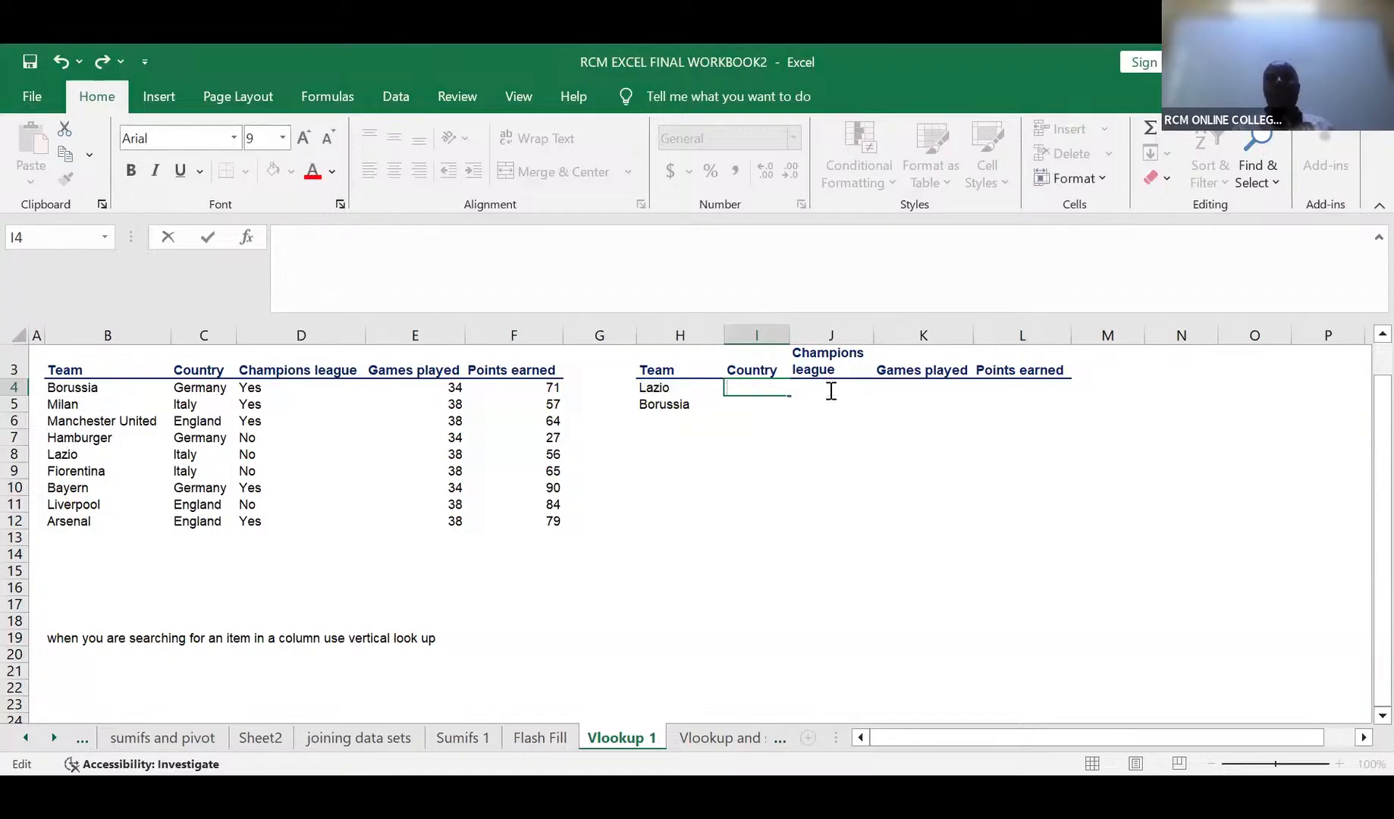
{"action": "left_click", "coordinate": [817, 406]}
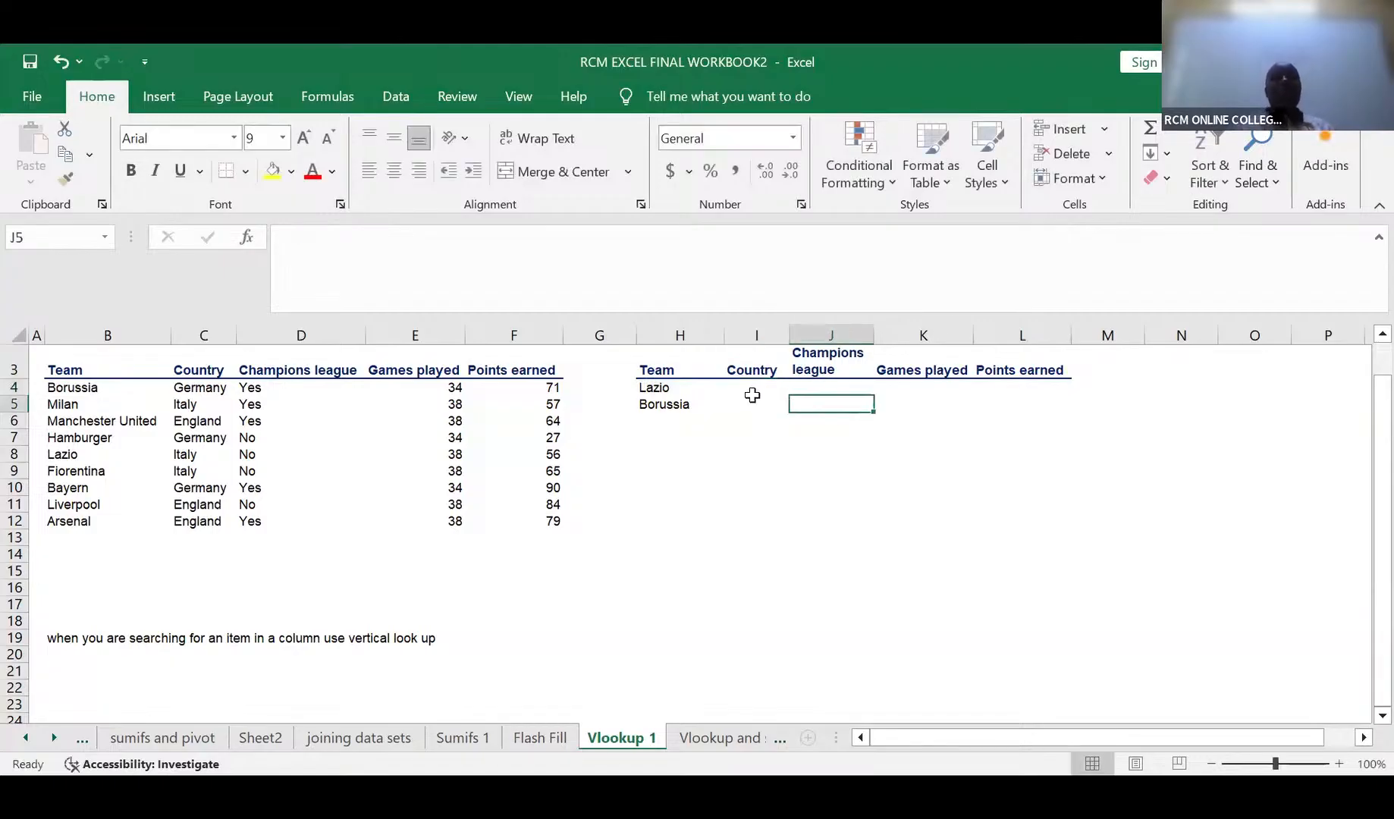
Start a VLOOKUP formula in cell I4 with $H4 as the lookup value, its column locked
{"action": "left_click", "coordinate": [753, 402]}
{"action": "left_click", "coordinate": [753, 388]}
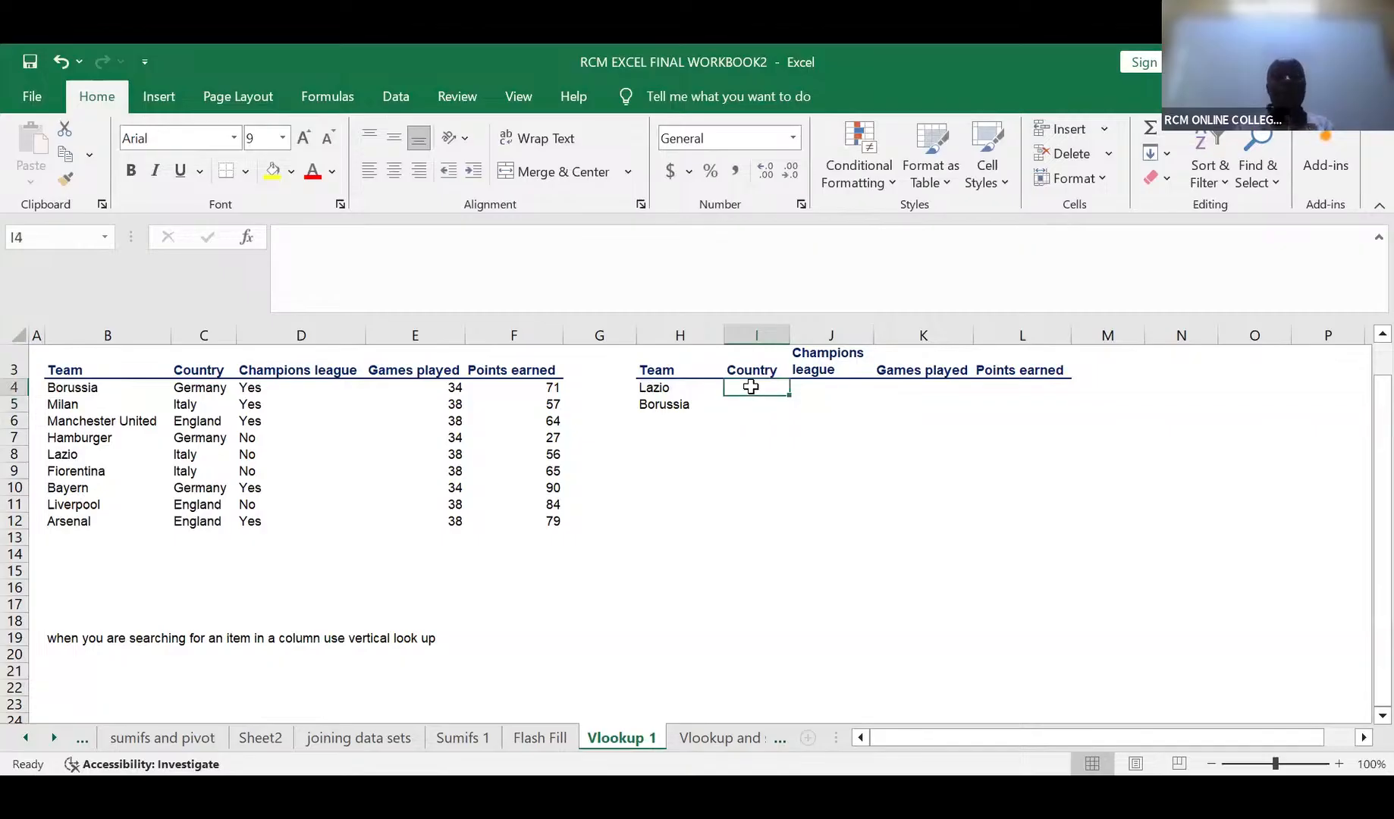
{"action": "type", "text": "="}
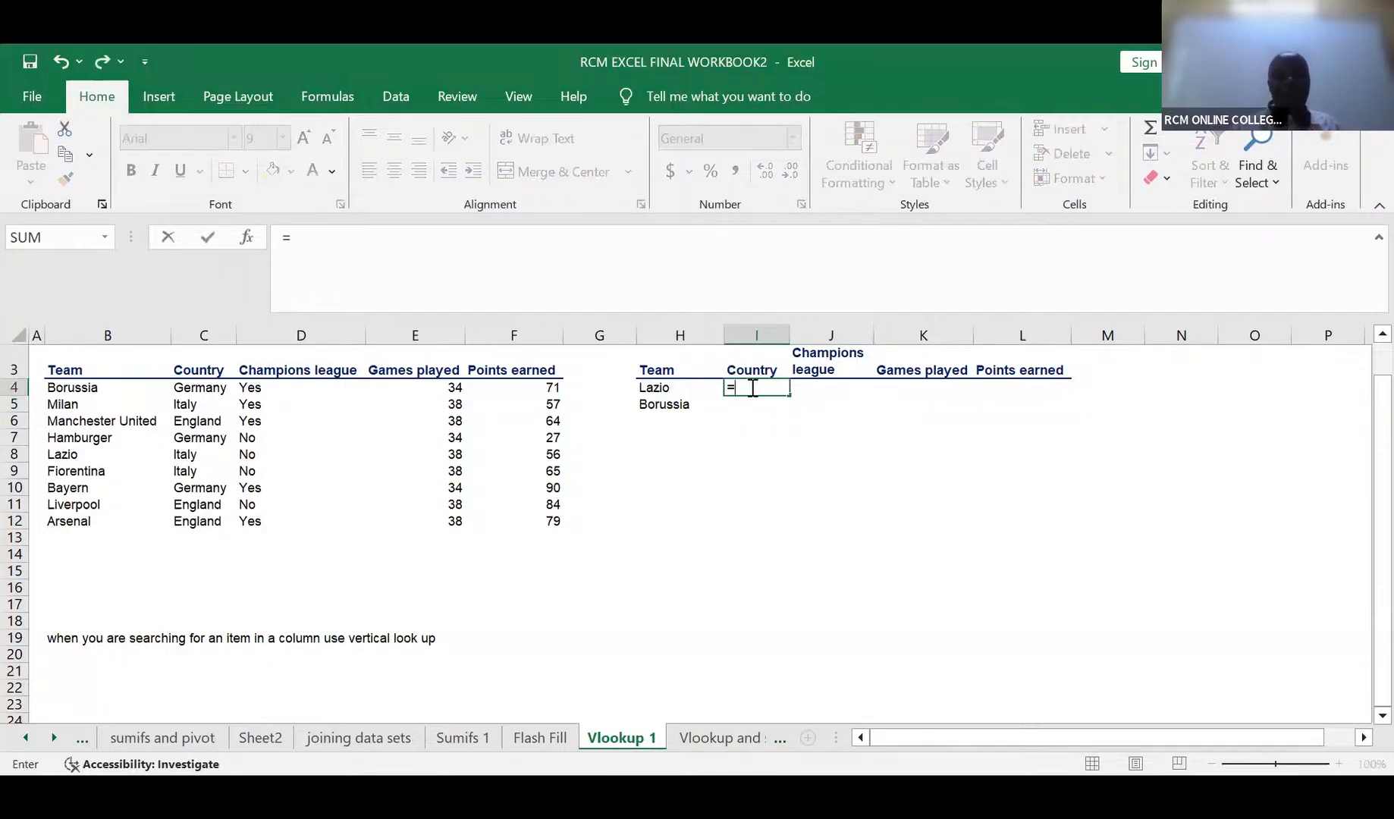
{"action": "type", "text": "vl"}
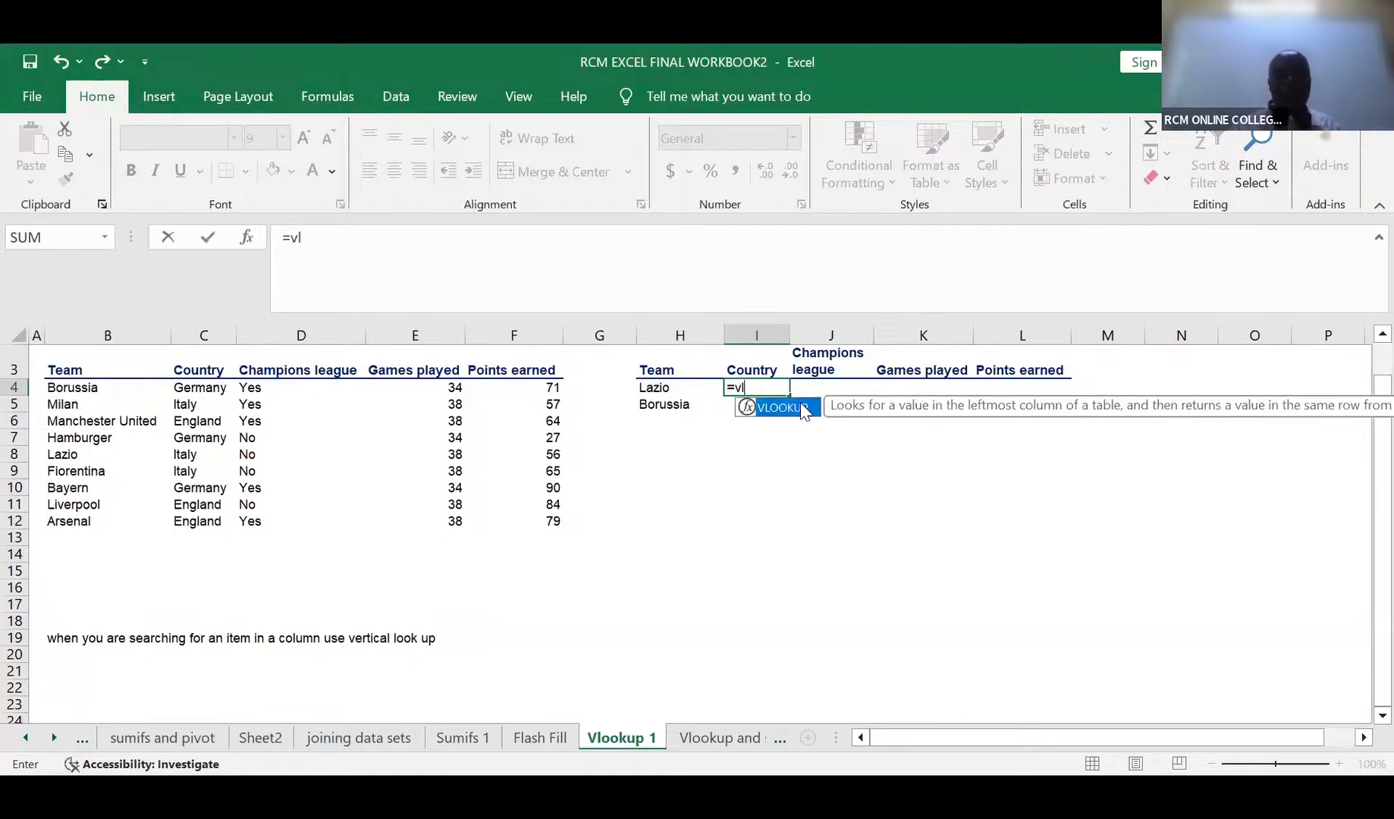
{"action": "key", "text": "Tab"}
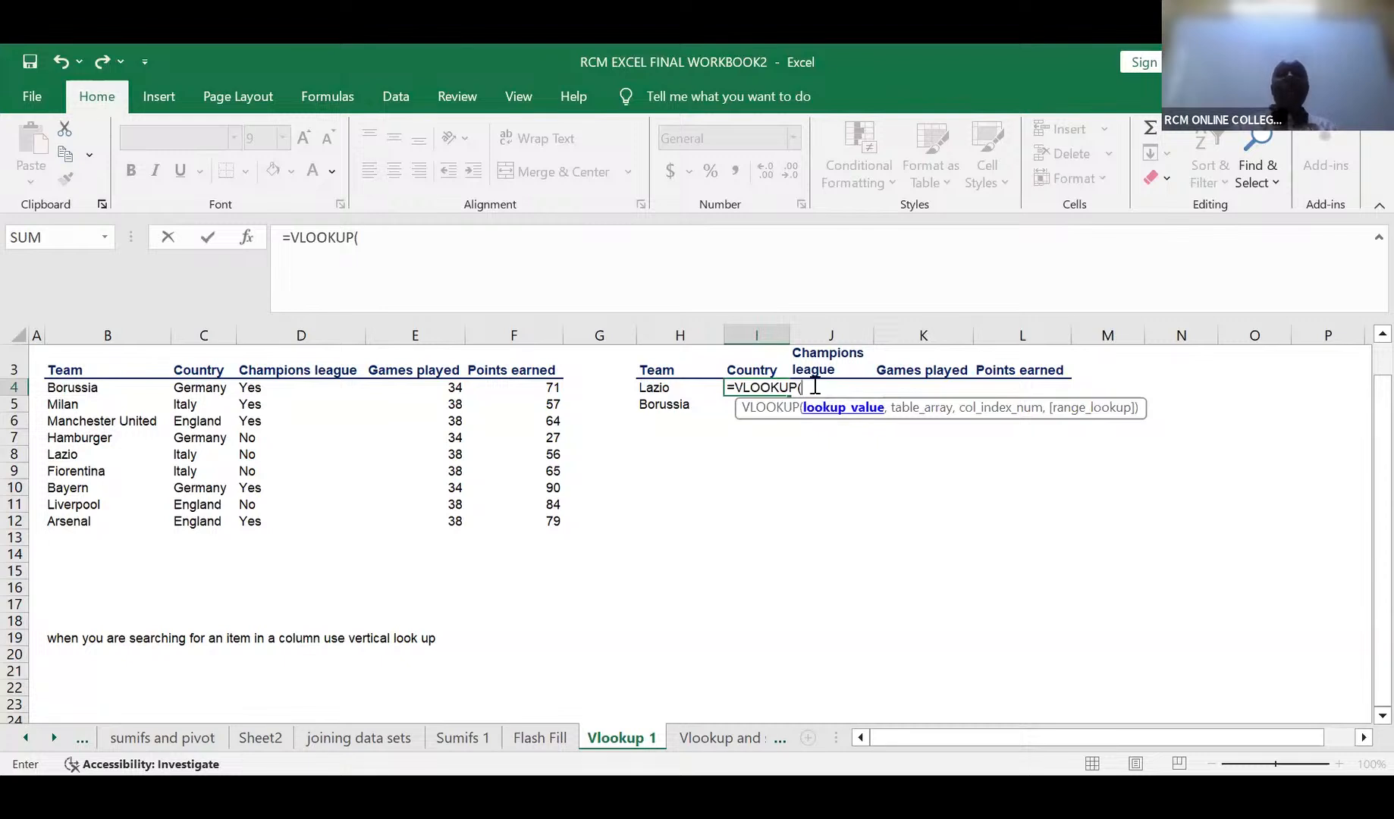
{"action": "left_click", "coordinate": [682, 388]}
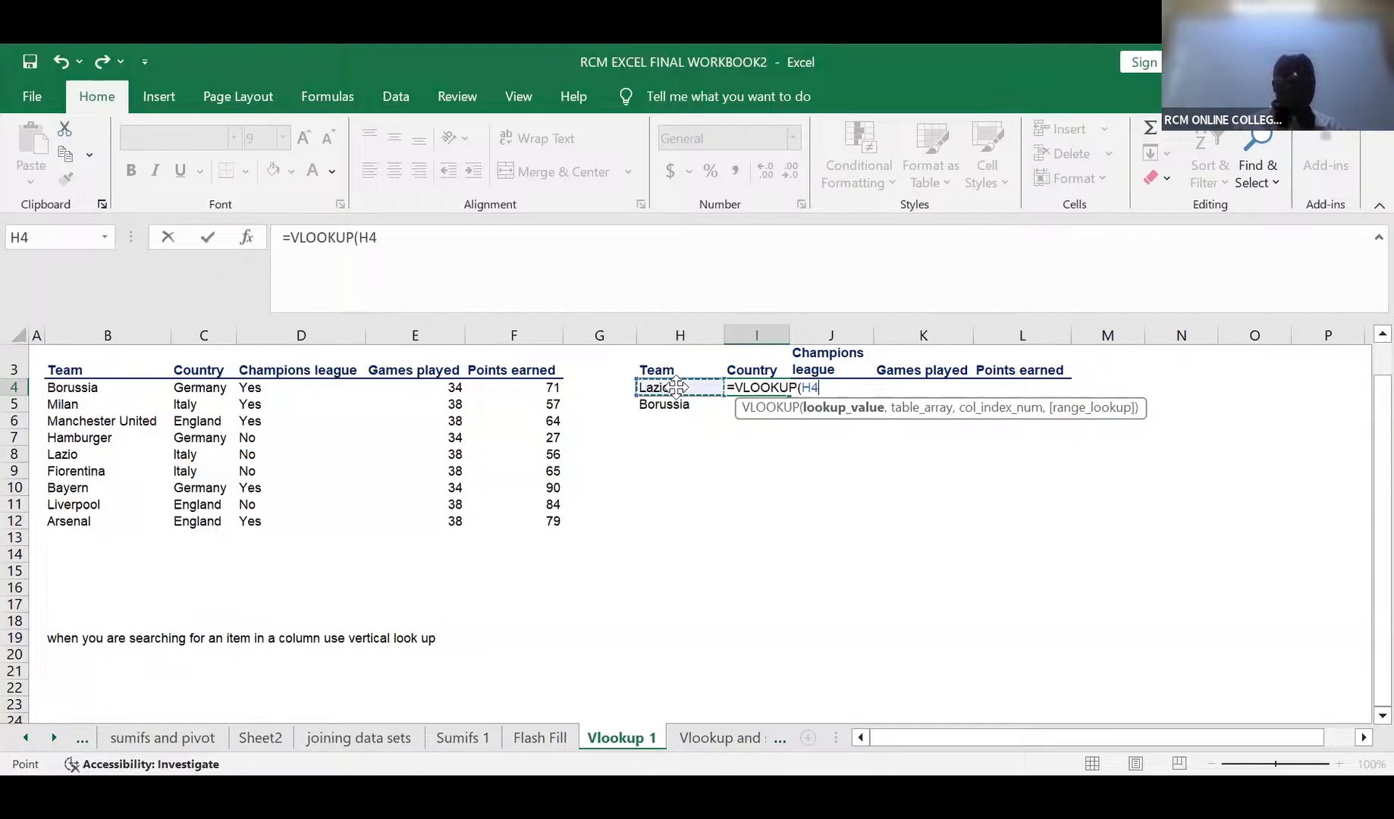
{"action": "left_click", "coordinate": [802, 388]}
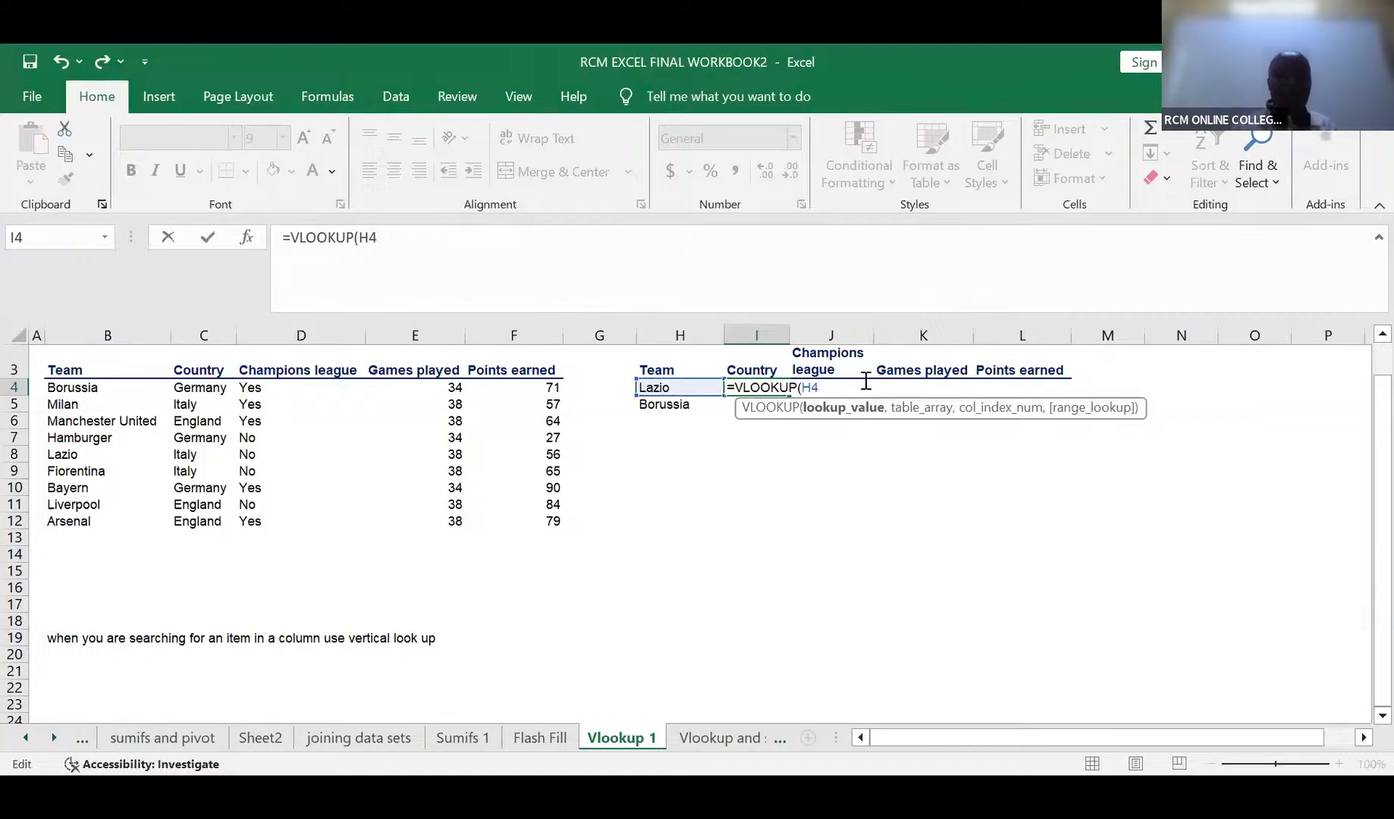
{"action": "type", "text": "$H4"}
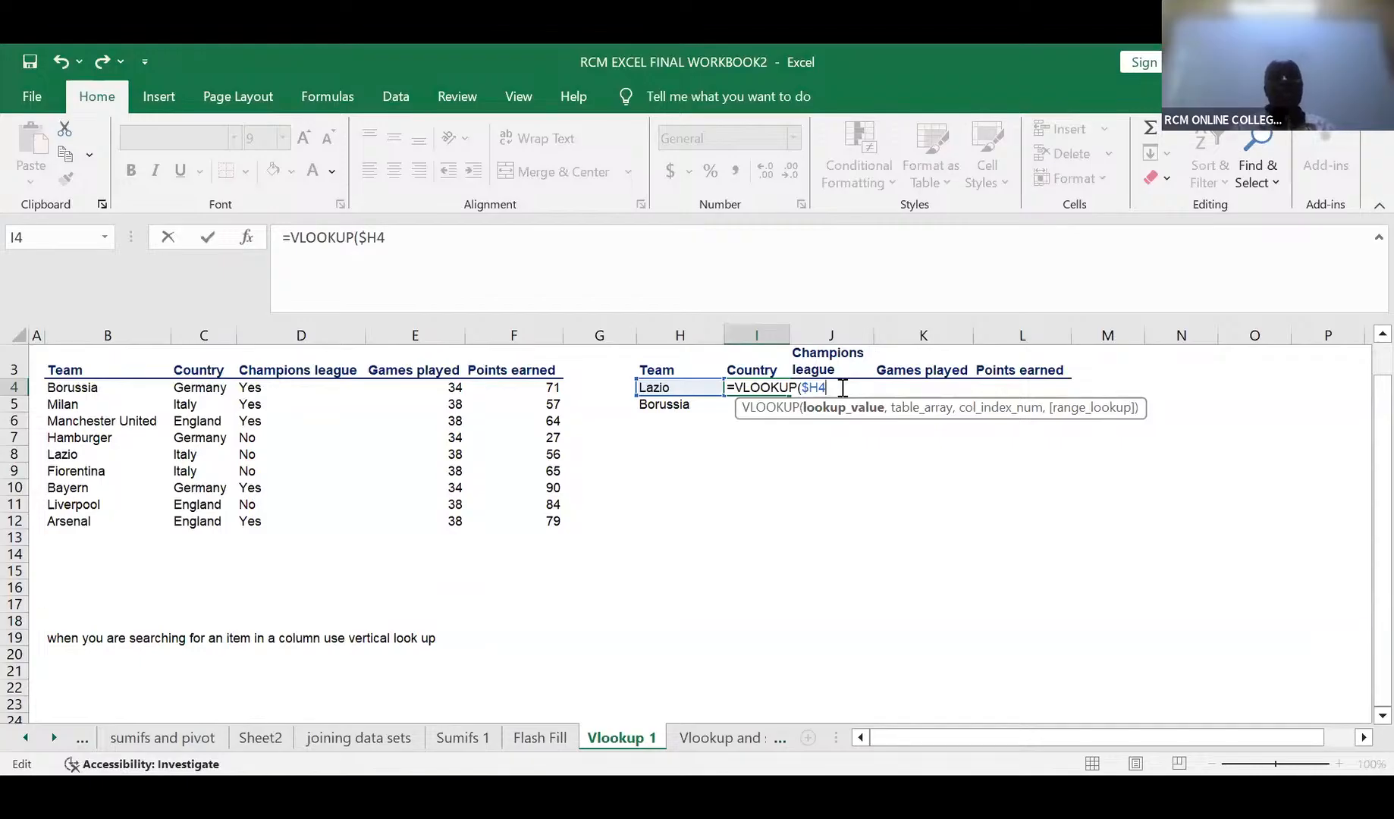
{"action": "type", "text": ","}
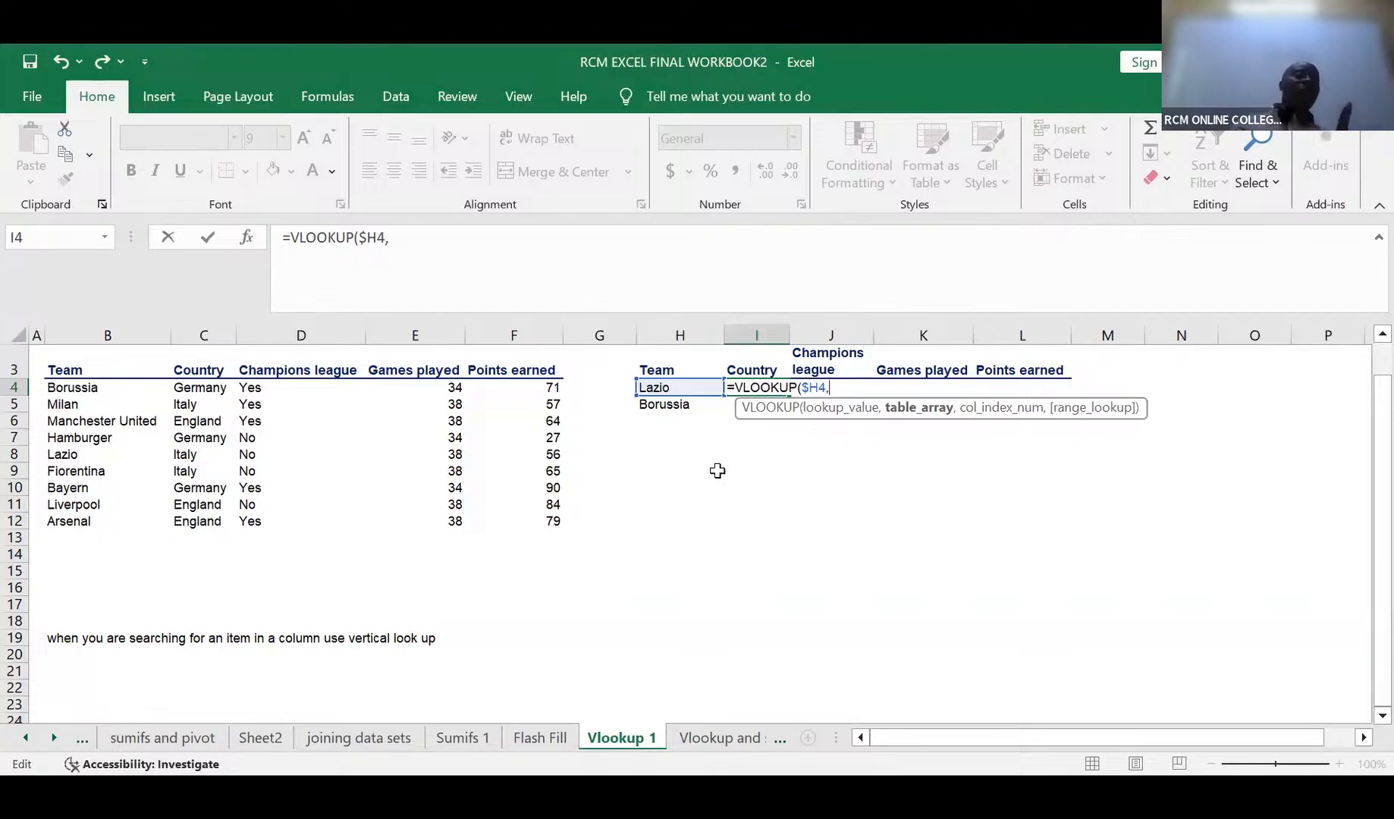
Add the whole team table, headers included, as the absolute table array $B$3:$F$12
{"action": "left_click", "coordinate": [77, 369]}
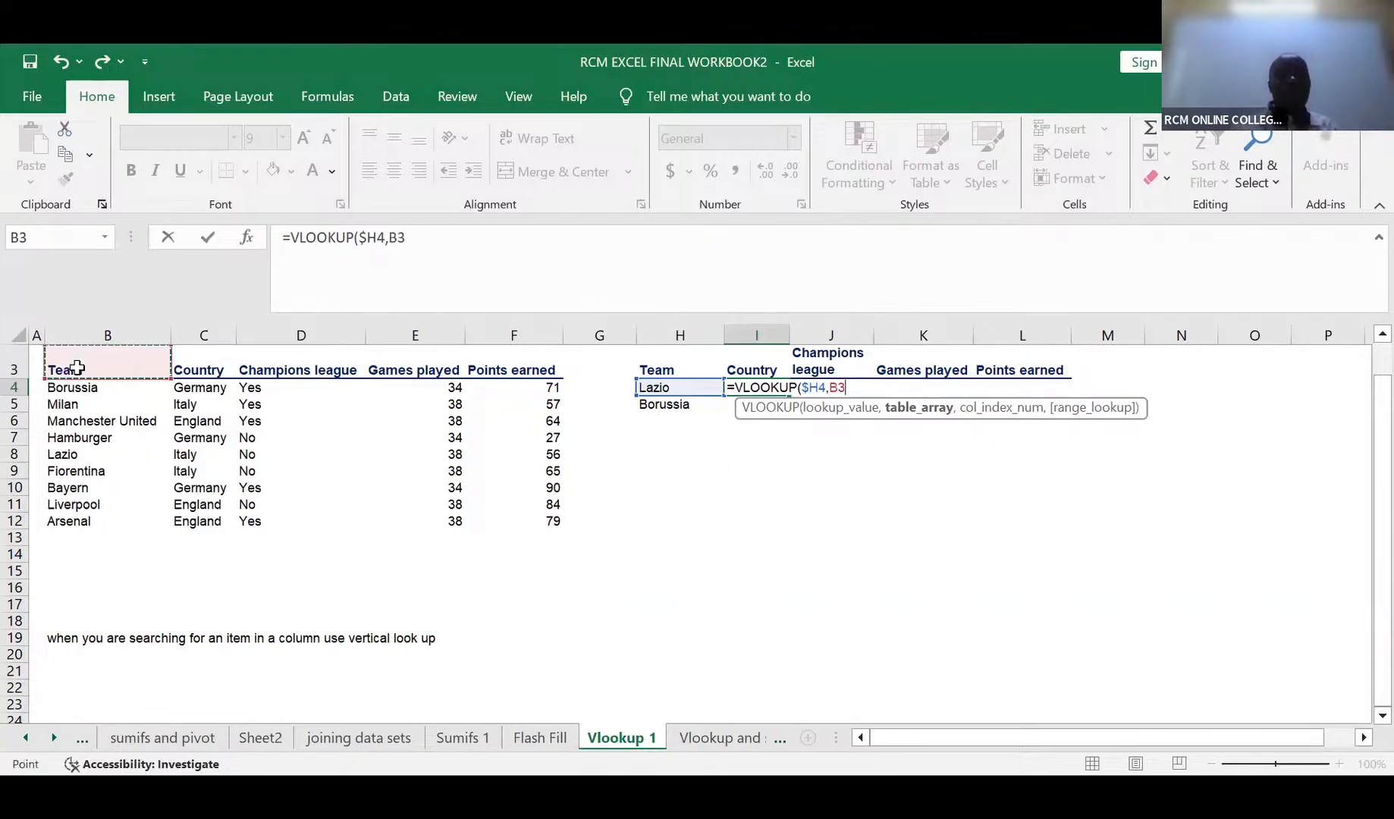
{"action": "key", "text": "ctrl+shift+Right"}
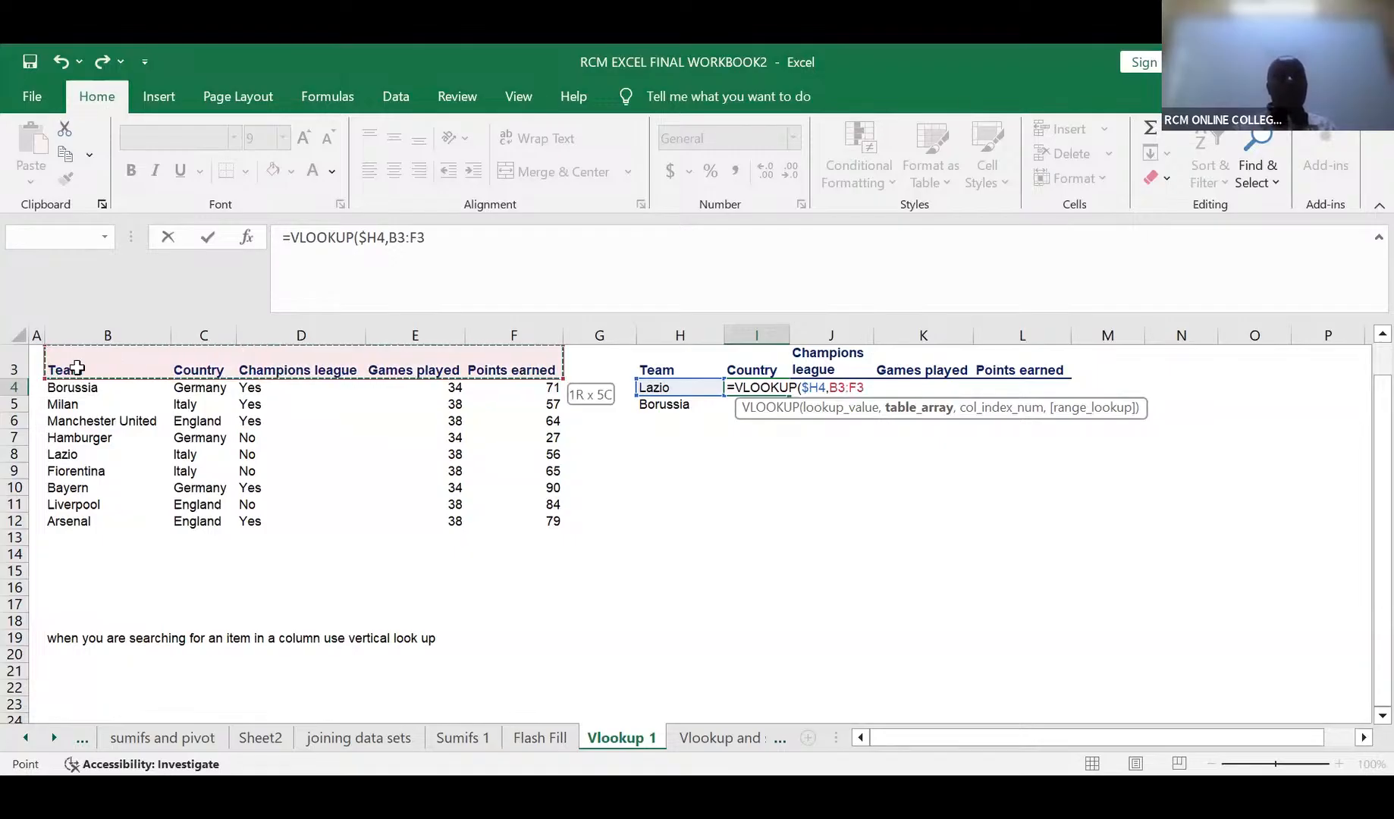
{"action": "key", "text": "ctrl+shift+Down"}
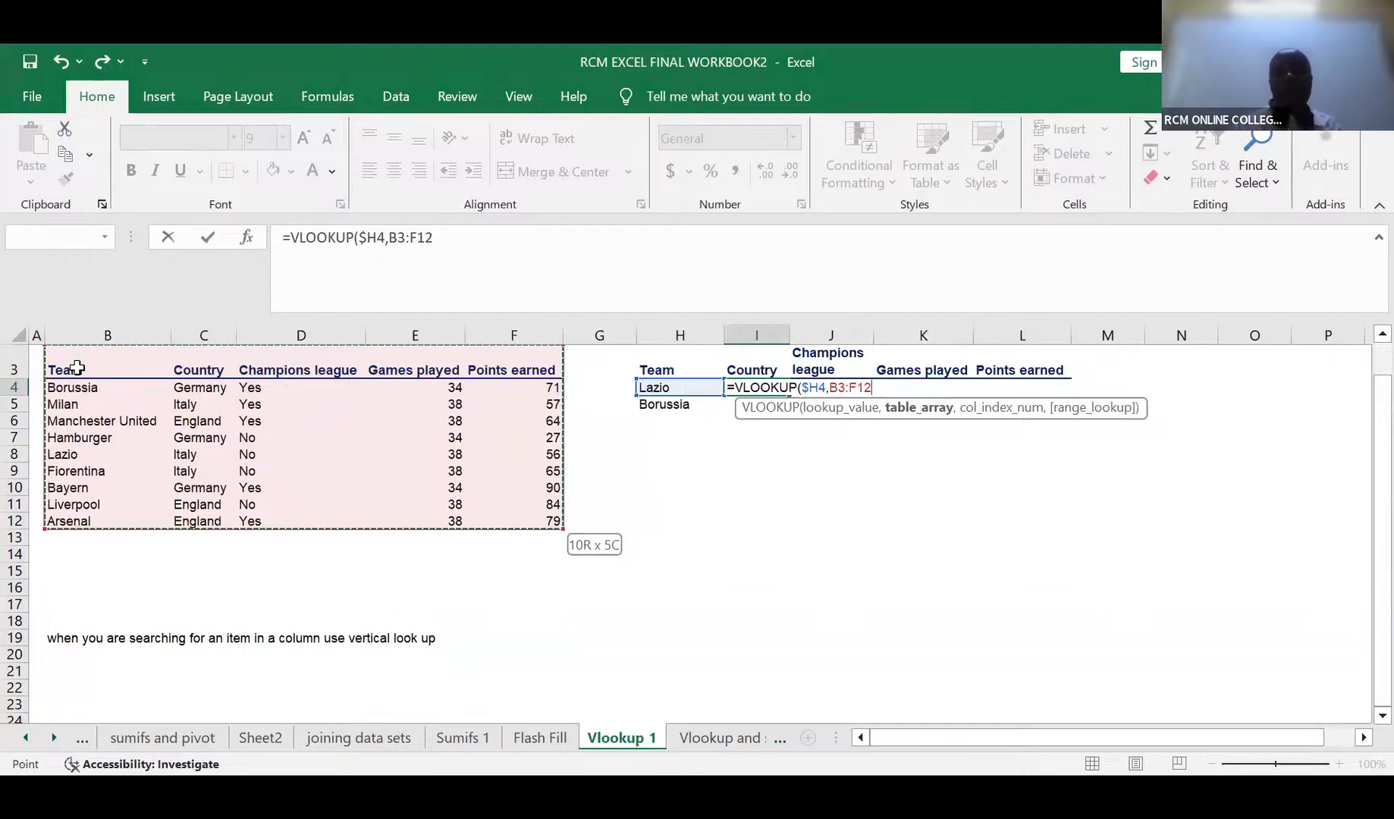
{"action": "key", "text": "F4"}
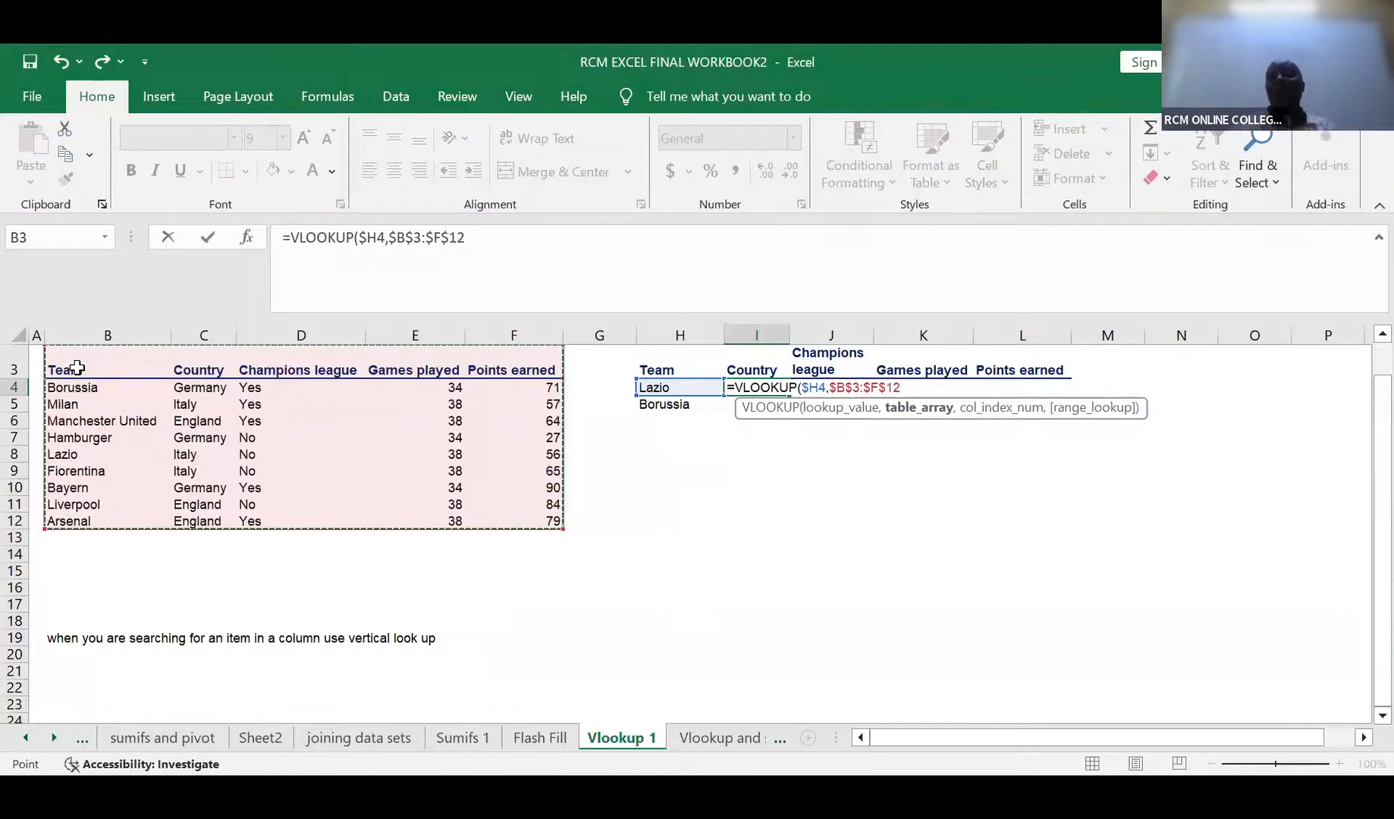
{"action": "type", "text": ","}
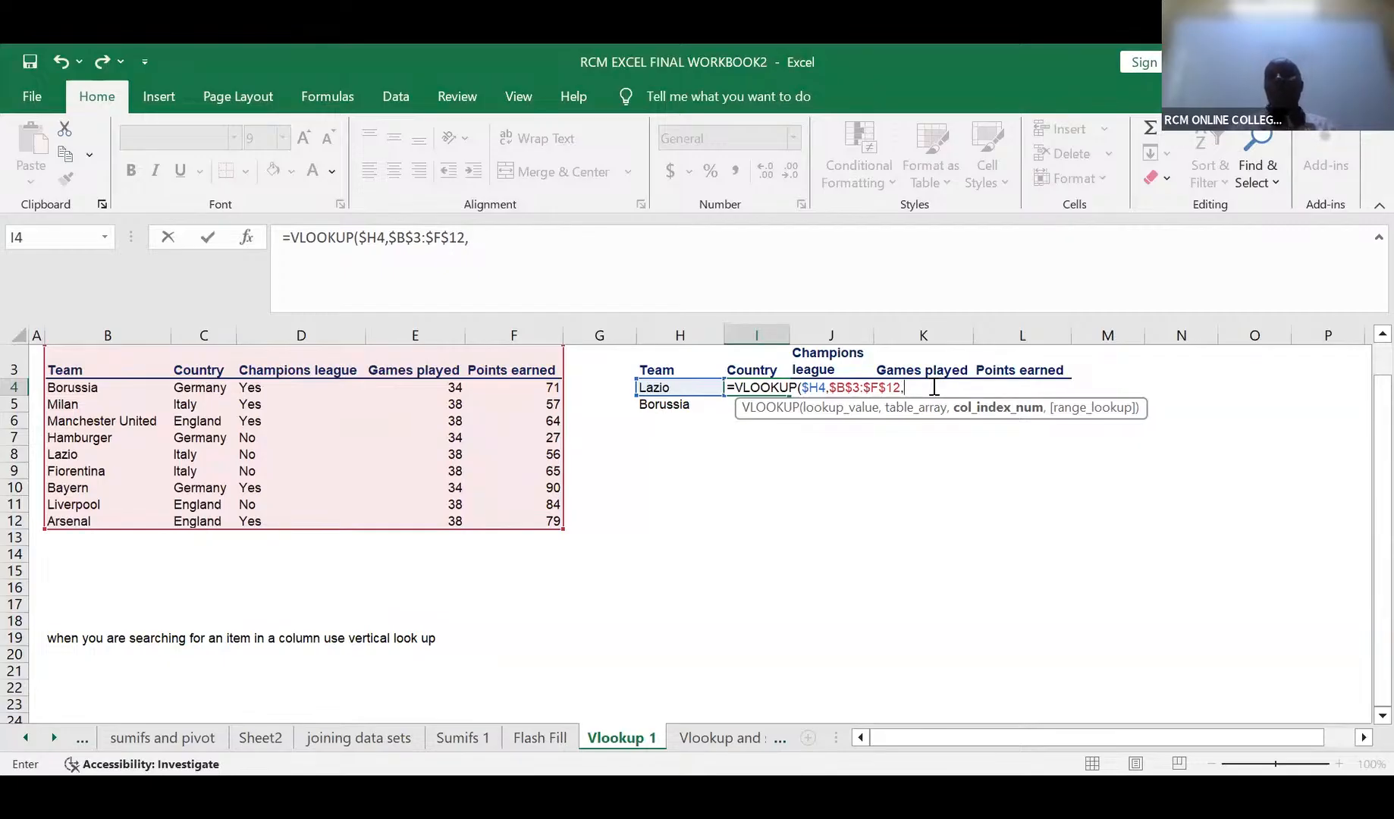
Complete the VLOOKUP in I4 with column index 2 and 0 for an exact match
{"action": "type", "text": "2,"}
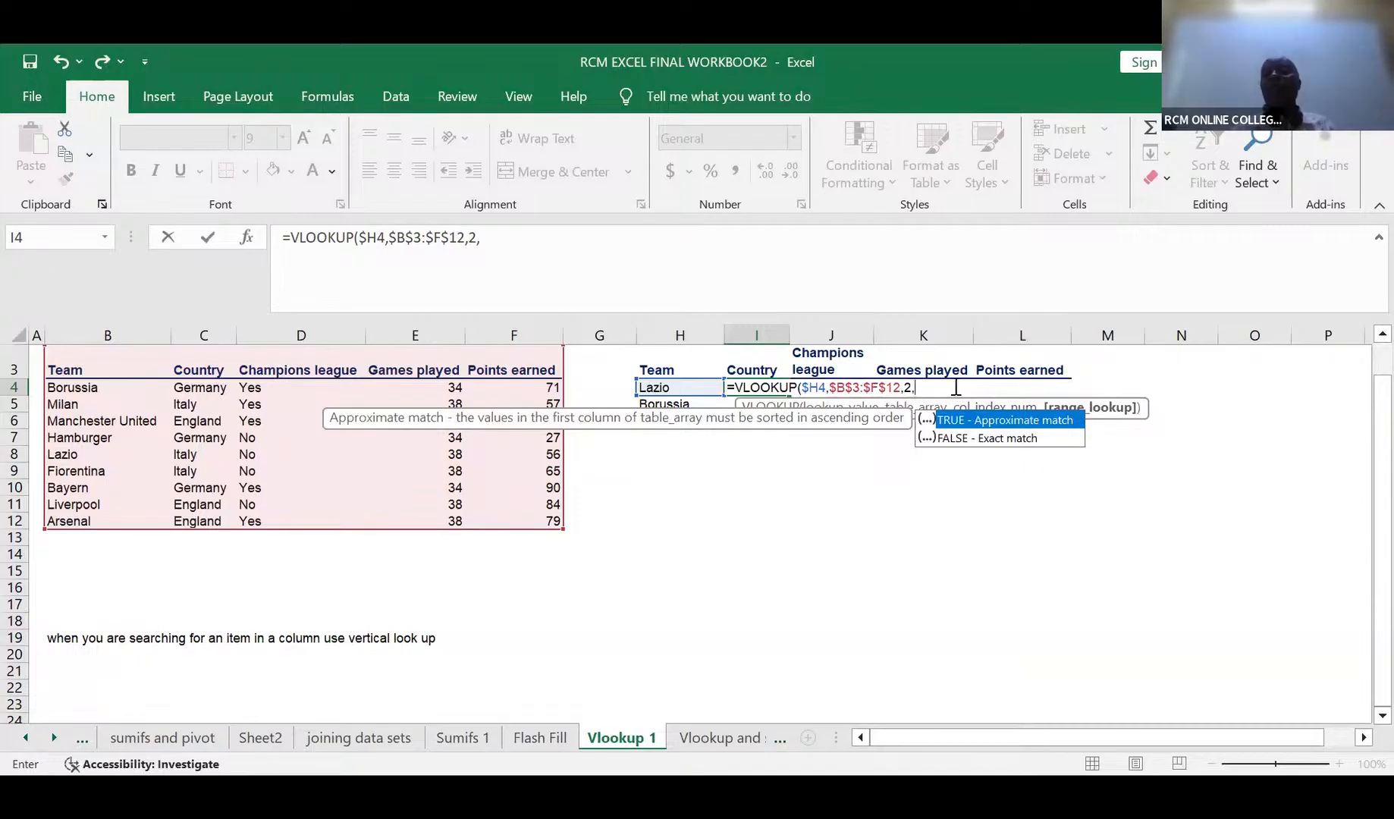
{"action": "type", "text": "0"}
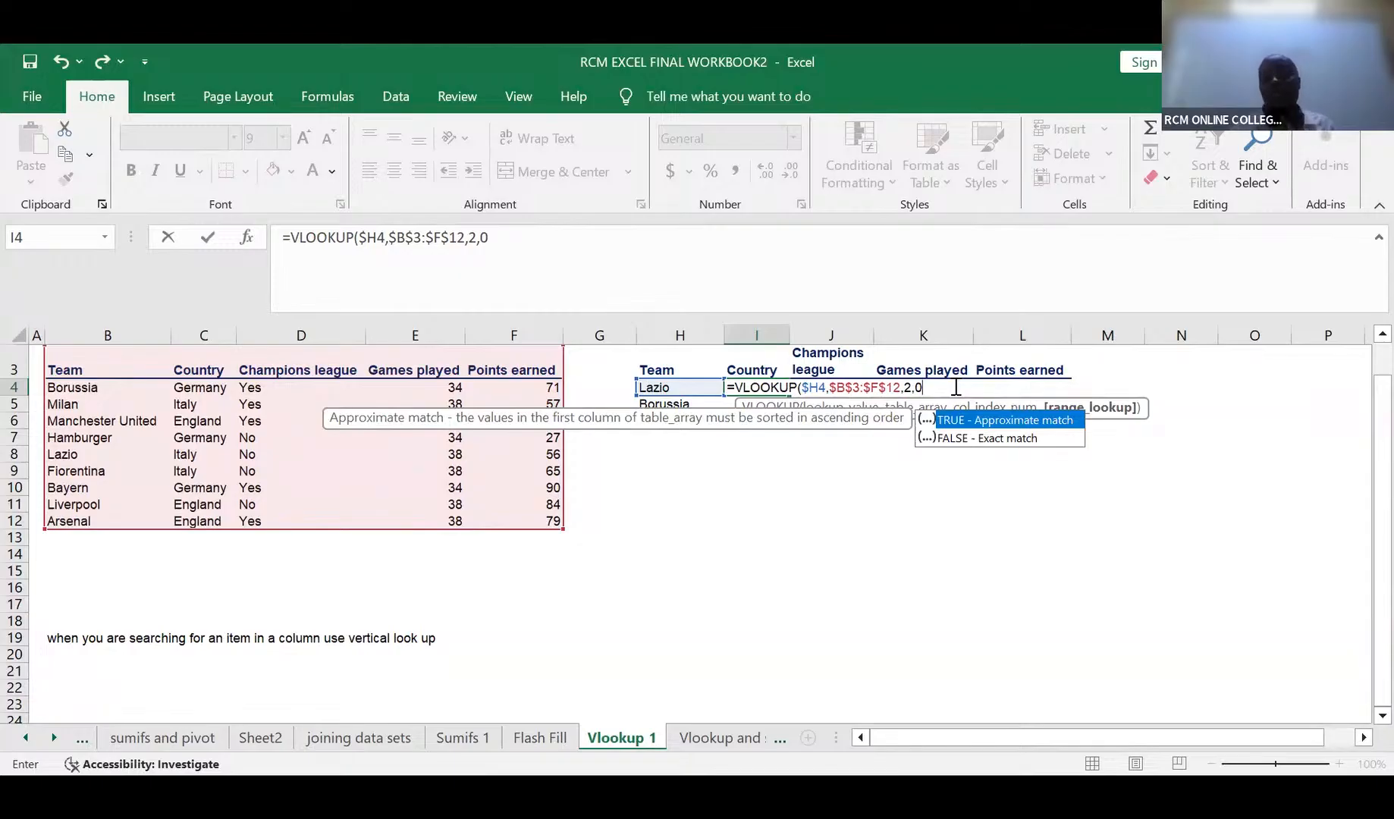
{"action": "type", "text": ")"}
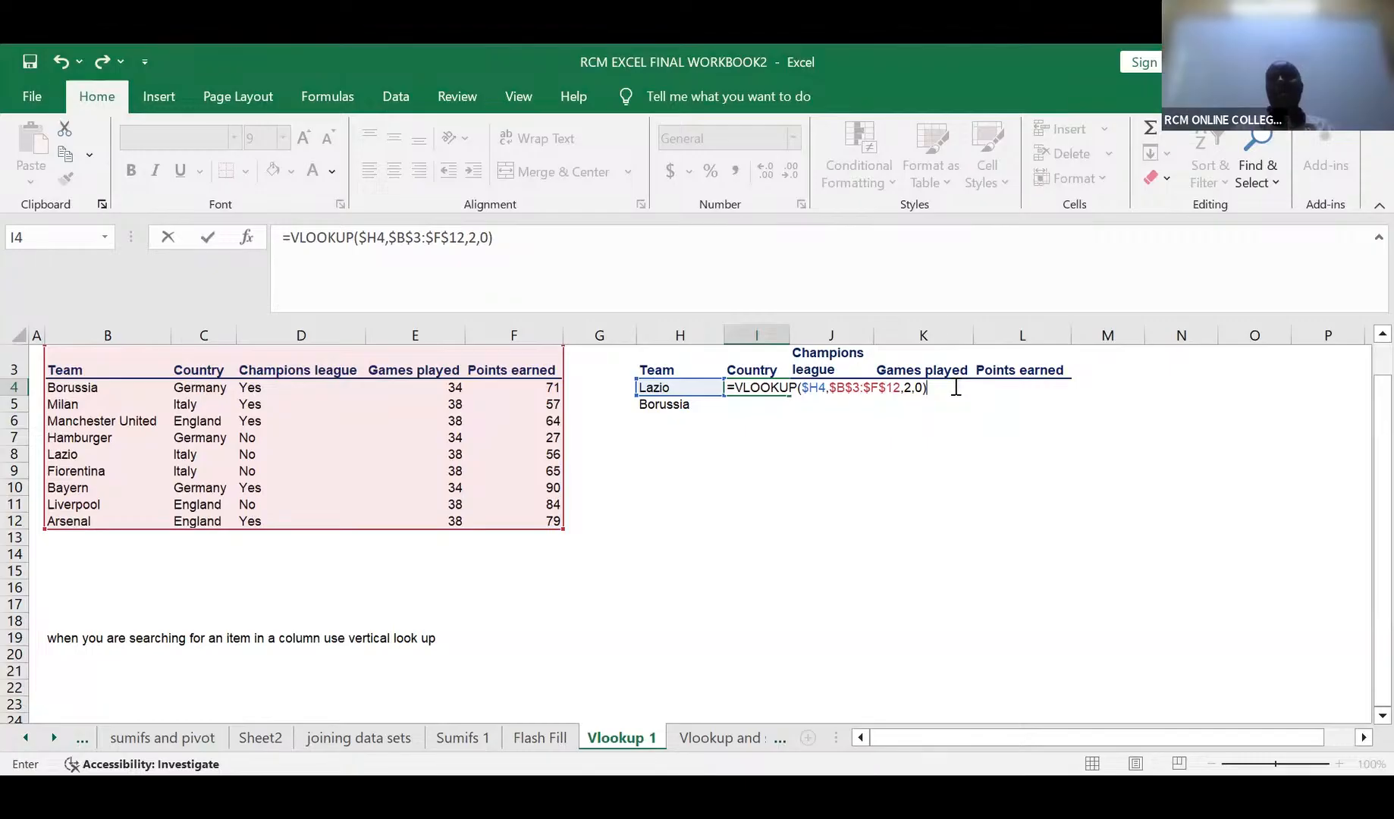
{"action": "key", "text": "Return"}
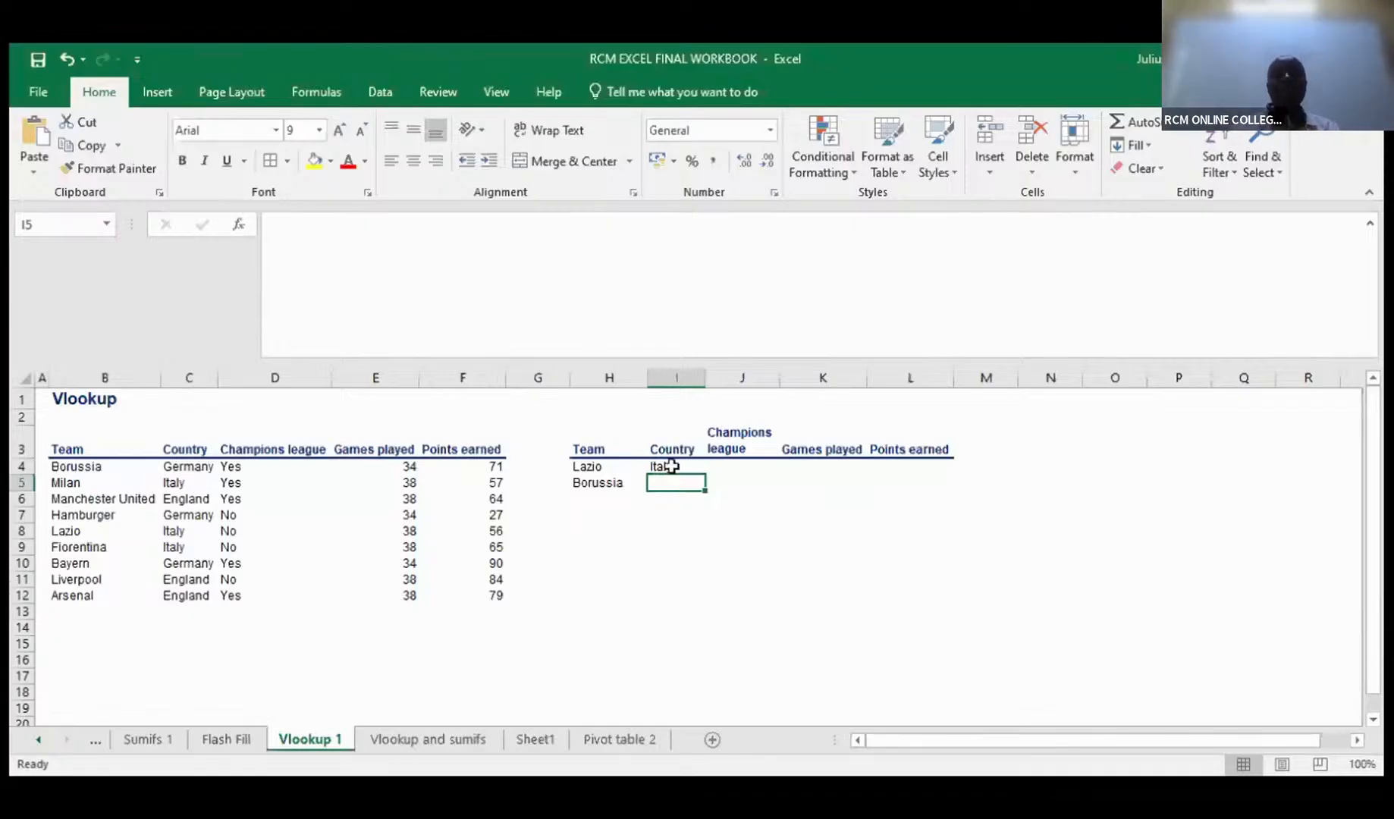
Delete the existing Country lookup for Lazio from cell I4 in the RCM EXCEL FINAL WORKBOOK file
{"action": "left_click", "coordinate": [672, 466]}
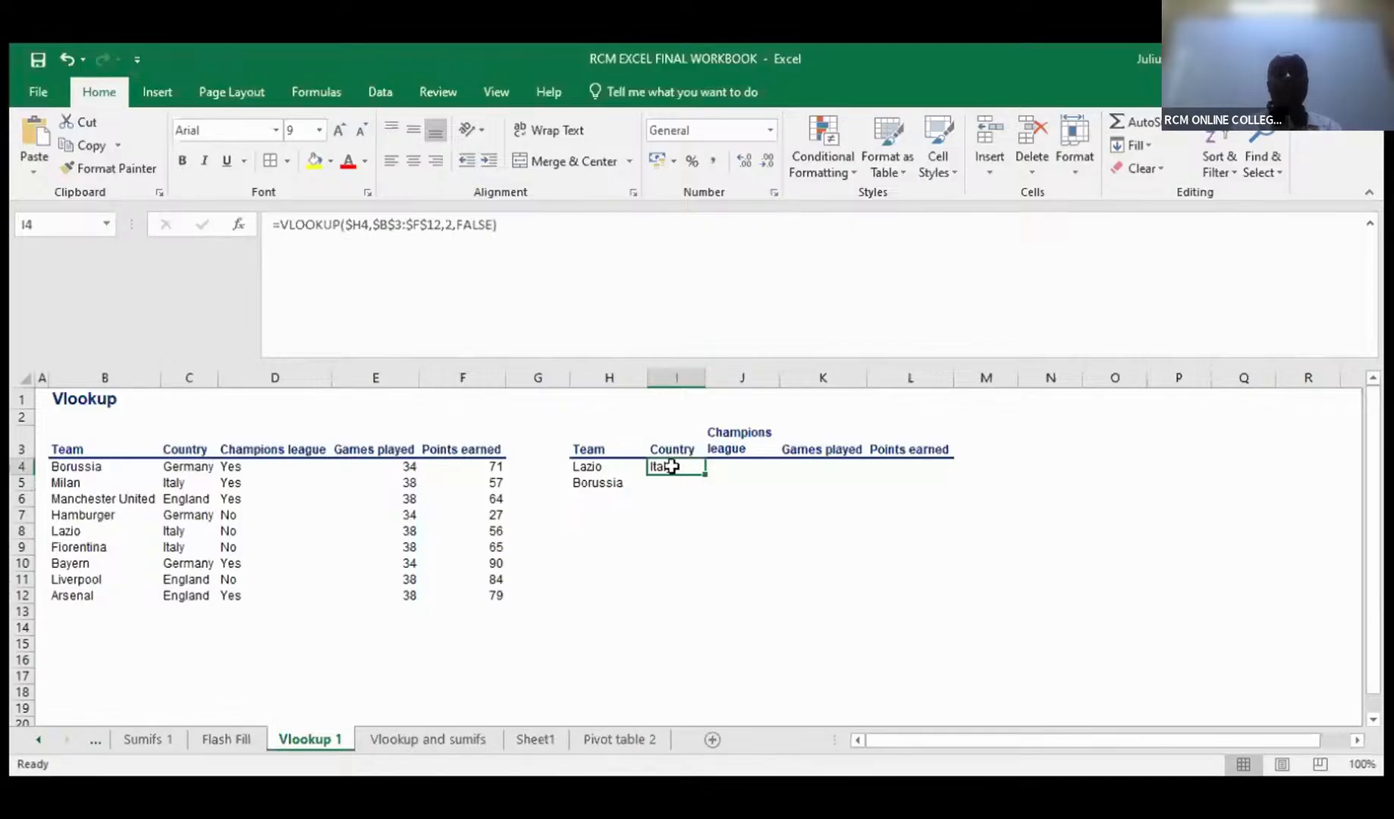
{"action": "key", "text": "BackSpace"}
{"action": "left_click", "coordinate": [671, 497]}
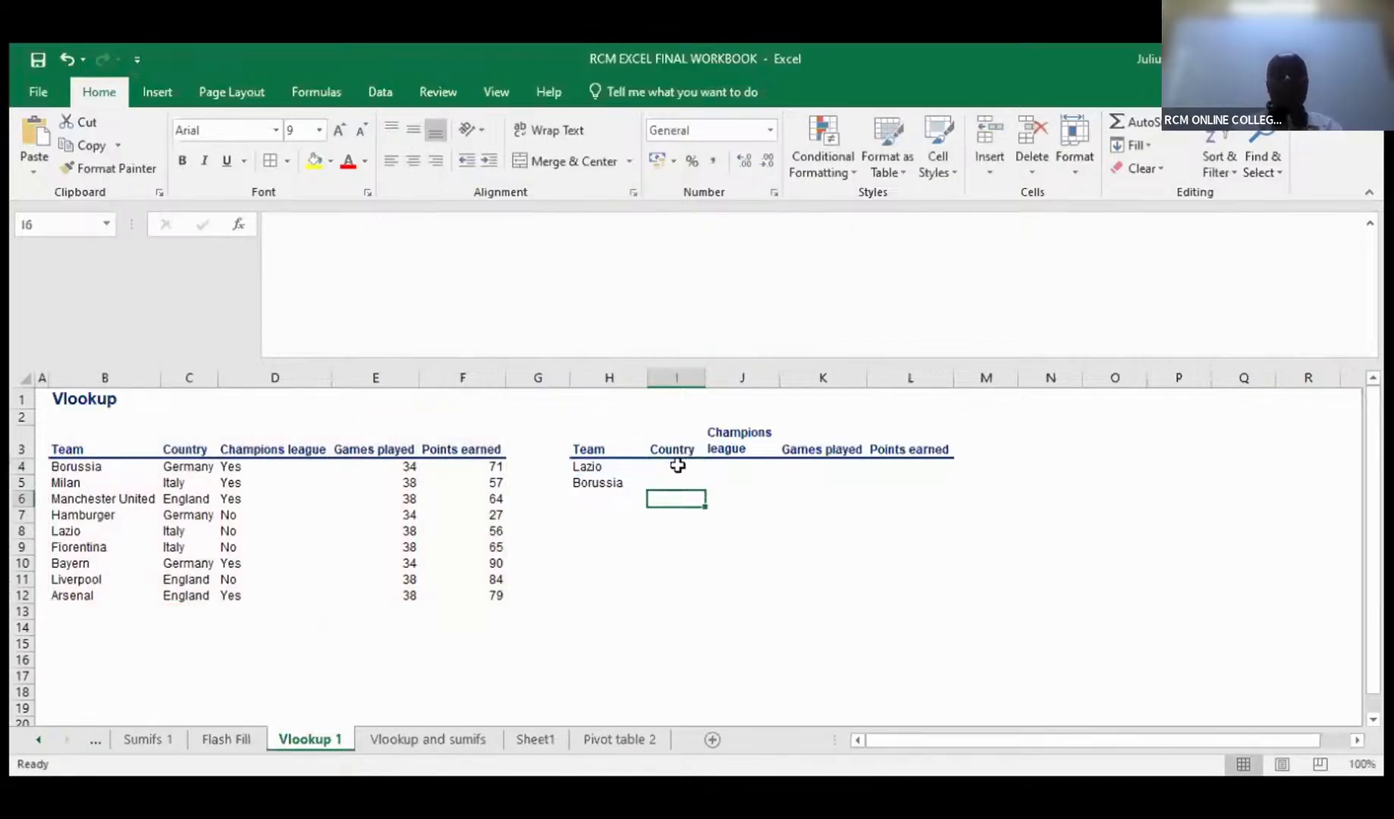
Begin a new VLOOKUP in Lazio's Country cell I4, using $H4 as the column-locked lookup value
{"action": "left_click", "coordinate": [677, 465]}
{"action": "type", "text": "=vloo"}
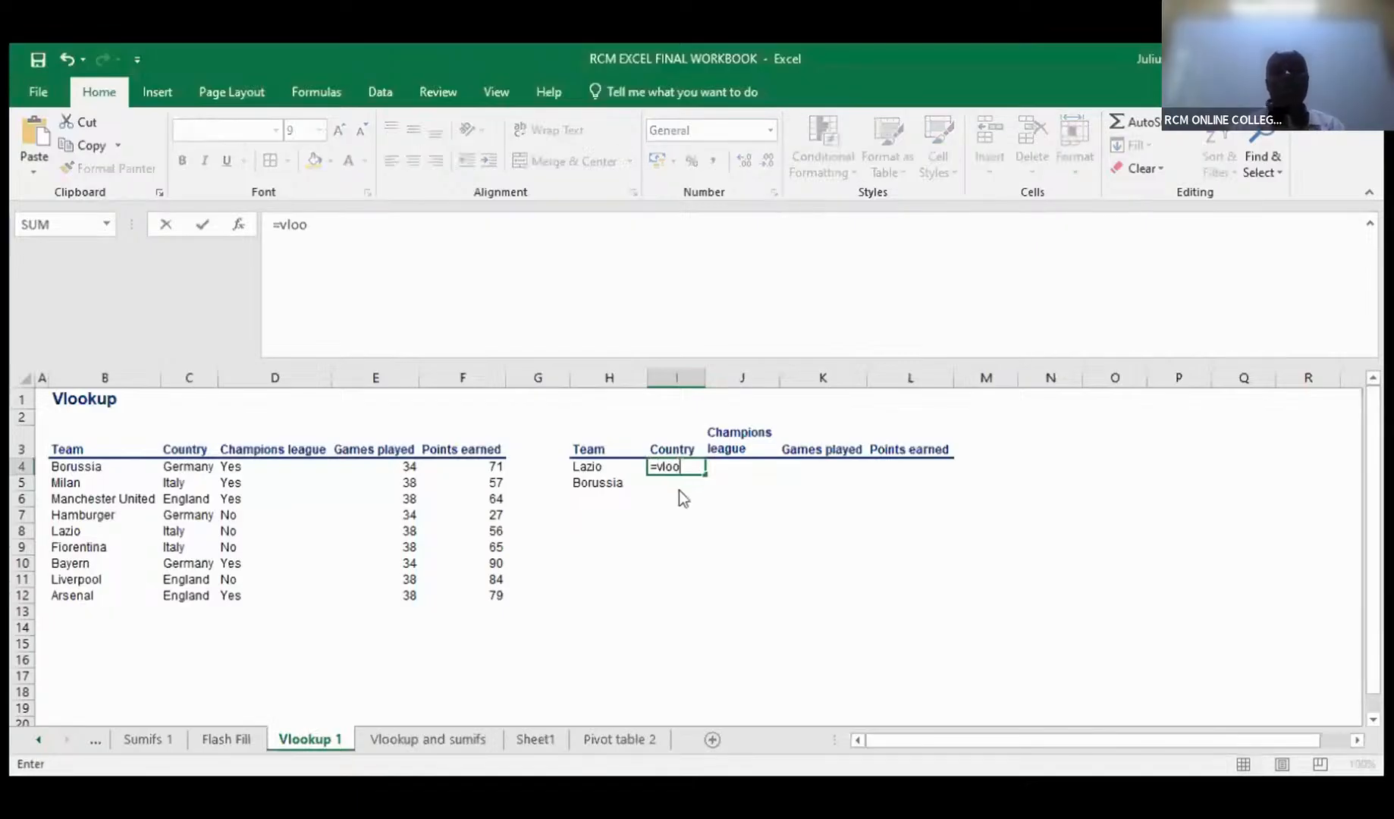
{"action": "key", "text": "Tab"}
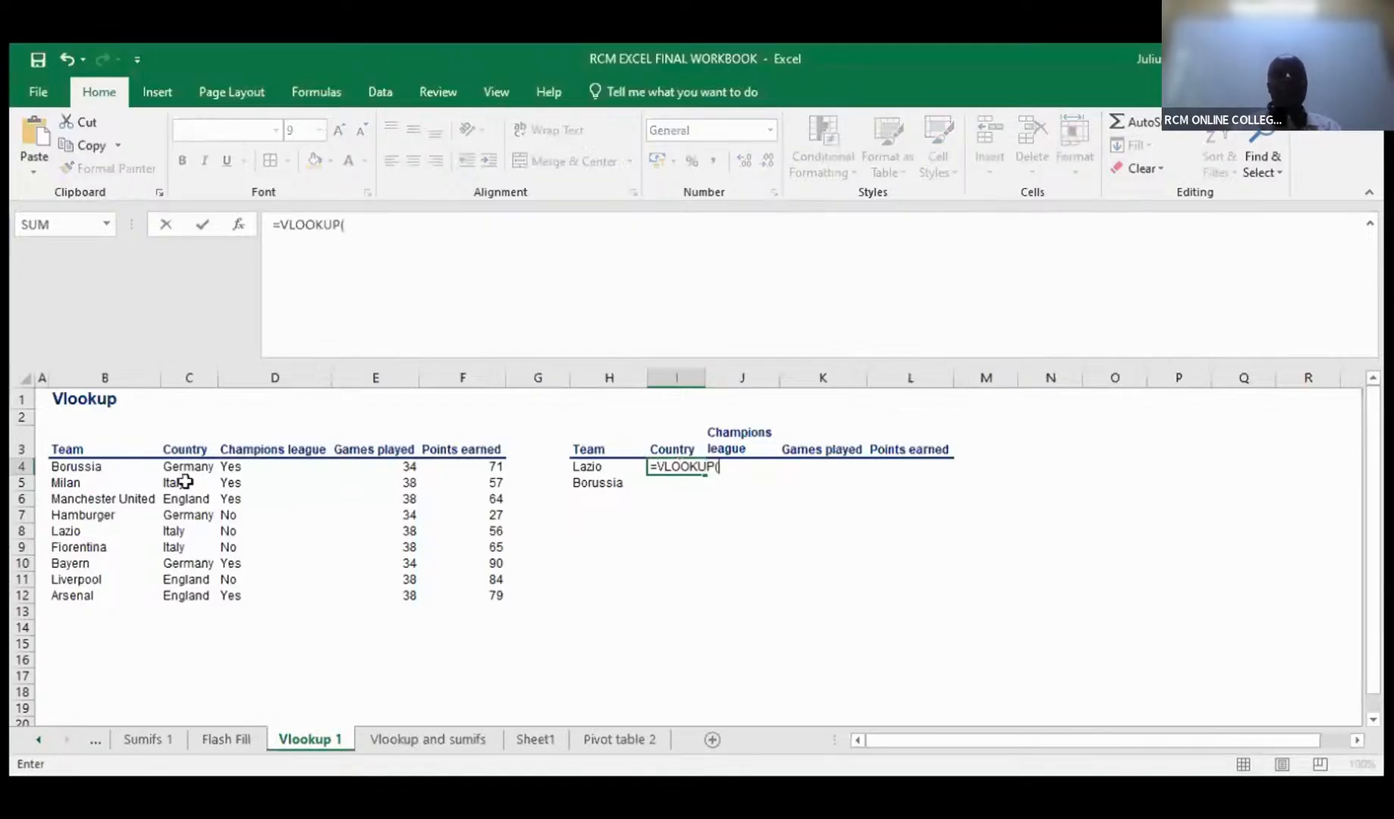
{"action": "left_click", "coordinate": [607, 469]}
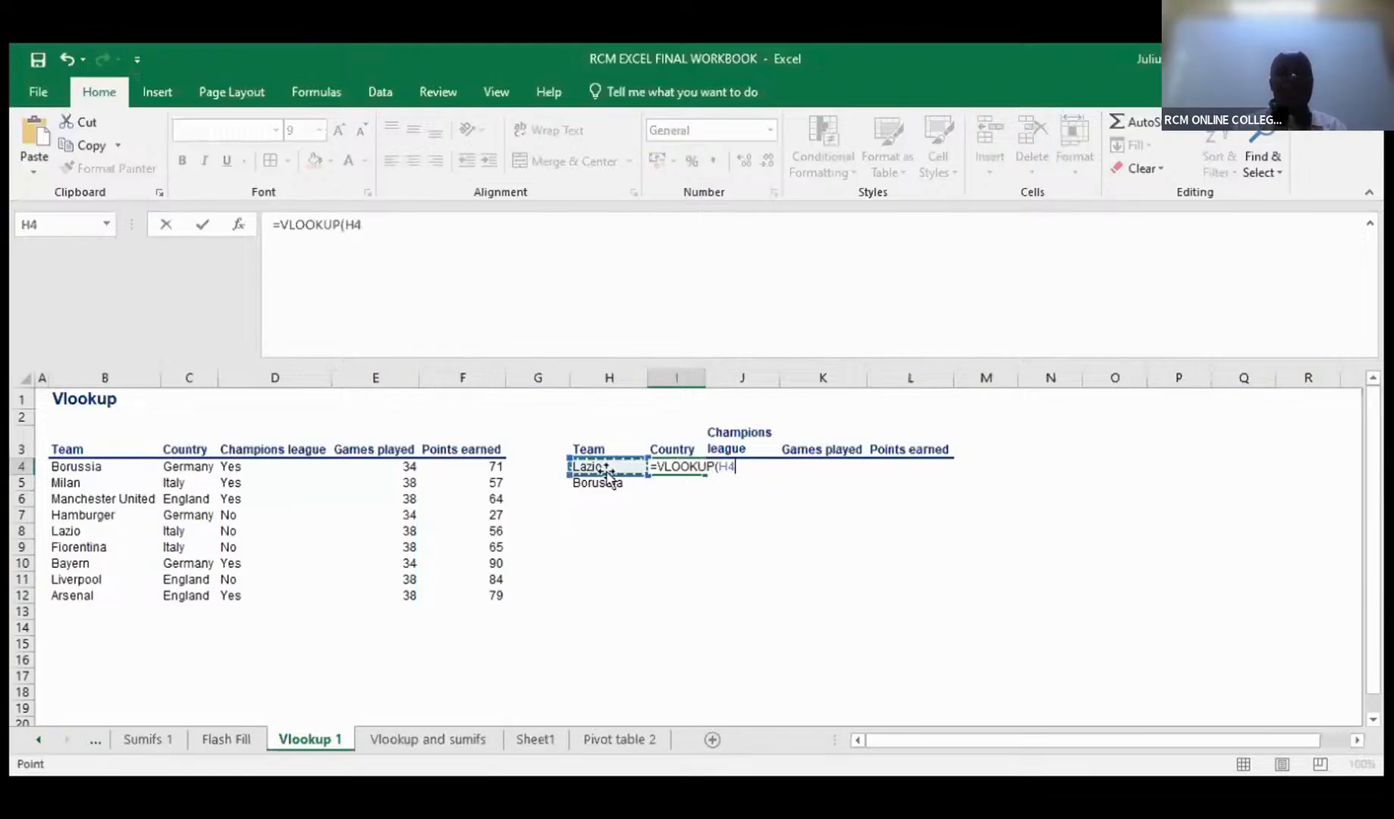
{"action": "type", "text": ","}
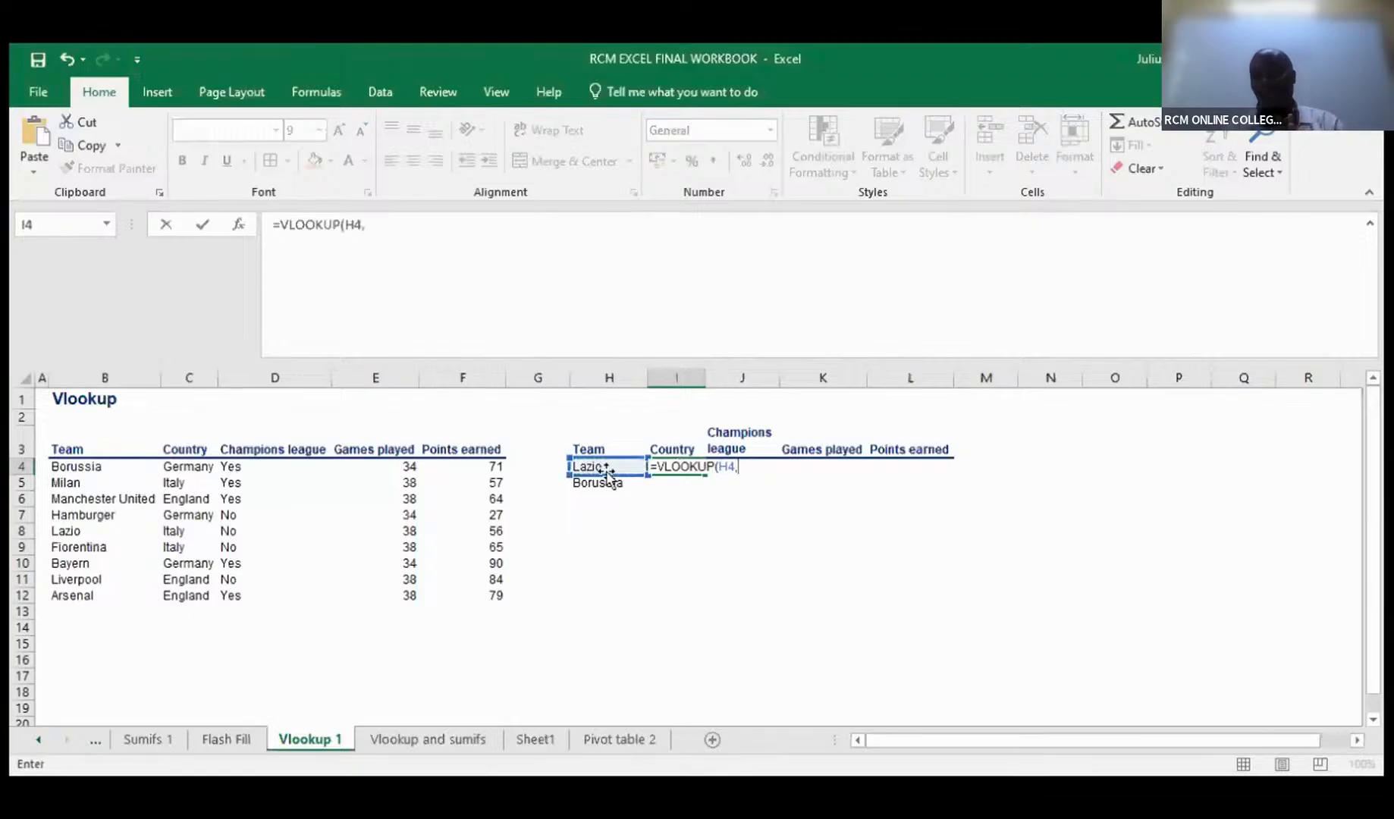
{"action": "left_click", "coordinate": [721, 472]}
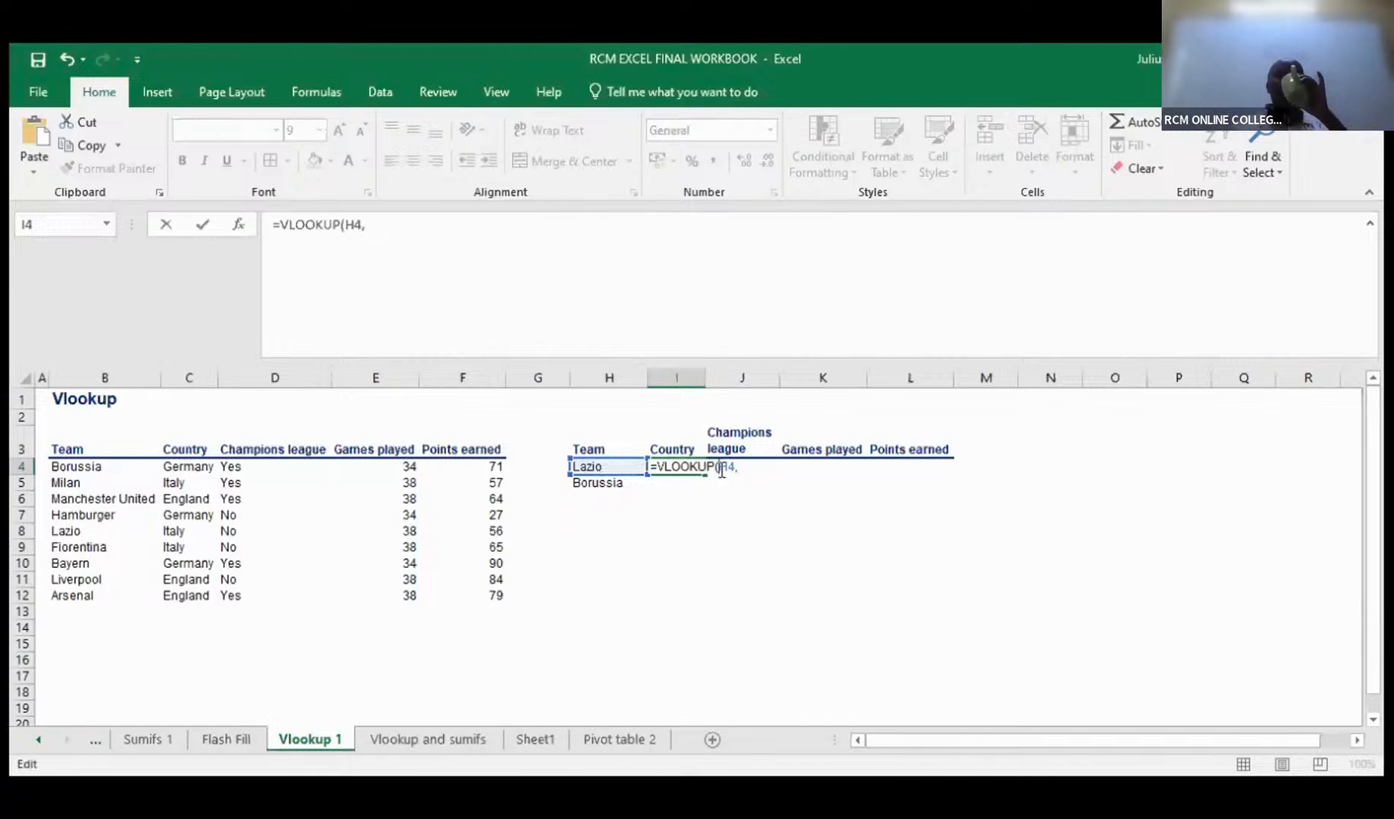
{"action": "type", "text": "4"}
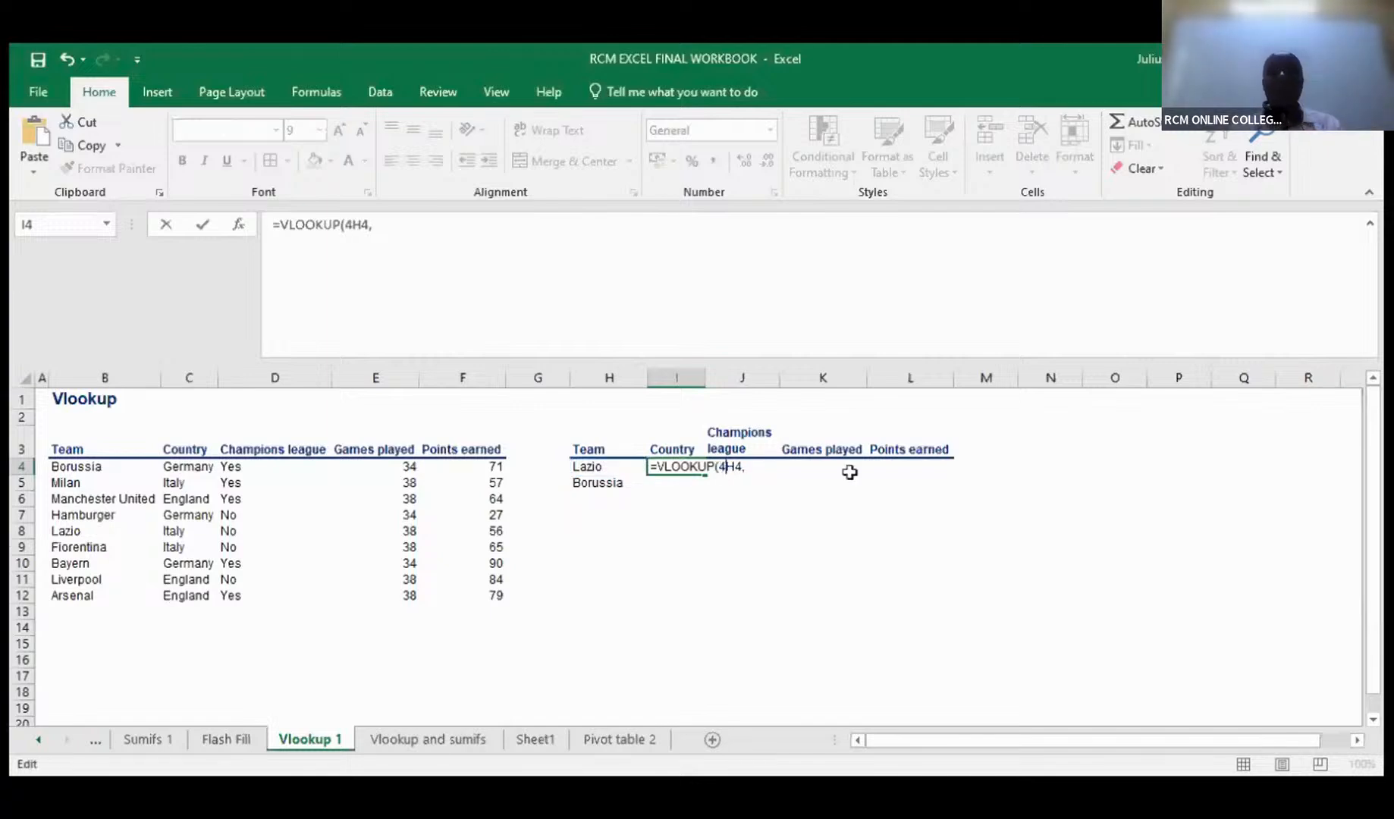
{"action": "key", "text": "BackSpace"}
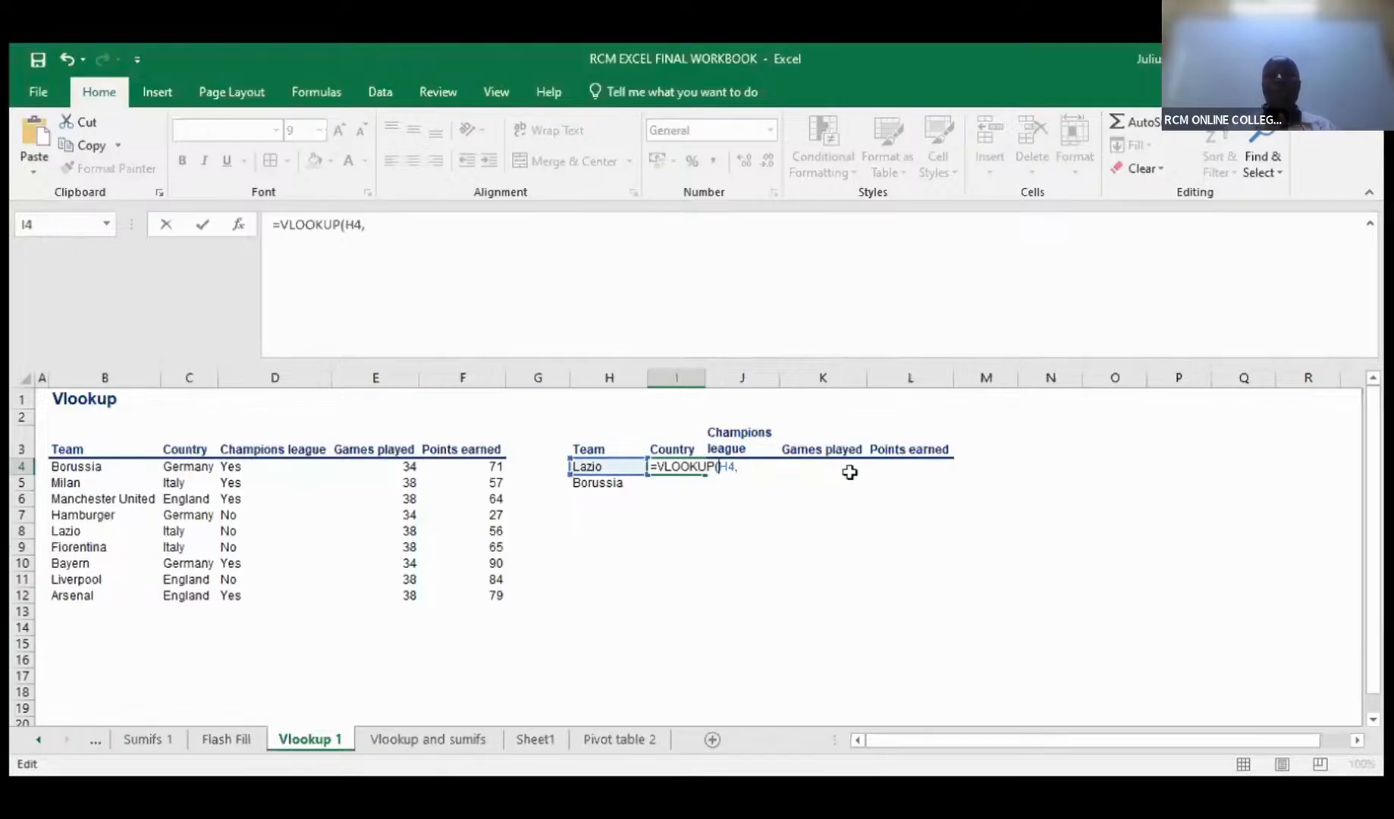
{"action": "type", "text": "$"}
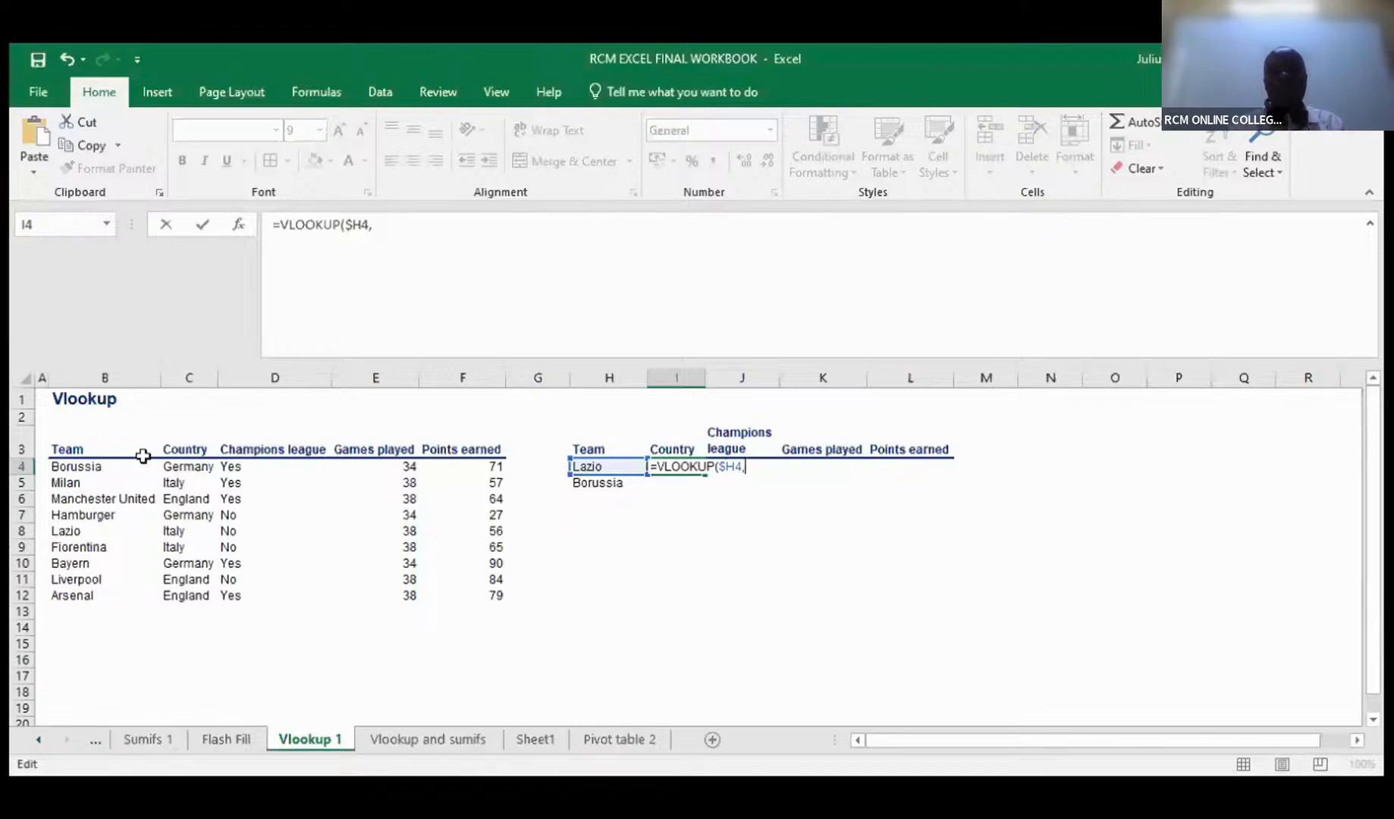
Add the whole team table, headers included, as the VLOOKUP's table array, locking only its end cell as B3:$F$12
{"action": "left_click_drag", "start_coordinate": [85, 454], "coordinate": [505, 593]}
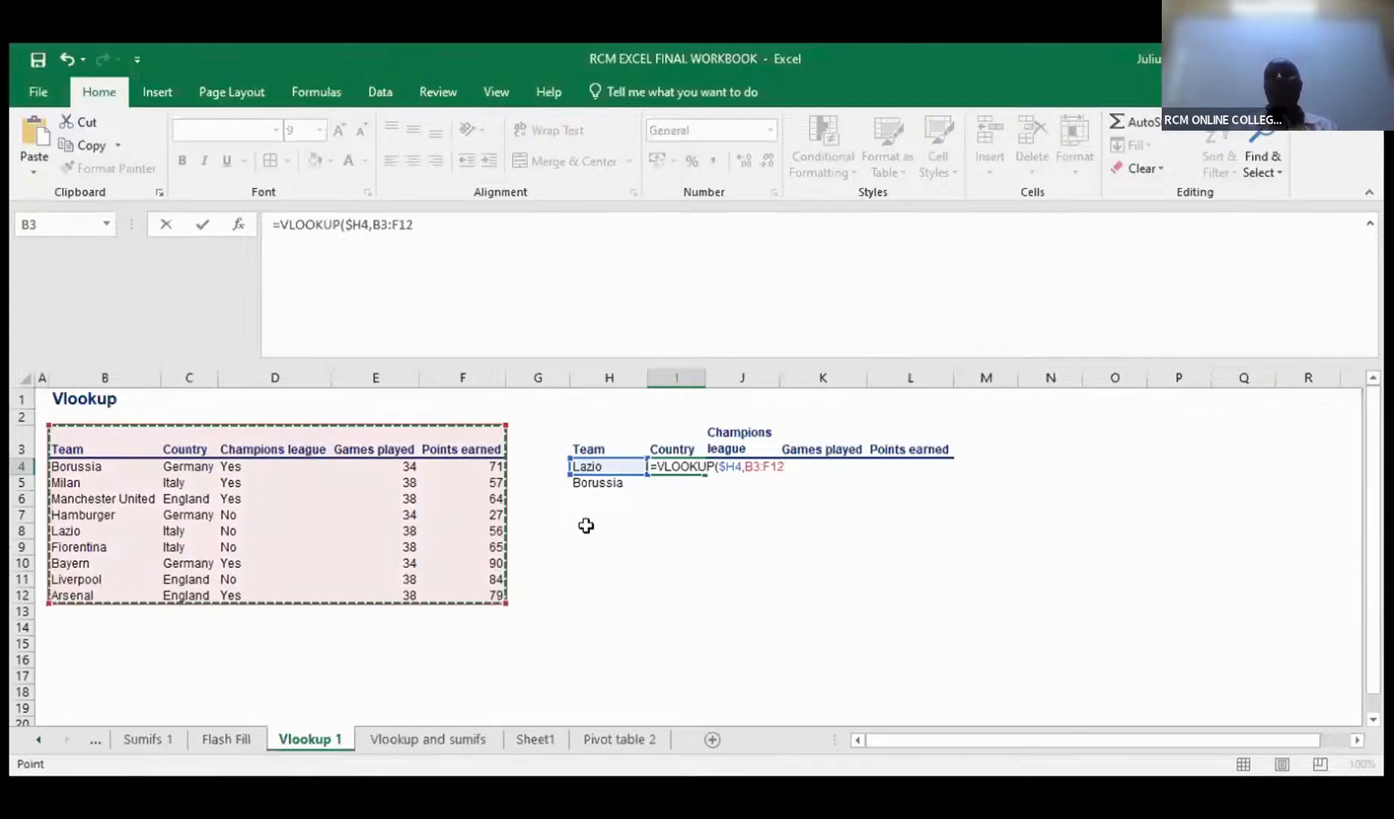
{"action": "type", "text": "4"}
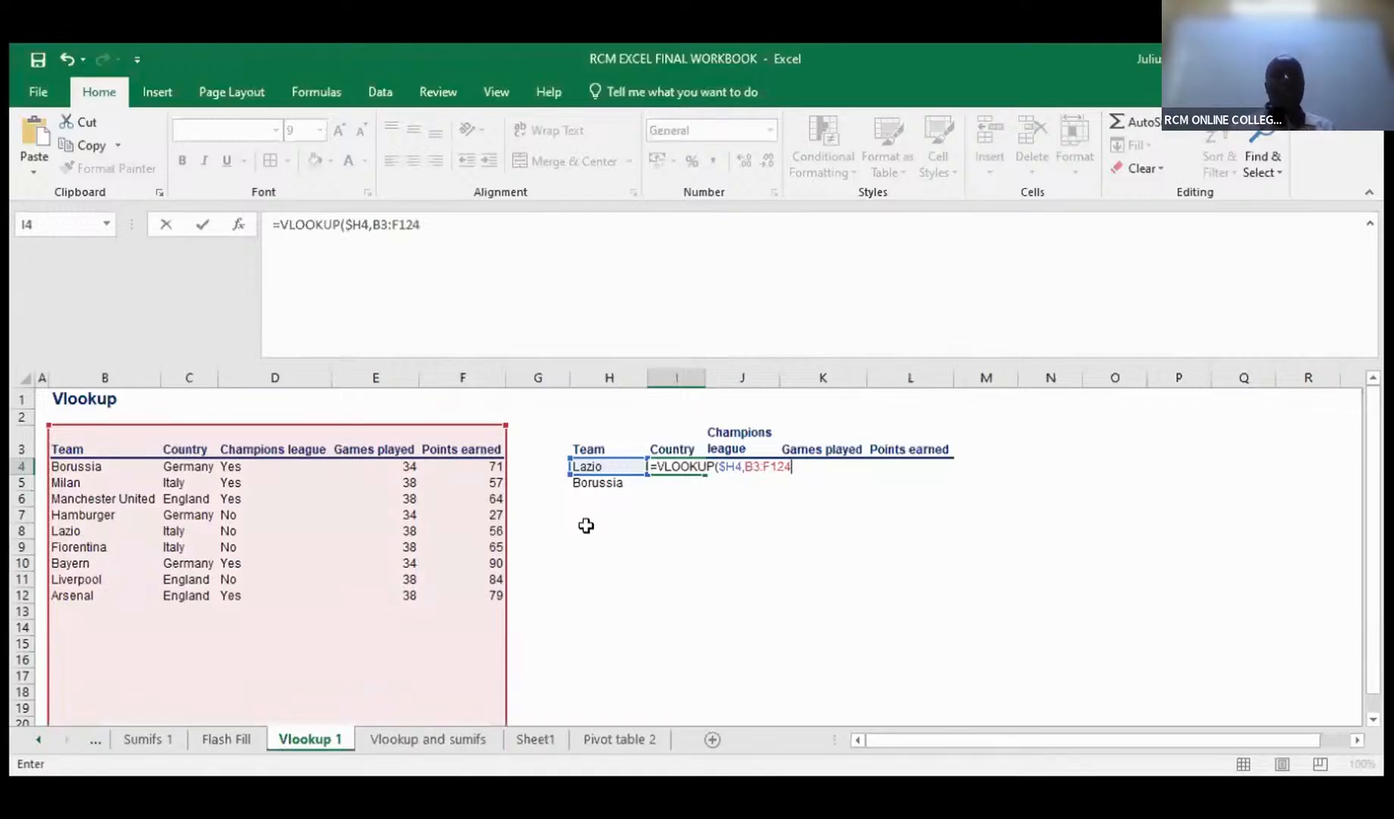
{"action": "key", "text": "BackSpace"}
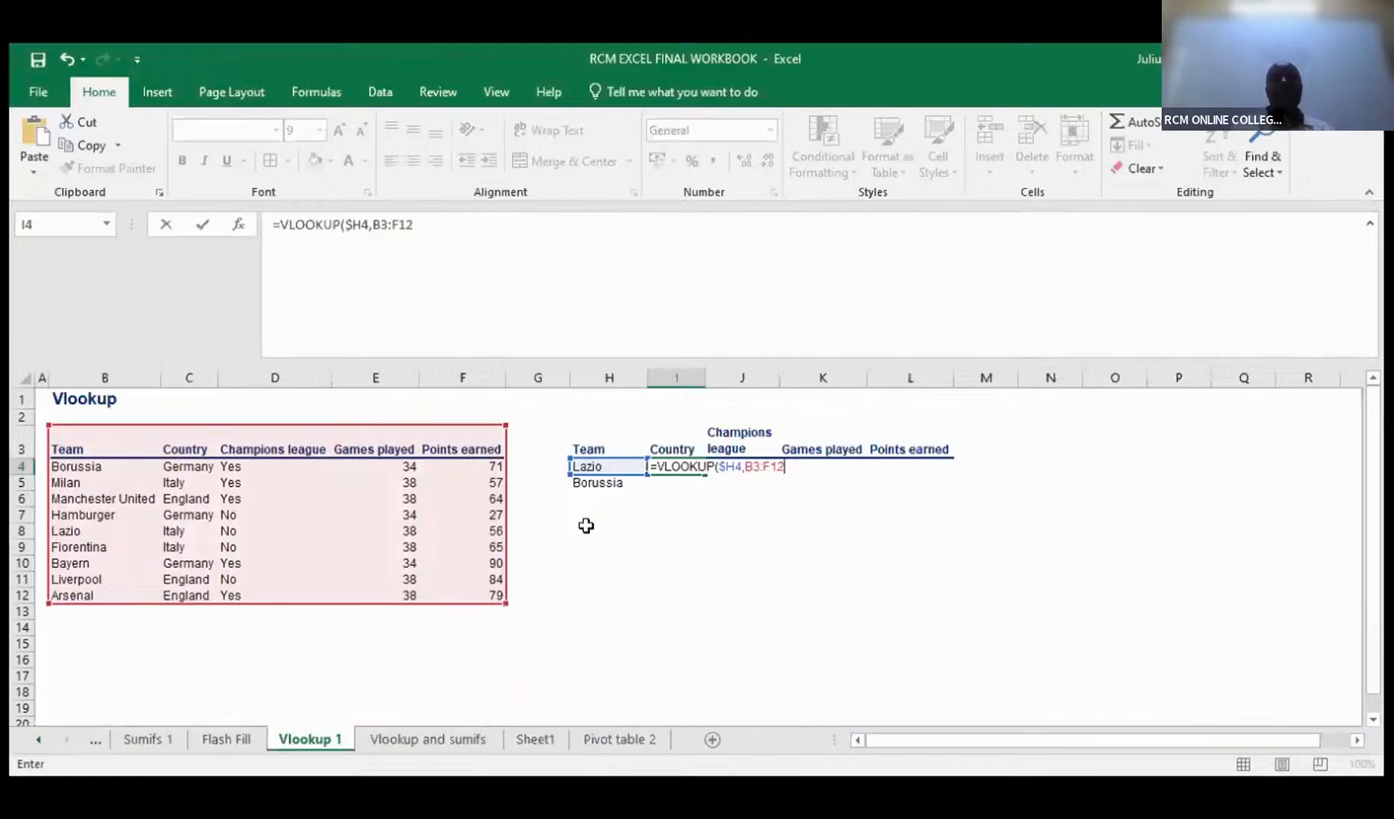
{"action": "key", "text": "F4"}
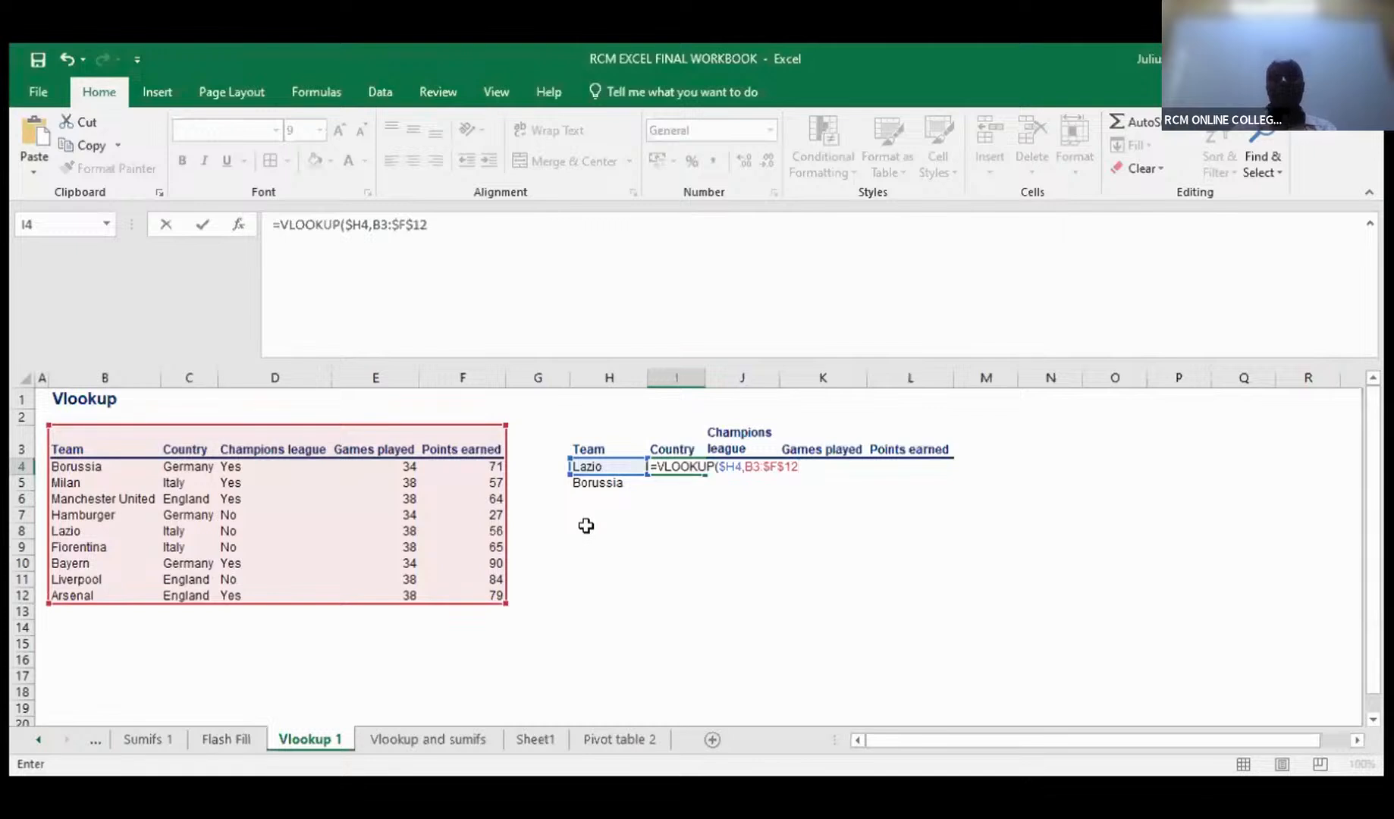
{"action": "type", "text": ","}
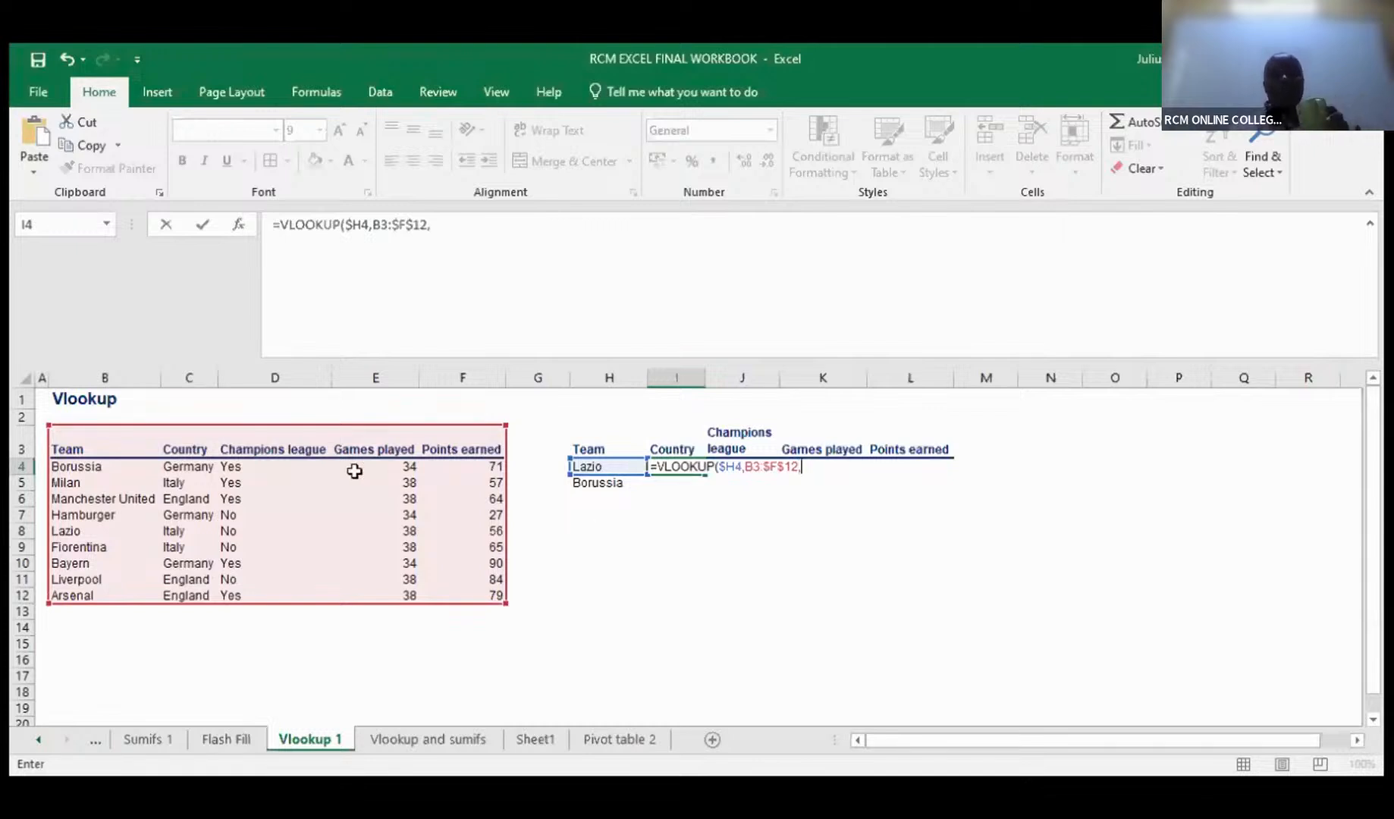
Complete Lazio's Country VLOOKUP in I4 with column index 2 and FALSE, and review the entered formula
{"action": "type", "text": "2"}
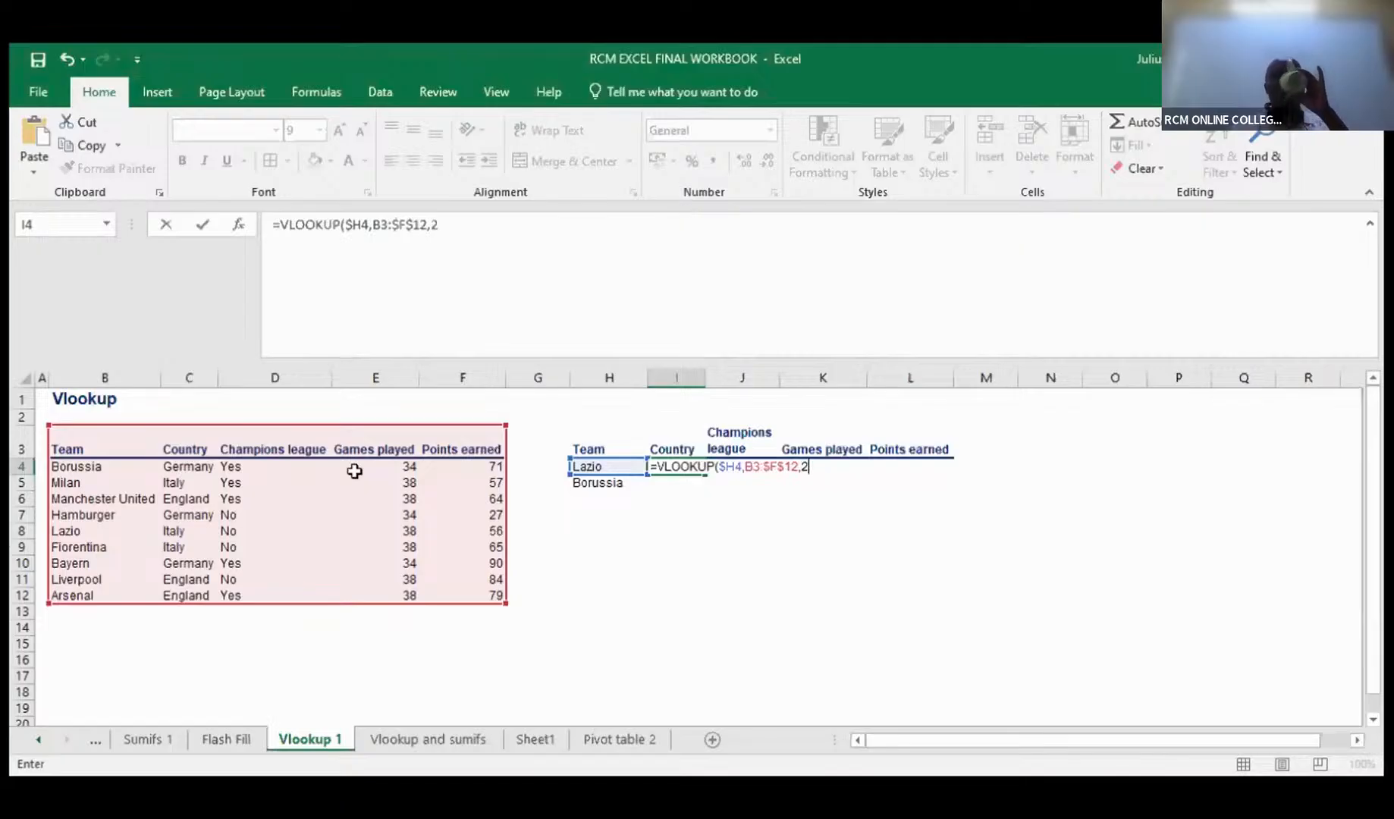
{"action": "type", "text": ","}
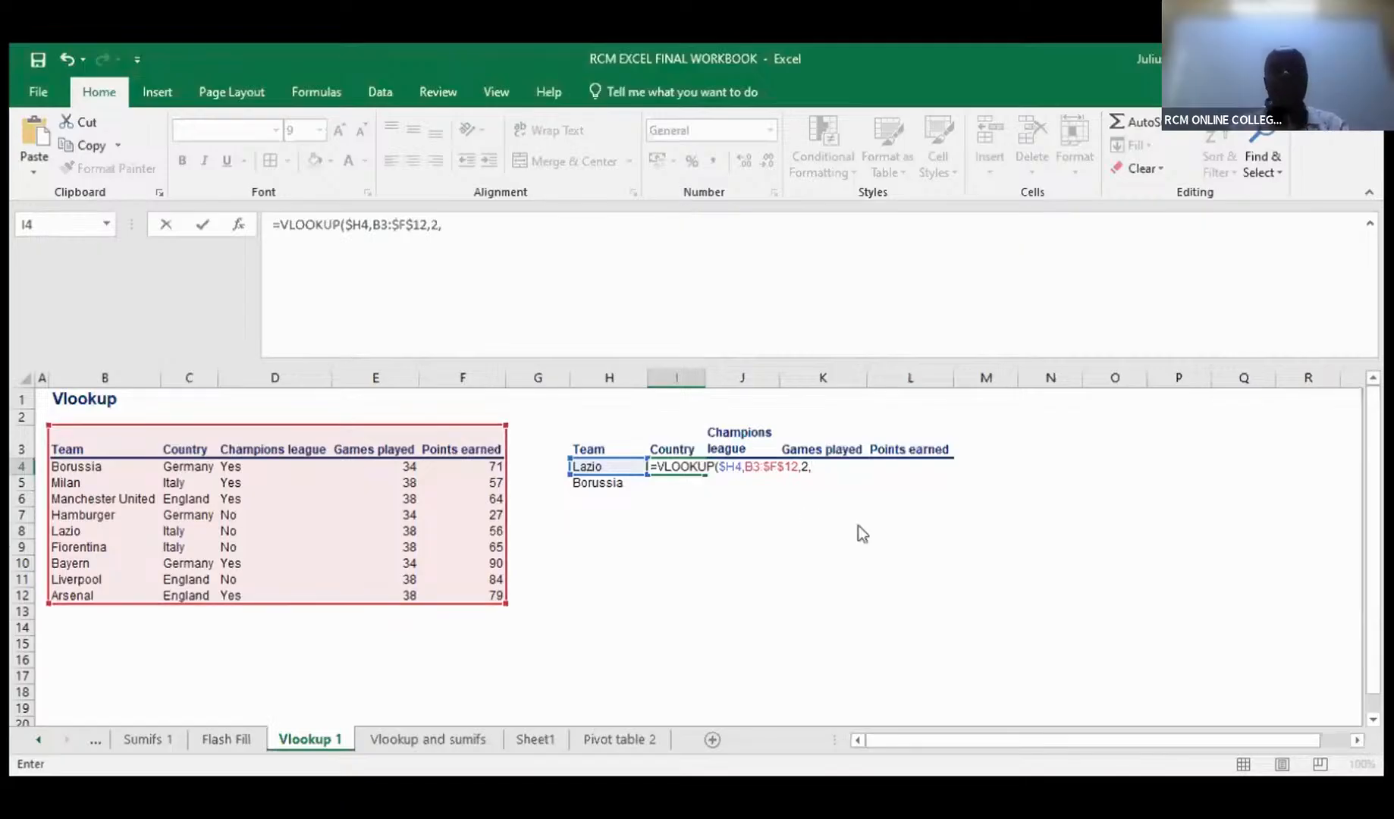
{"action": "type", "text": "FALSE"}
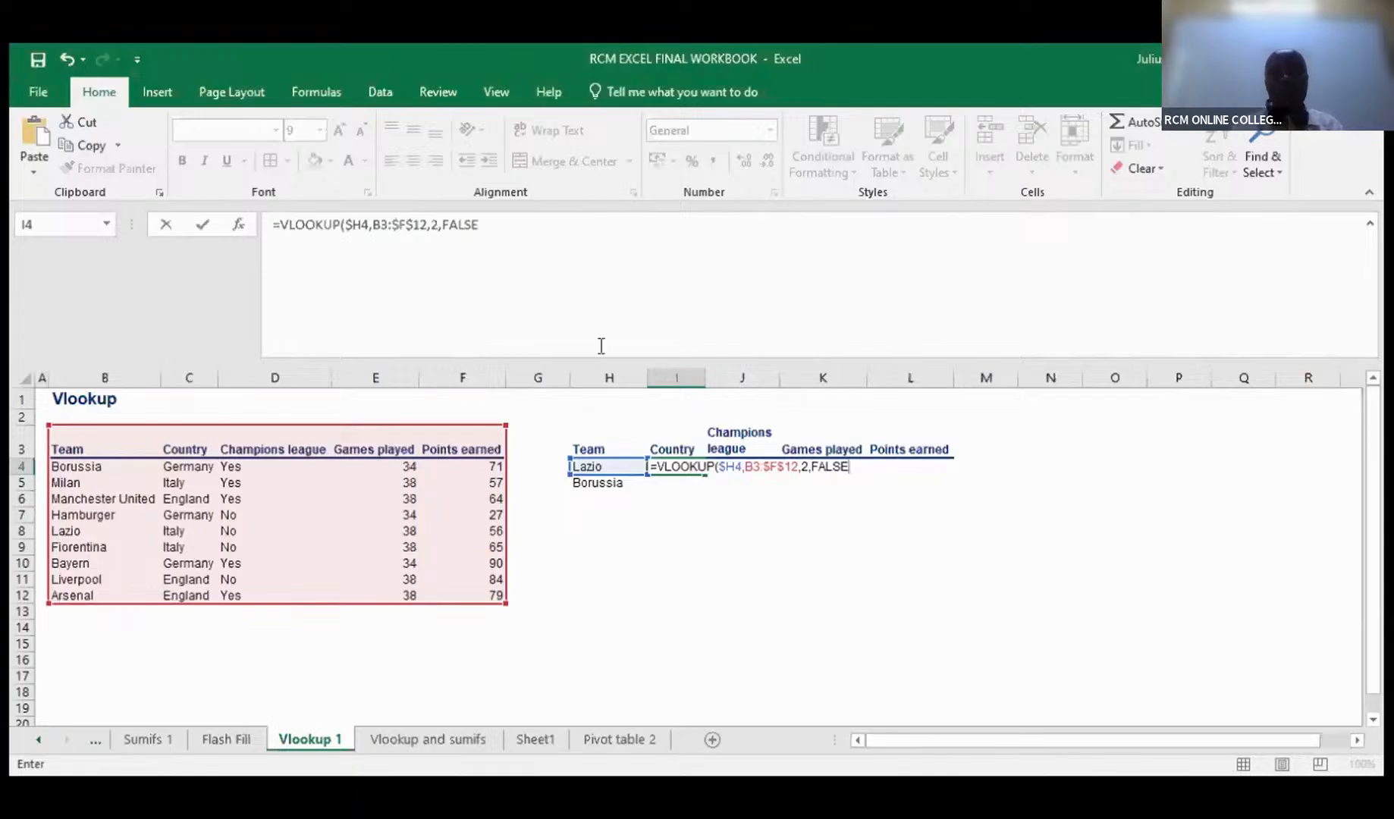
{"action": "key", "text": "Return"}
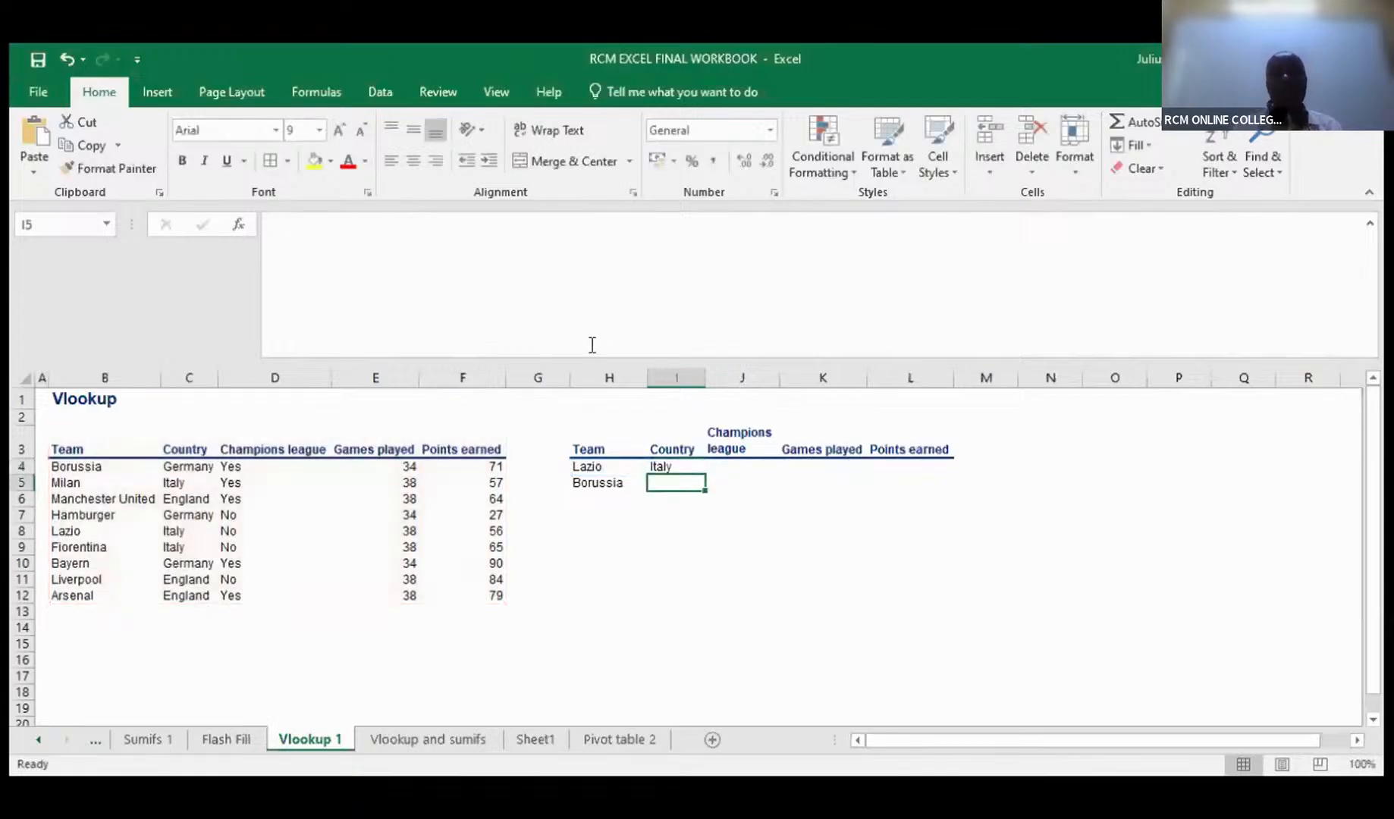
{"action": "left_click", "coordinate": [679, 464]}
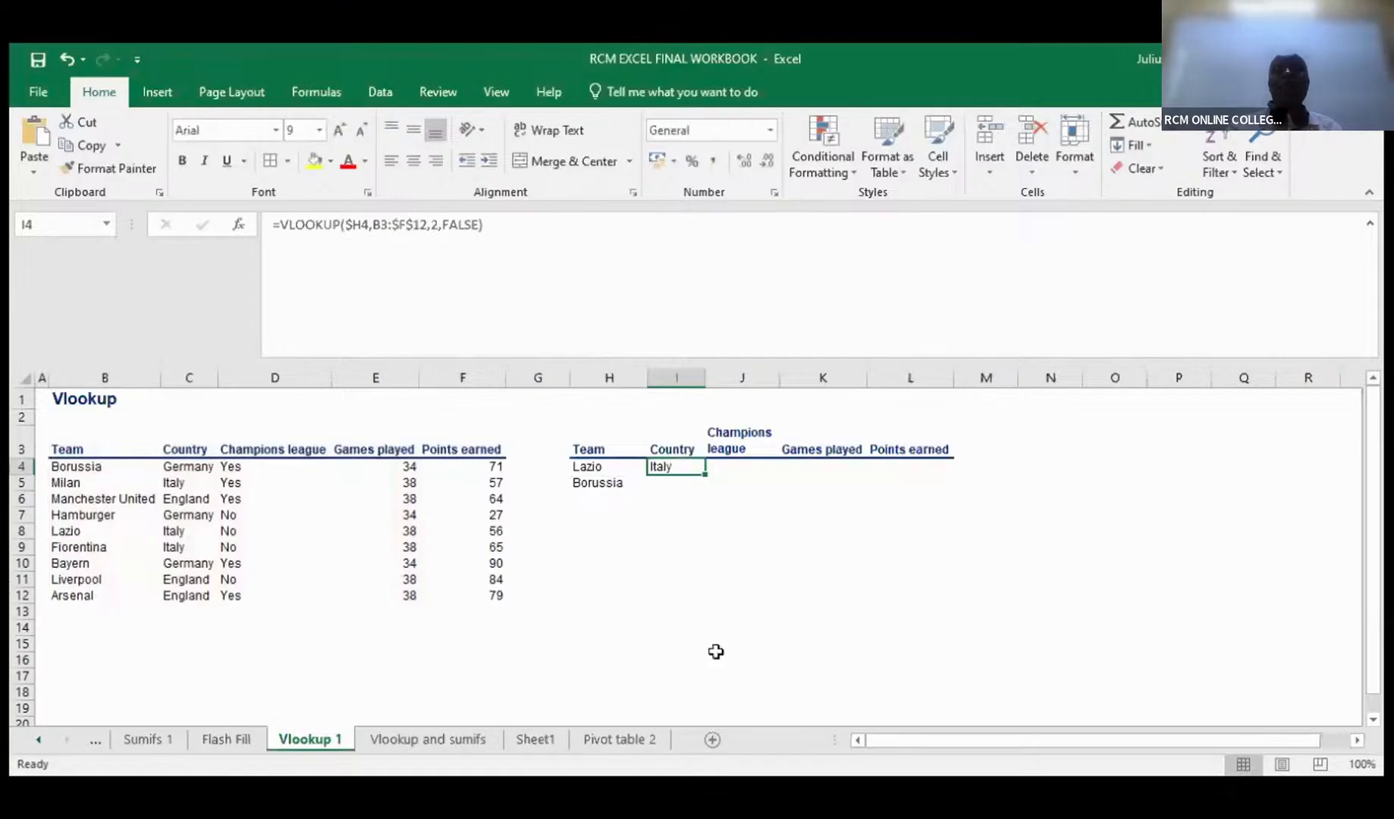
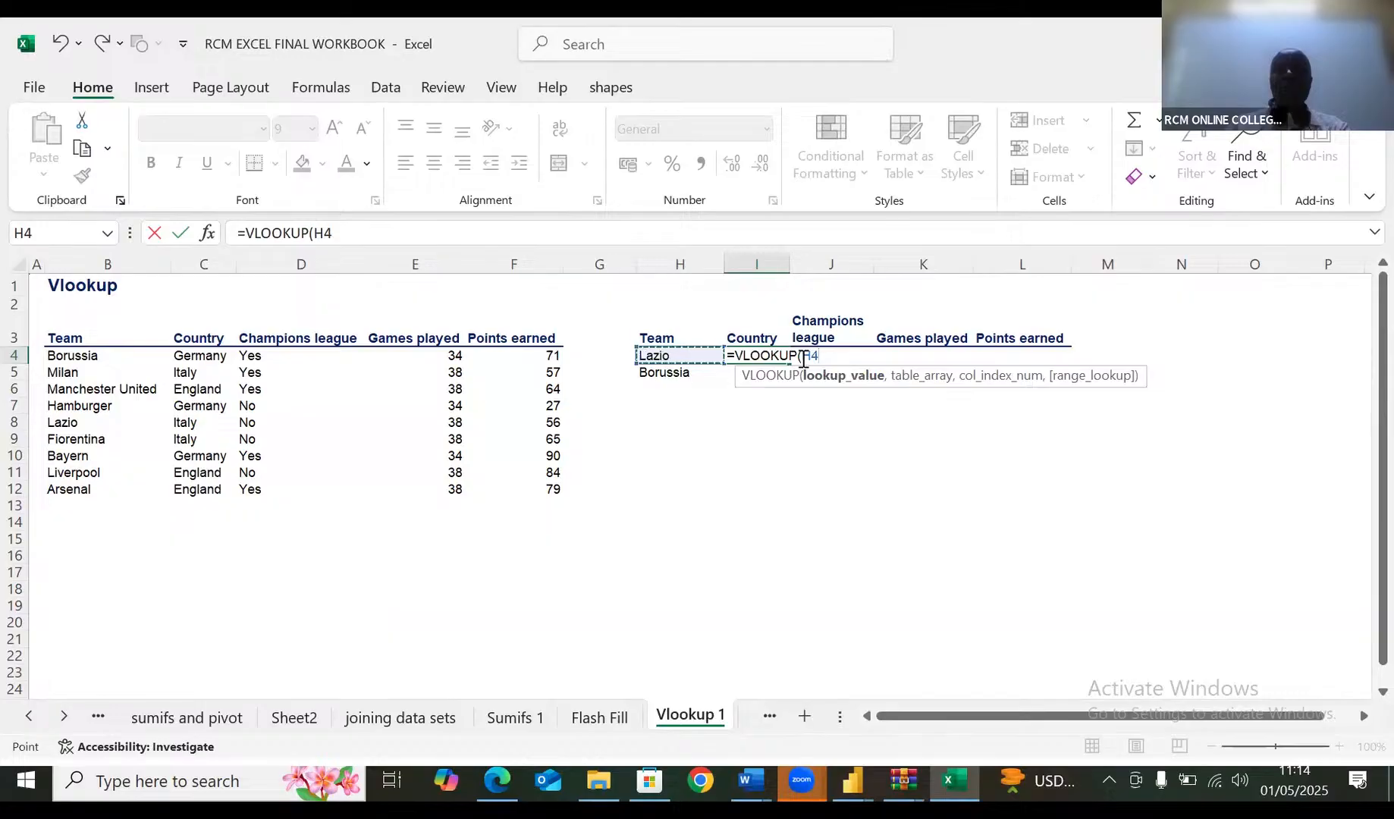
Lock the column of the lookup value as $H4 in the VLOOKUP being written in I4
{"action": "left_click", "coordinate": [803, 359]}
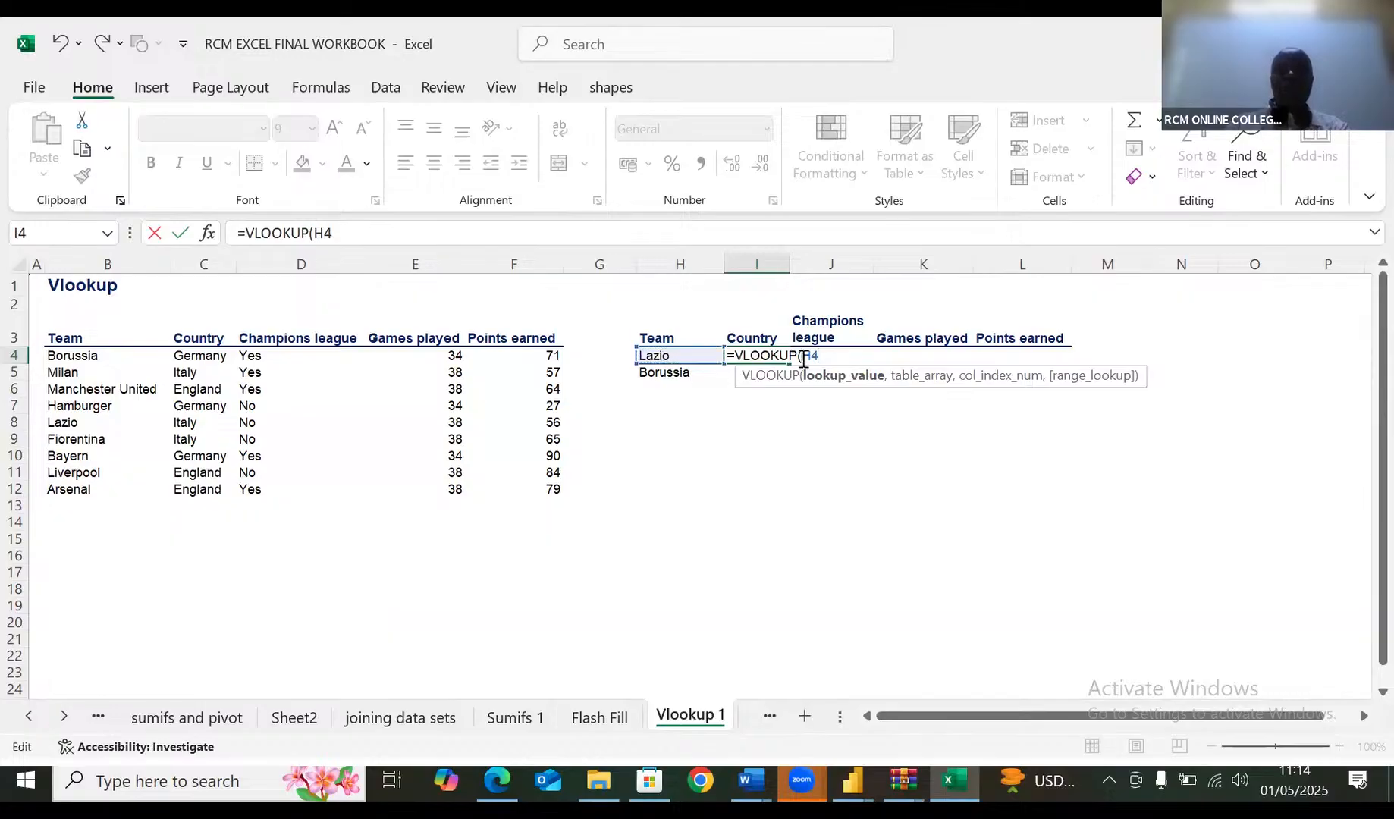
{"action": "type", "text": "$"}
{"action": "left_click", "coordinate": [826, 361]}
{"action": "type", "text": ","}
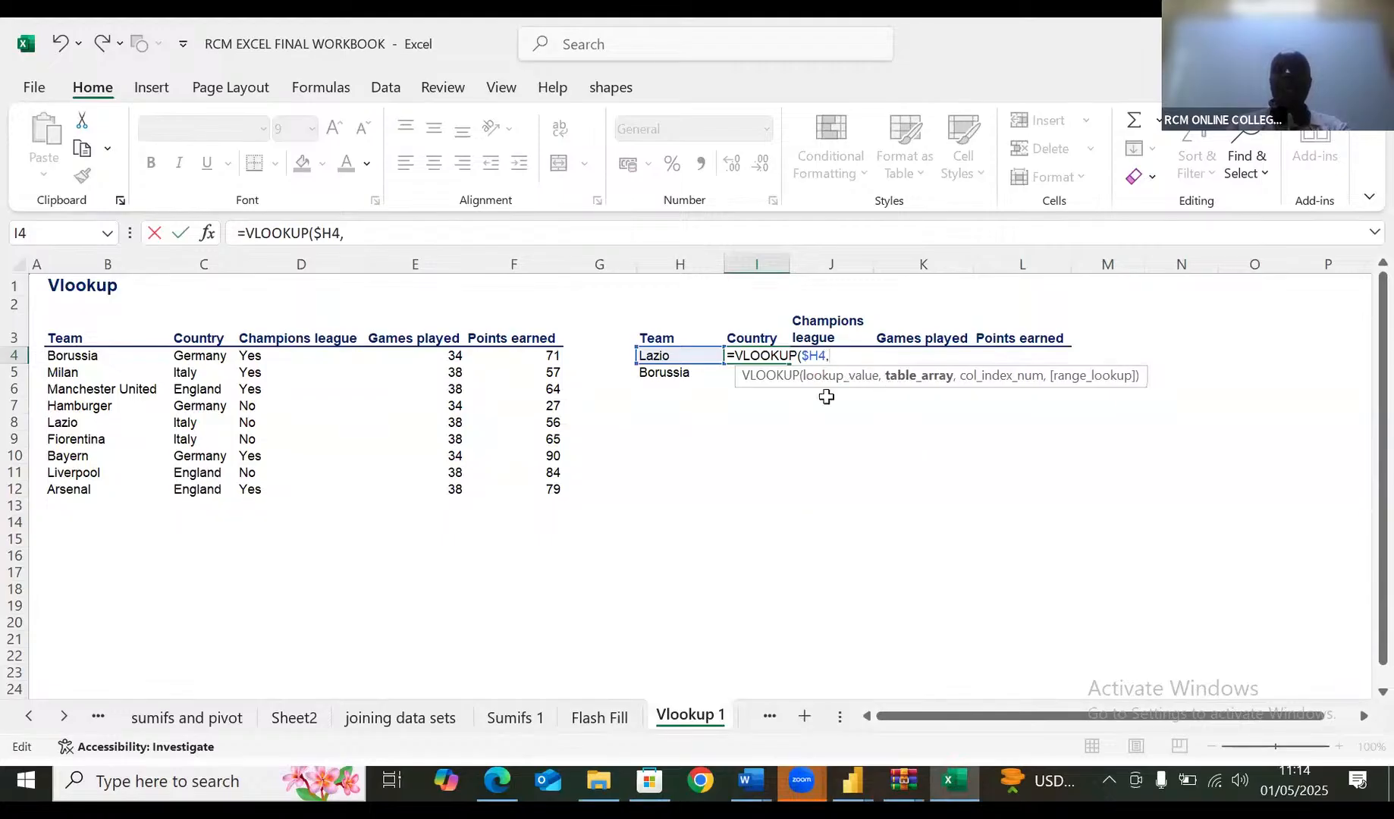
Set the table array of the VLOOKUP in I4 to the whole team table, B3:F12, including its headers
{"action": "left_click", "coordinate": [69, 330]}
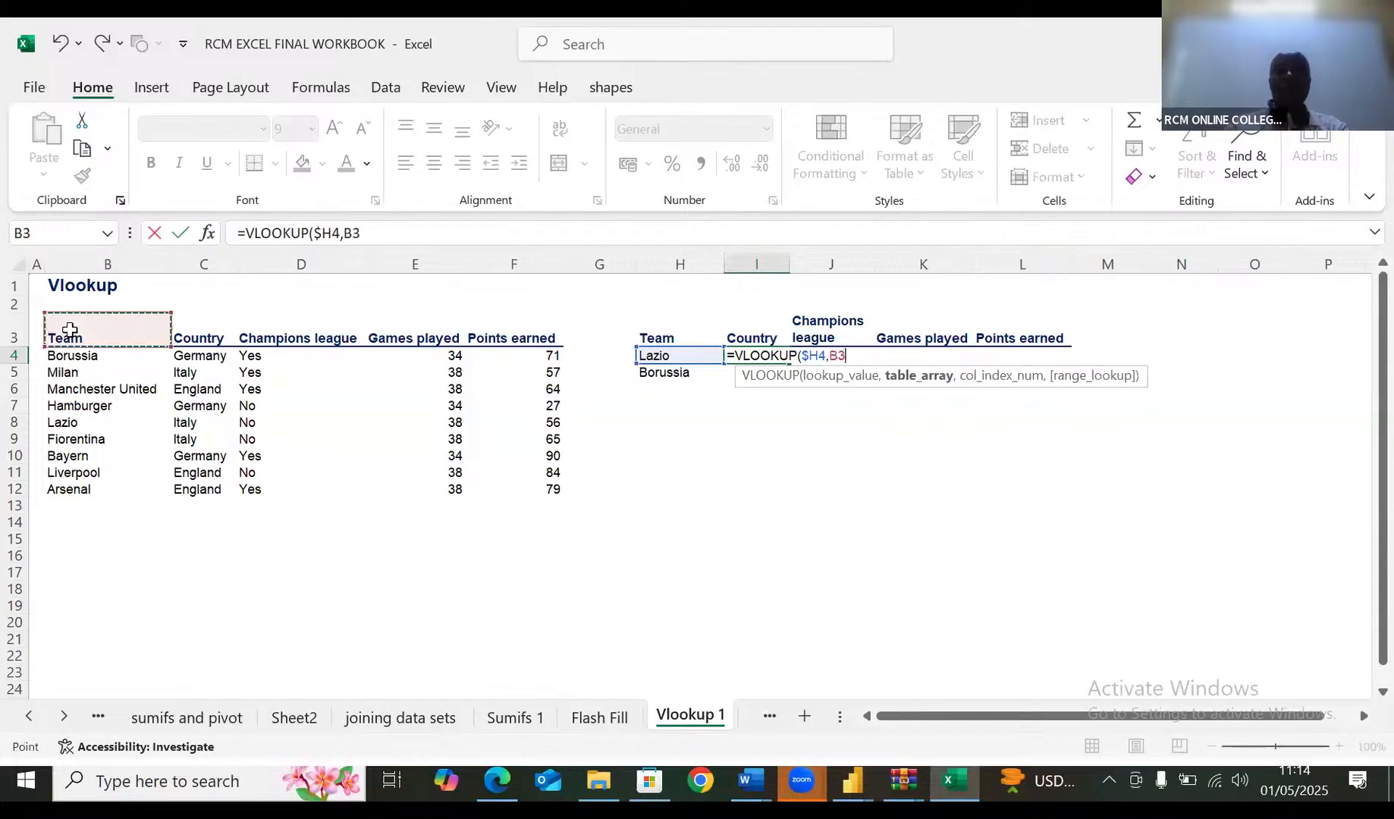
{"action": "key", "text": "ctrl+shift+Right"}
{"action": "key", "text": "ctrl+shift+Down"}
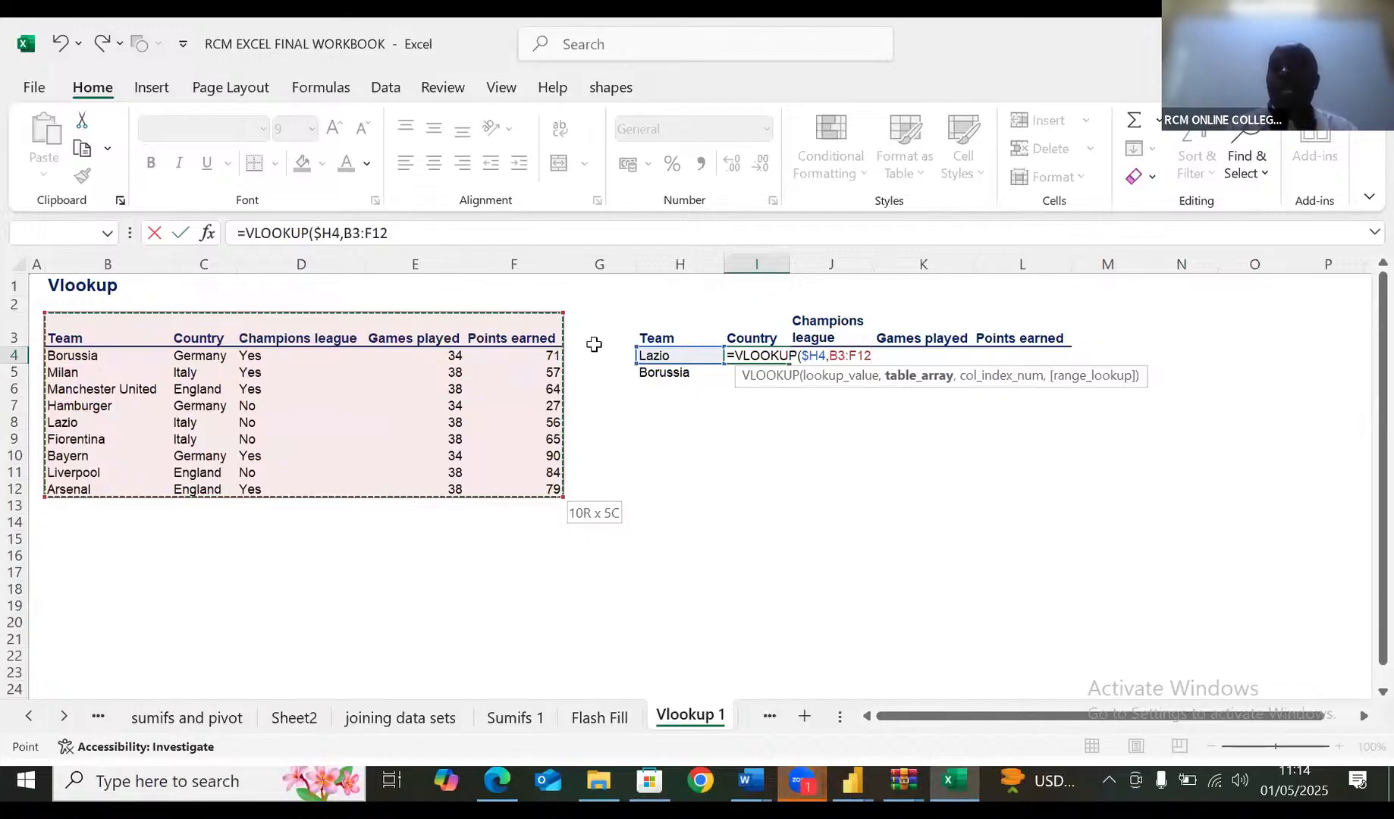
Make the table array in the I4 formula fully absolute as $B$3:$F$12
{"action": "left_click", "coordinate": [832, 356]}
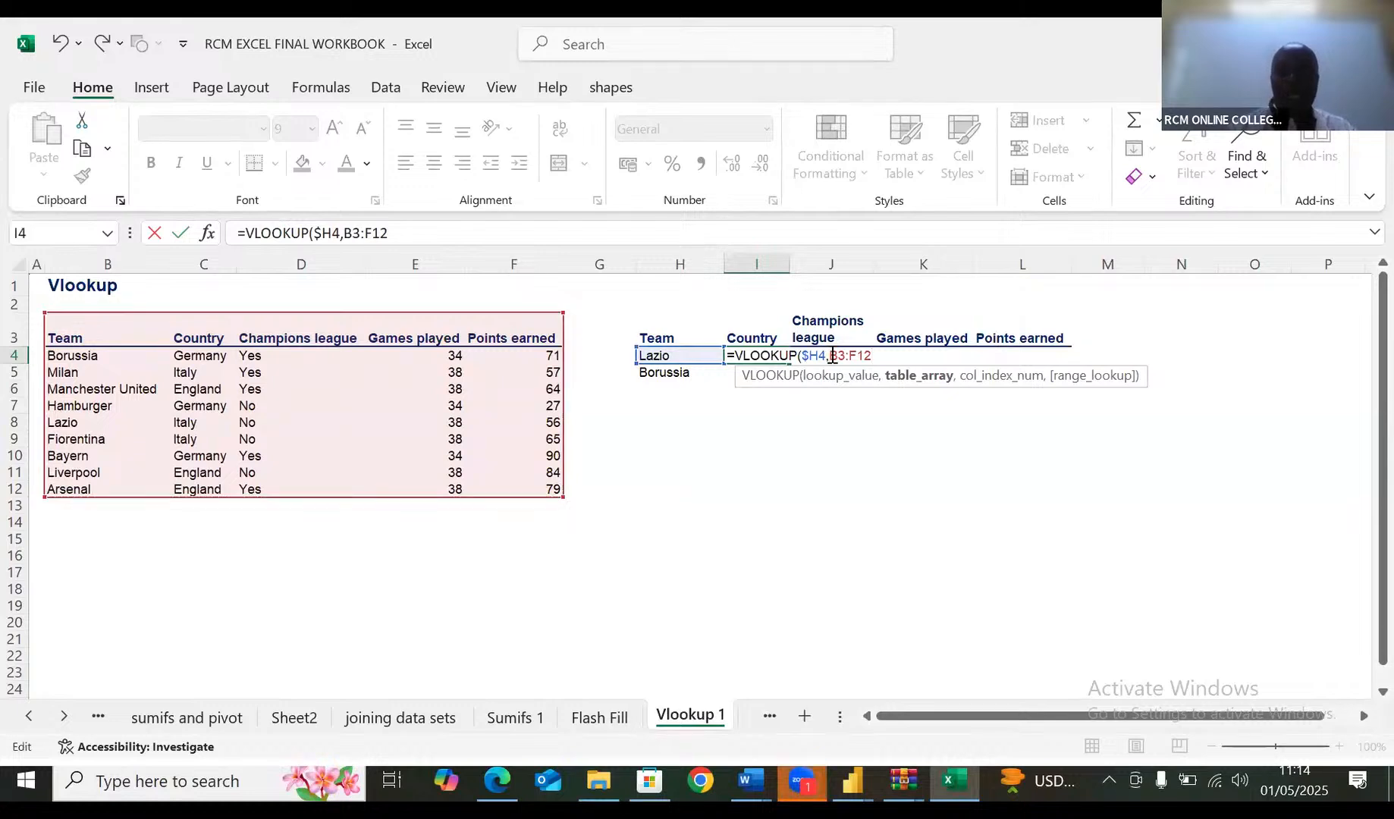
{"action": "type", "text": "$"}
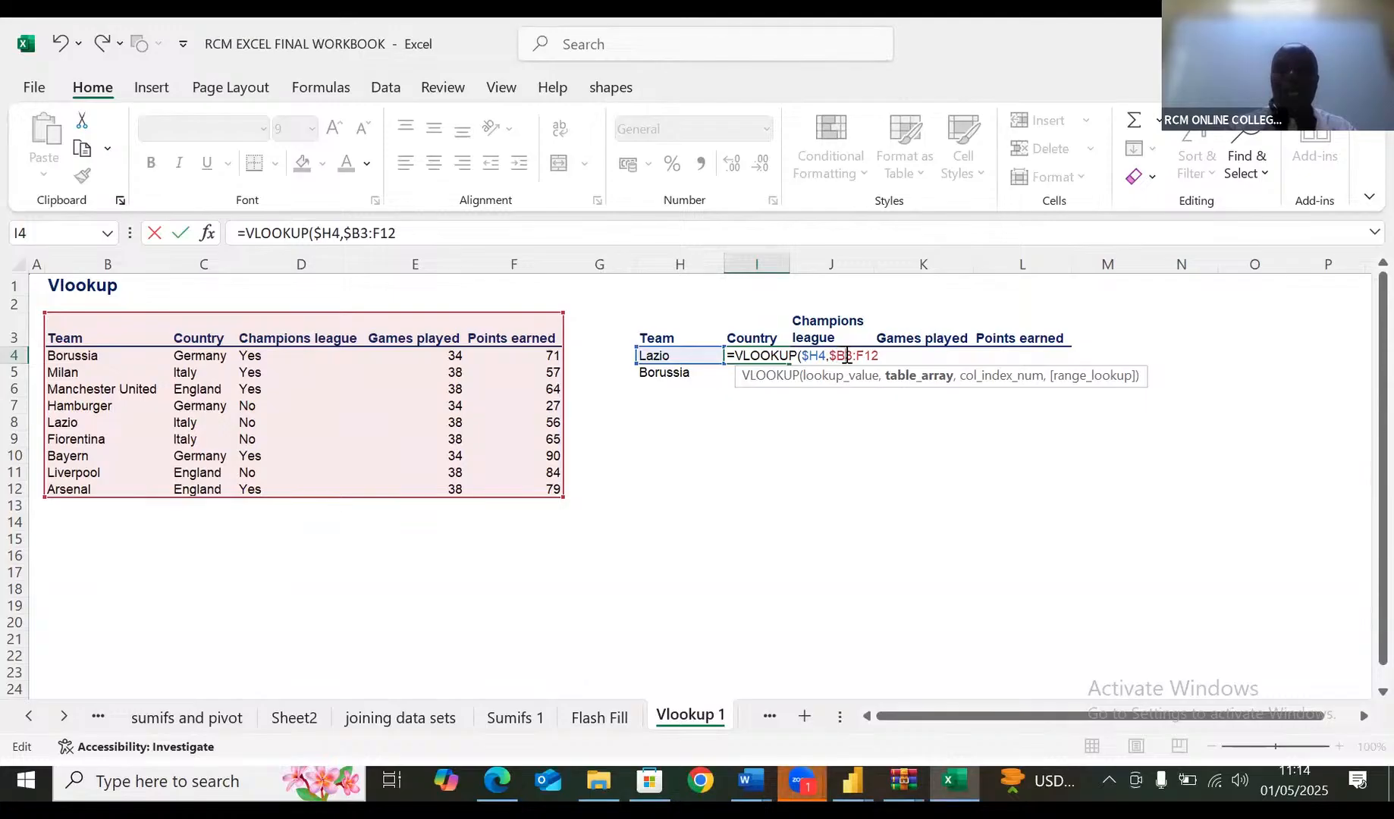
{"action": "left_click", "coordinate": [847, 356]}
{"action": "type", "text": "$"}
{"action": "left_click", "coordinate": [862, 355]}
{"action": "type", "text": "$"}
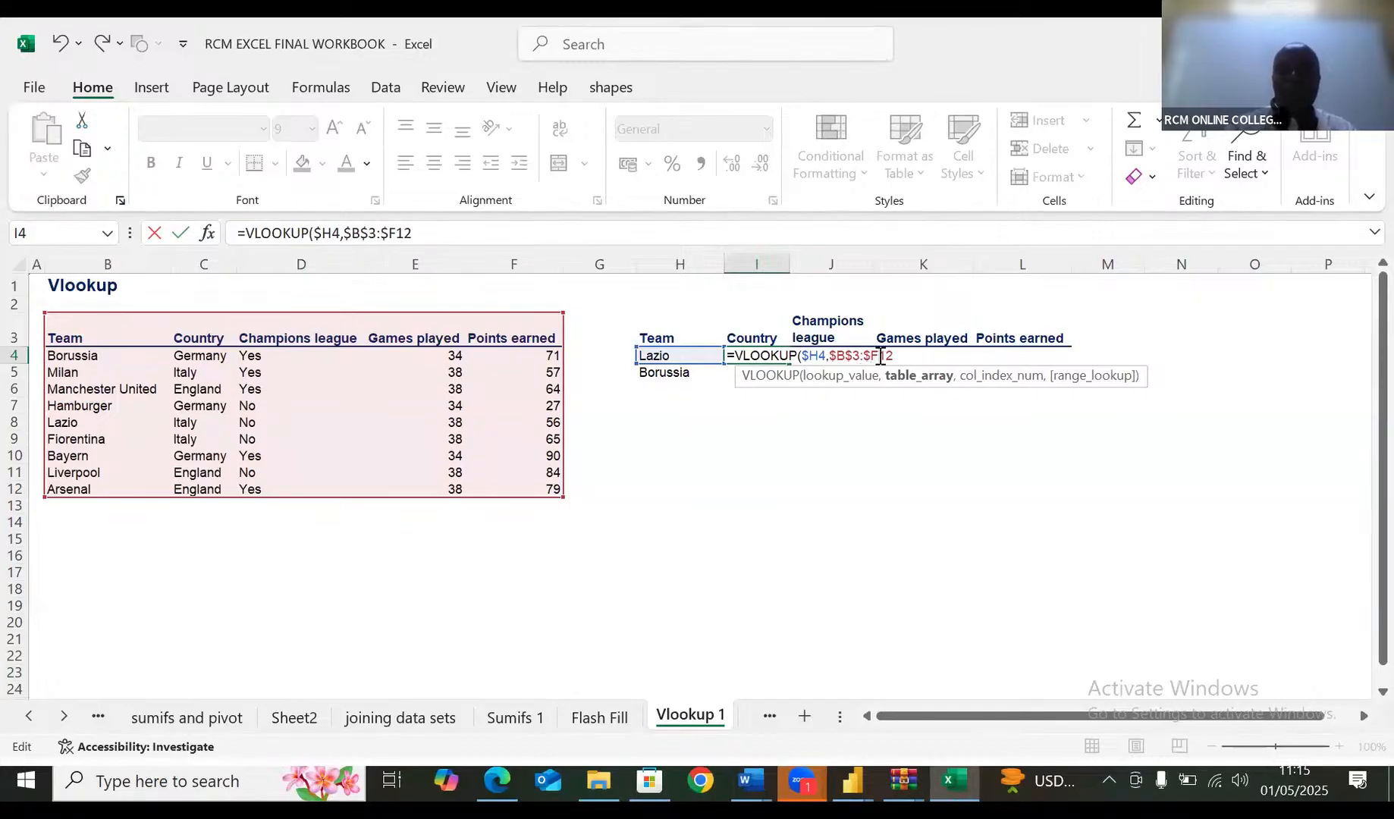
{"action": "left_click", "coordinate": [879, 355]}
{"action": "type", "text": "$"}
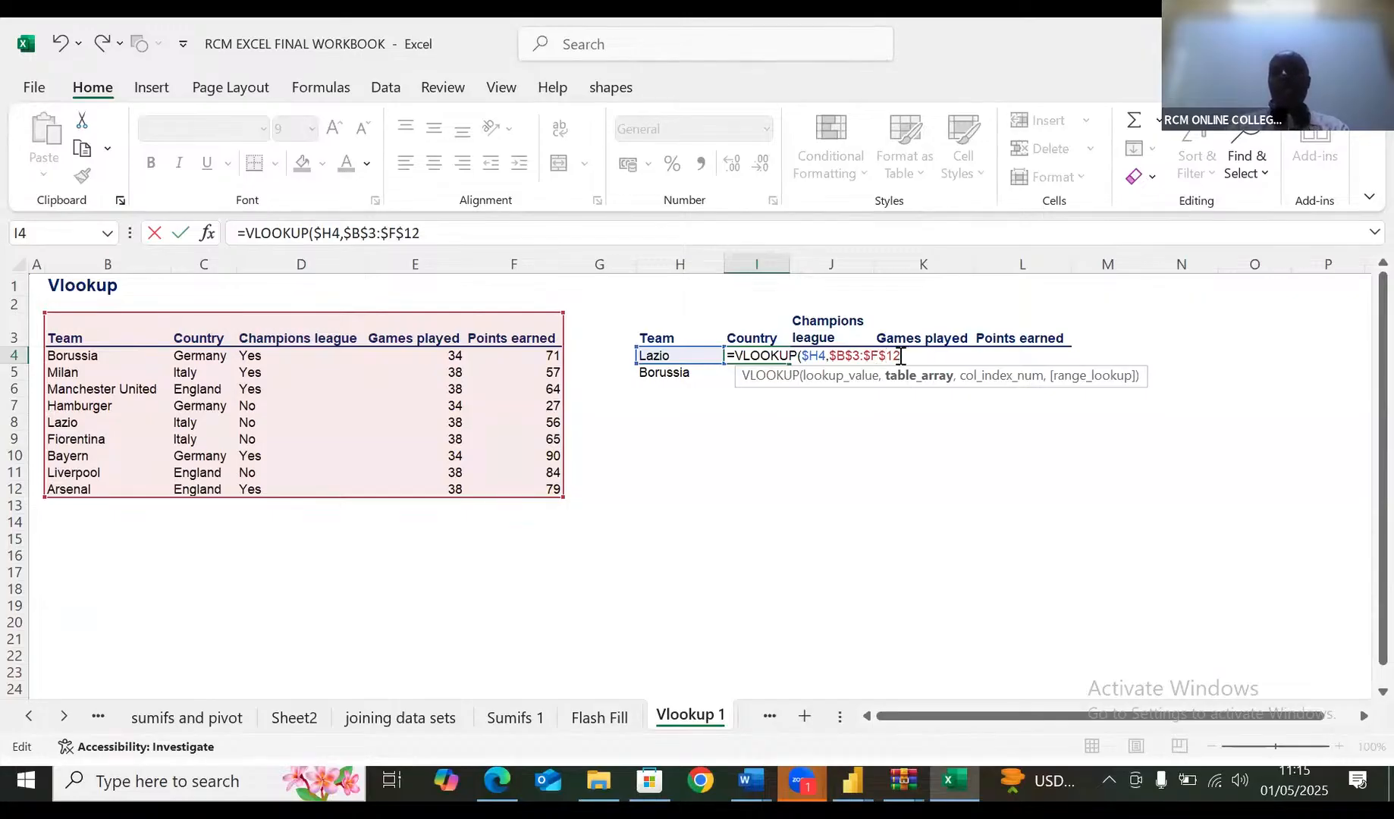
{"action": "left_click", "coordinate": [901, 356]}
{"action": "type", "text": ","}
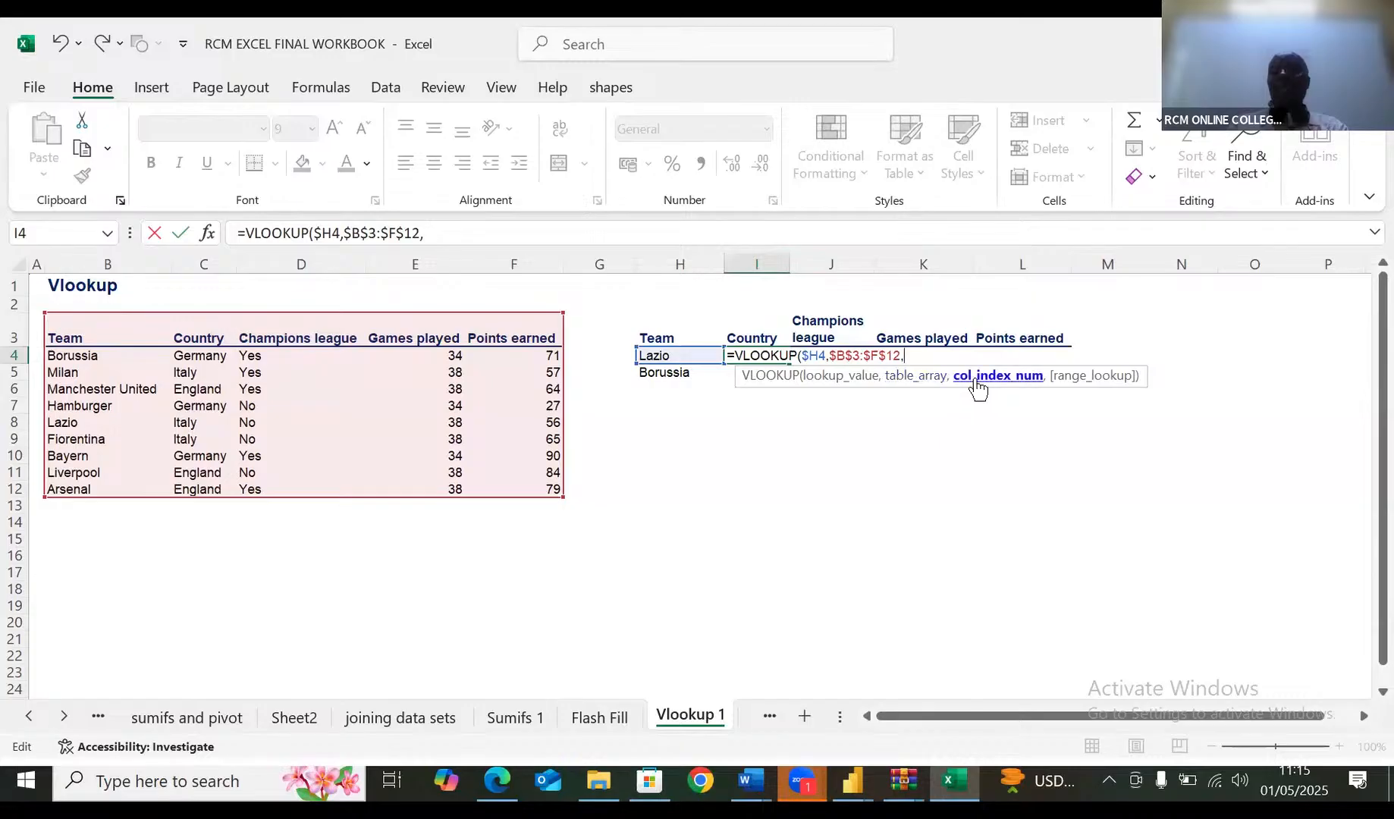
Finish the VLOOKUP in I4 with column index 2 and FALSE for an exact match
{"action": "type", "text": "2"}
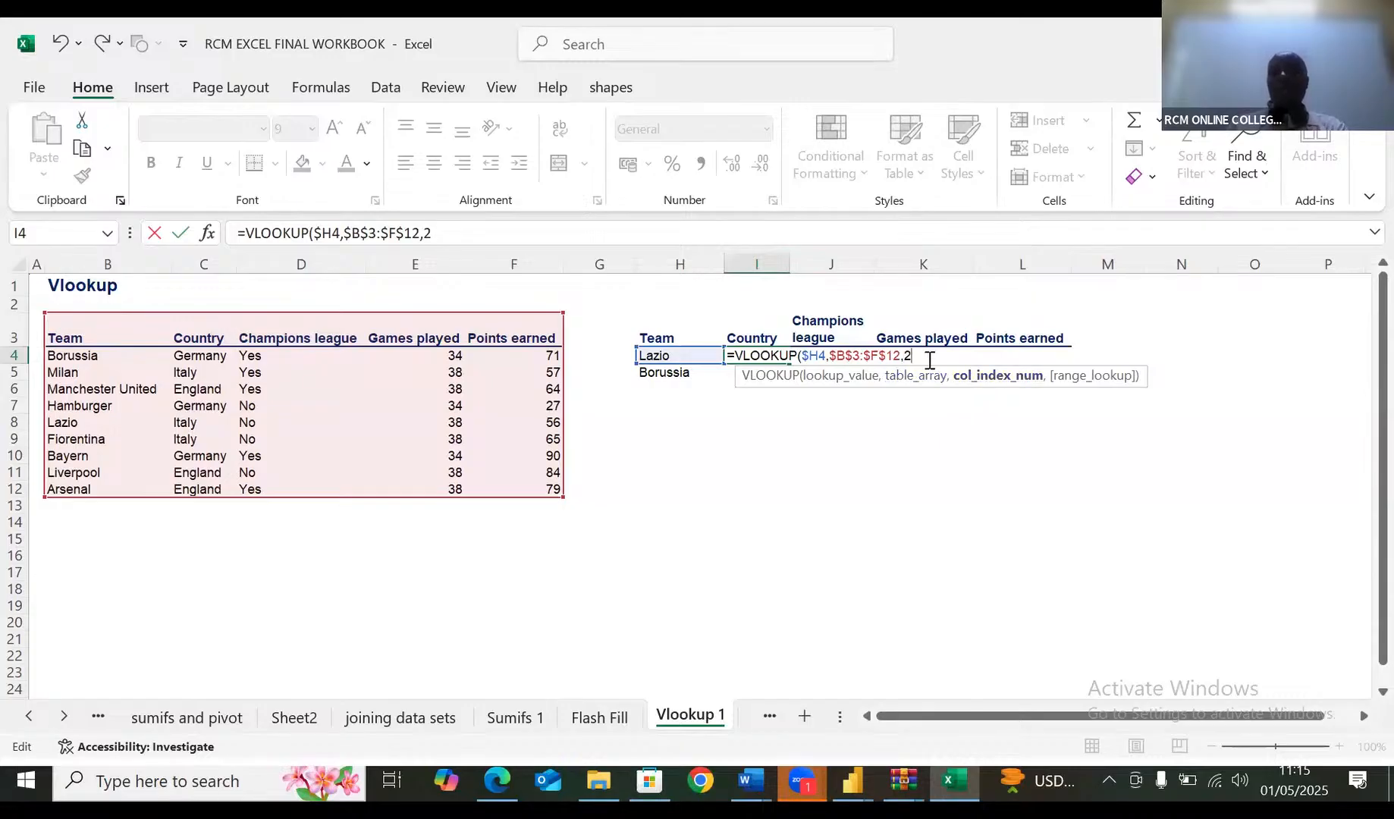
{"action": "type", "text": ","}
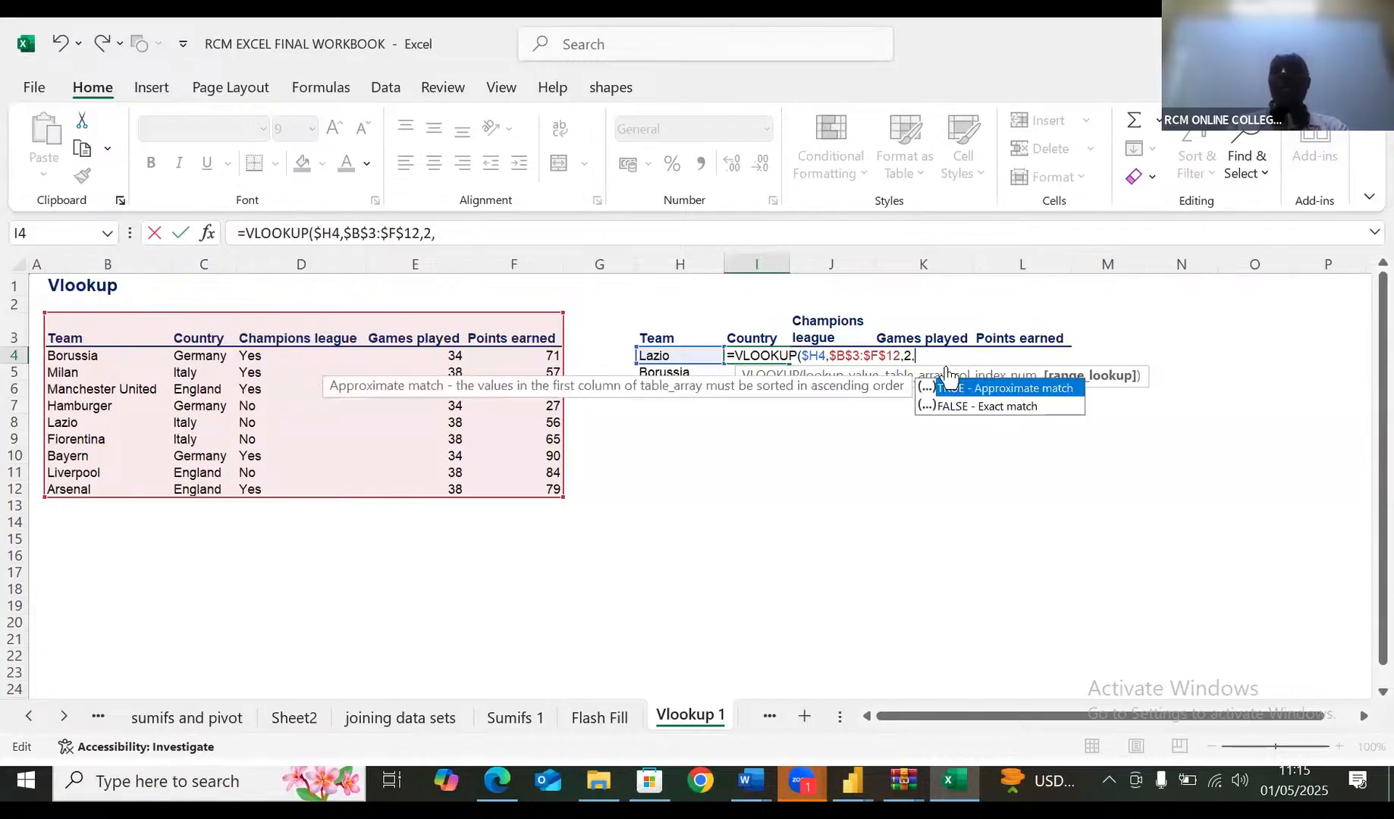
{"action": "double_click", "coordinate": [991, 406]}
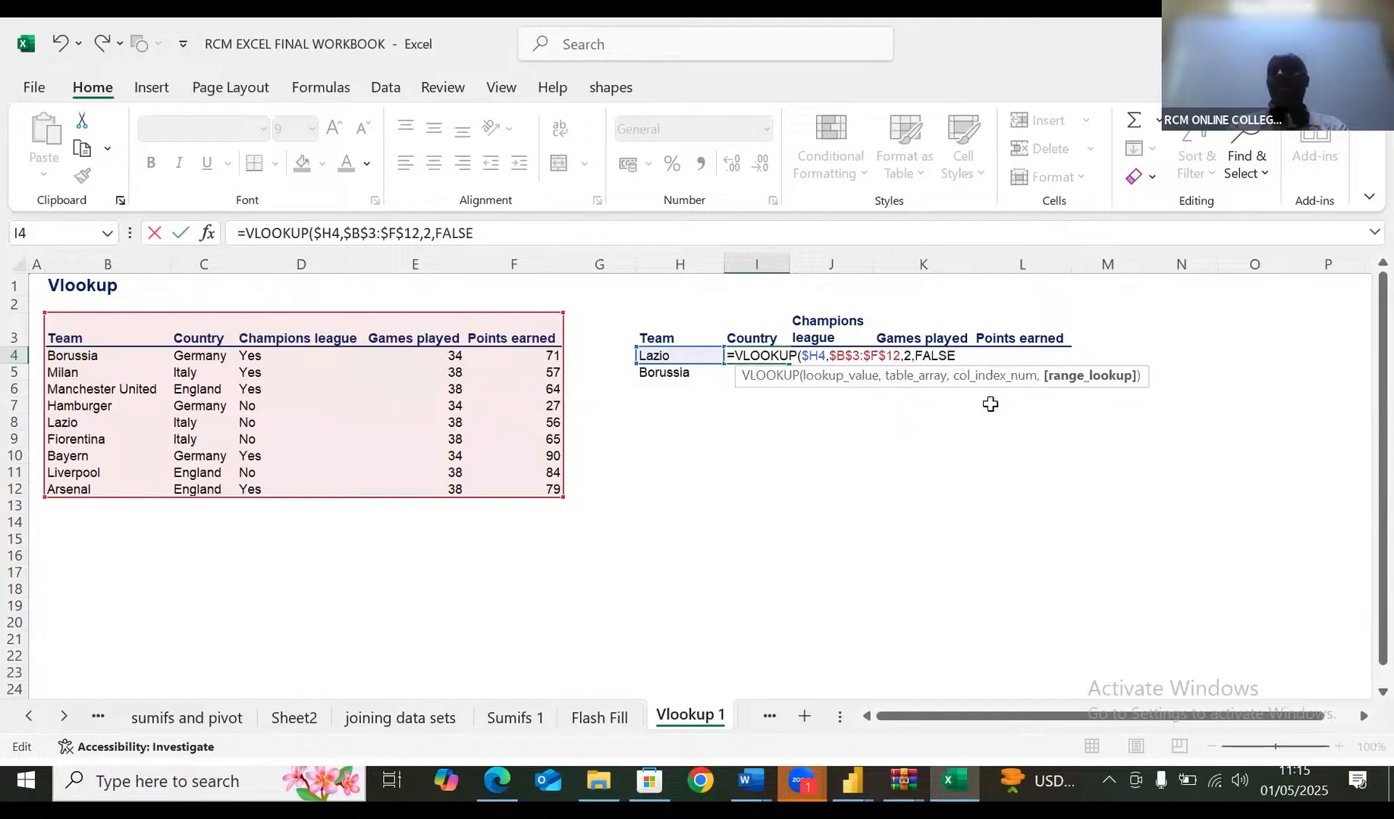
{"action": "type", "text": ")"}
{"action": "key", "text": "Return"}
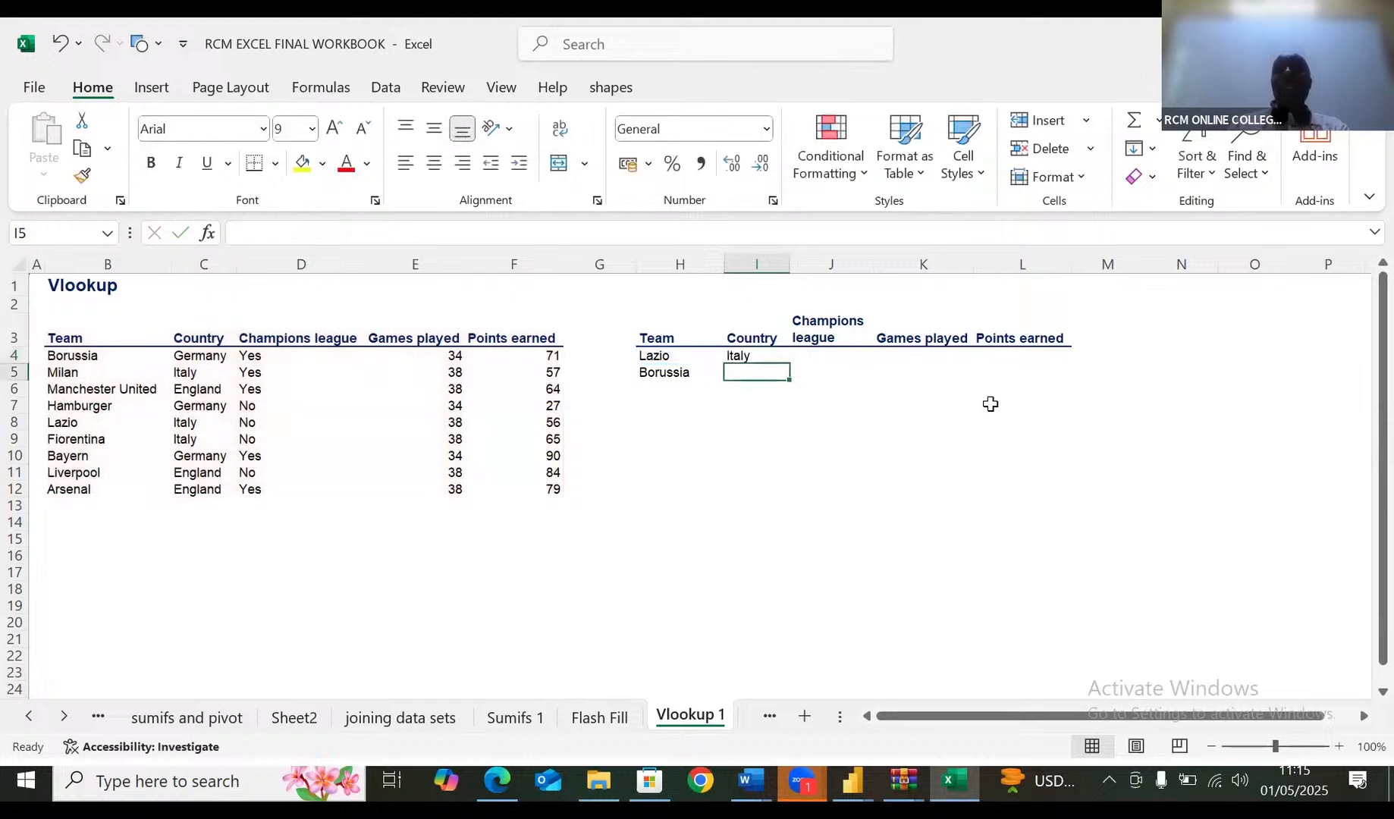
Fill Lazio's Country formula from I4 across the row through the Points earned cell L4
{"action": "left_click", "coordinate": [739, 358]}
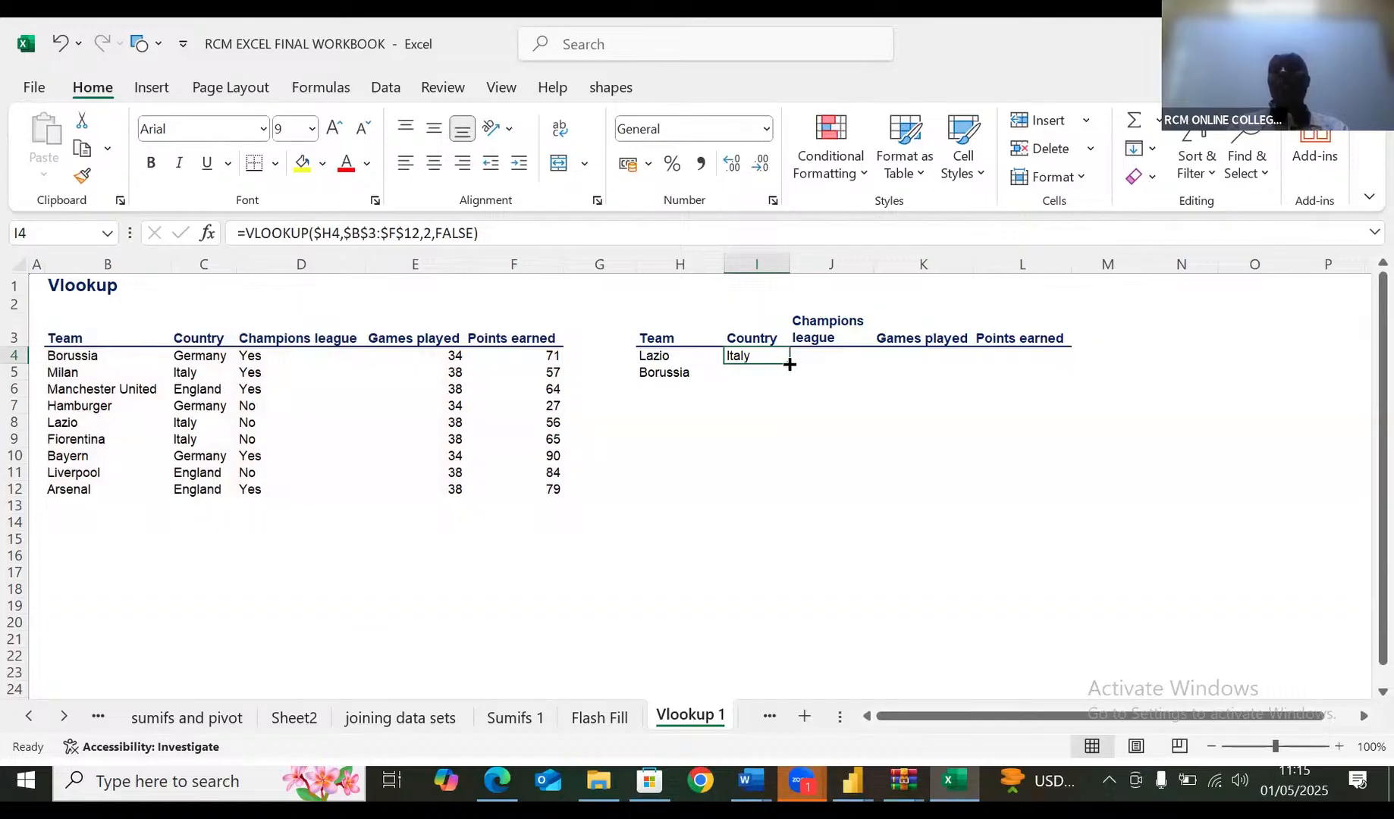
{"action": "left_click_drag", "start_coordinate": [790, 365], "coordinate": [1060, 364]}
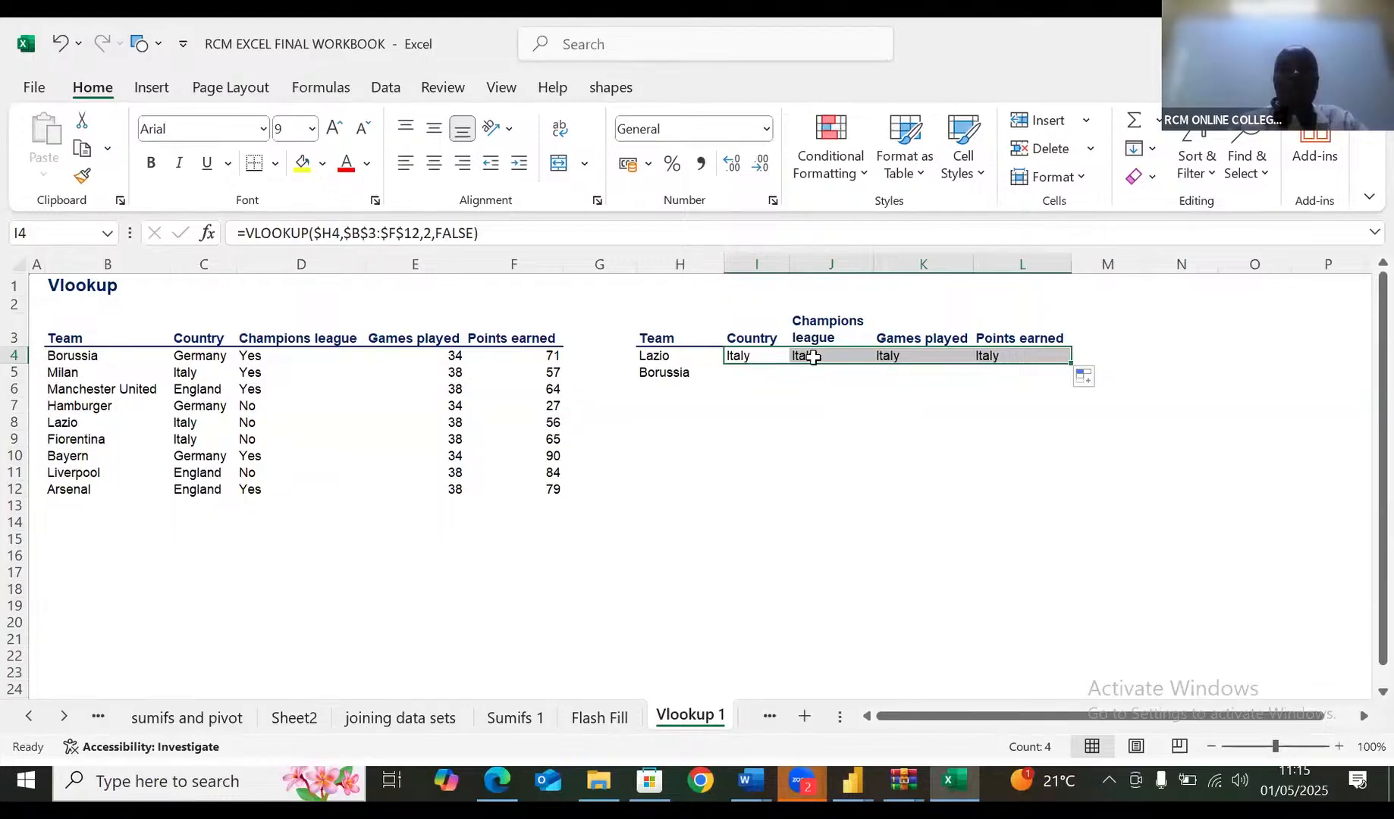
Set the column index to 3 in Lazio's Champions league formula in J4
{"action": "left_click", "coordinate": [813, 358]}
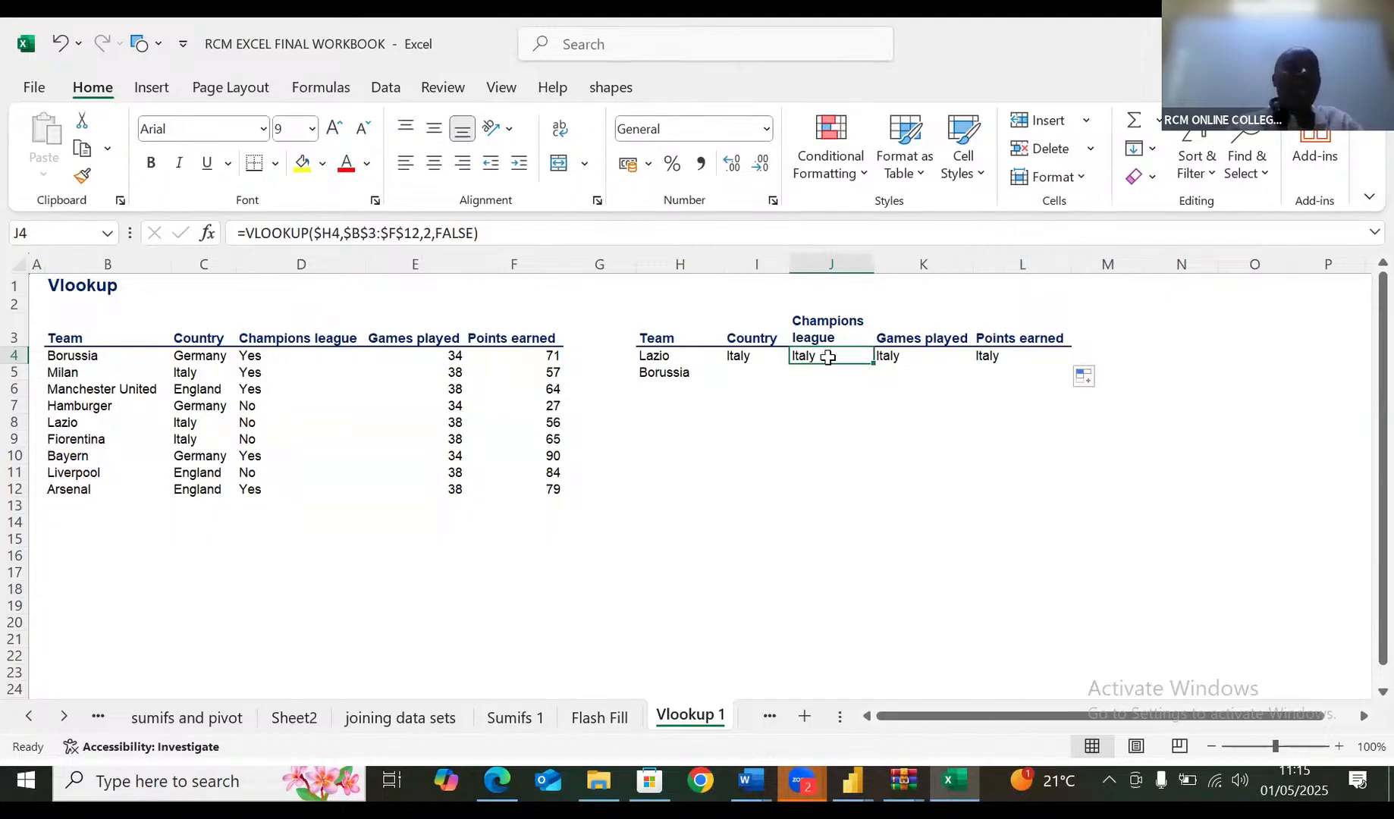
{"action": "left_click", "coordinate": [430, 237]}
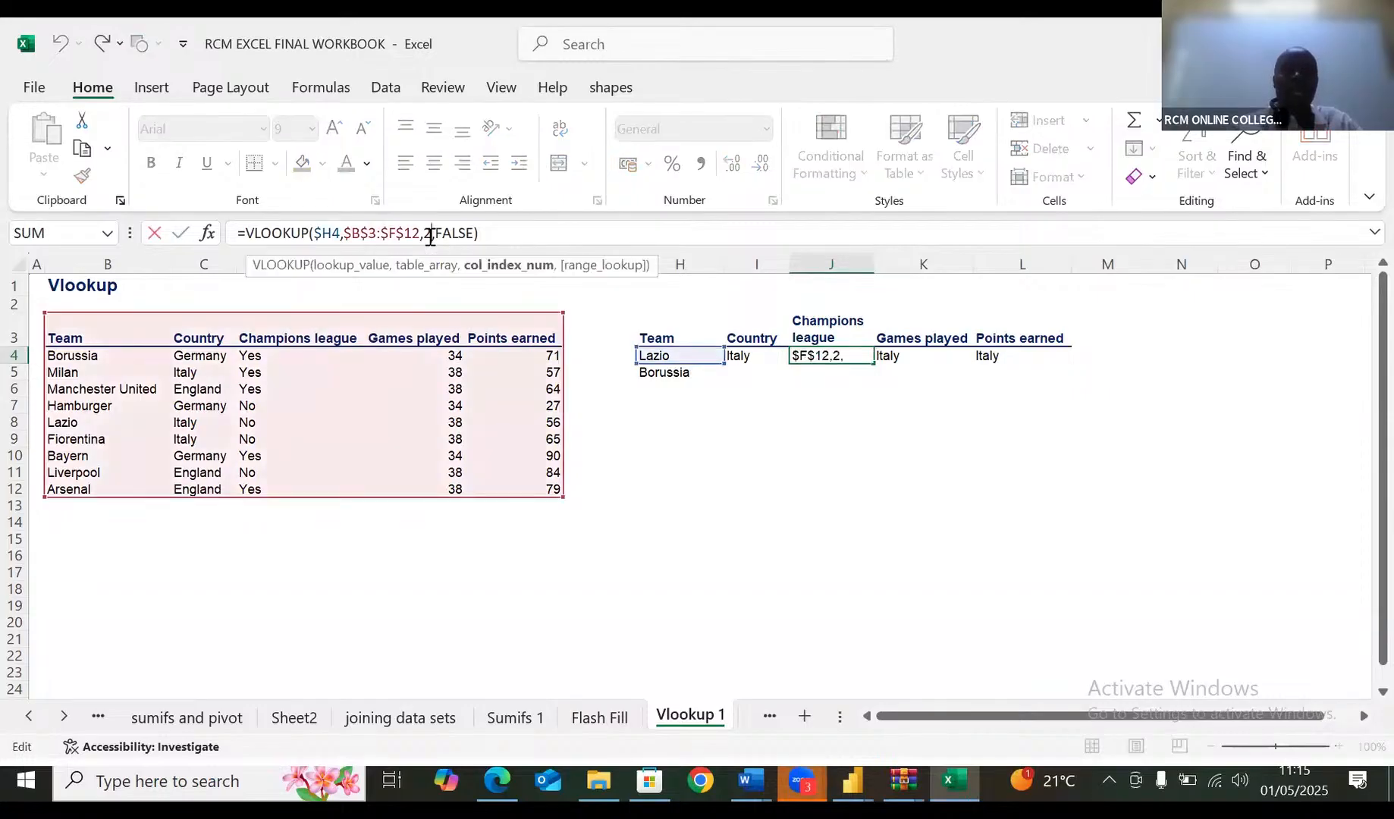
{"action": "key", "text": "BackSpace"}
{"action": "type", "text": "3"}
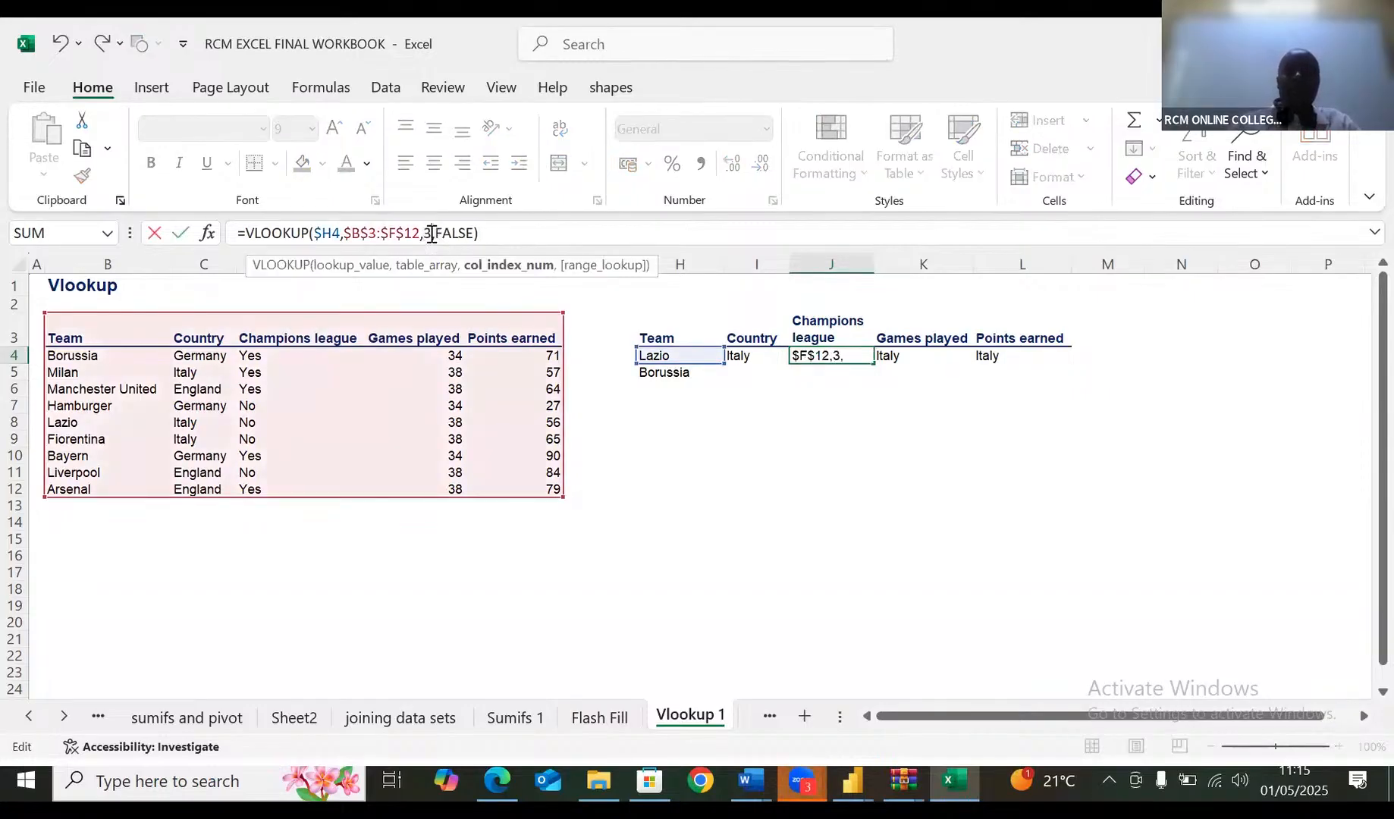
{"action": "key", "text": "Return"}
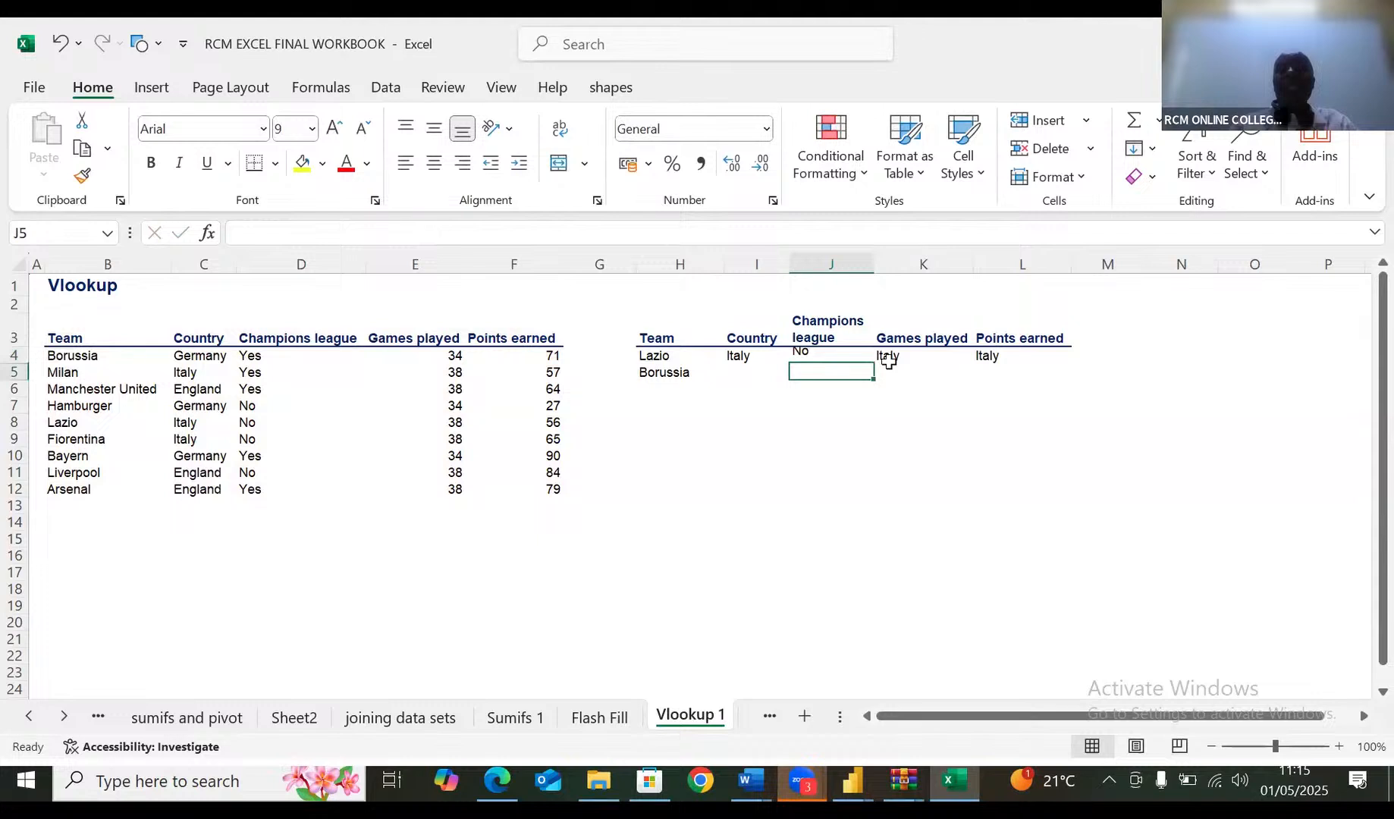
Set the column index to 4 in Lazio's Games played formula in K4
{"action": "left_click", "coordinate": [888, 361]}
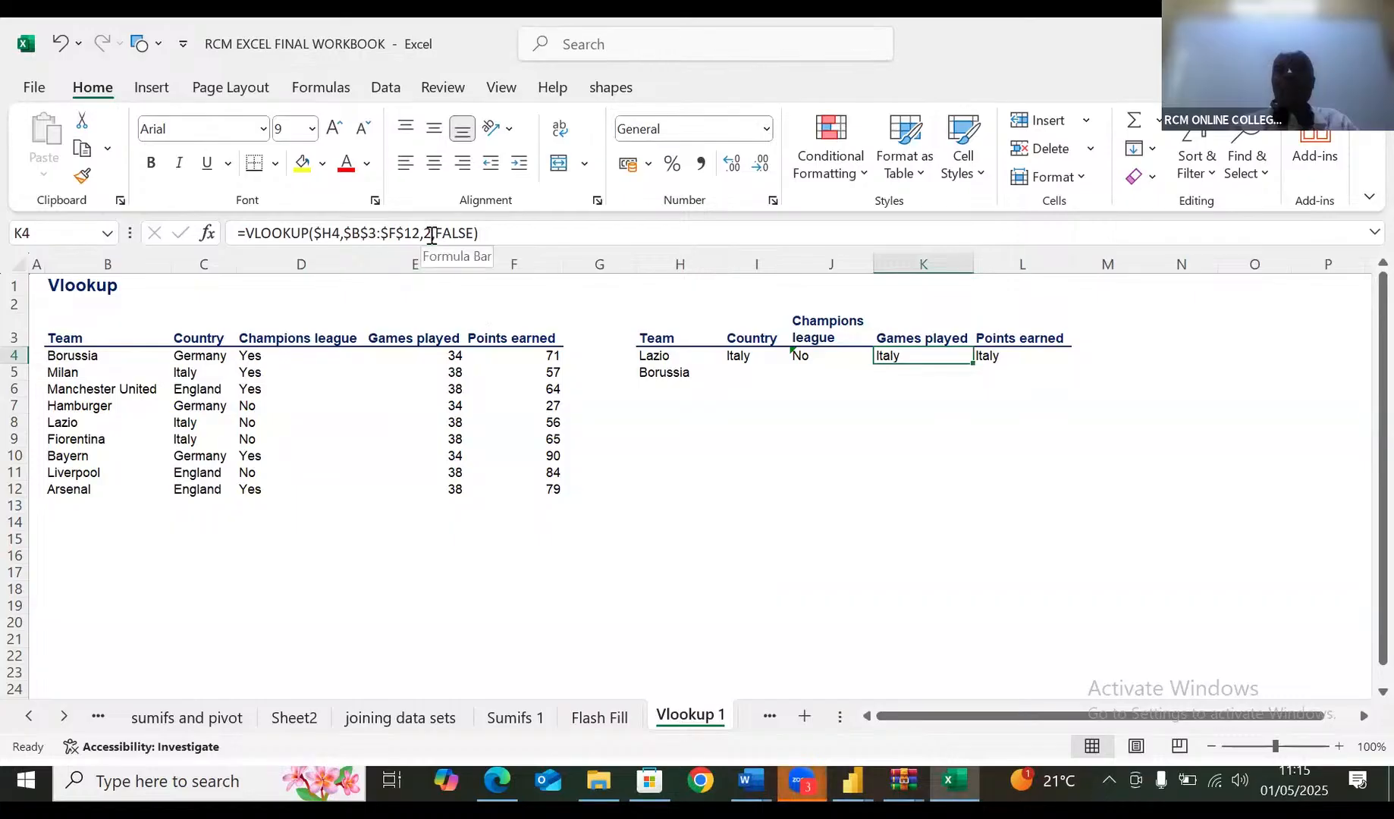
{"action": "left_click", "coordinate": [432, 235]}
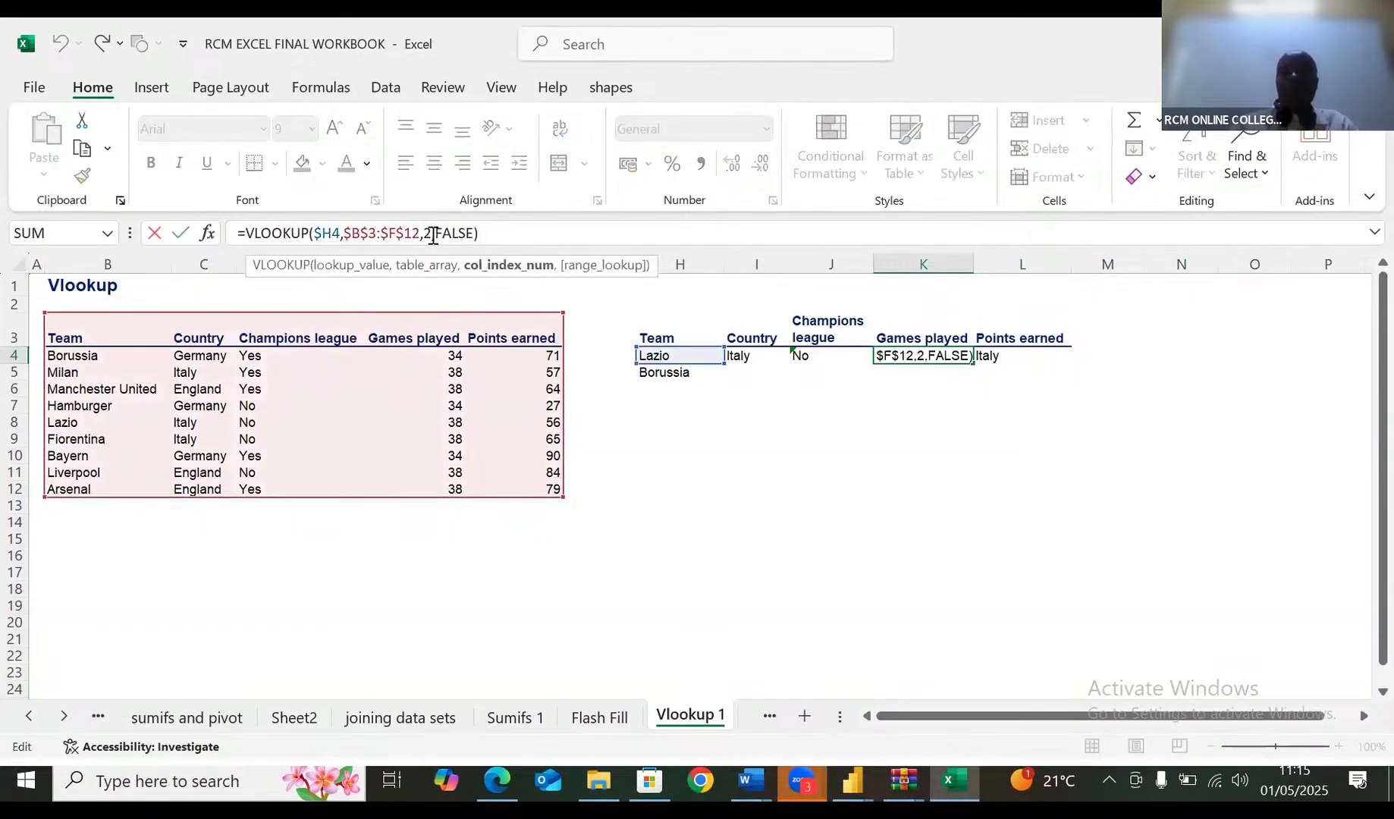
{"action": "key", "text": "BackSpace"}
{"action": "type", "text": "4"}
{"action": "key", "text": "Return"}
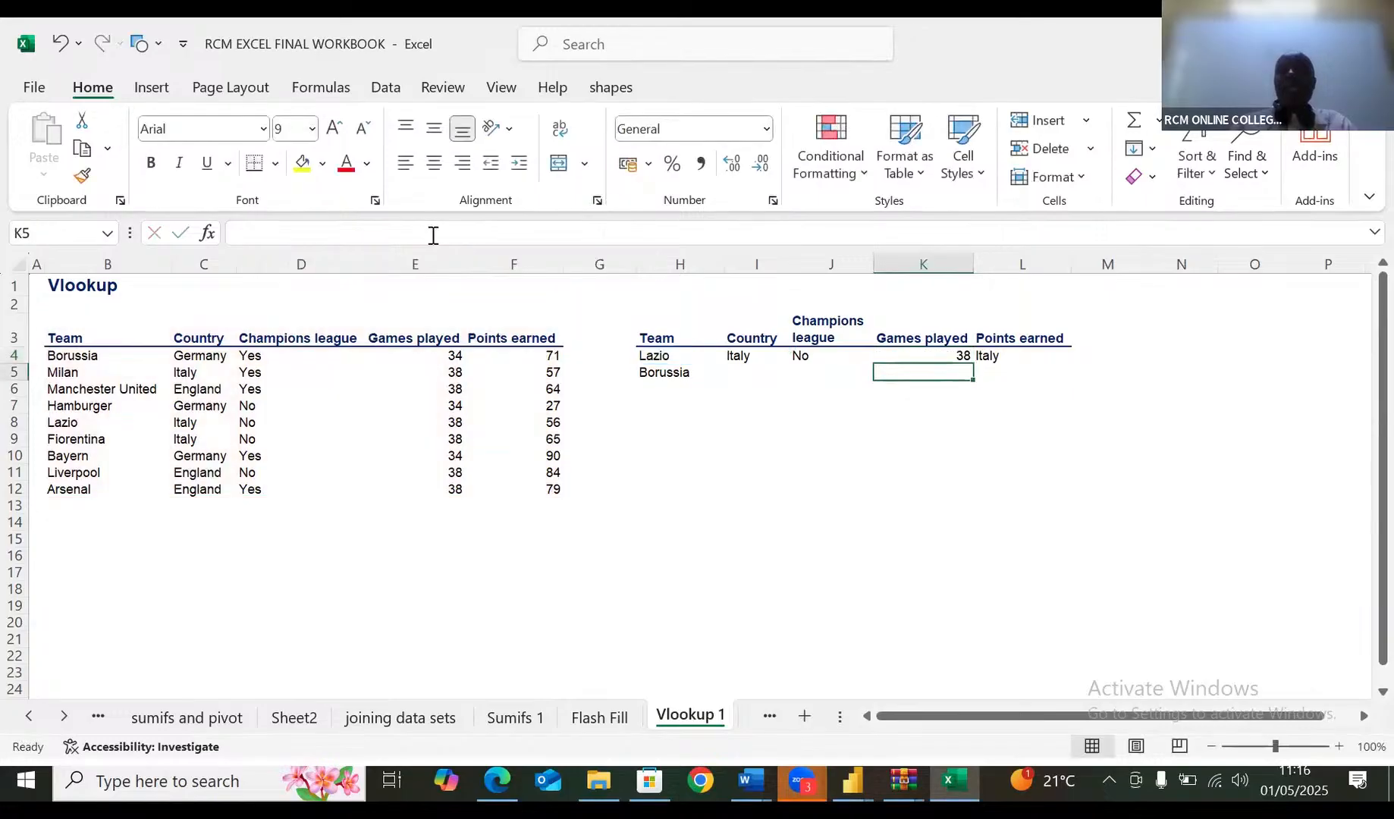
Set the column index to 5 in Lazio's Points earned formula in L4
{"action": "left_click", "coordinate": [997, 357]}
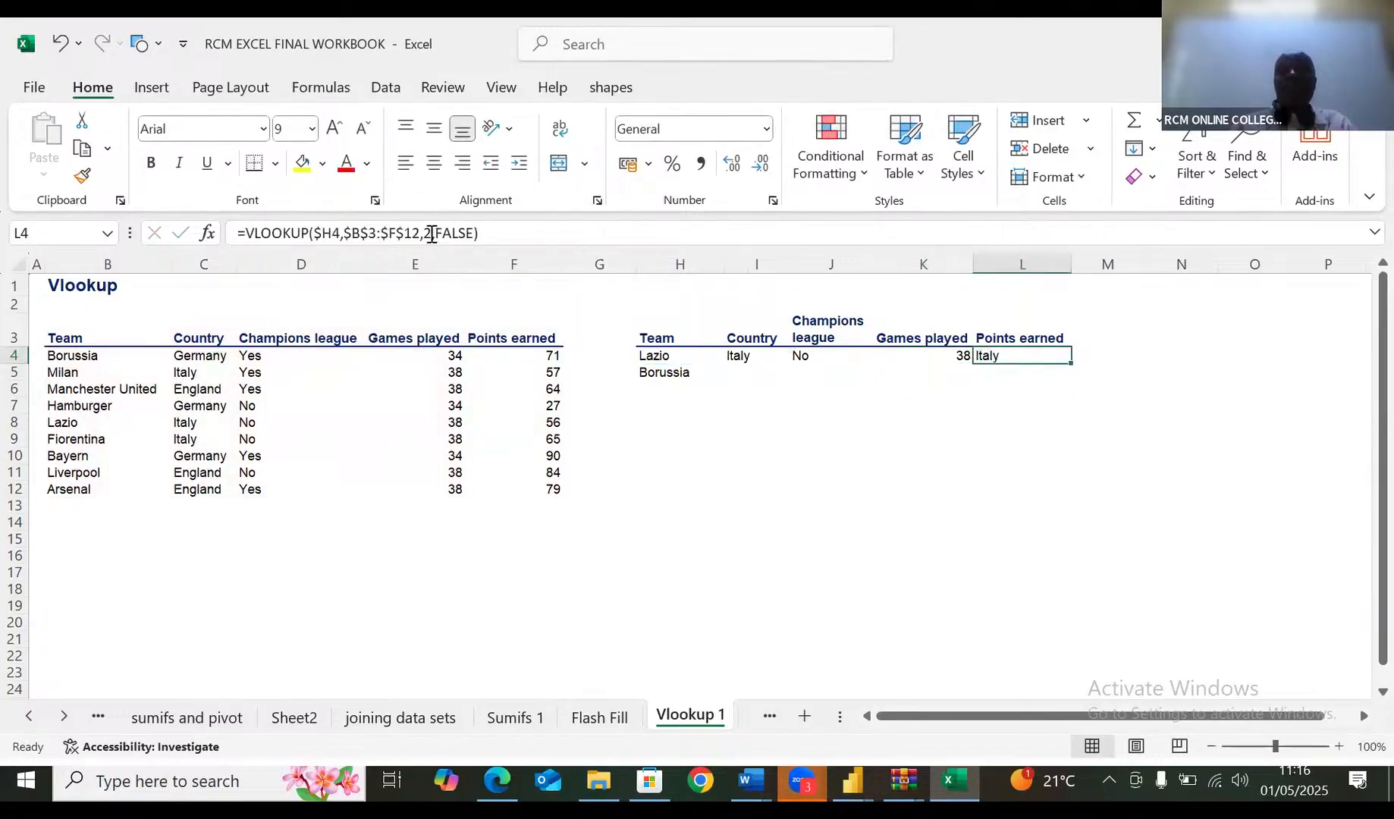
{"action": "left_click", "coordinate": [432, 235]}
{"action": "key", "text": "BackSpace"}
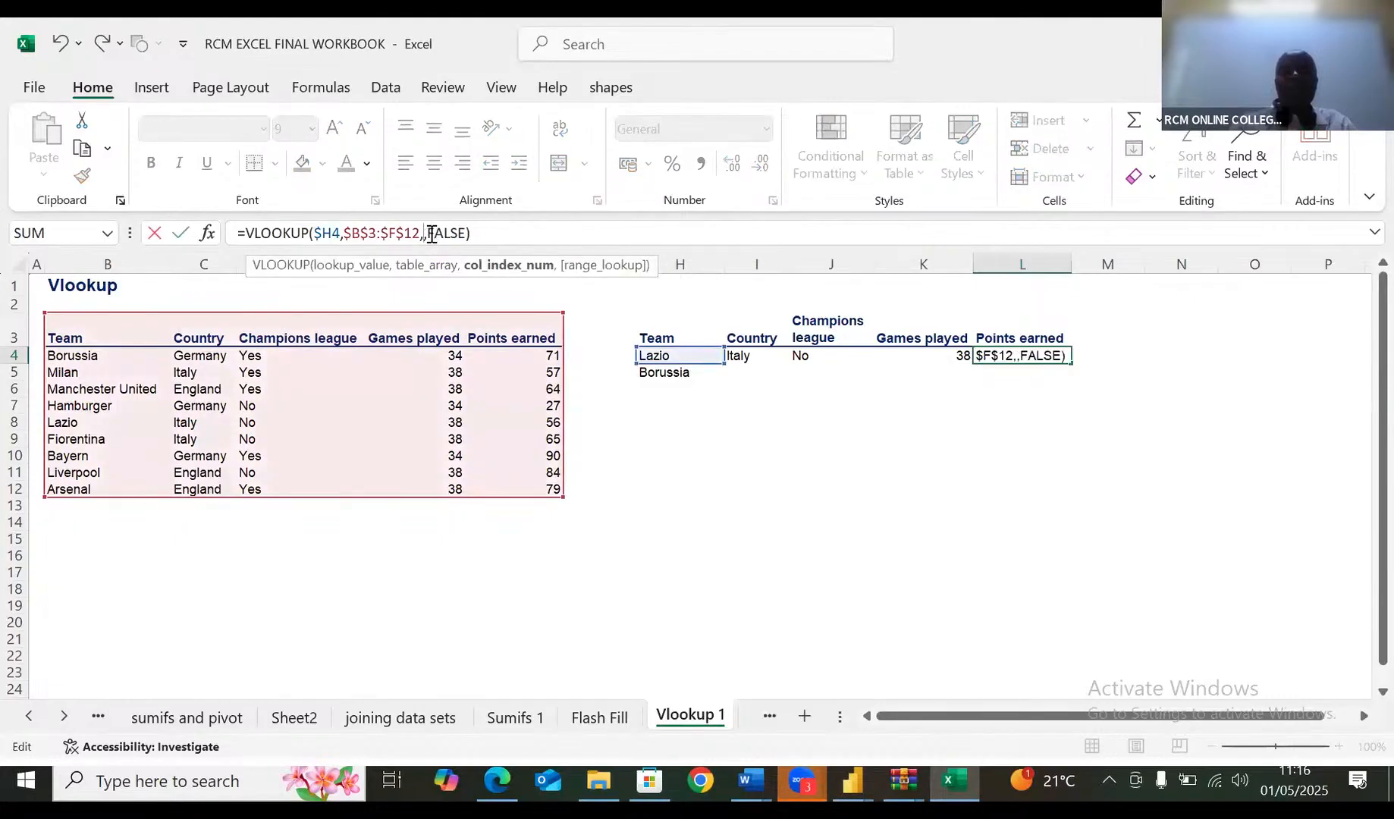
{"action": "type", "text": "5"}
{"action": "key", "text": "Return"}
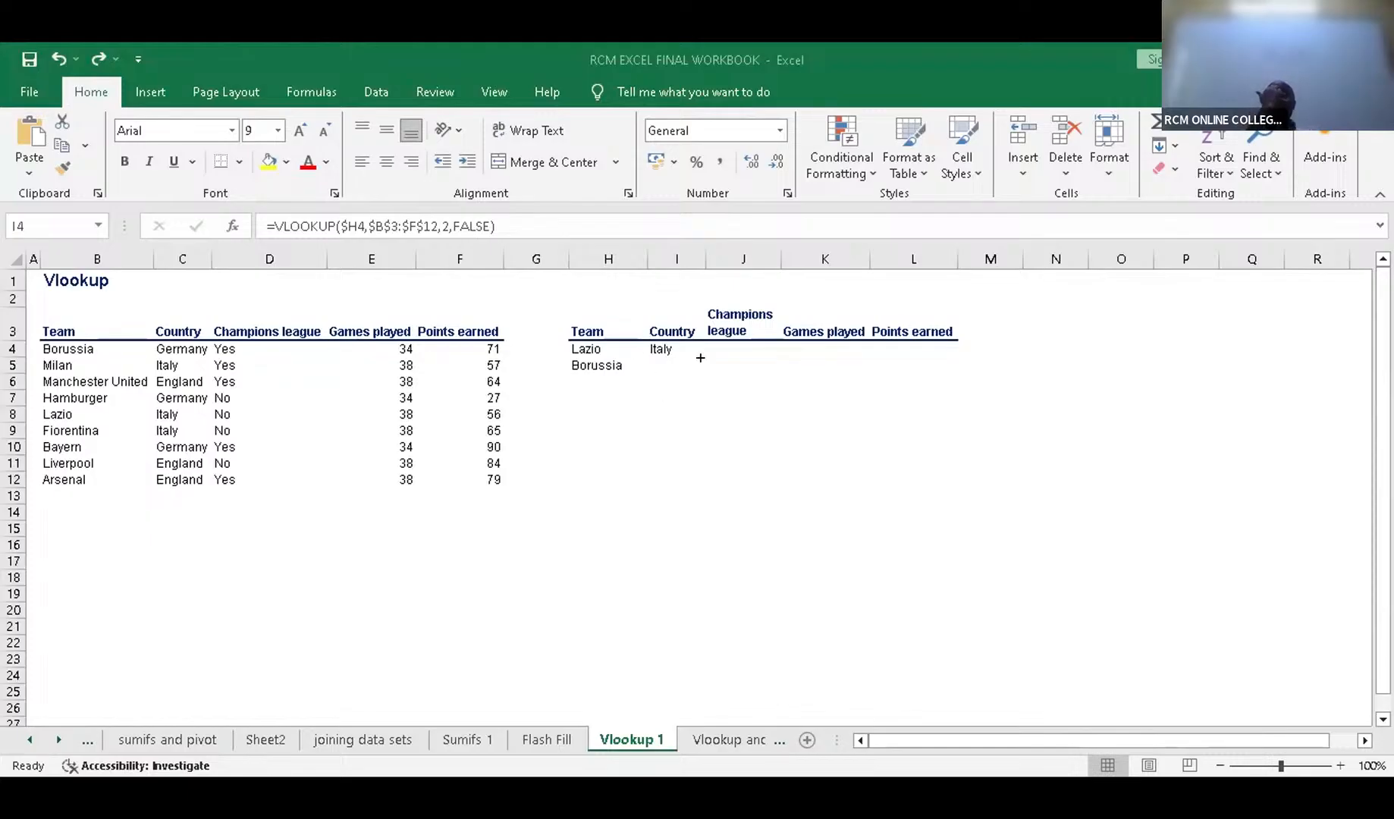
Fill Lazio's Country formula from I4 across to L4 and set the column index to 3 in the Champions league formula in J4
{"action": "left_click_drag", "start_coordinate": [700, 357], "coordinate": [922, 347]}
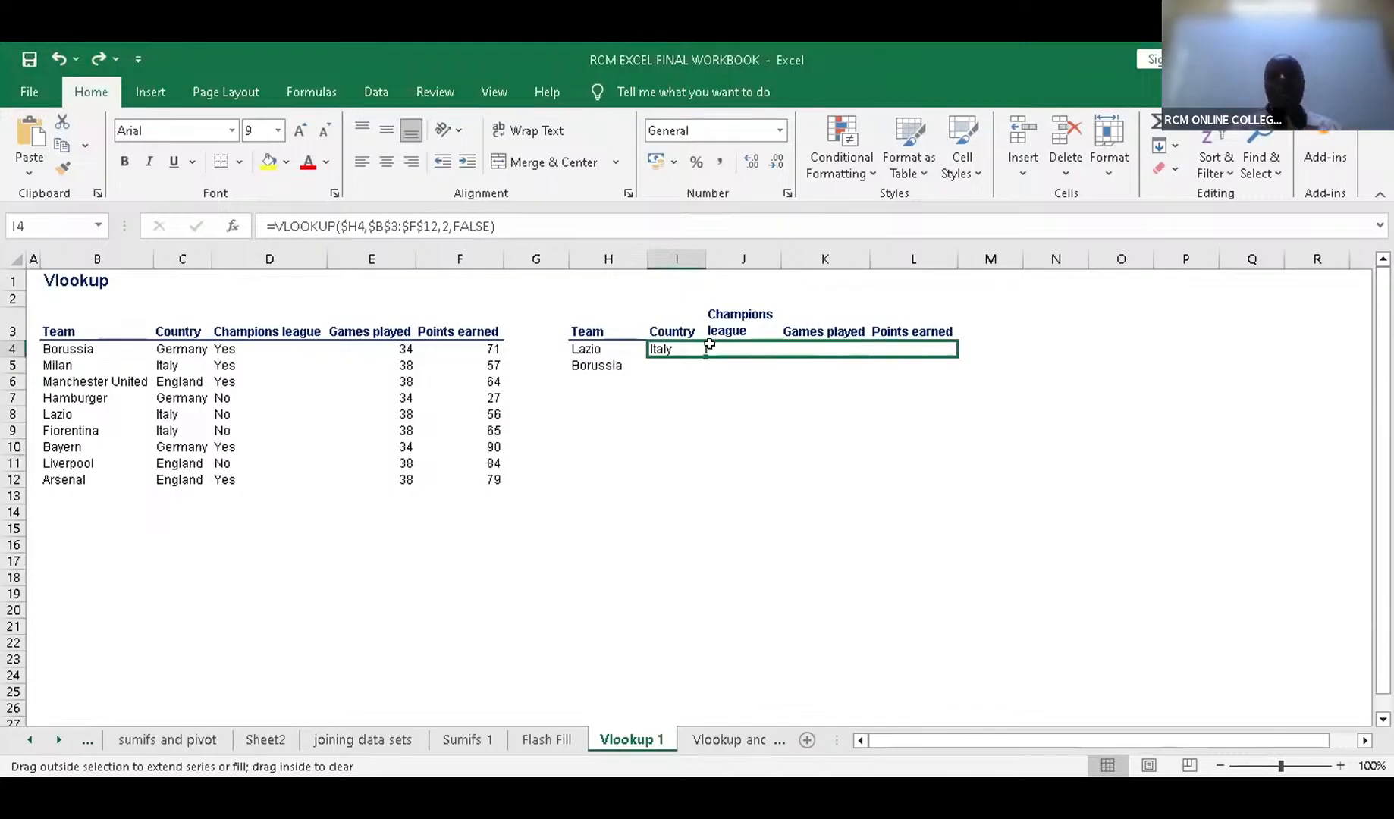
{"action": "left_click", "coordinate": [723, 347]}
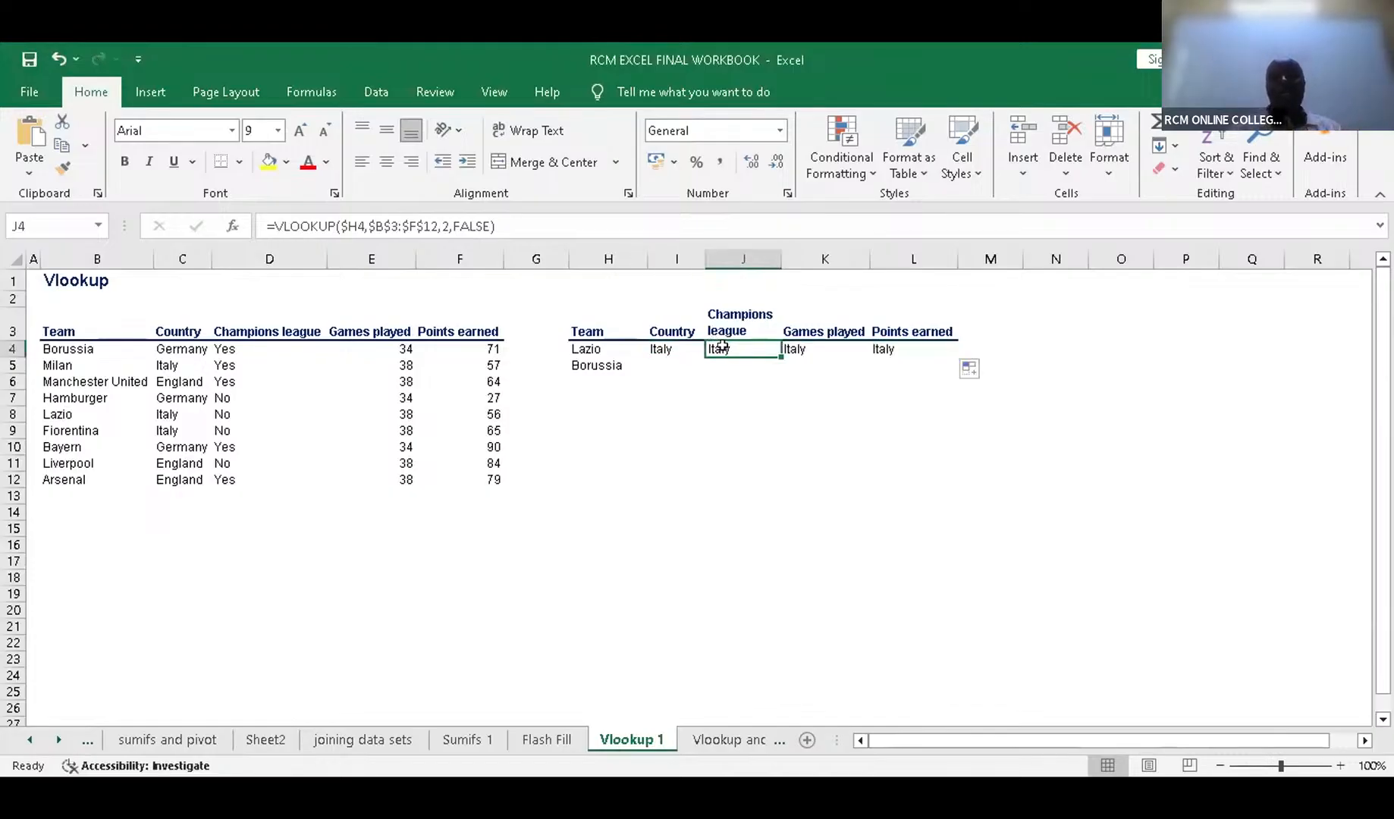
{"action": "left_click", "coordinate": [444, 224]}
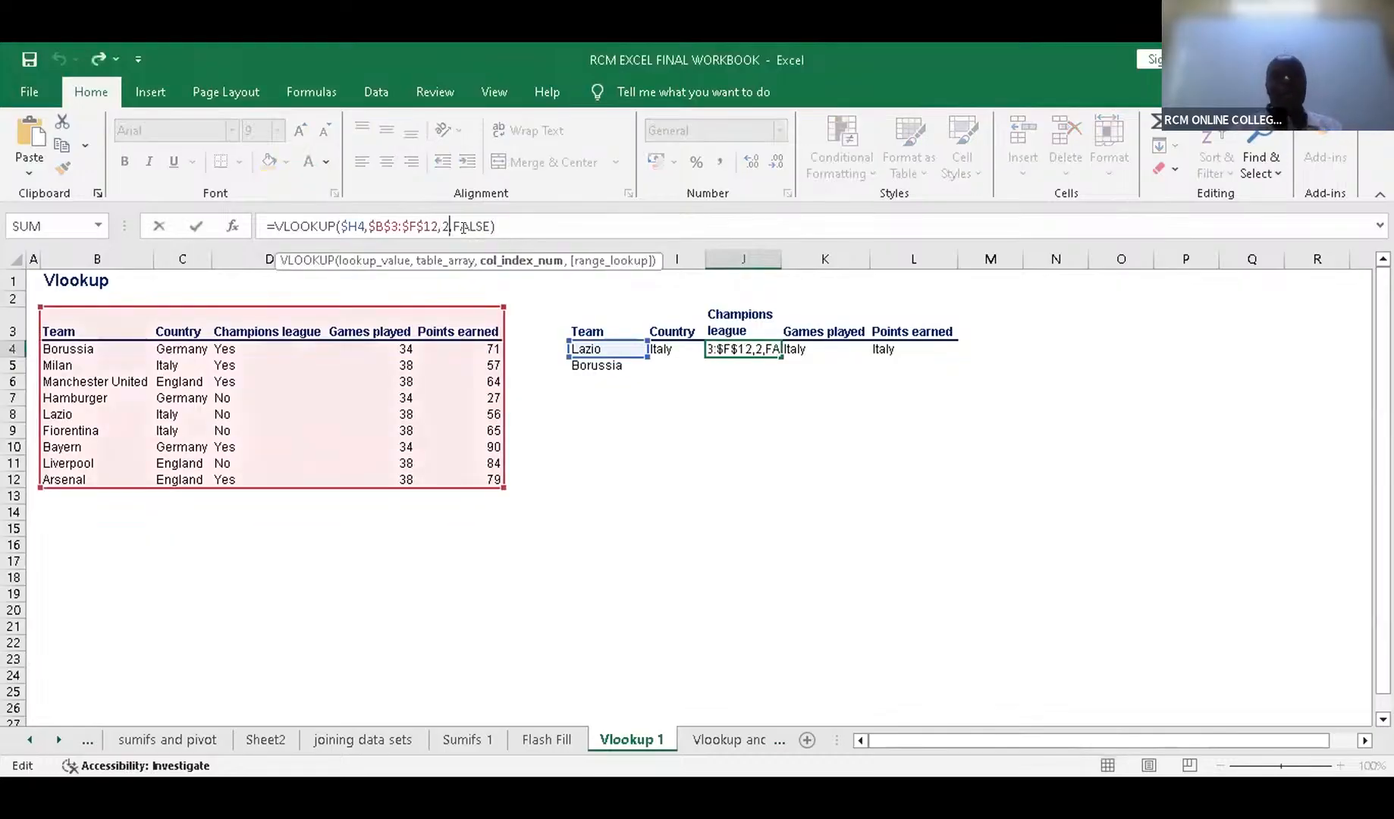
{"action": "key", "text": "BackSpace"}
{"action": "type", "text": "3"}
{"action": "key", "text": "Return"}
Set the column index to 4 in Lazio's Games played formula in K4
{"action": "left_click", "coordinate": [795, 350]}
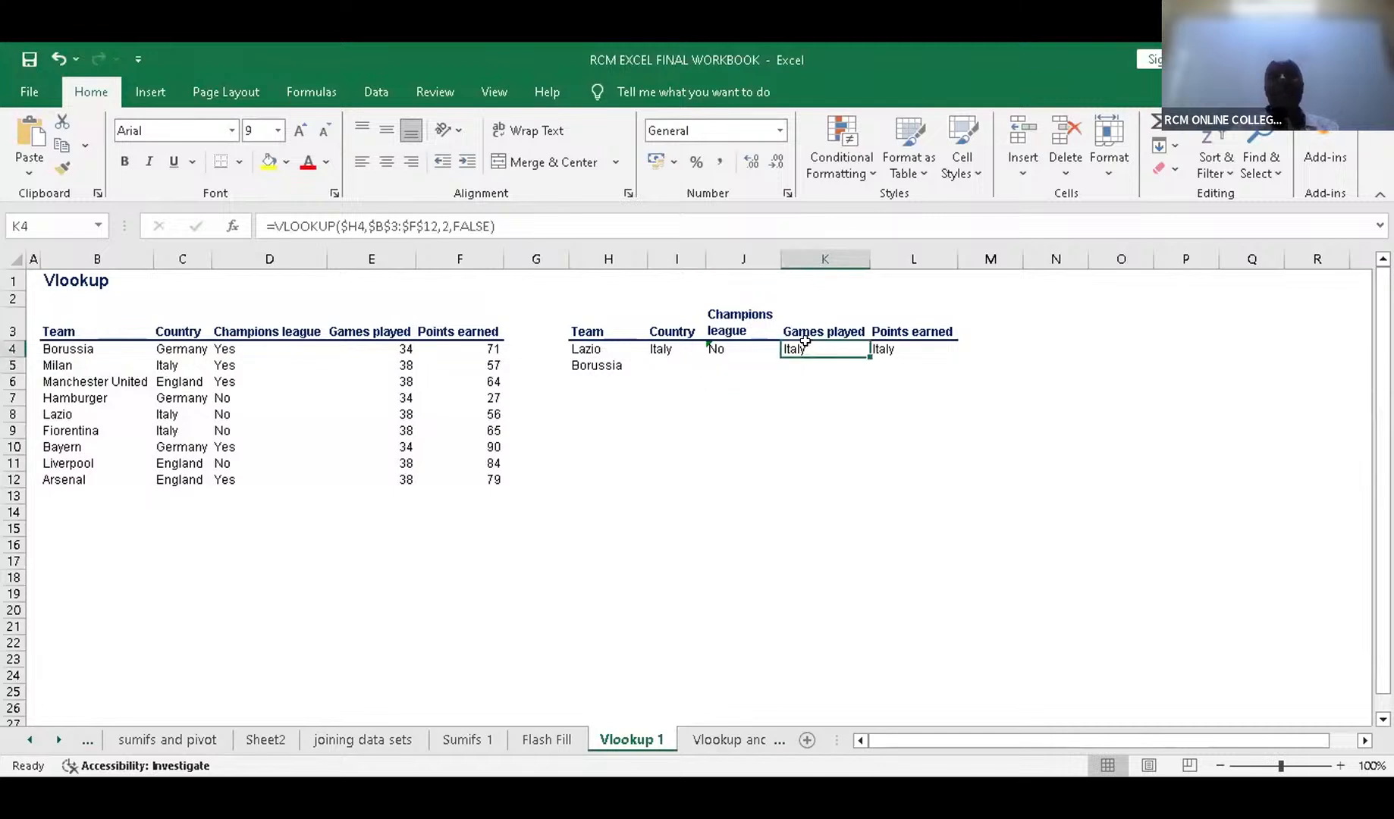
{"action": "left_click", "coordinate": [453, 228]}
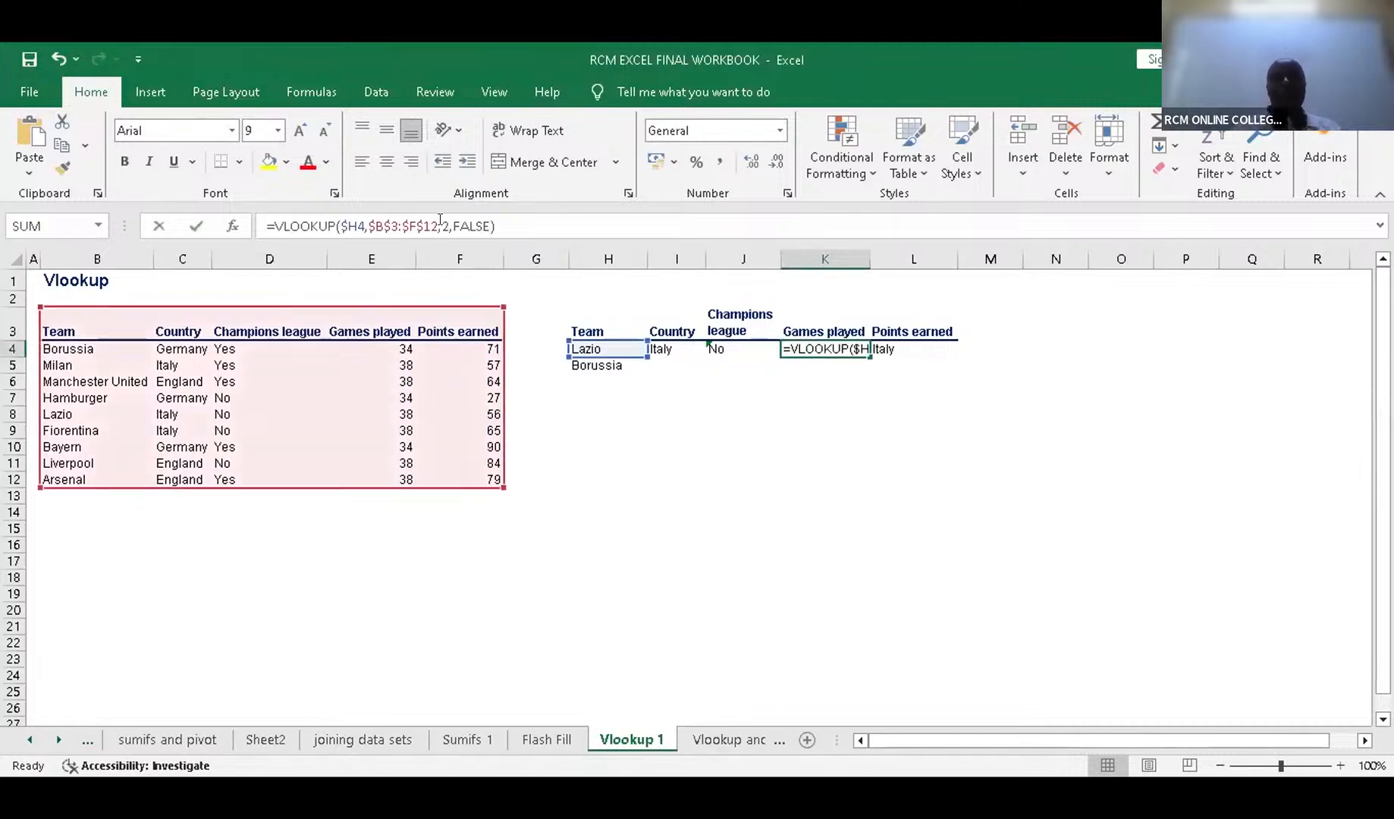
{"action": "key", "text": "BackSpace"}
{"action": "type", "text": "4"}
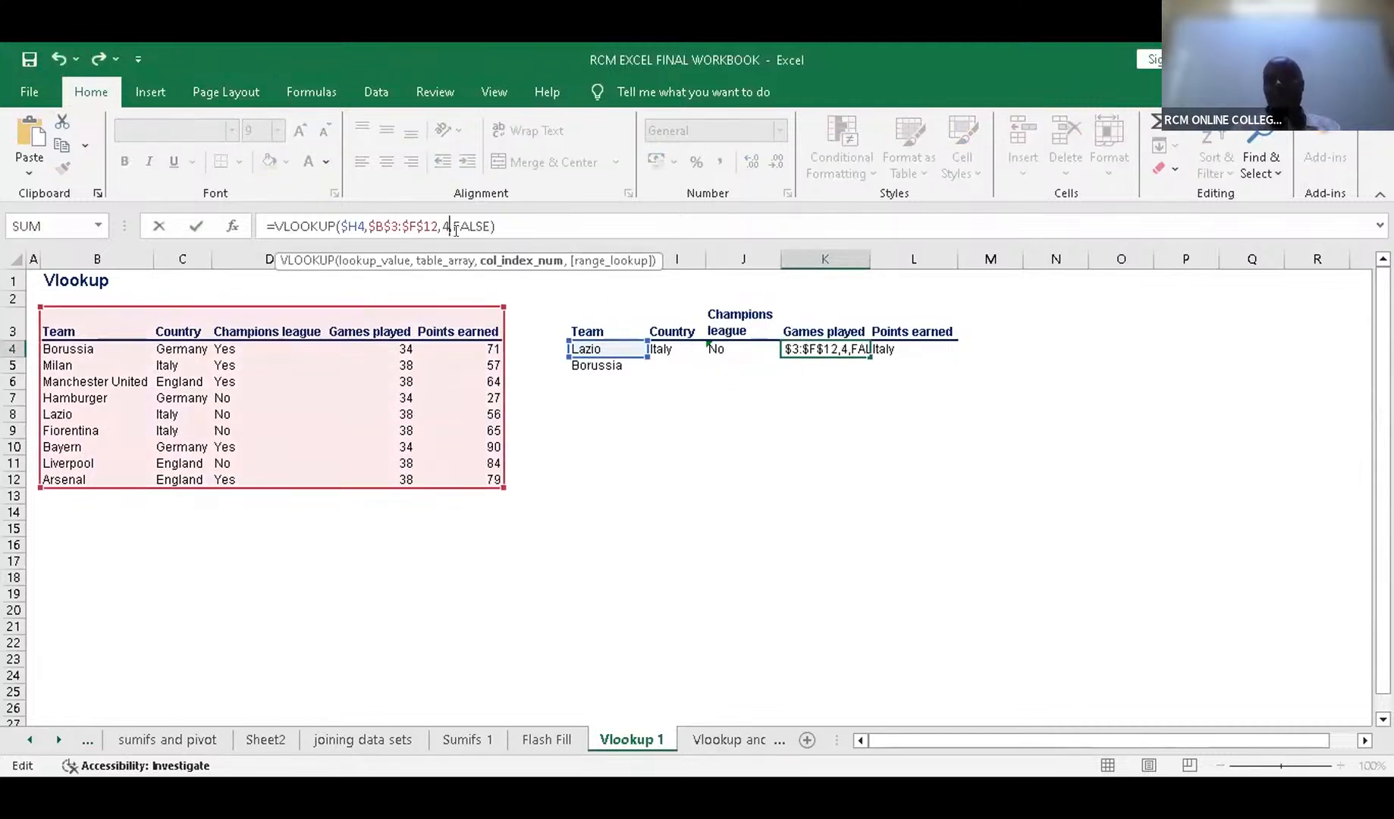
{"action": "key", "text": "Return"}
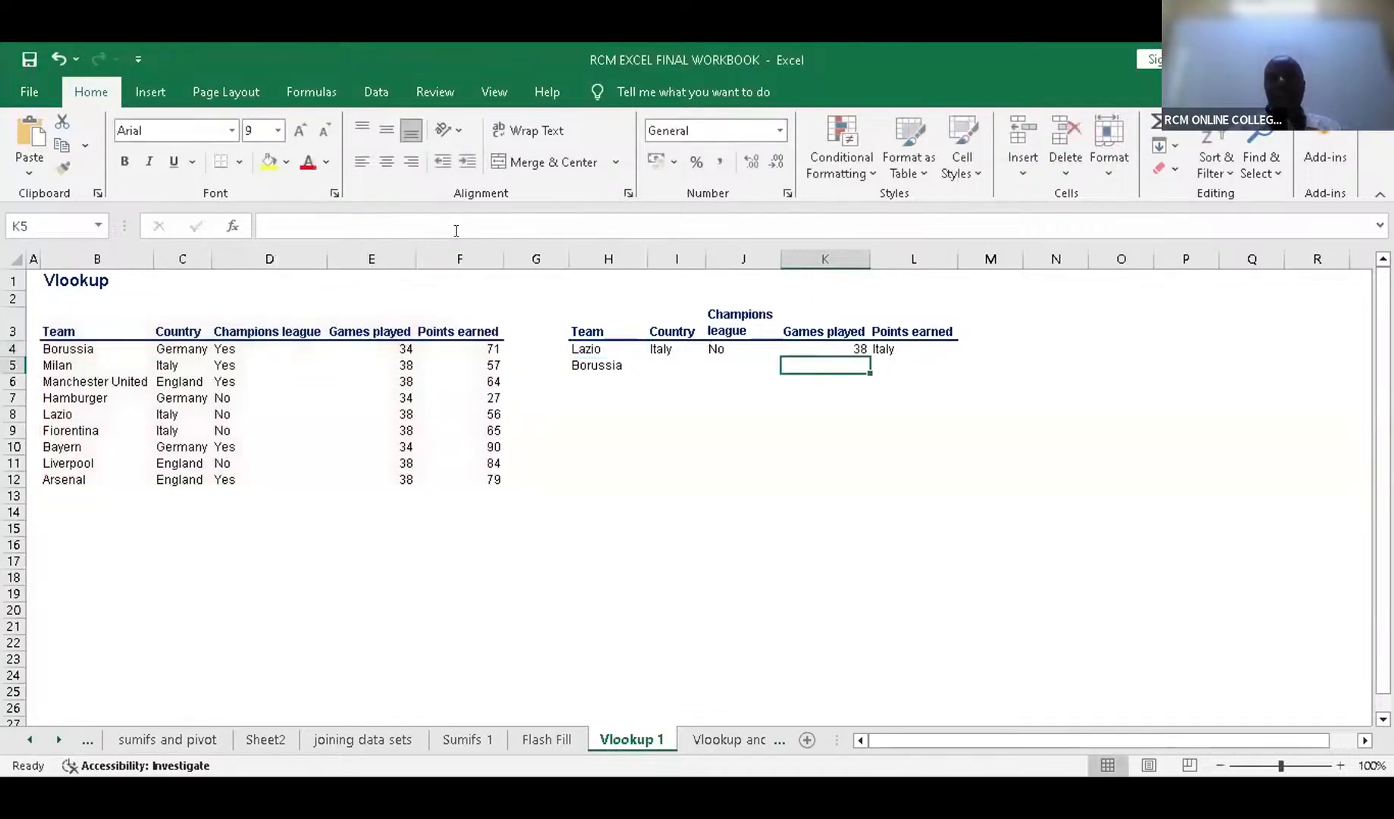
Change the column index of Lazio's Points earned lookup in L4 to 5
{"action": "left_click", "coordinate": [895, 348]}
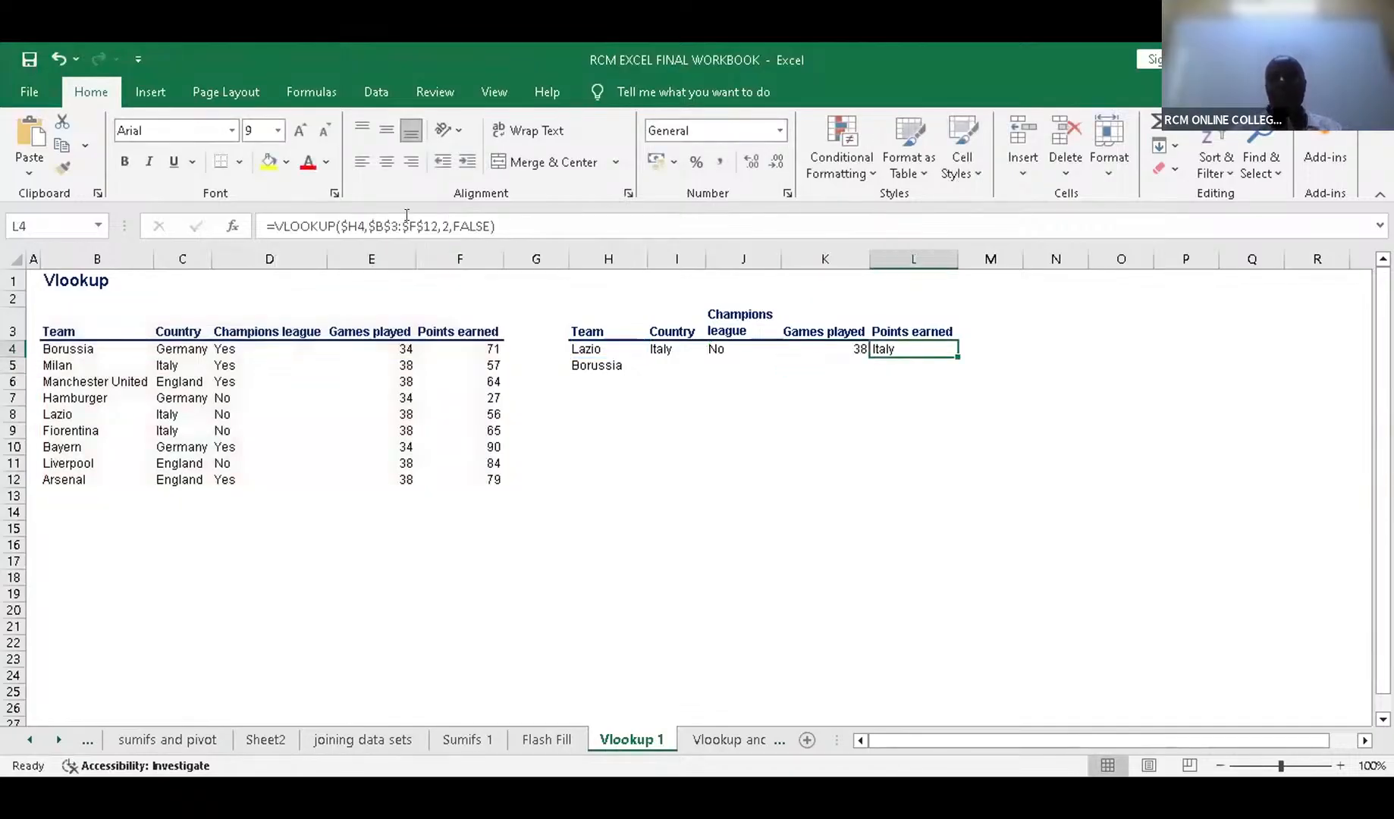
{"action": "left_click", "coordinate": [448, 227]}
{"action": "key", "text": "BackSpace"}
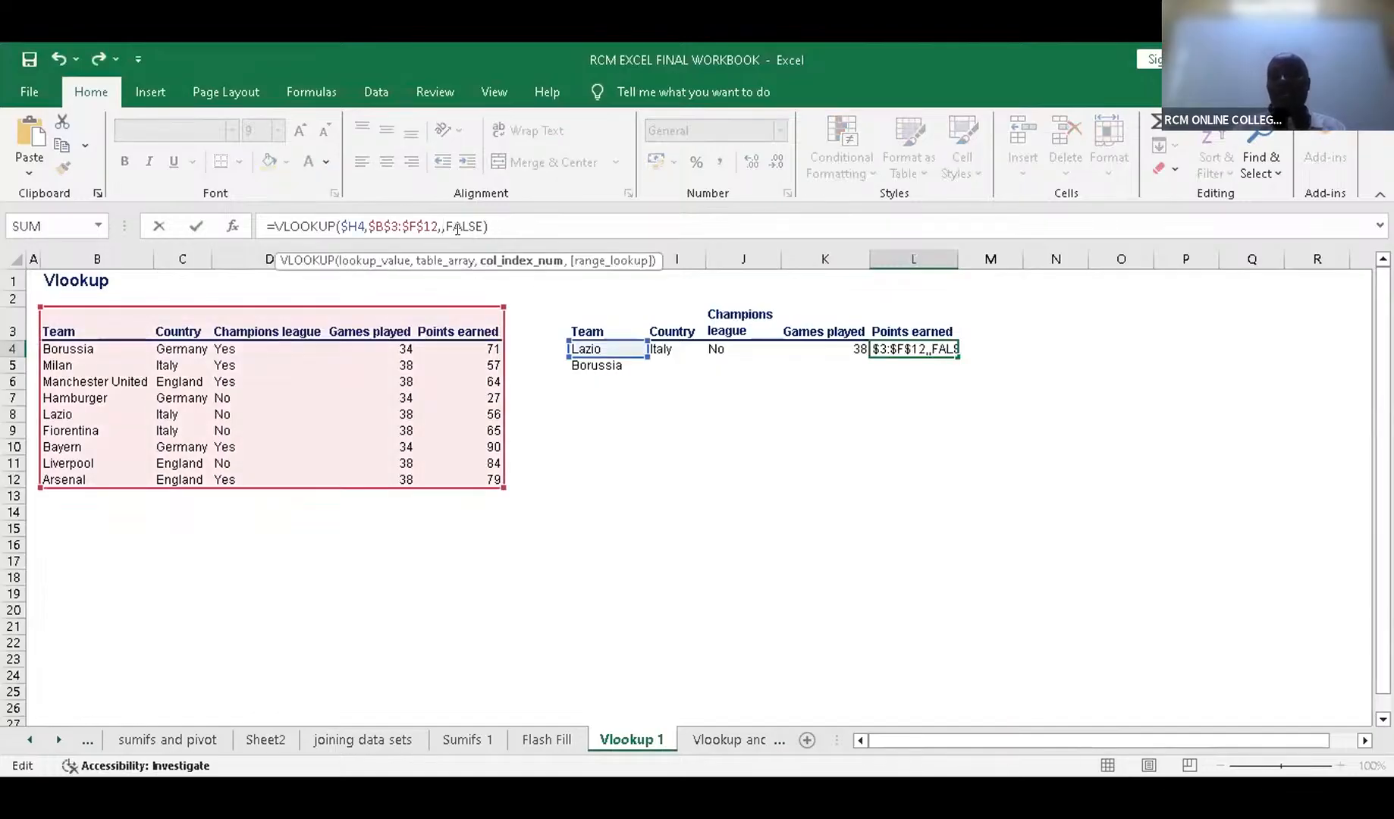
{"action": "type", "text": "5"}
{"action": "key", "text": "Return"}
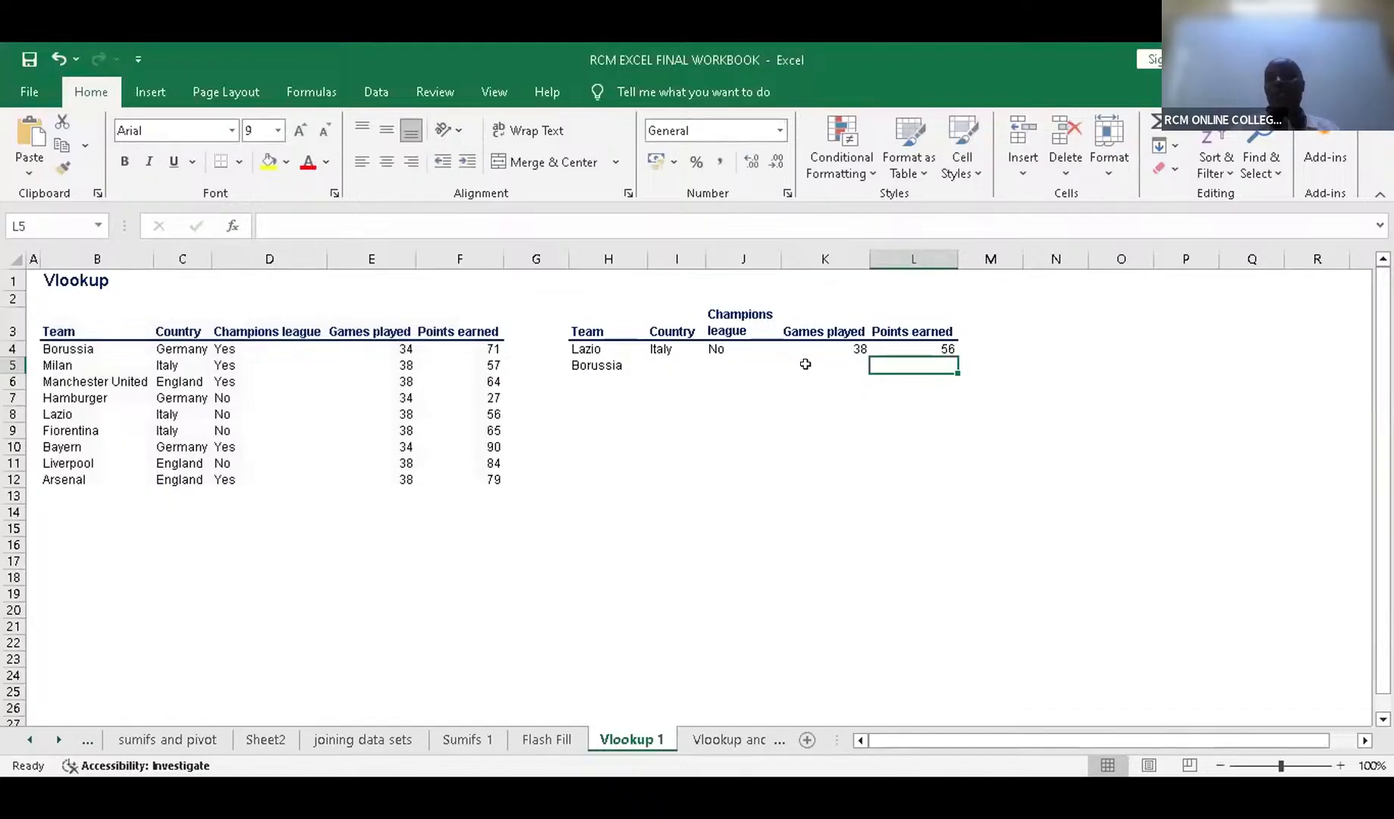
{"action": "key", "text": "Left"}
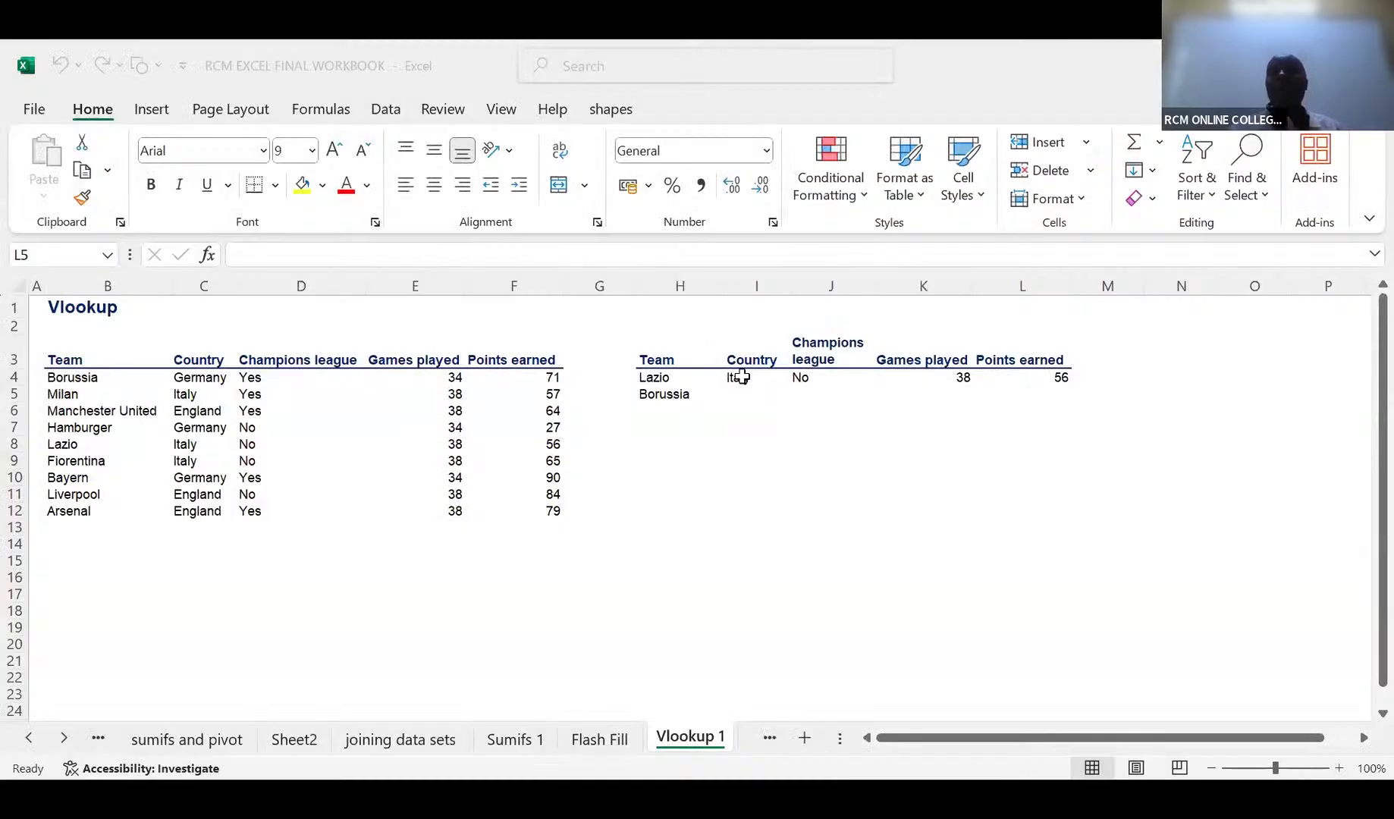
Clear Lazio's lookup formulas from the Country through Points earned cells, I4:L4
{"action": "left_click", "coordinate": [741, 377]}
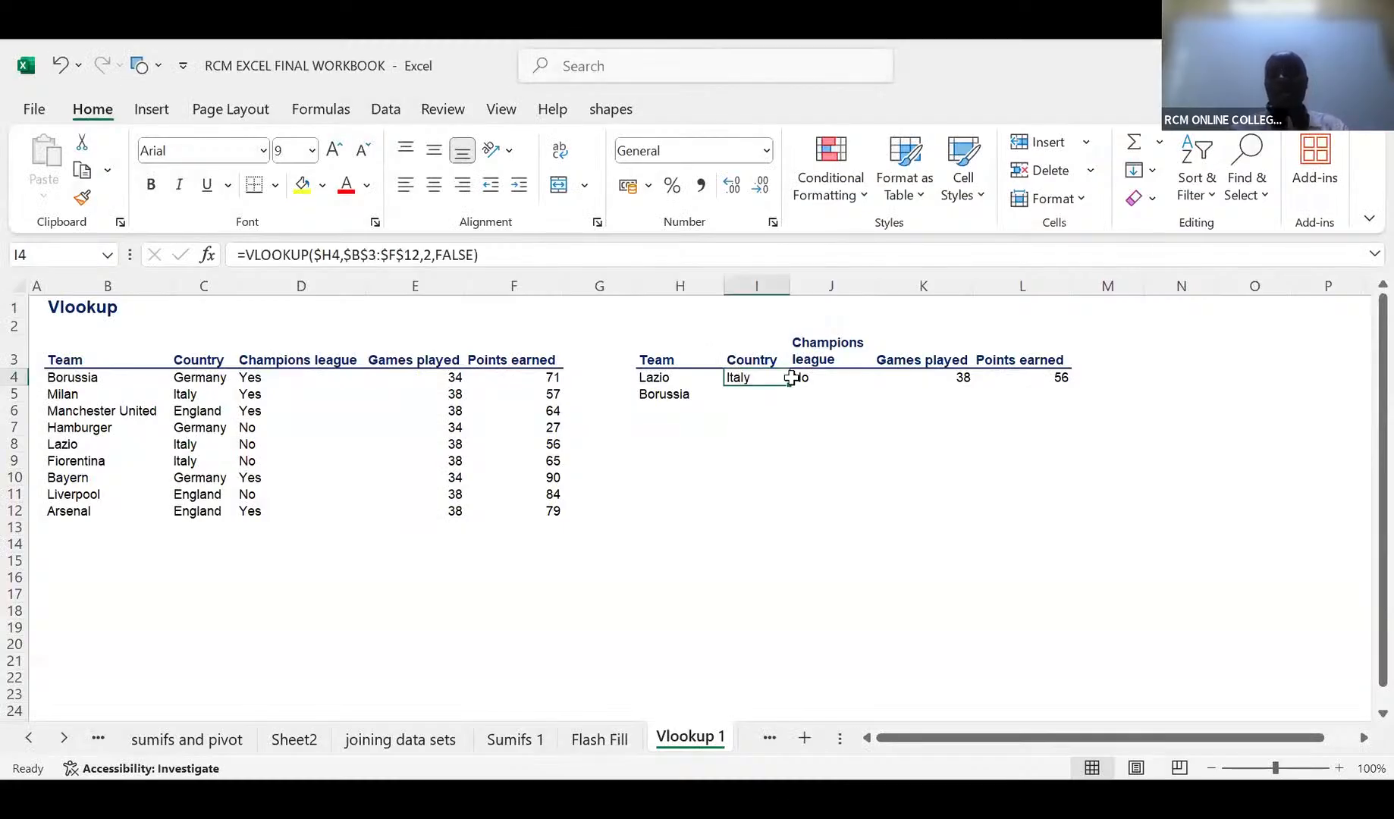
{"action": "left_click", "coordinate": [1020, 375], "text": "shift"}
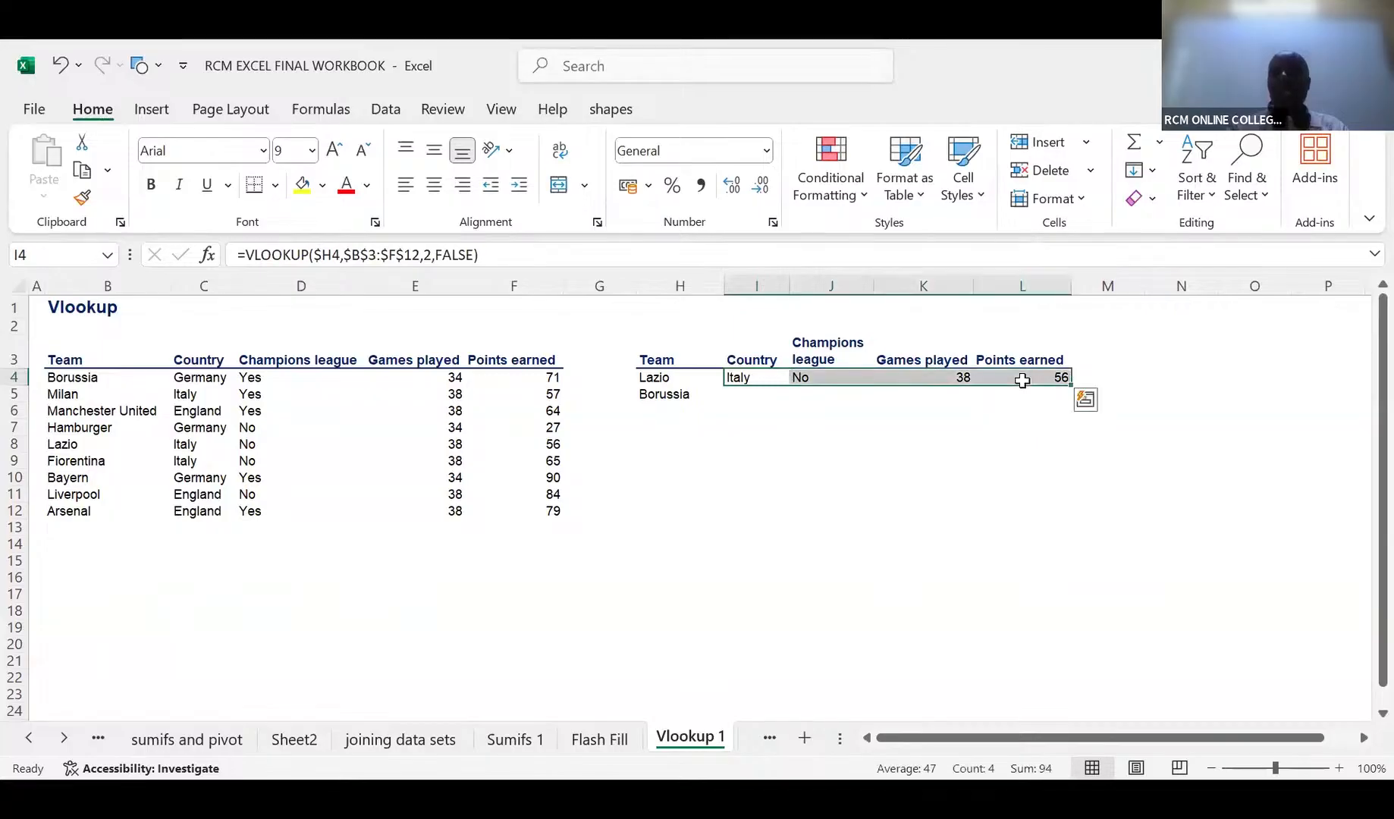
{"action": "key", "text": "Delete"}
Enter the note "CURLY BRACKET=NEAR P=USE SHIFT" in J15 and an opening curly bracket { in J17
{"action": "left_click", "coordinate": [855, 567]}
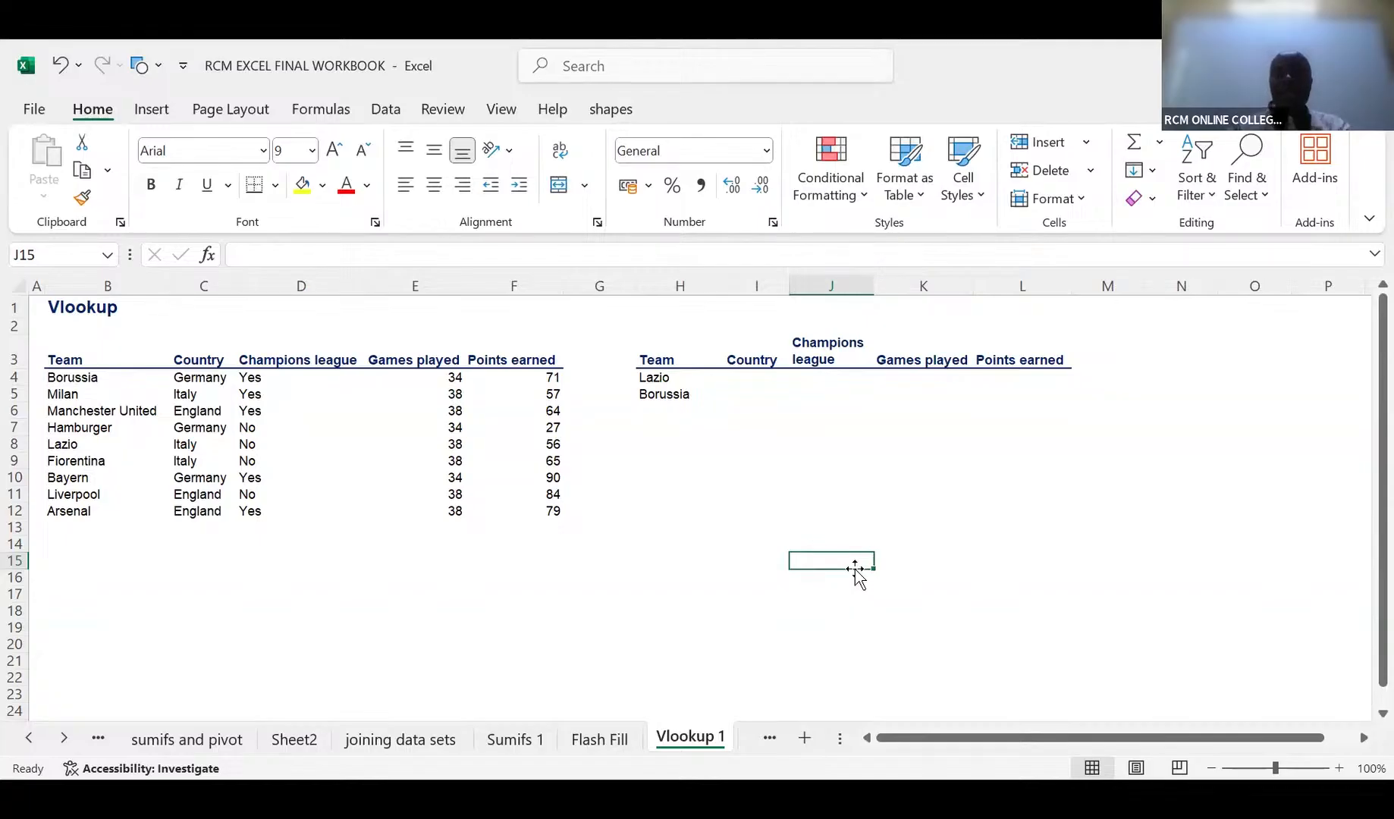
{"action": "type", "text": "CURLY"}
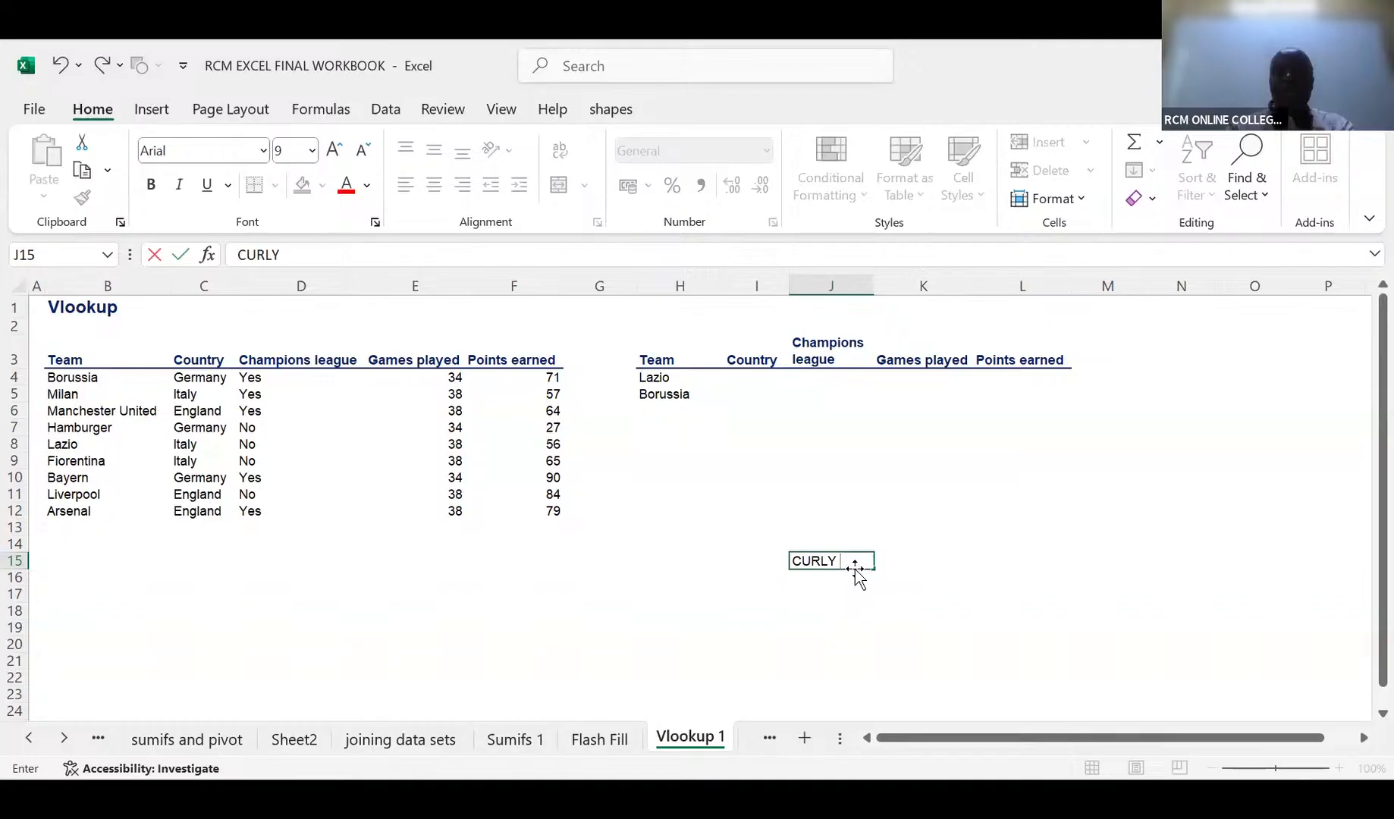
{"action": "type", "text": " BRACKET"}
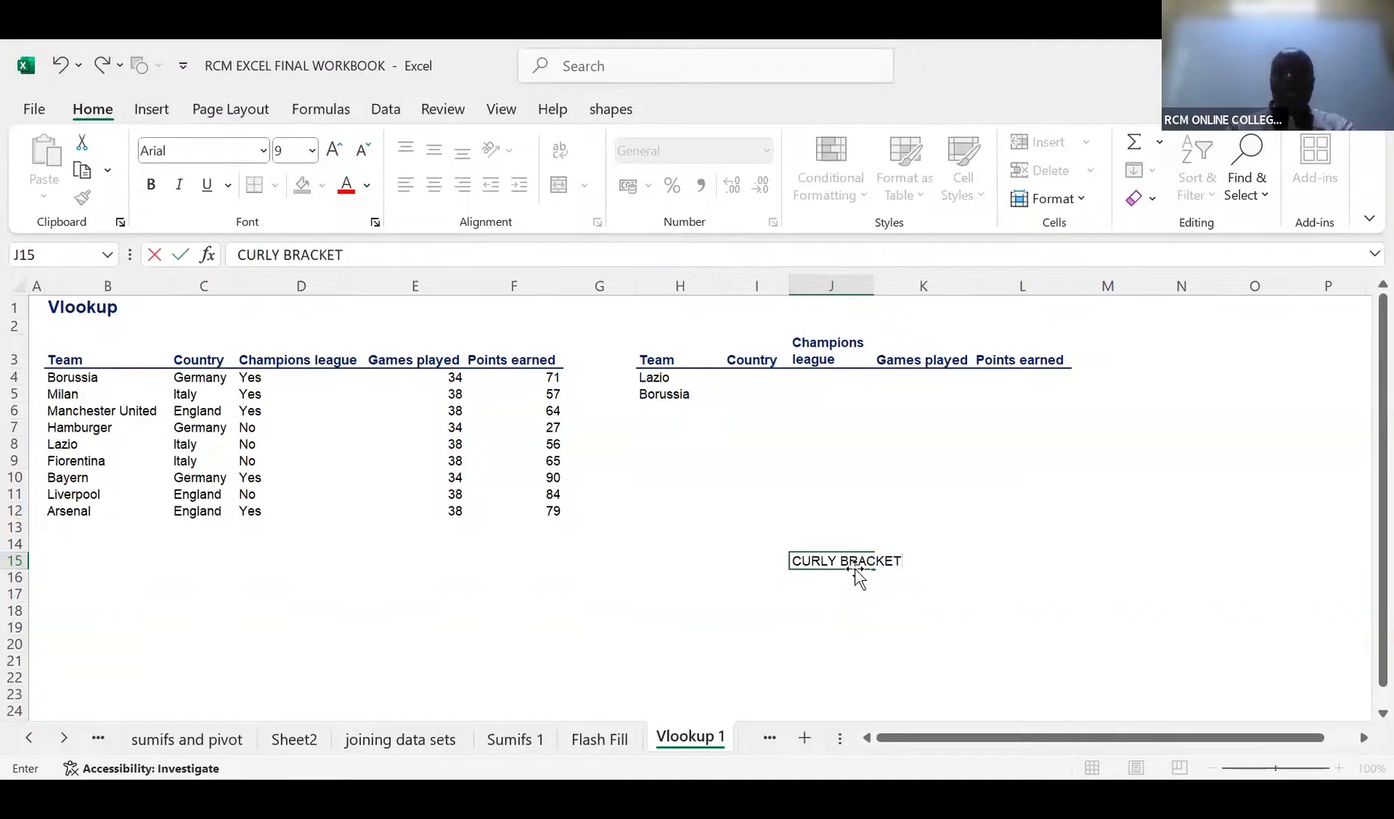
{"action": "type", "text": "=NEAR"}
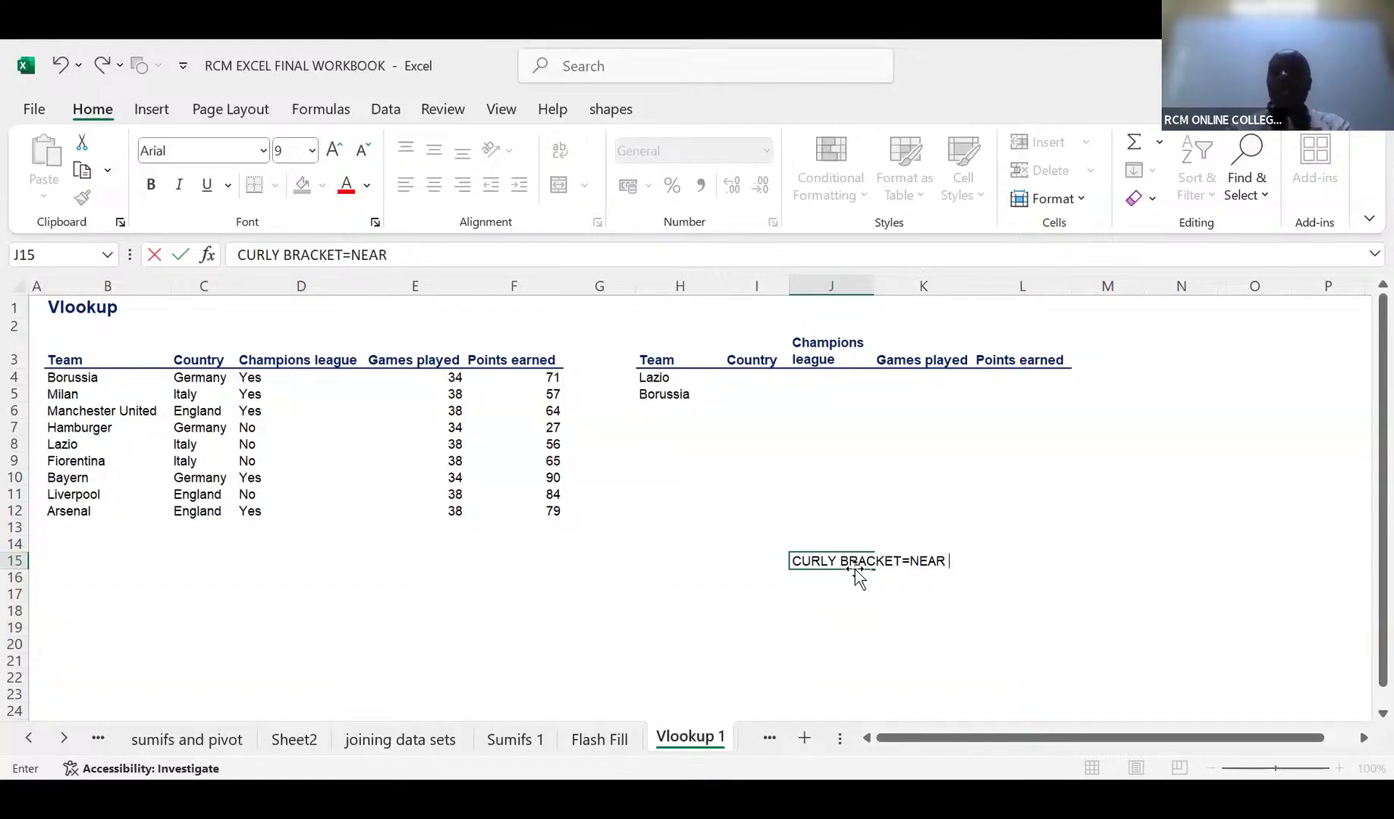
{"action": "type", "text": " P"}
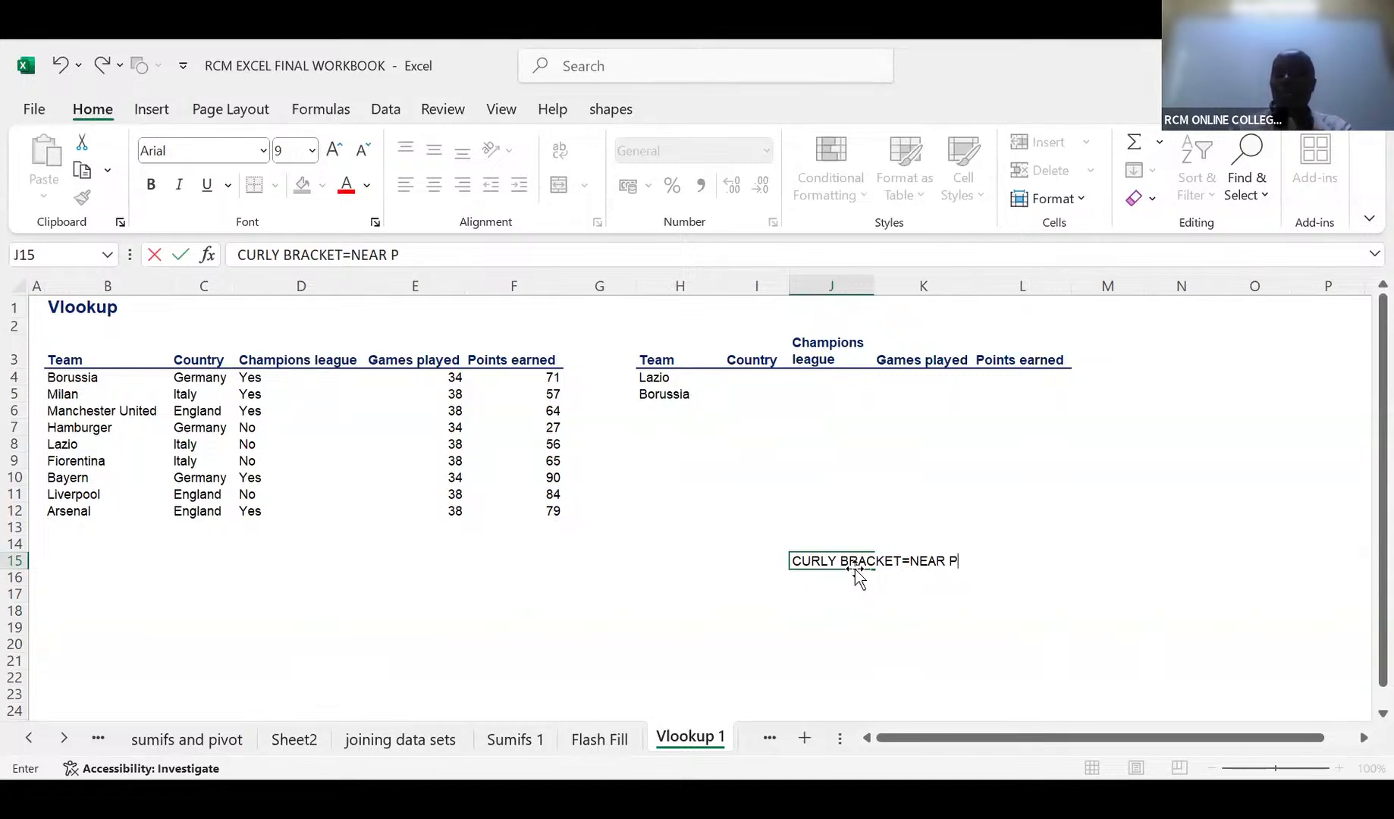
{"action": "type", "text": "="}
{"action": "type", "text": "US"}
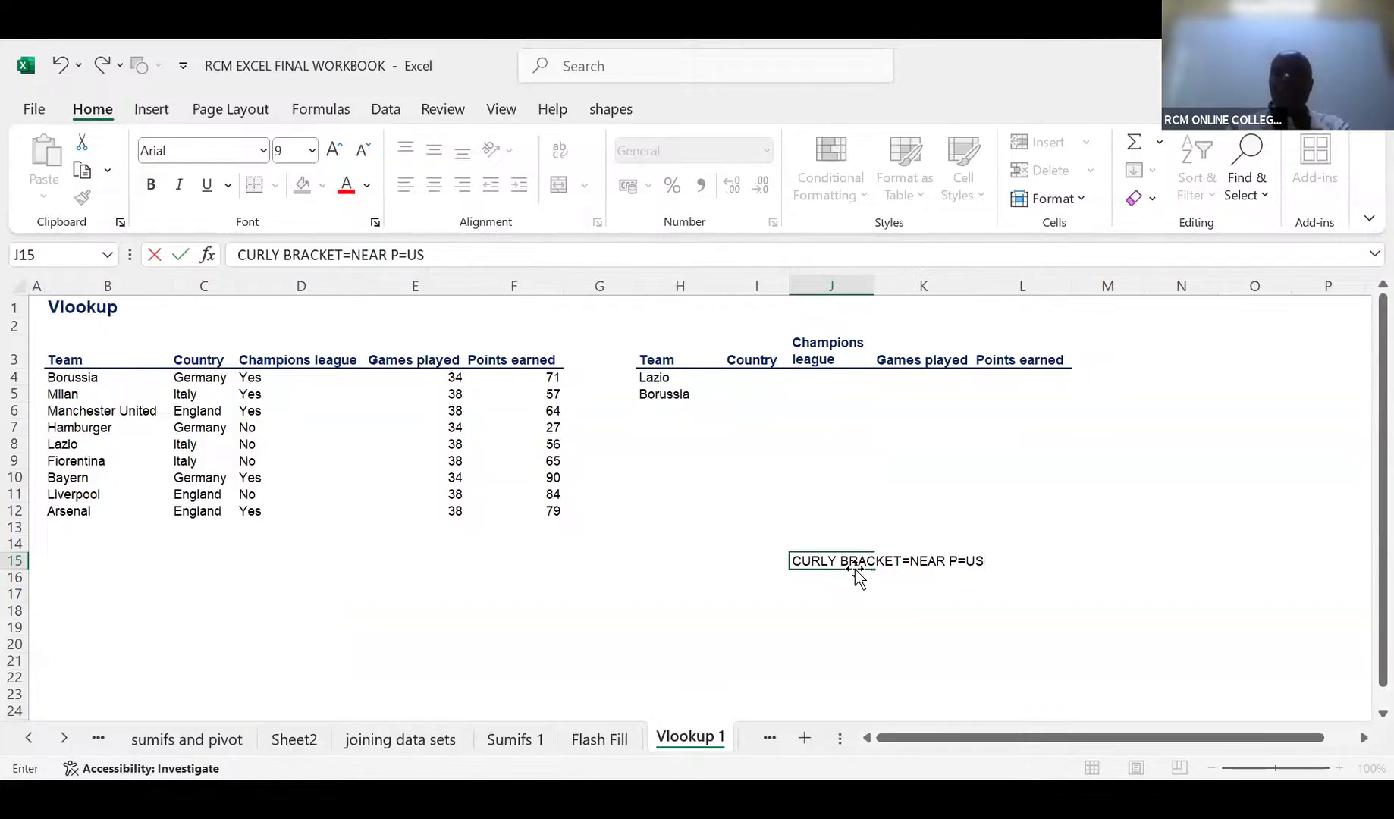
{"action": "type", "text": "IE SHIFT"}
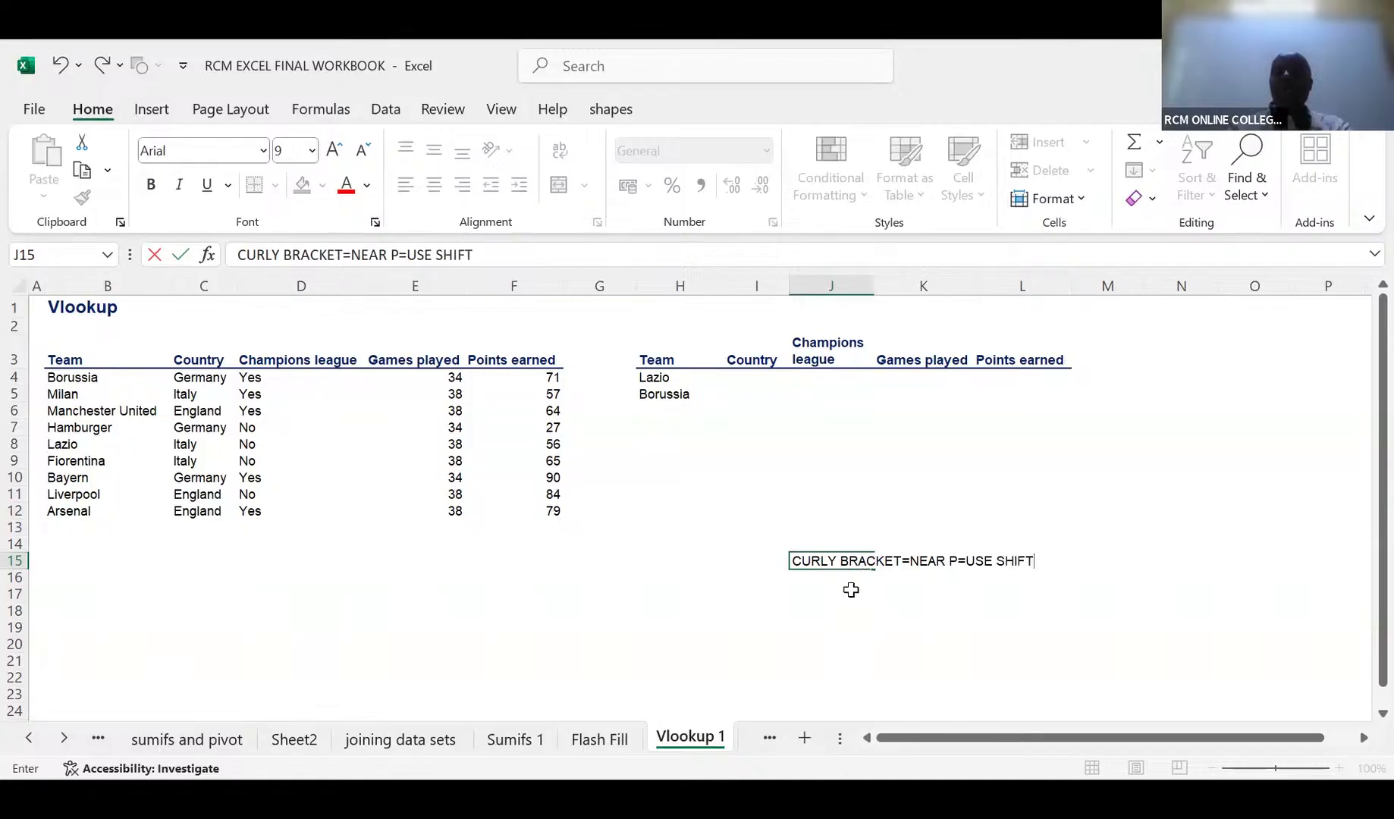
{"action": "left_click", "coordinate": [852, 590]}
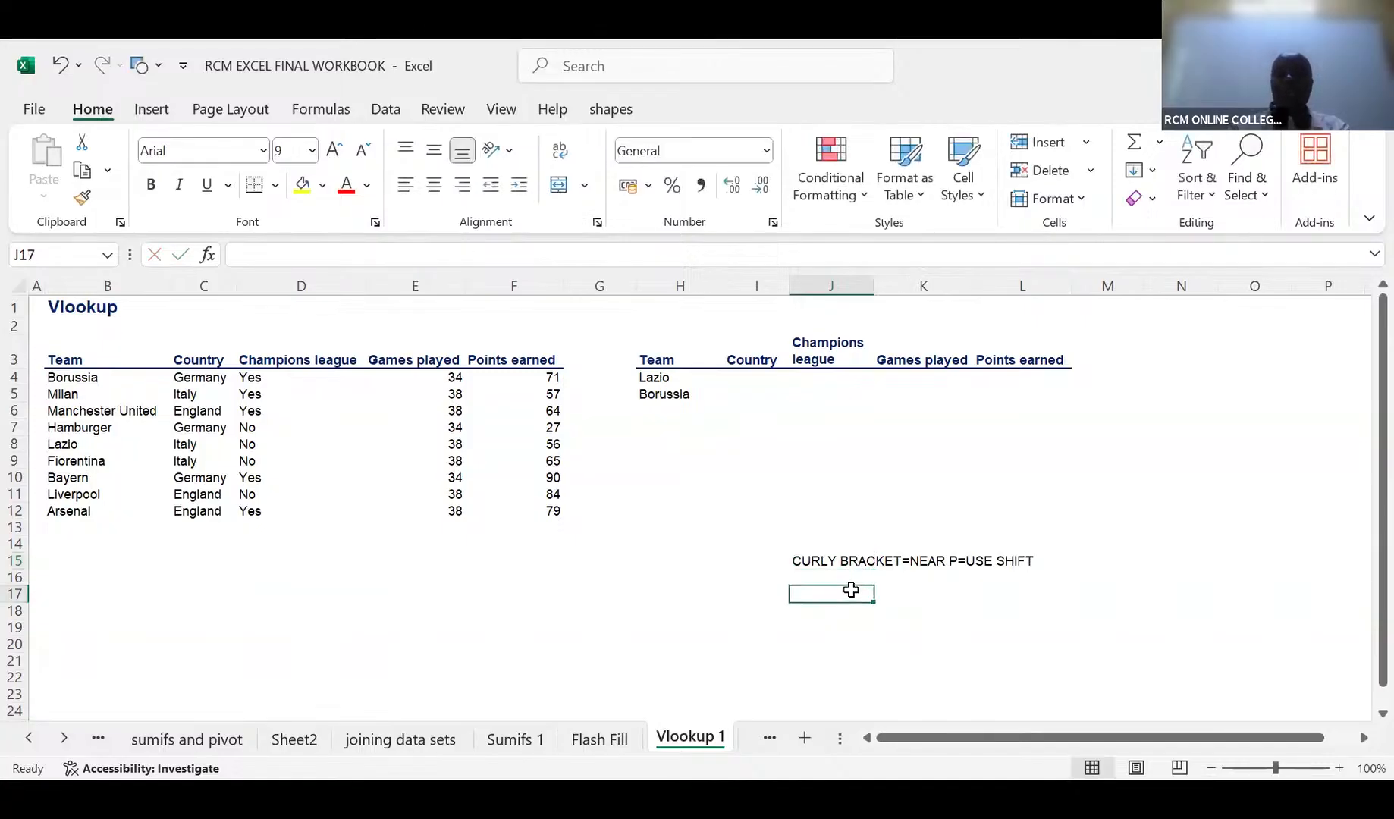
{"action": "type", "text": "{"}
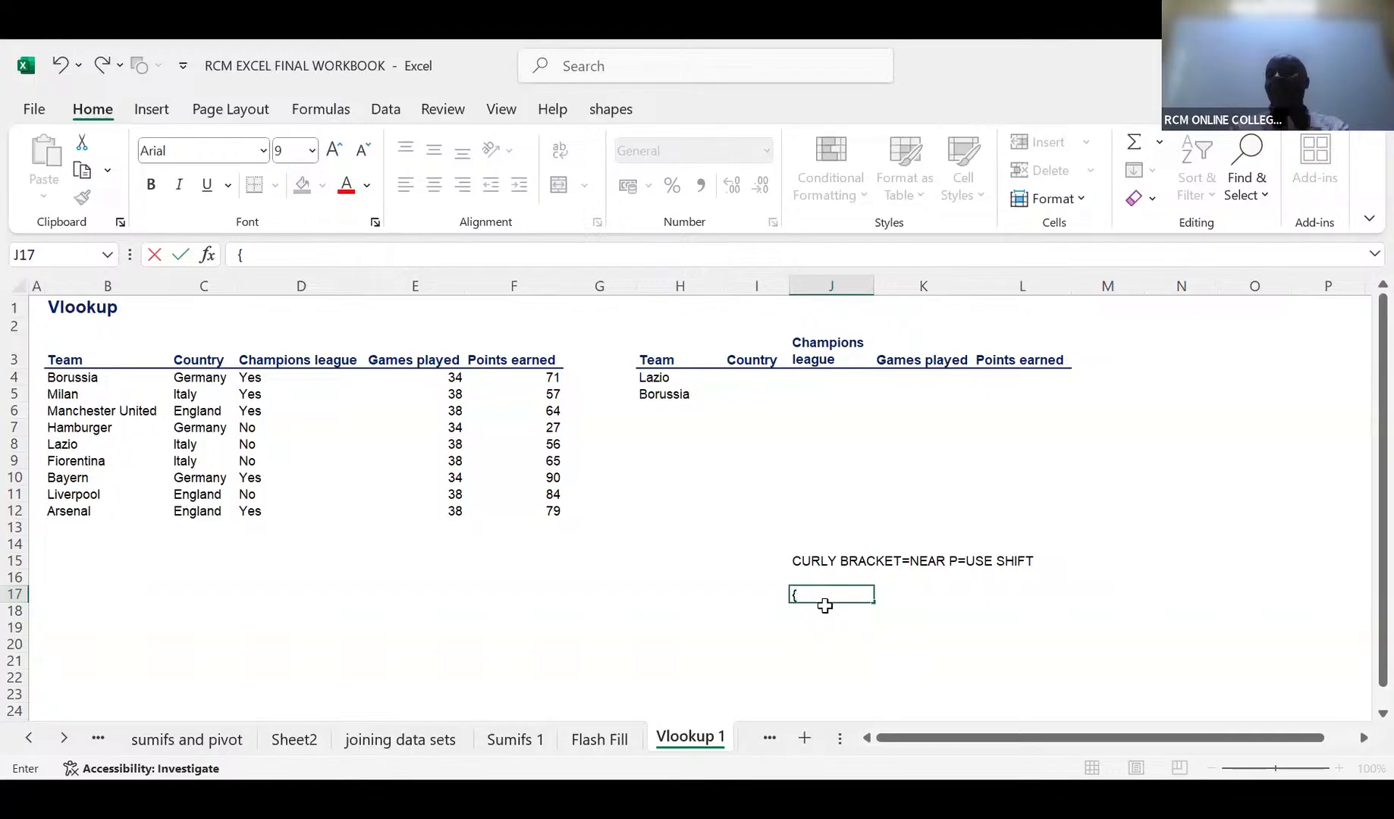
Start a VLOOKUP formula in Lazio's Country cell I4 with the column-locked lookup value $H4
{"action": "left_click", "coordinate": [740, 374]}
{"action": "type", "text": "="}
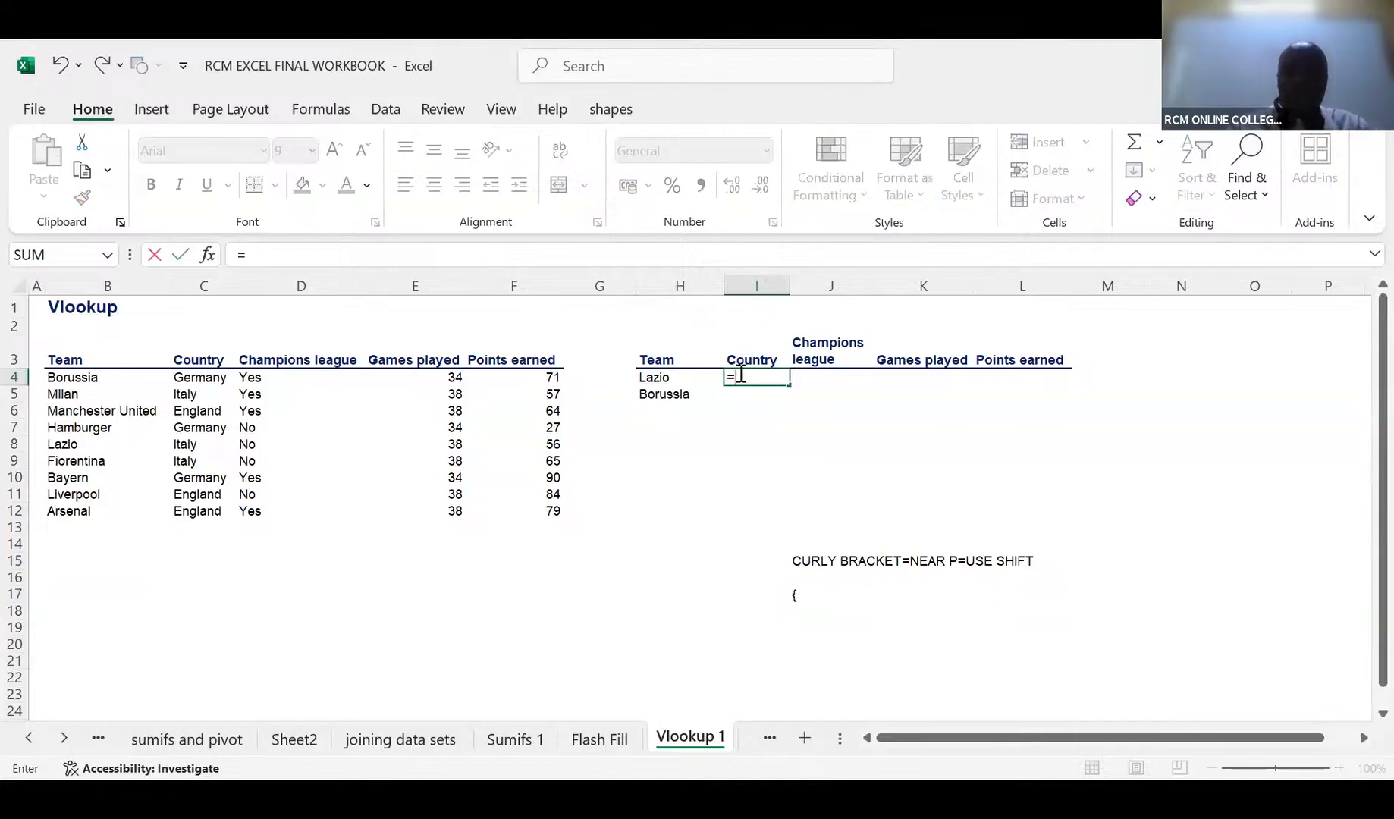
{"action": "type", "text": "VLOO"}
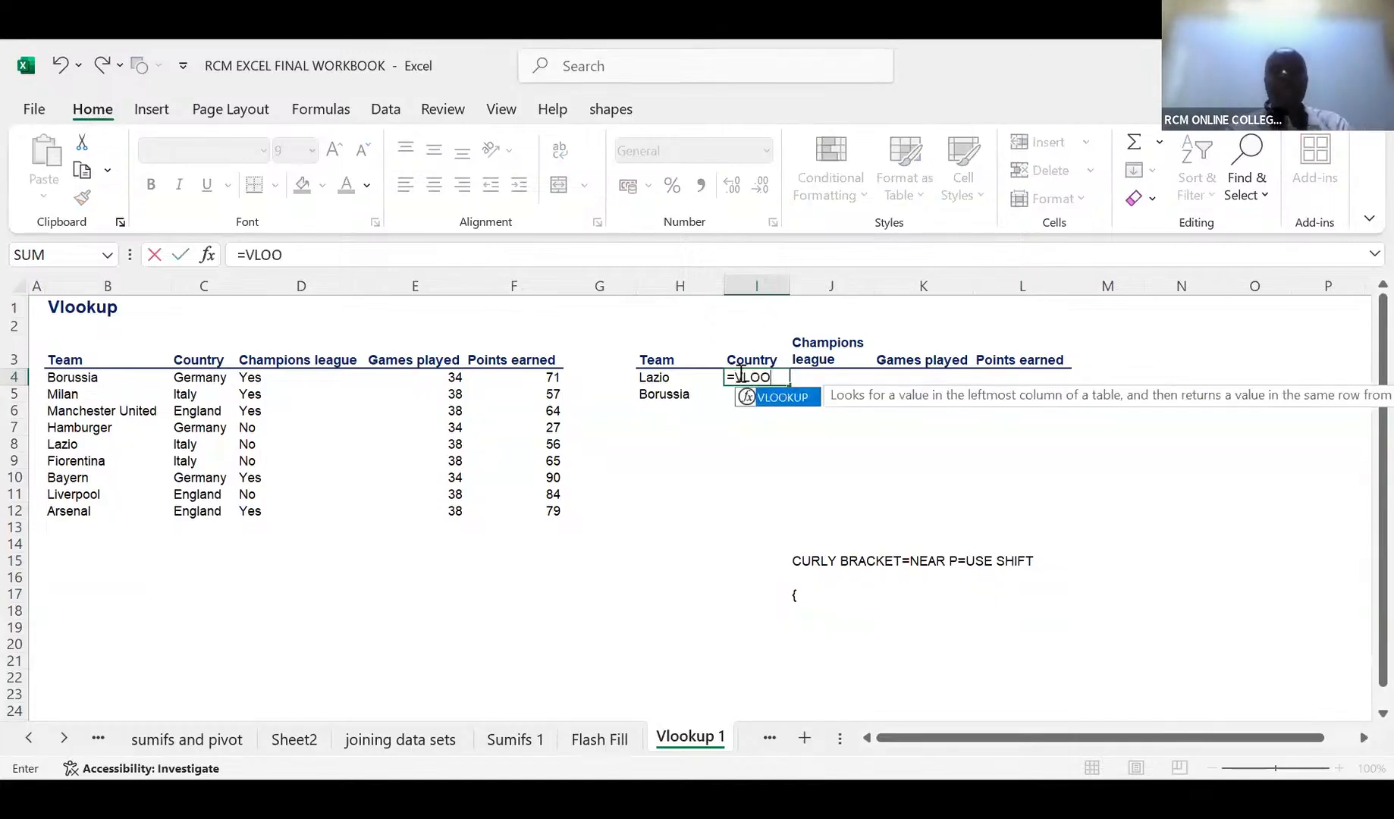
{"action": "key", "text": "Tab"}
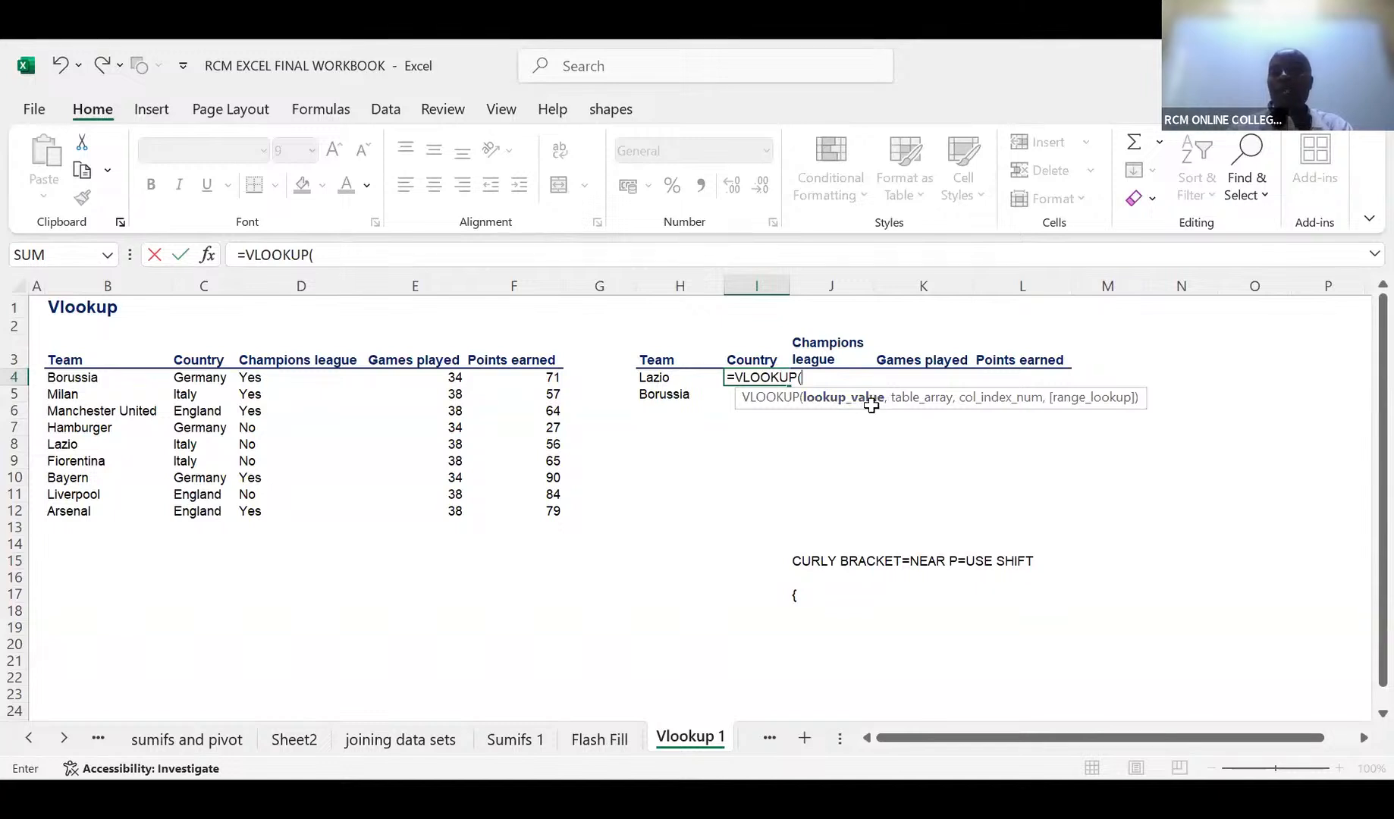
{"action": "left_click", "coordinate": [683, 378]}
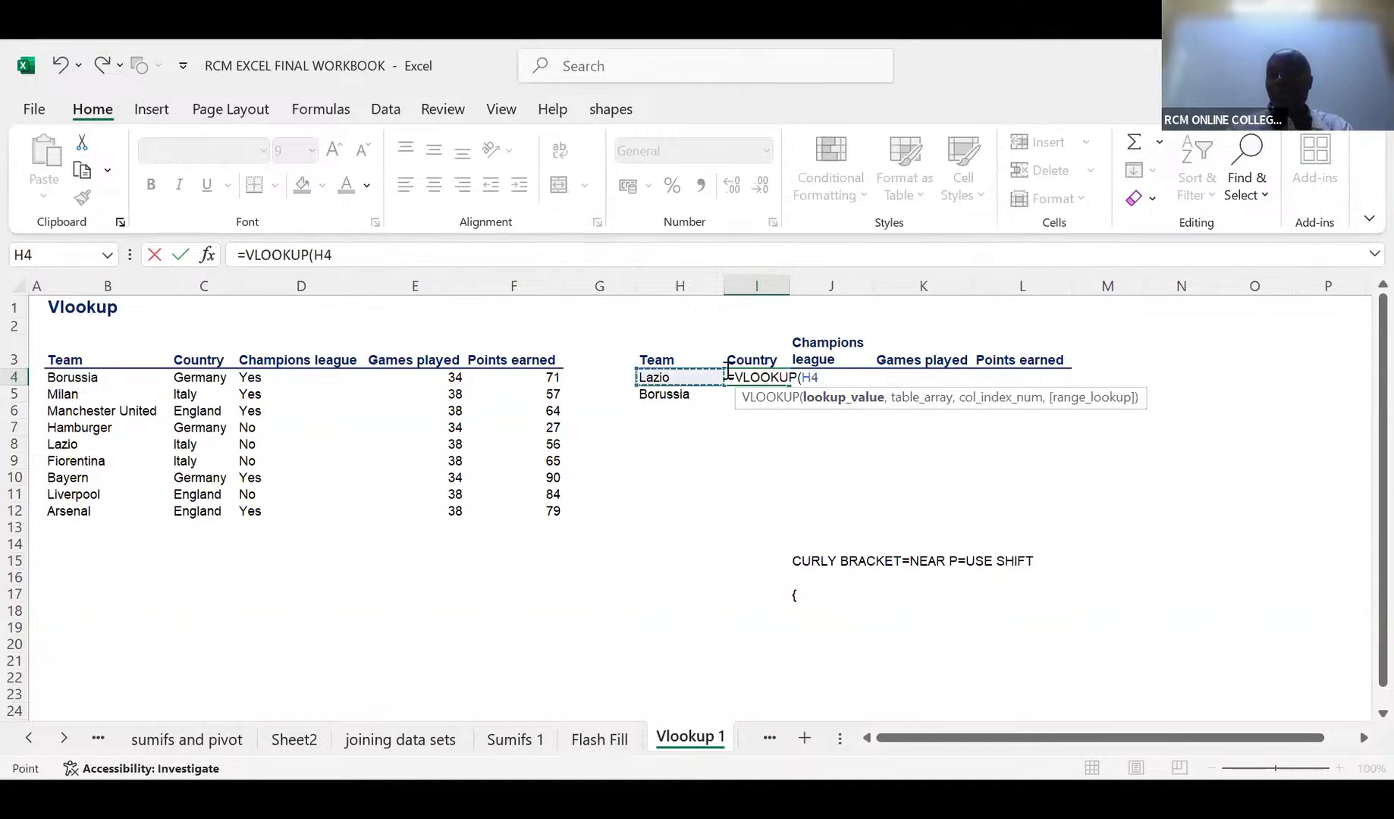
{"action": "left_click", "coordinate": [803, 377]}
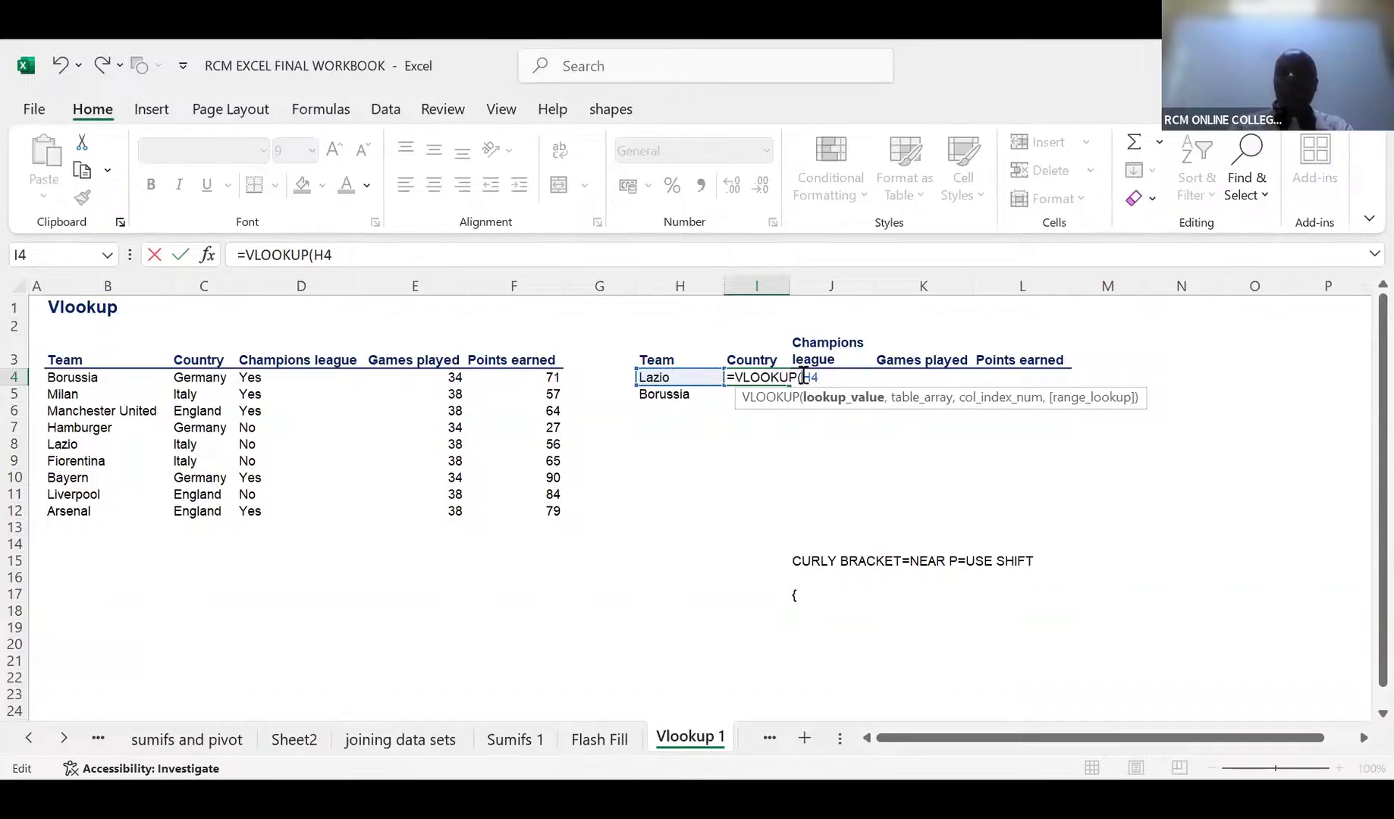
{"action": "type", "text": "$H4"}
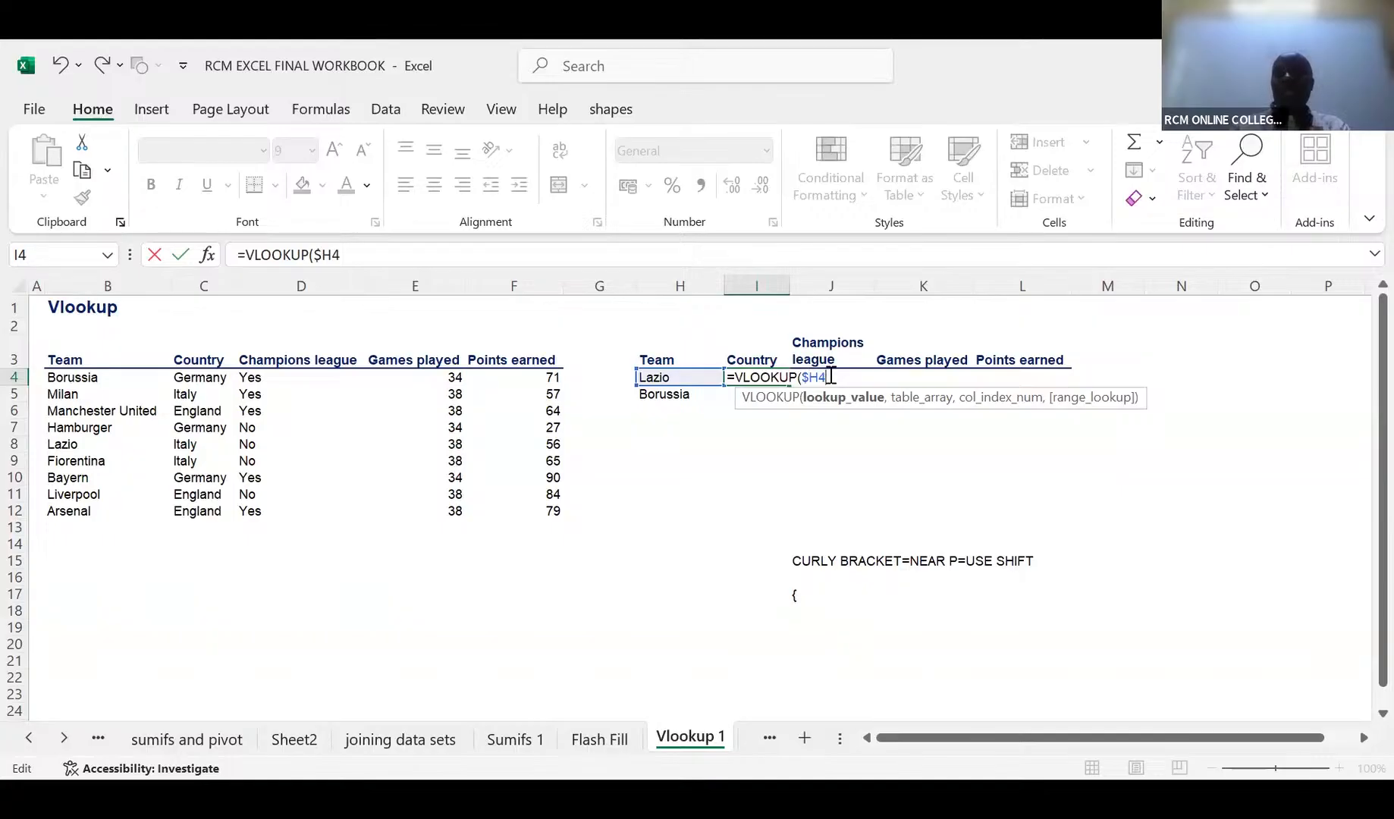
{"action": "type", "text": ","}
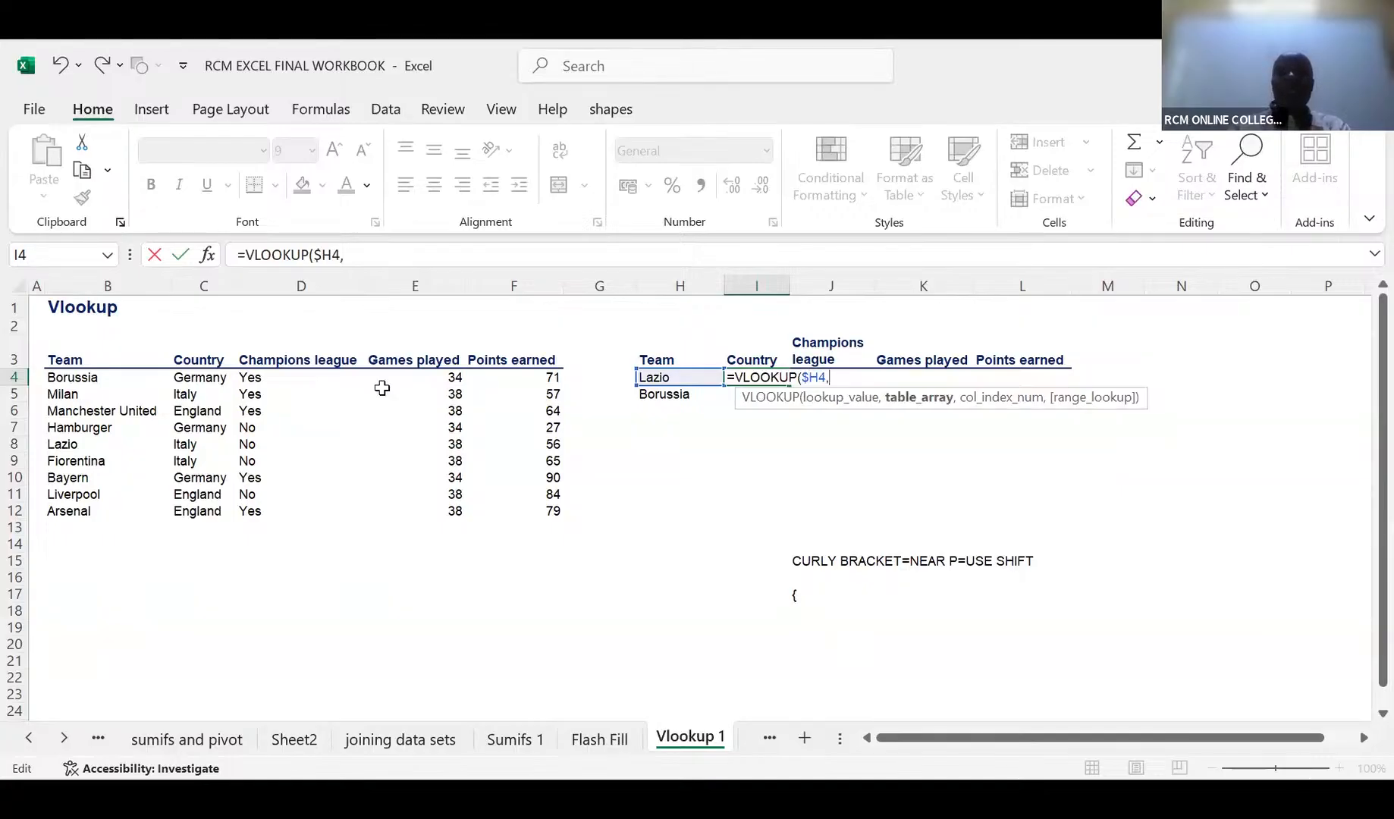
Add the team table including its headers as the VLOOKUP's table array with absolute references, $B$3:$F$12
{"action": "left_click", "coordinate": [67, 359]}
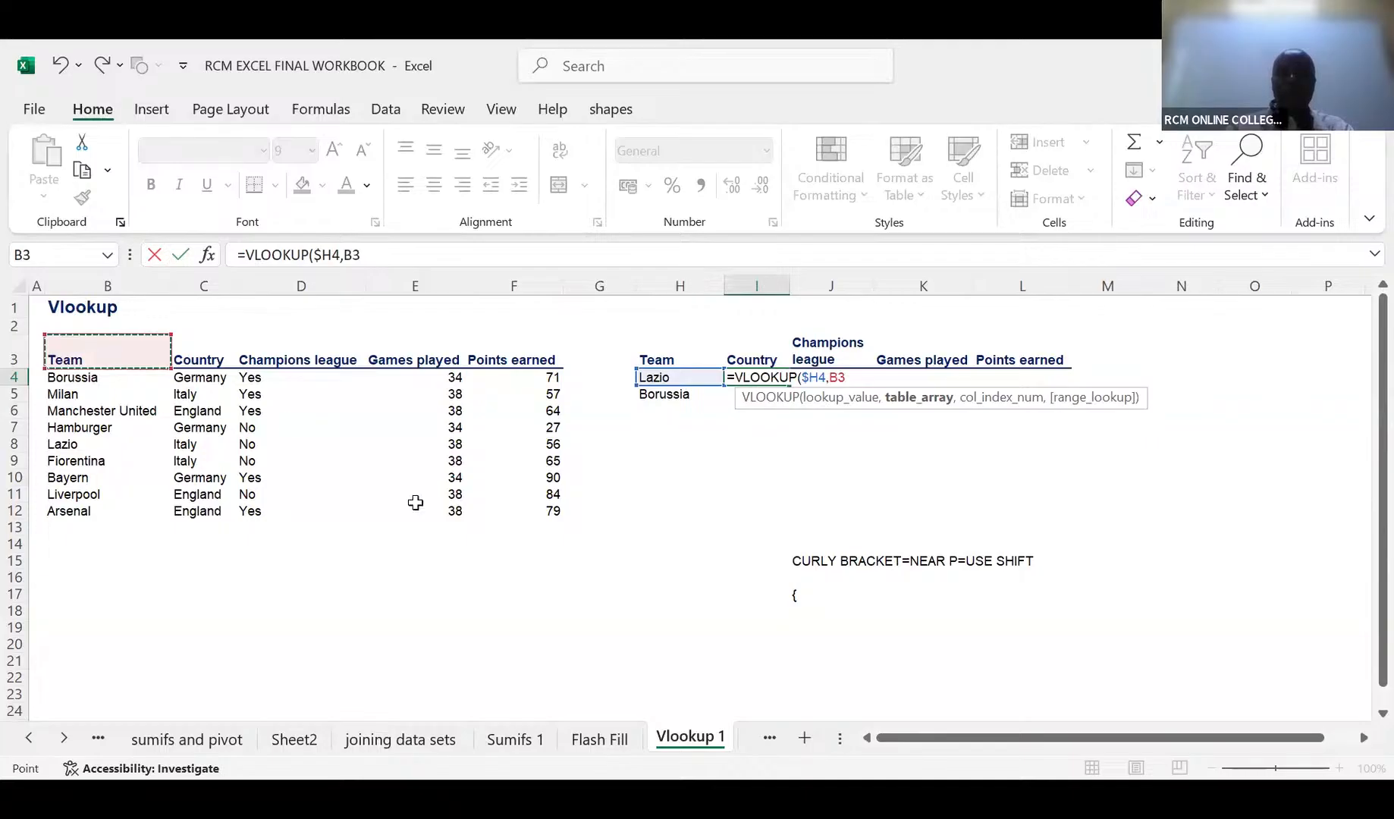
{"action": "left_click", "coordinate": [483, 516], "text": "shift"}
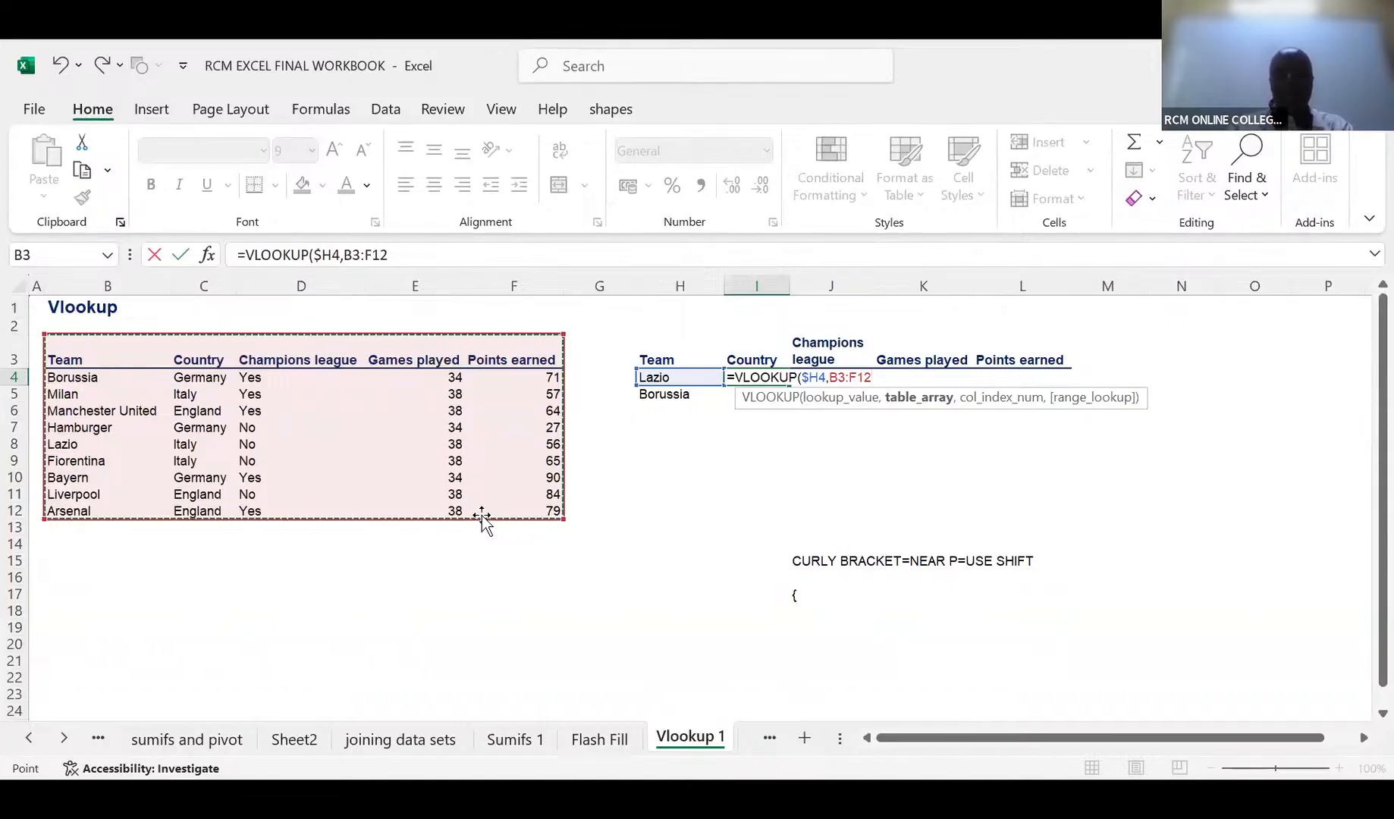
{"action": "key", "text": "F4"}
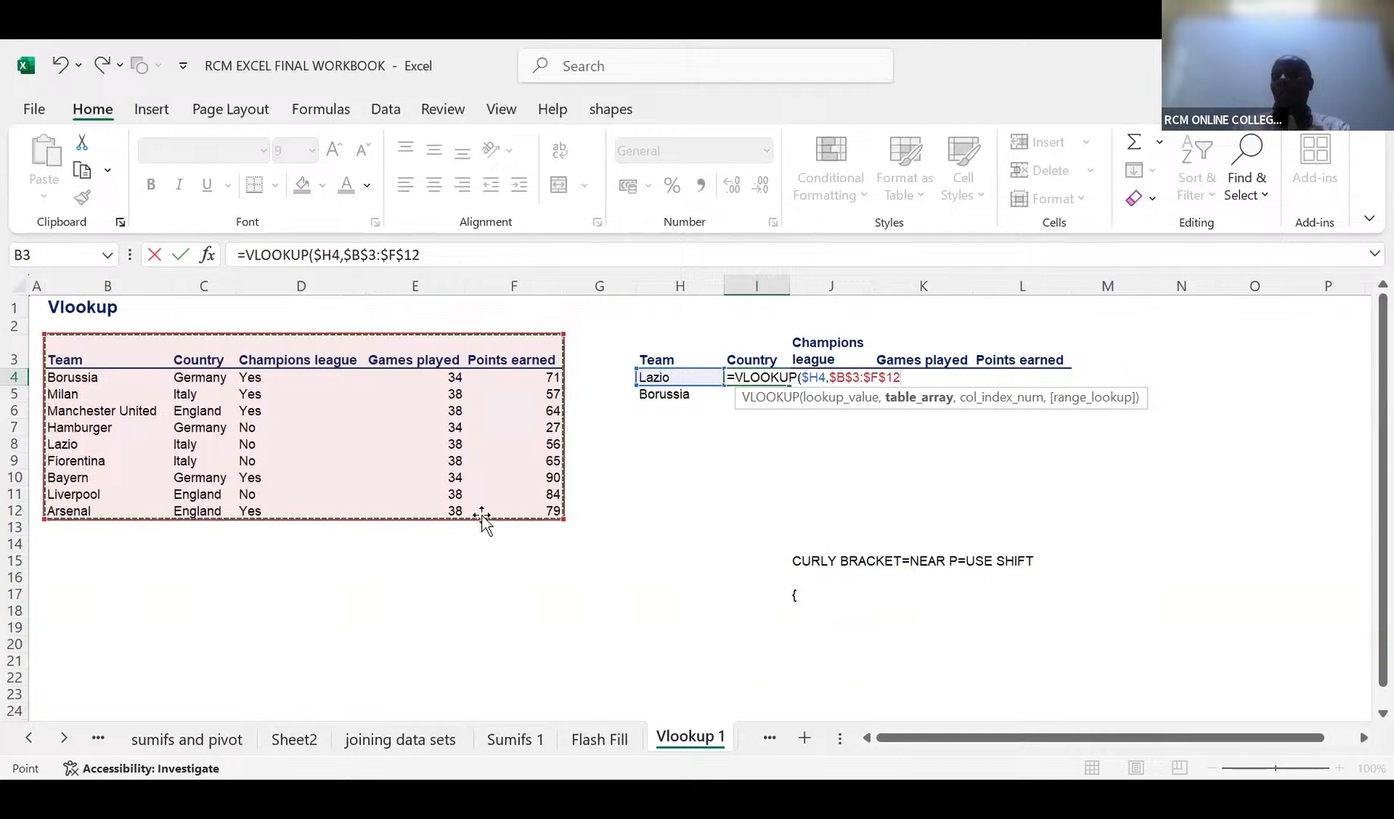
Complete the VLOOKUP in I4 with the column index array {2,3,4,5} and exact match 0, and enter the formula
{"action": "type", "text": ","}
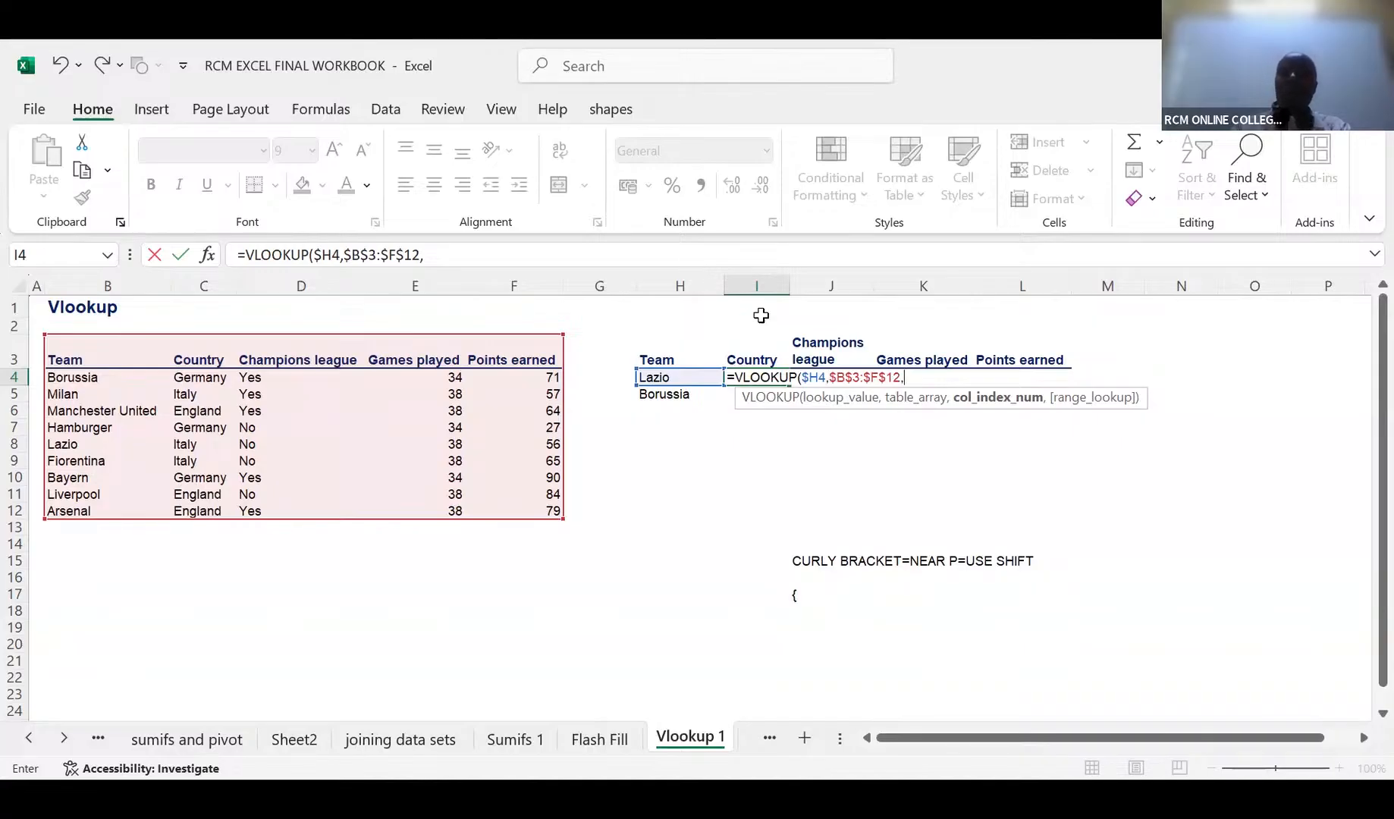
{"action": "type", "text": "{"}
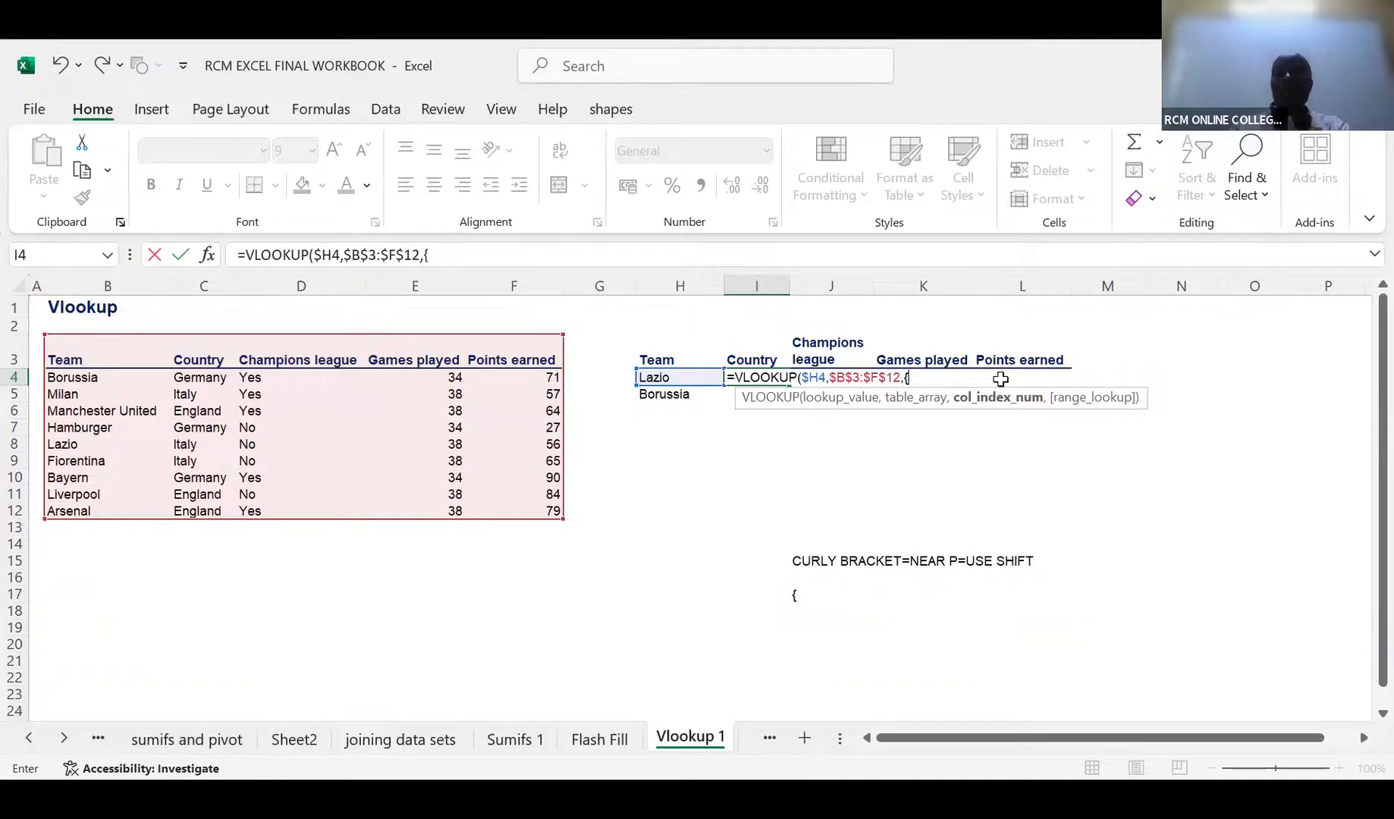
{"action": "type", "text": "2,3,4"}
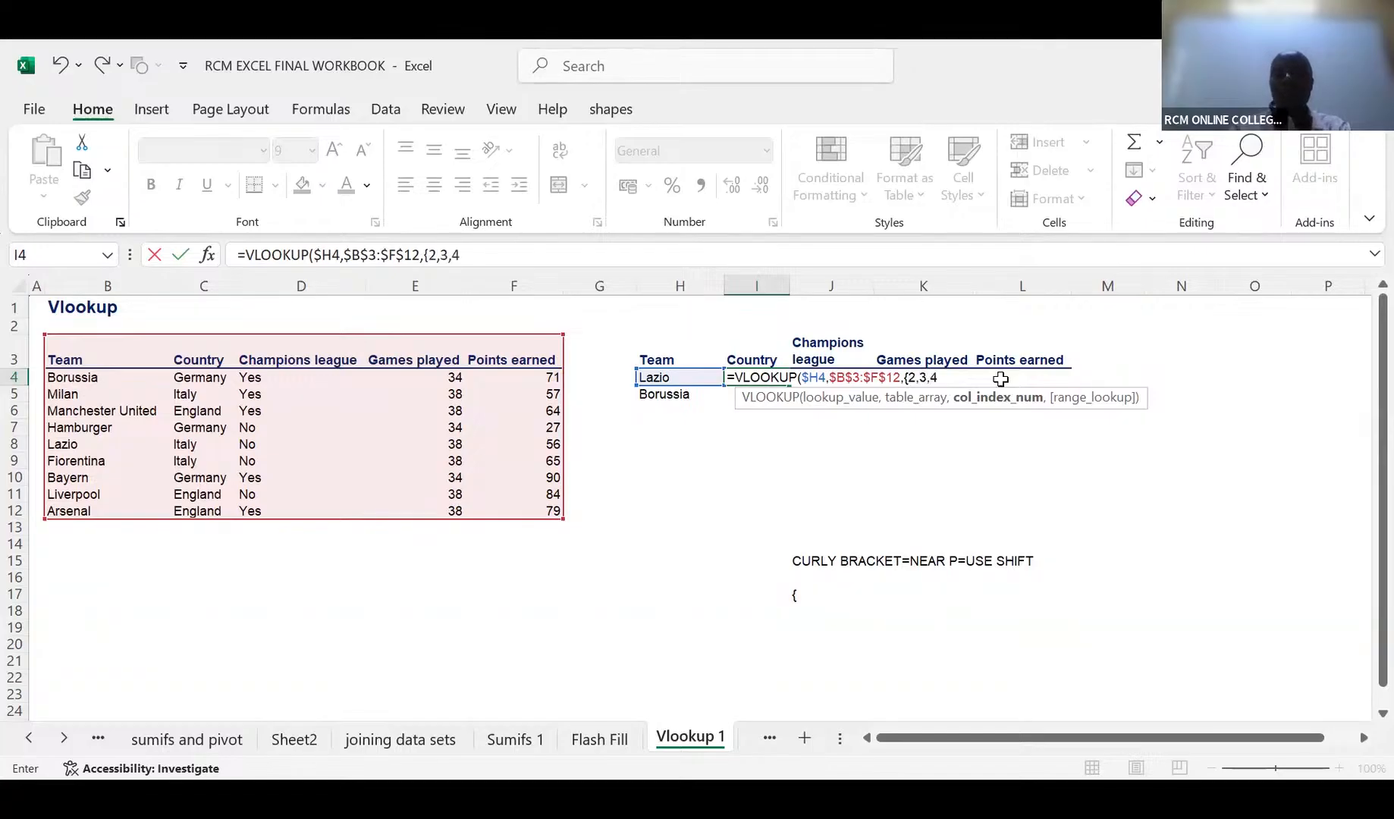
{"action": "type", "text": ",5"}
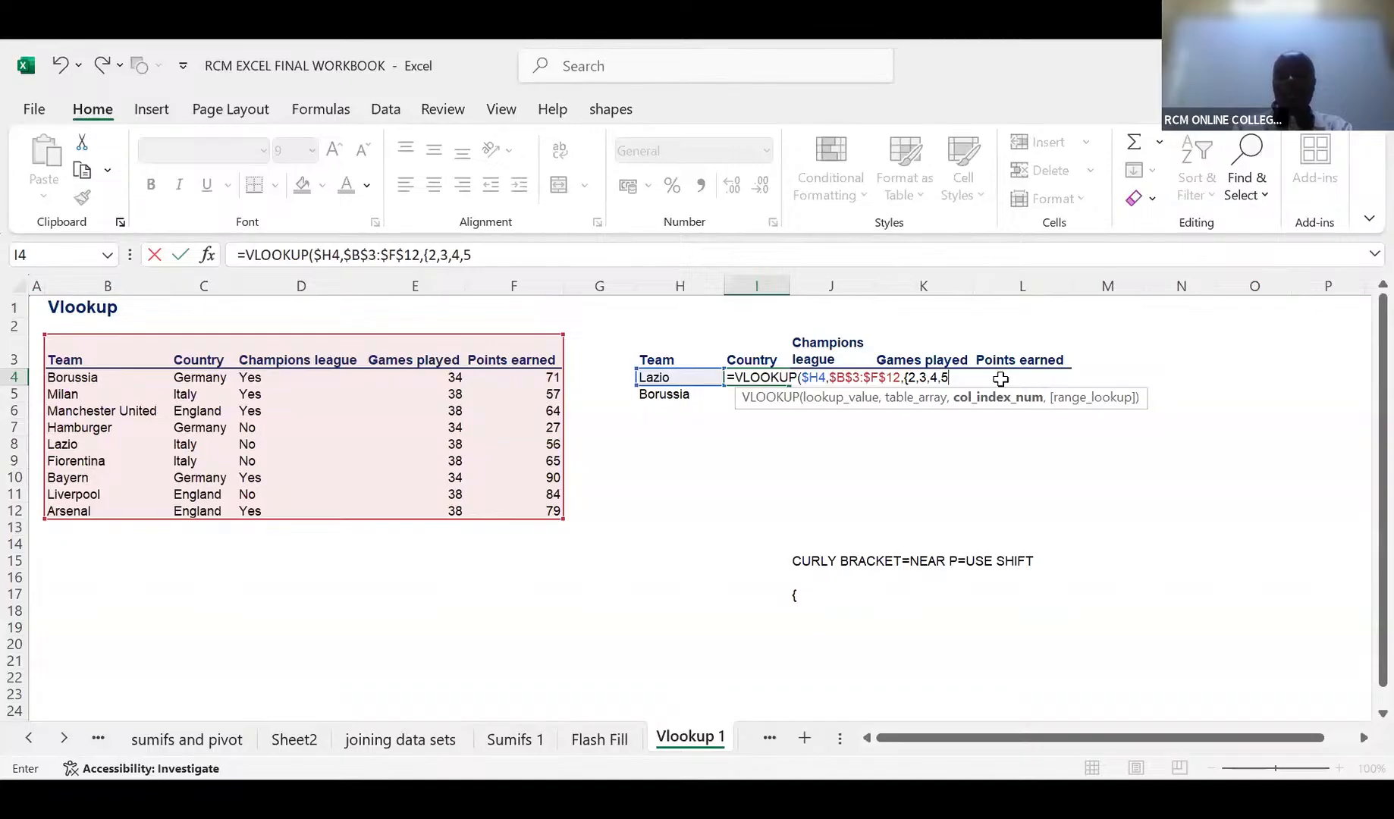
{"action": "type", "text": "}"}
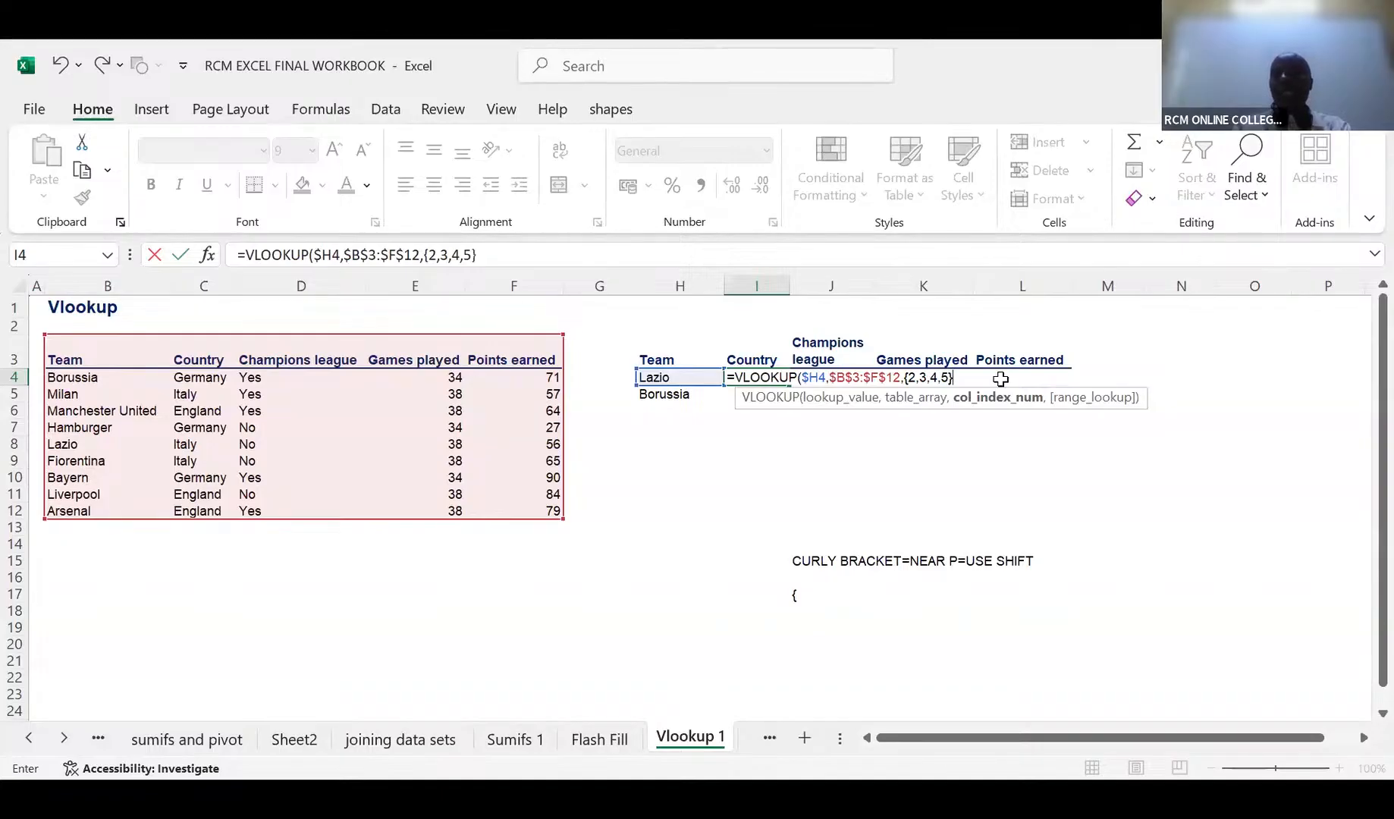
{"action": "type", "text": ","}
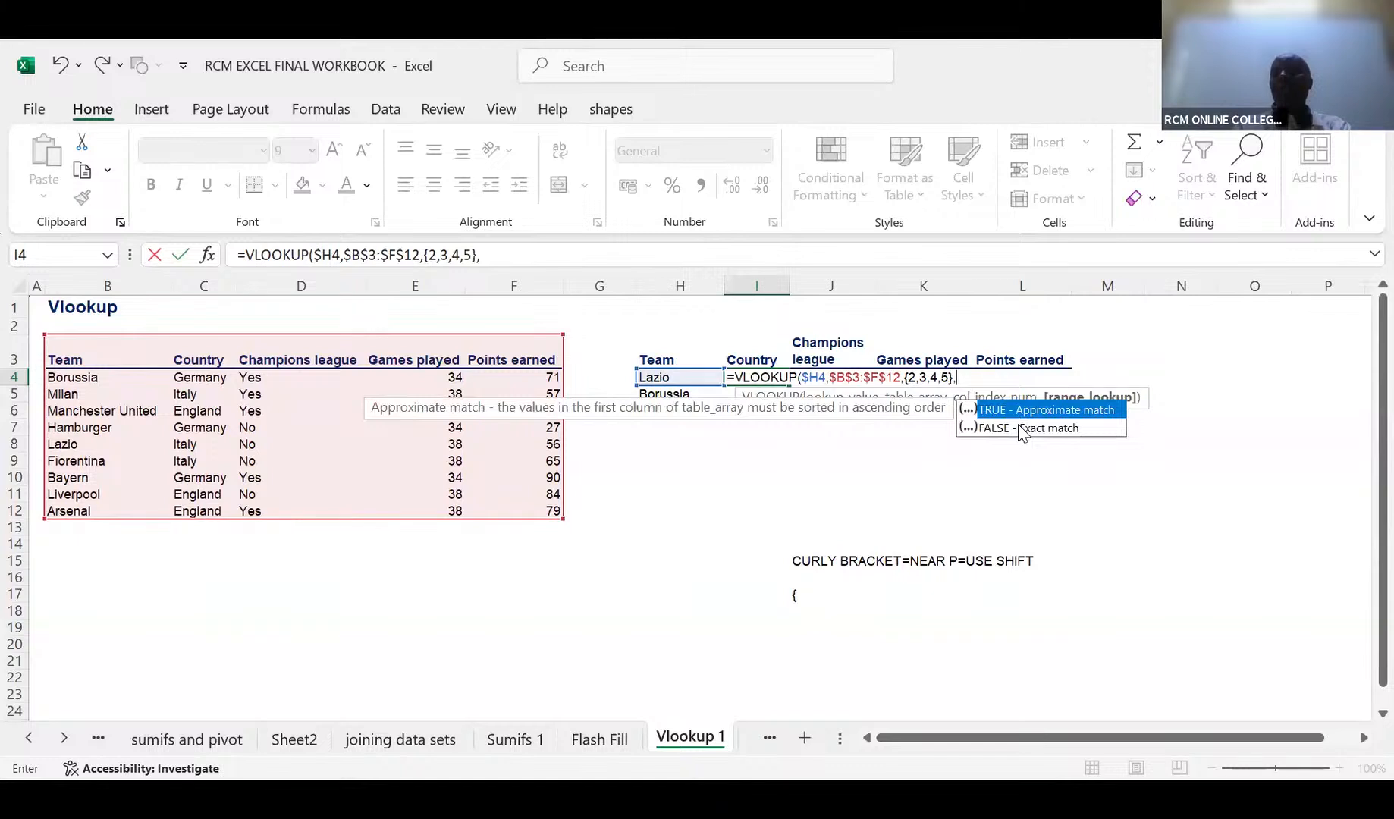
{"action": "type", "text": "0"}
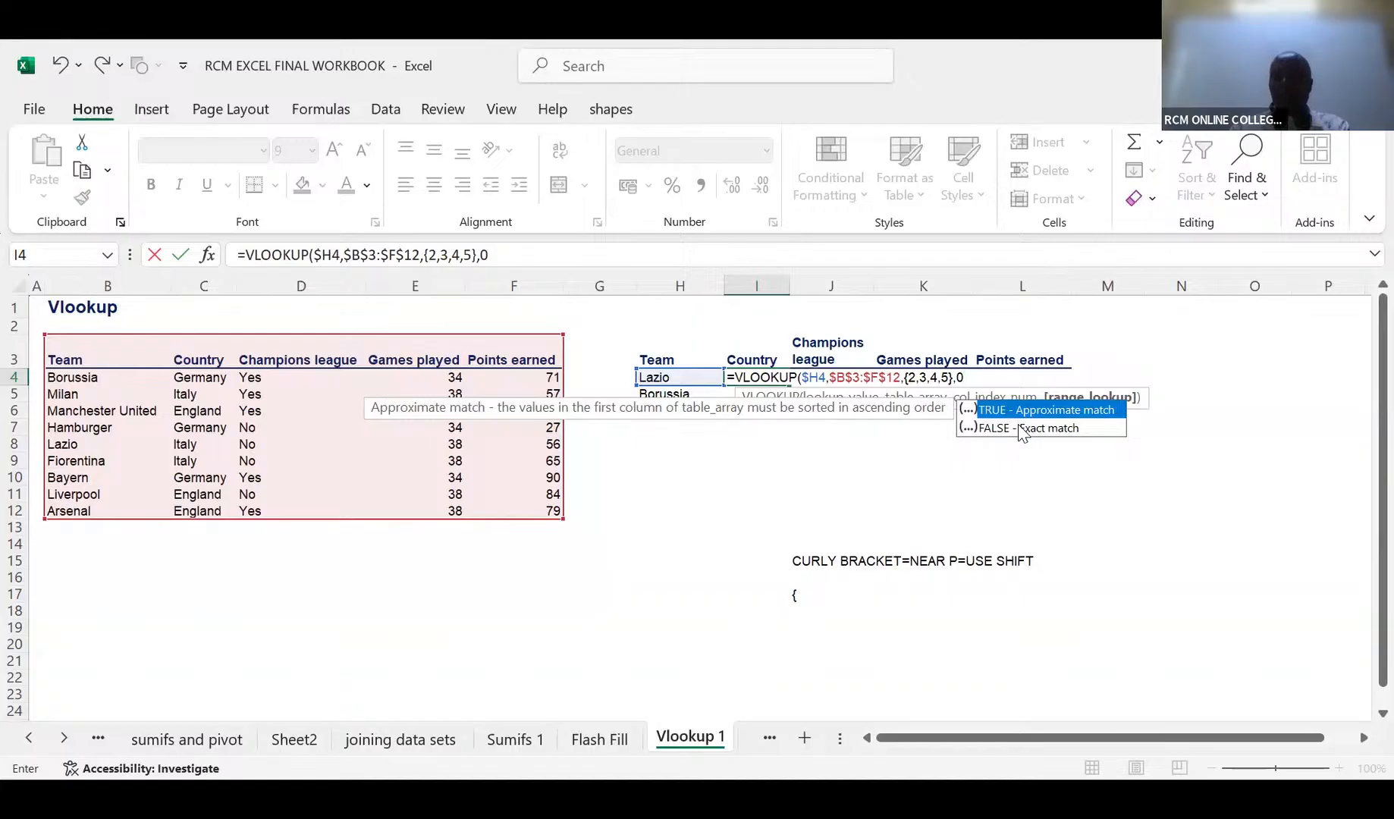
{"action": "type", "text": ")"}
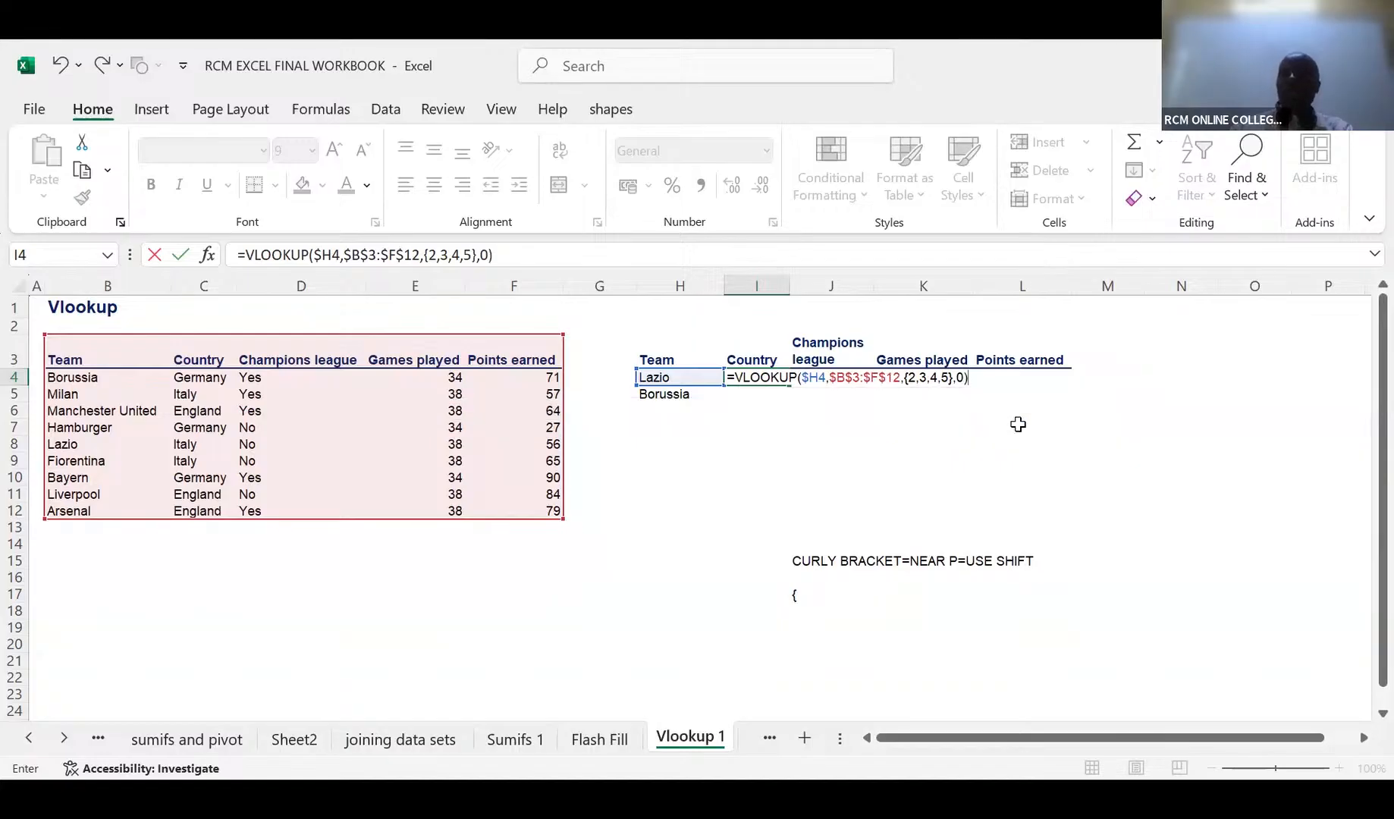
{"action": "key", "text": "Return"}
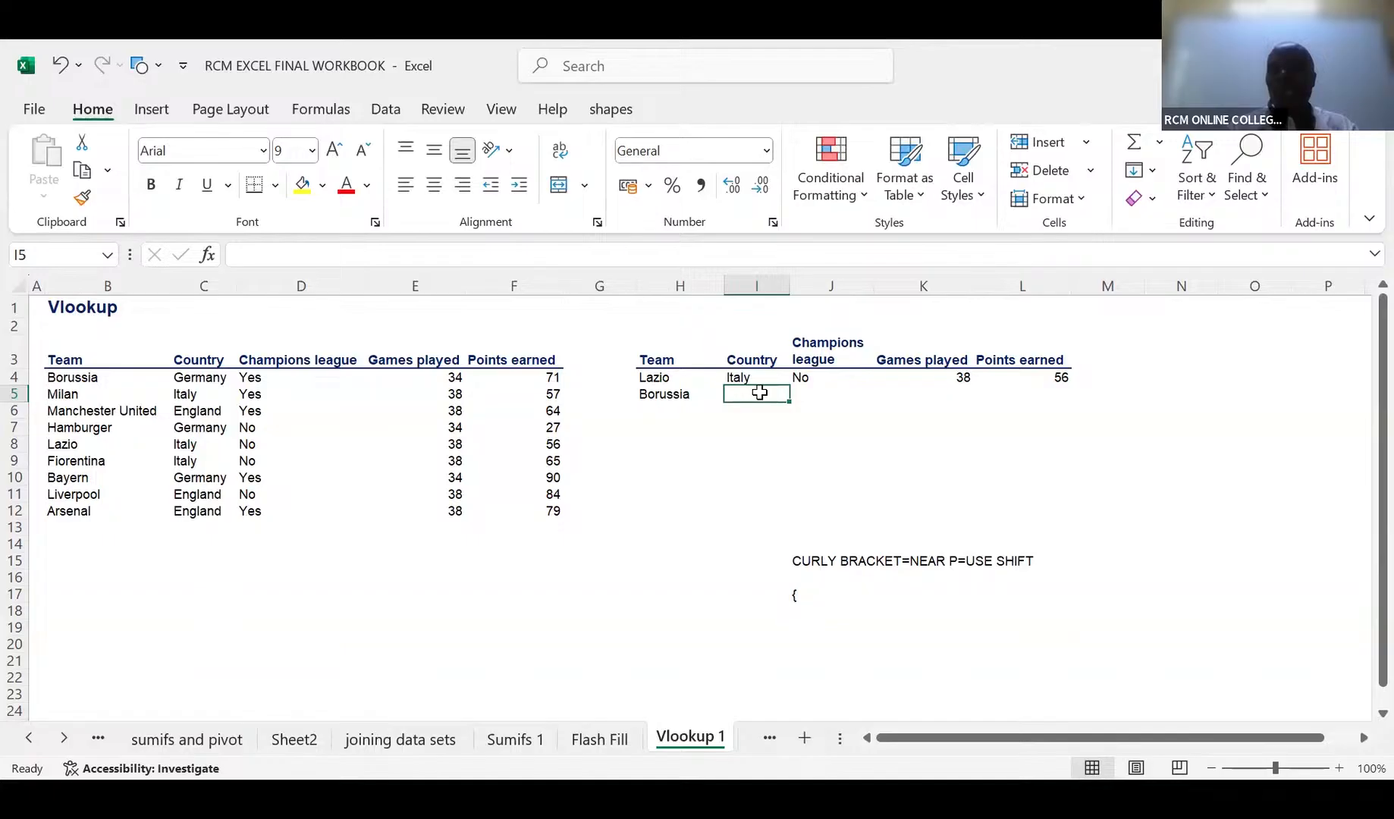
Copy the array VLOOKUP from I4 down to I7 and enter the team ARSENAL in H6
{"action": "key", "text": "Up"}
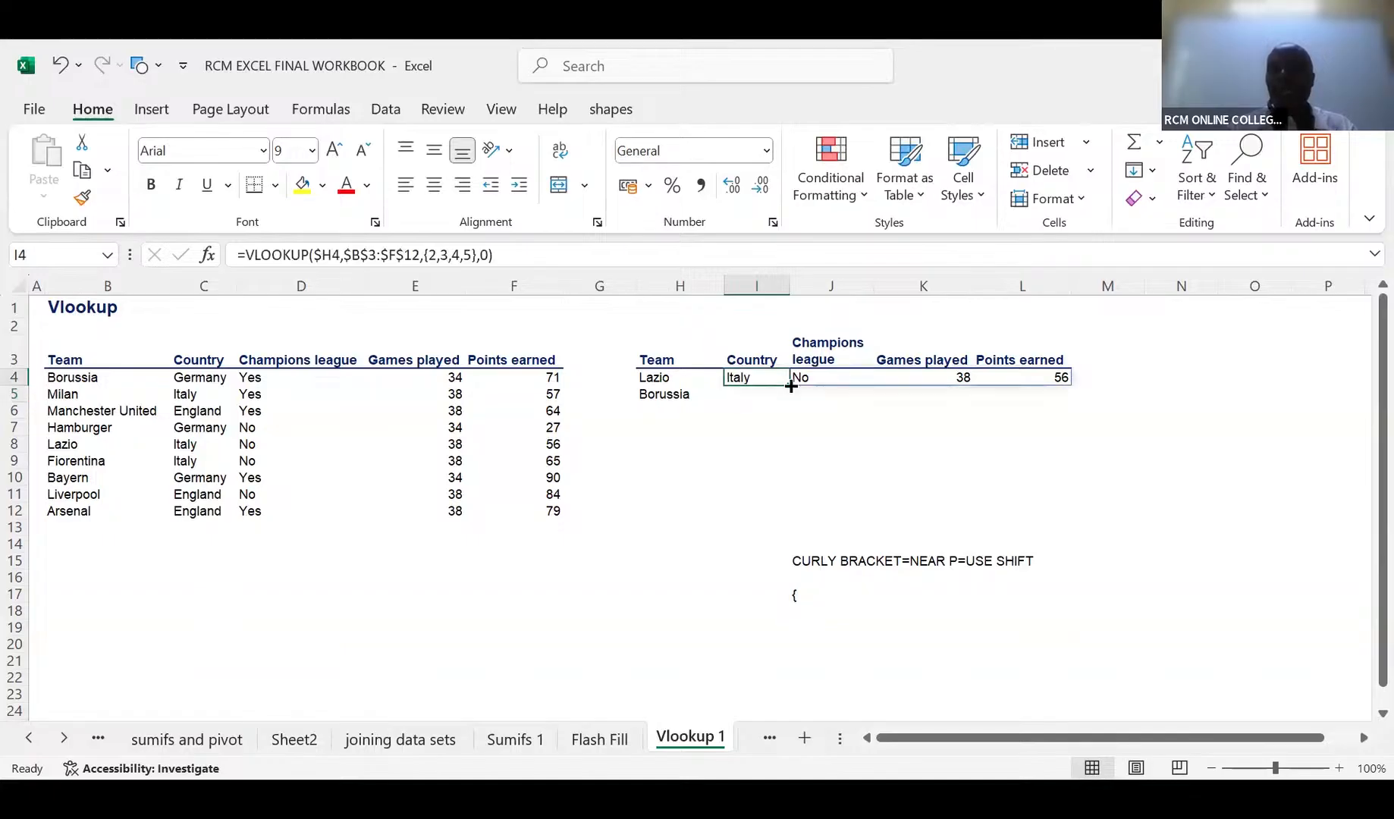
{"action": "left_click_drag", "start_coordinate": [790, 387], "coordinate": [805, 449]}
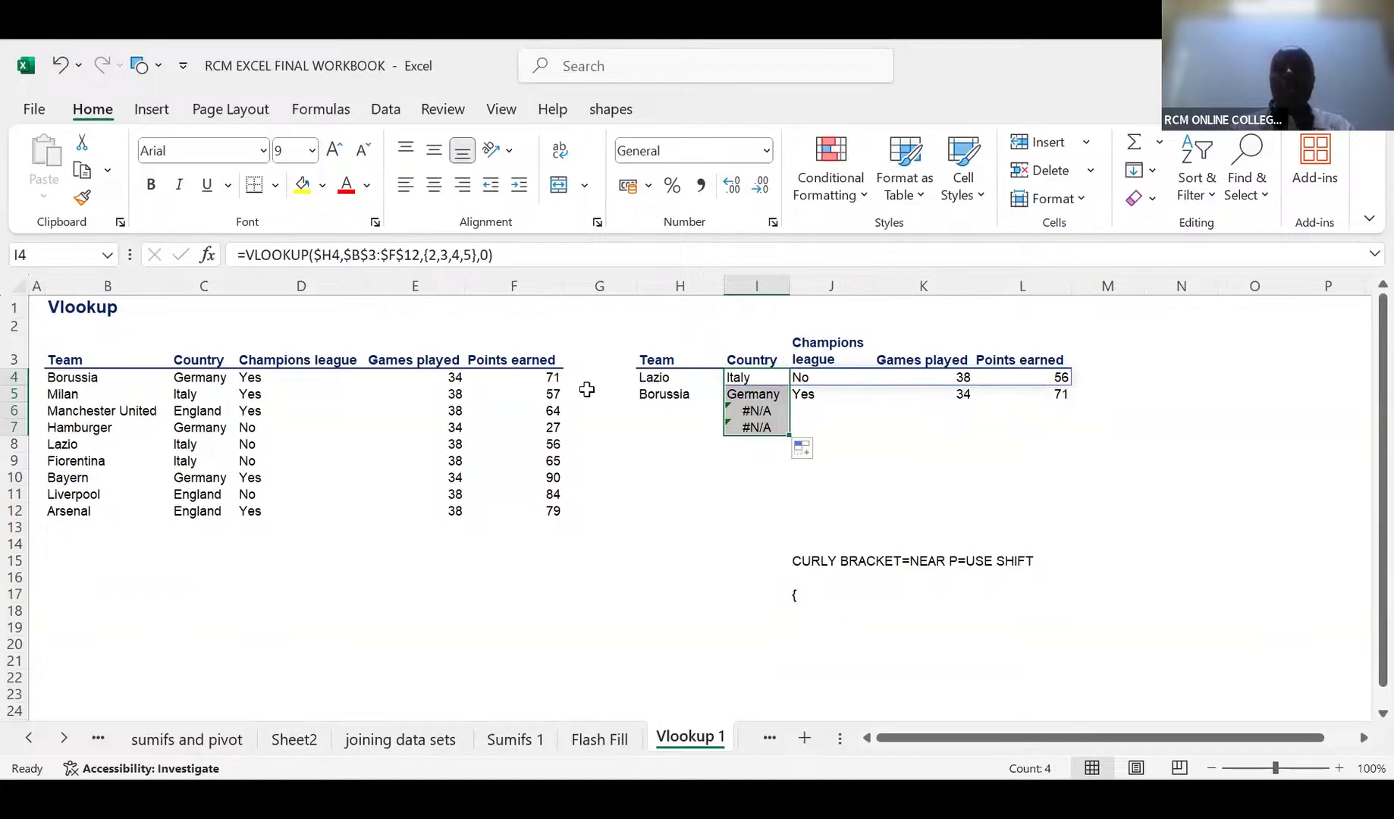
{"action": "left_click", "coordinate": [662, 408]}
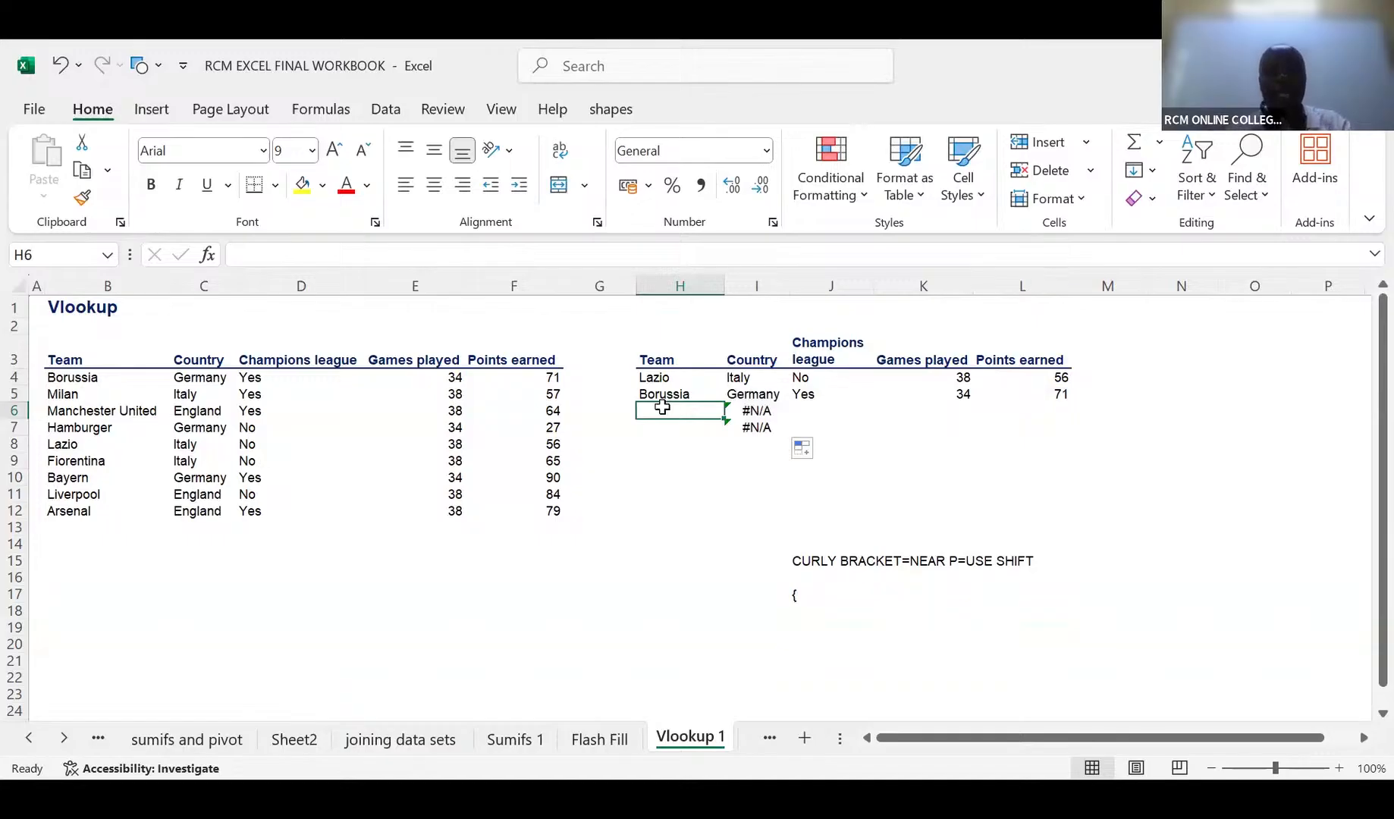
{"action": "type", "text": "ARSENAL"}
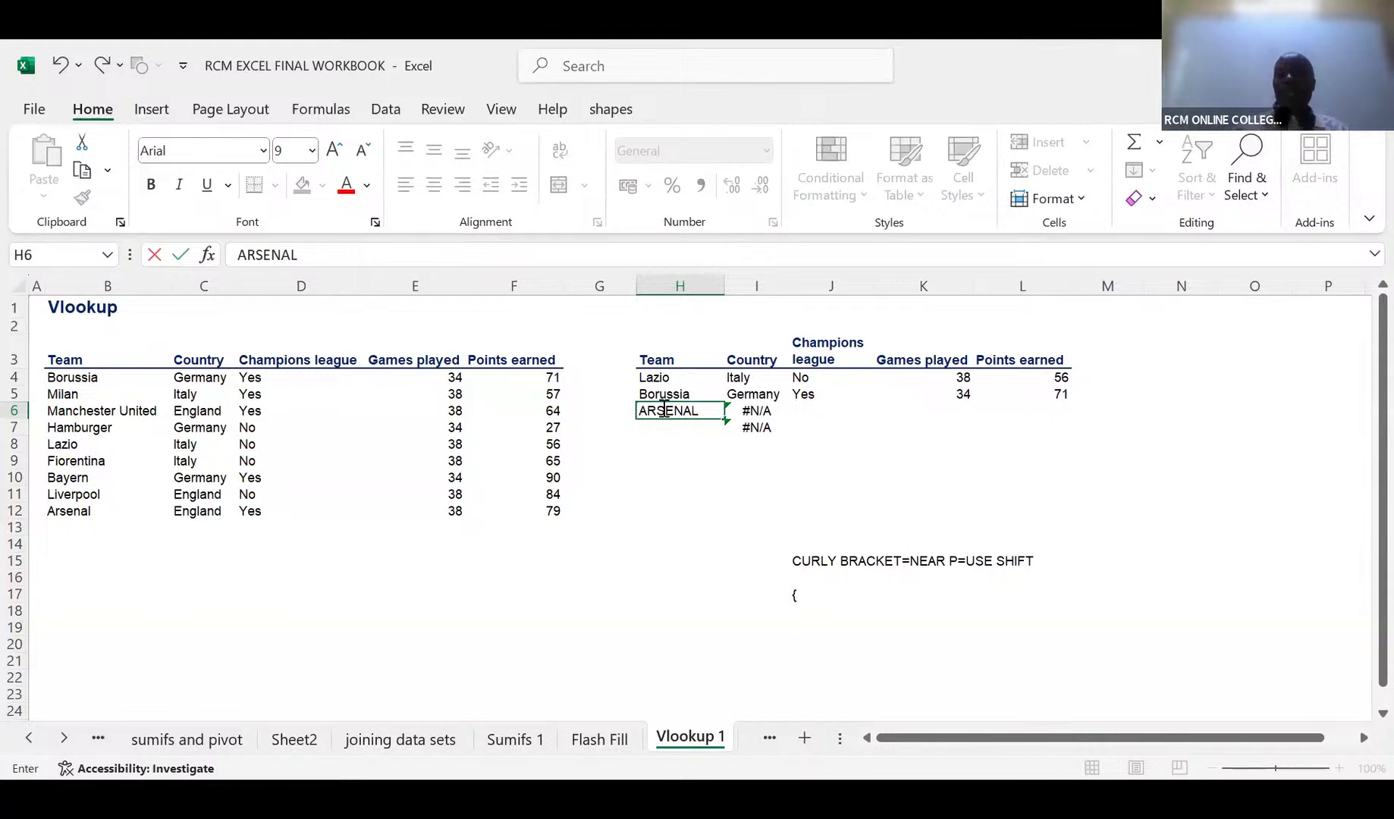
{"action": "key", "text": "Return"}
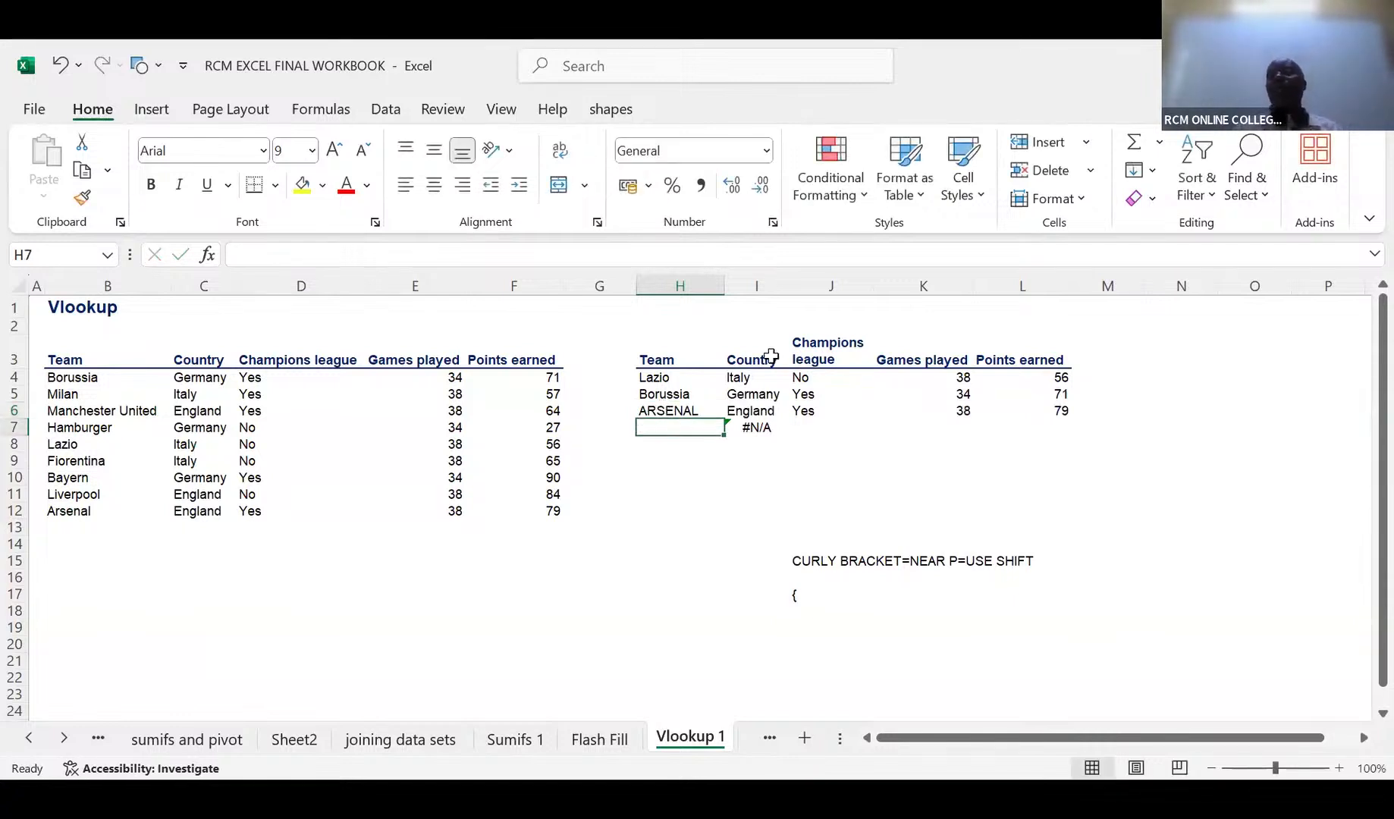
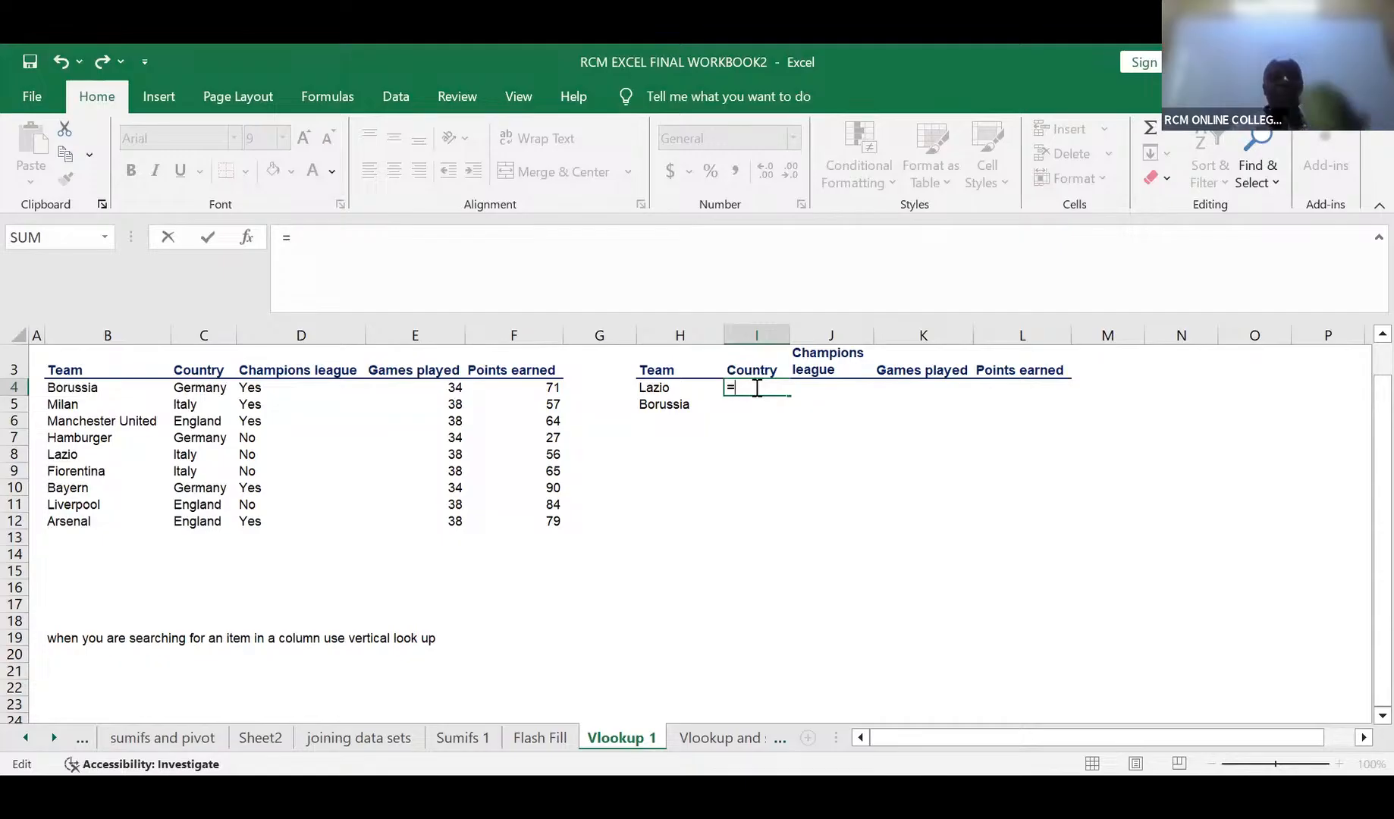
In RCM EXCEL FINAL WORKBOOK2, begin a VLOOKUP in Lazio's Country cell I4 with the column-locked lookup value $H4
{"action": "type", "text": "vl"}
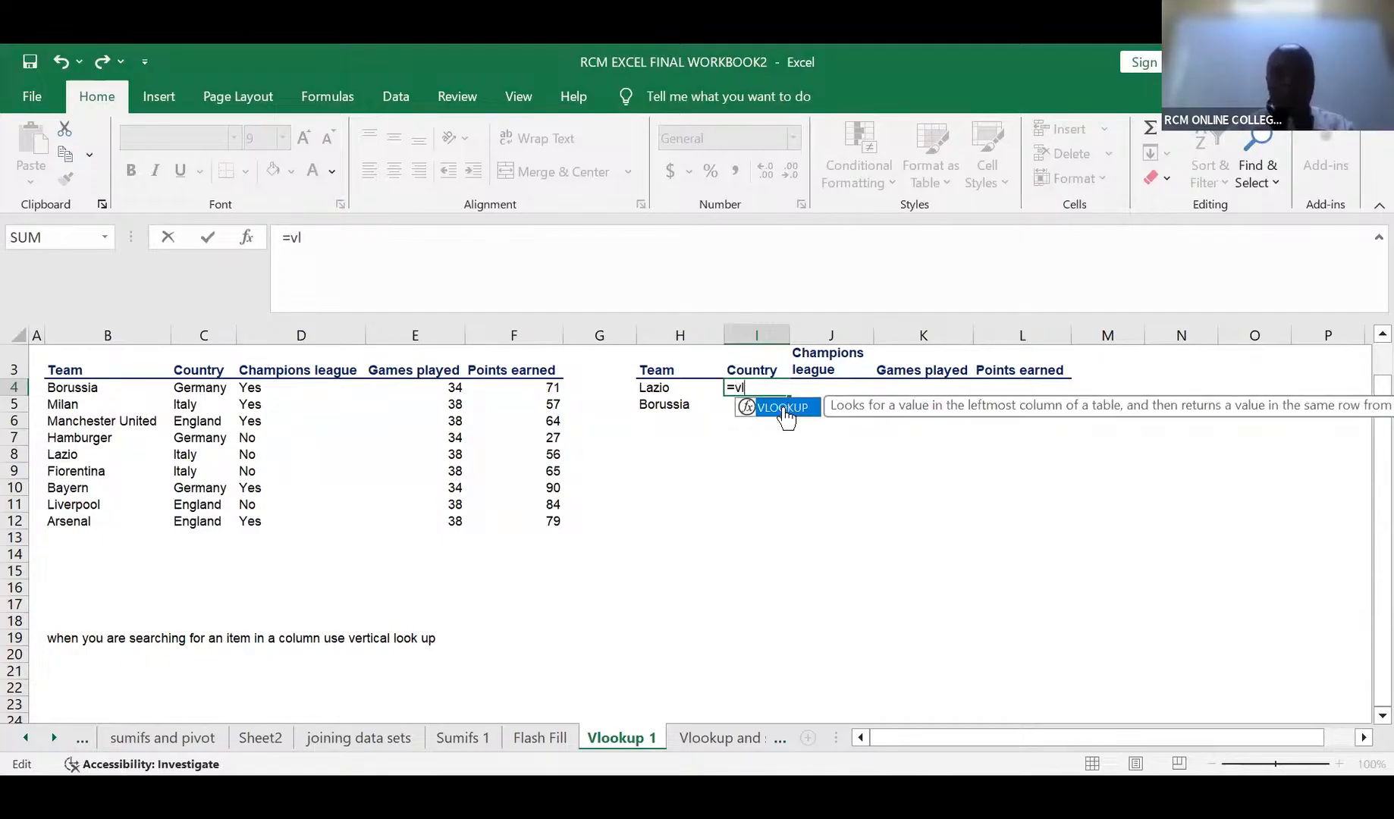
{"action": "double_click", "coordinate": [784, 410]}
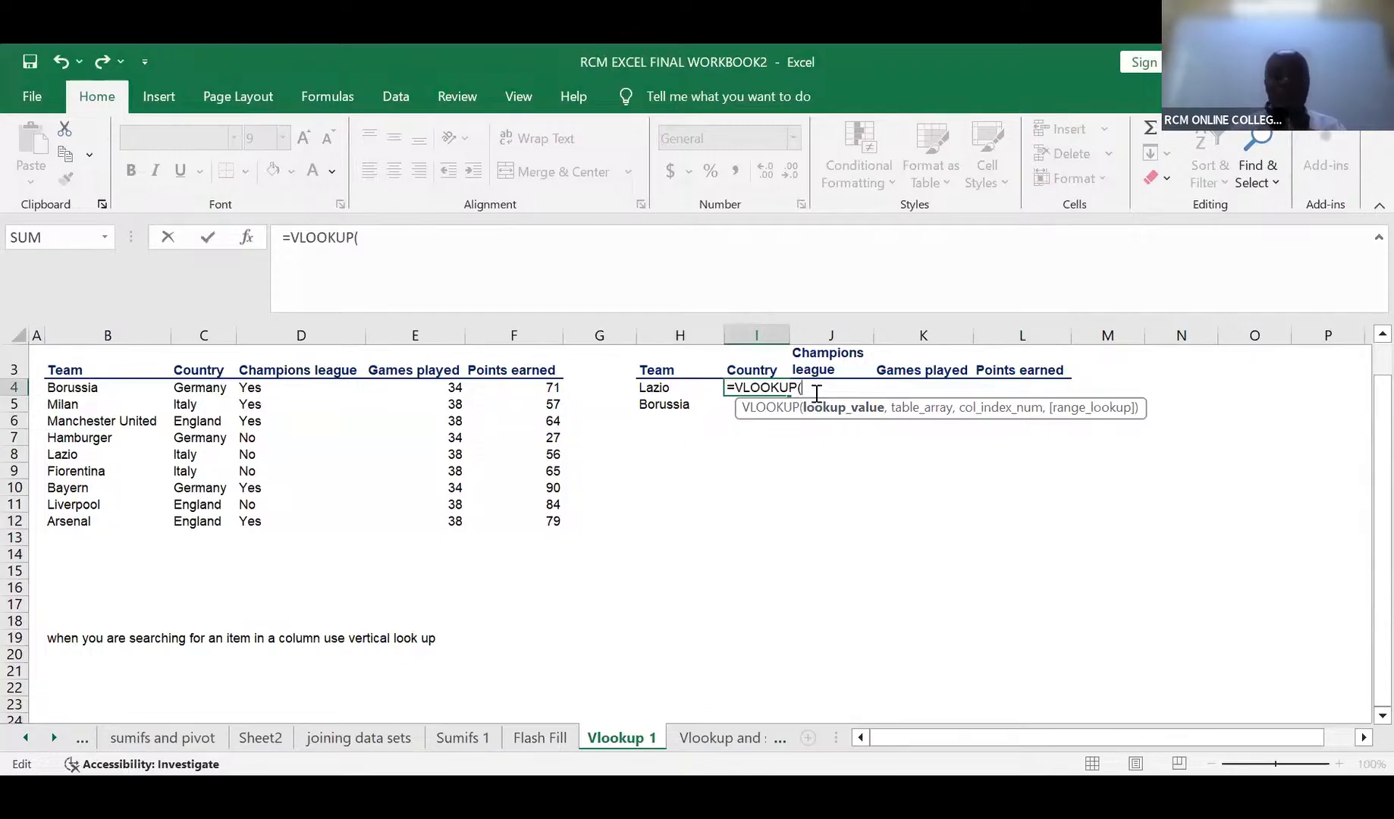
{"action": "left_click", "coordinate": [669, 389]}
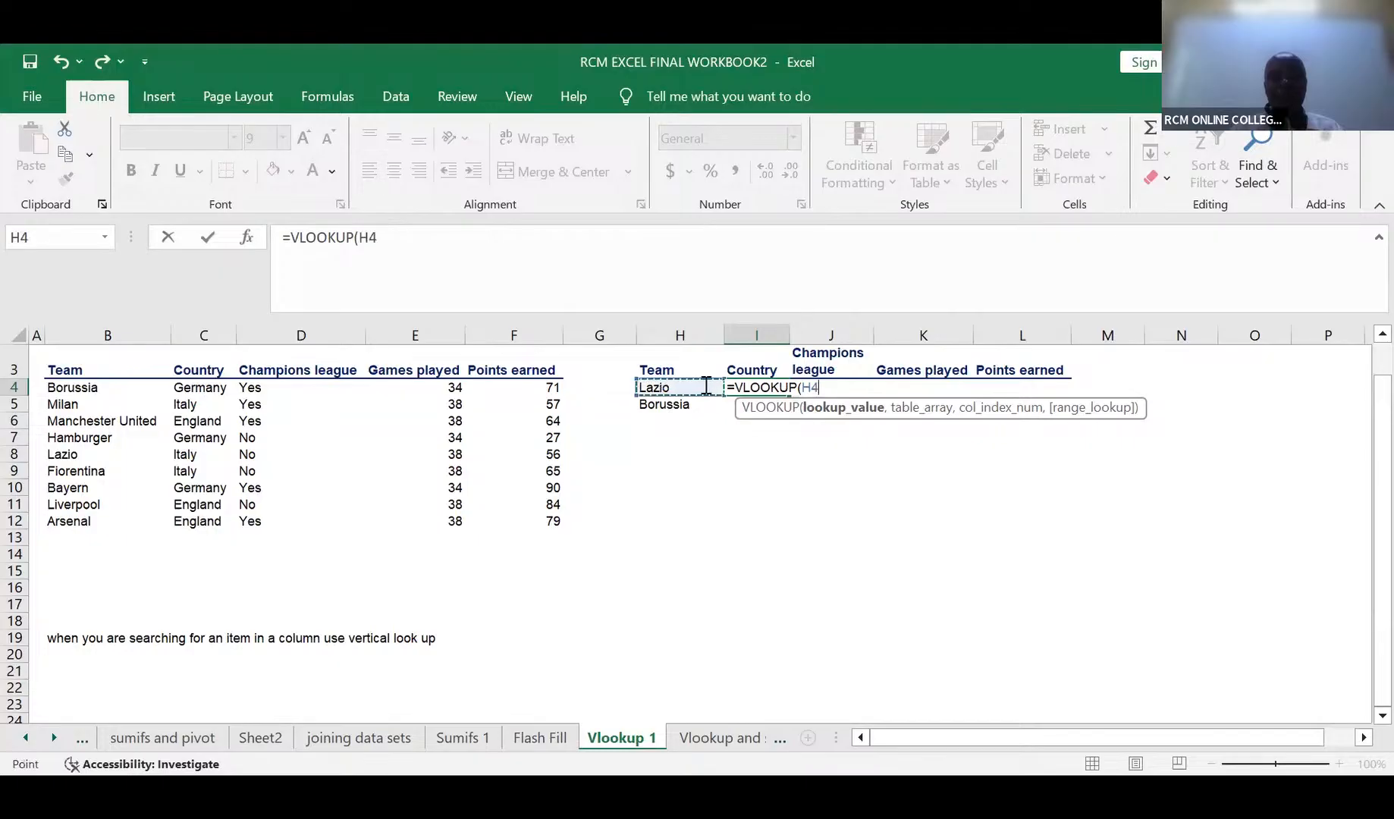
{"action": "left_click", "coordinate": [801, 388]}
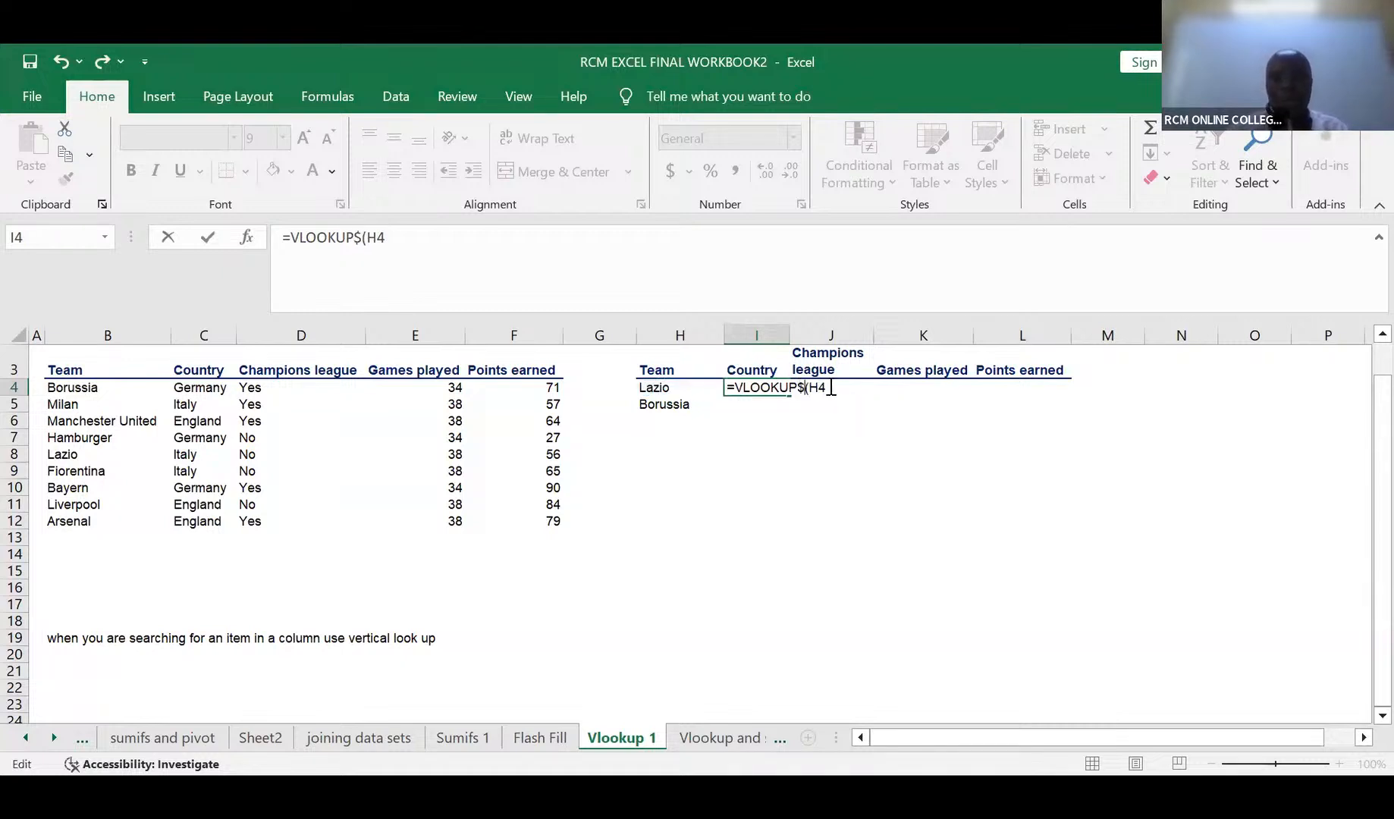
{"action": "left_click", "coordinate": [803, 388]}
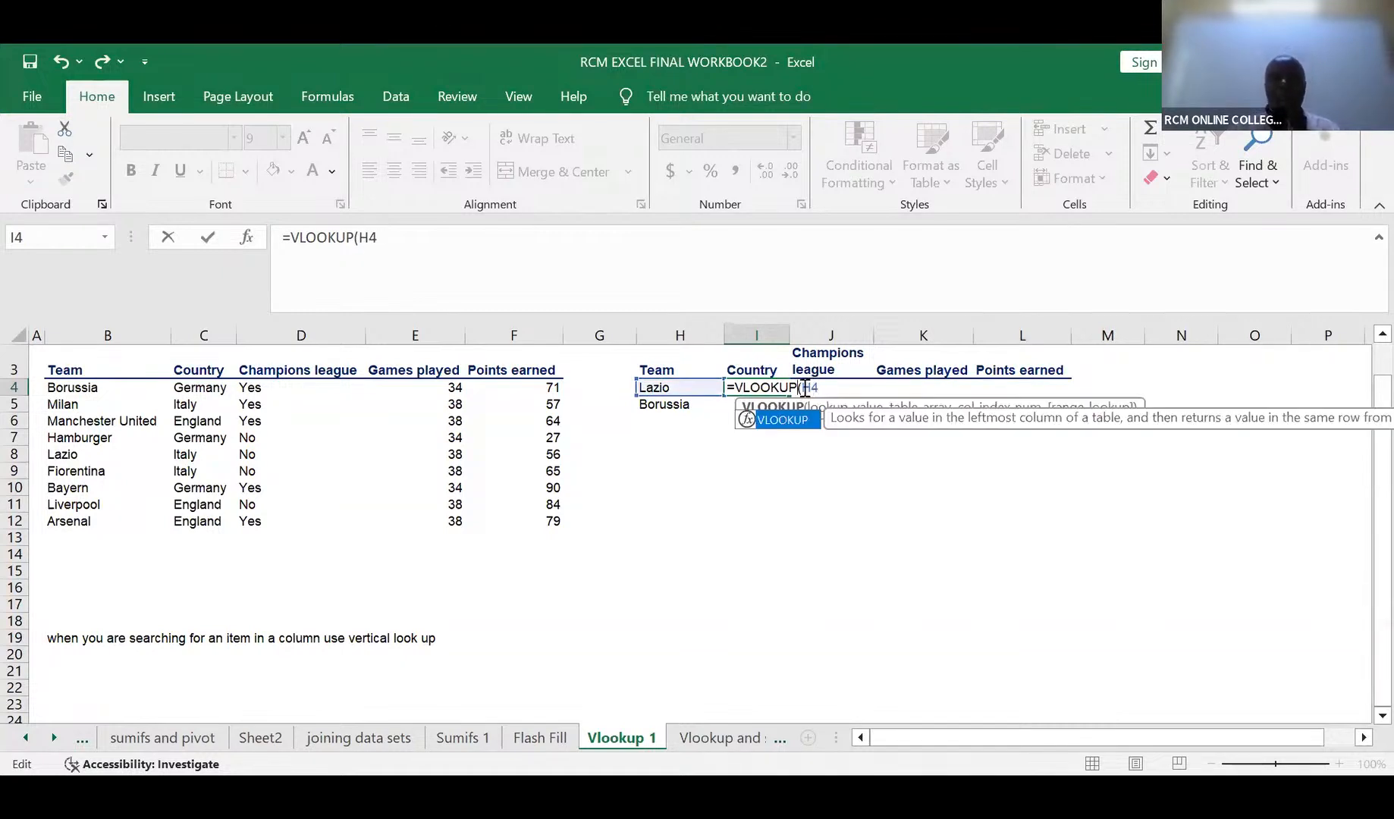
{"action": "type", "text": "$"}
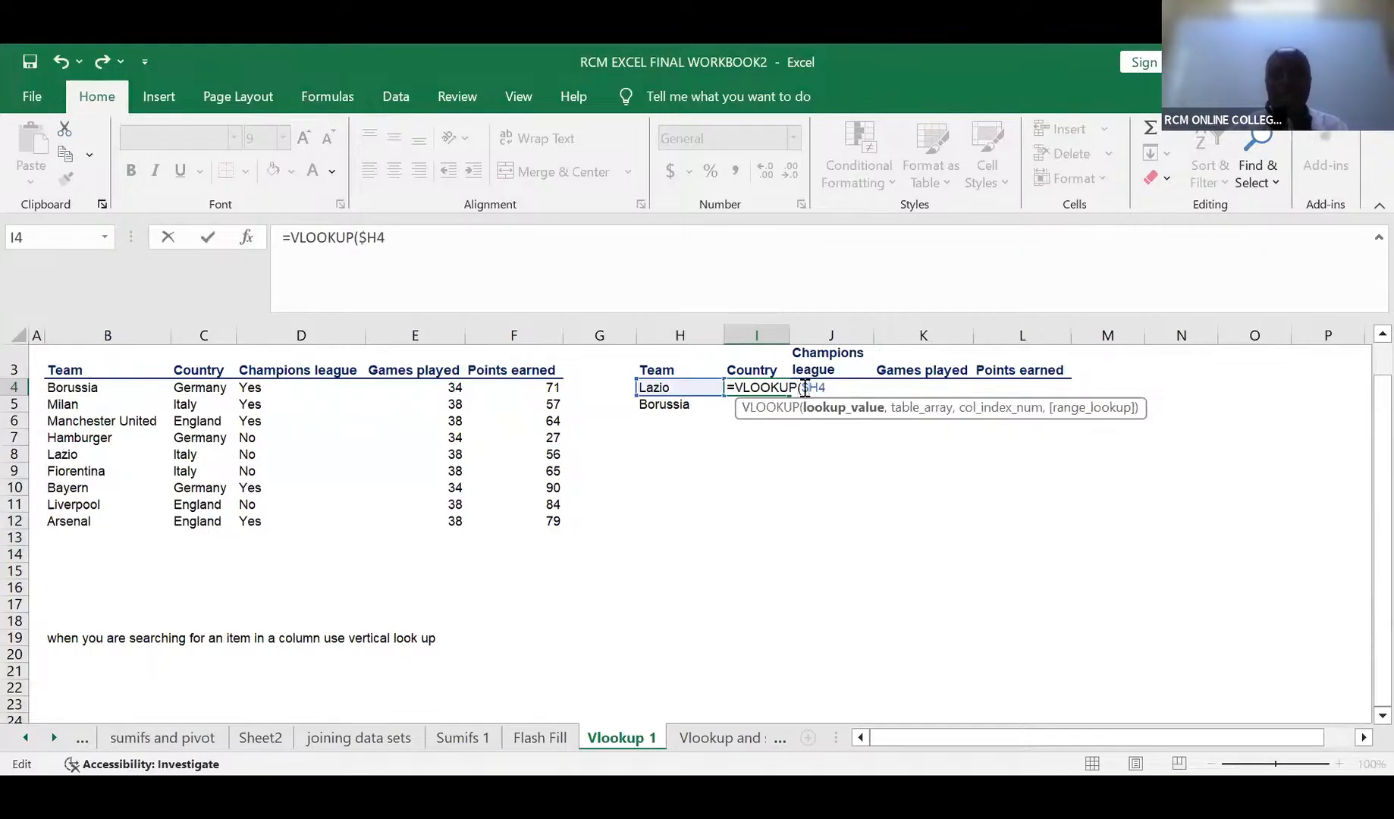
{"action": "left_click", "coordinate": [835, 386]}
{"action": "type", "text": ","}
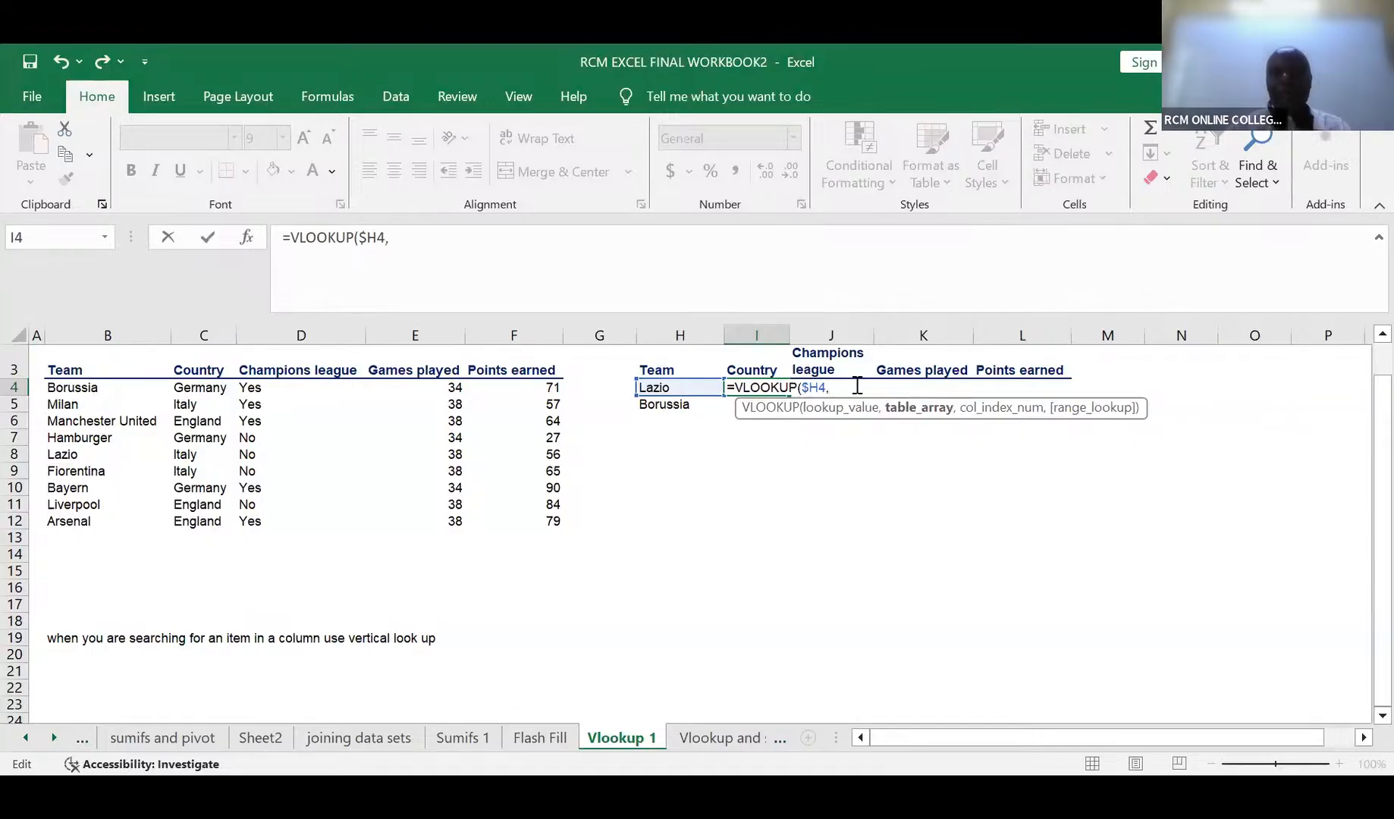
Set the VLOOKUP's table array to the team table including headers, with absolute references $B$3:$F$12
{"action": "left_click", "coordinate": [77, 371]}
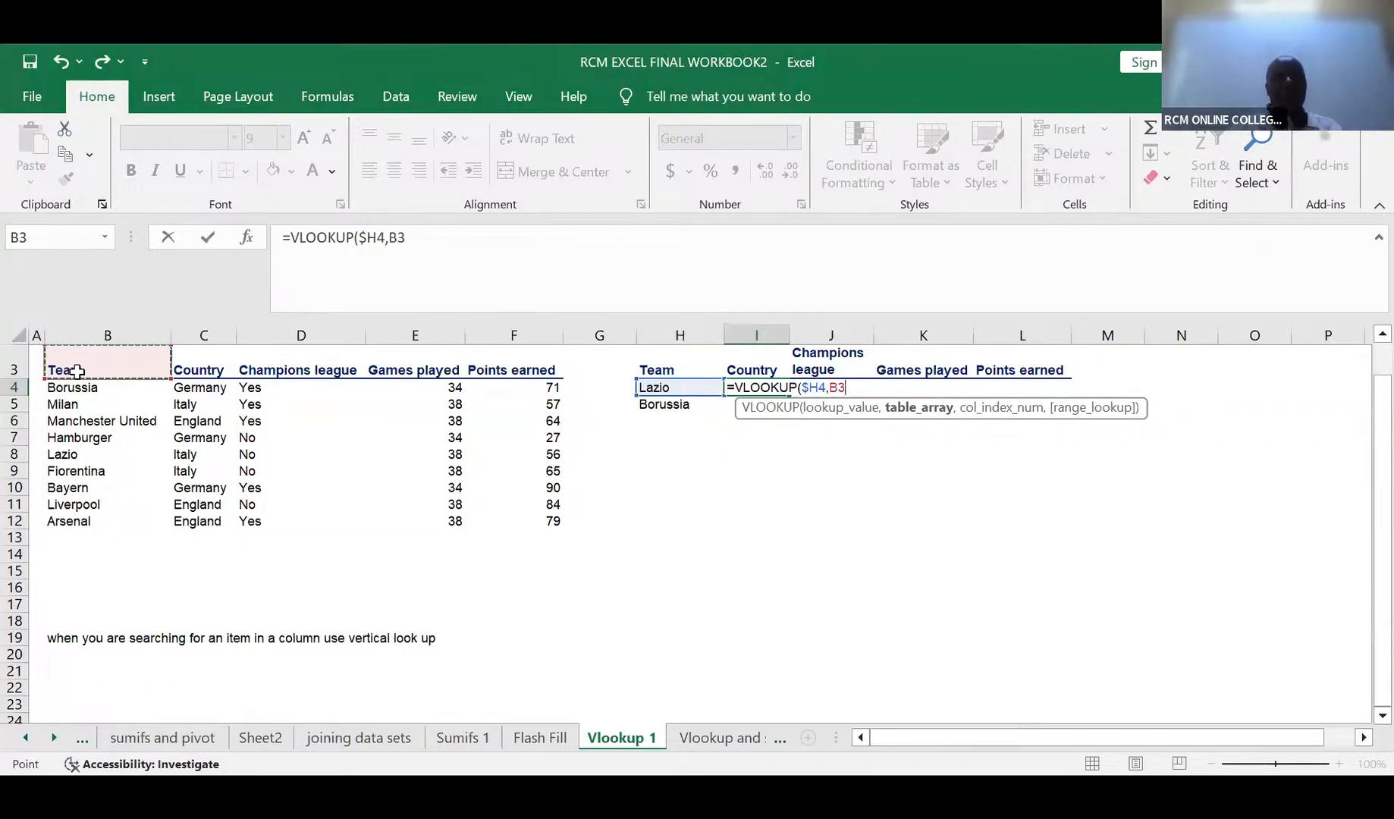
{"action": "mouse_move", "coordinate": [77, 372]}
{"action": "left_mouse_down"}
{"action": "mouse_move", "coordinate": [334, 471]}
{"action": "mouse_move", "coordinate": [531, 521]}
{"action": "left_mouse_up"}
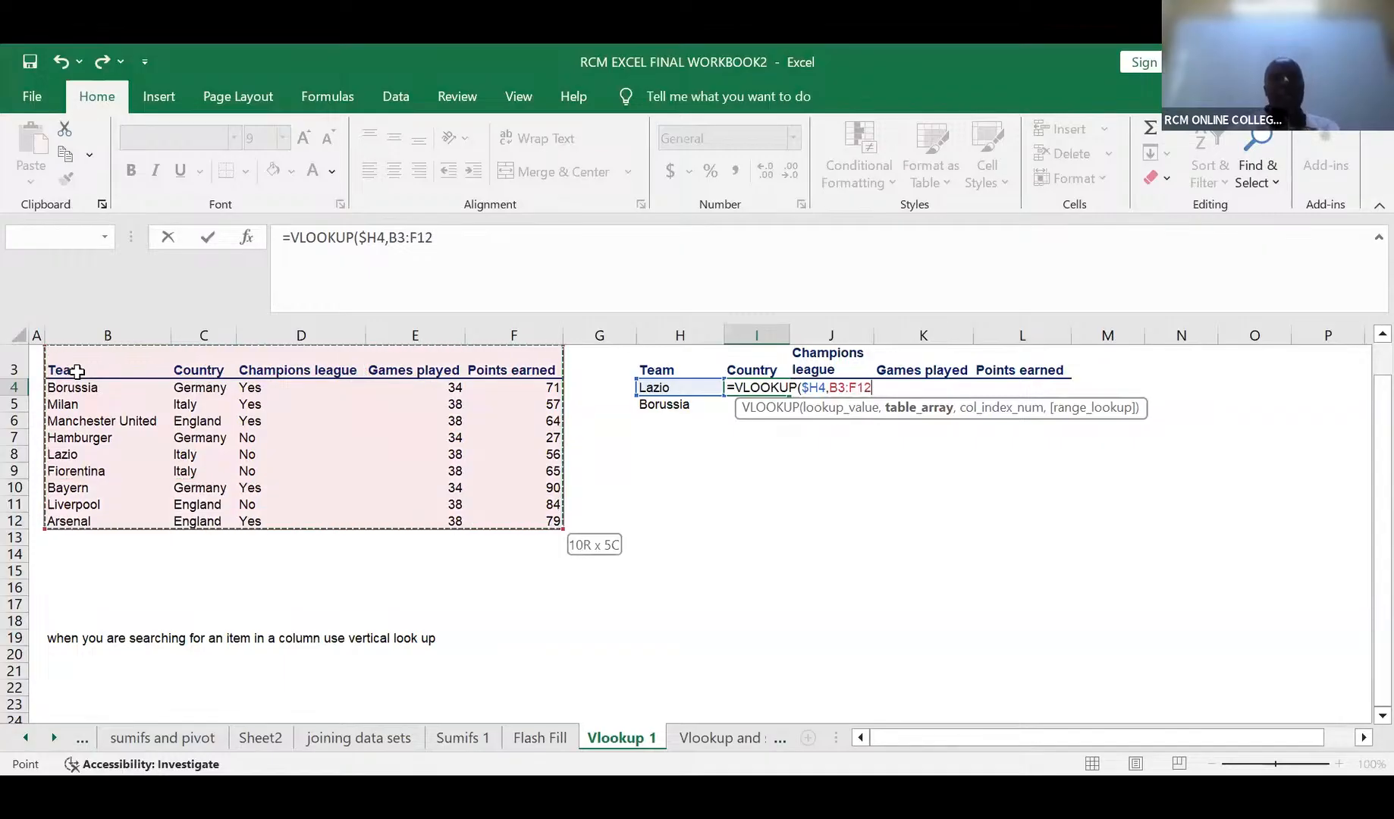
{"action": "key", "text": "F4"}
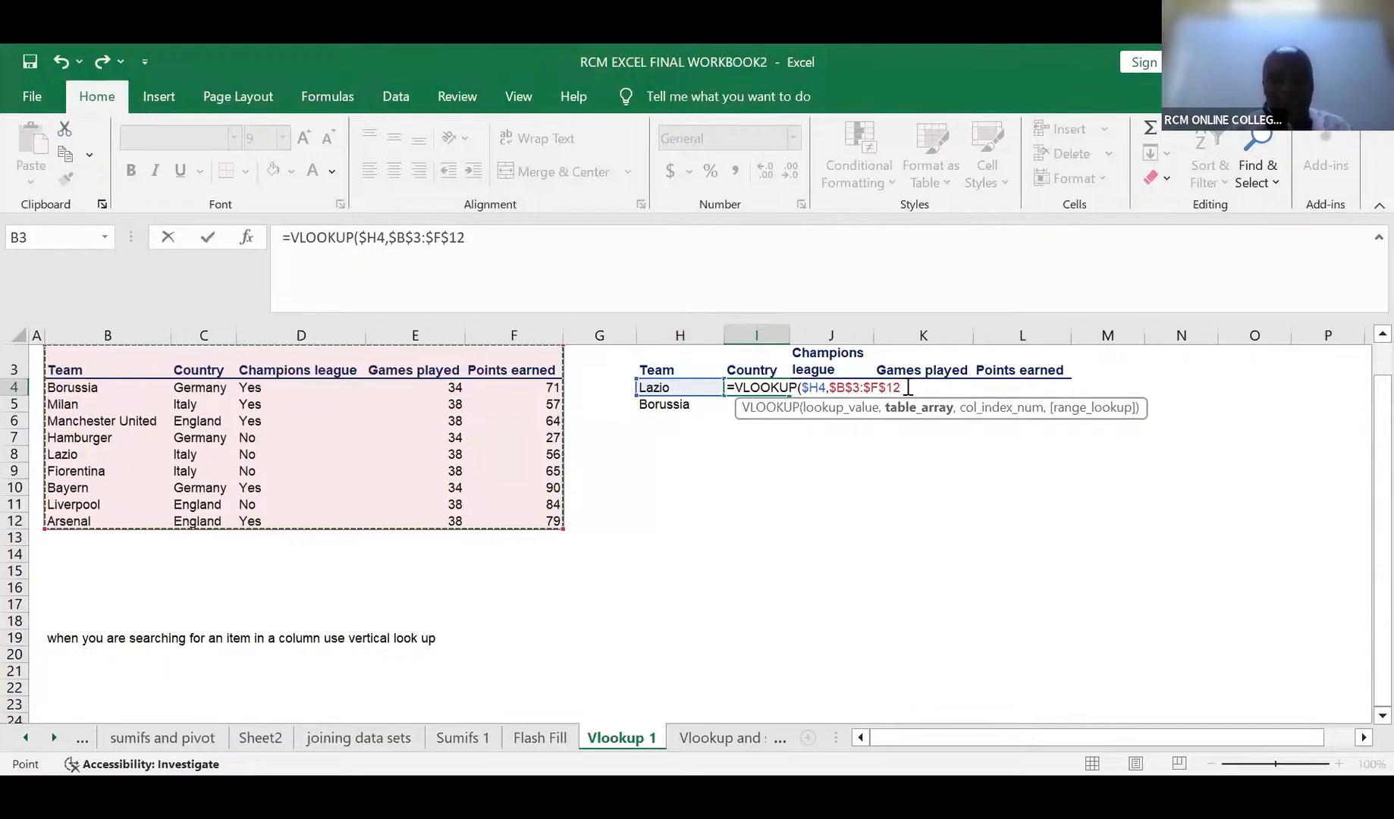
{"action": "type", "text": ","}
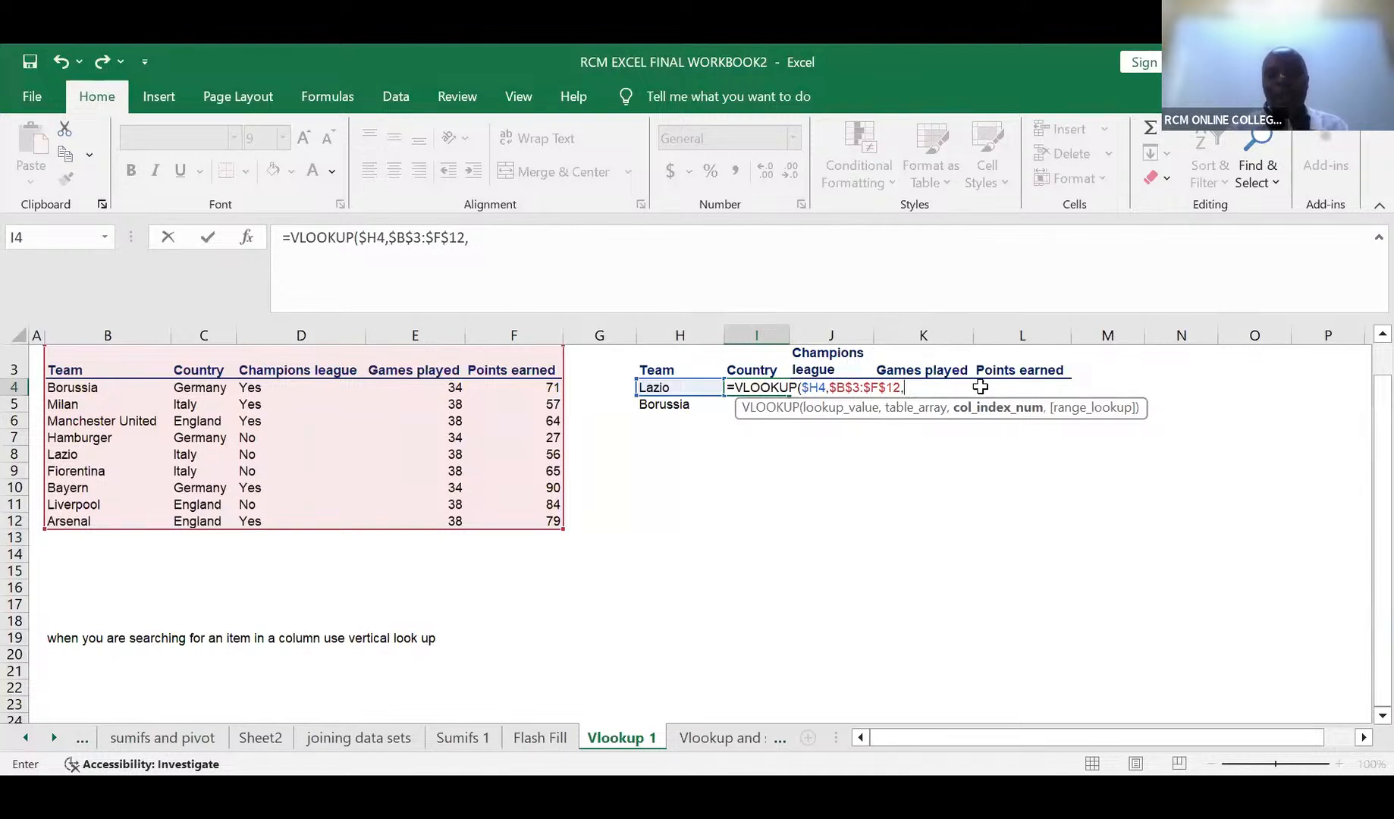
Complete I4's VLOOKUP with the column index array {2,3,4,5} and exact match FALSE, and copy it across to L4
{"action": "type", "text": "{"}
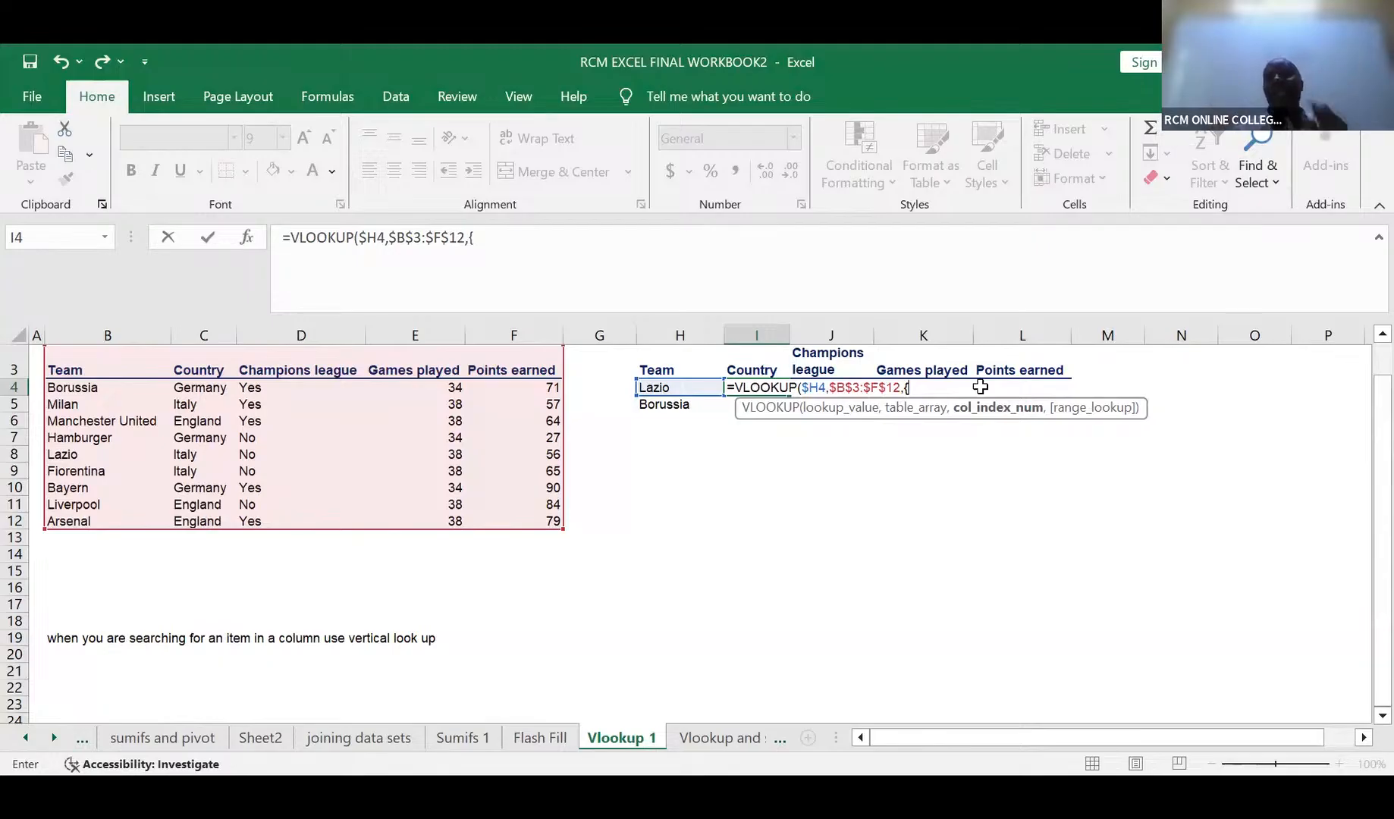
{"action": "type", "text": "2,"}
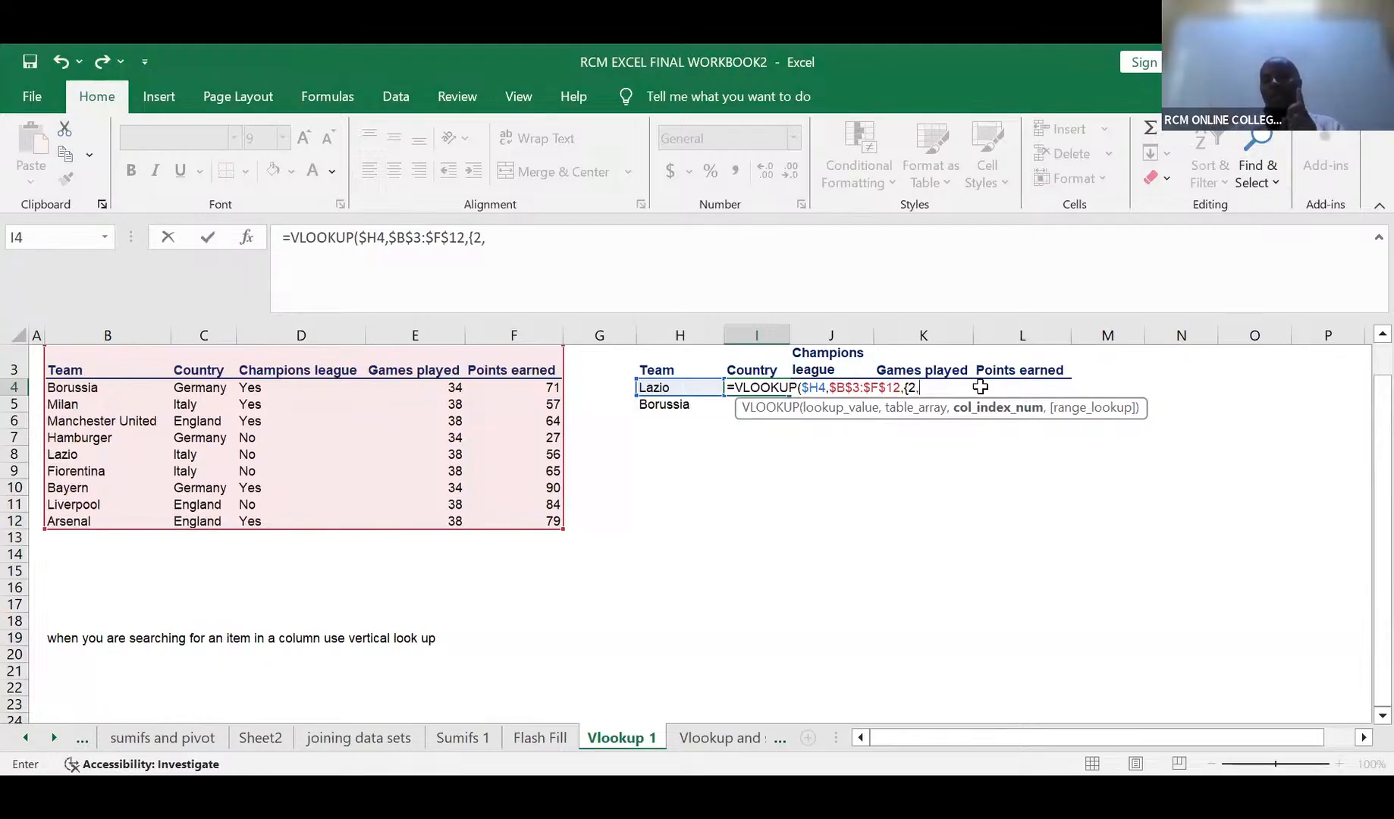
{"action": "type", "text": "3,4"}
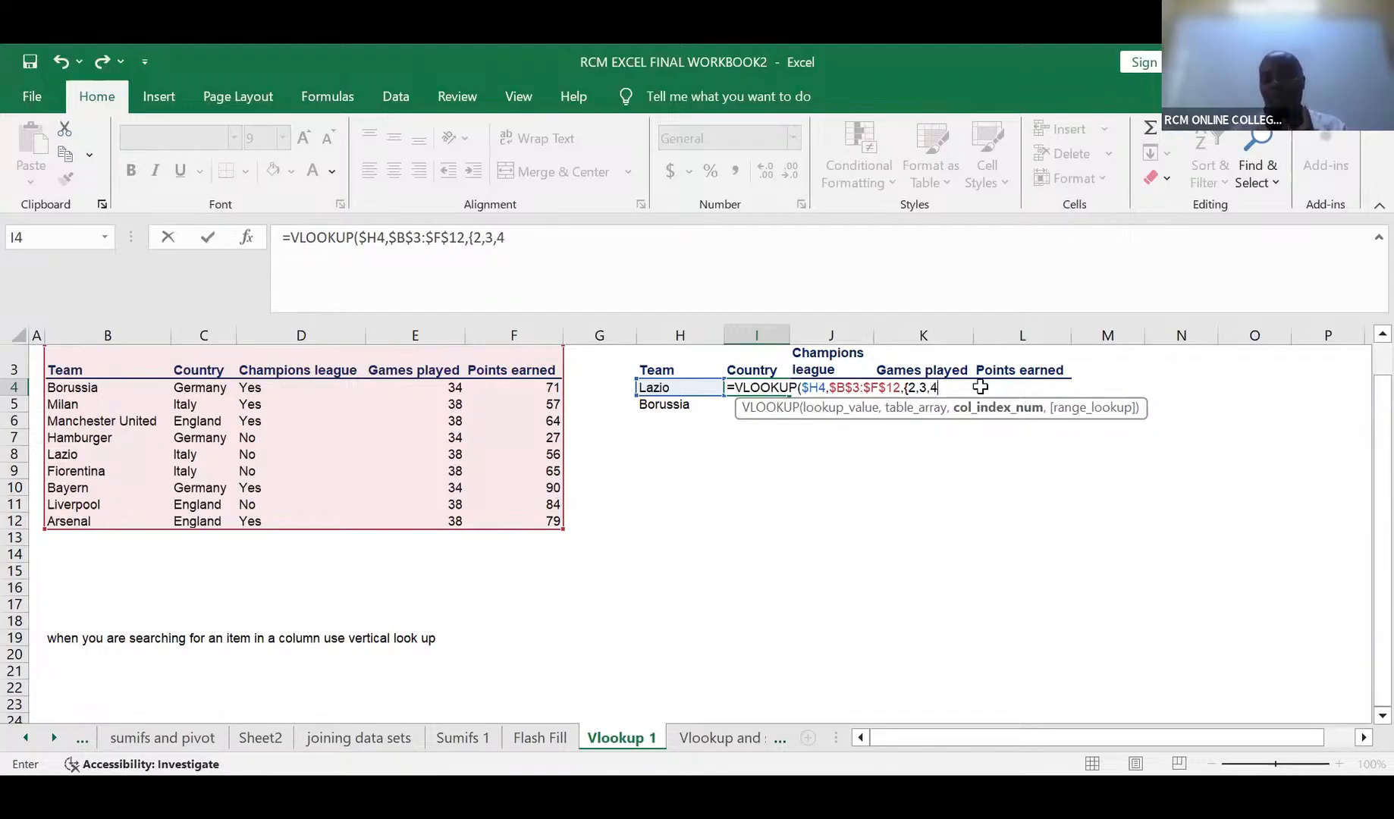
{"action": "type", "text": ",5"}
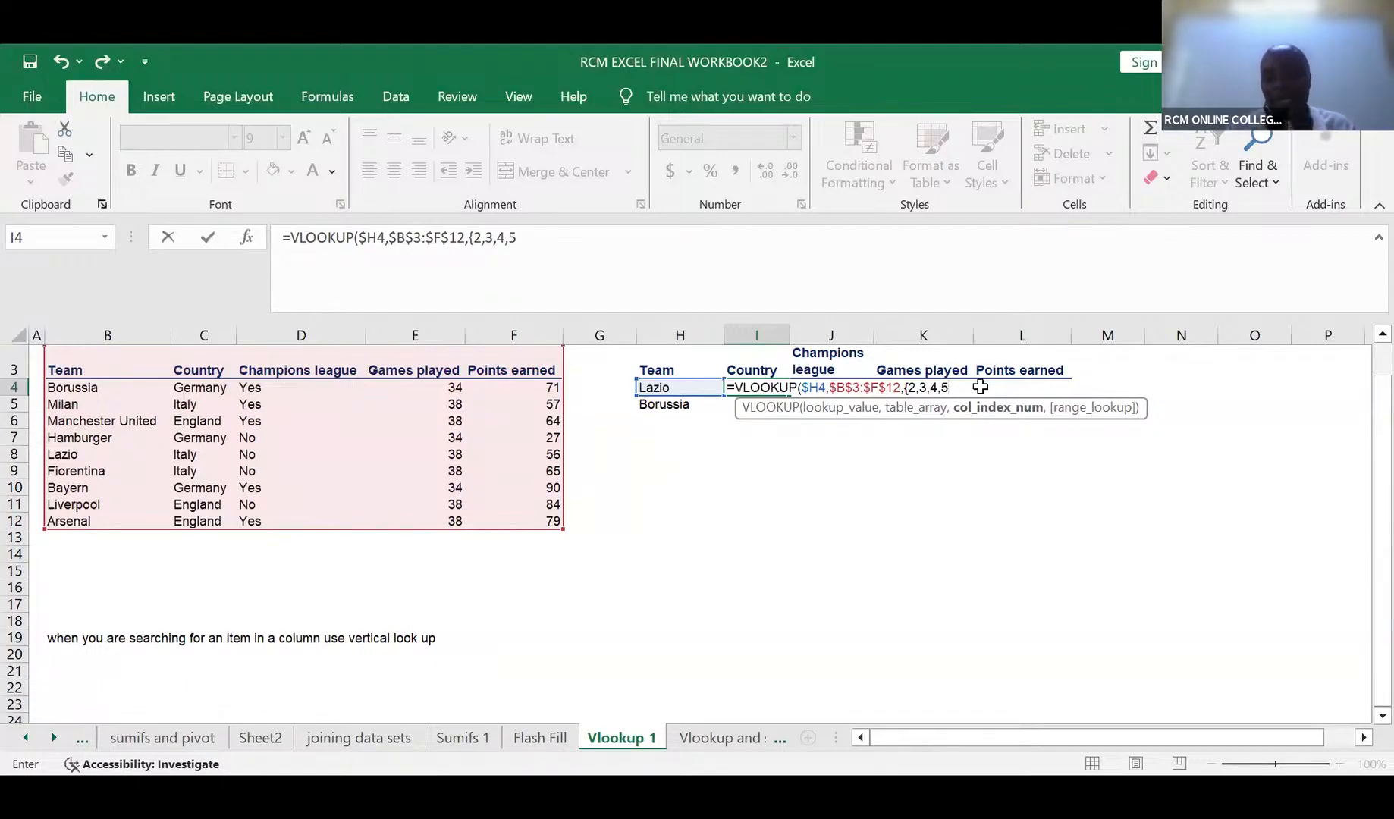
{"action": "type", "text": "}"}
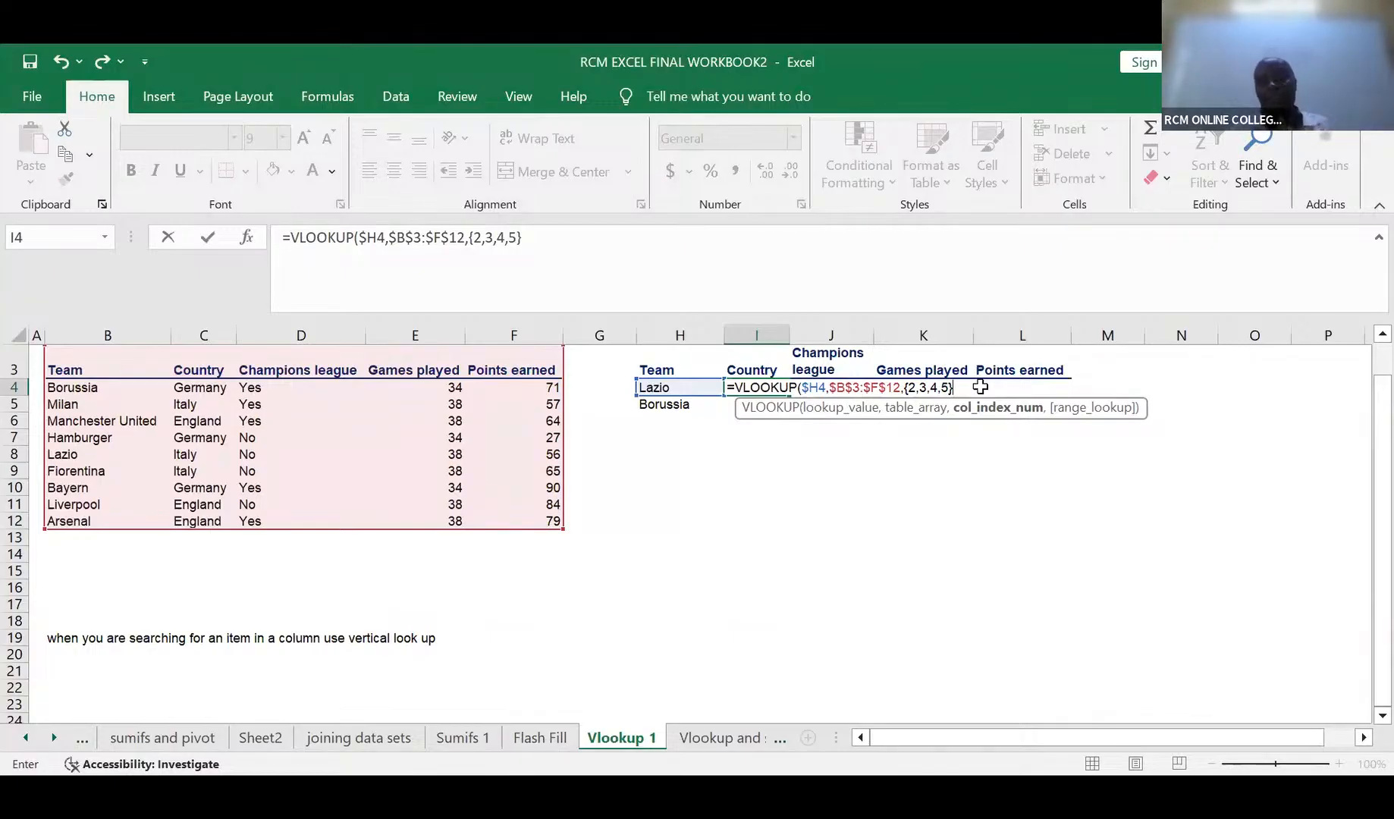
{"action": "type", "text": ","}
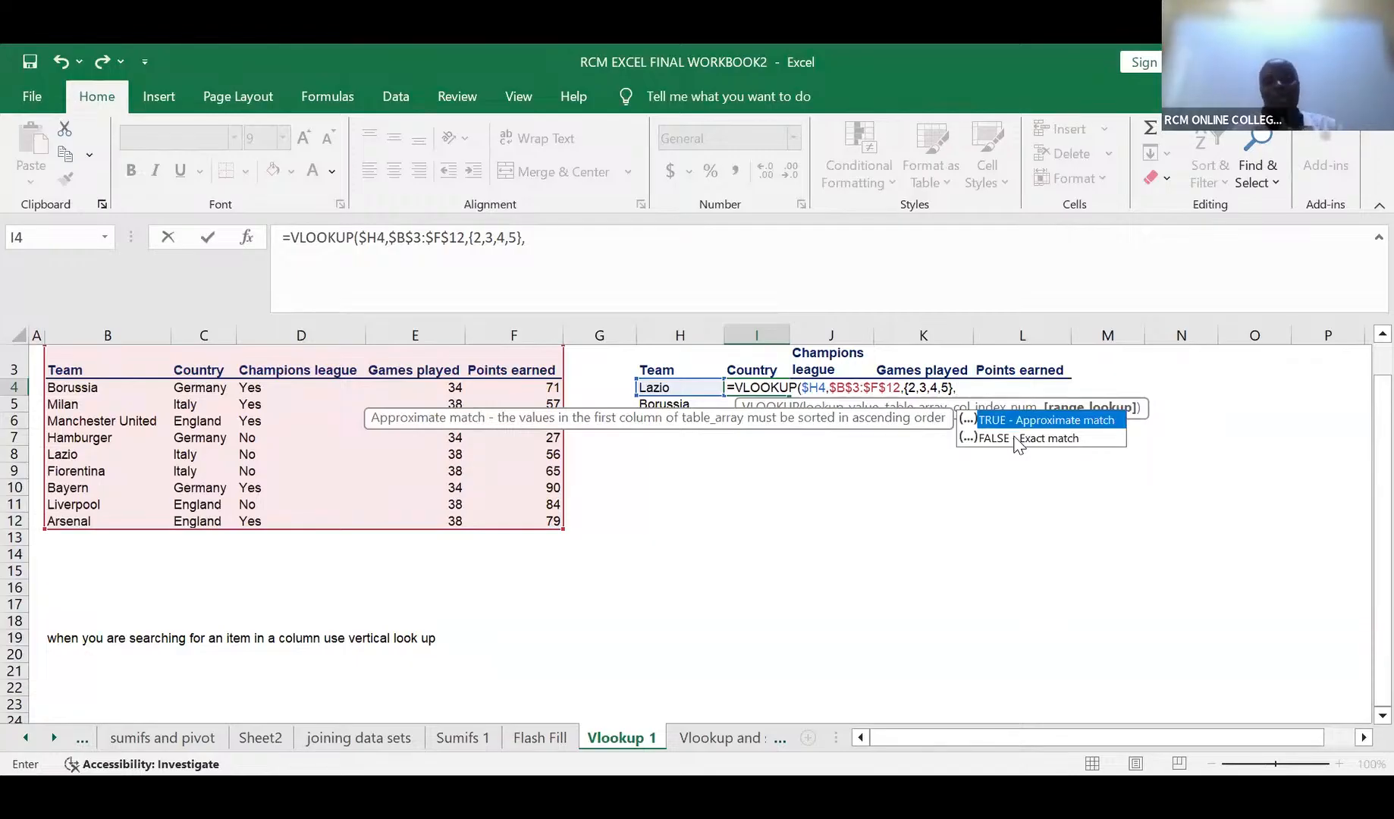
{"action": "left_click", "coordinate": [1019, 445]}
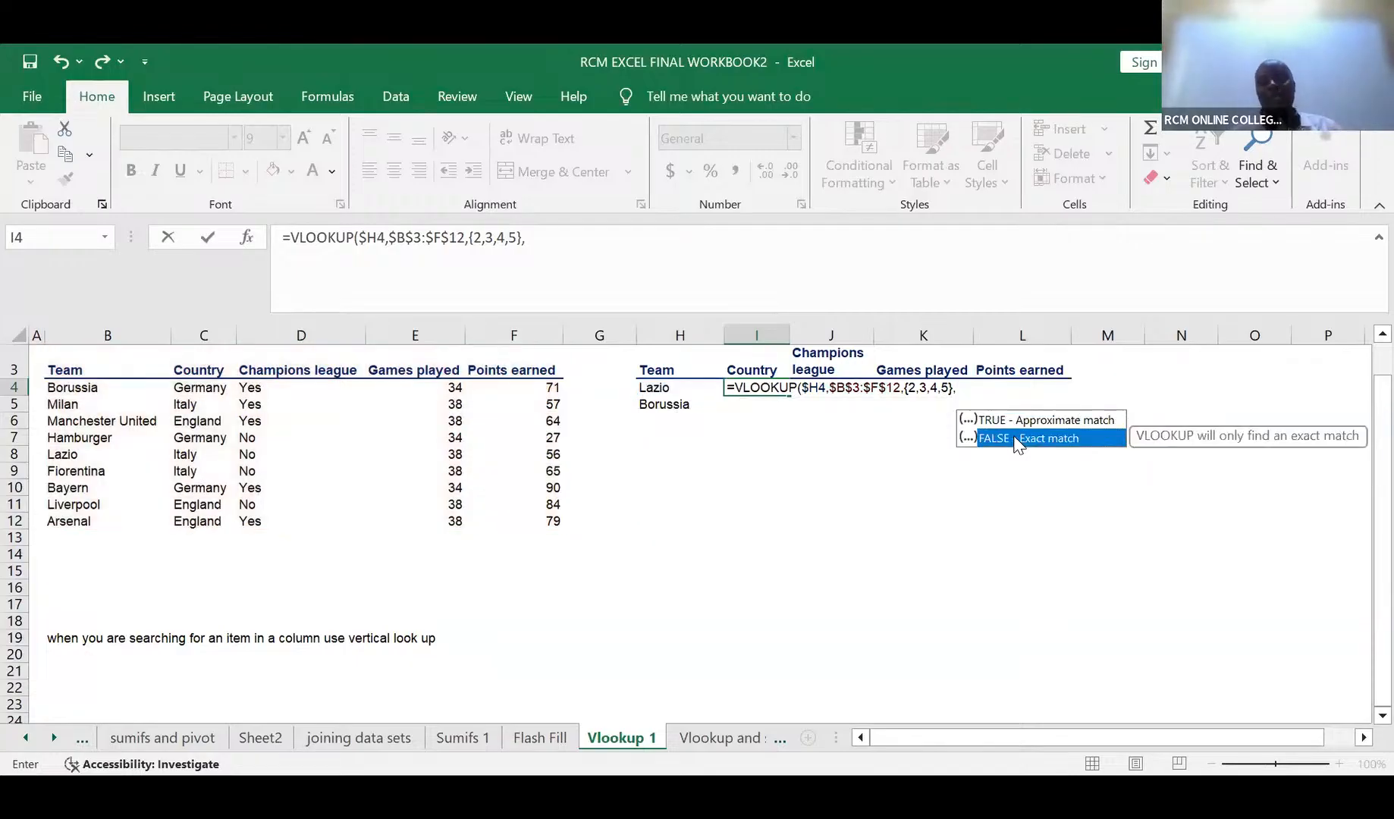
{"action": "key", "text": "Tab"}
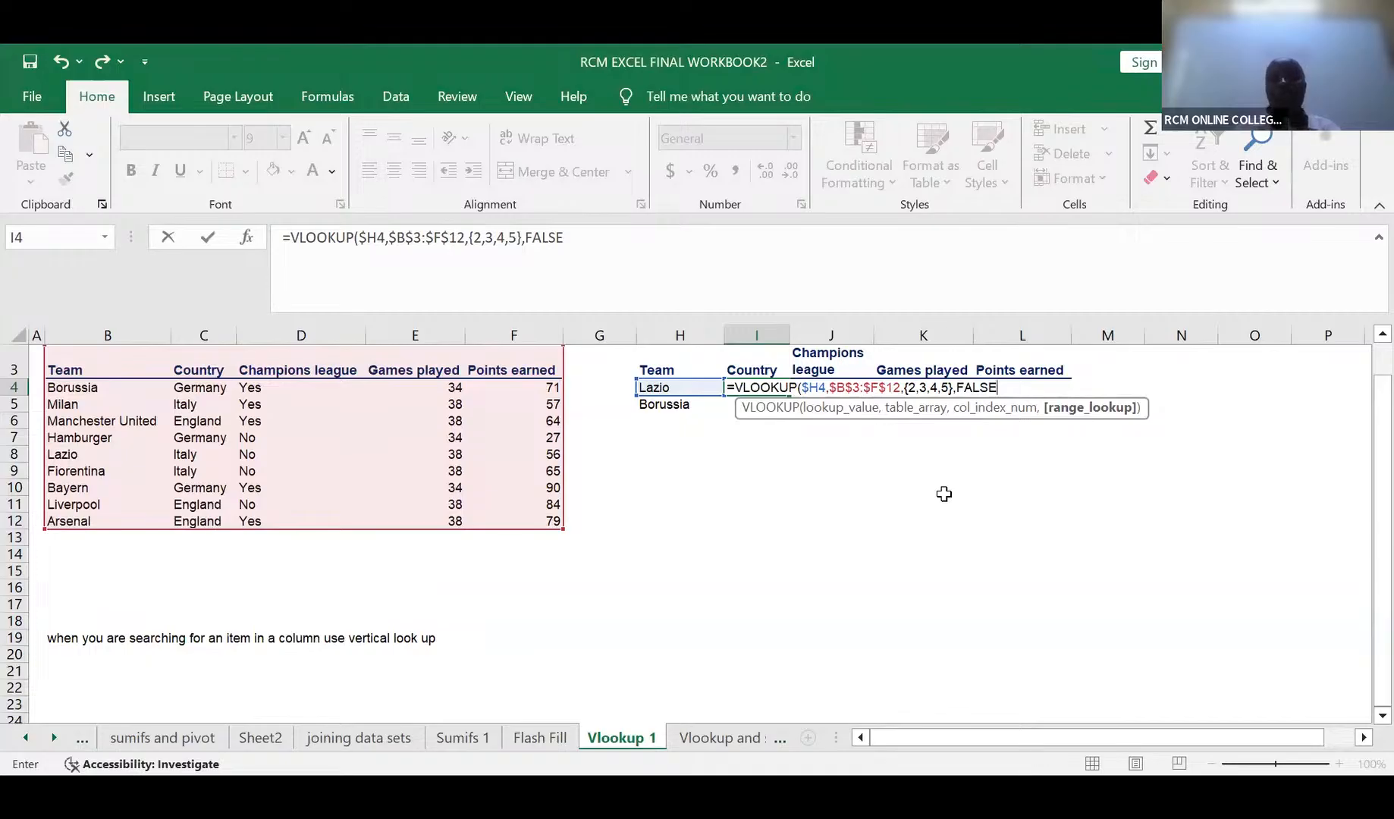
{"action": "type", "text": ")"}
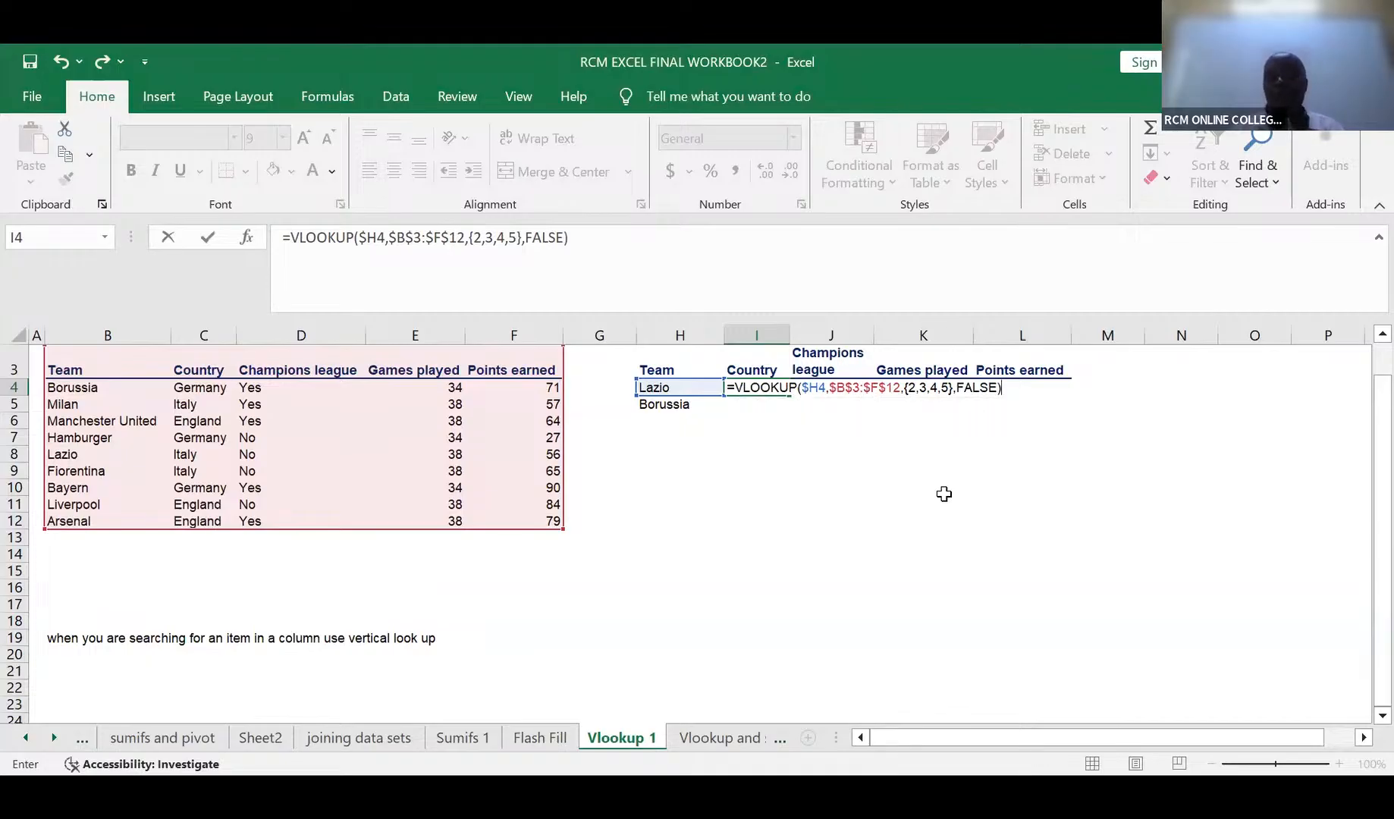
{"action": "key", "text": "Return"}
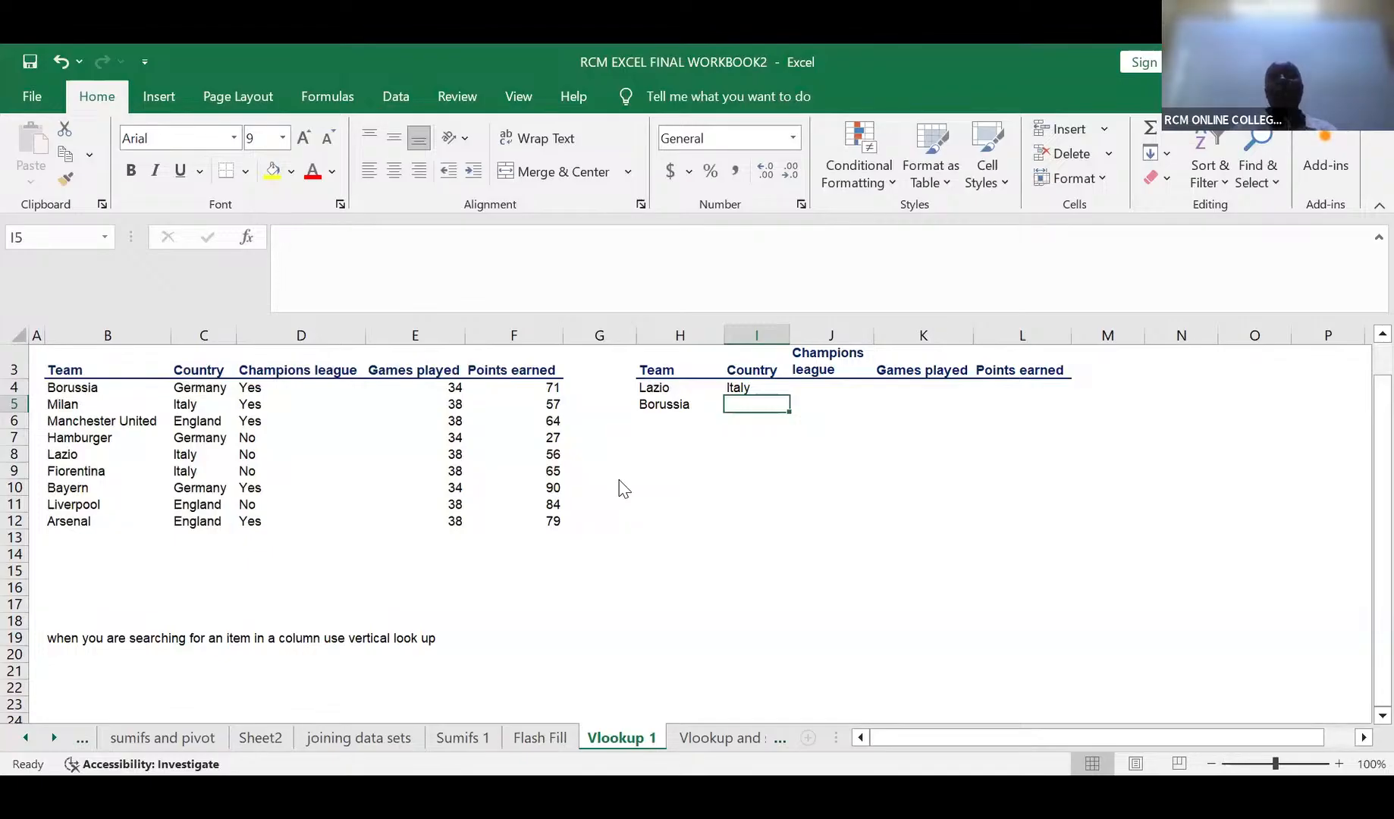
{"action": "left_click", "coordinate": [782, 388]}
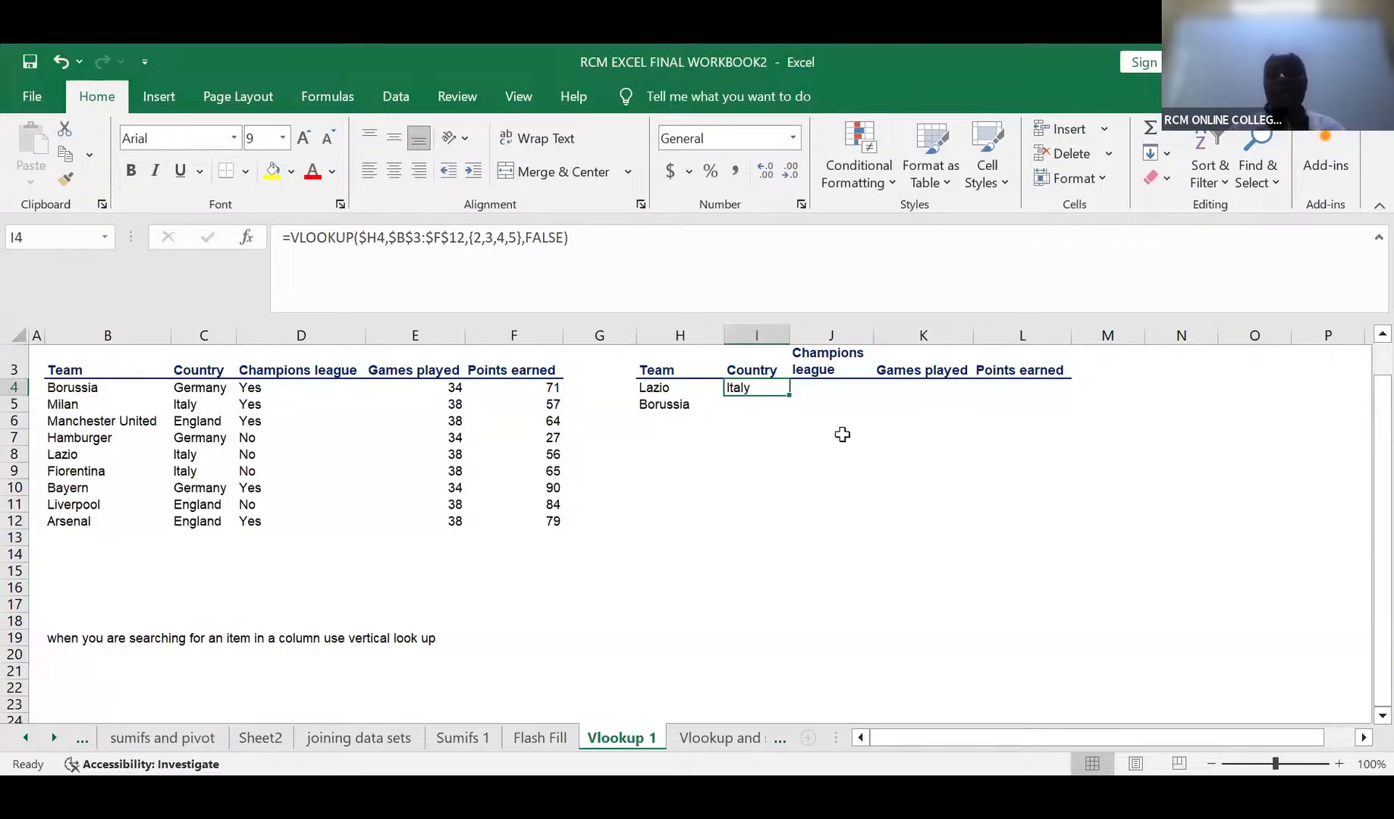
{"action": "left_click_drag", "start_coordinate": [790, 396], "coordinate": [1035, 400]}
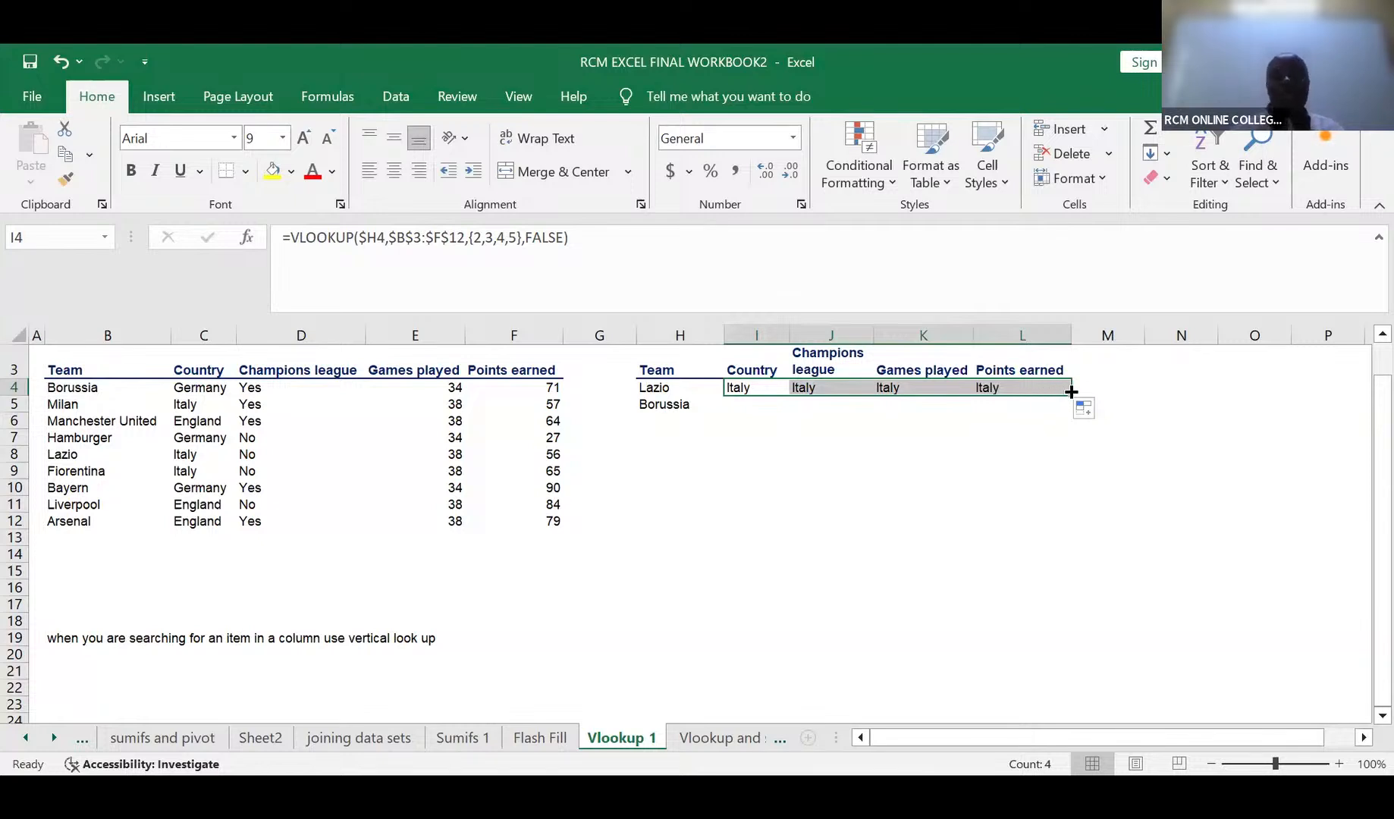
In Lazio's Champions league cell J4, replace the VLOOKUP's column index array with the single column index 2
{"action": "left_click", "coordinate": [806, 384]}
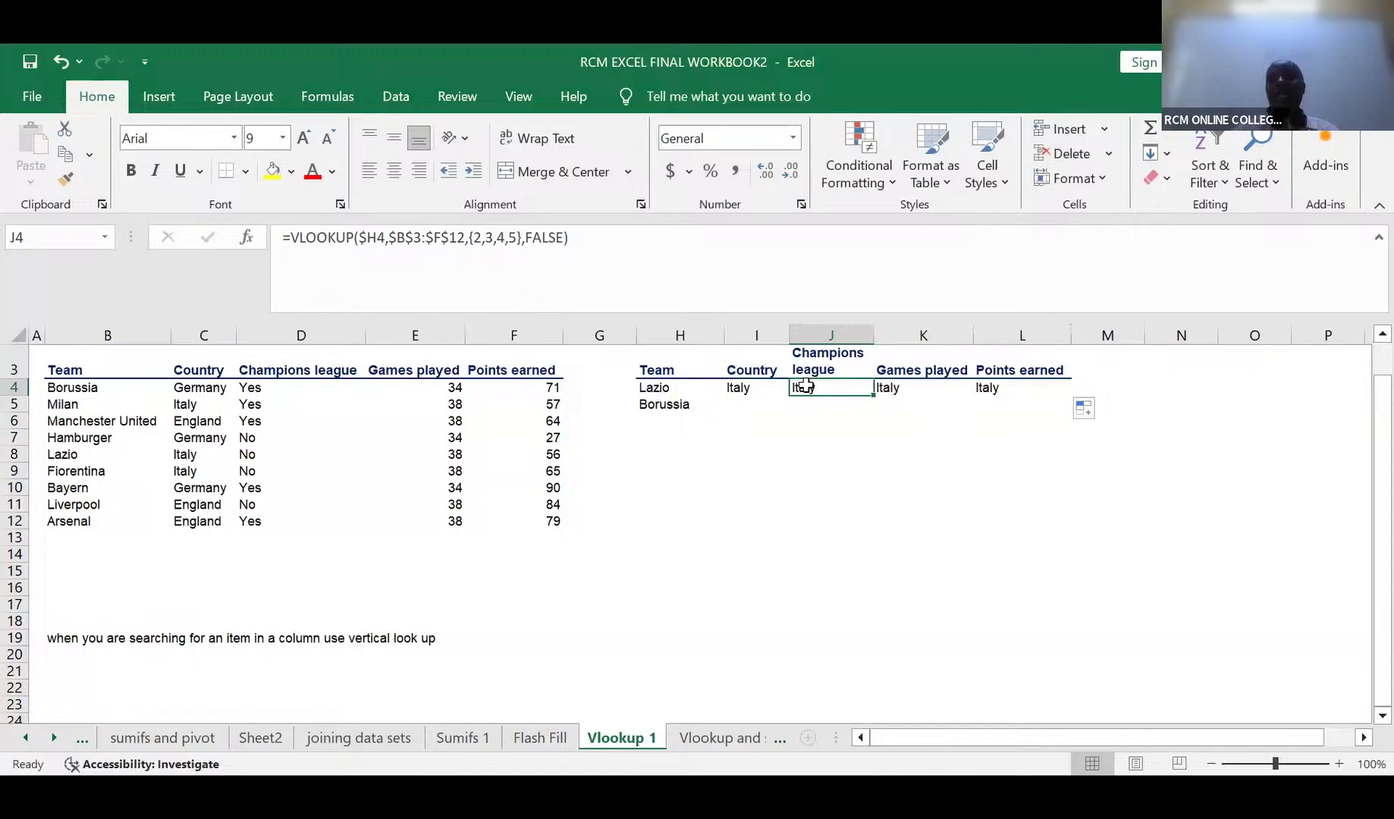
{"action": "left_click", "coordinate": [521, 238]}
{"action": "key", "text": "BackSpace"}
{"action": "key", "text": "BackSpace"}
{"action": "key", "text": "BackSpace"}
{"action": "key", "text": "BackSpace"}
{"action": "key", "text": "BackSpace"}
{"action": "key", "text": "BackSpace"}
{"action": "key", "text": "BackSpace"}
{"action": "key", "text": "BackSpace"}
{"action": "key", "text": "BackSpace"}
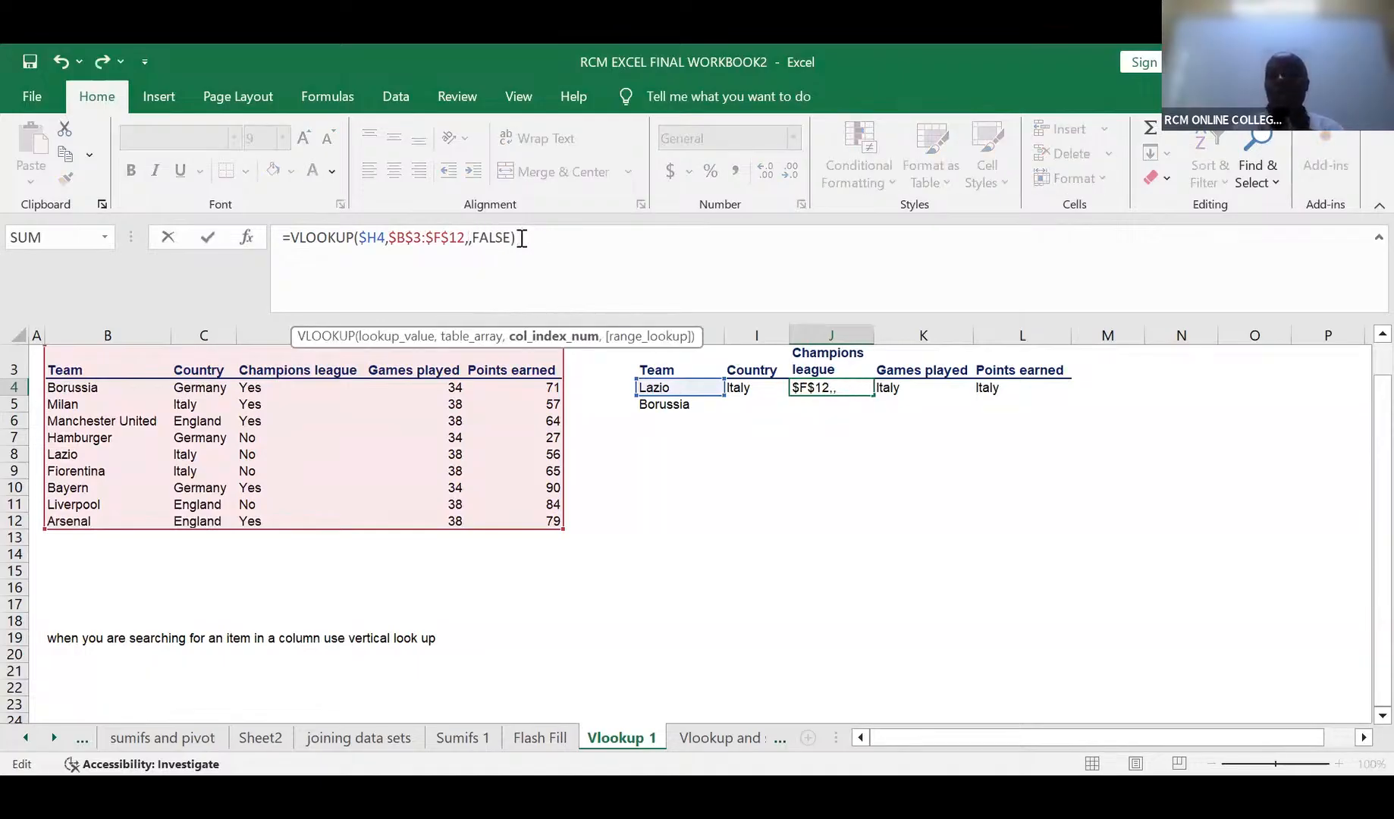
{"action": "type", "text": "2"}
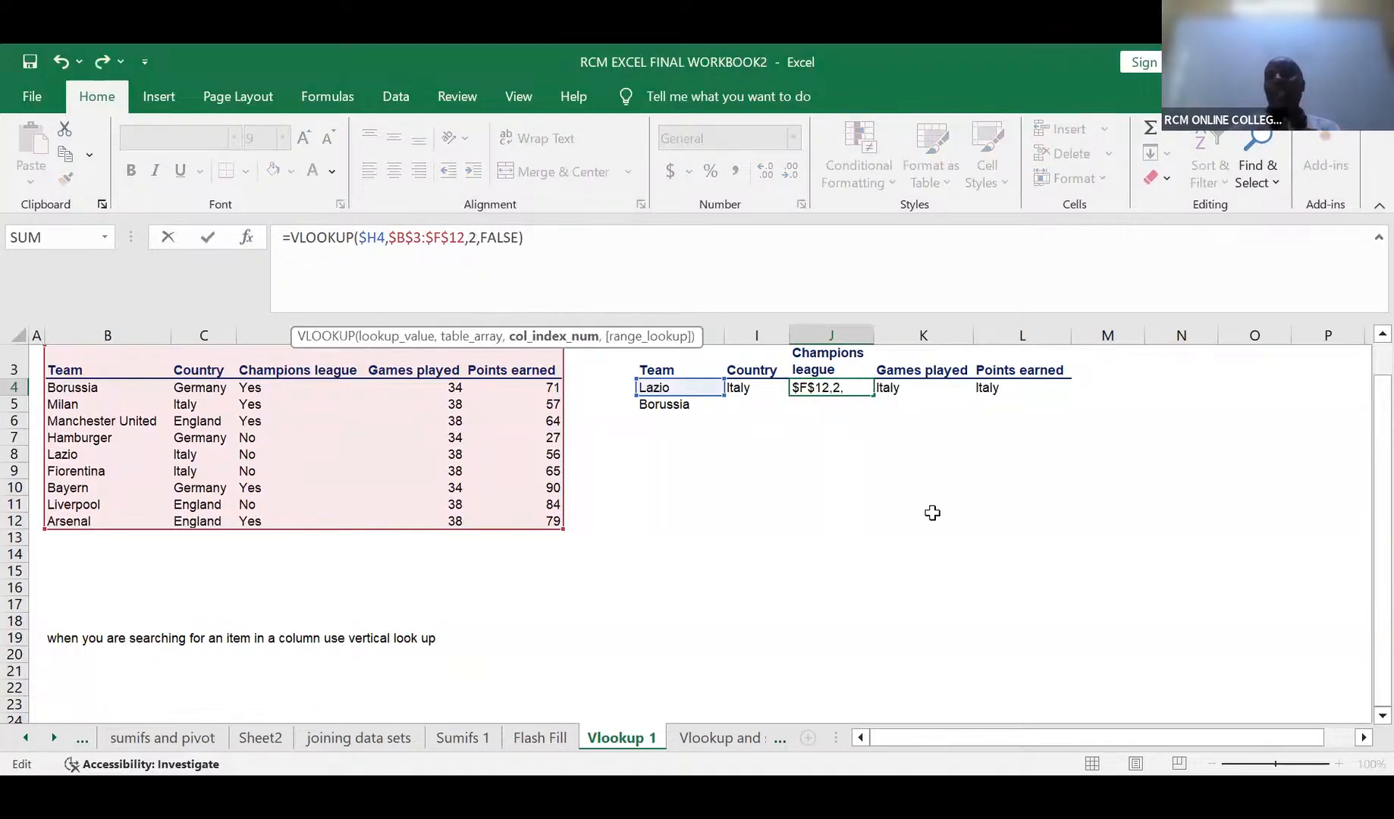
{"action": "key", "text": "Return"}
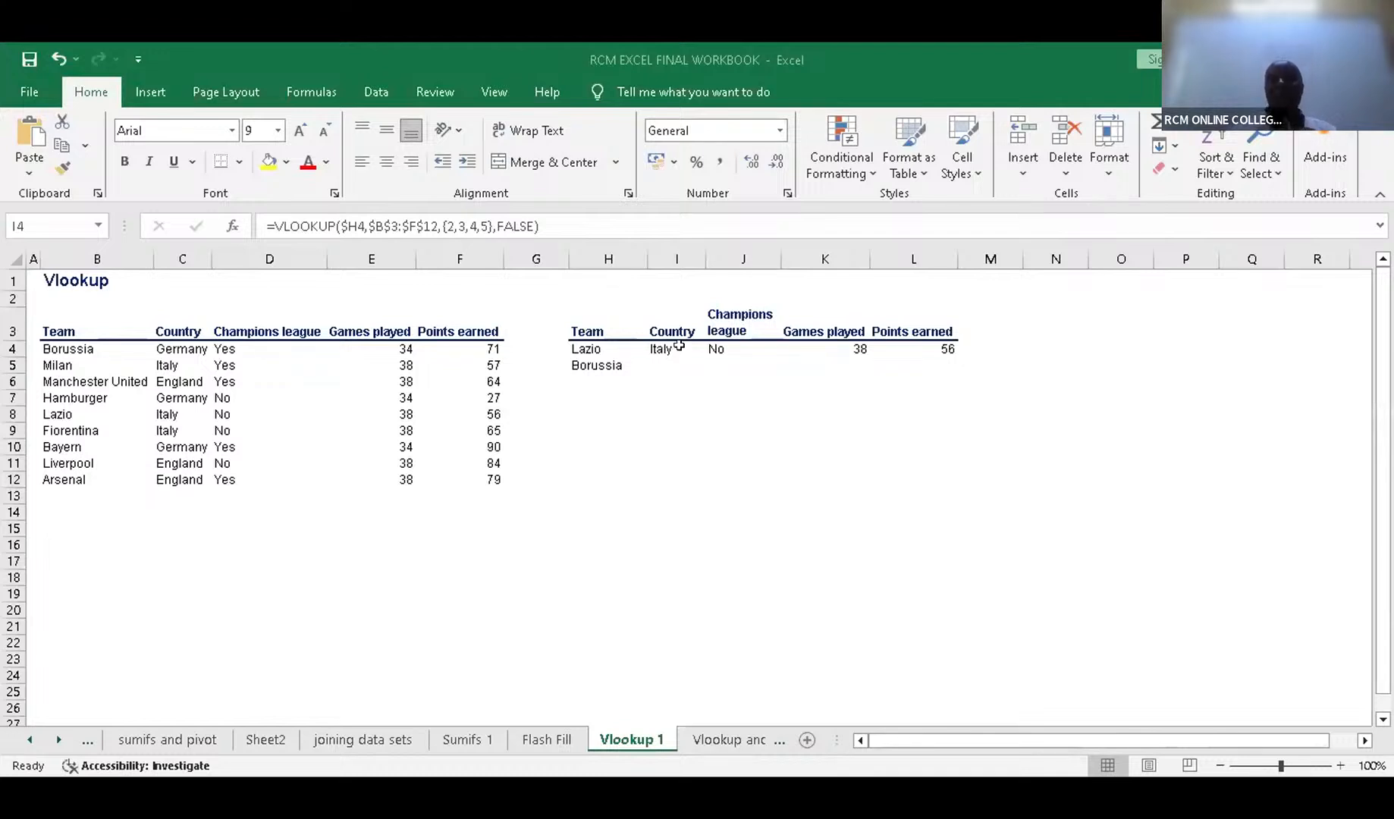
In RCM EXCEL FINAL WORKBOOK, clear Lazio's lookup formulas from I4 through L4
{"action": "key", "text": "Right"}
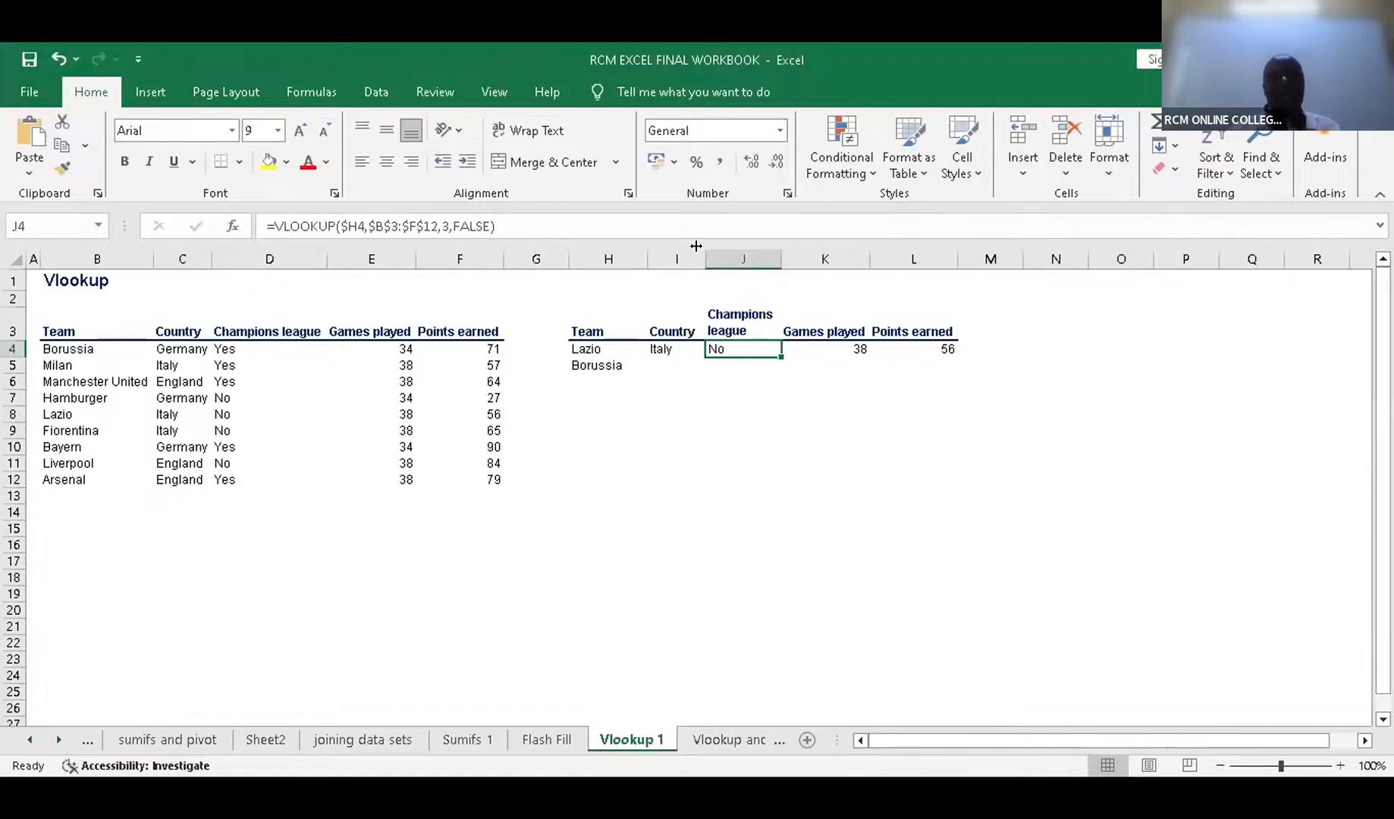
{"action": "left_click", "coordinate": [646, 348]}
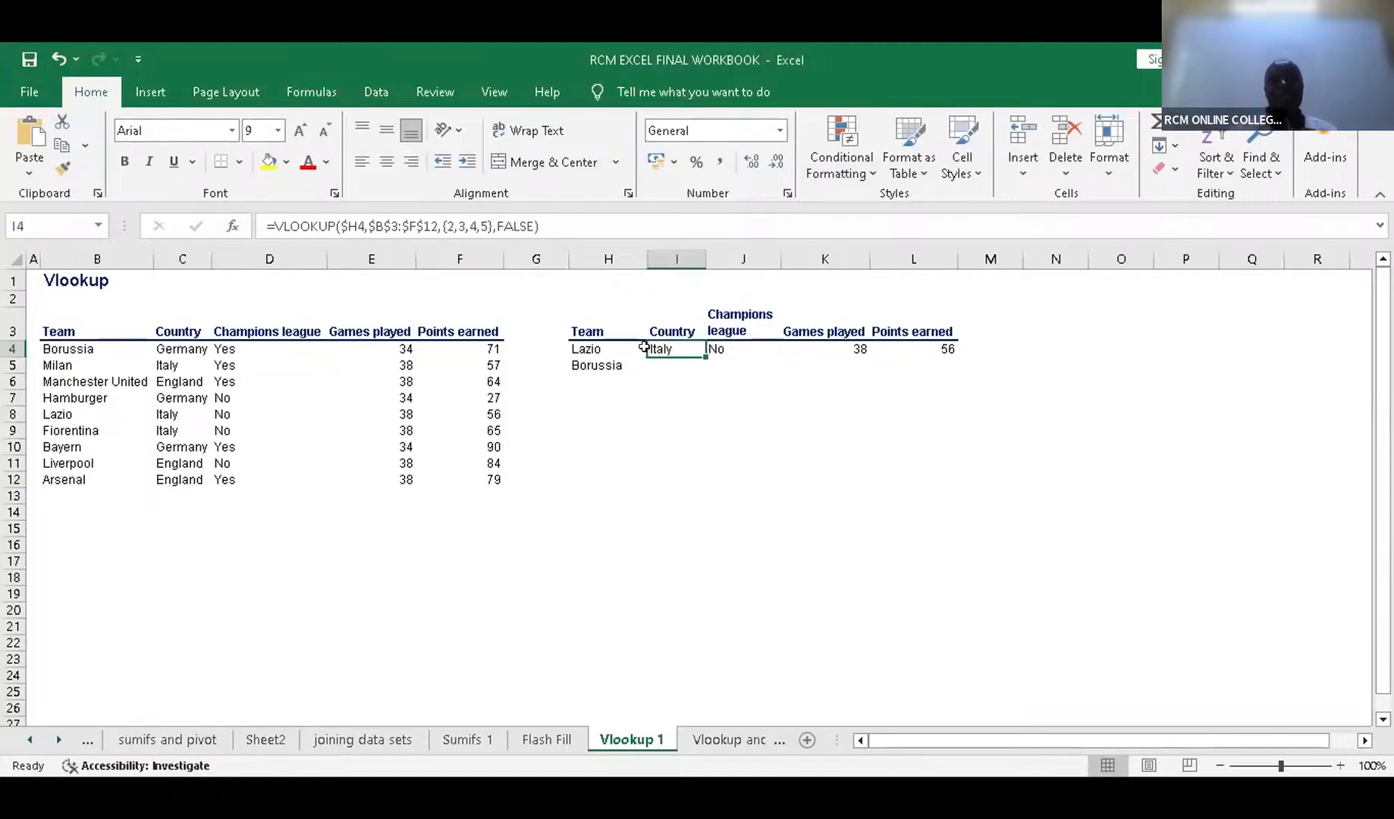
{"action": "key", "text": "Delete"}
{"action": "left_click", "coordinate": [649, 397]}
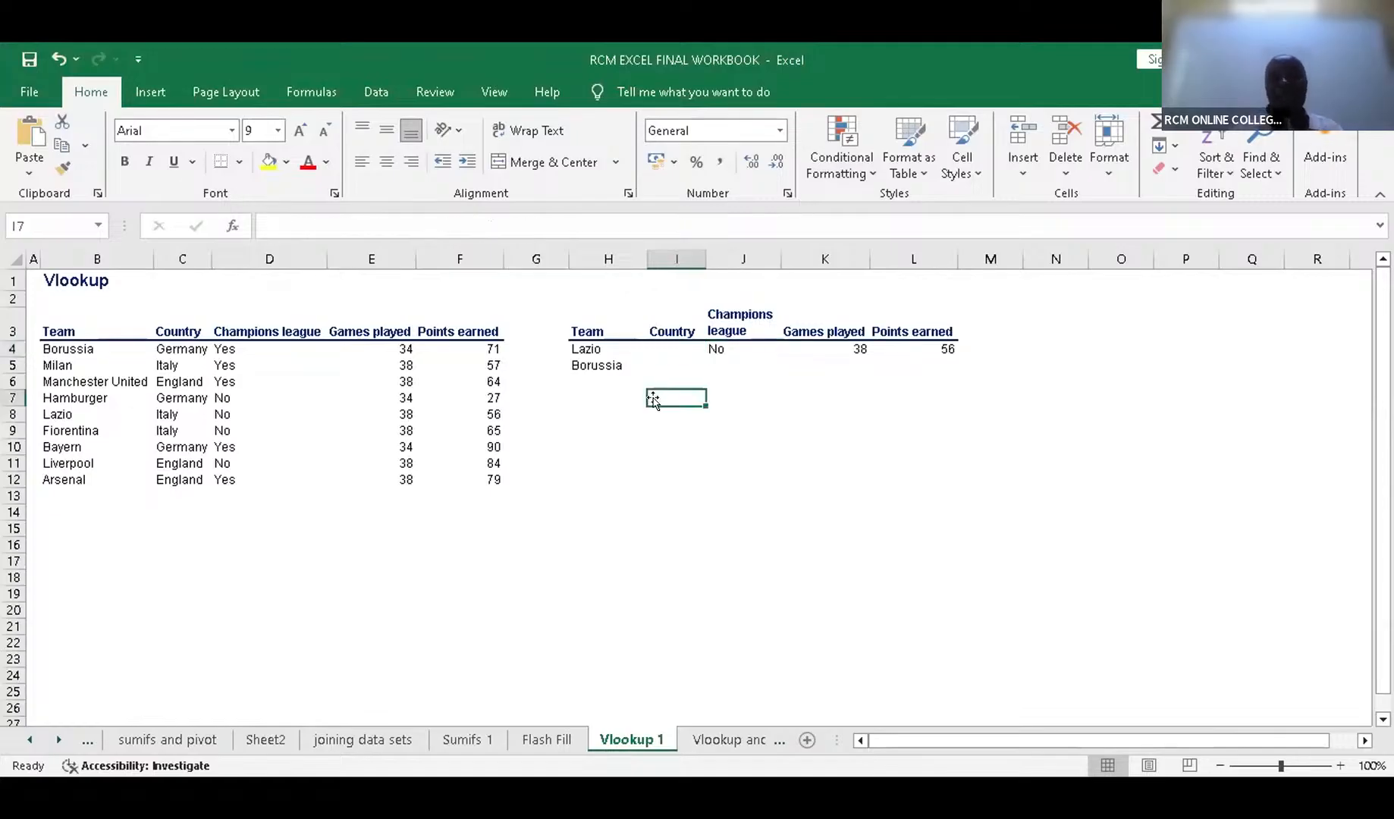
{"action": "left_click_drag", "start_coordinate": [711, 348], "coordinate": [906, 347]}
{"action": "key", "text": "Delete"}
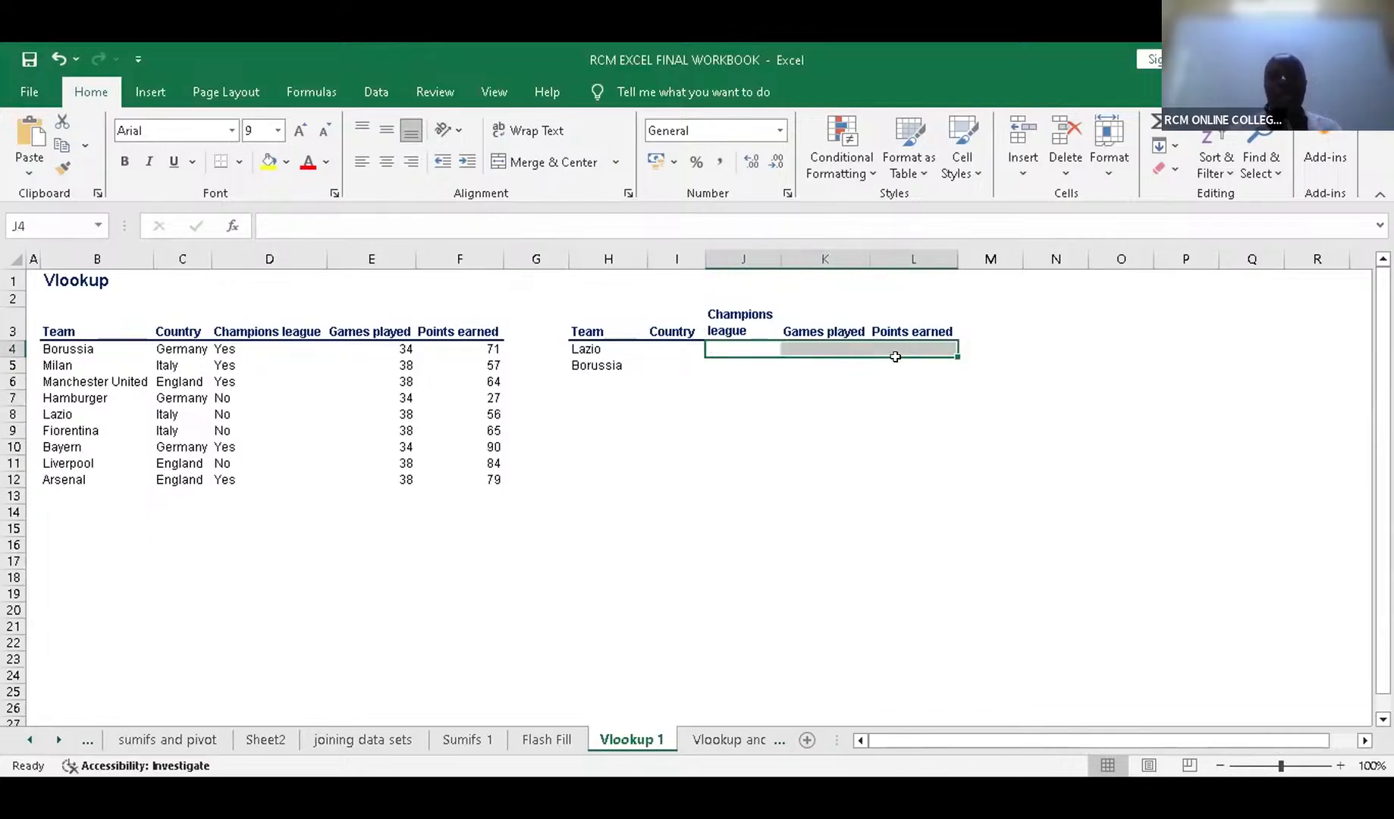
Begin a VLOOKUP in Lazio's Country cell I4 with the column-locked lookup value $H4
{"action": "left_click", "coordinate": [645, 350]}
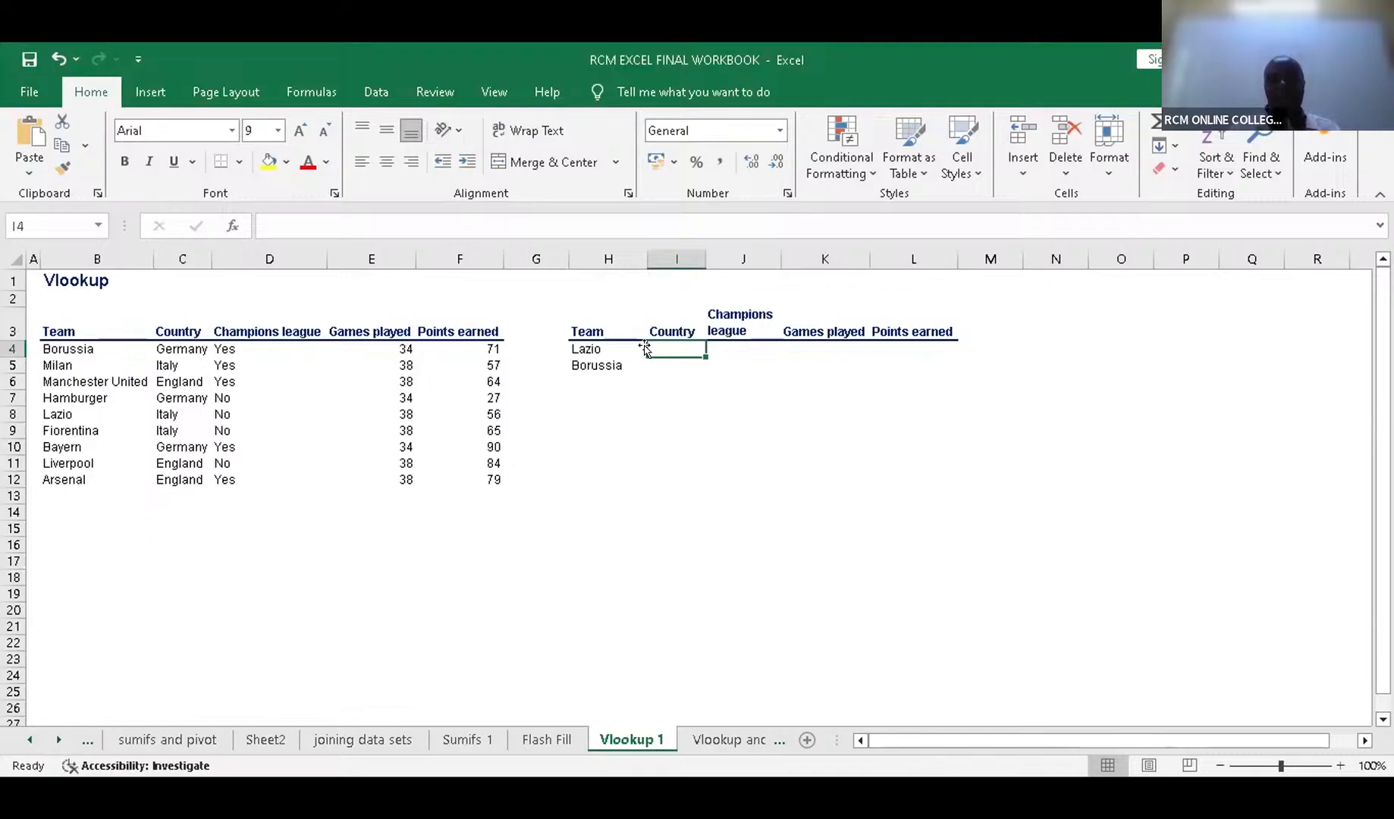
{"action": "type", "text": "="}
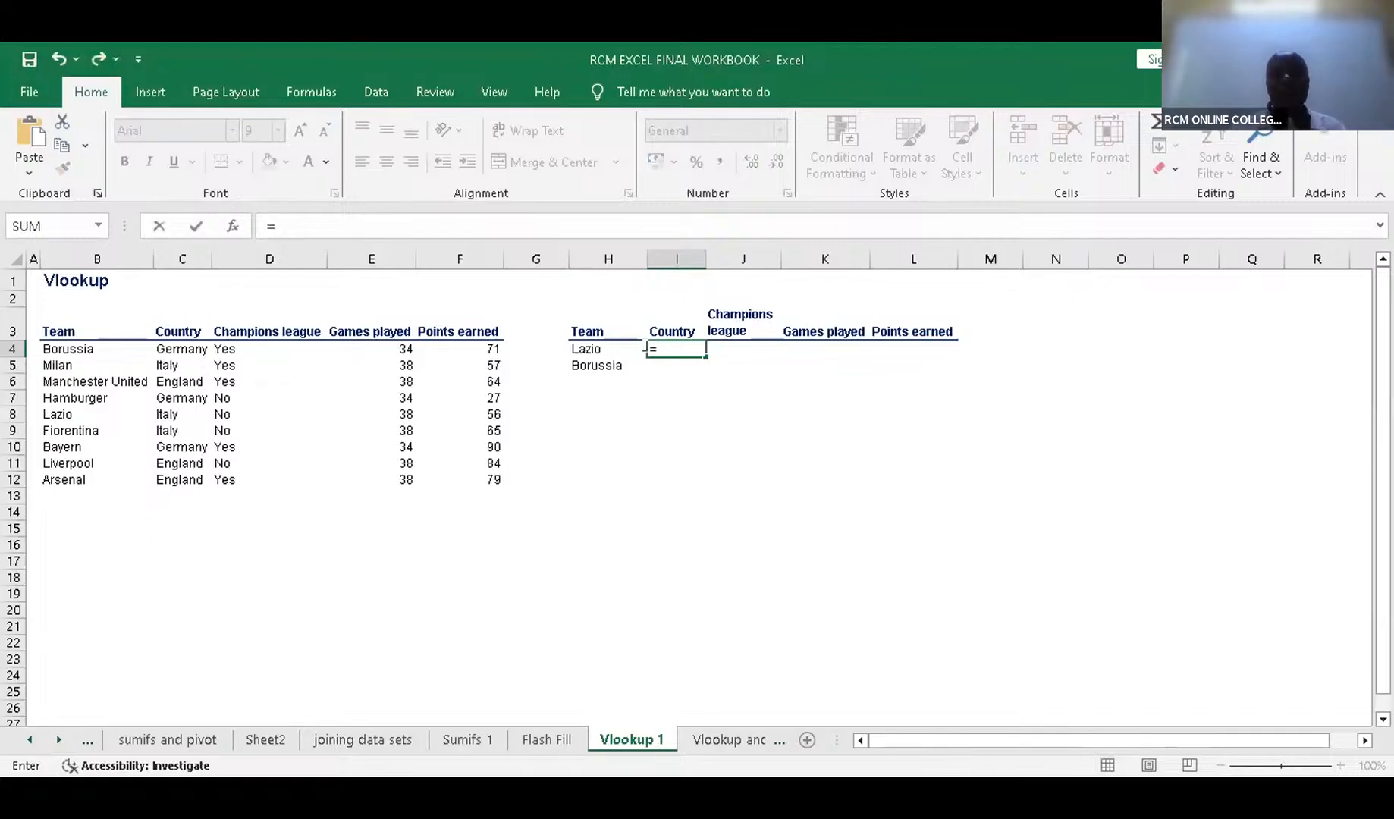
{"action": "type", "text": "VLO"}
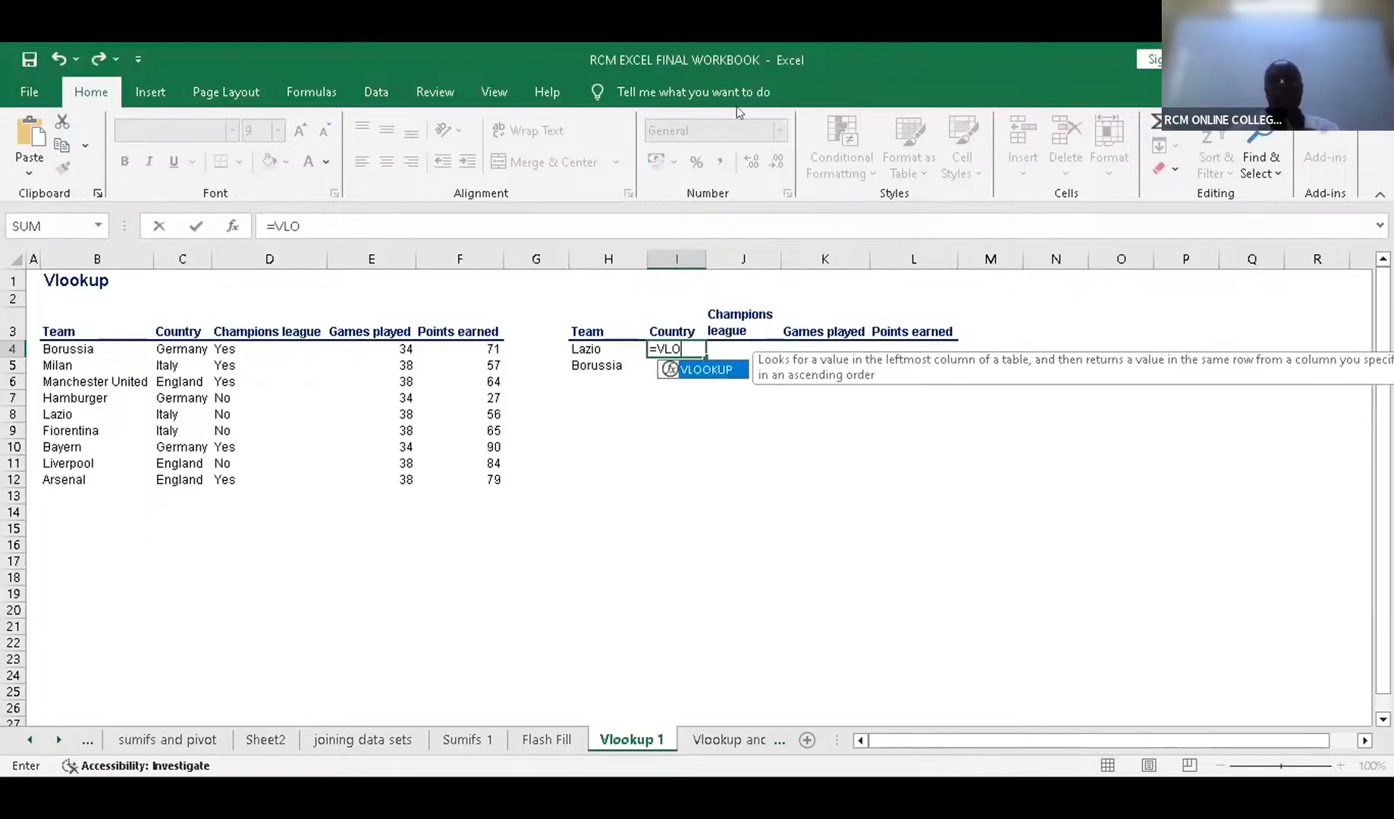
{"action": "double_click", "coordinate": [723, 370]}
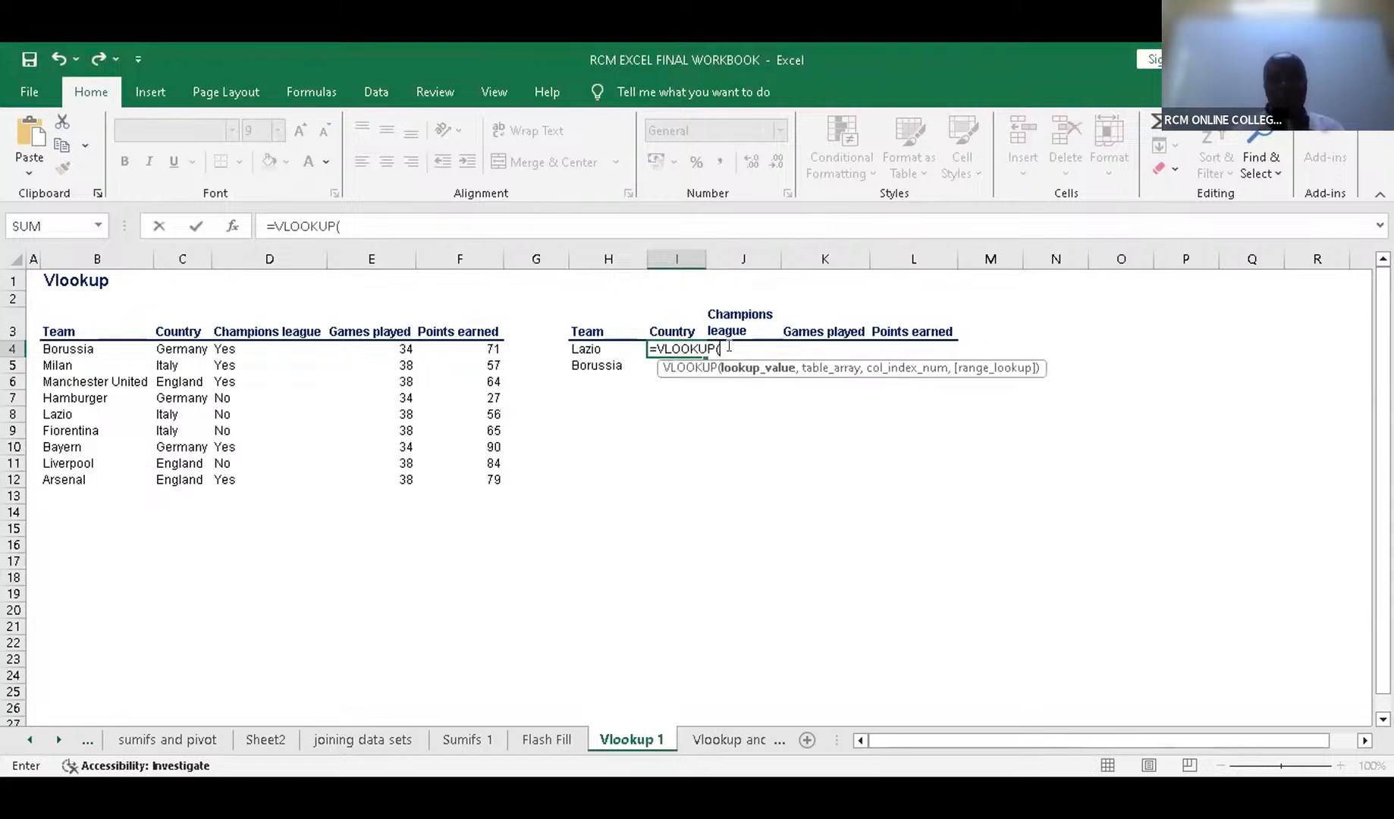
{"action": "left_click", "coordinate": [593, 346]}
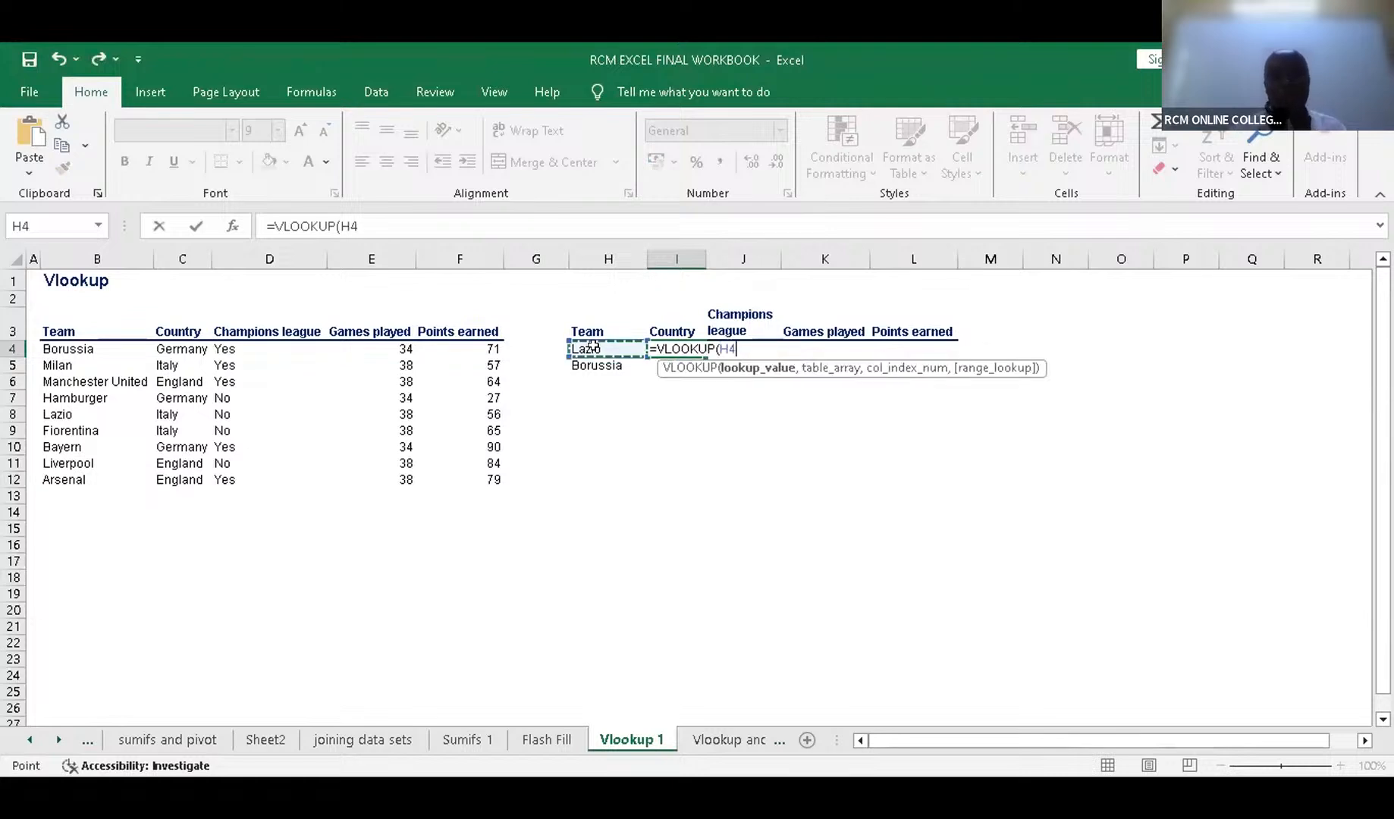
{"action": "left_click", "coordinate": [338, 225]}
{"action": "type", "text": "$"}
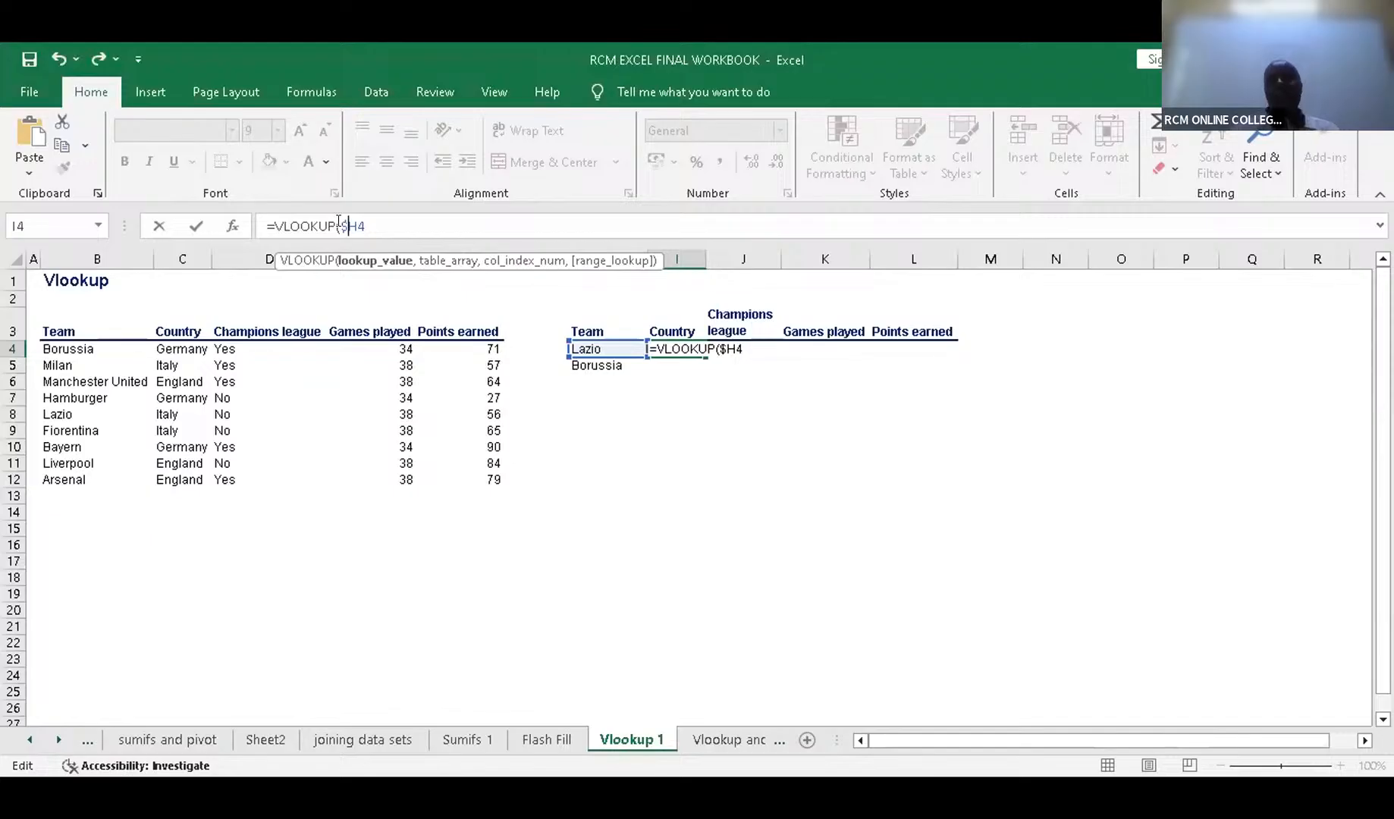
{"action": "key", "text": "End"}
{"action": "type", "text": ","}
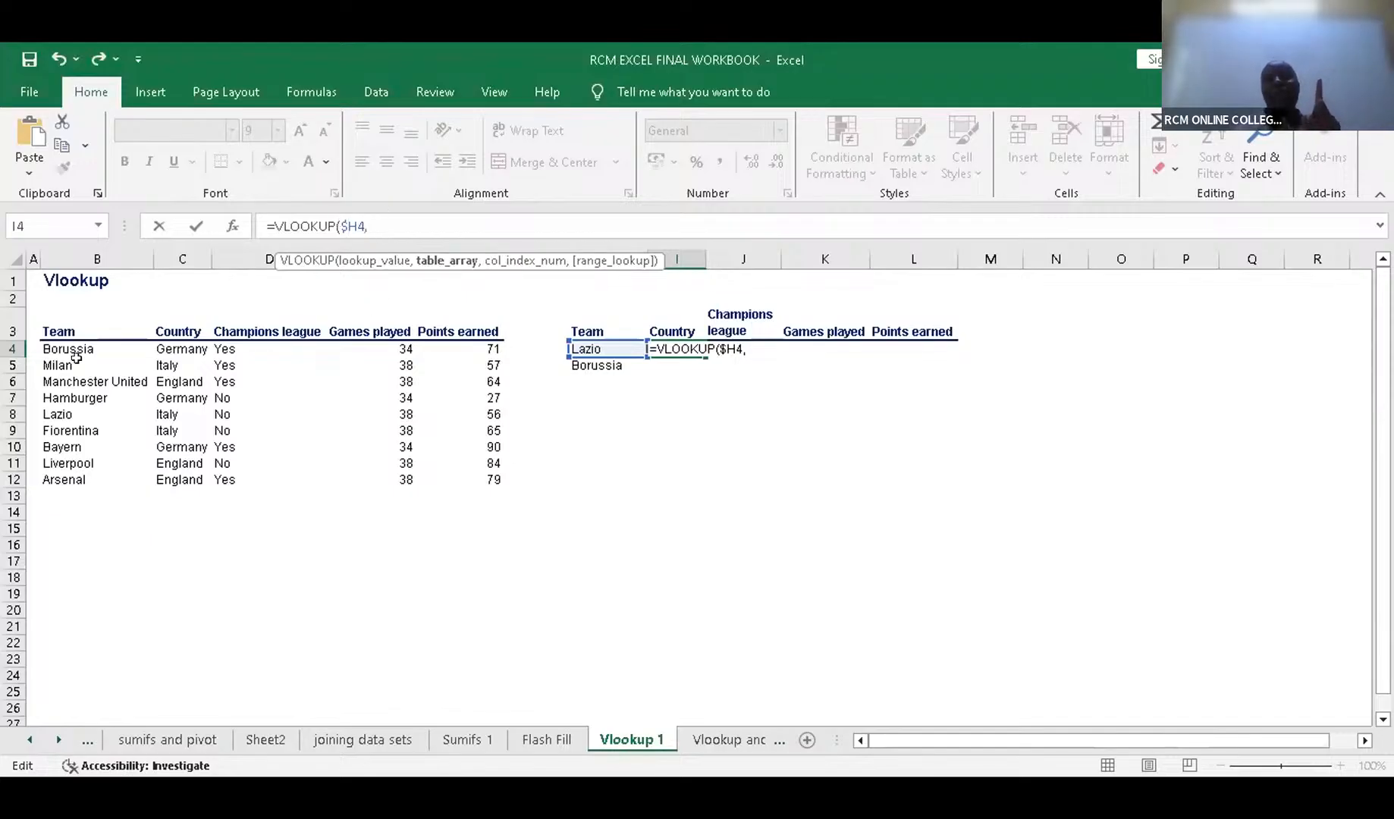
Use the team table including headers as the table array, with absolute references $B$3:$F$12
{"action": "left_click", "coordinate": [58, 328]}
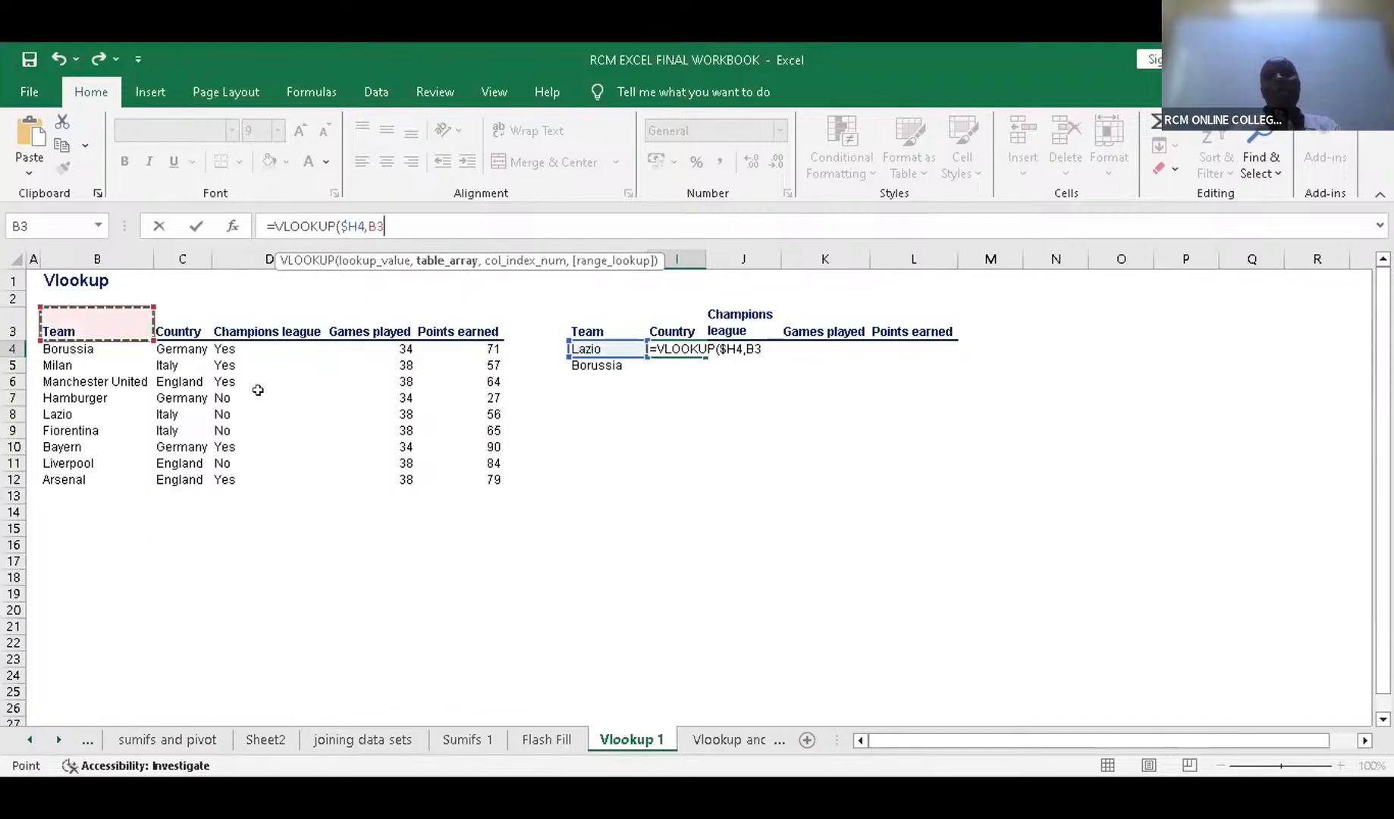
{"action": "left_click", "coordinate": [471, 472], "text": "shift"}
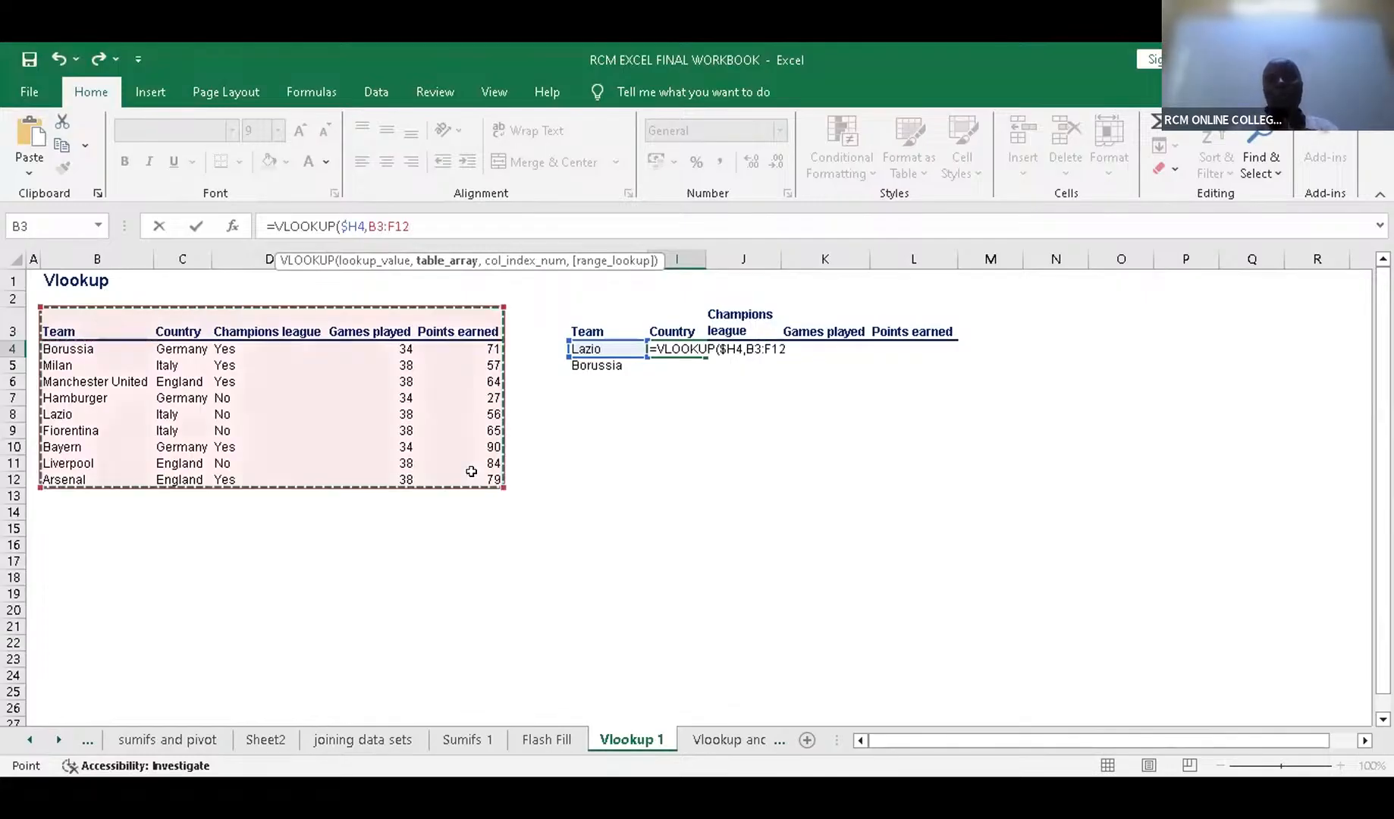
{"action": "key", "text": "F4"}
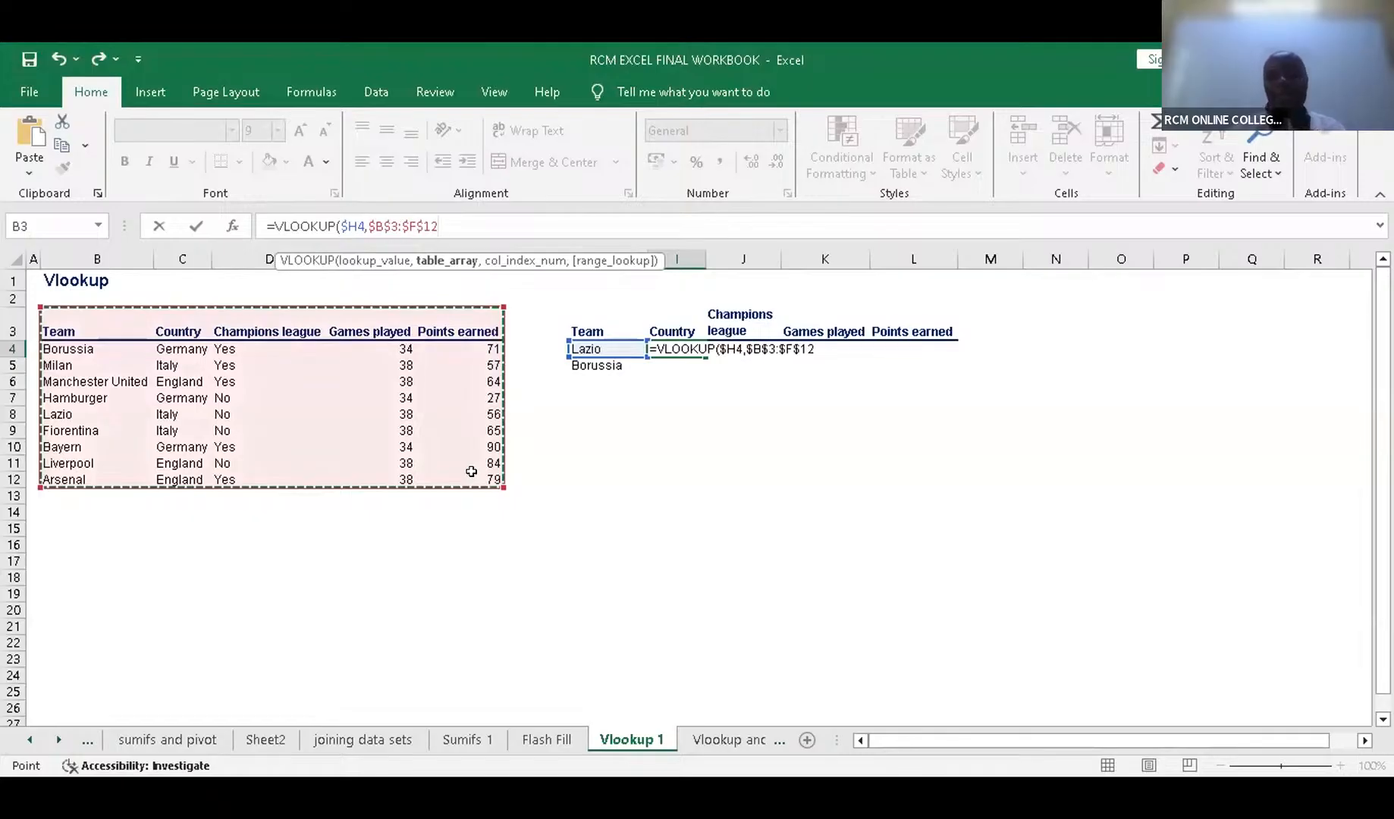
{"action": "type", "text": ","}
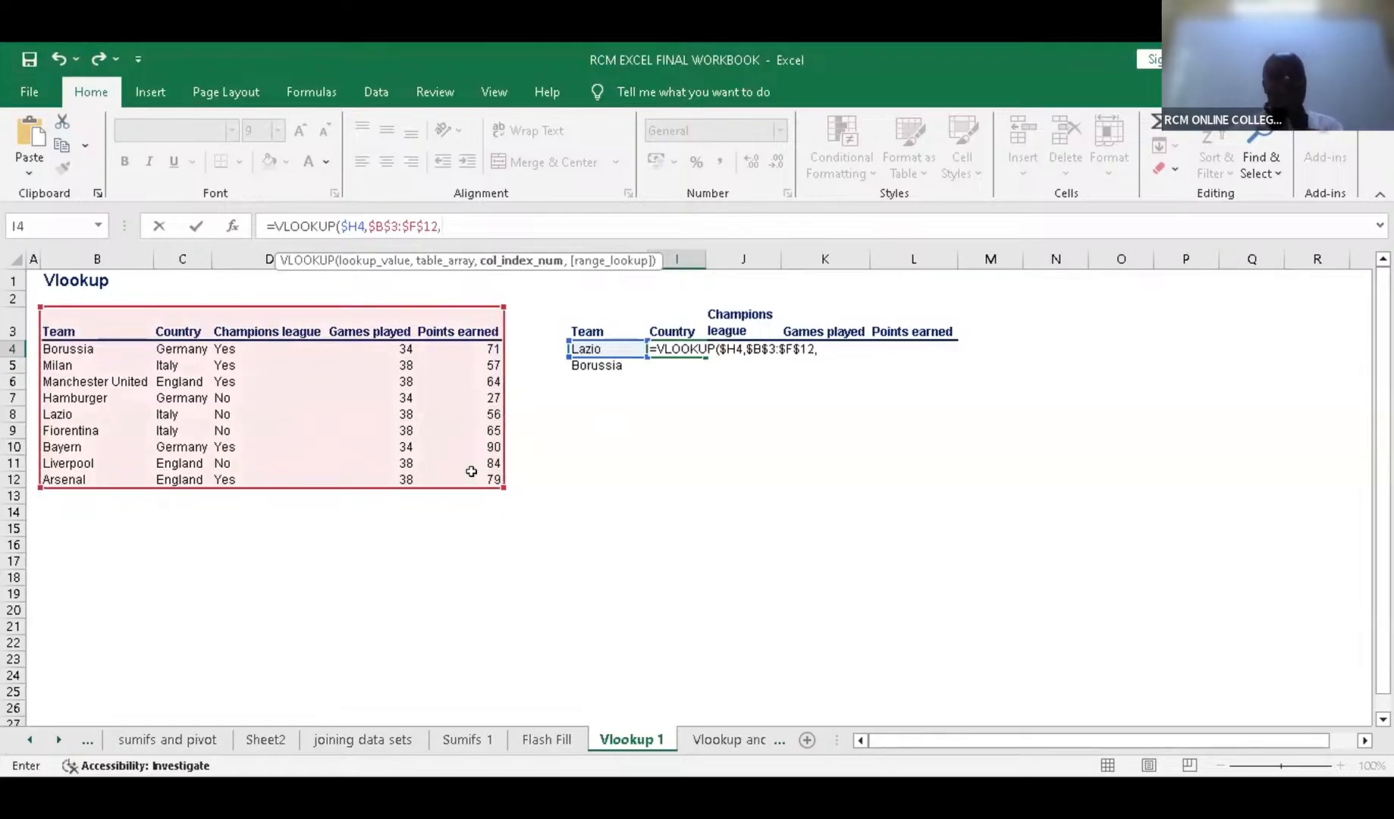
Set the column index of Lazio's Country VLOOKUP in I4 to the array {2,3,4,5}
{"action": "type", "text": "{"}
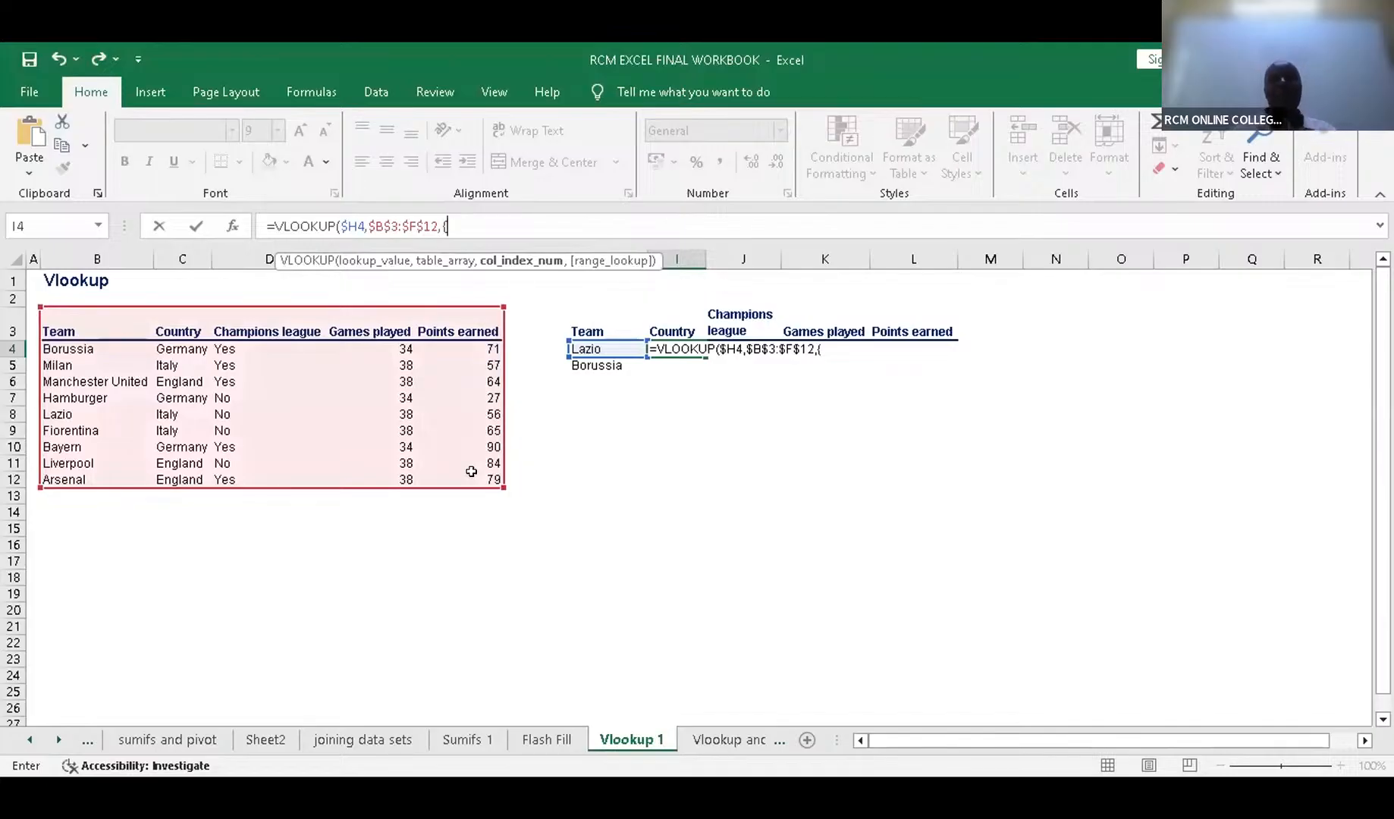
{"action": "type", "text": "2,"}
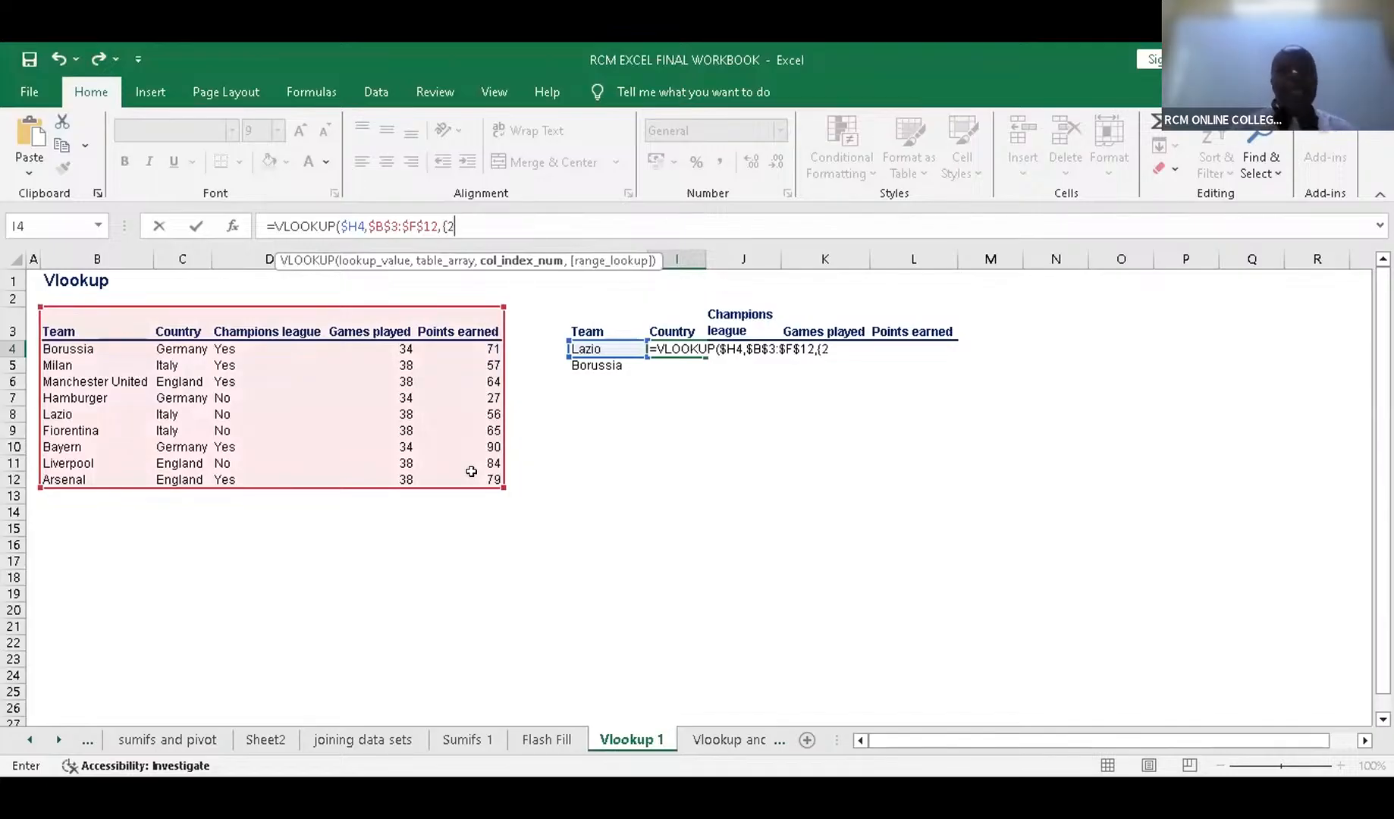
{"action": "type", "text": "3"}
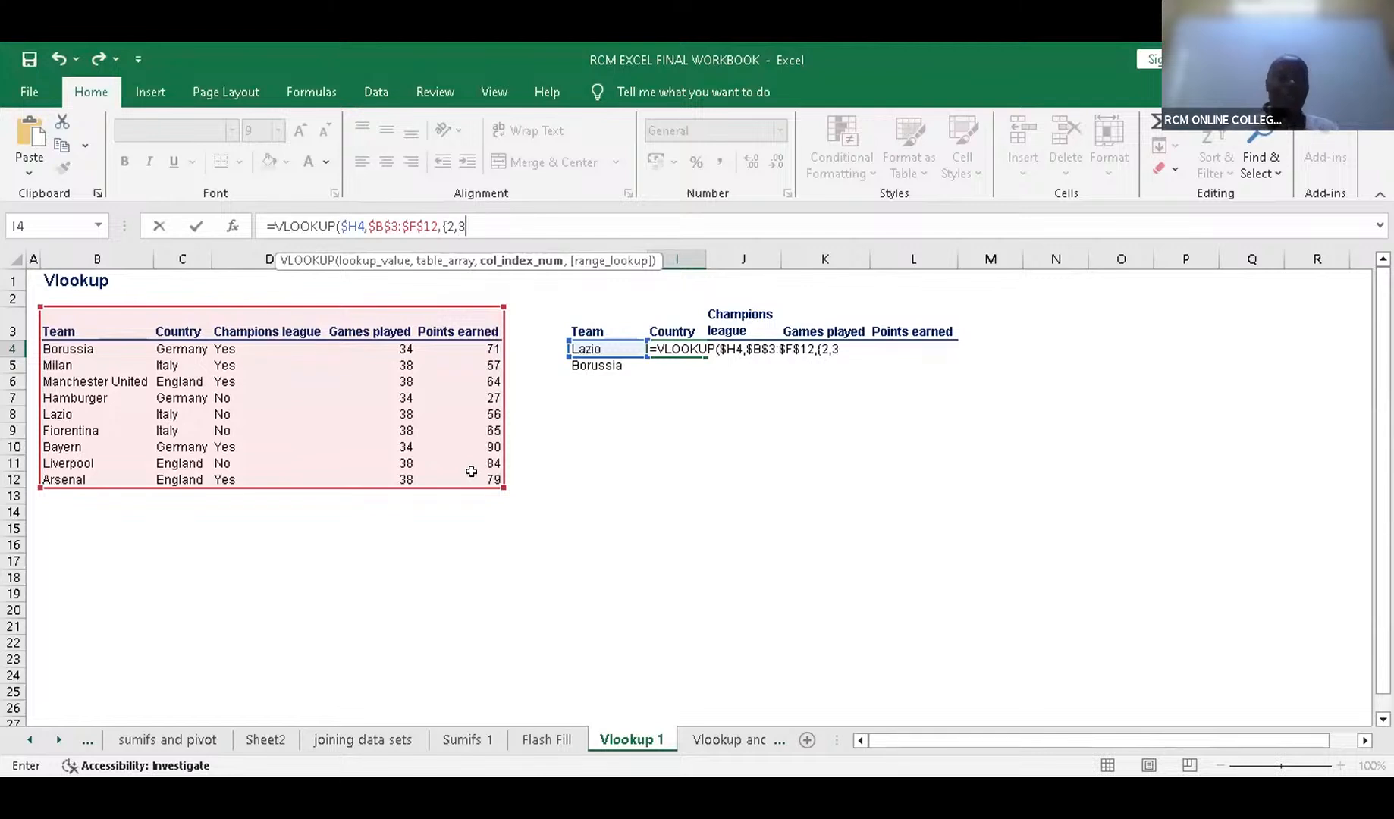
{"action": "type", "text": ",4,"}
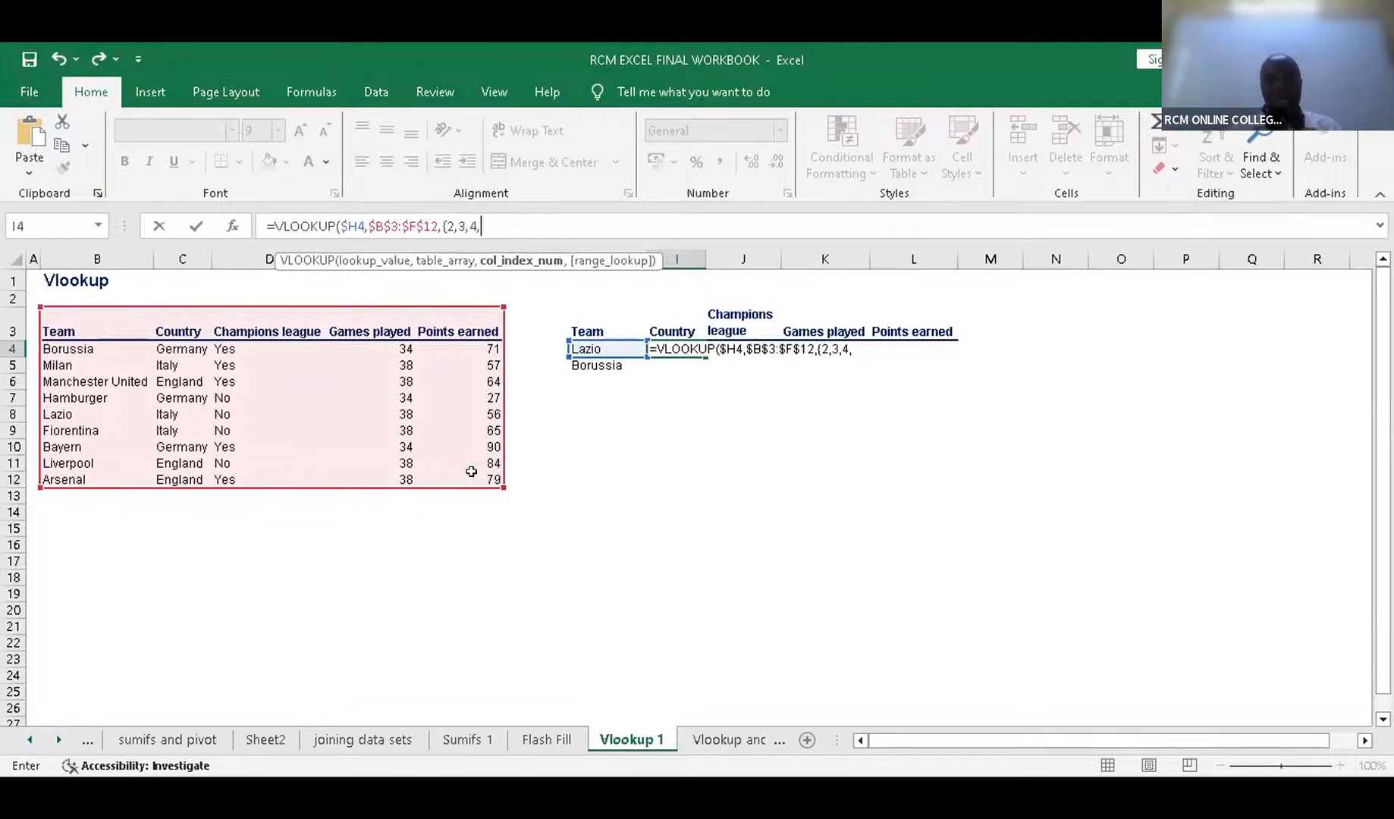
{"action": "type", "text": "5}"}
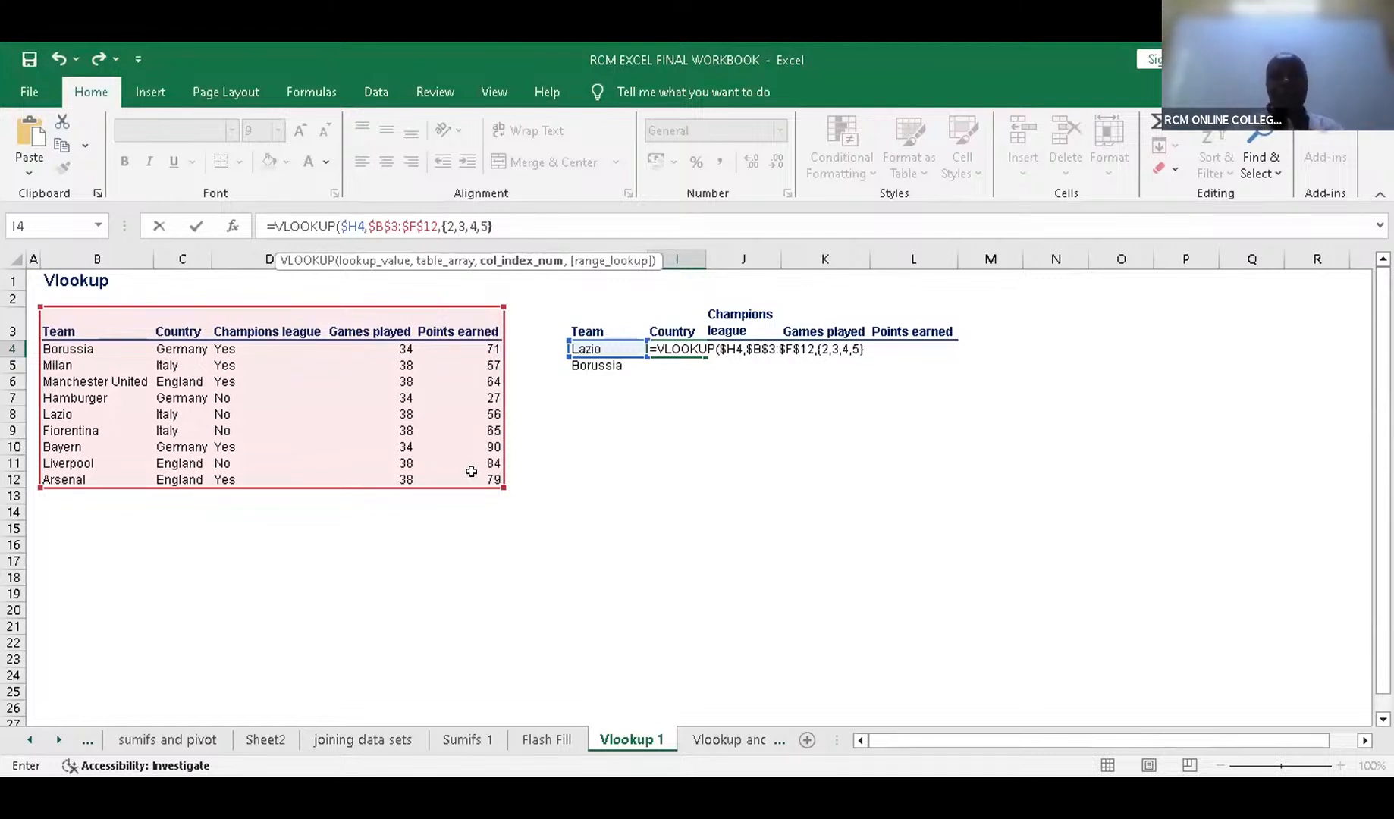
{"action": "type", "text": ","}
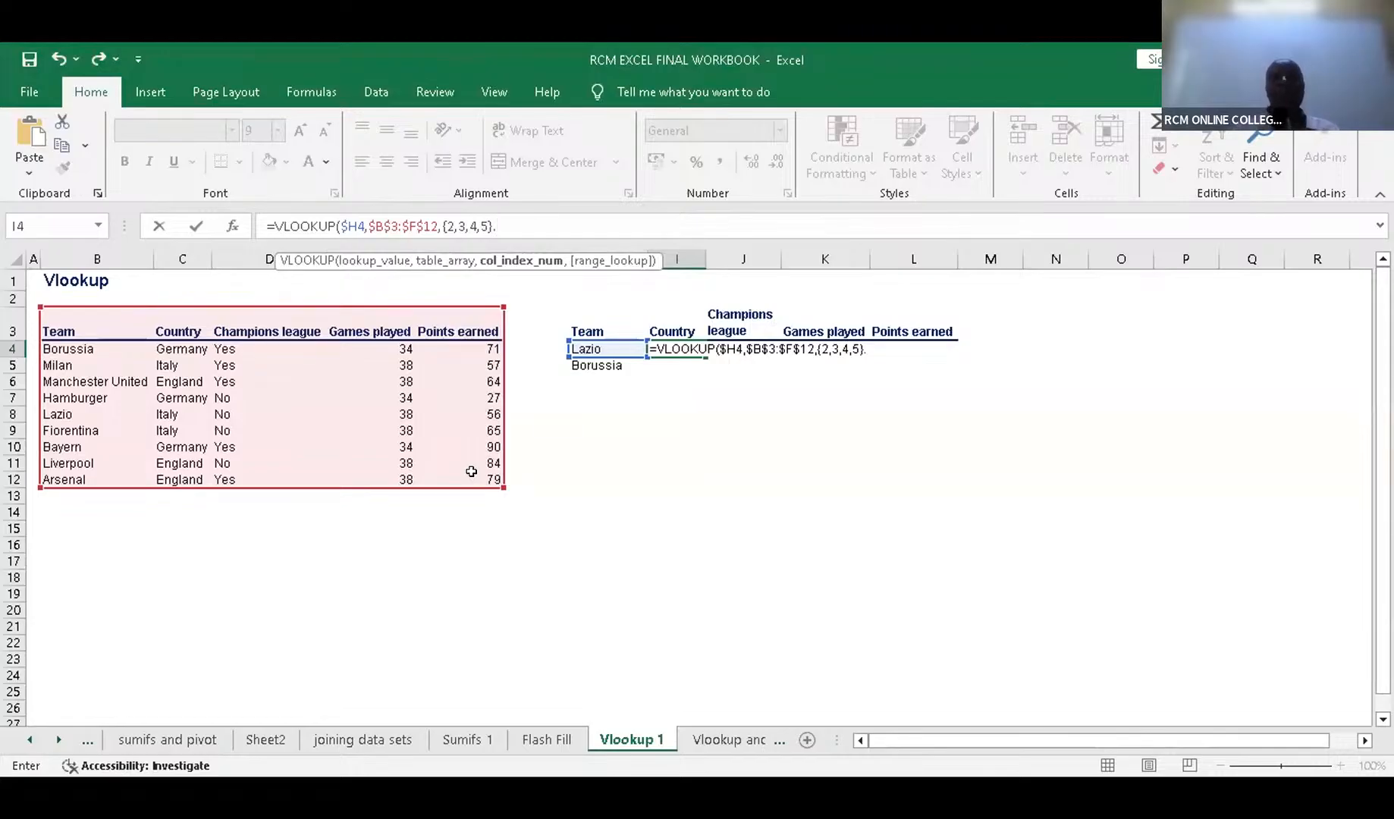
Try to complete the VLOOKUP in I4 with 0 as the range lookup value
{"action": "type", "text": "0)"}
{"action": "key", "text": "Return"}
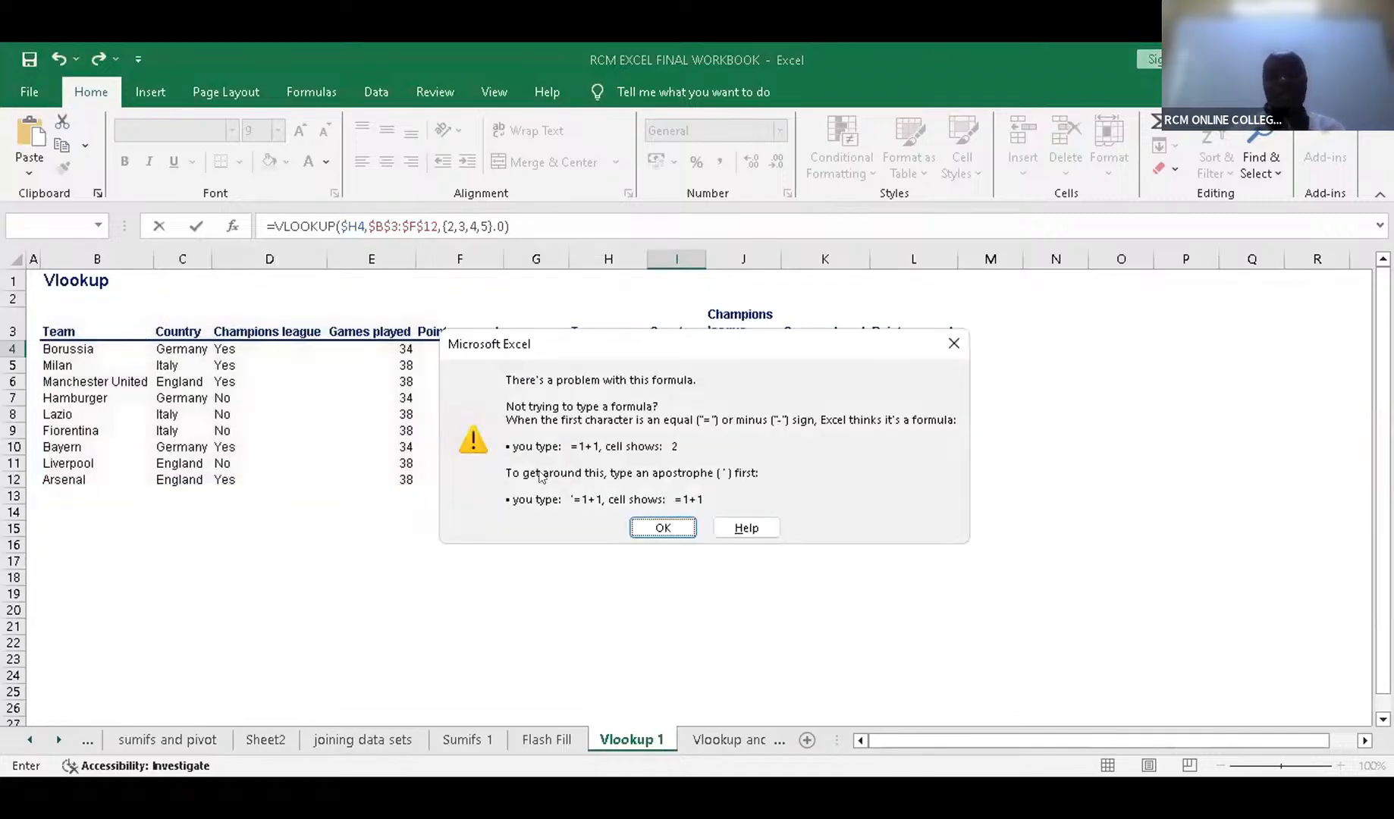
{"action": "left_click", "coordinate": [651, 526]}
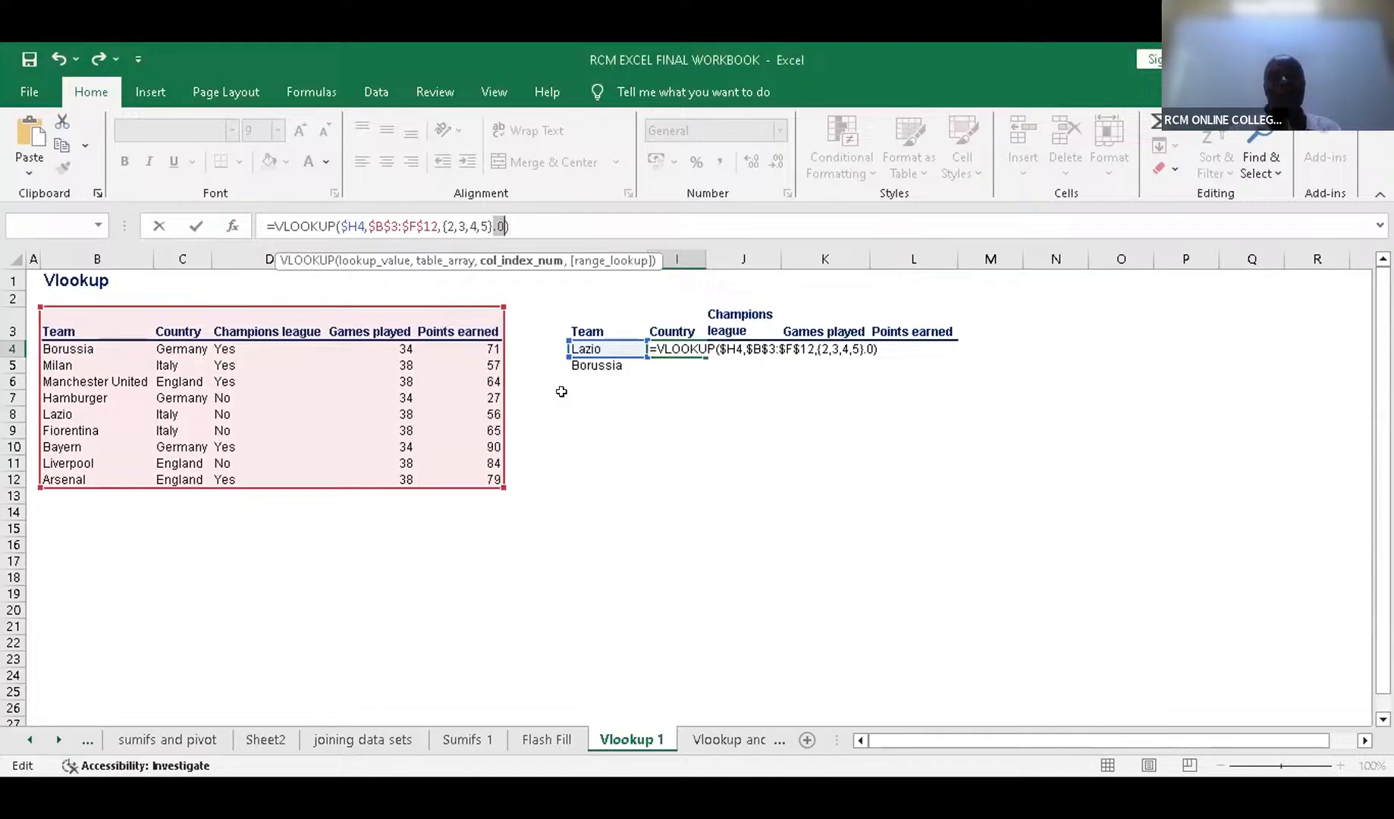
{"action": "left_click", "coordinate": [533, 219]}
{"action": "key", "text": "Return"}
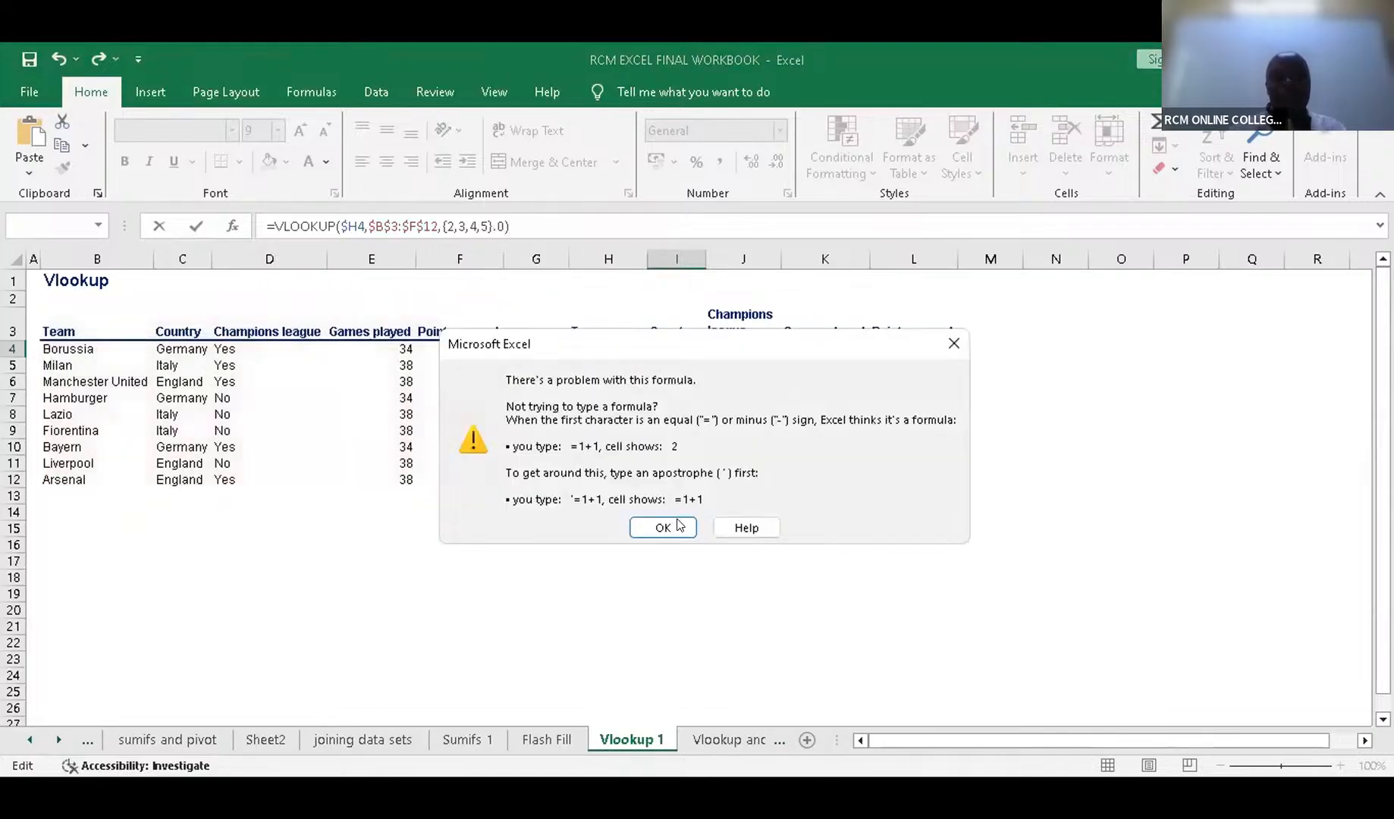
{"action": "left_click", "coordinate": [665, 527]}
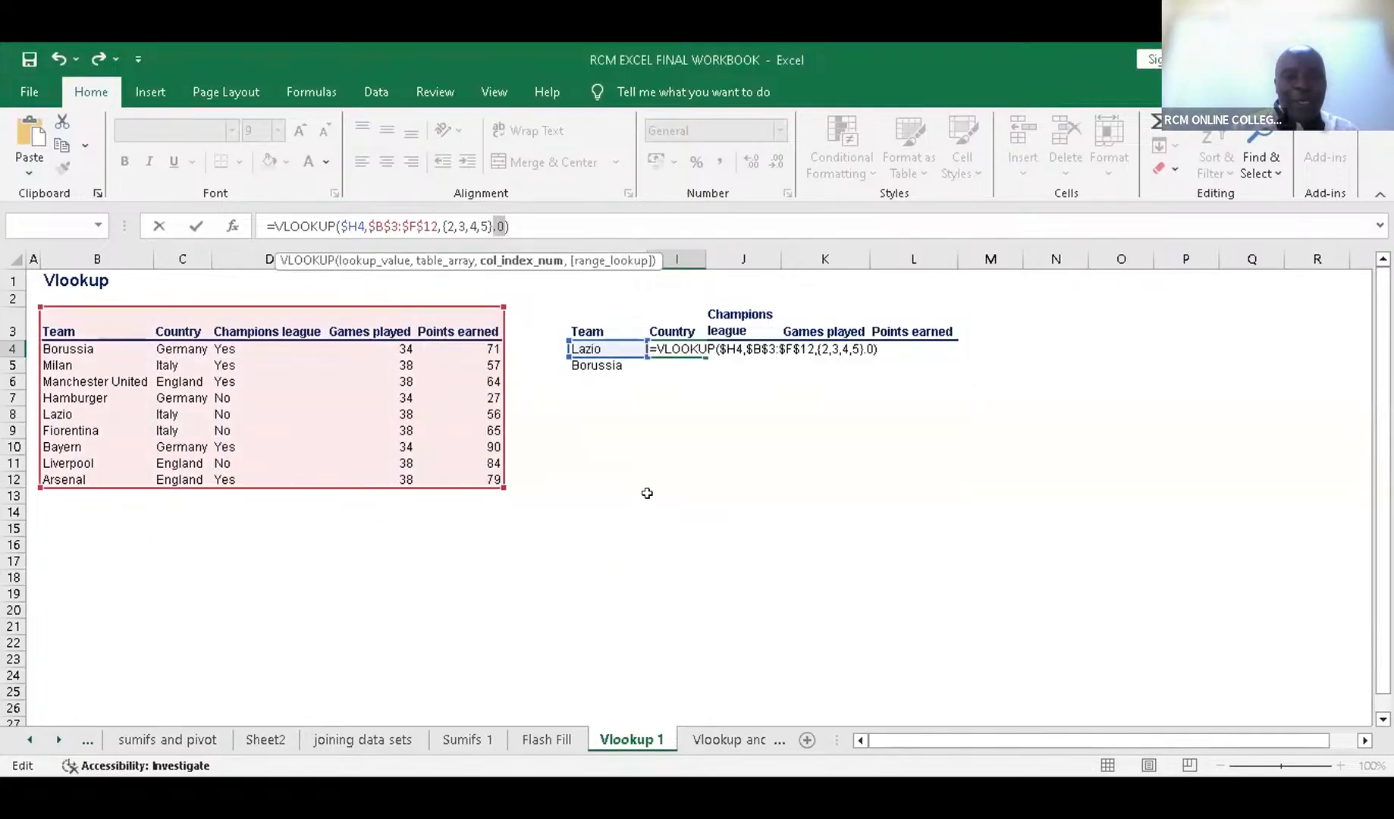
Replace the .0 after the column index array with FALSE and try to enter the formula
{"action": "key", "text": "BackSpace"}
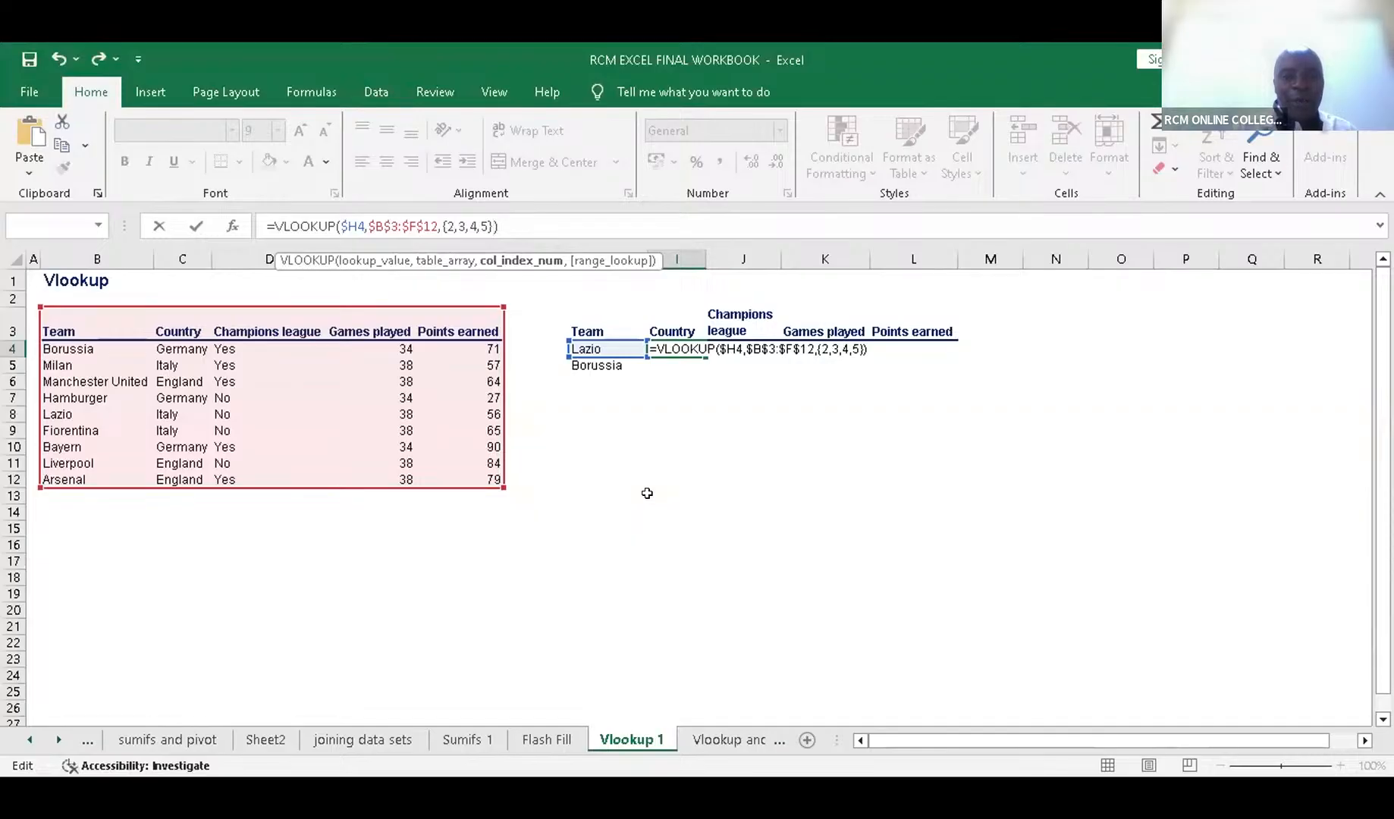
{"action": "type", "text": "FALSE"}
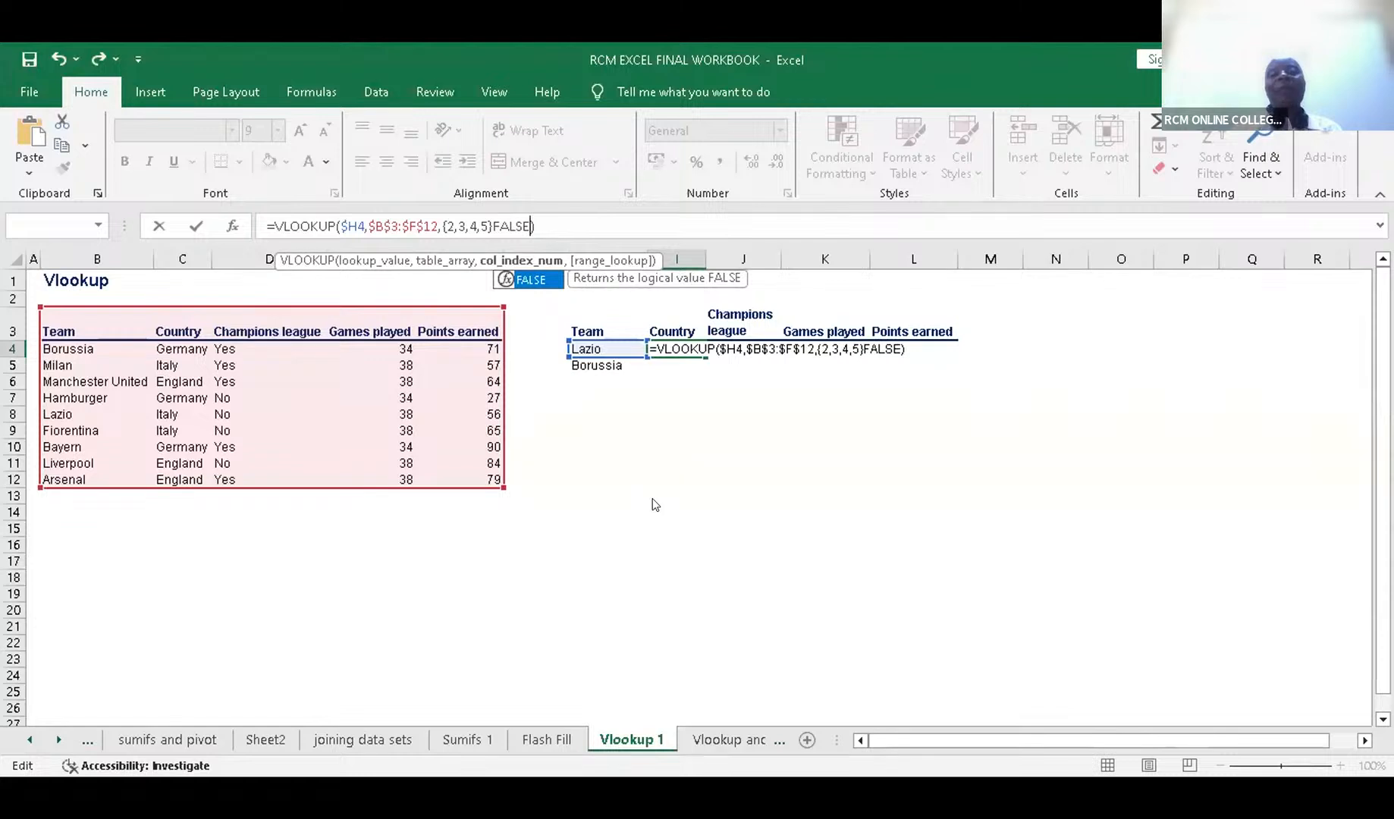
{"action": "key", "text": "Return"}
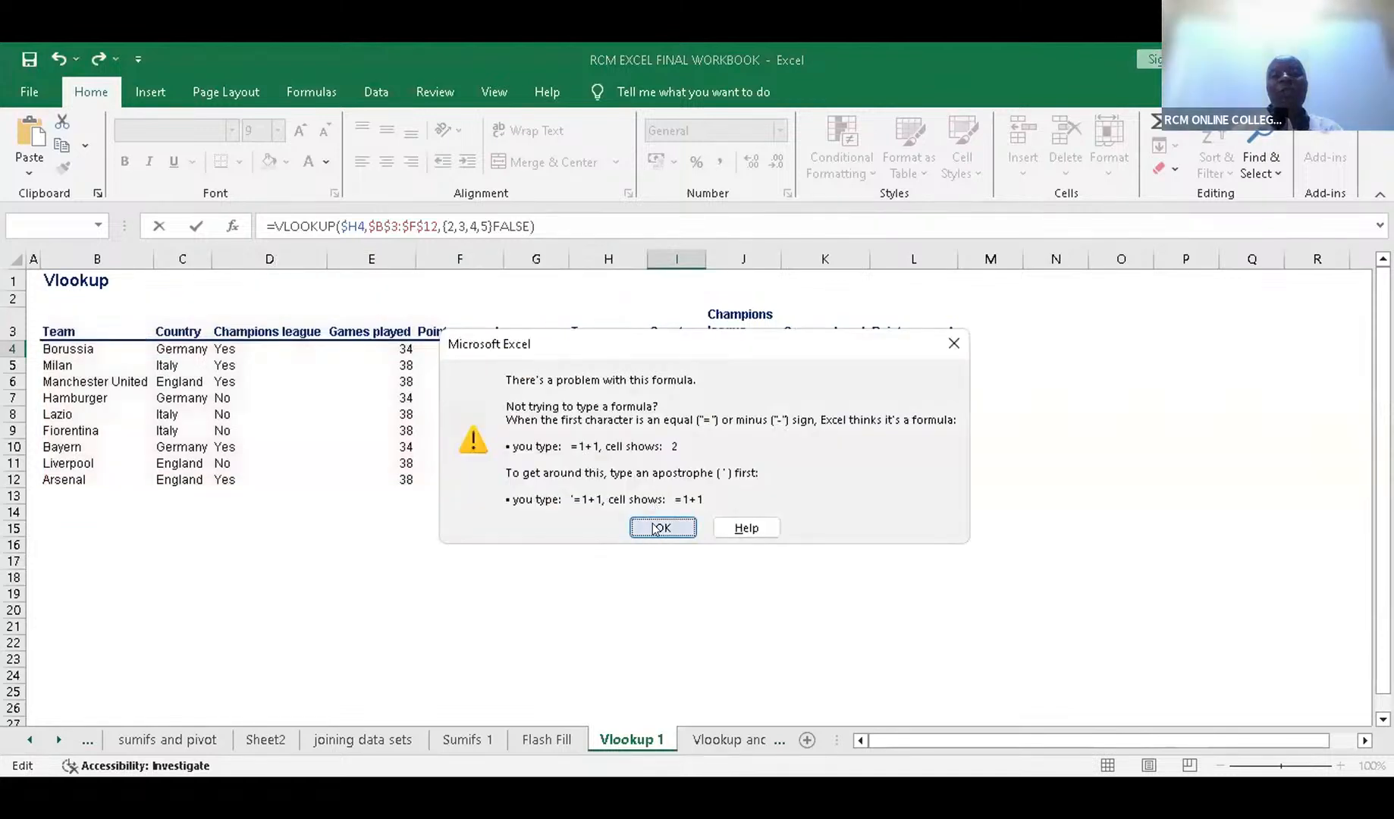
{"action": "left_click", "coordinate": [660, 528]}
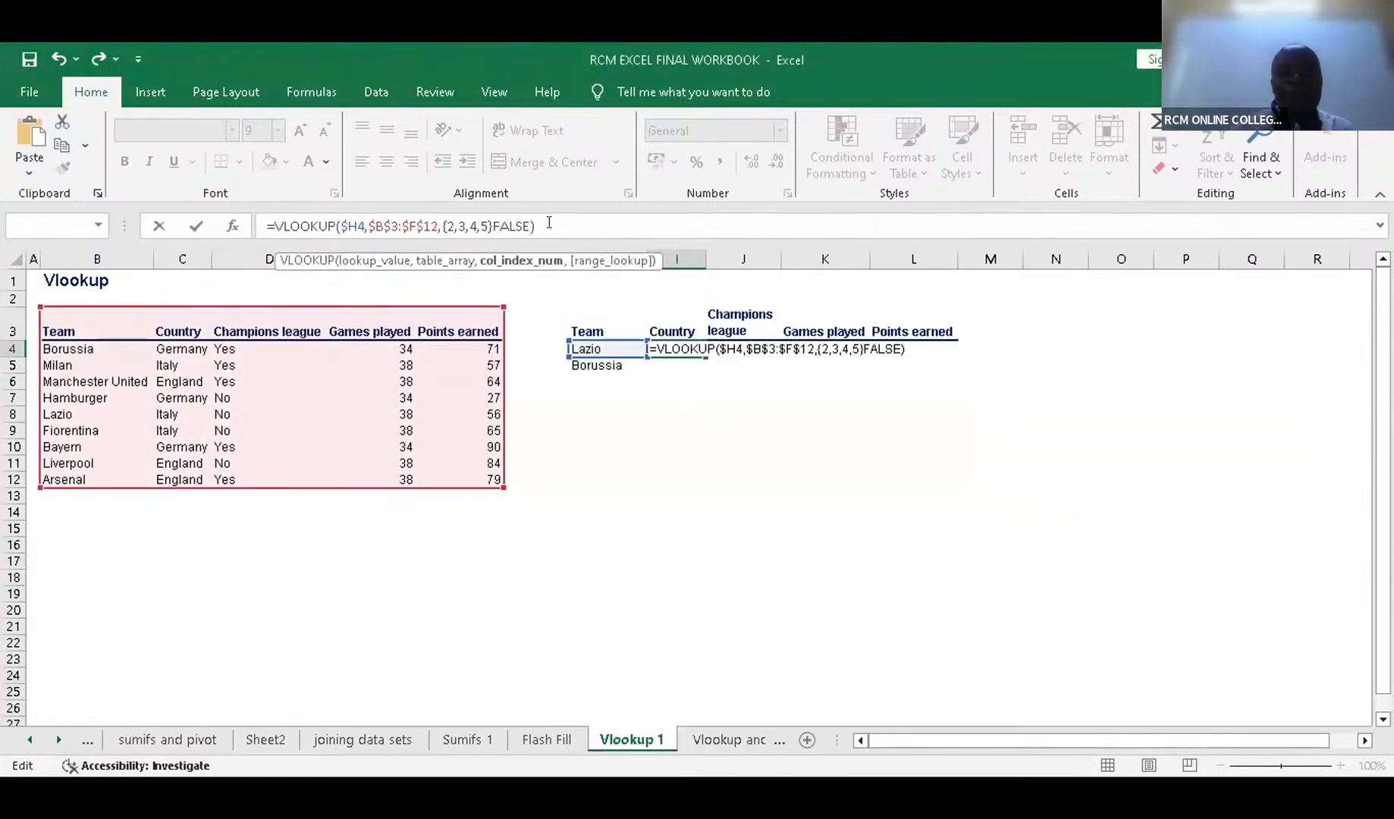
Insert the missing comma between {2,3,4,5} and FALSE in the VLOOKUP and enter the formula in I4
{"action": "left_click", "coordinate": [549, 223]}
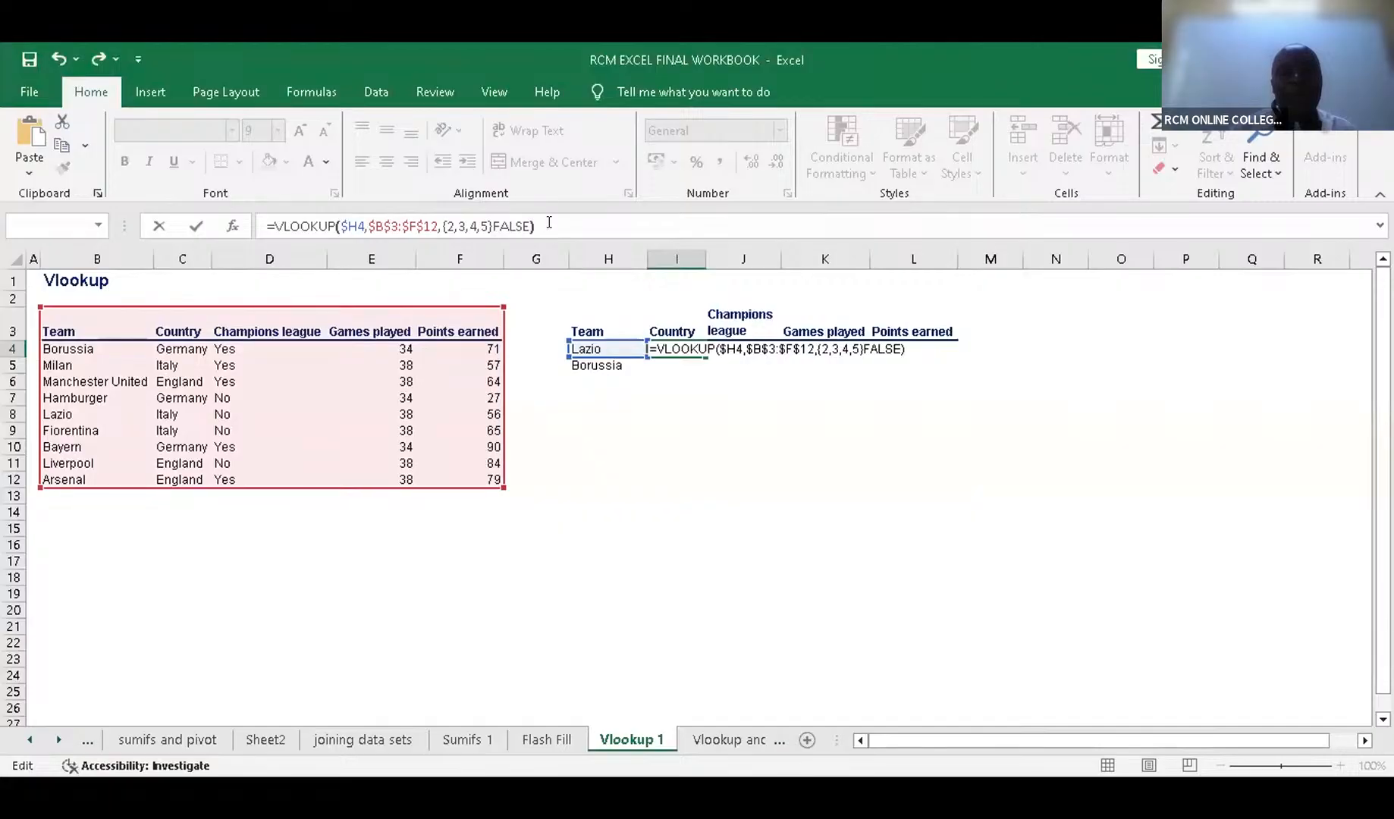
{"action": "key", "text": "Left"}
{"action": "key", "text": "Left"}
{"action": "key", "text": "Left"}
{"action": "key", "text": "Left"}
{"action": "key", "text": "Left"}
{"action": "key", "text": "Left"}
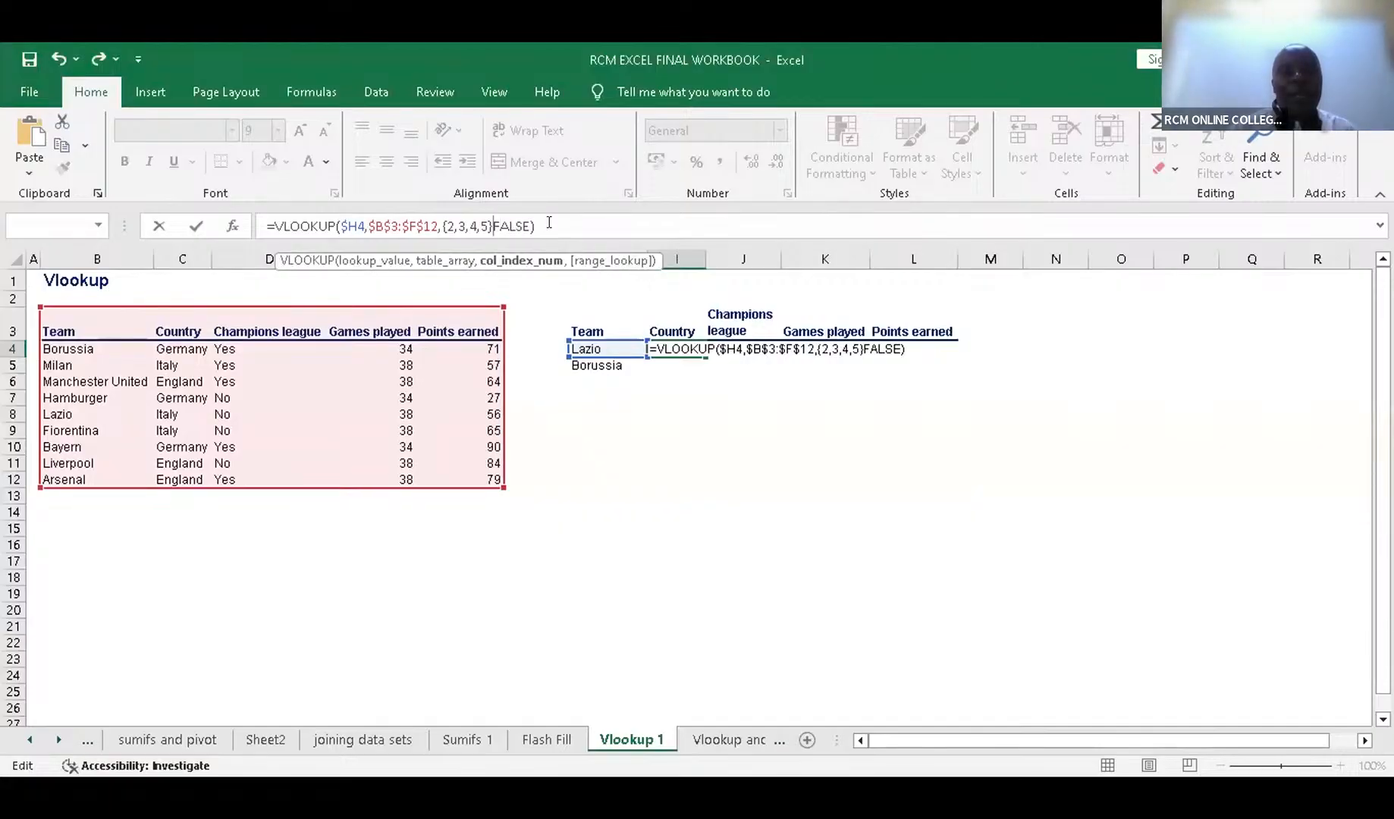
{"action": "type", "text": ","}
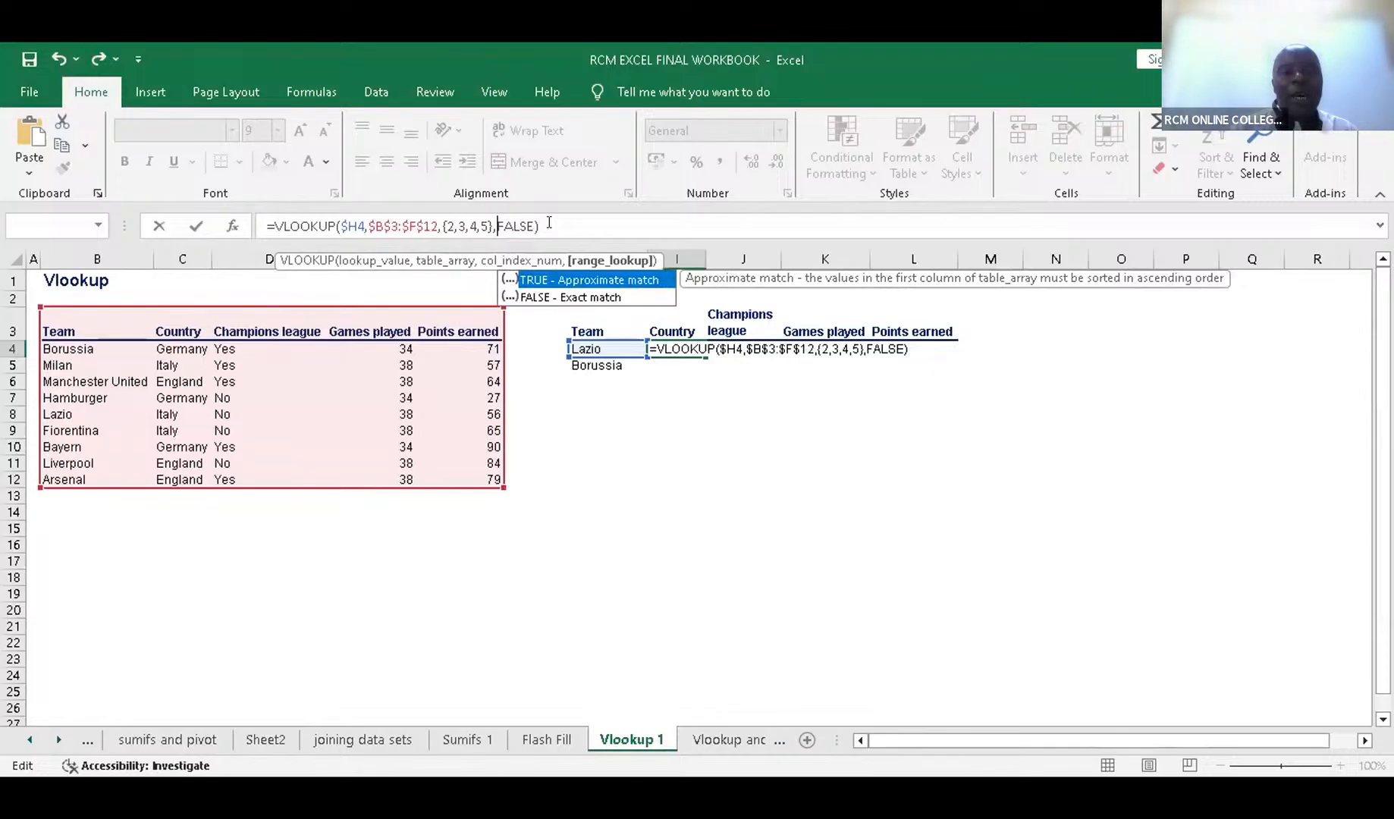
{"action": "key", "text": "Return"}
{"action": "left_click", "coordinate": [722, 460]}
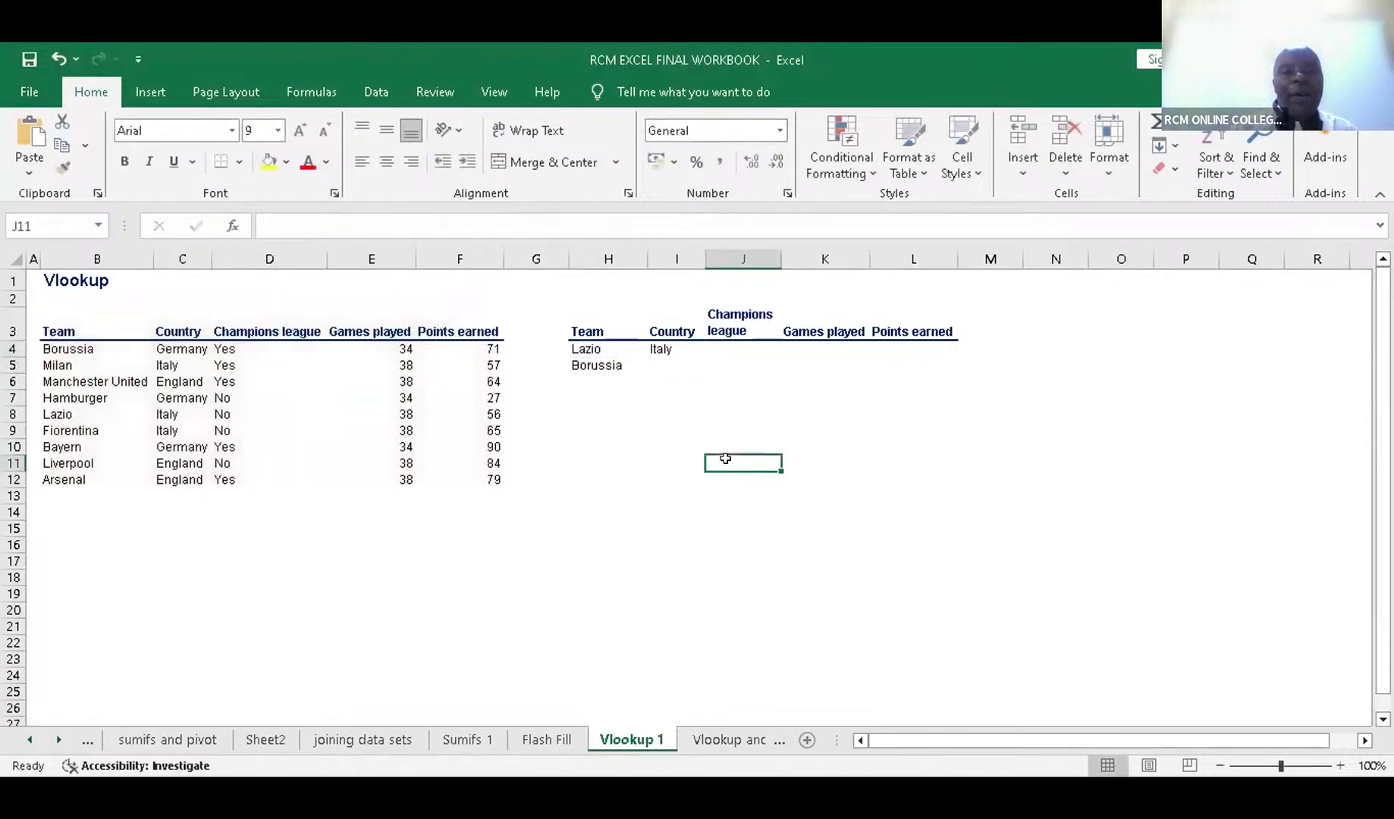
Check Lazio's Country formula in I4 and fill it across through Points earned cell L4
{"action": "left_click", "coordinate": [661, 347]}
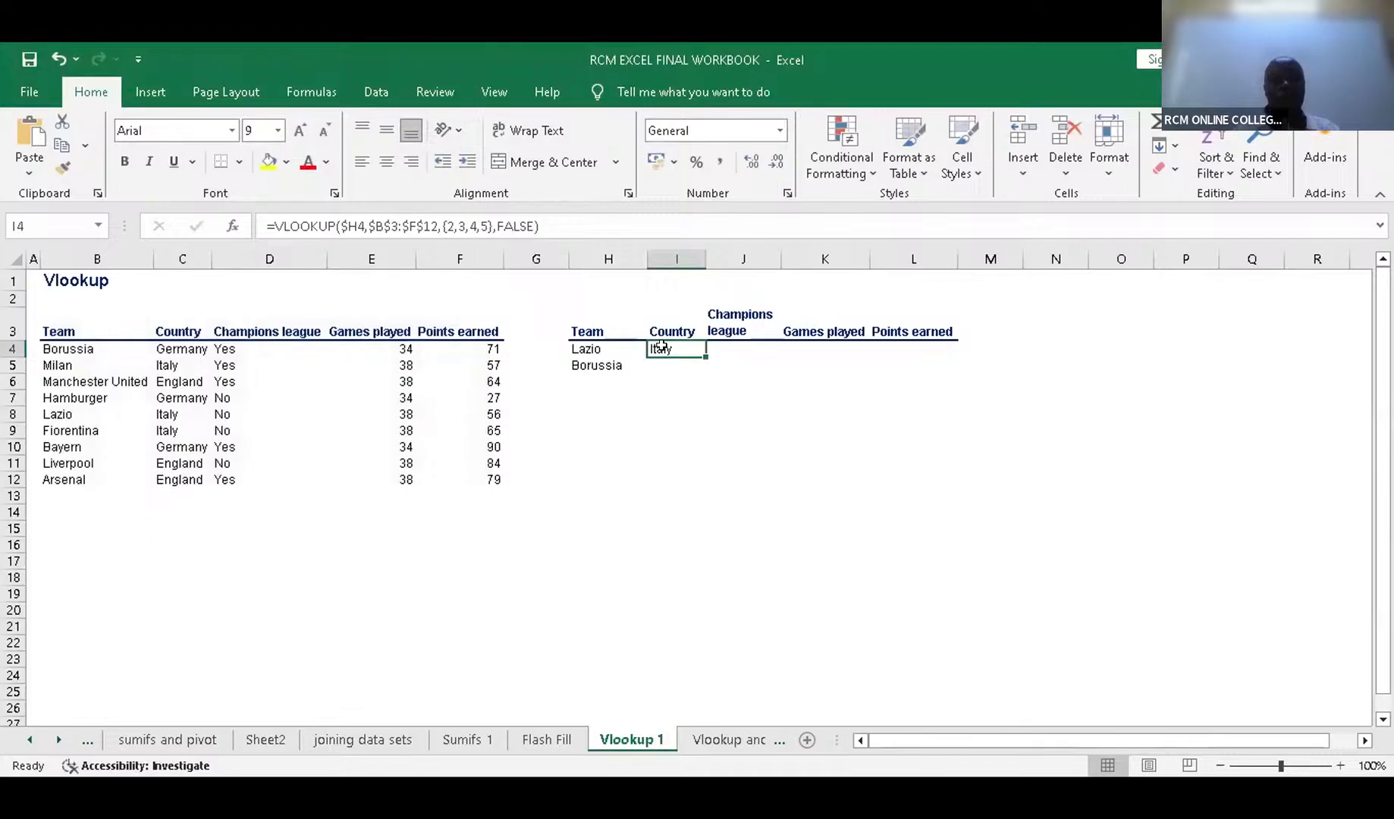
{"action": "double_click", "coordinate": [660, 347]}
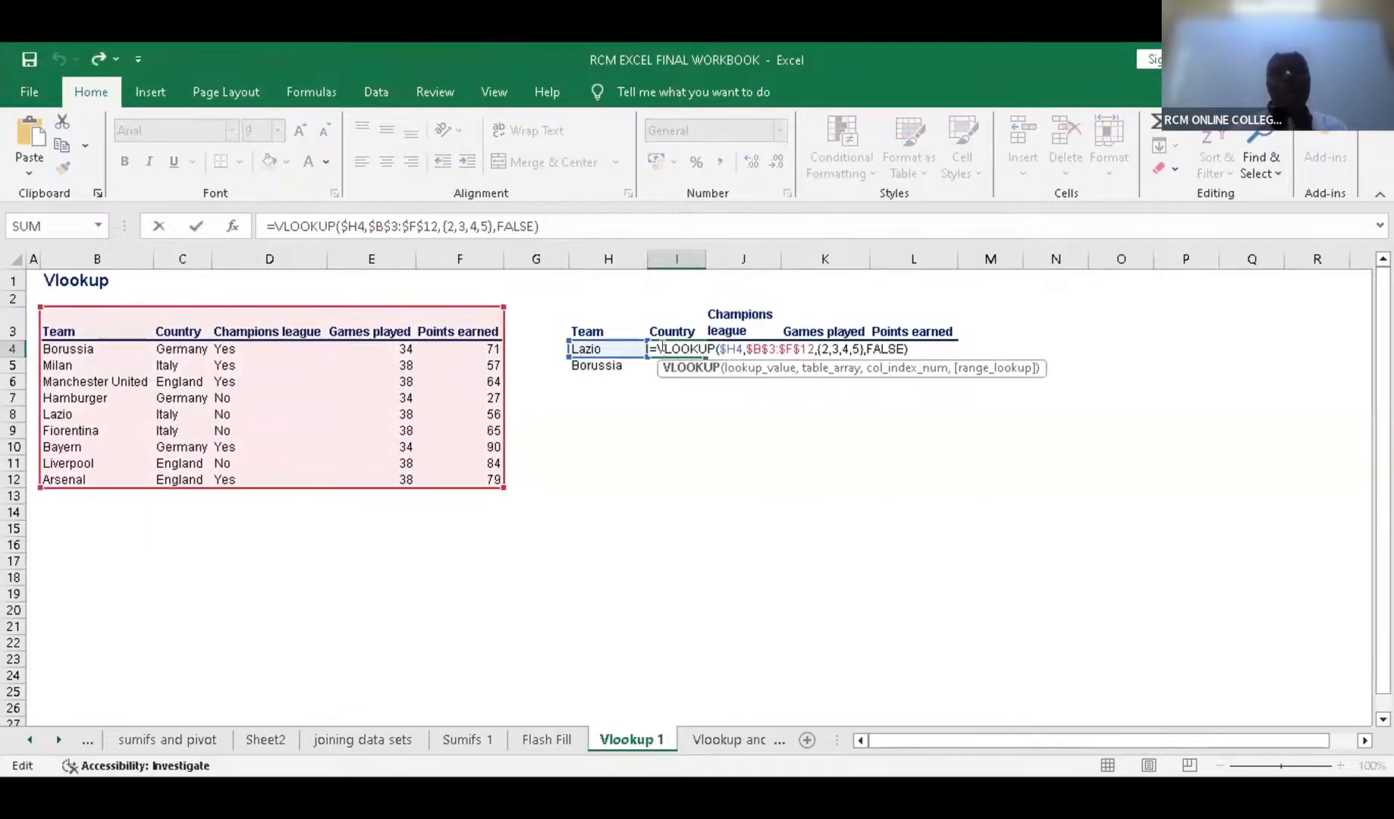
{"action": "left_click", "coordinate": [680, 400]}
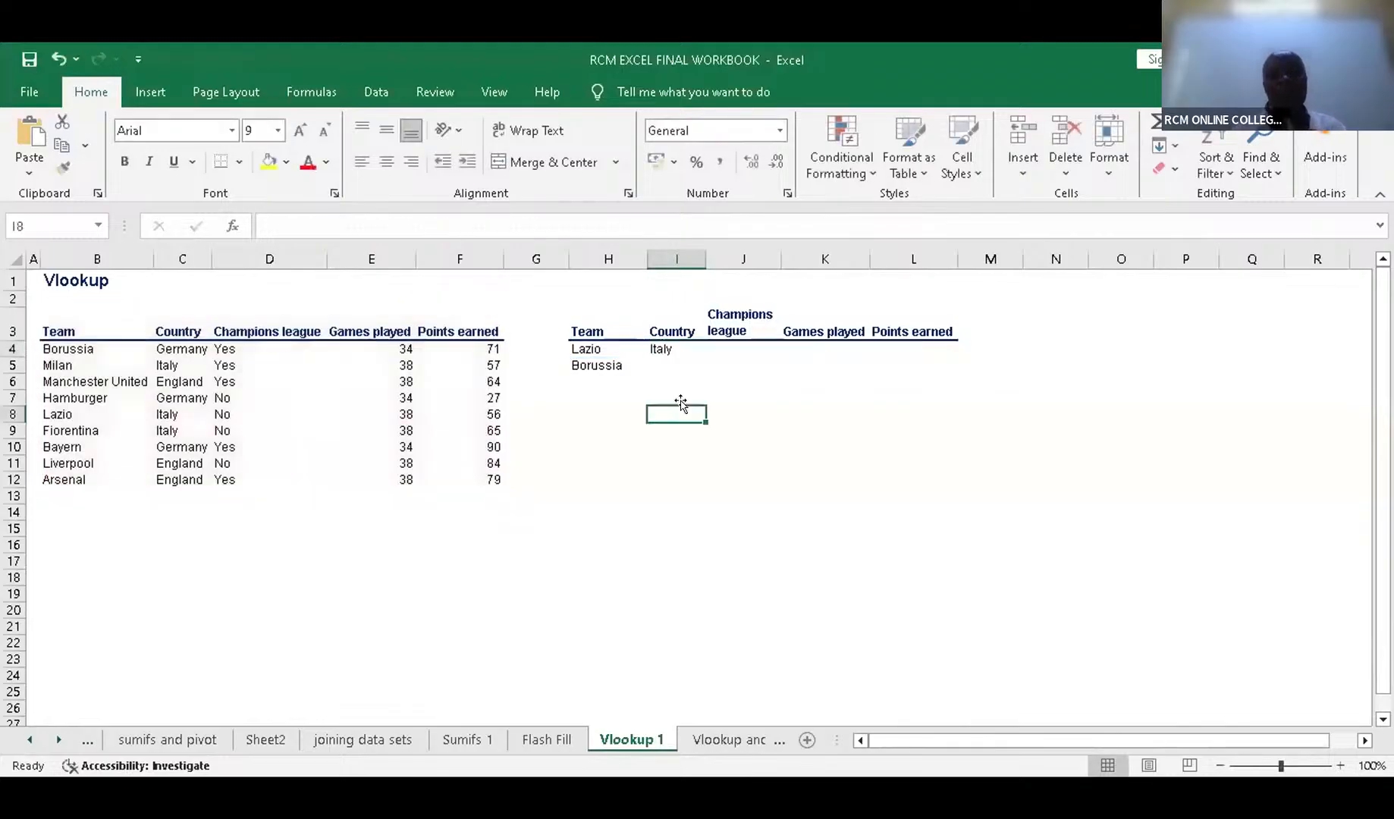
{"action": "left_click", "coordinate": [694, 350]}
{"action": "left_click_drag", "start_coordinate": [705, 355], "coordinate": [919, 353]}
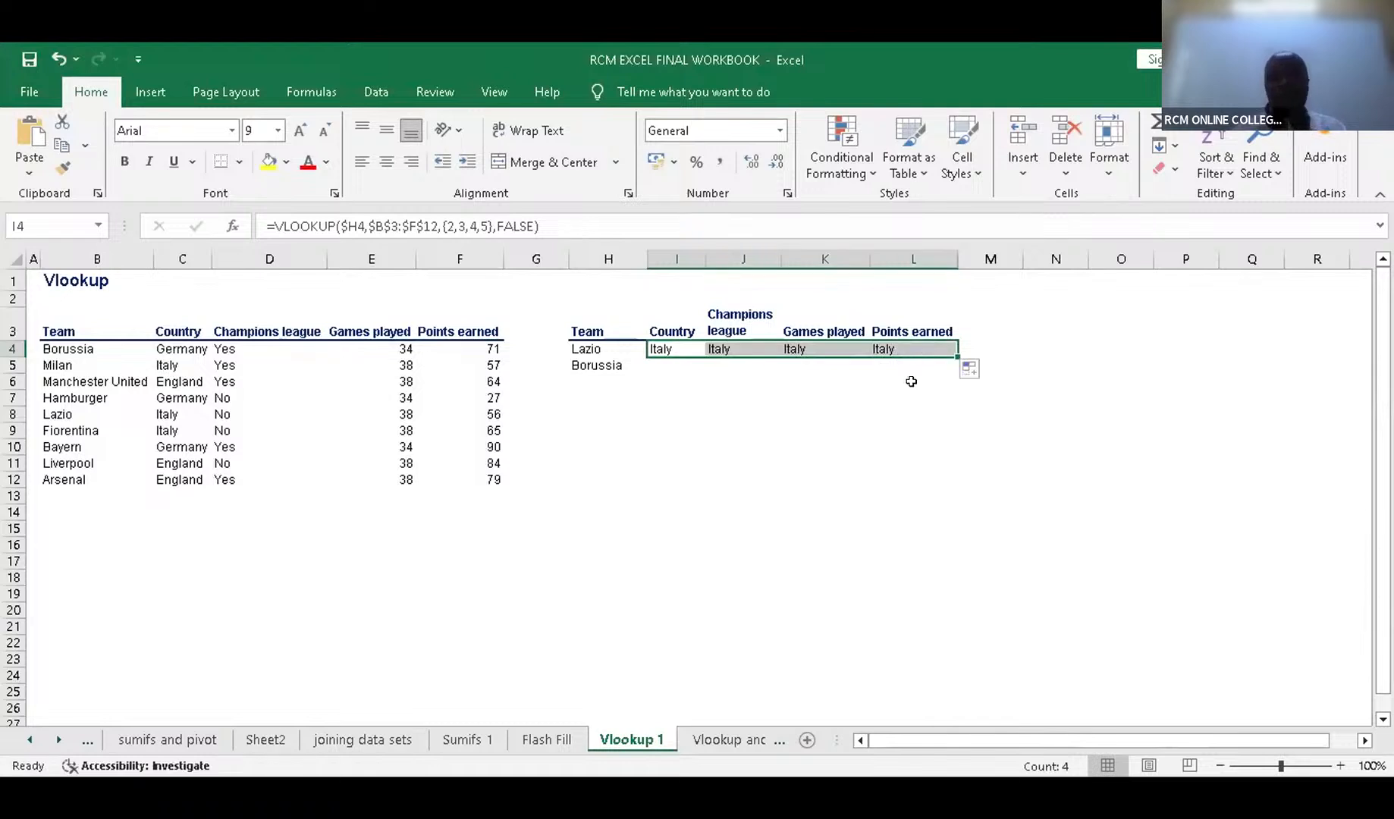
{"action": "left_click", "coordinate": [906, 401]}
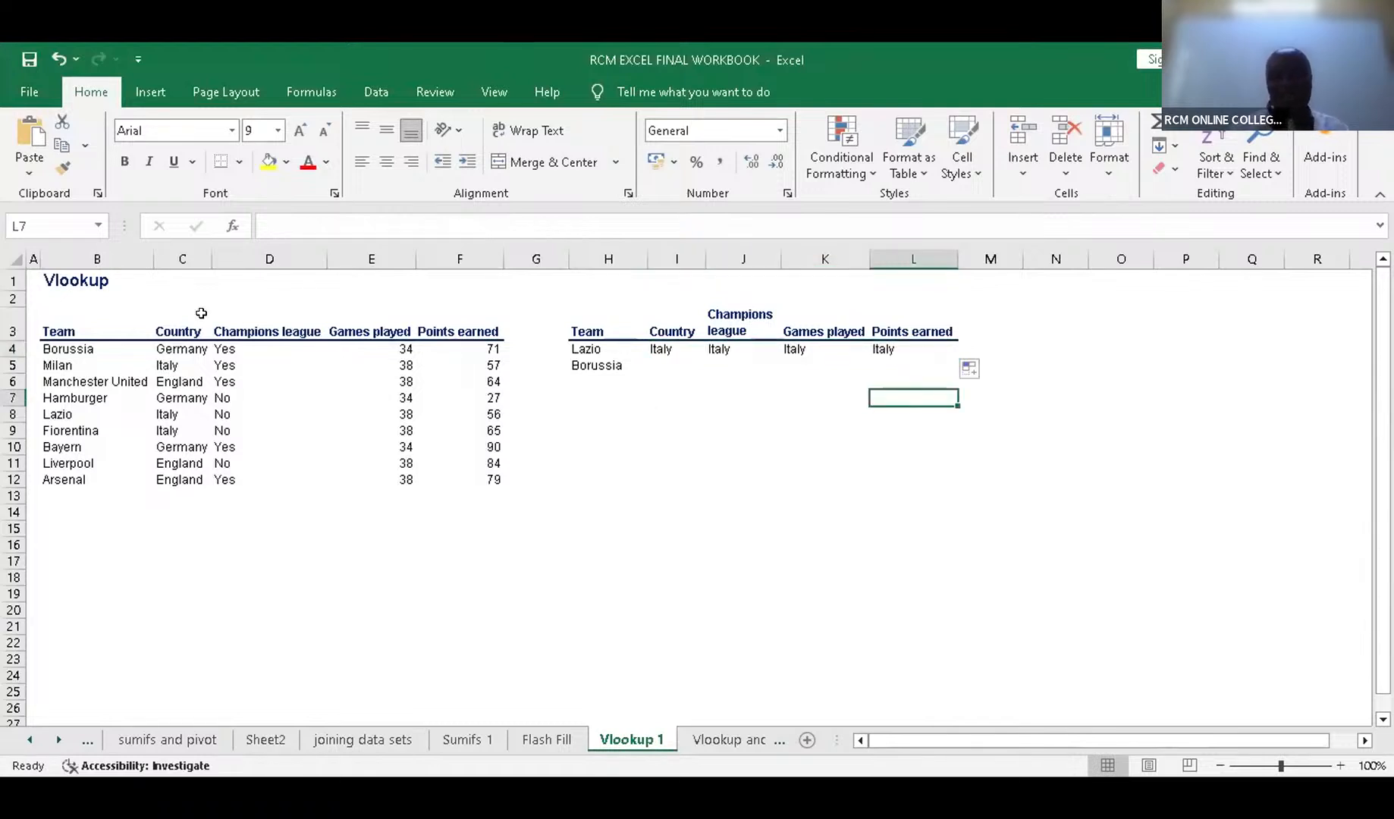
Undo the last fill of the VLOOKUP across Lazio's row
{"action": "left_click", "coordinate": [55, 55]}
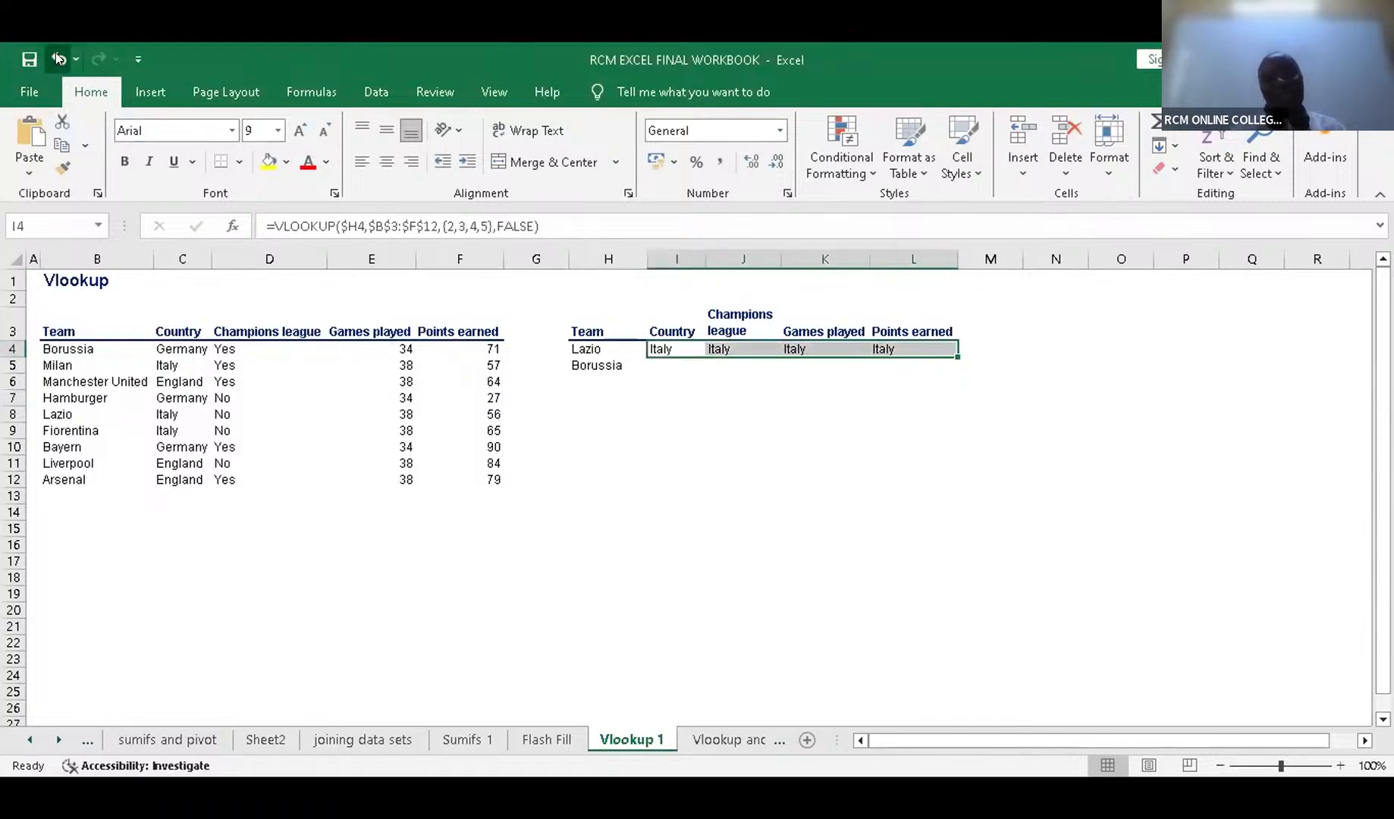
{"action": "left_click", "coordinate": [624, 395]}
{"action": "left_click", "coordinate": [667, 350]}
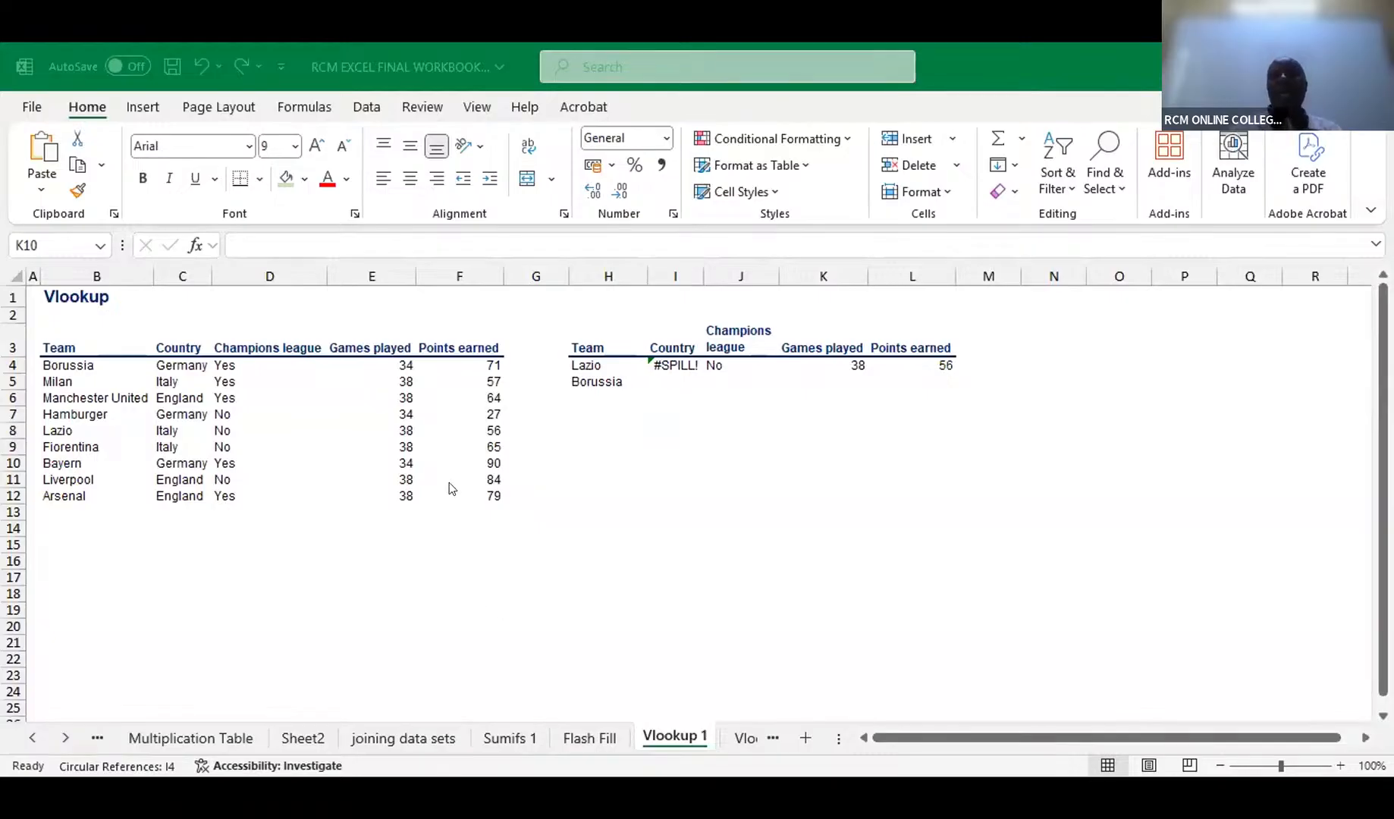
In the other Excel window with RCM EXCEL FINAL WORKBOOK, clear the VLOOKUP formula from Lazio's Country cell I4
{"action": "left_click", "coordinate": [679, 362]}
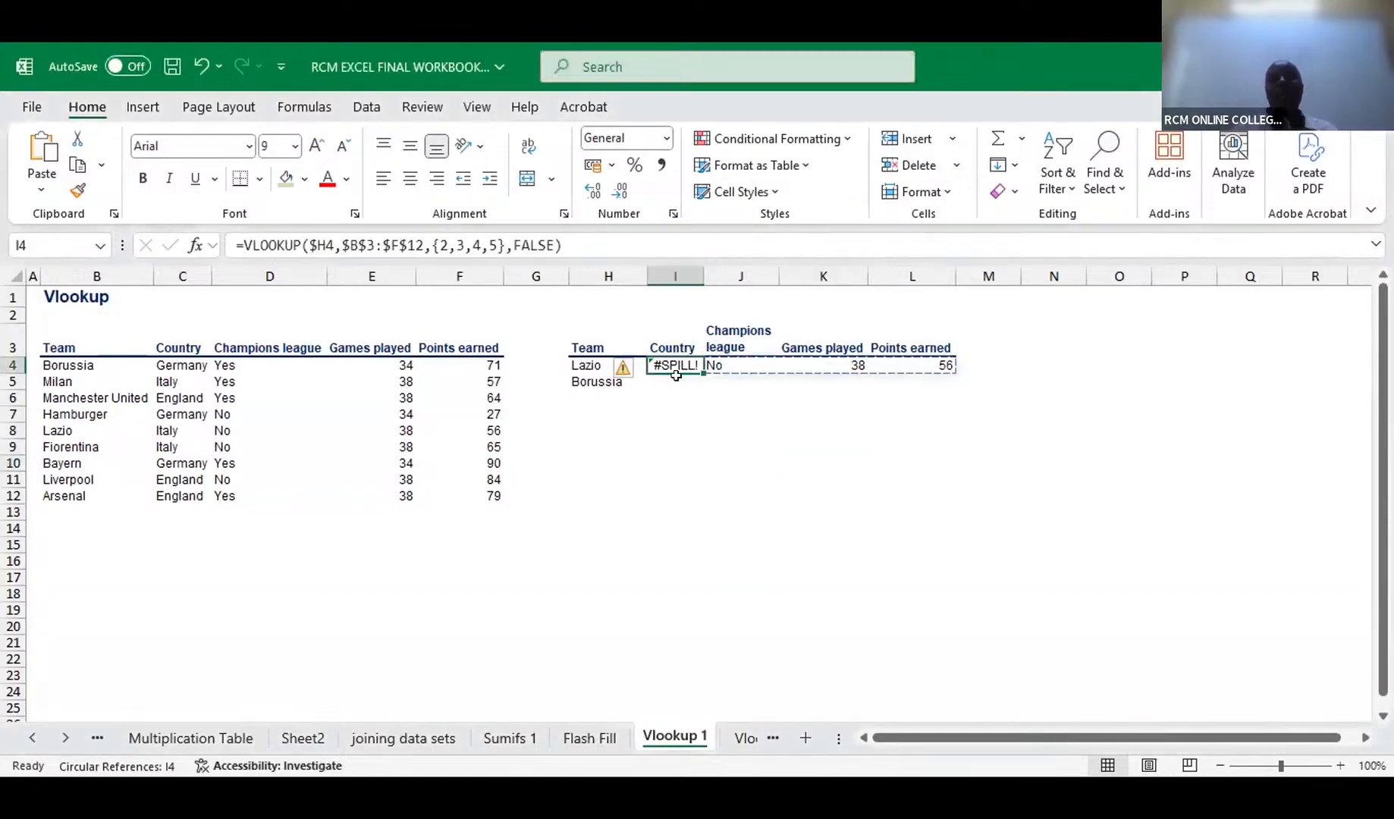
{"action": "key", "text": "BackSpace"}
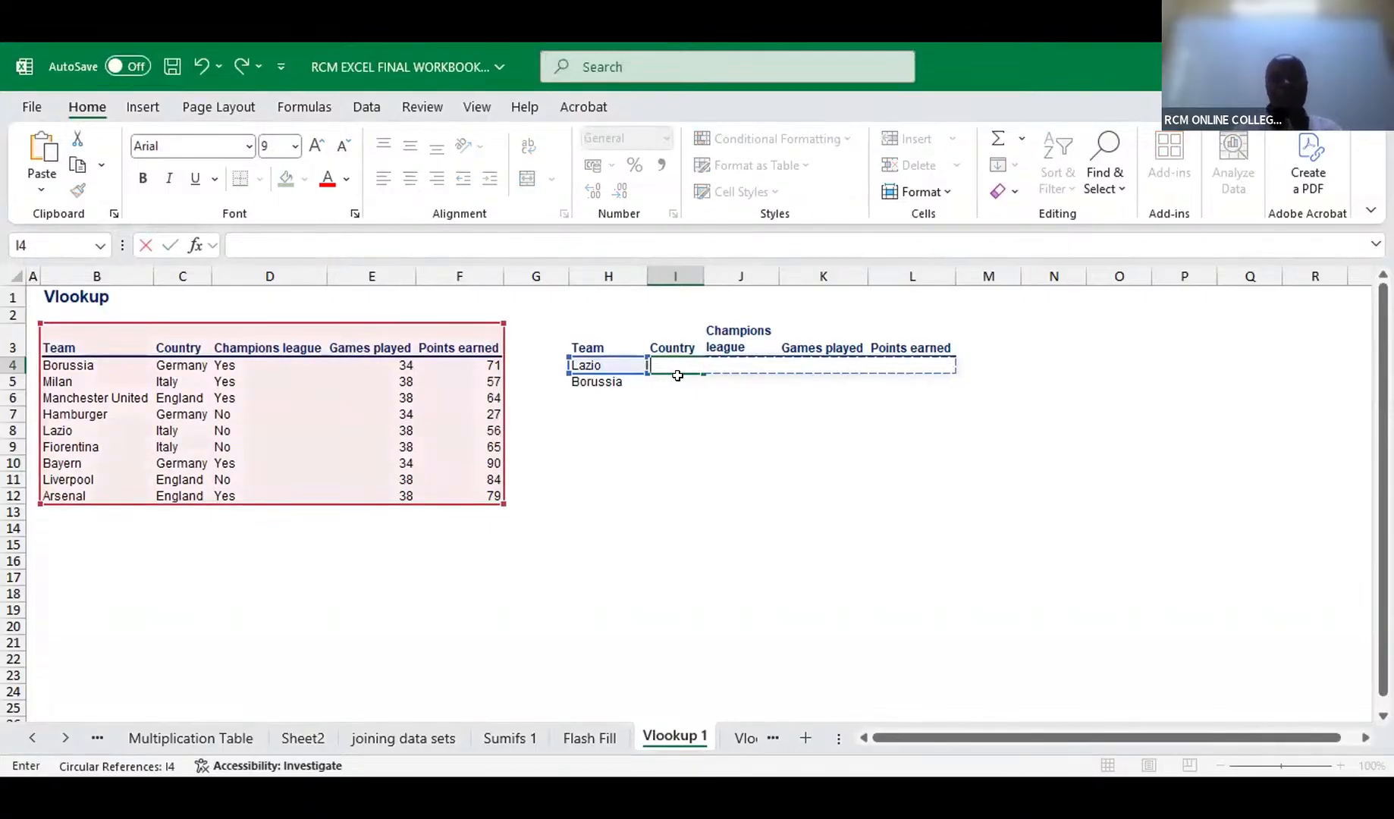
{"action": "key", "text": "Escape"}
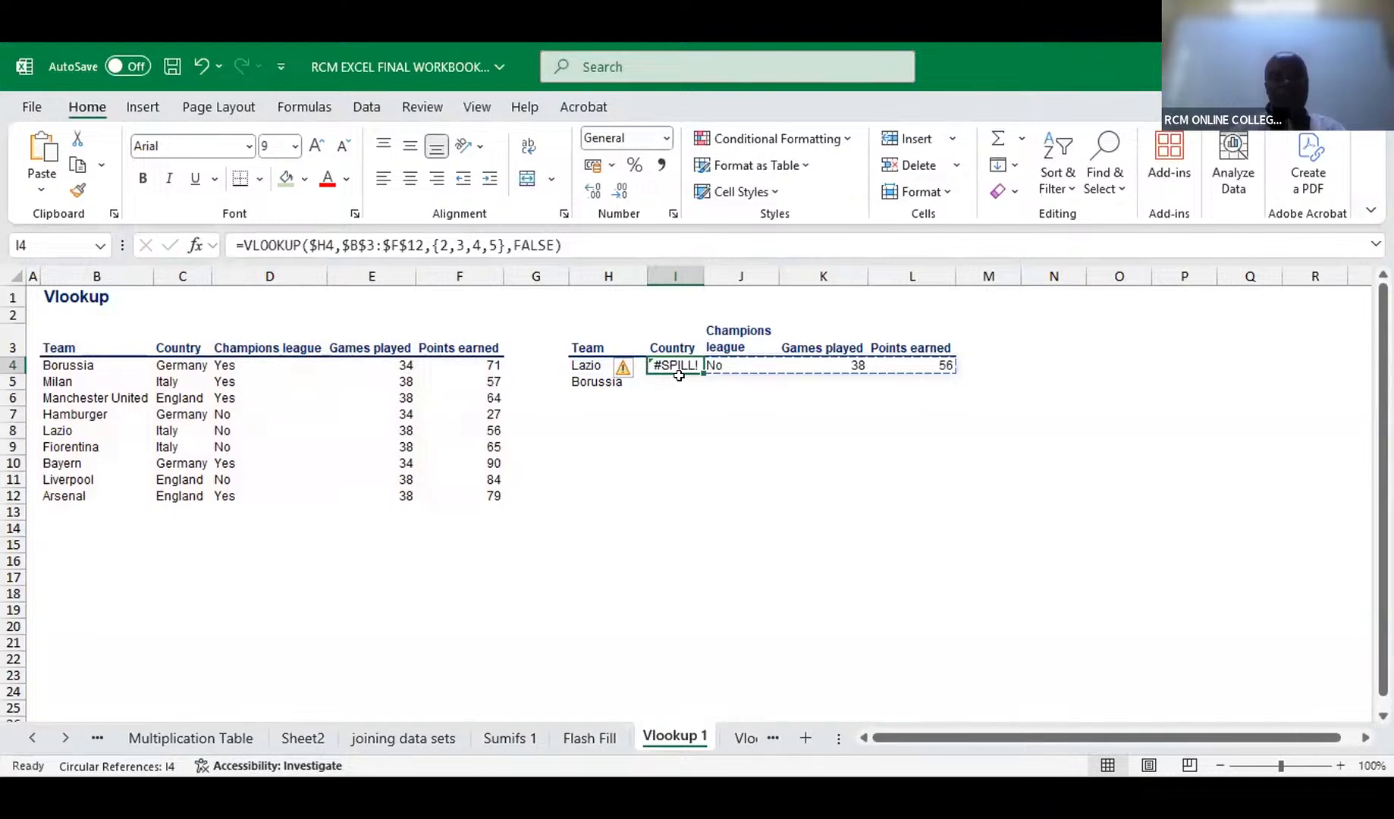
{"action": "key", "text": "Delete"}
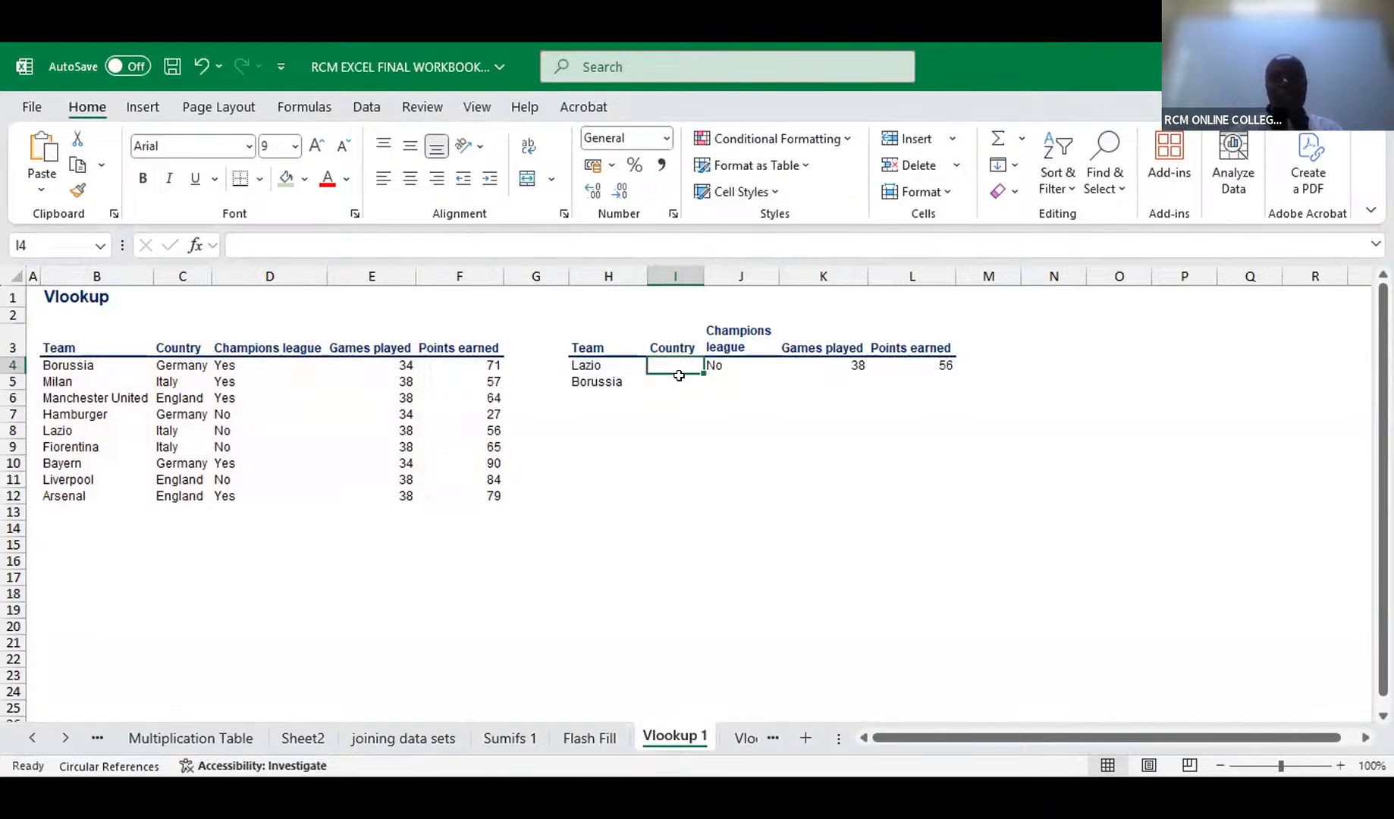
{"action": "type", "text": "="}
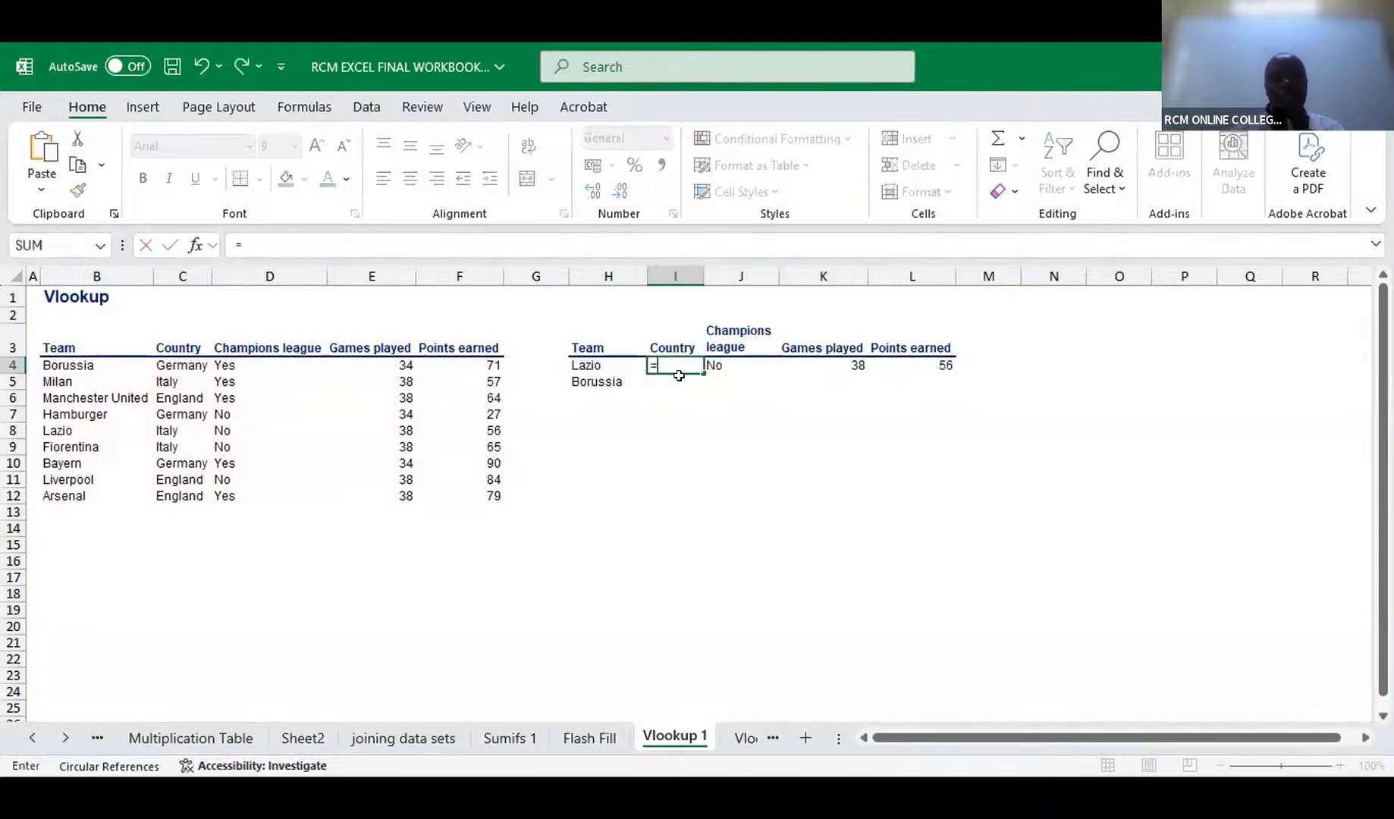
{"action": "type", "text": "vl"}
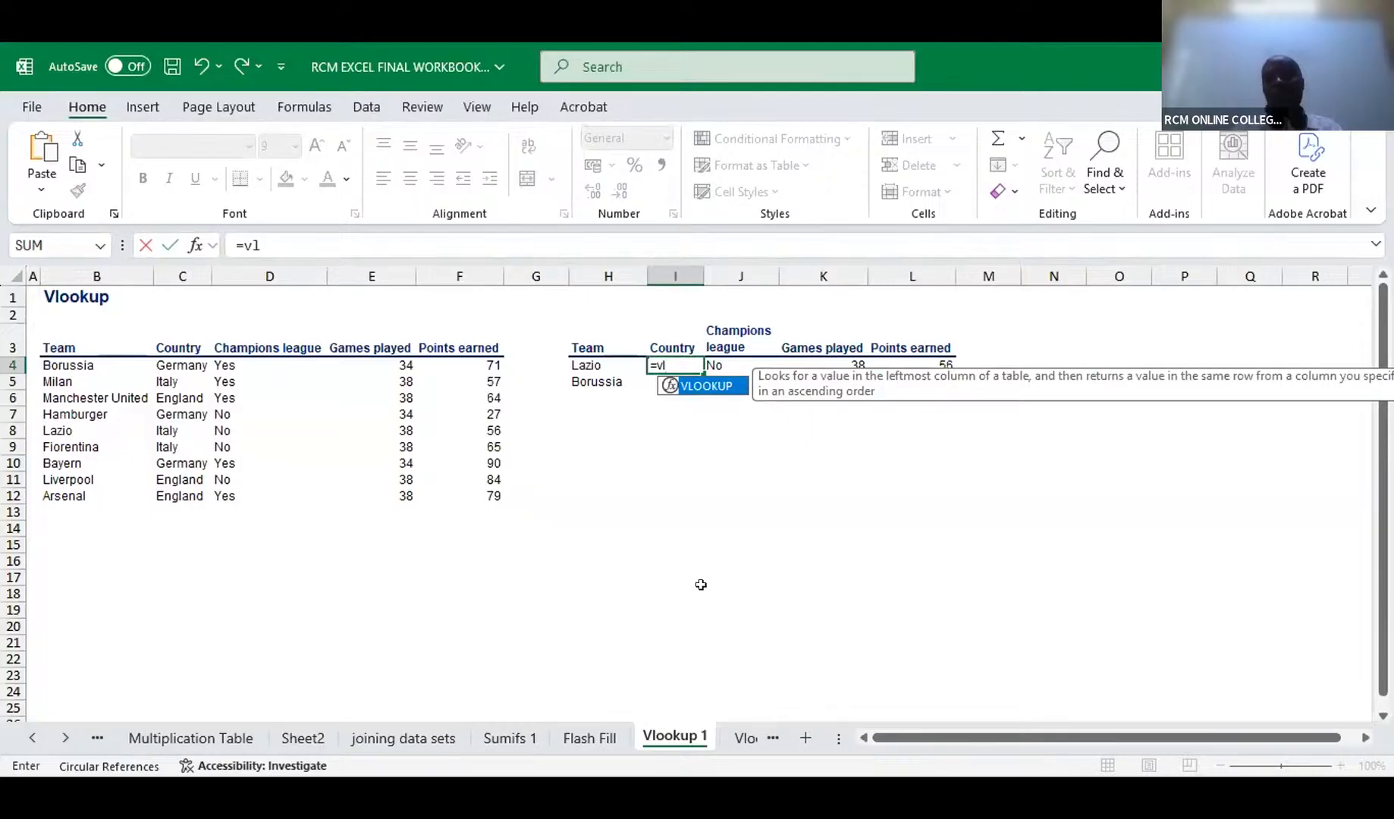
{"action": "key", "text": "BackSpace"}
{"action": "key", "text": "BackSpace"}
{"action": "key", "text": "Right"}
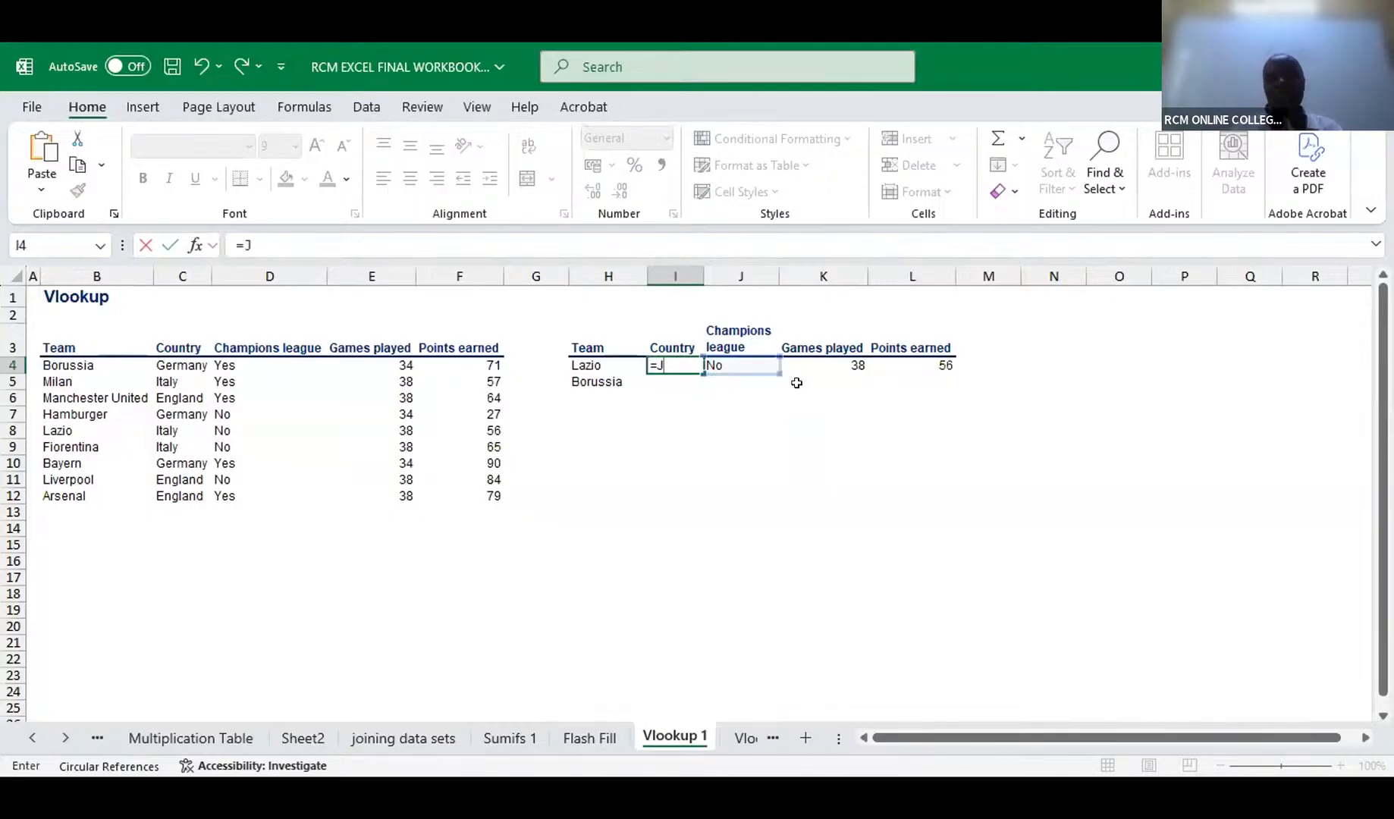
Clear Lazio's Champions league, Games played and Points earned formulas from J4, K4 and L4
{"action": "left_click", "coordinate": [731, 367]}
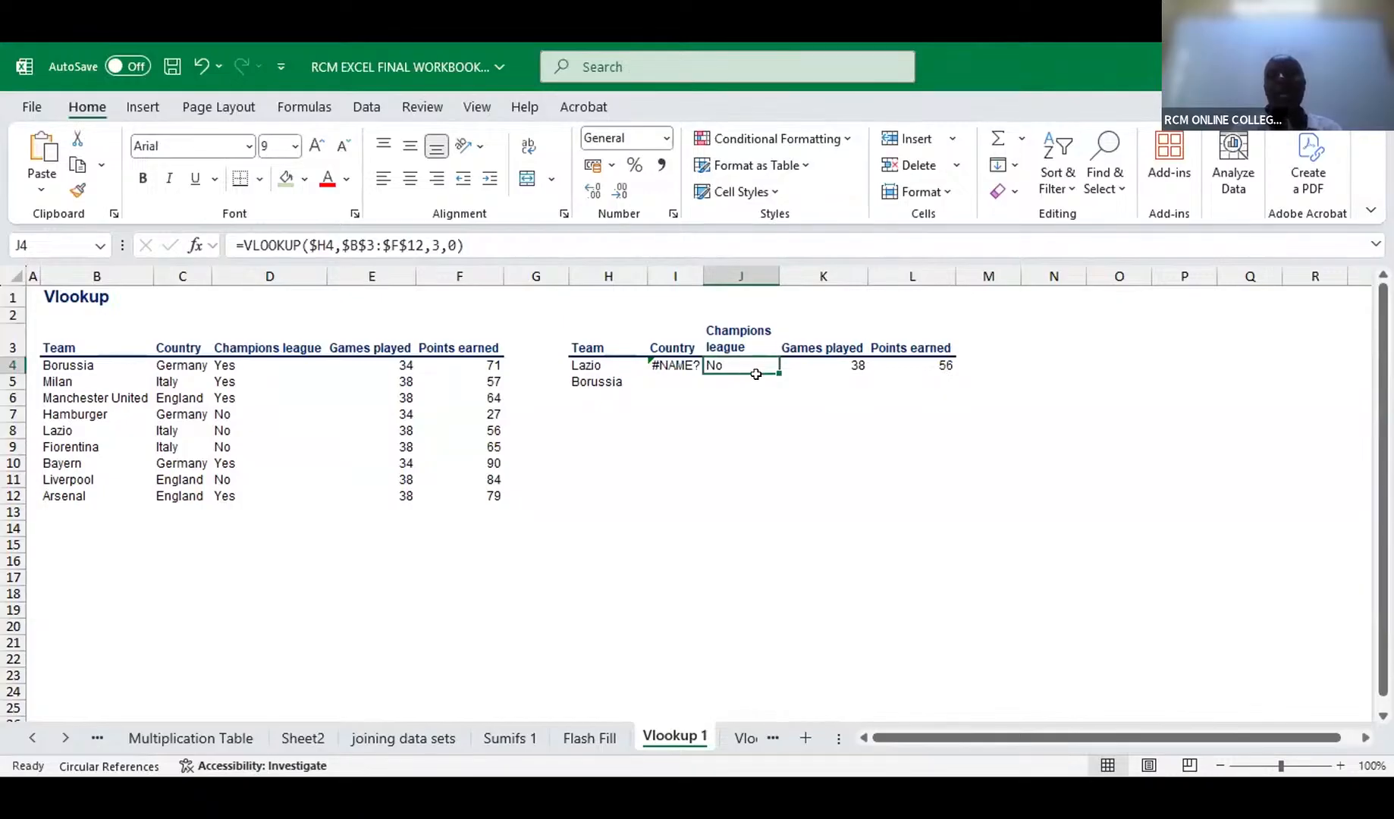
{"action": "key", "text": "Delete"}
{"action": "left_click", "coordinate": [814, 363]}
{"action": "key", "text": "Delete"}
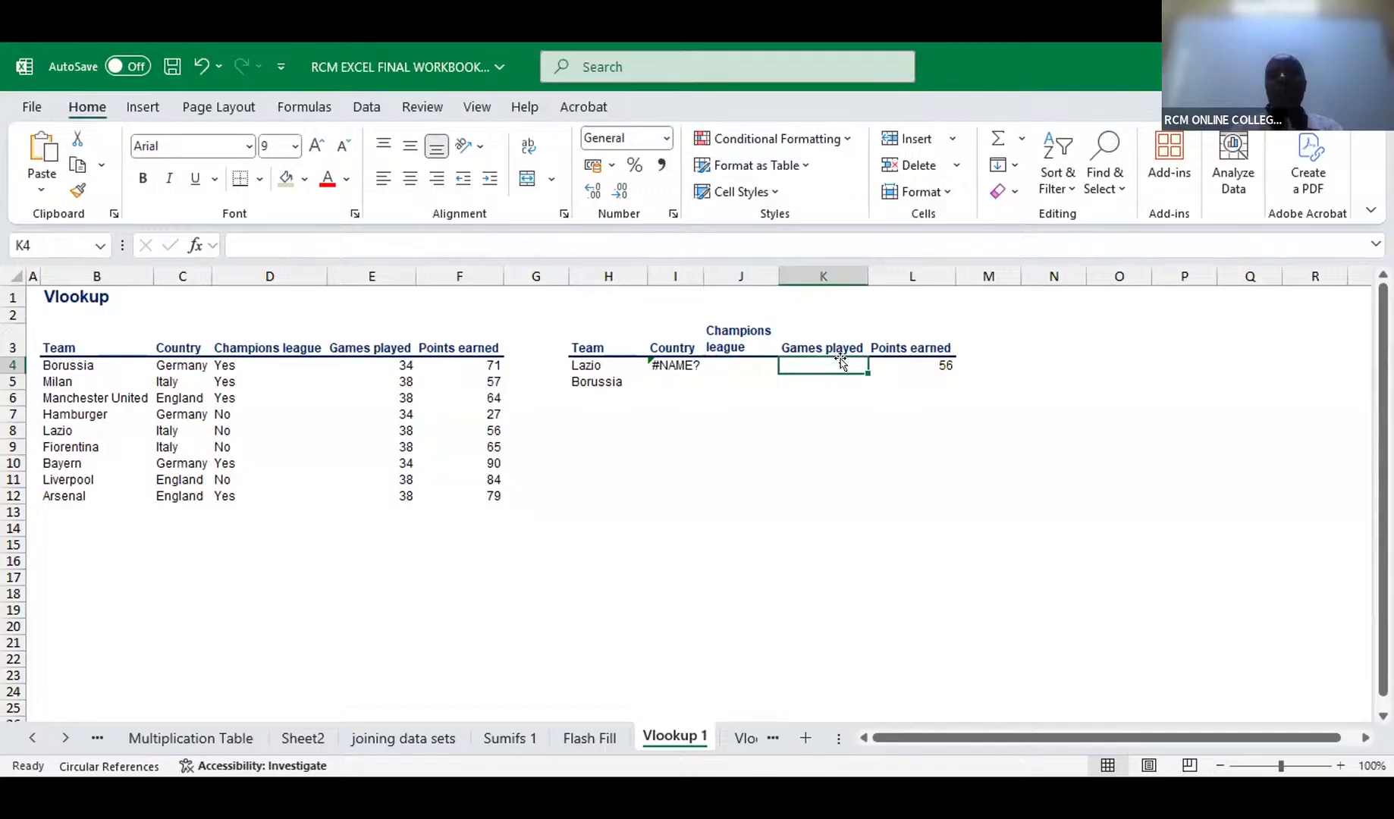
{"action": "left_click", "coordinate": [894, 362]}
{"action": "key", "text": "Delete"}
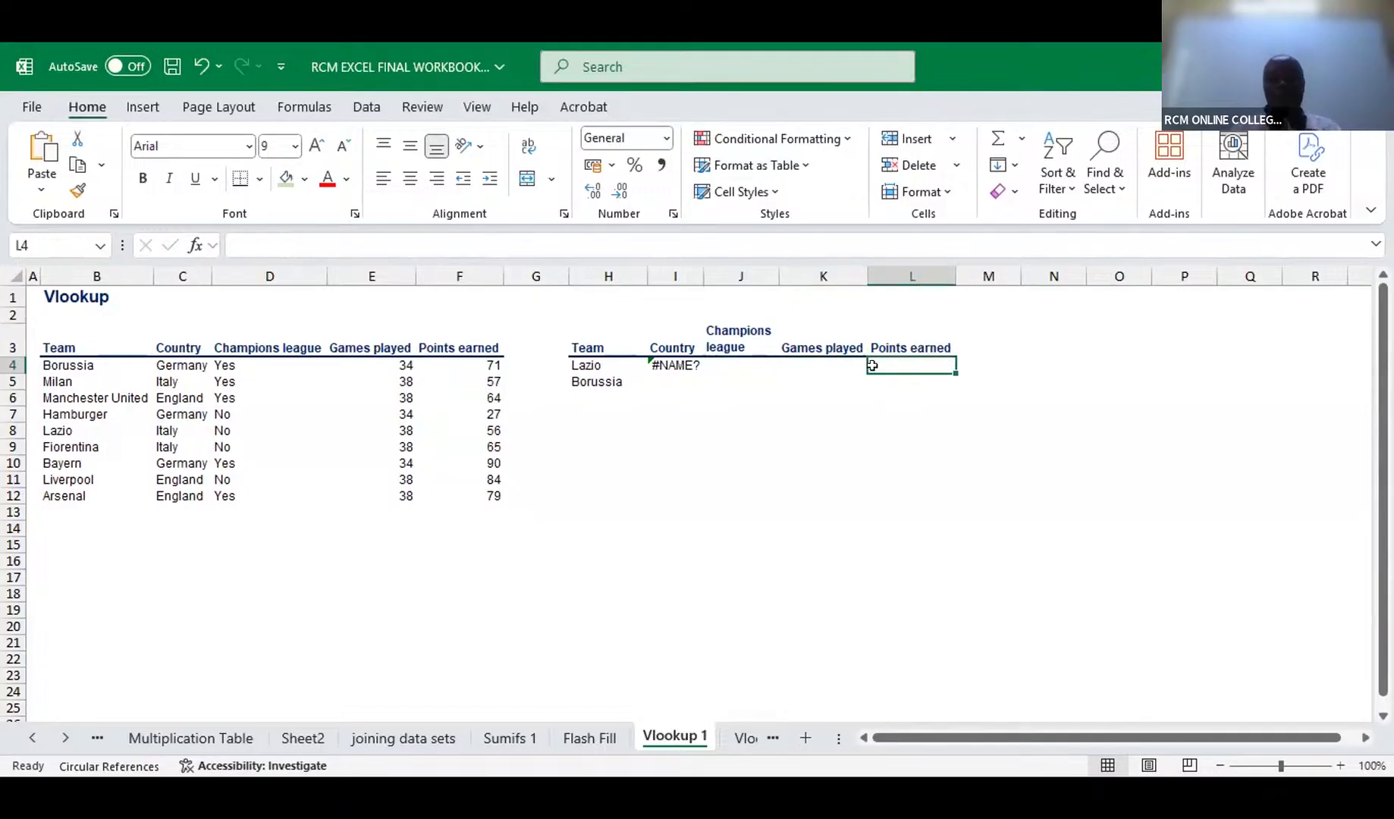
Clear the faulty formula in Lazio's Country cell I4 and start a VLOOKUP there with column-locked $H4 as the lookup value
{"action": "left_click", "coordinate": [677, 366]}
{"action": "key", "text": "Delete"}
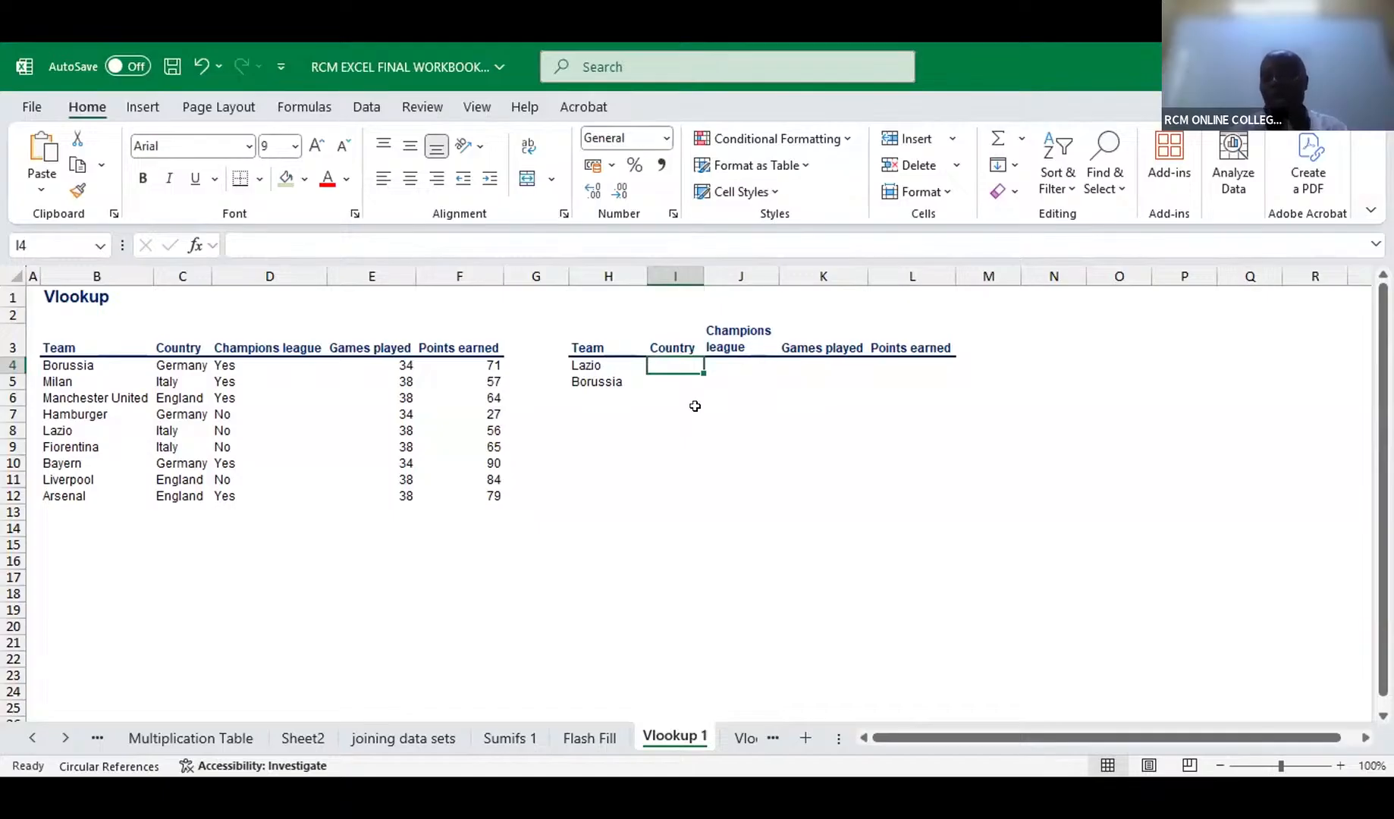
{"action": "type", "text": "="}
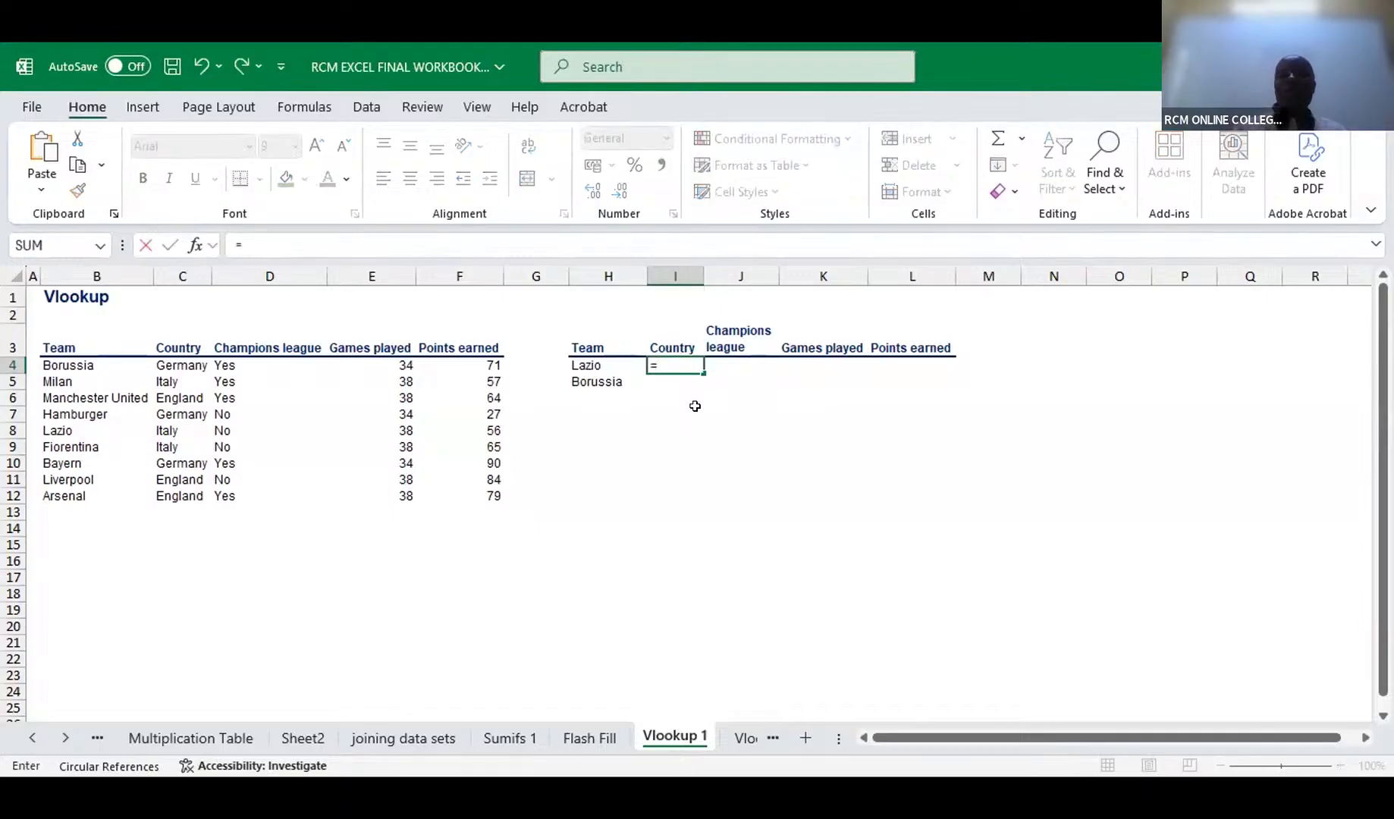
{"action": "type", "text": "vl"}
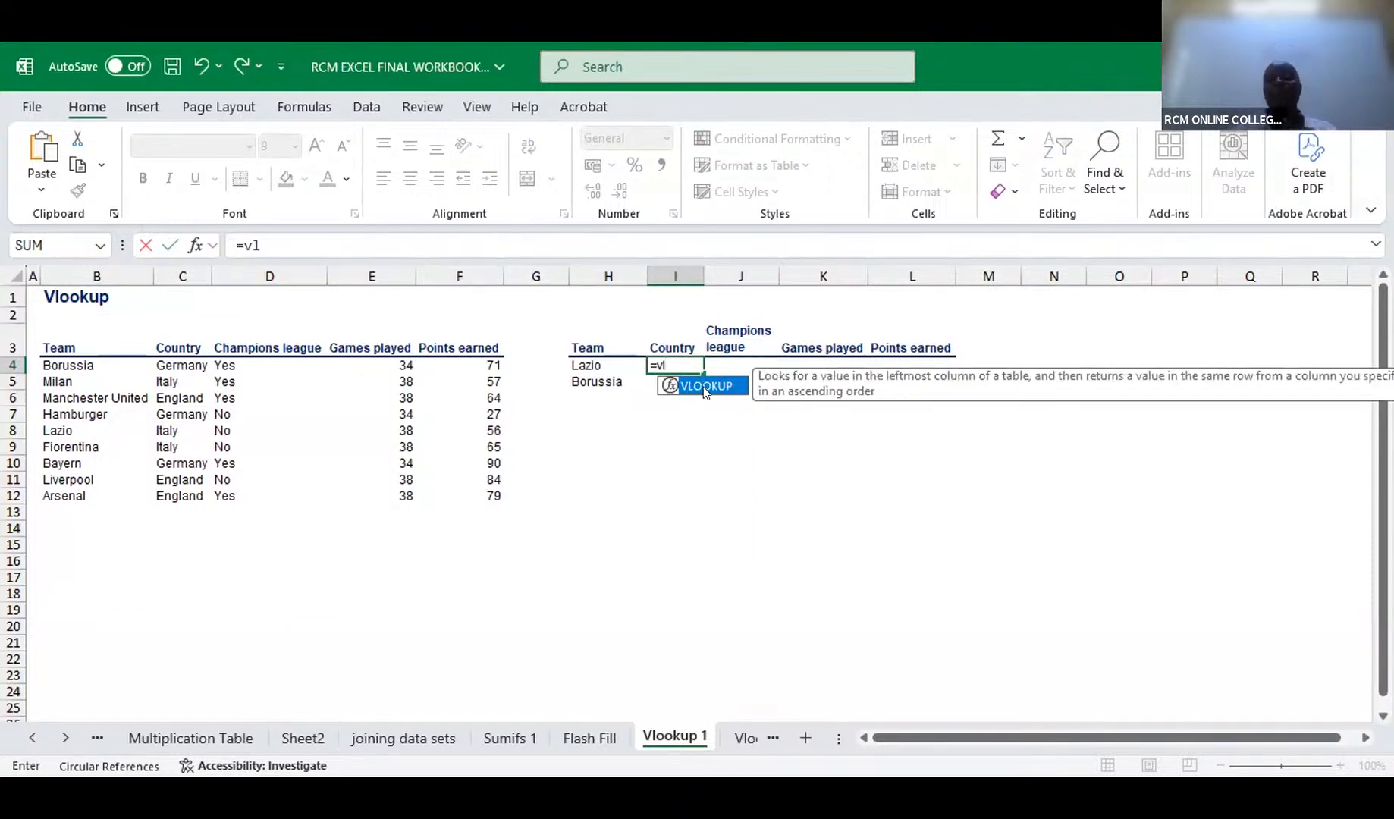
{"action": "double_click", "coordinate": [693, 388]}
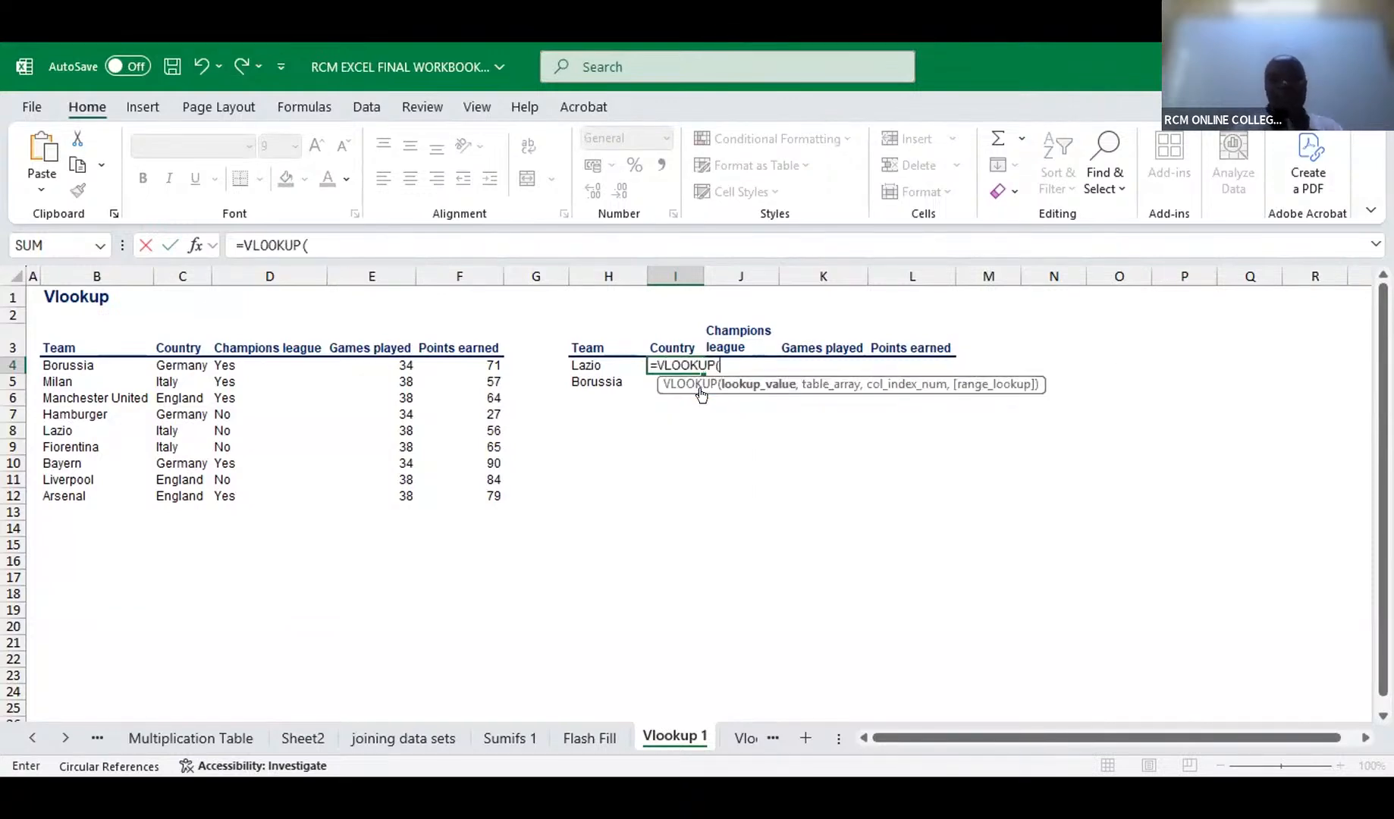
{"action": "left_click", "coordinate": [594, 362]}
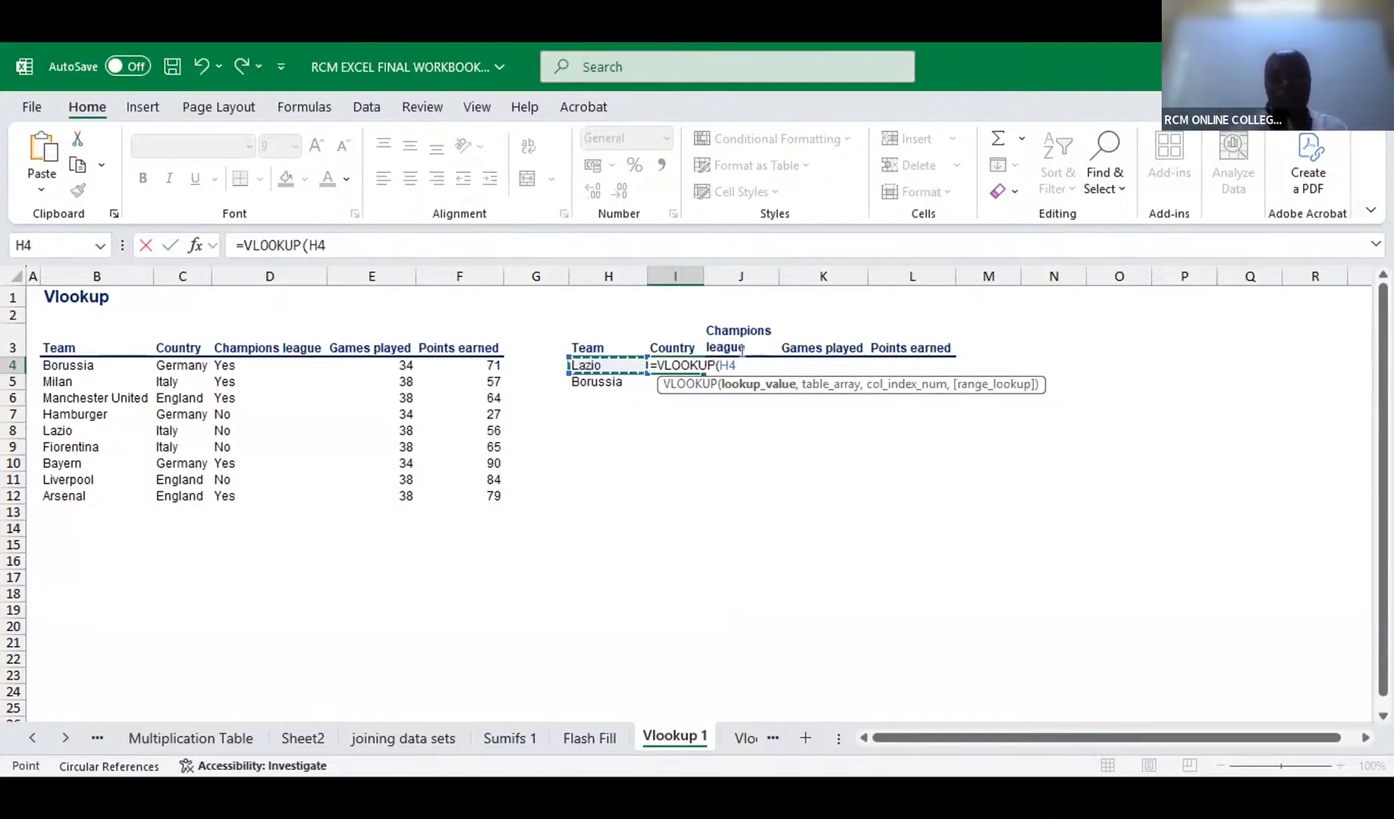
{"action": "left_click", "coordinate": [719, 364]}
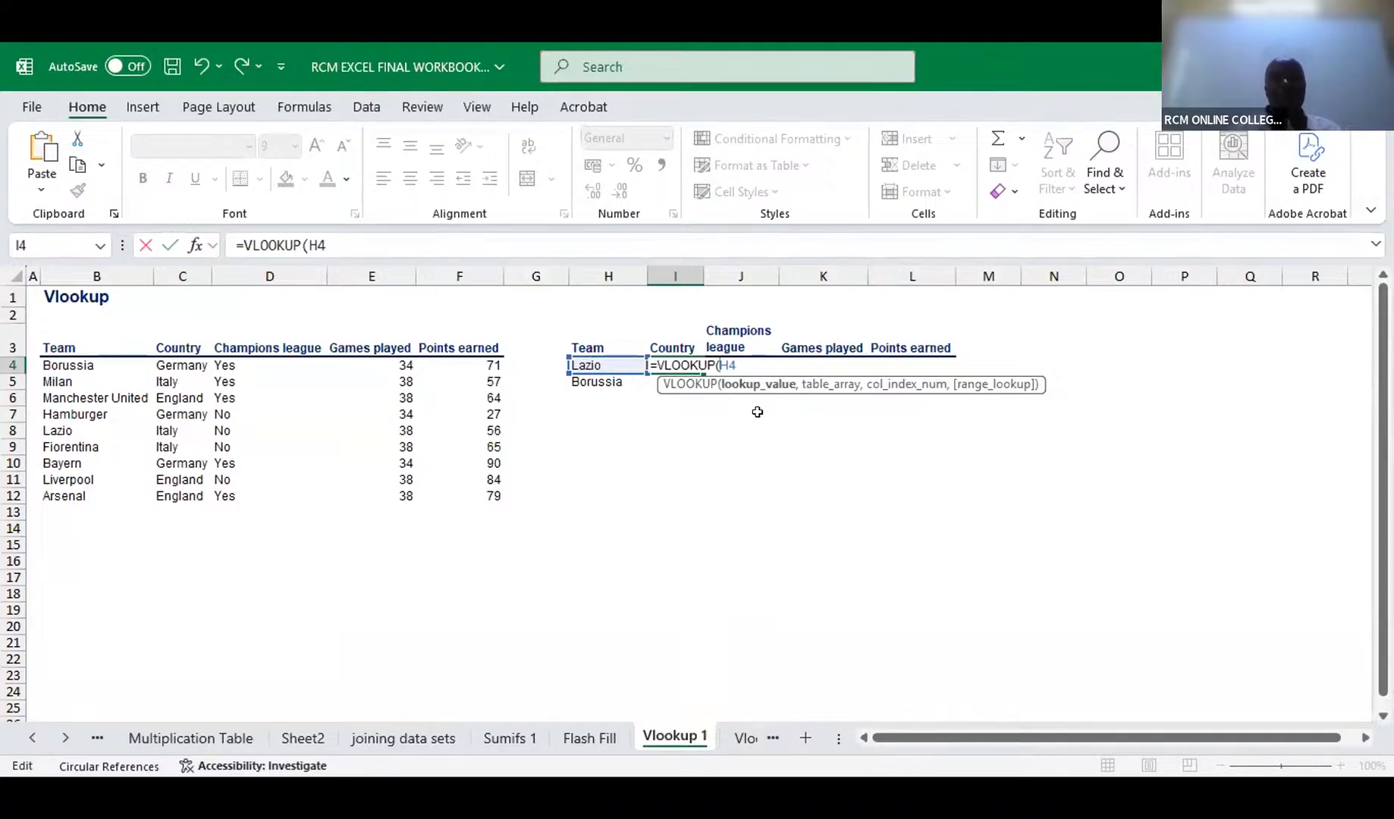
{"action": "type", "text": "$H4"}
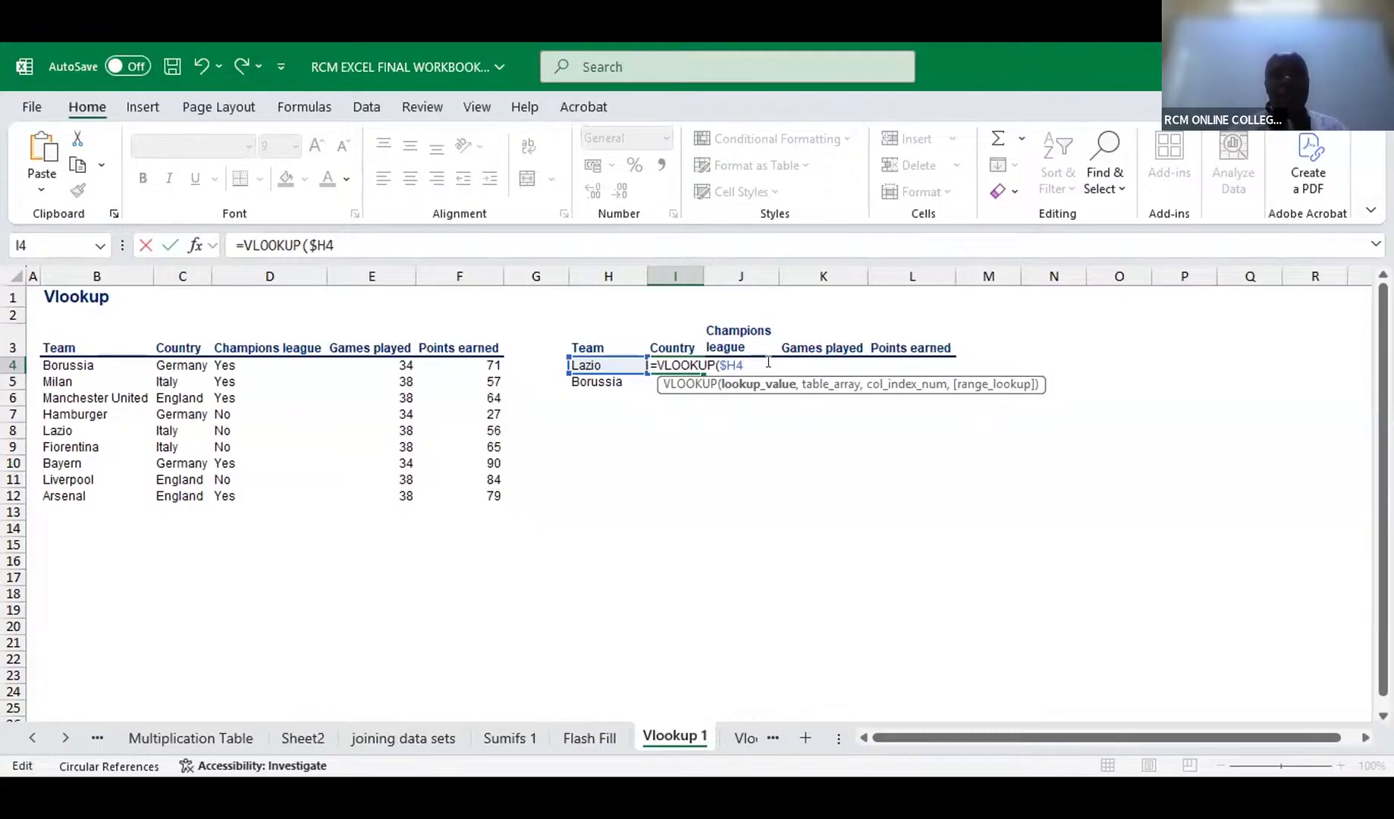
Set the VLOOKUP's table array to the whole team table with its headers, locked as $B$3:$F$12
{"action": "type", "text": ","}
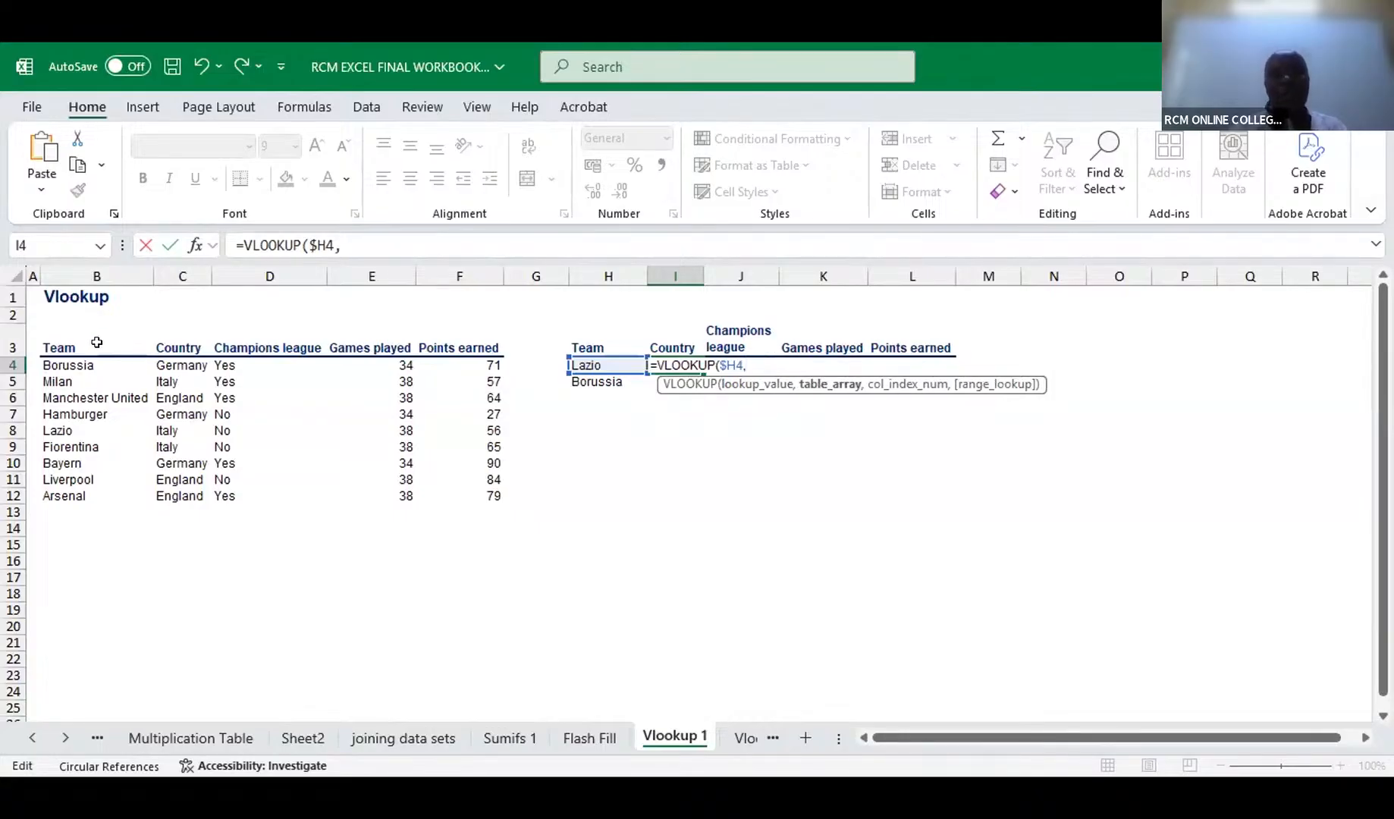
{"action": "left_click", "coordinate": [95, 343]}
{"action": "left_click_drag", "start_coordinate": [119, 365], "coordinate": [118, 369]}
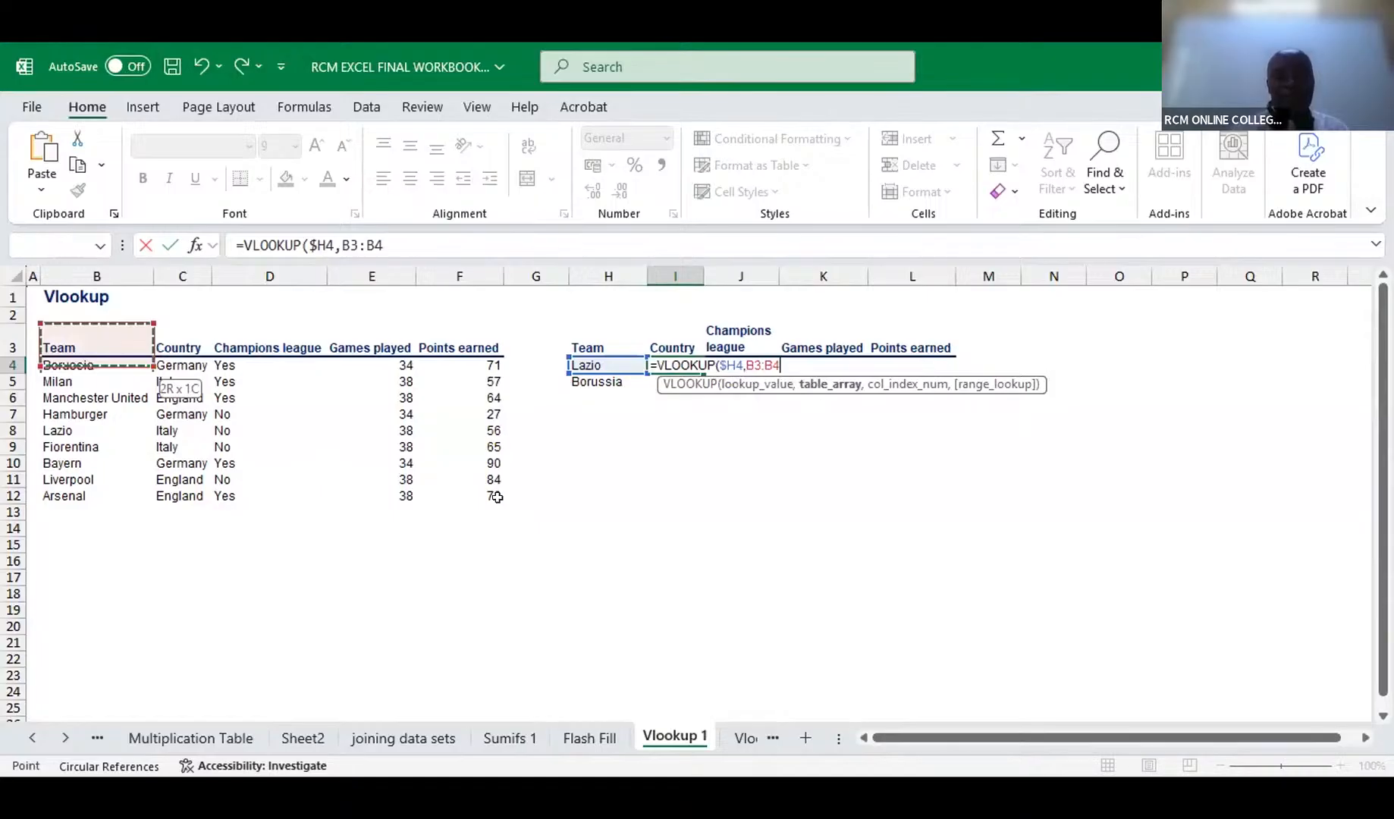
{"action": "left_click_drag", "start_coordinate": [495, 489], "coordinate": [504, 481]}
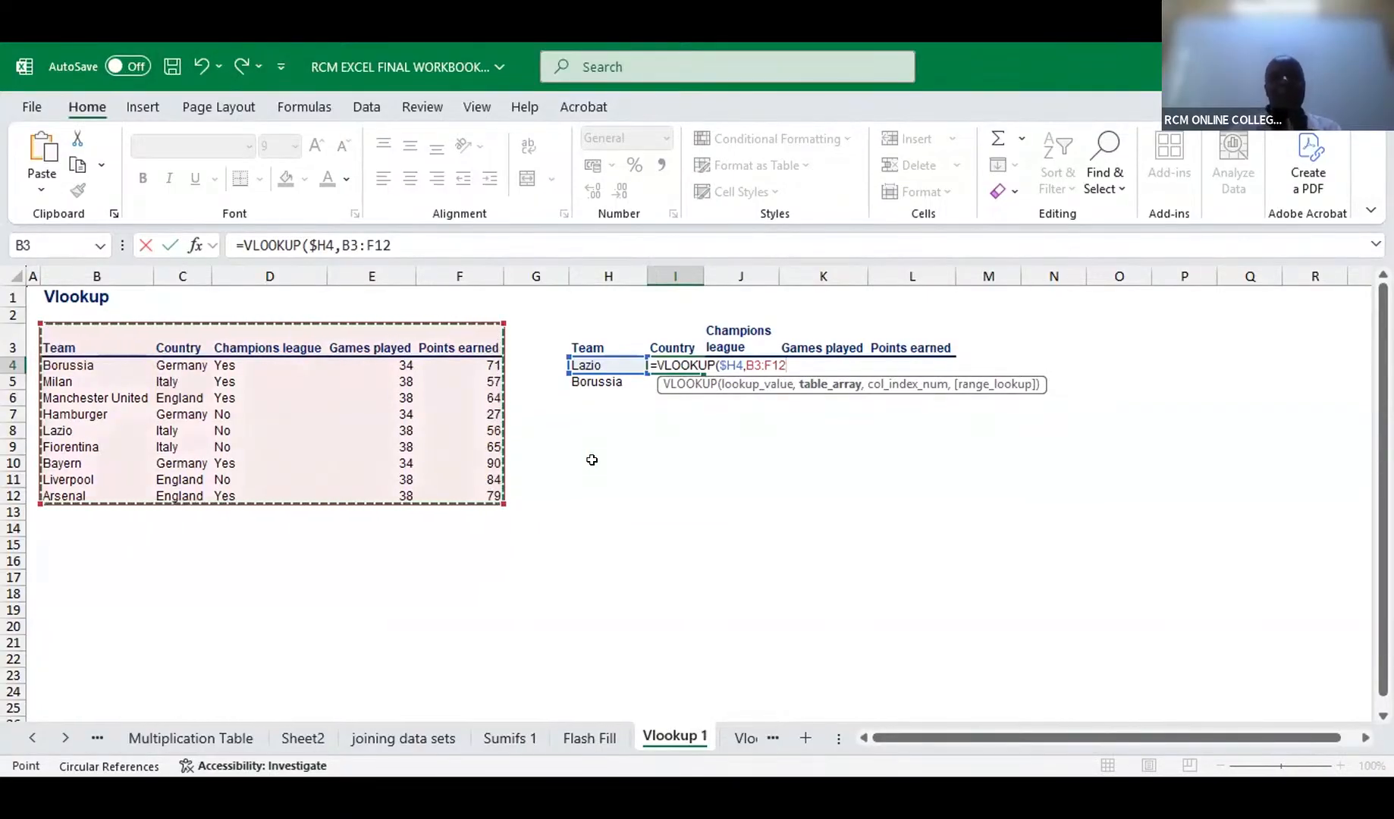
{"action": "key", "text": "F4"}
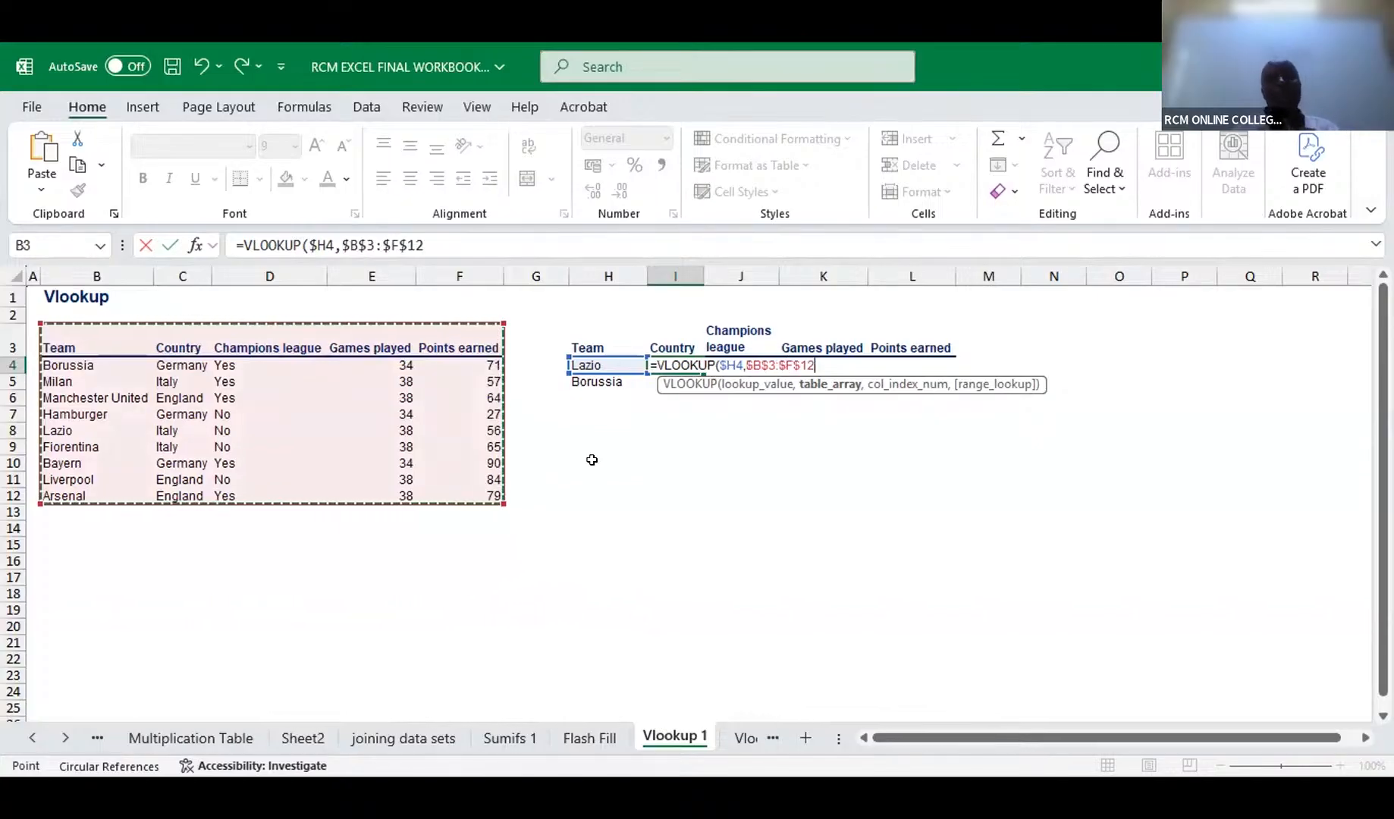
Enter the array {2,3,4,5} as the VLOOKUP's column index number
{"action": "type", "text": ","}
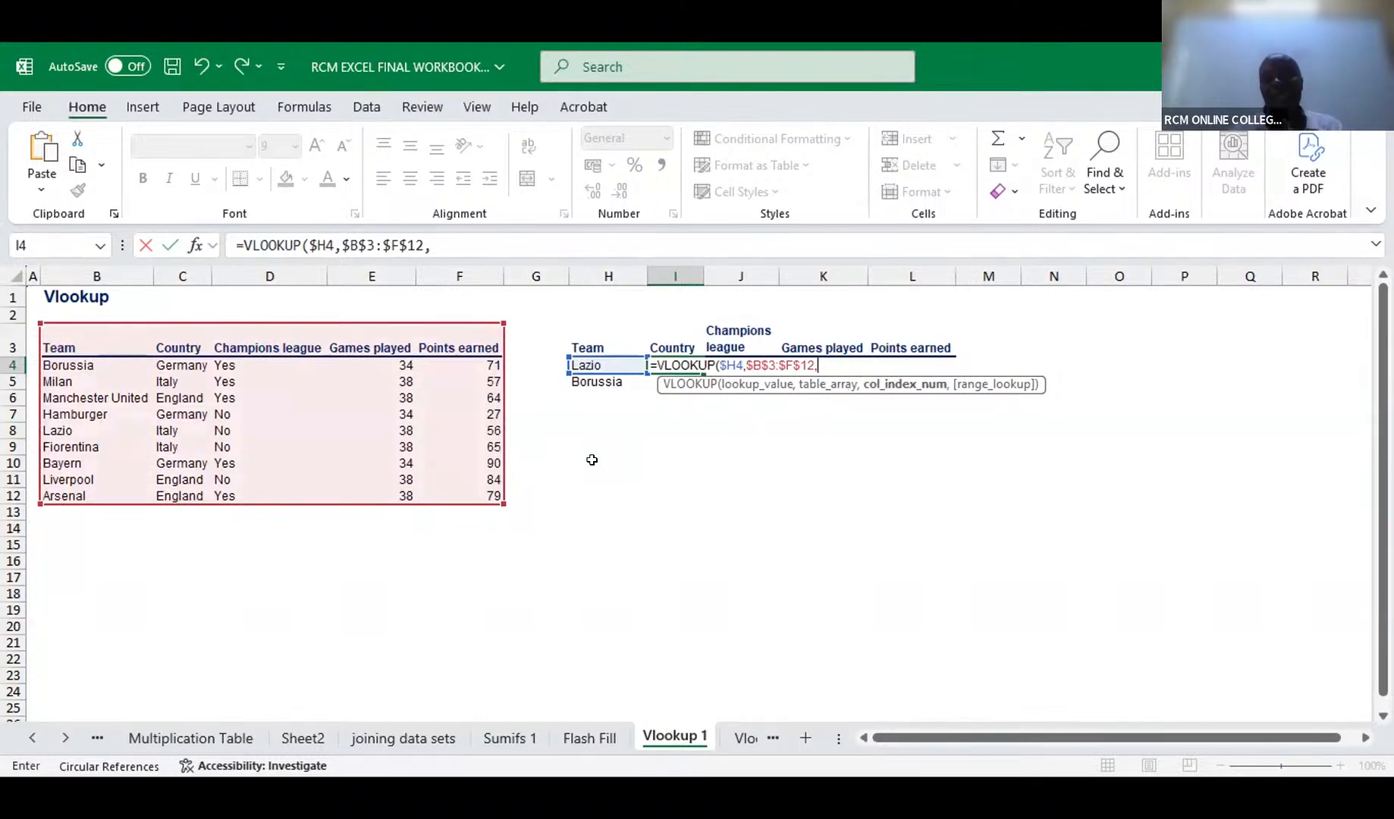
{"action": "type", "text": "{"}
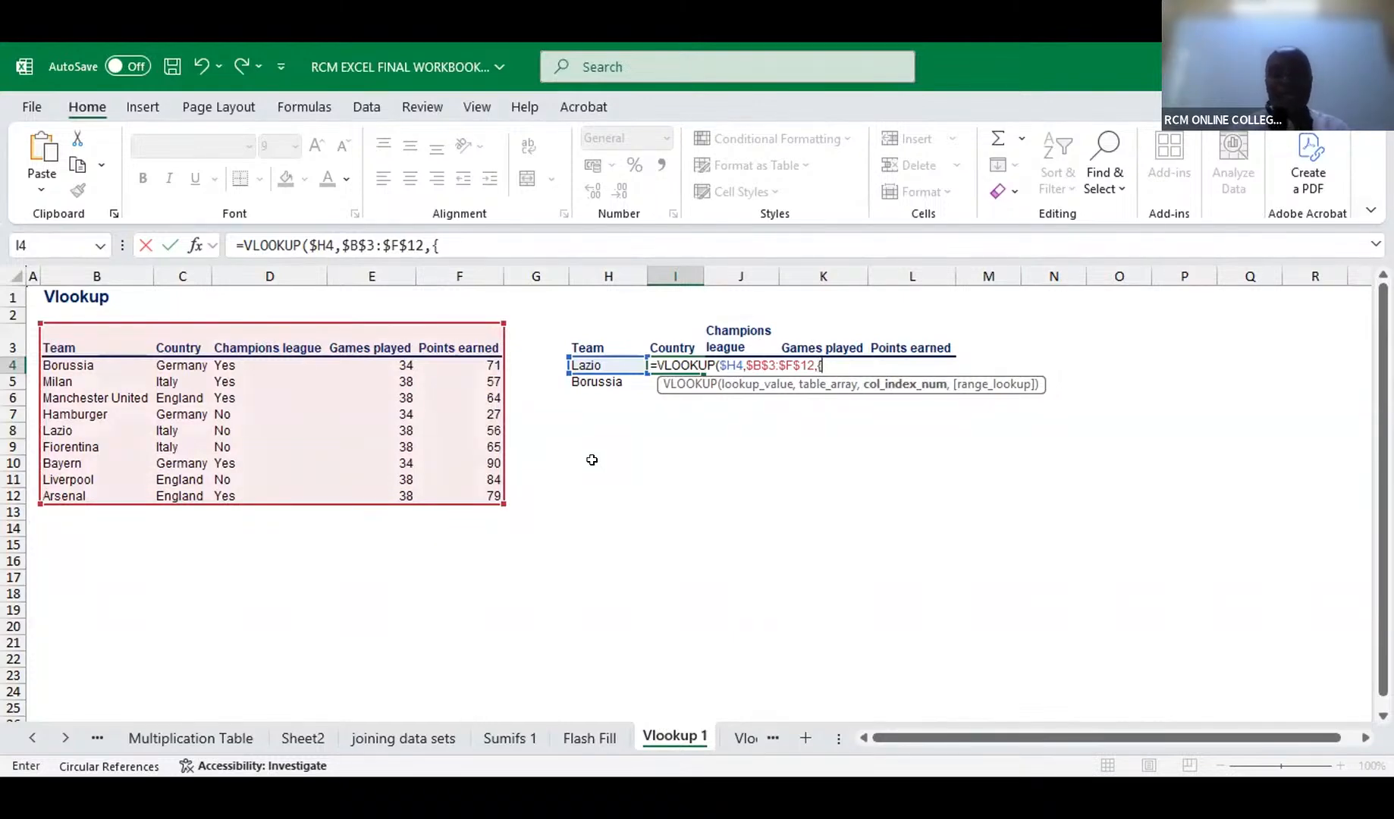
{"action": "type", "text": "22,"}
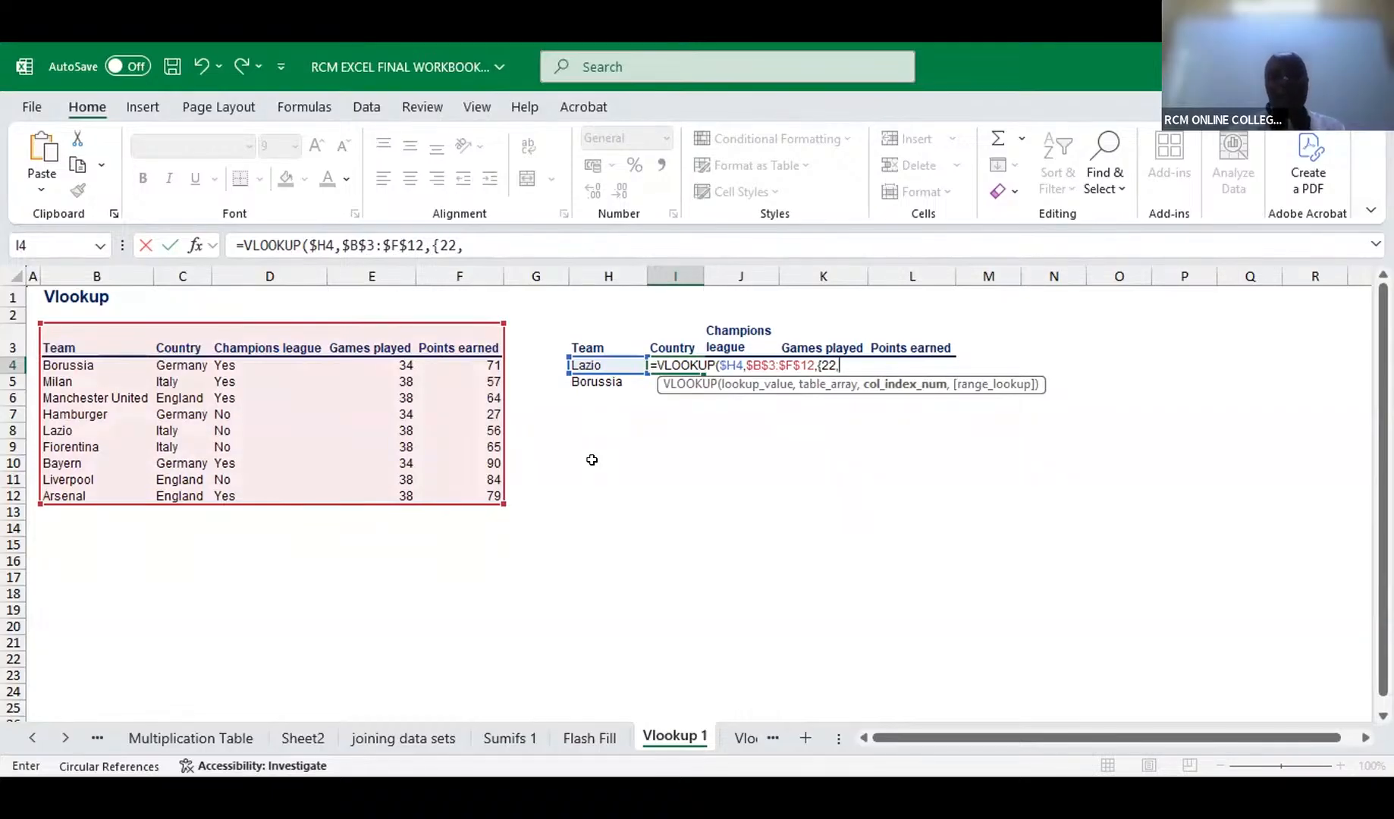
{"action": "key", "text": "BackSpace"}
{"action": "key", "text": "BackSpace"}
{"action": "type", "text": ","}
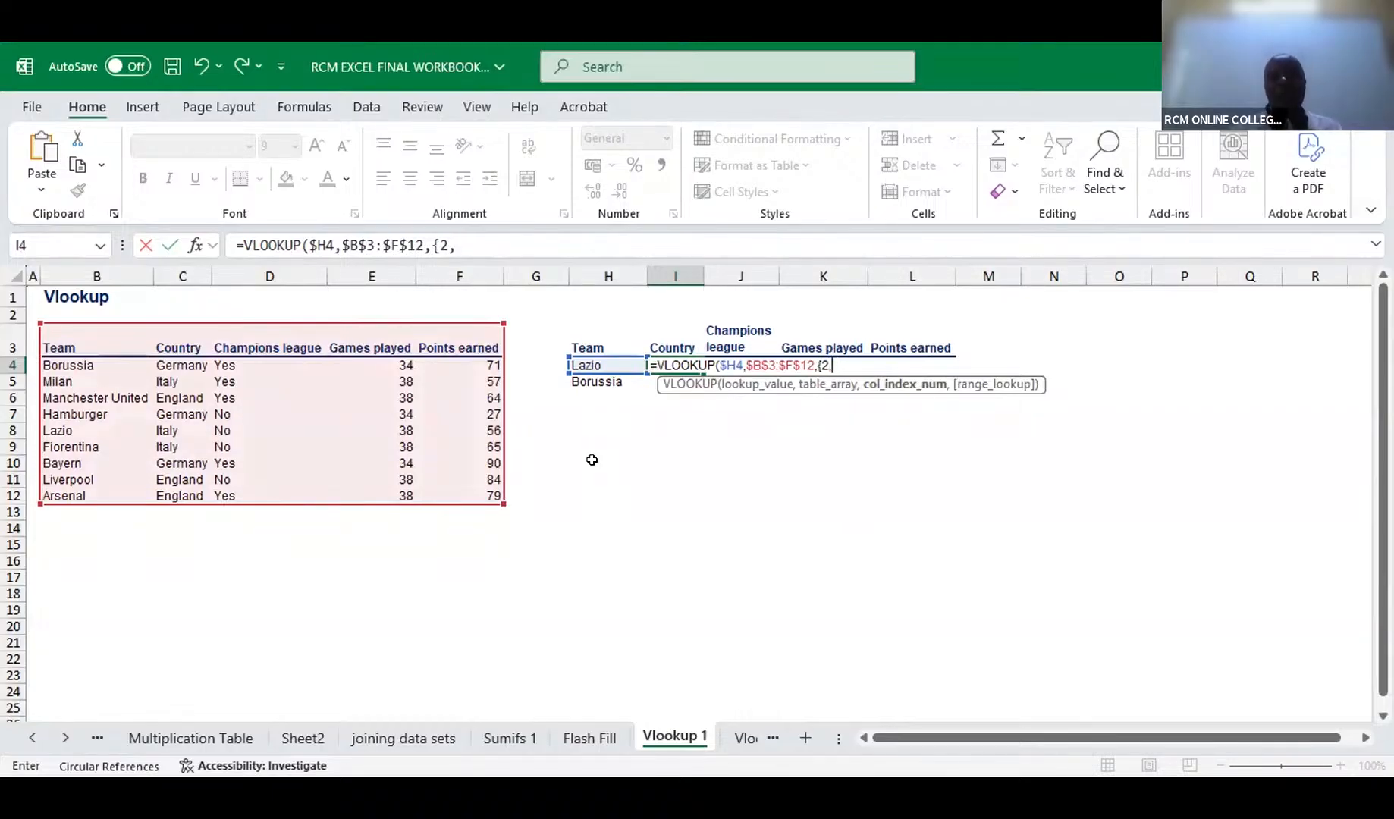
{"action": "type", "text": "3,4"}
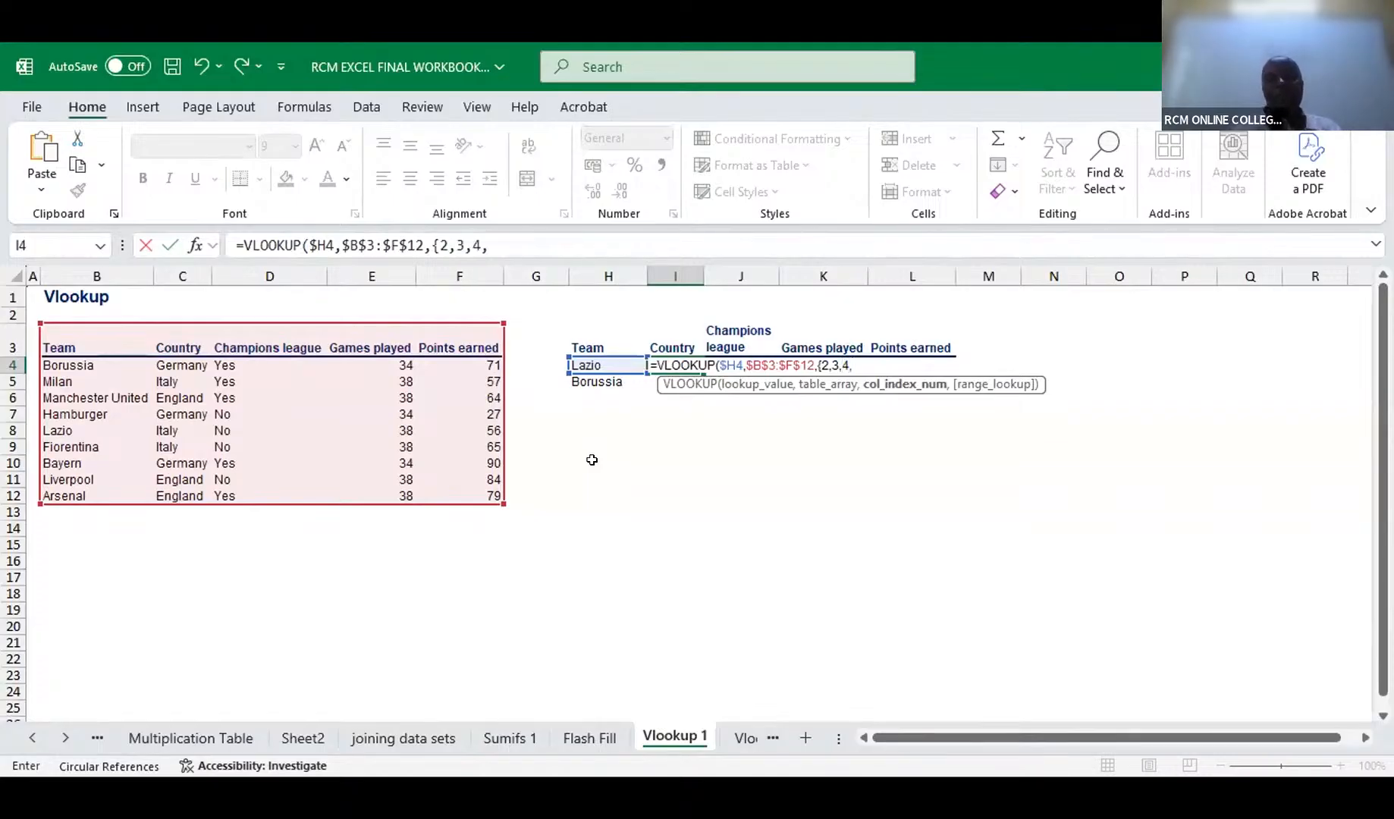
{"action": "type", "text": ",5"}
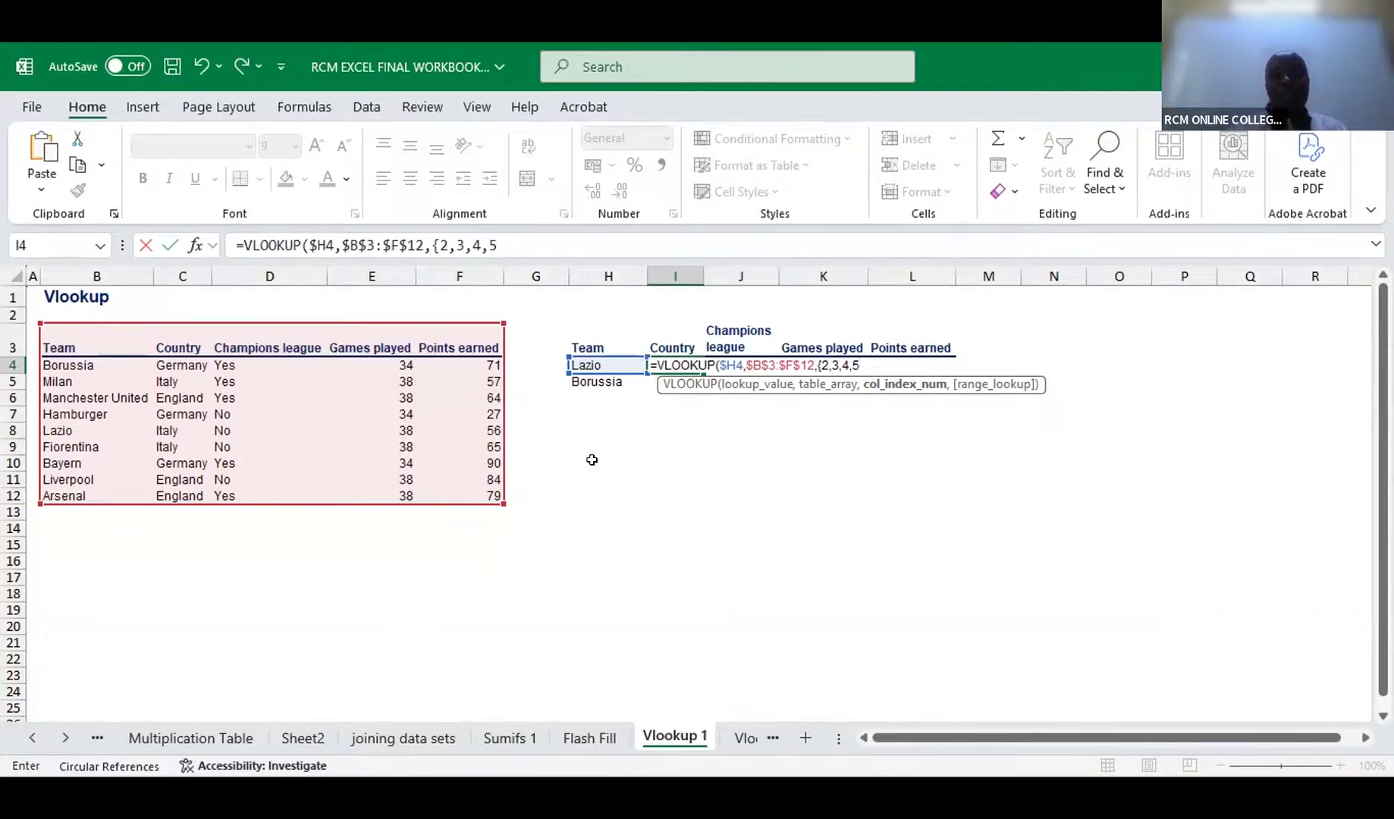
{"action": "type", "text": "}"}
Set the VLOOKUP's range lookup to FALSE for an exact match and commit the formula in I4
{"action": "type", "text": ","}
{"action": "type", "text": ","}
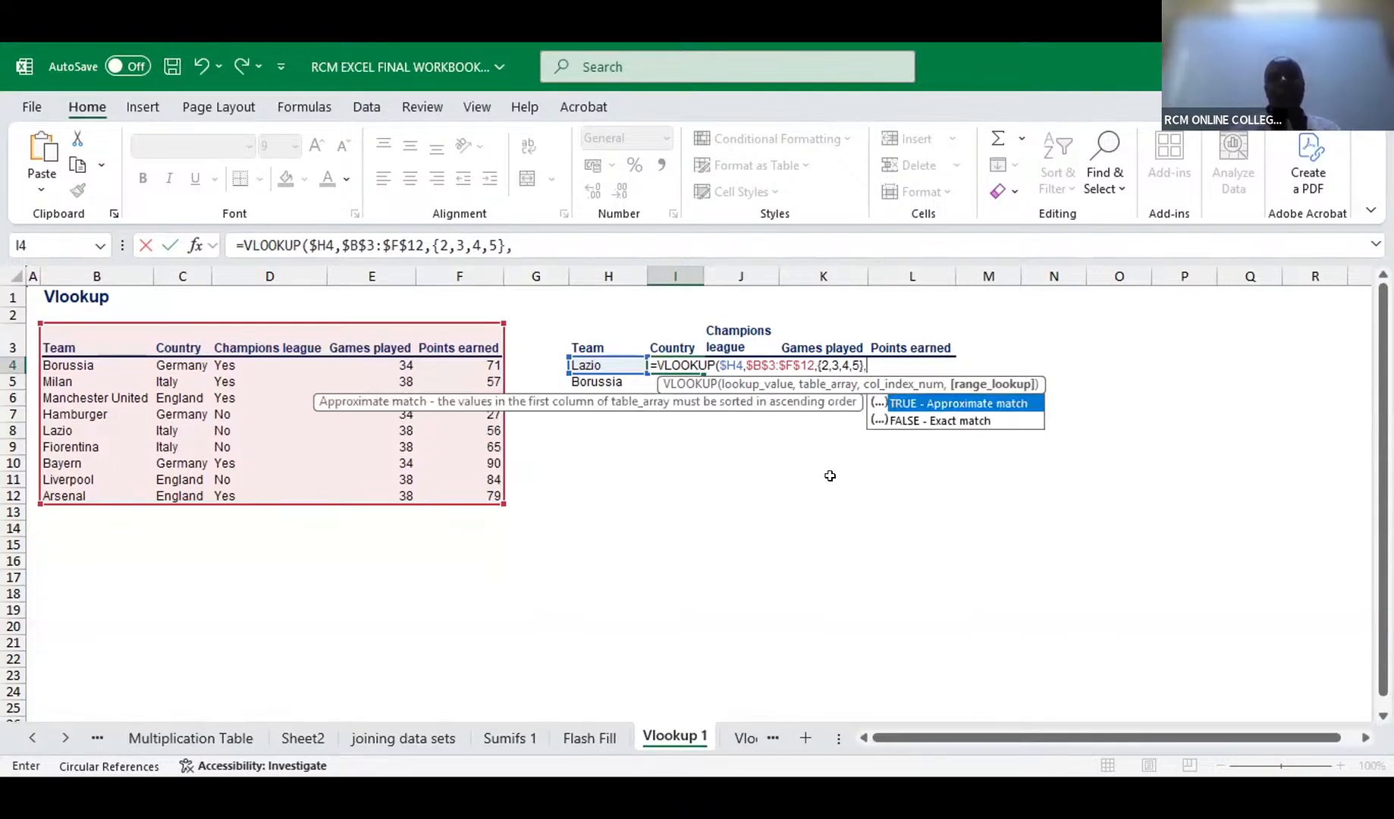
{"action": "type", "text": "0"}
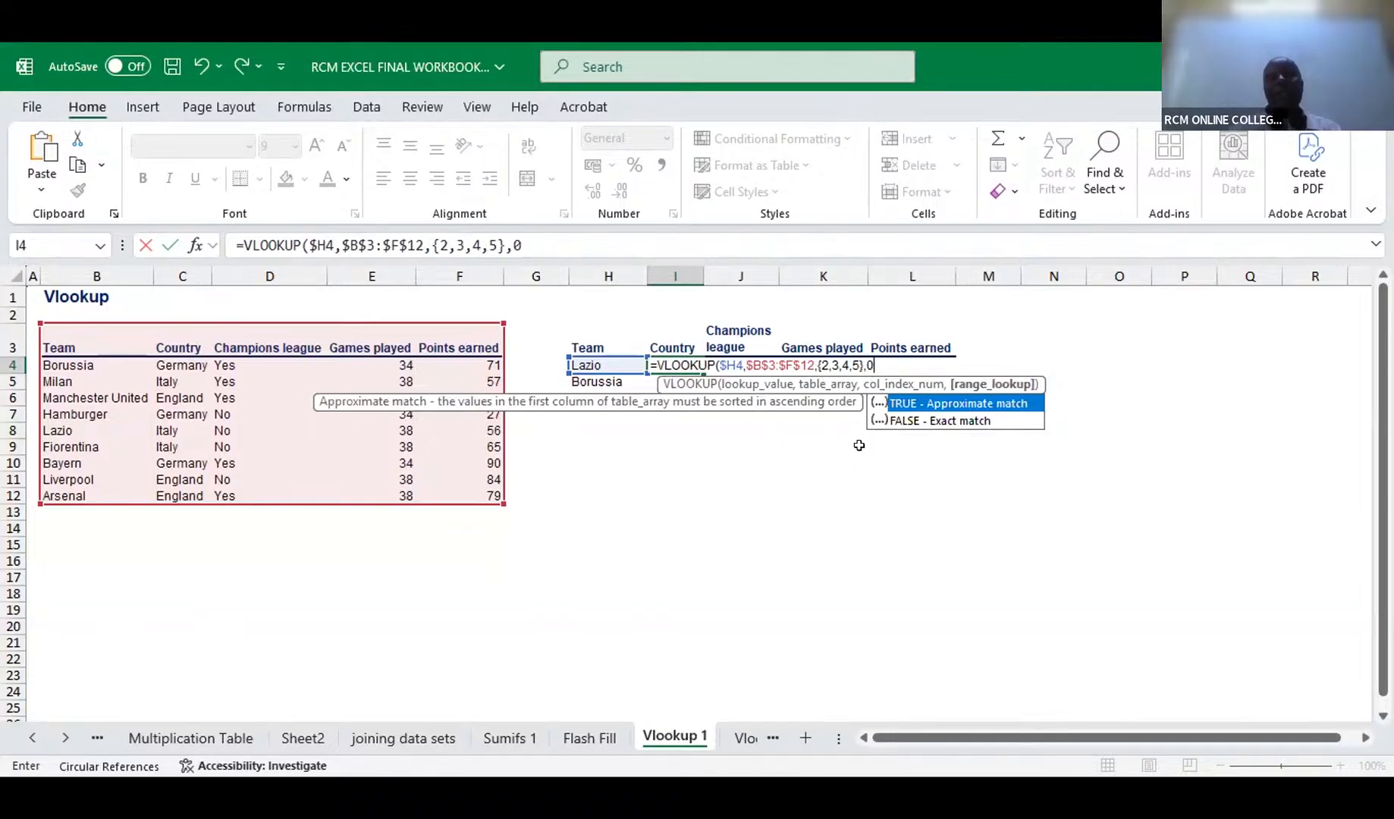
{"action": "key", "text": "BackSpace"}
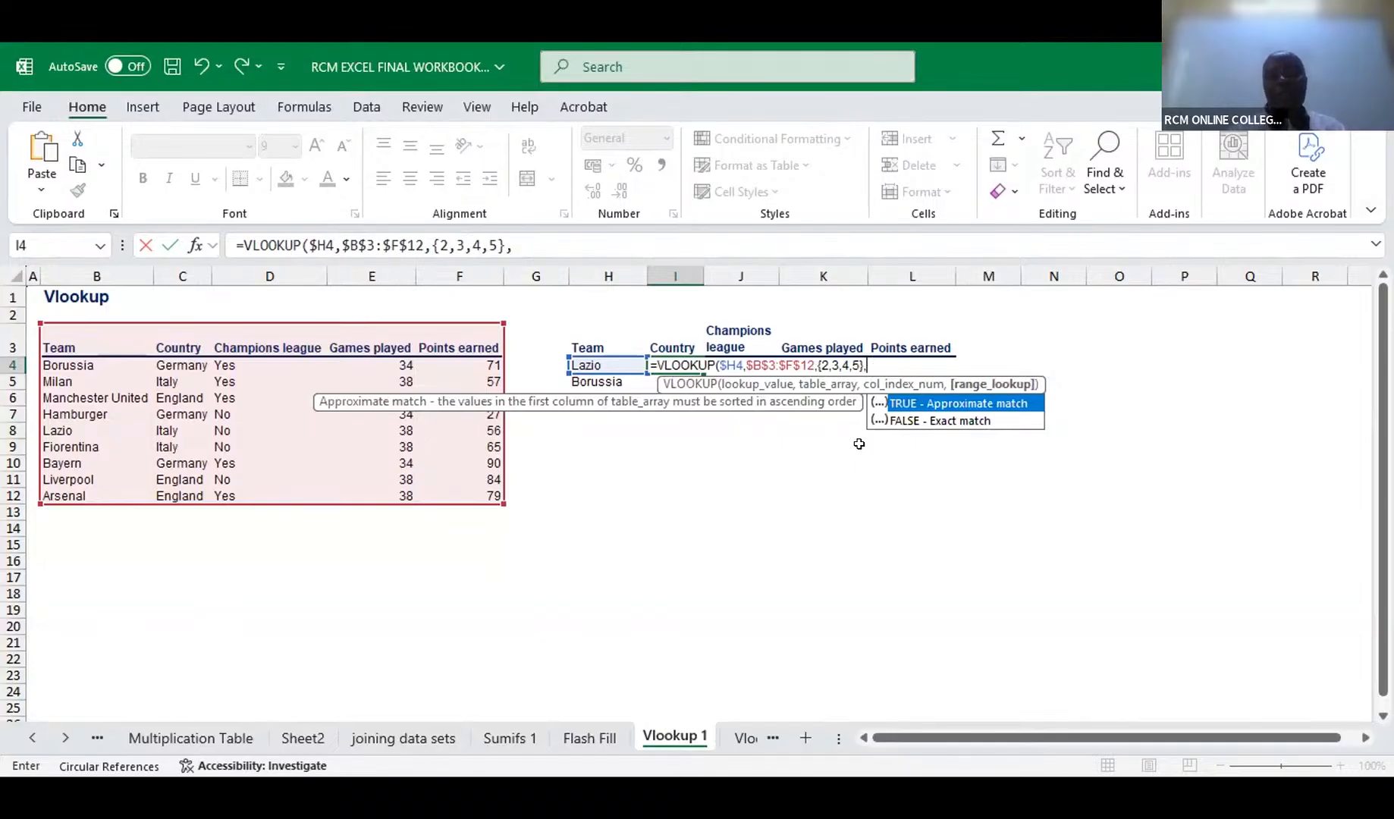
{"action": "double_click", "coordinate": [913, 412]}
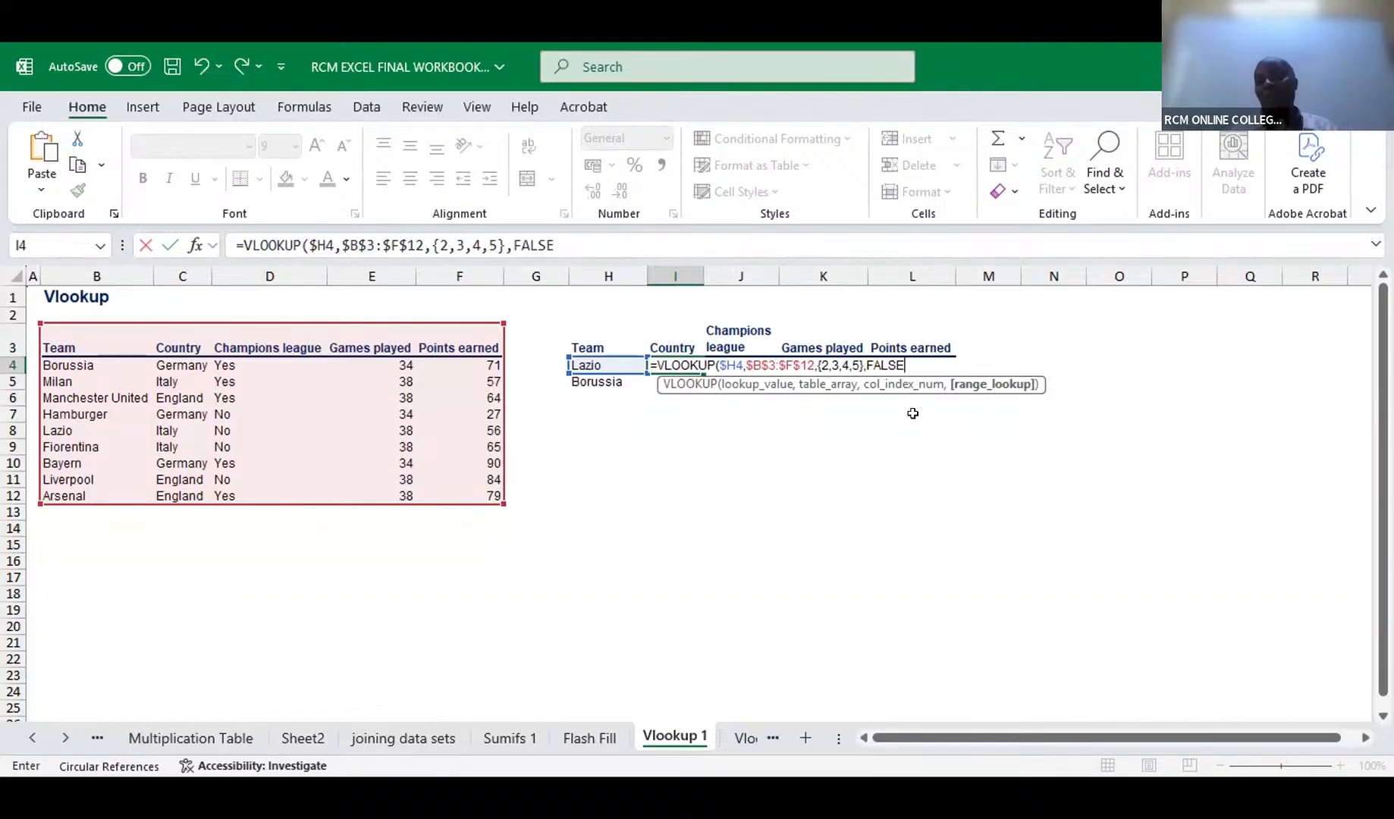
{"action": "key", "text": "Return"}
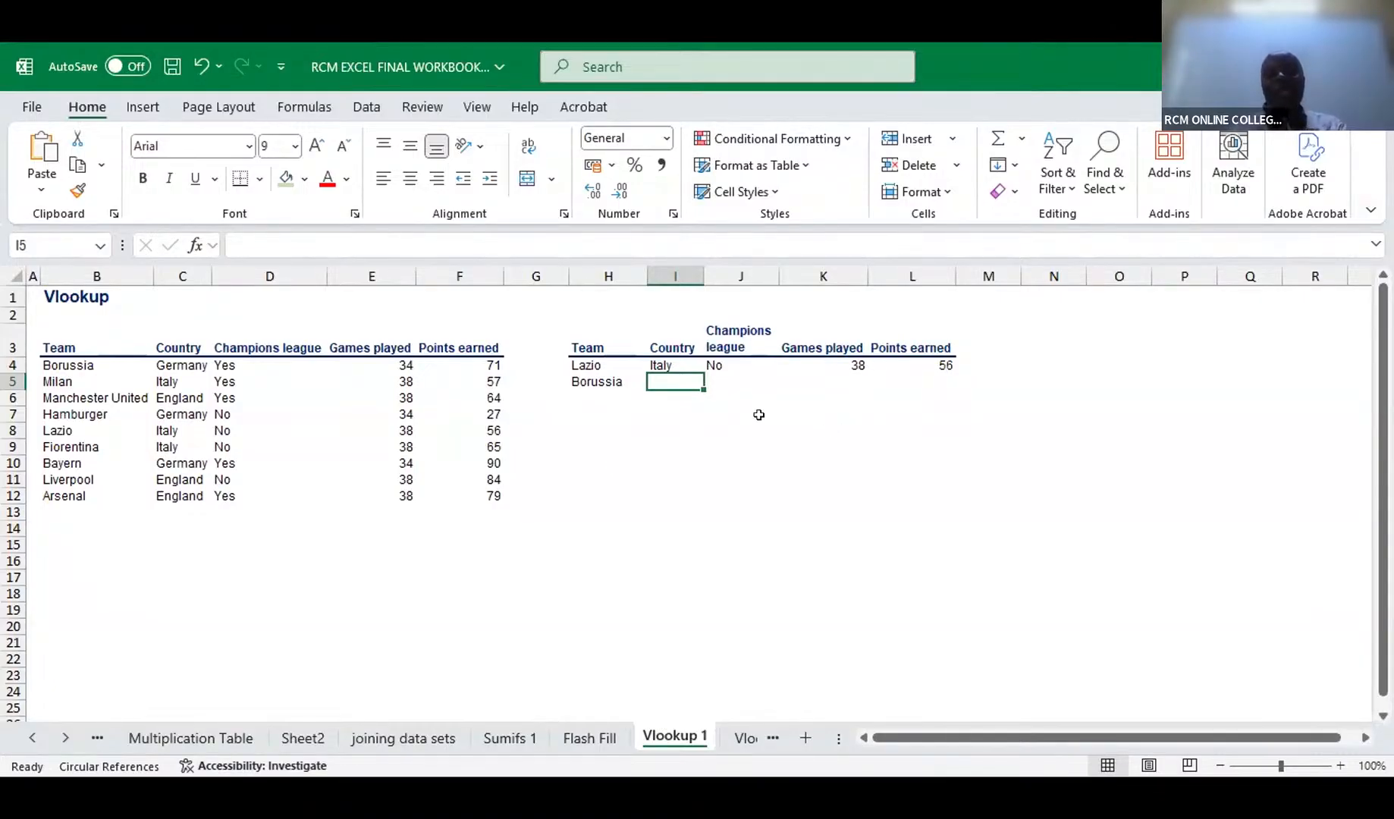
Fill the array VLOOKUP from Lazio's Country cell I4 down to Borussia's row in I5
{"action": "left_click", "coordinate": [659, 363]}
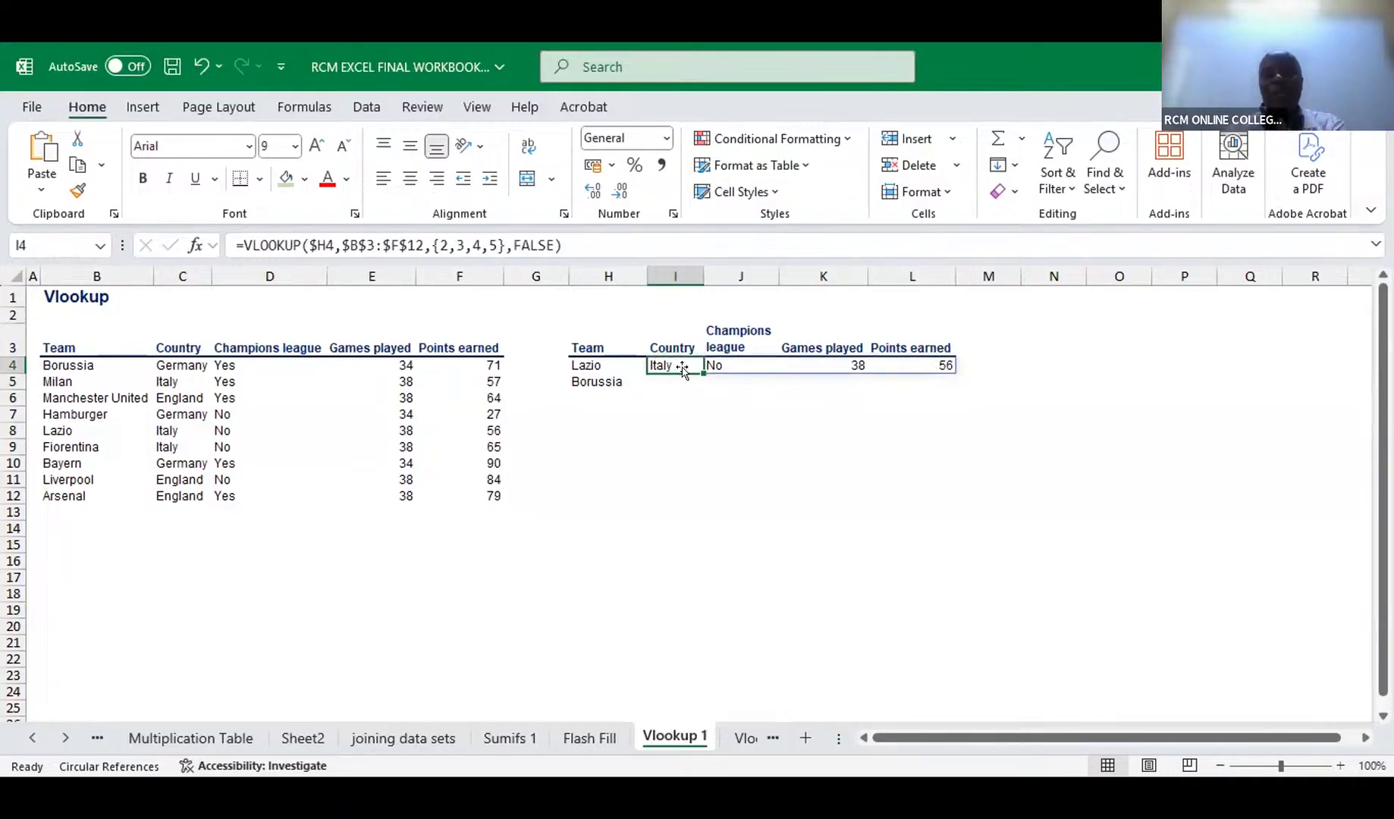
{"action": "left_click_drag", "start_coordinate": [698, 369], "coordinate": [711, 393]}
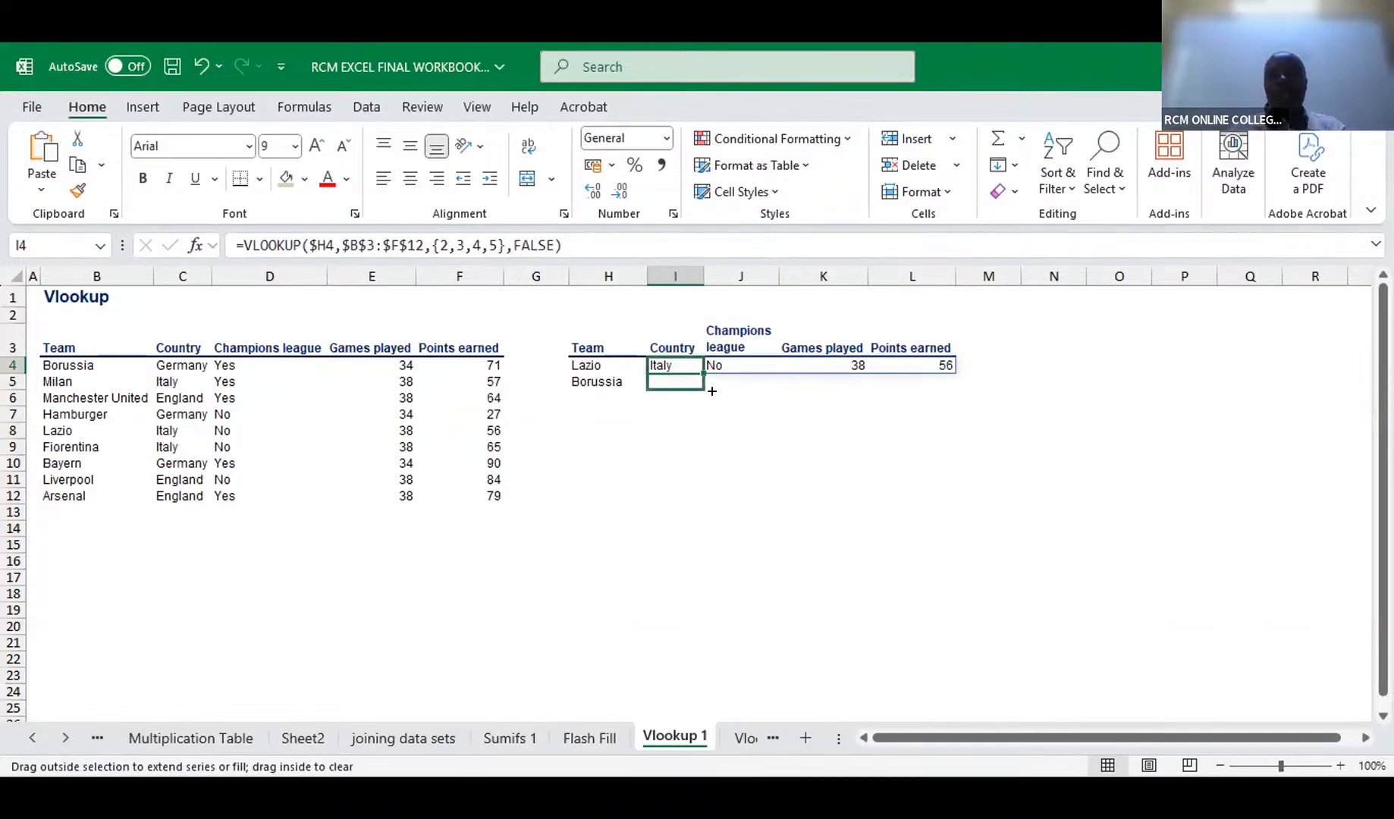
{"action": "left_click_drag", "start_coordinate": [713, 391], "coordinate": [712, 391]}
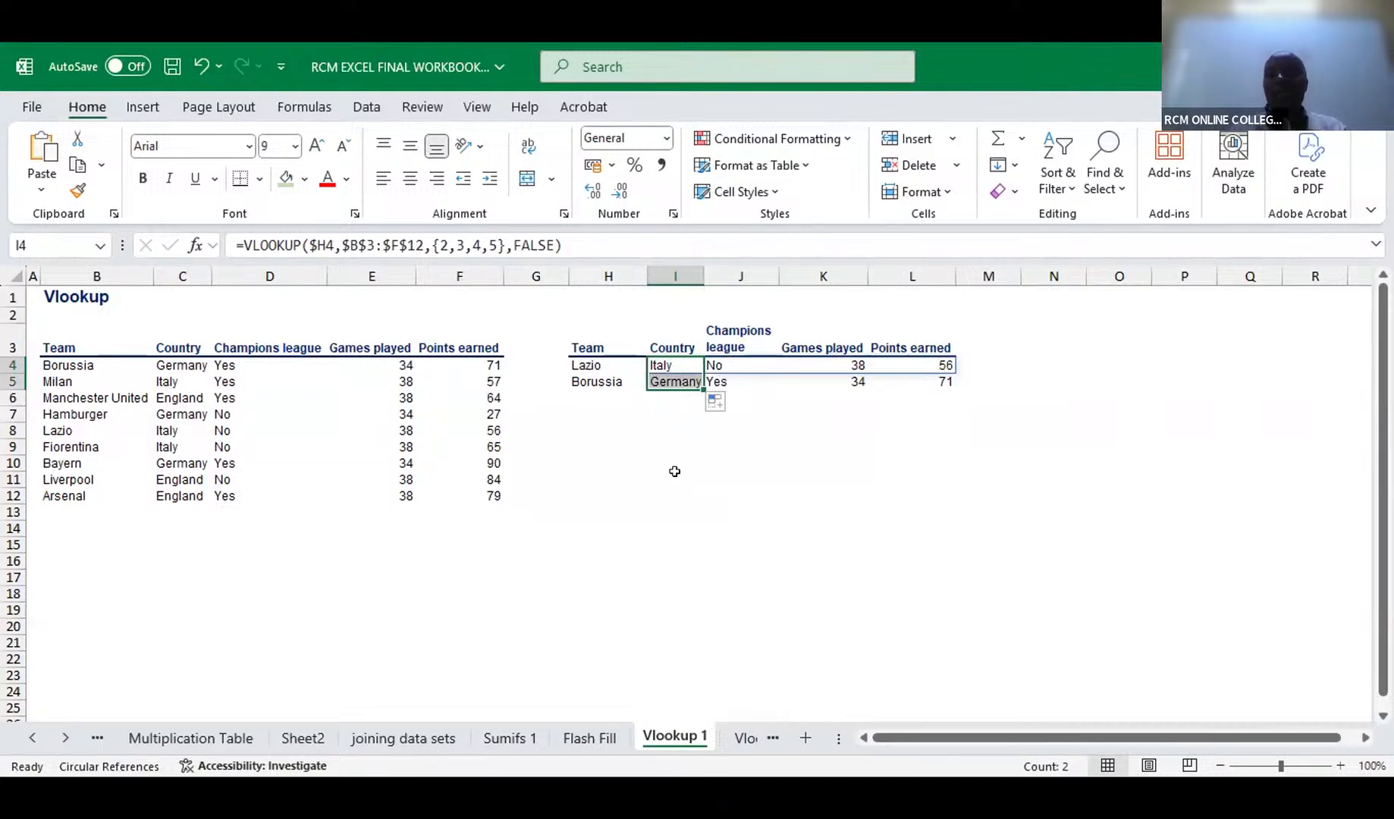
{"action": "left_click", "coordinate": [663, 493]}
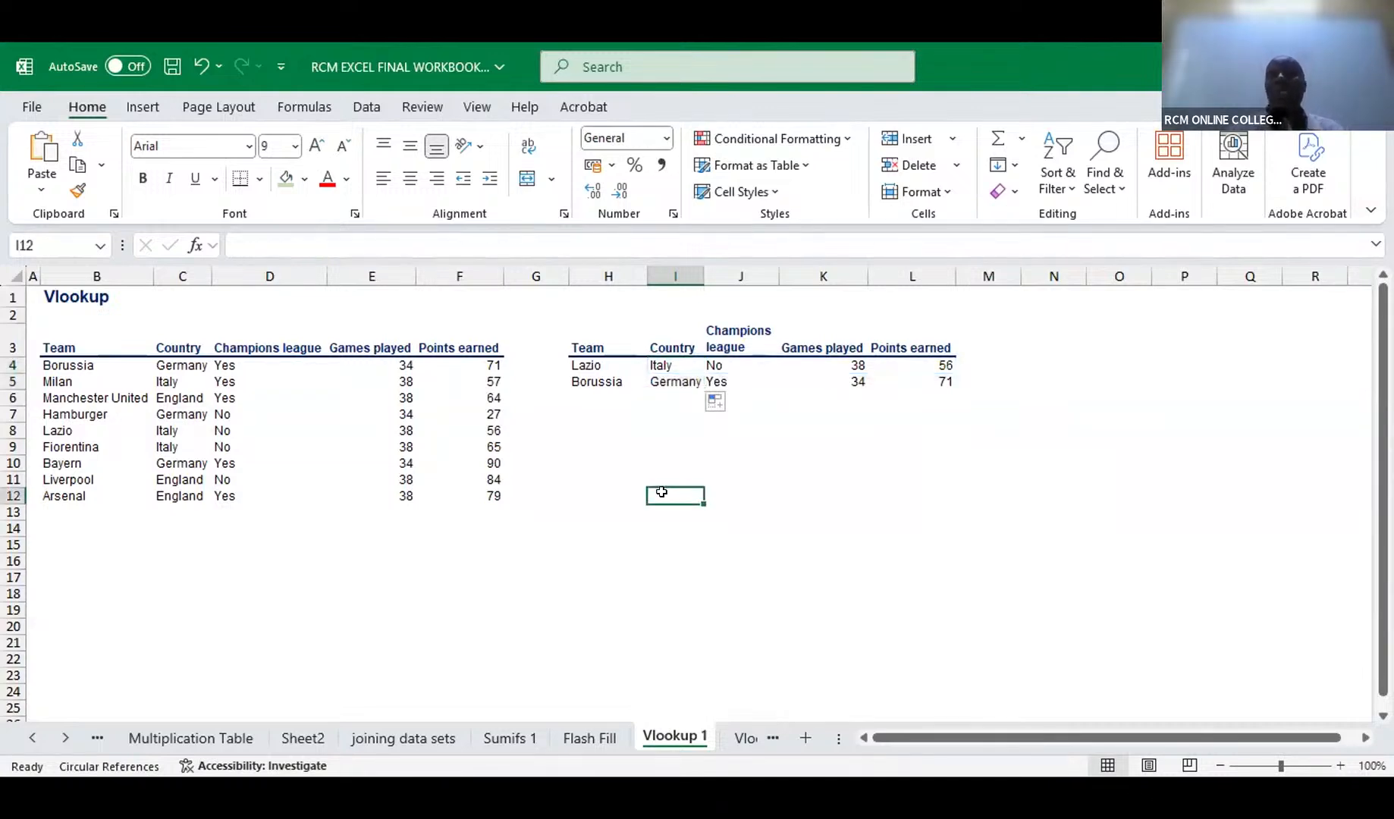